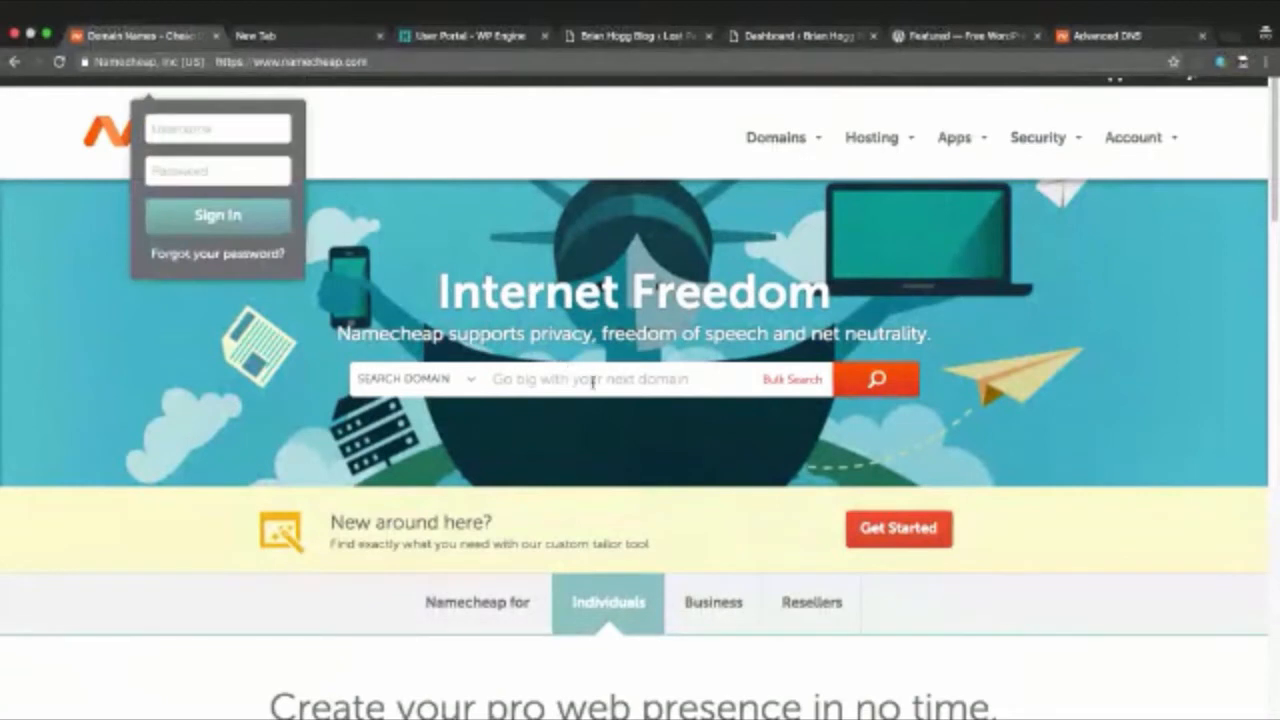
Search for the domain yourfreelancesite.com and review its availability and the alternative extensions offered
click(530, 241)
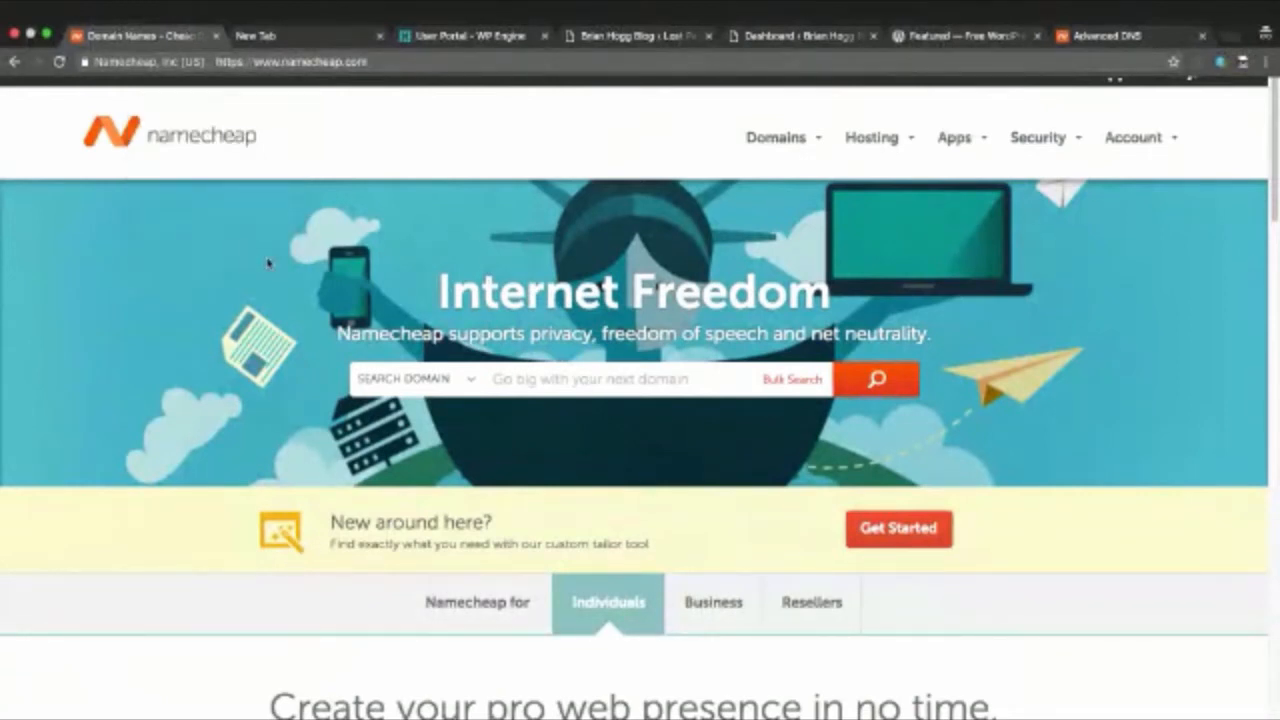
click(535, 378)
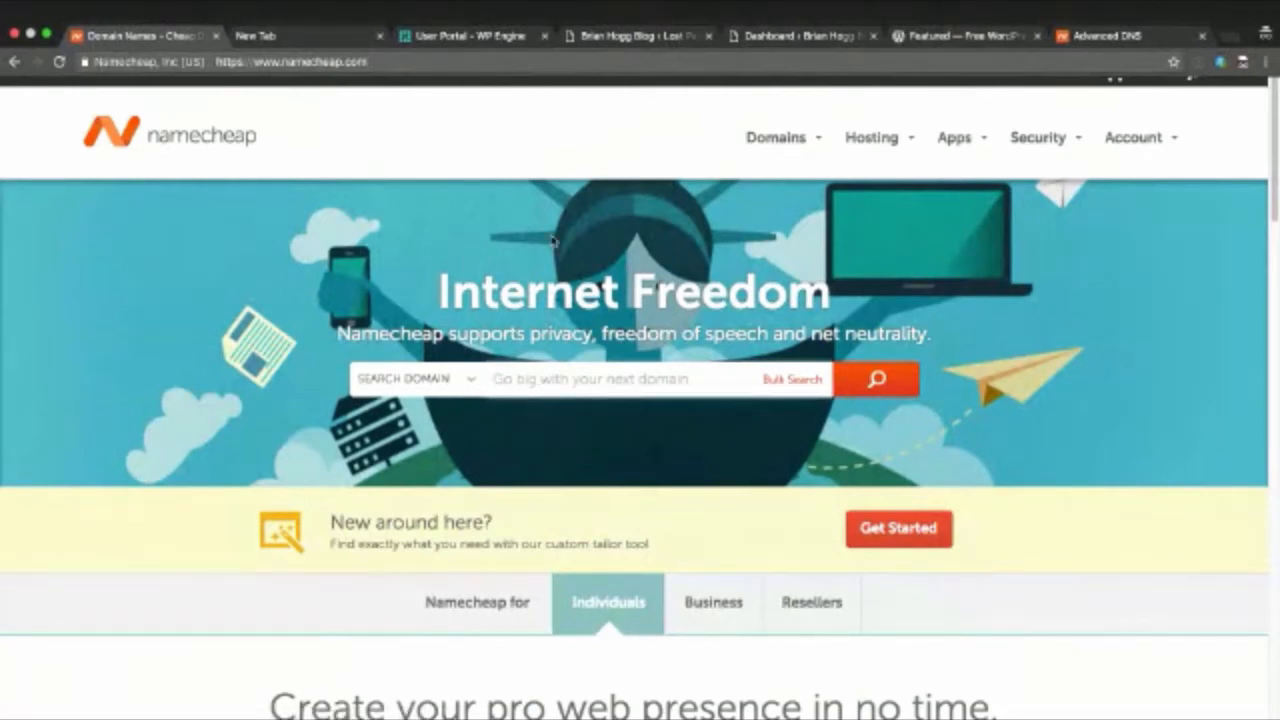
text(yourfr)
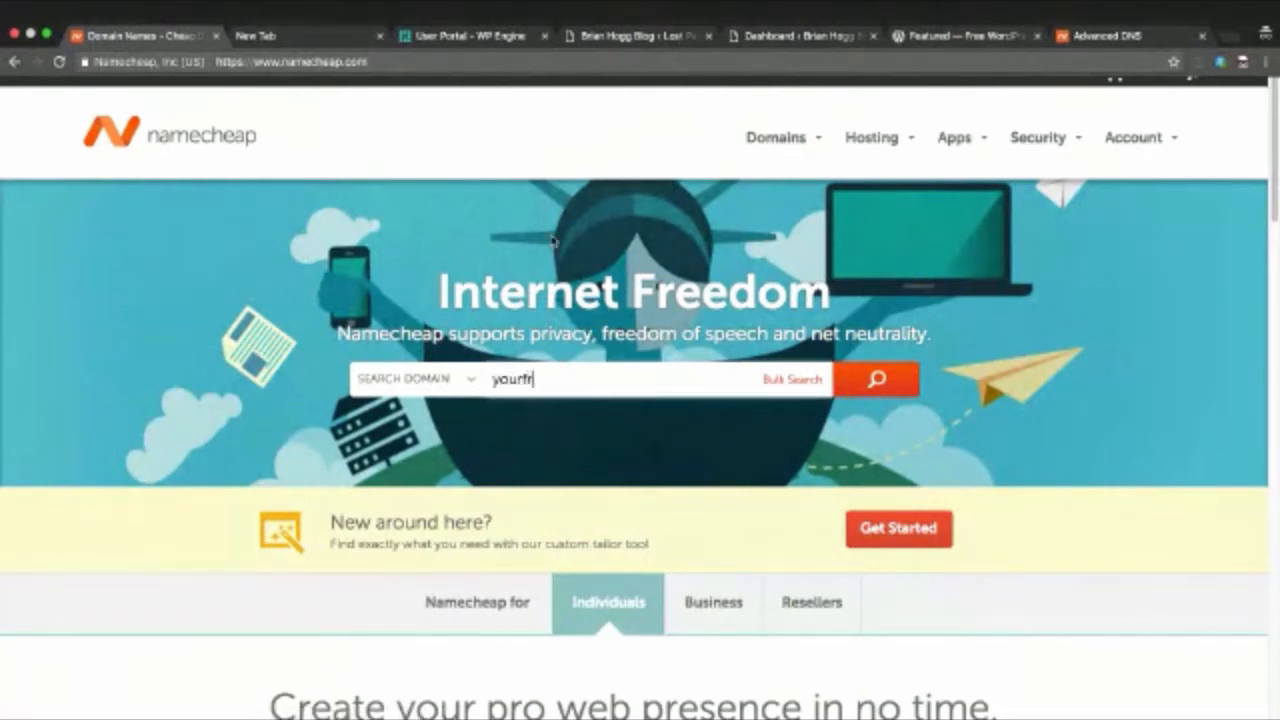
text(eelancesite.com)
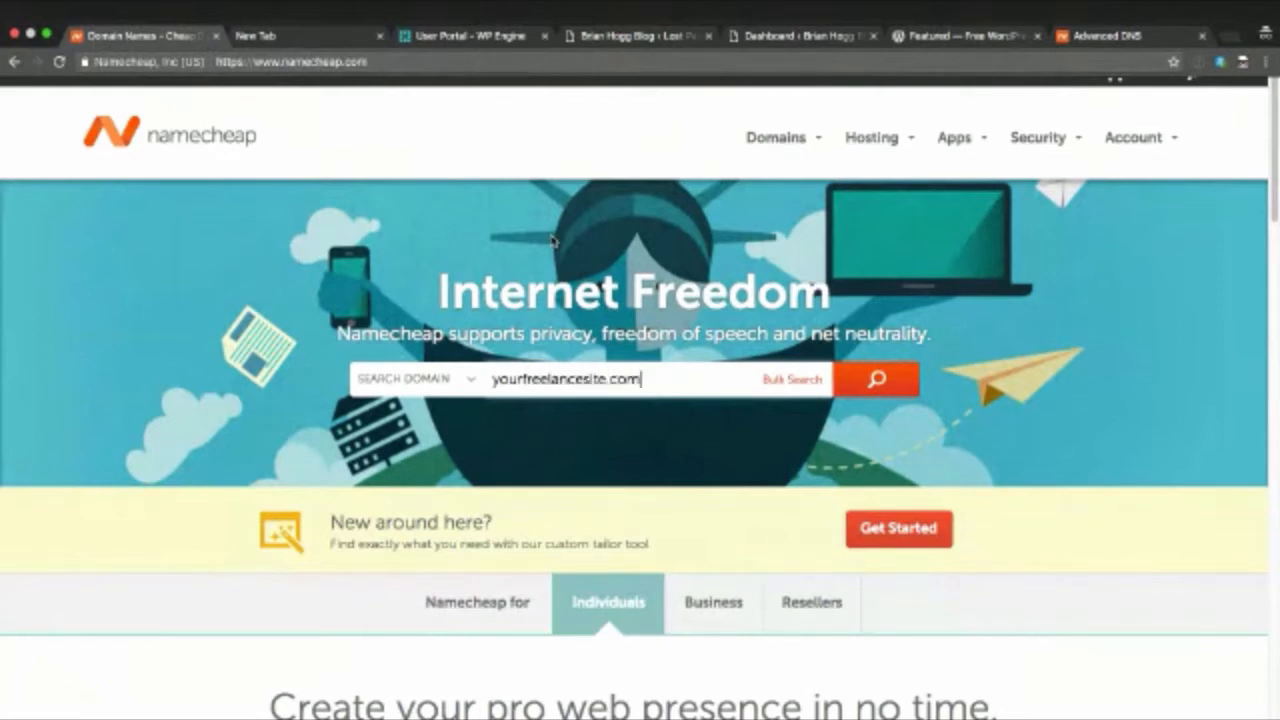
key(Return)
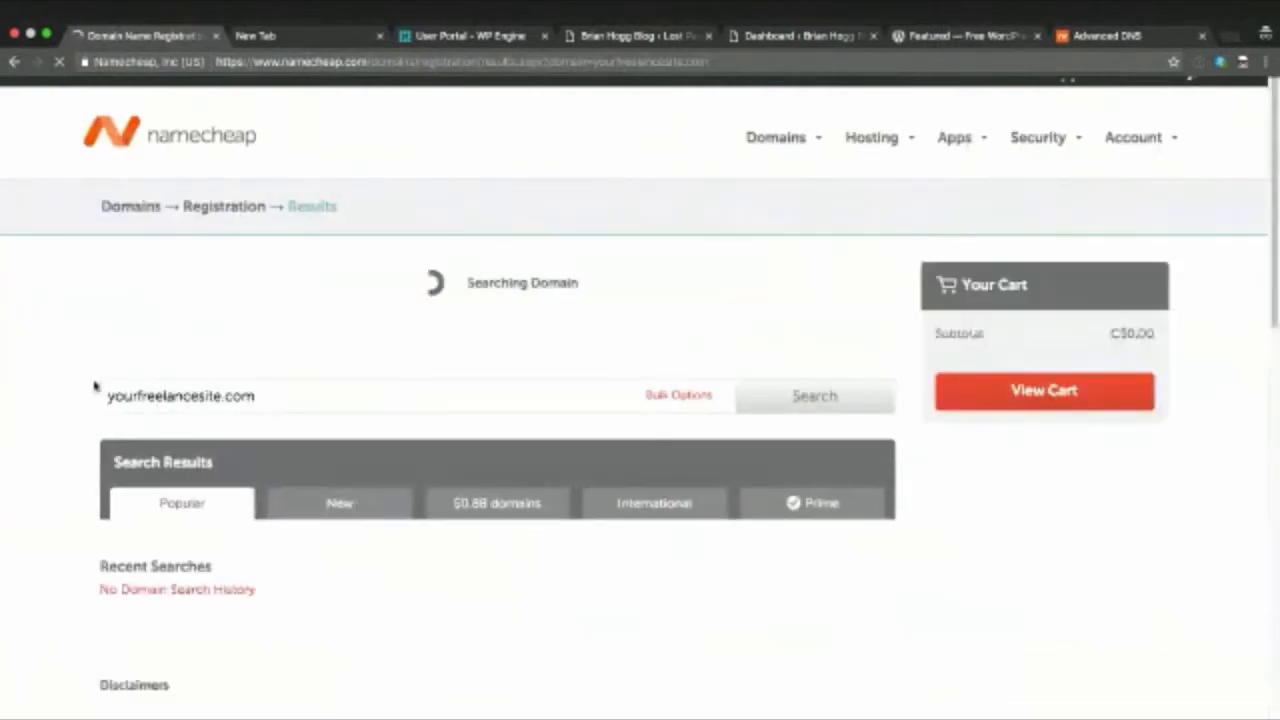
scroll(95, 385, down, 2)
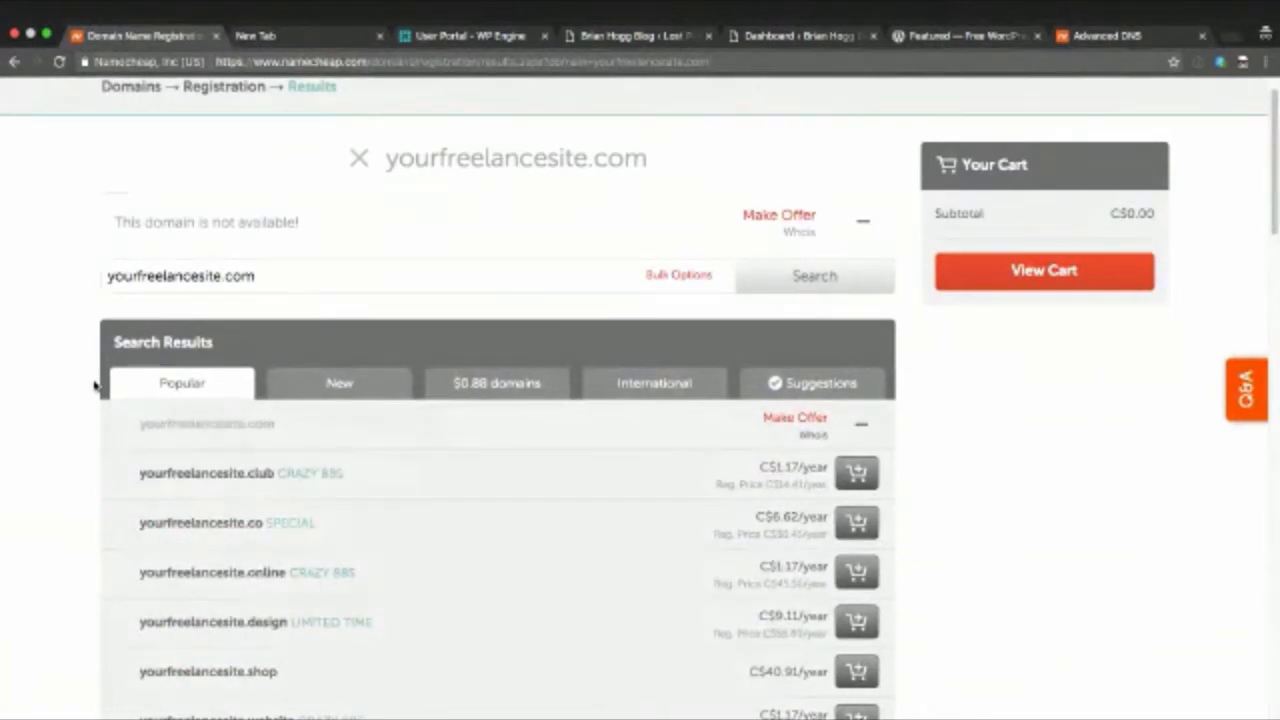
scroll(86, 414, down, 2)
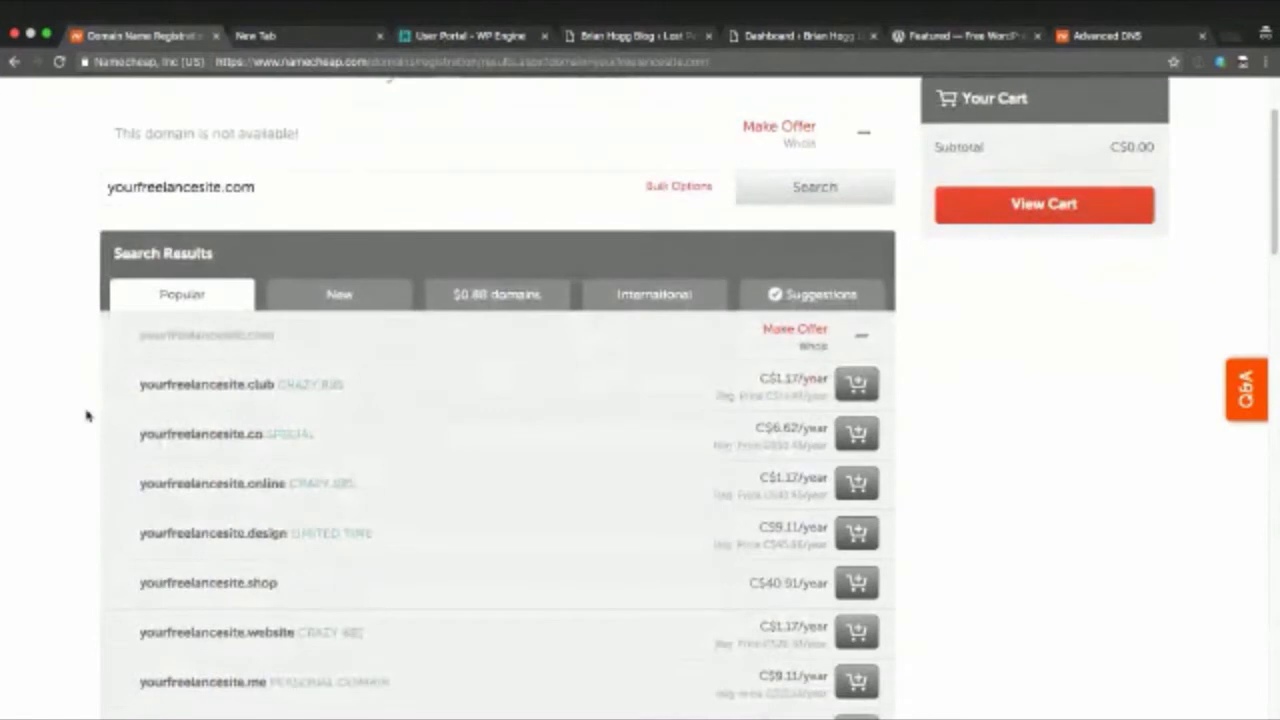
scroll(86, 414, down, 4)
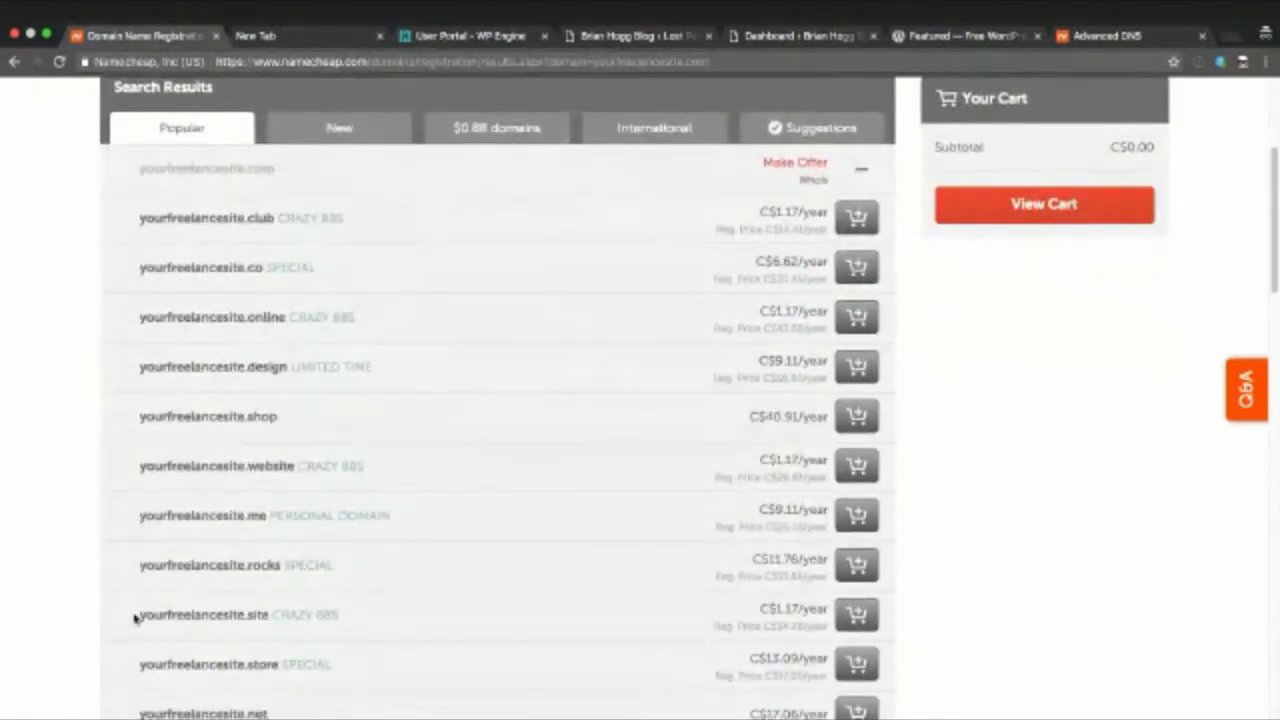
scroll(134, 618, down, 2)
scroll(134, 618, up, 9)
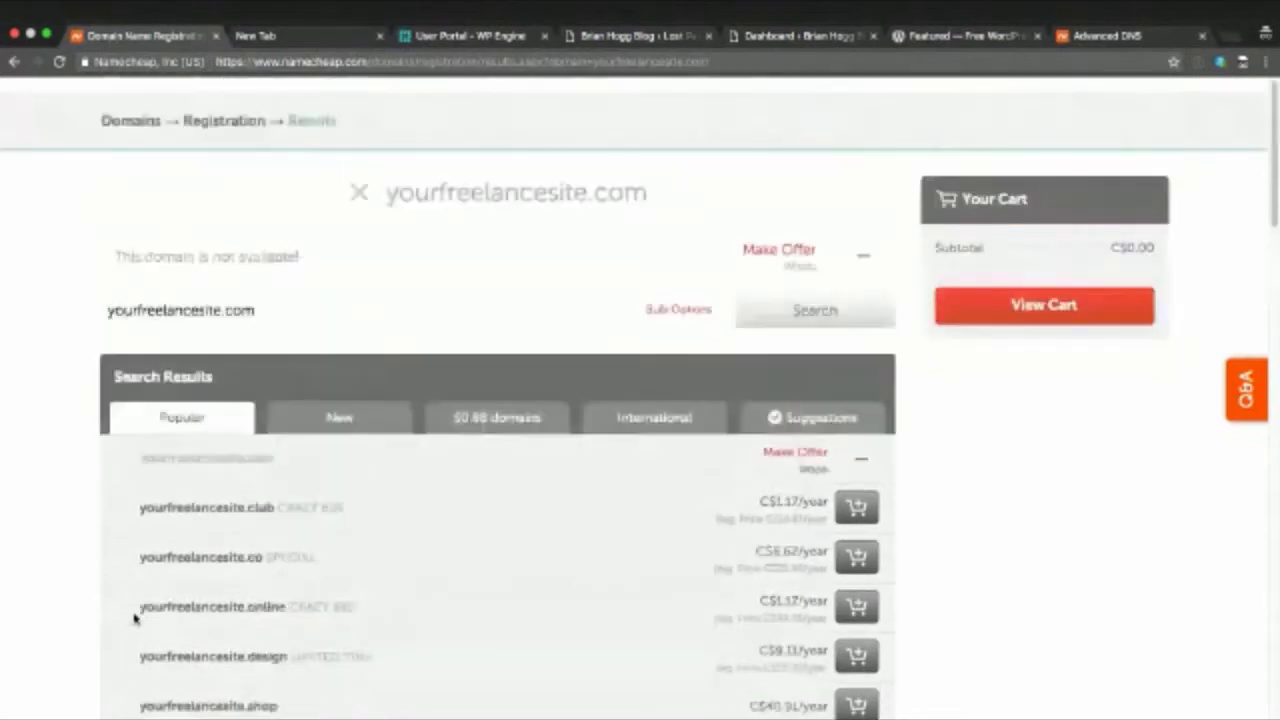
scroll(134, 618, up, 2)
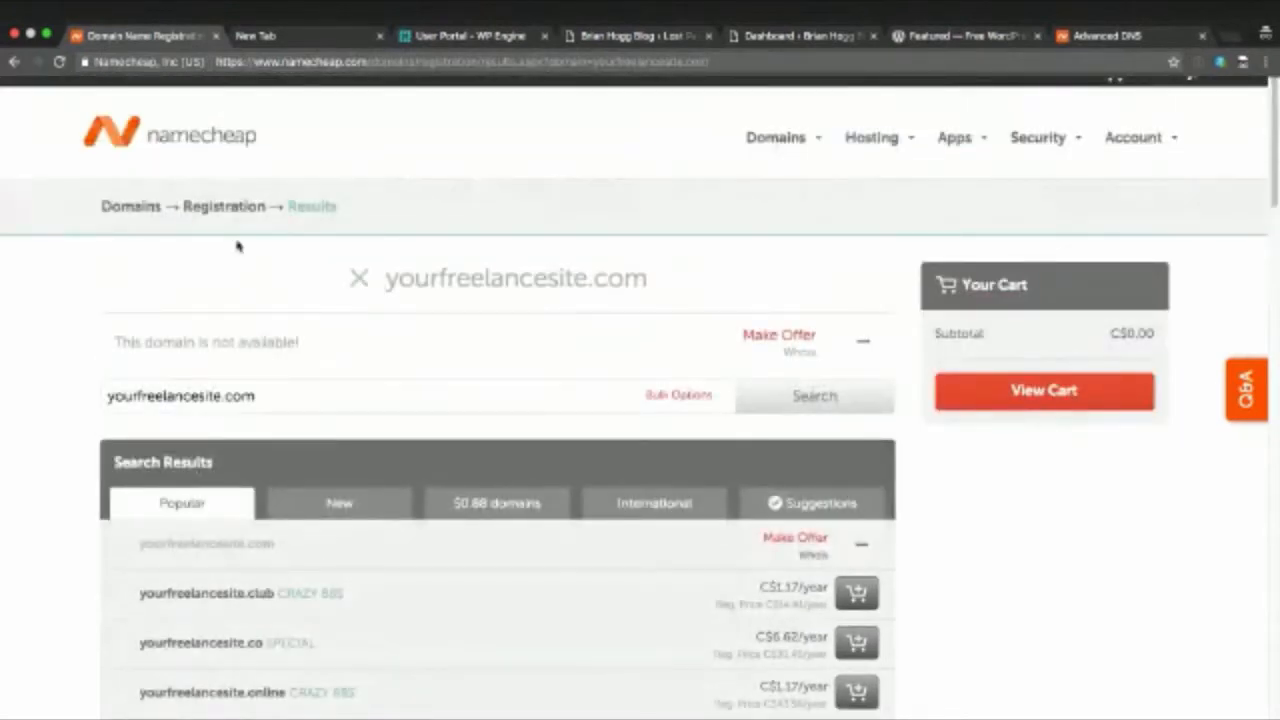
Return to the home page, search for the domain yourbusinesssitenow.com and add it to the cart
click(13, 62)
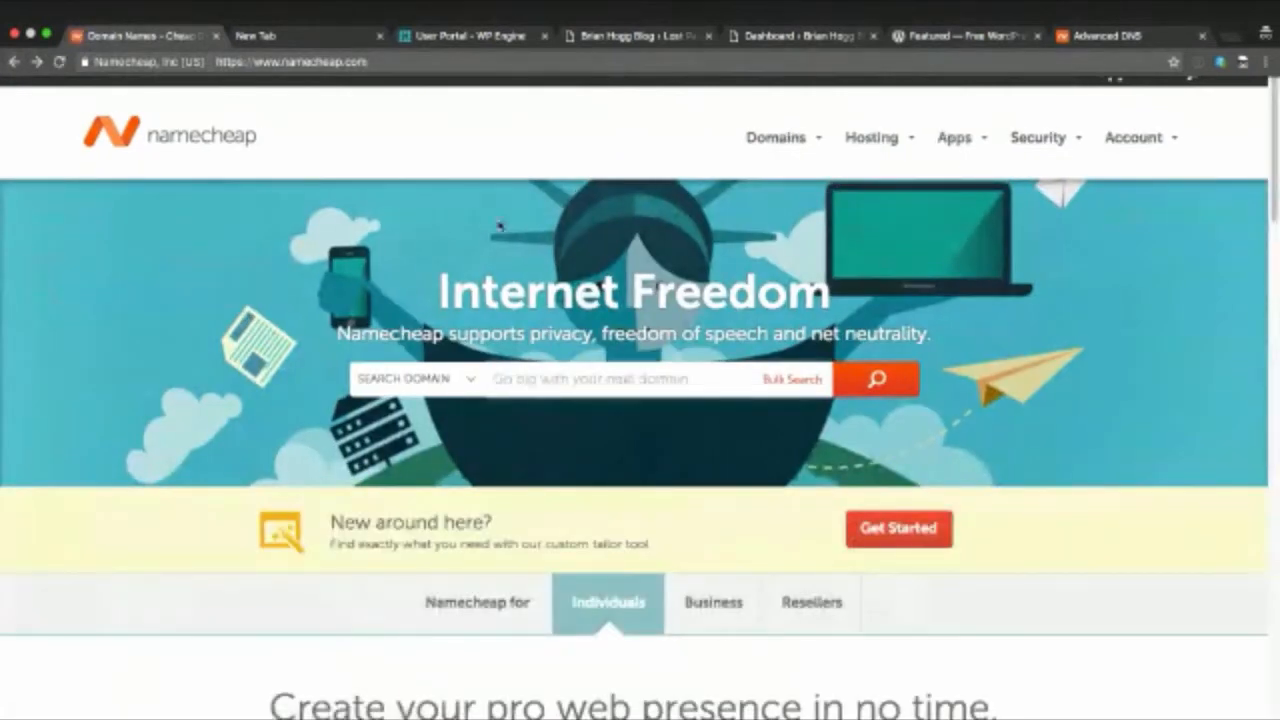
text(yourbusinesssite)
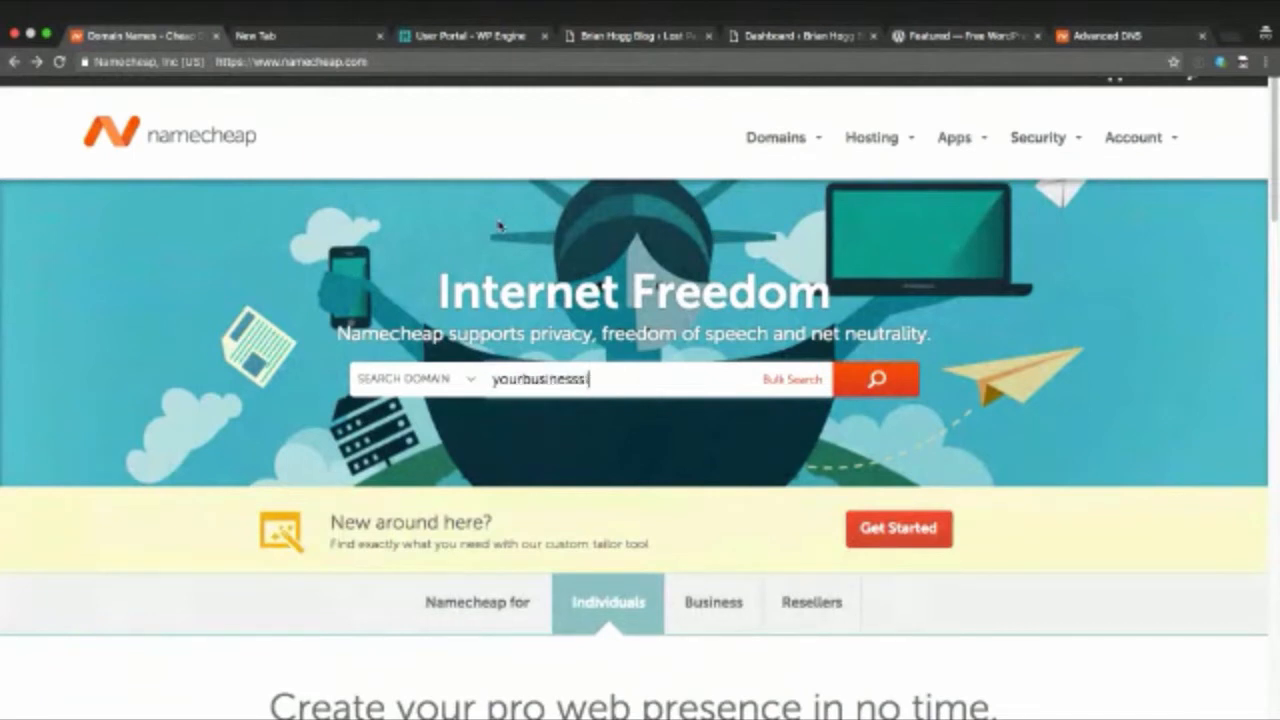
text(now.com)
key(Return)
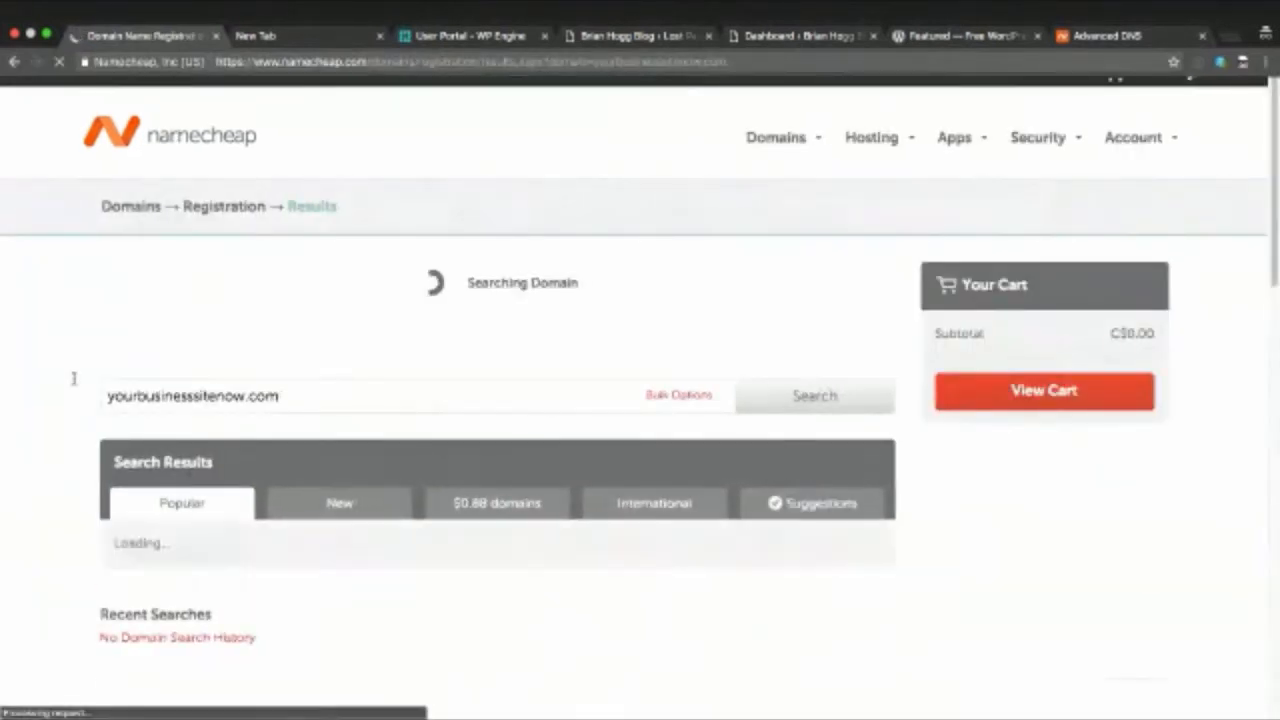
scroll(73, 378, down, 2)
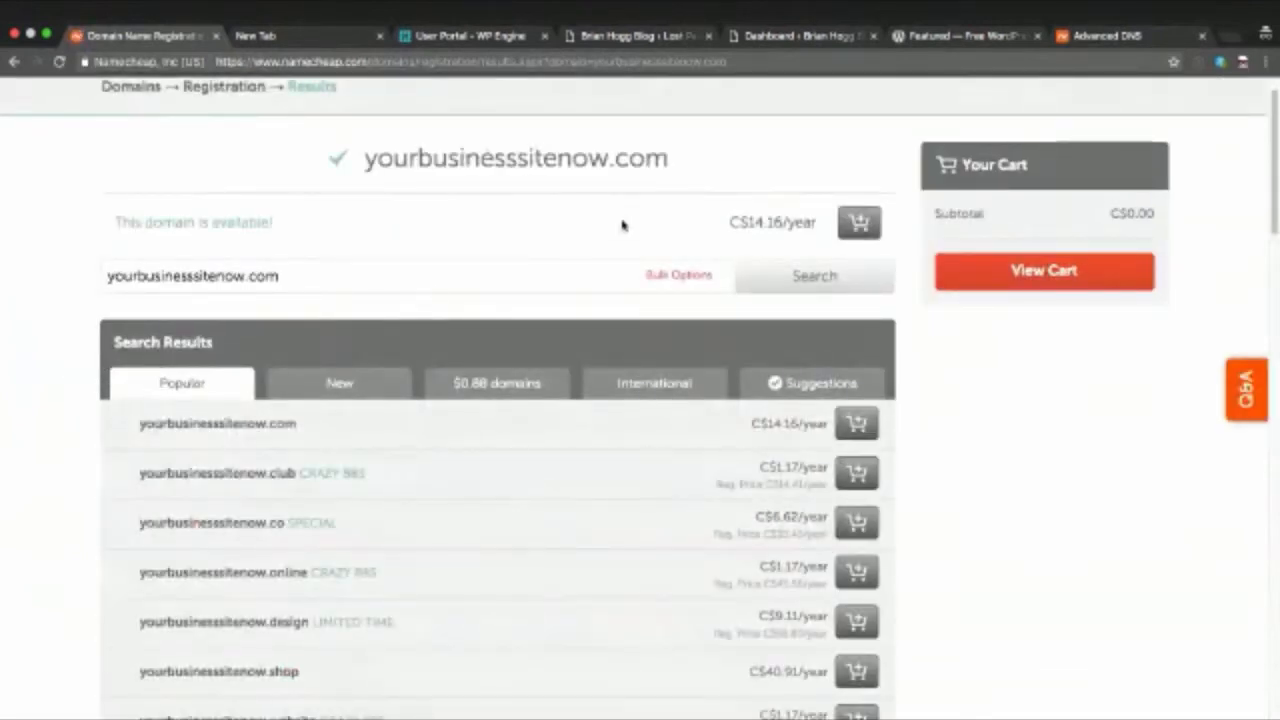
scroll(622, 225, up, 2)
scroll(806, 266, up, 2)
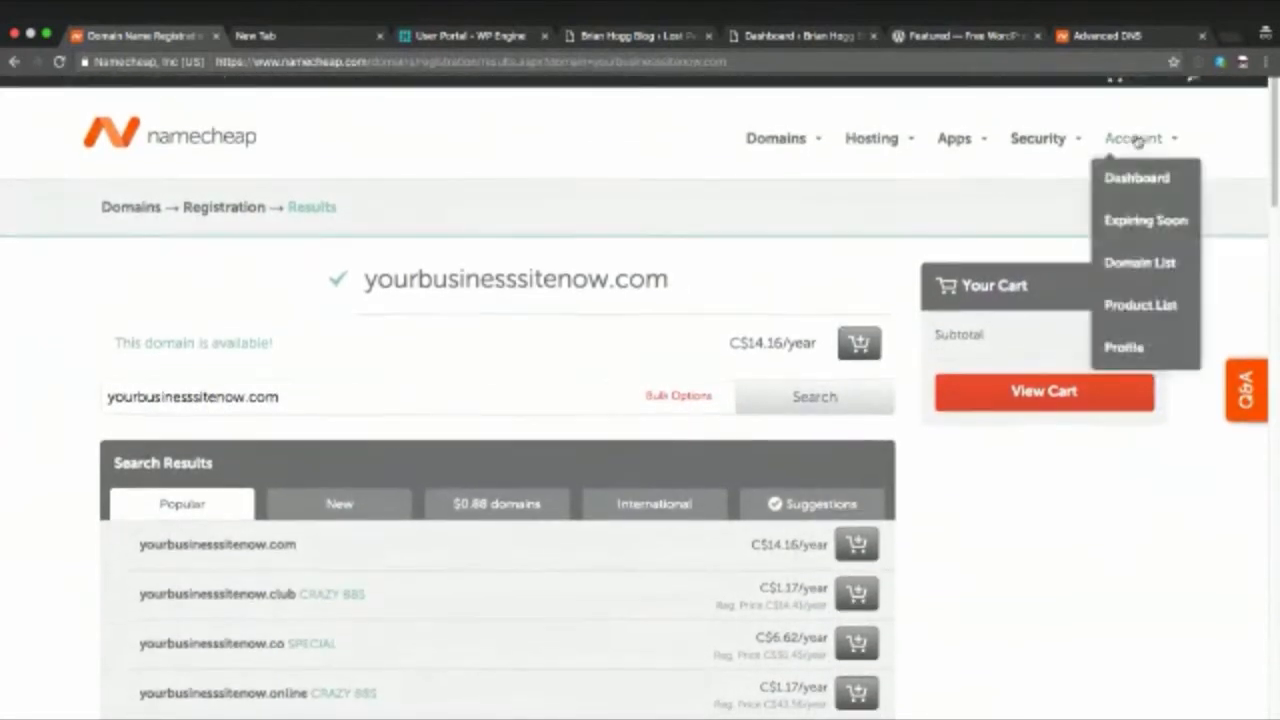
mouse_move(1155, 88)
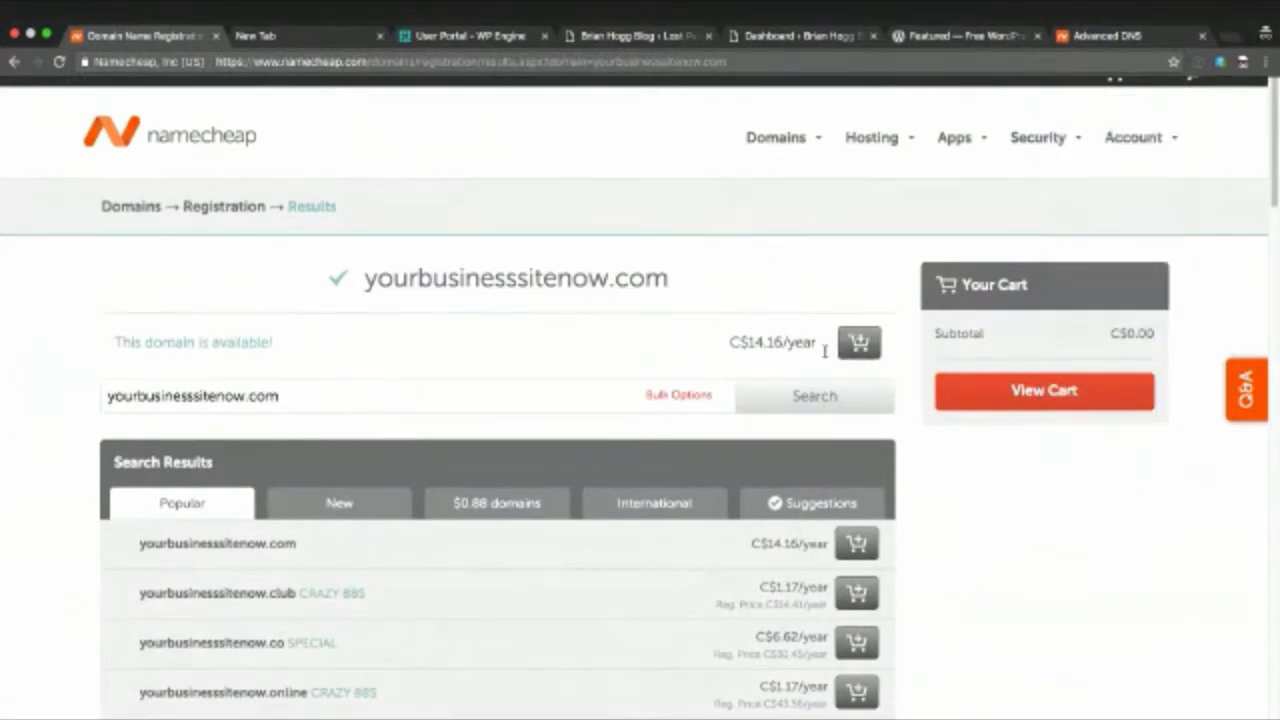
click(858, 343)
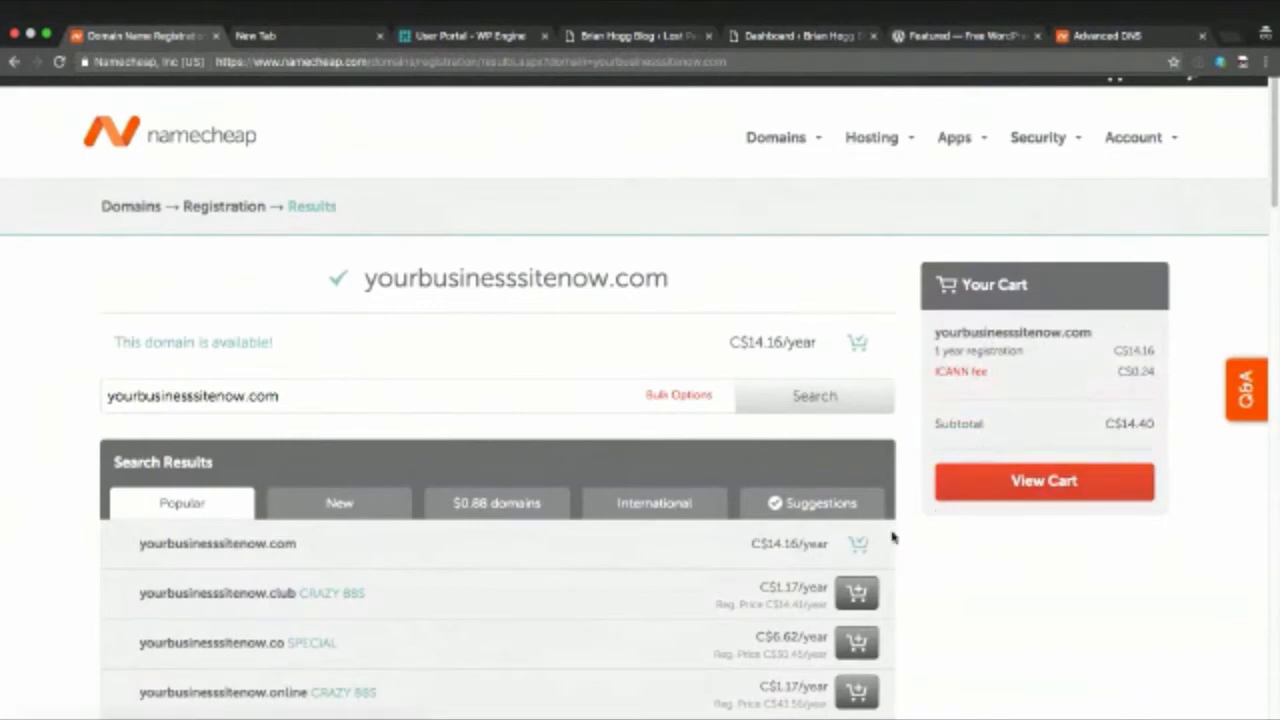
Examine the list of alternative extensions for yourbusinesssitenow and their yearly prices
scroll(891, 534, down, 3)
scroll(895, 530, down, 1)
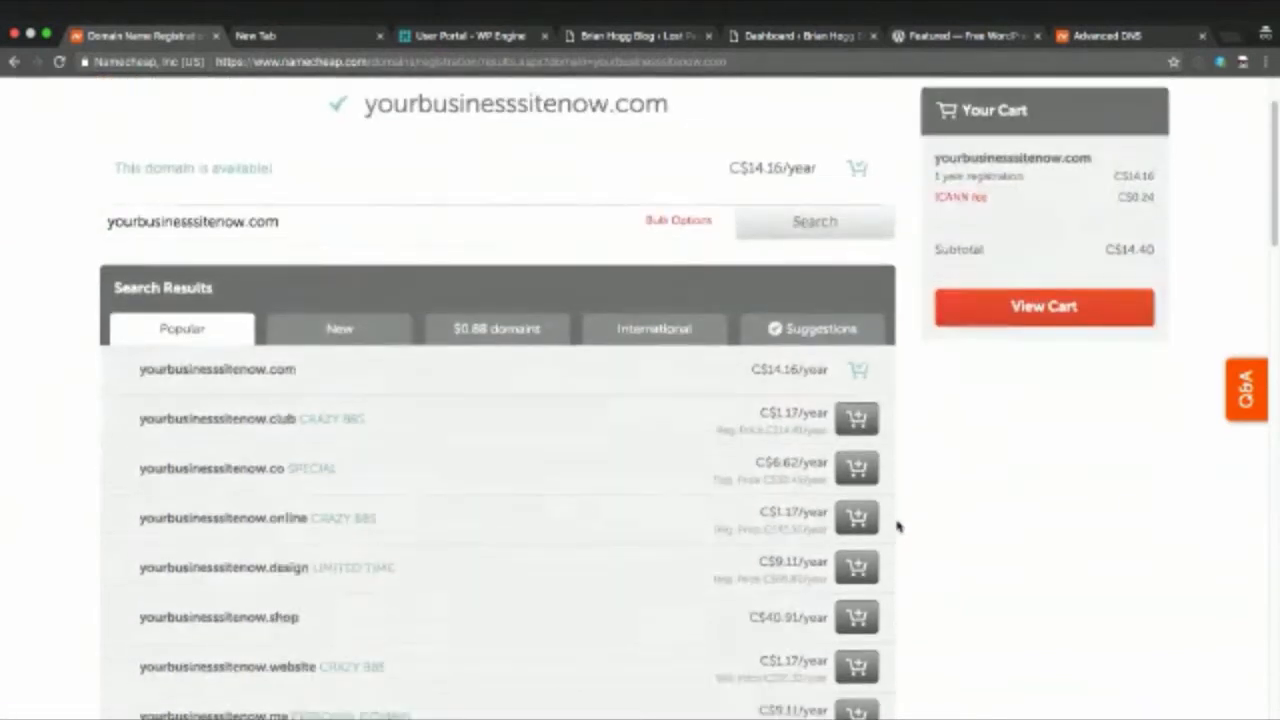
scroll(897, 527, up, 2)
scroll(897, 527, up, 1)
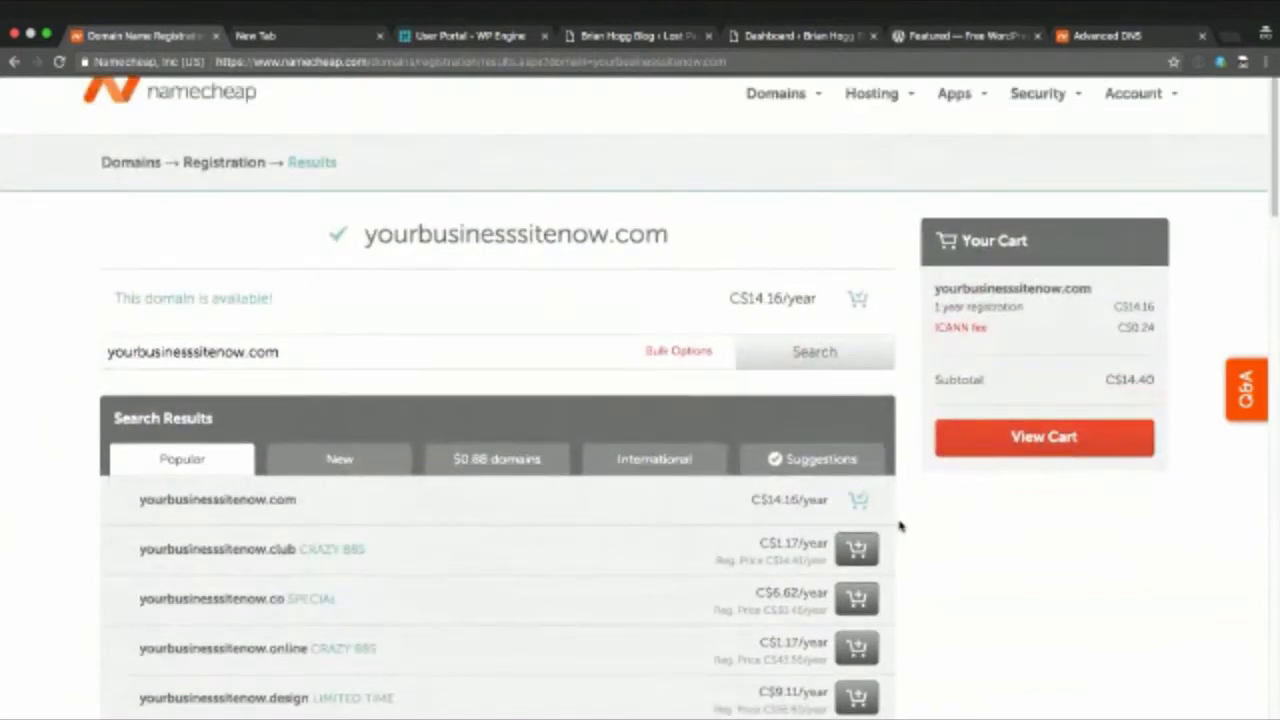
scroll(899, 527, down, 1)
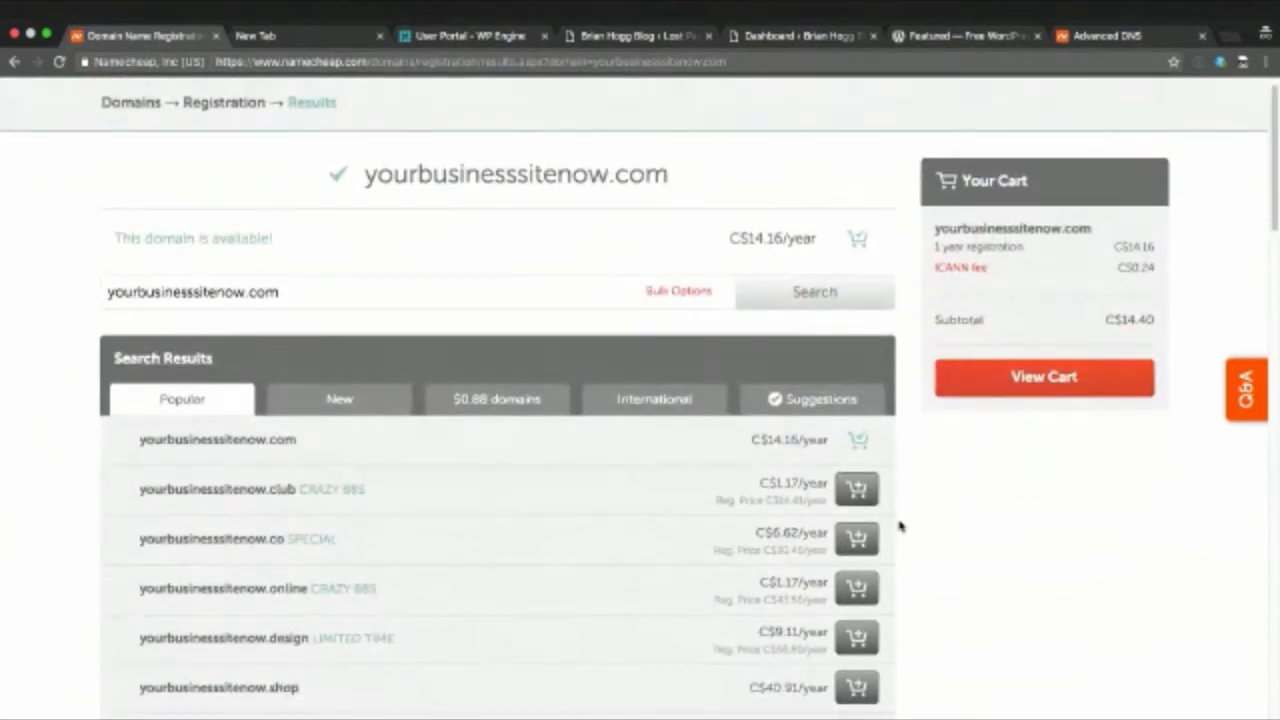
scroll(900, 525, down, 6)
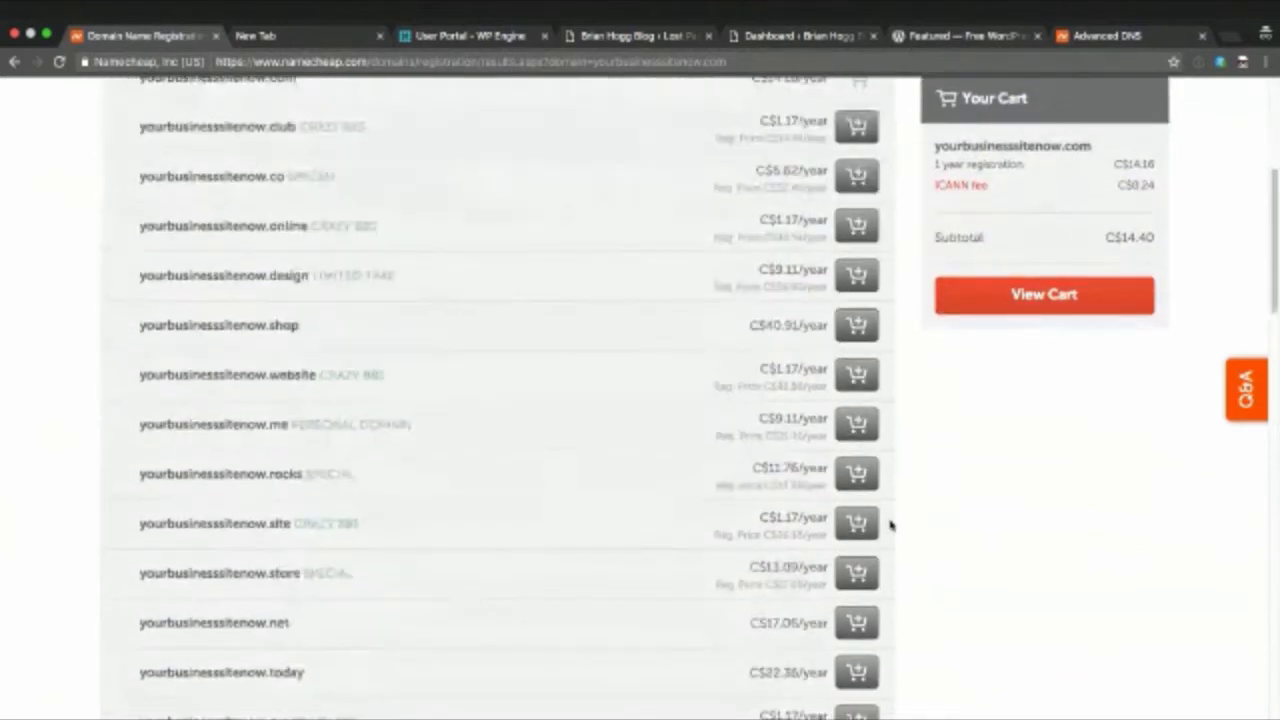
scroll(908, 459, down, 4)
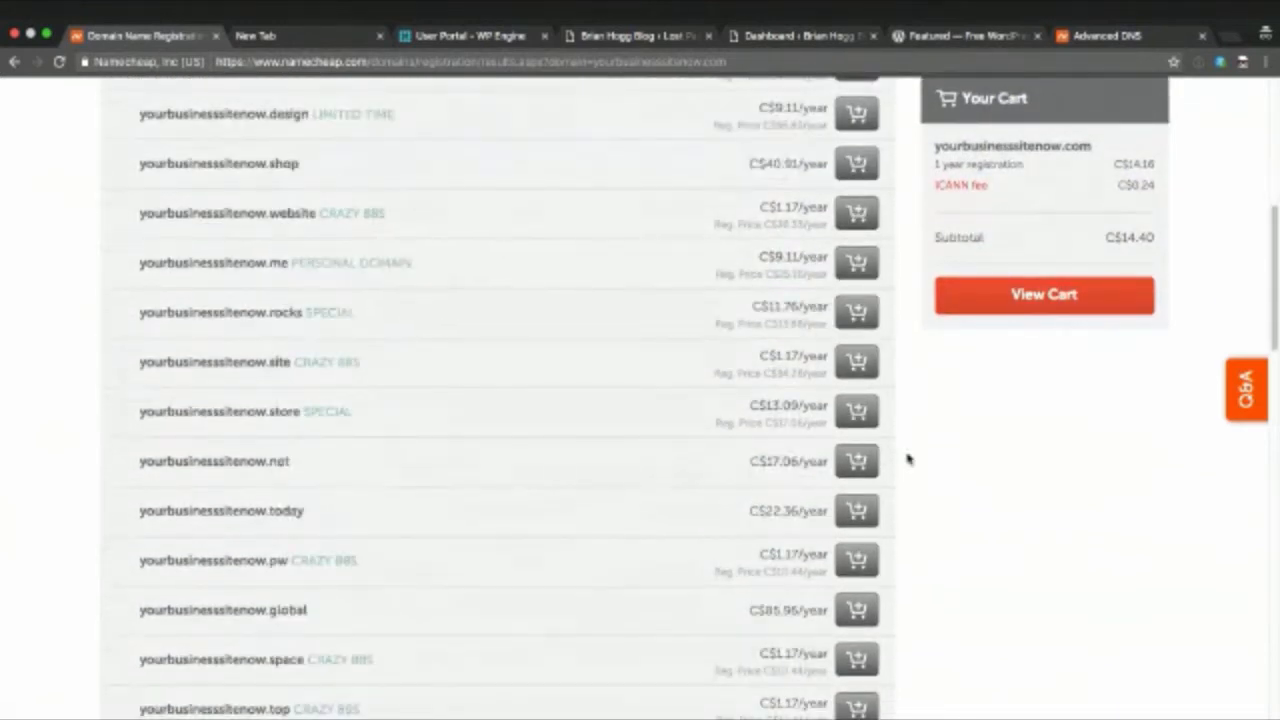
scroll(908, 459, down, 3)
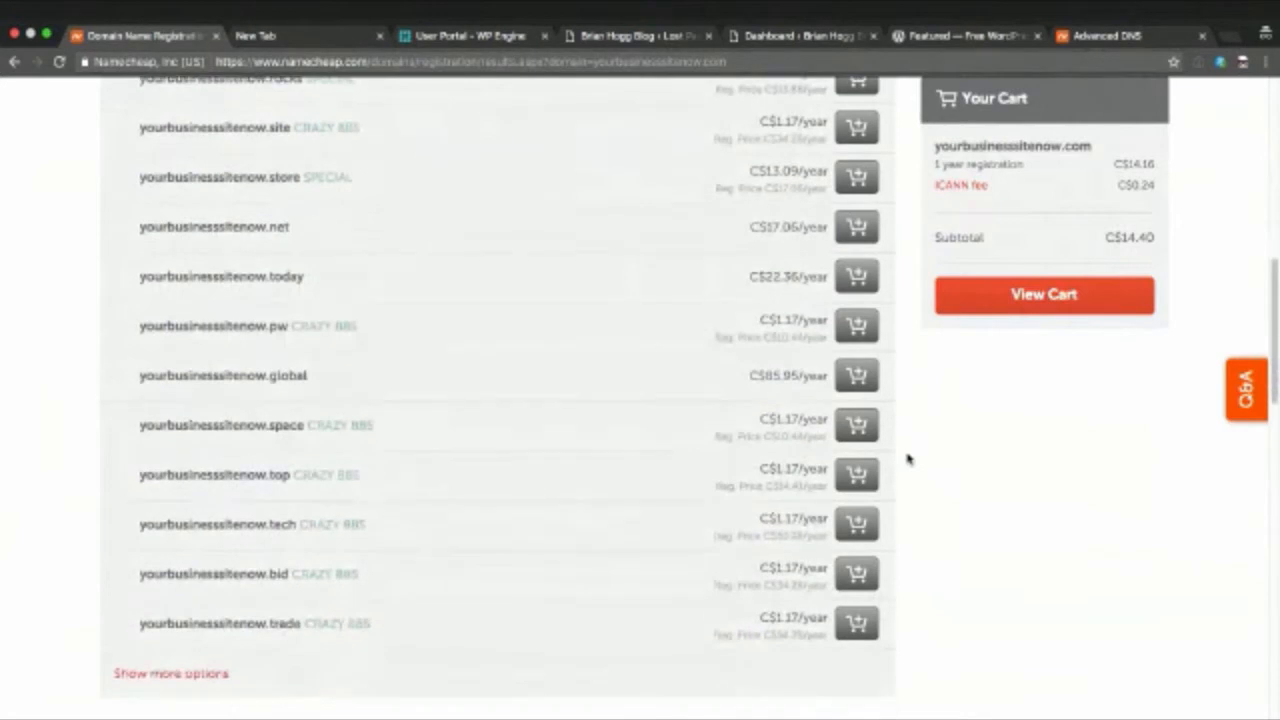
scroll(908, 459, up, 2)
scroll(908, 459, up, 10)
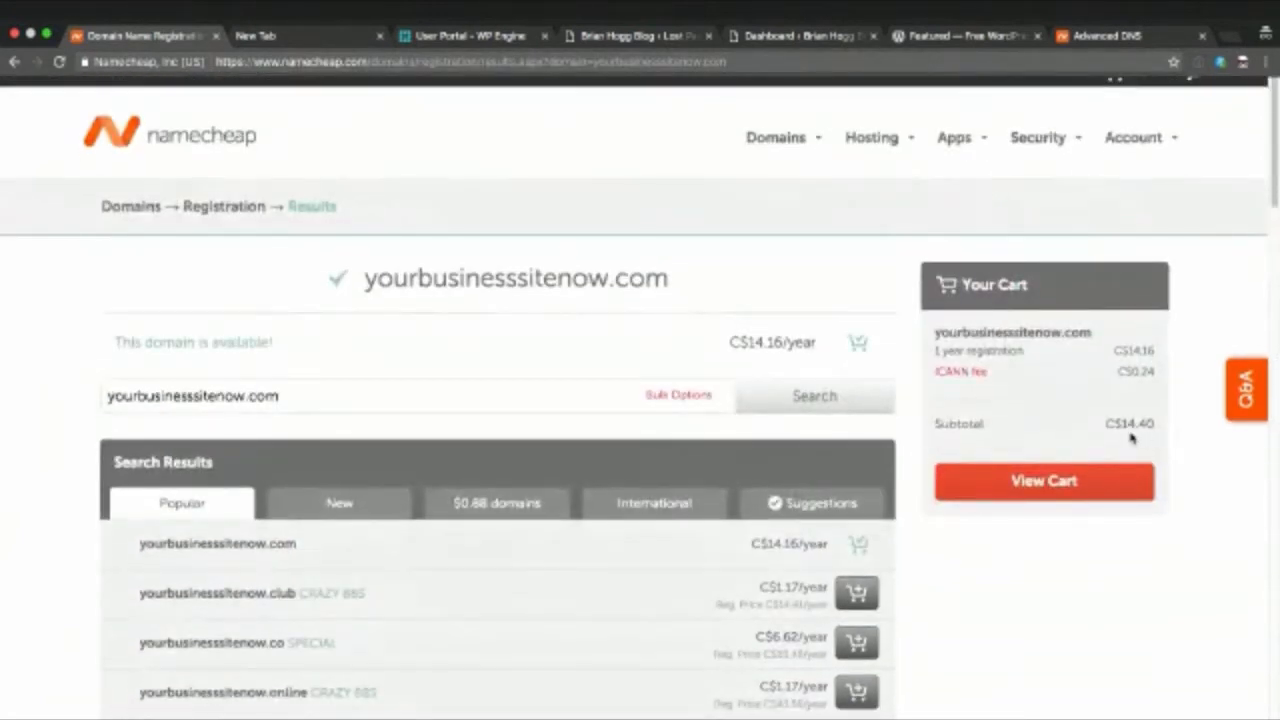
Open the shopping cart, keep the domain registration at 1 Year and enable its auto-renew
click(1045, 484)
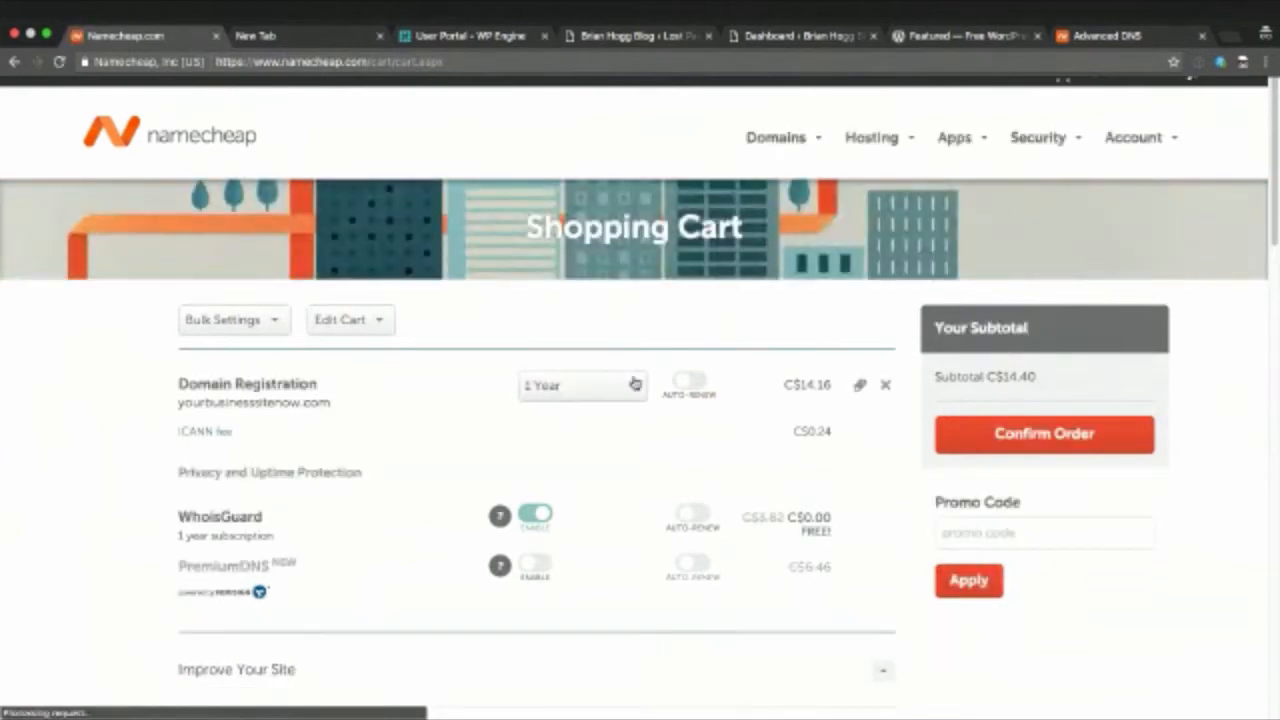
click(628, 391)
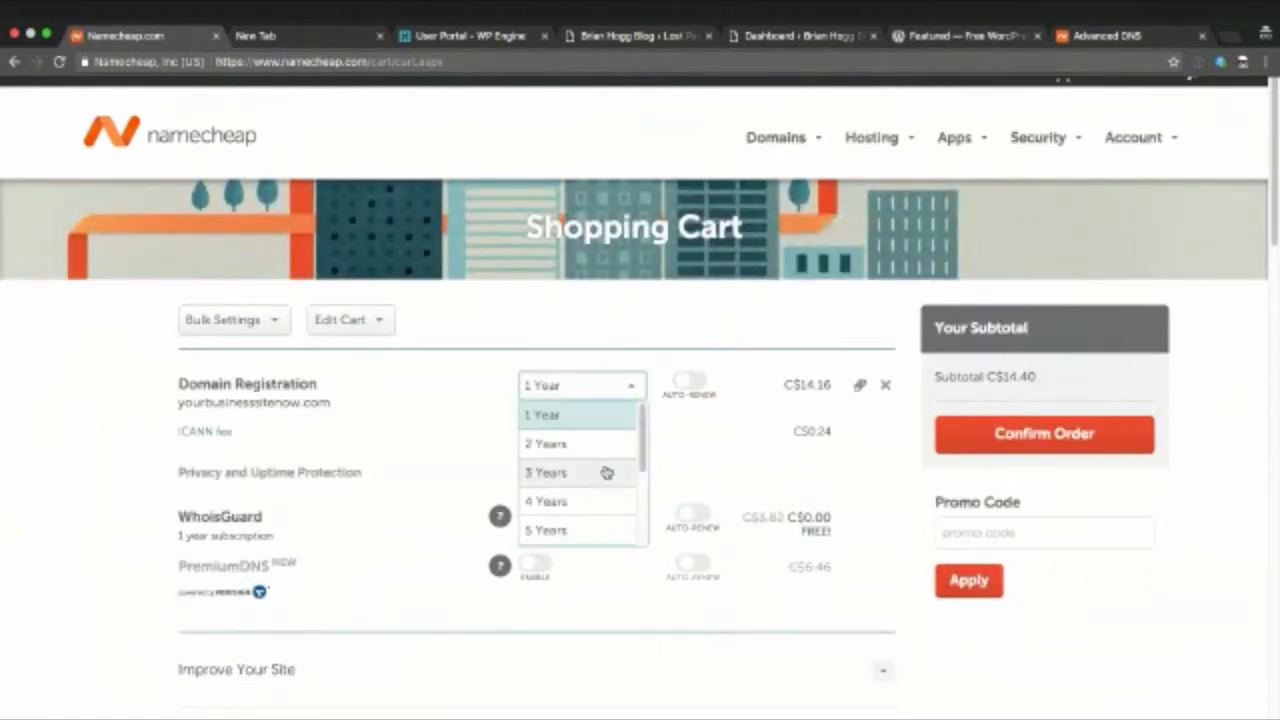
scroll(606, 471, down, 3)
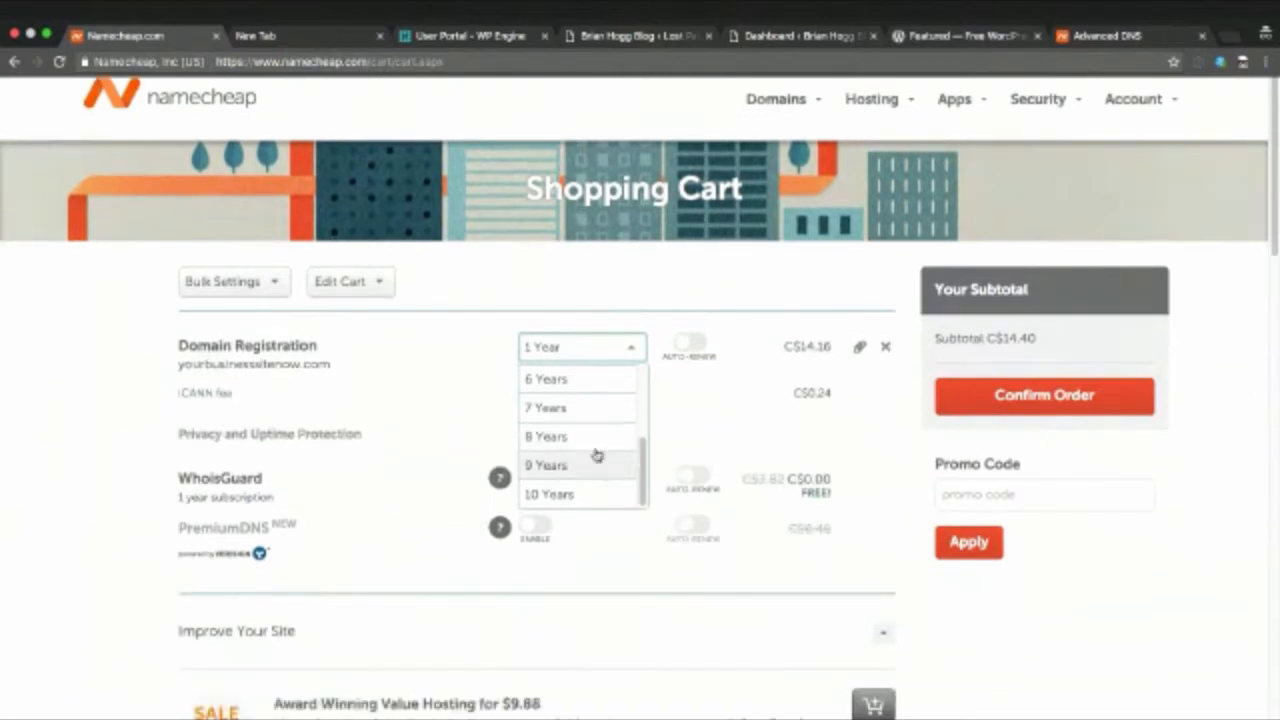
scroll(600, 440, up, 5)
click(598, 360)
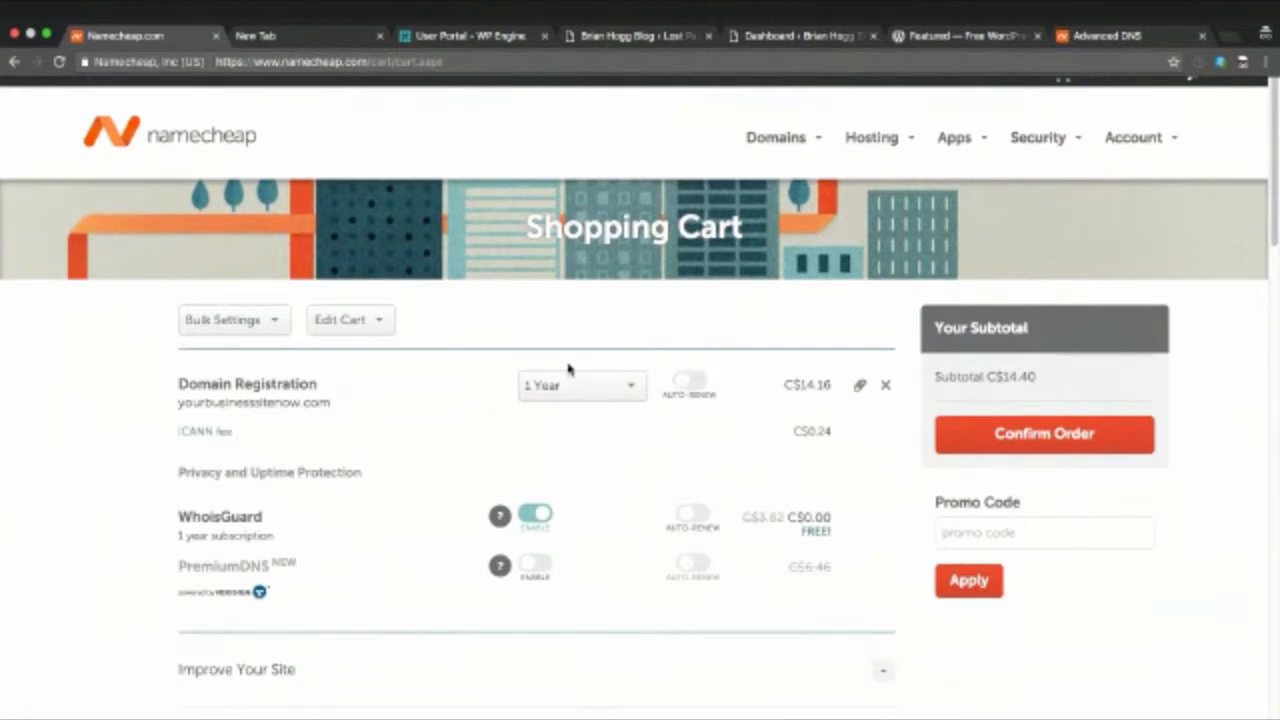
click(688, 381)
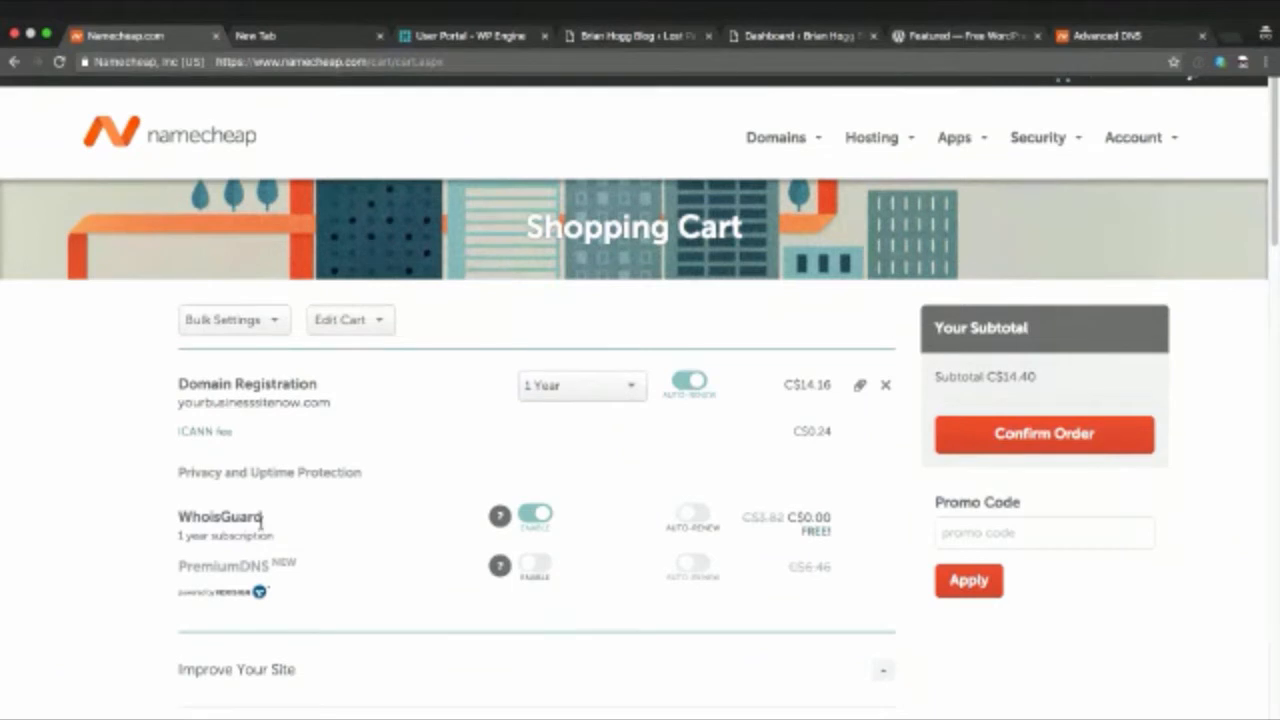
Review the WhoisGuard and PremiumDNS options and the Improve Your Site add-on offers in the cart
scroll(366, 517, down, 1)
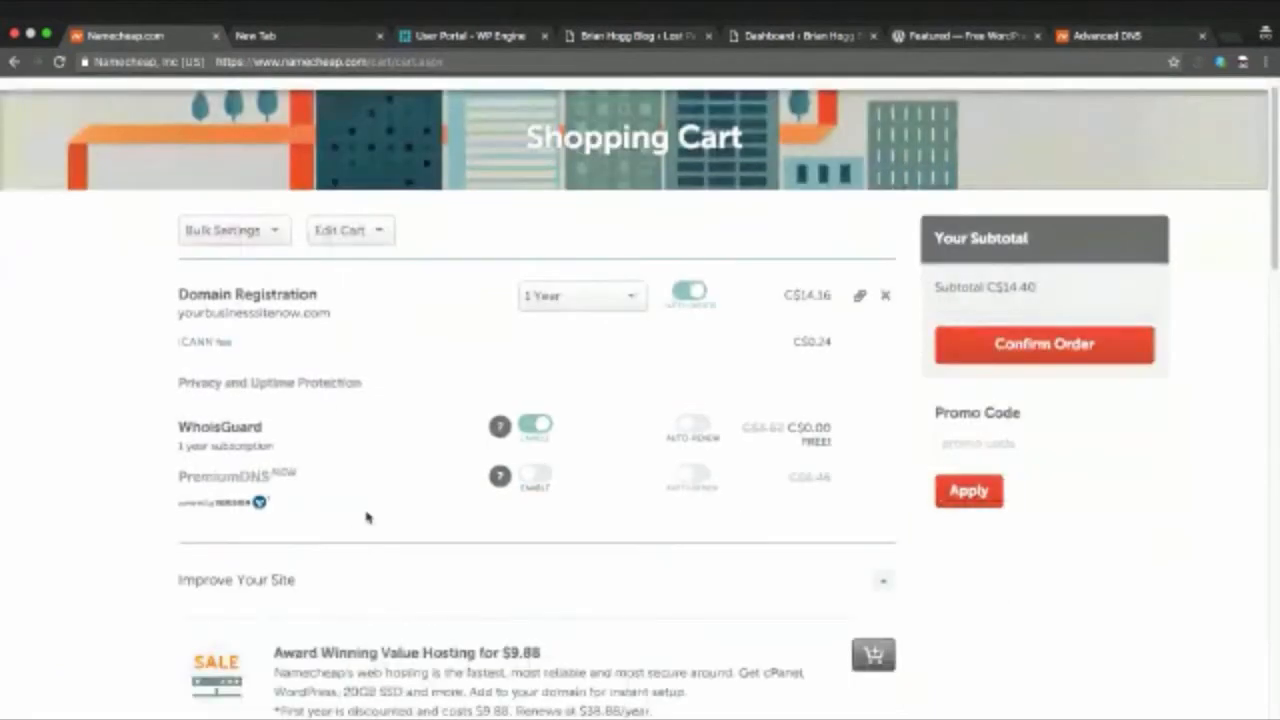
scroll(114, 494, down, 1)
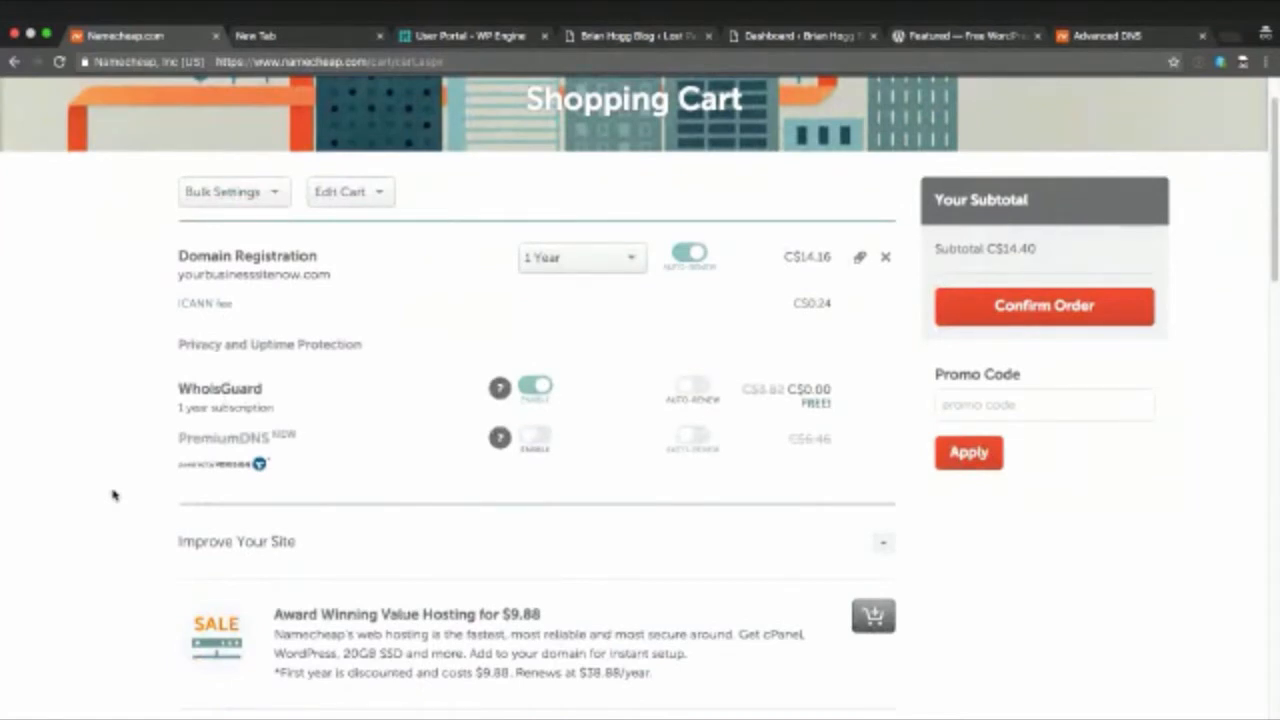
scroll(114, 494, down, 1)
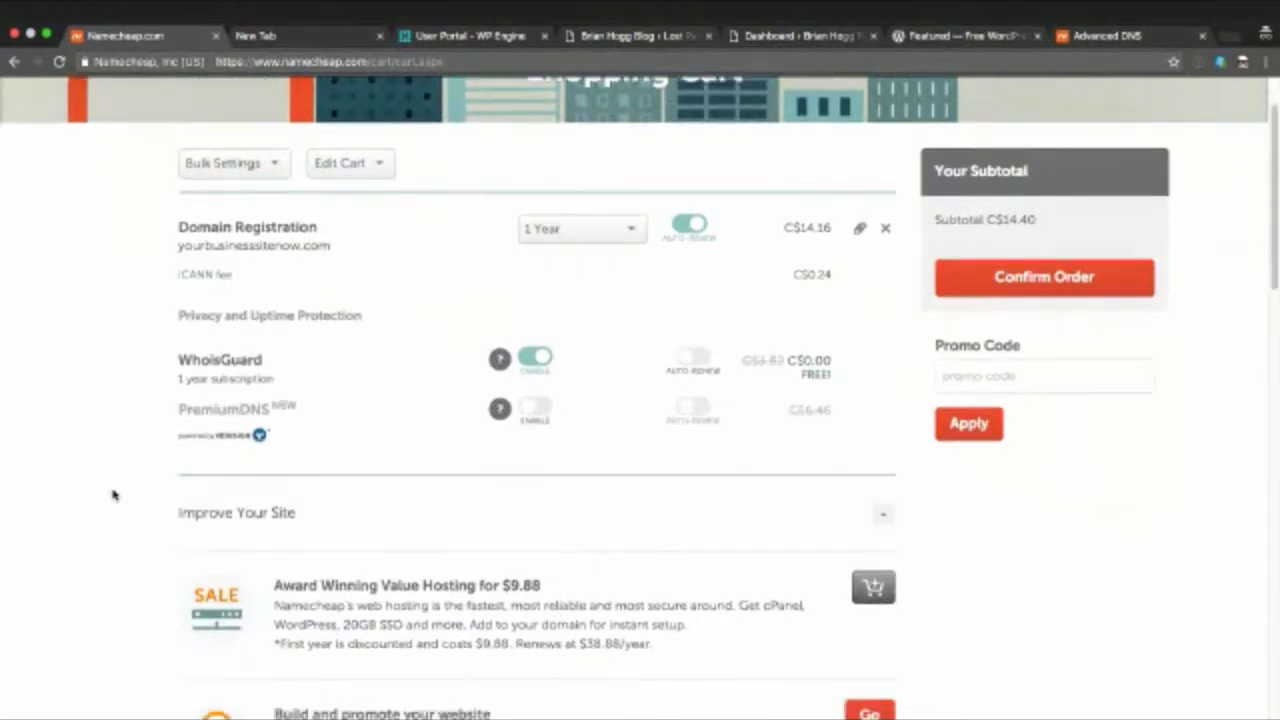
scroll(114, 494, down, 3)
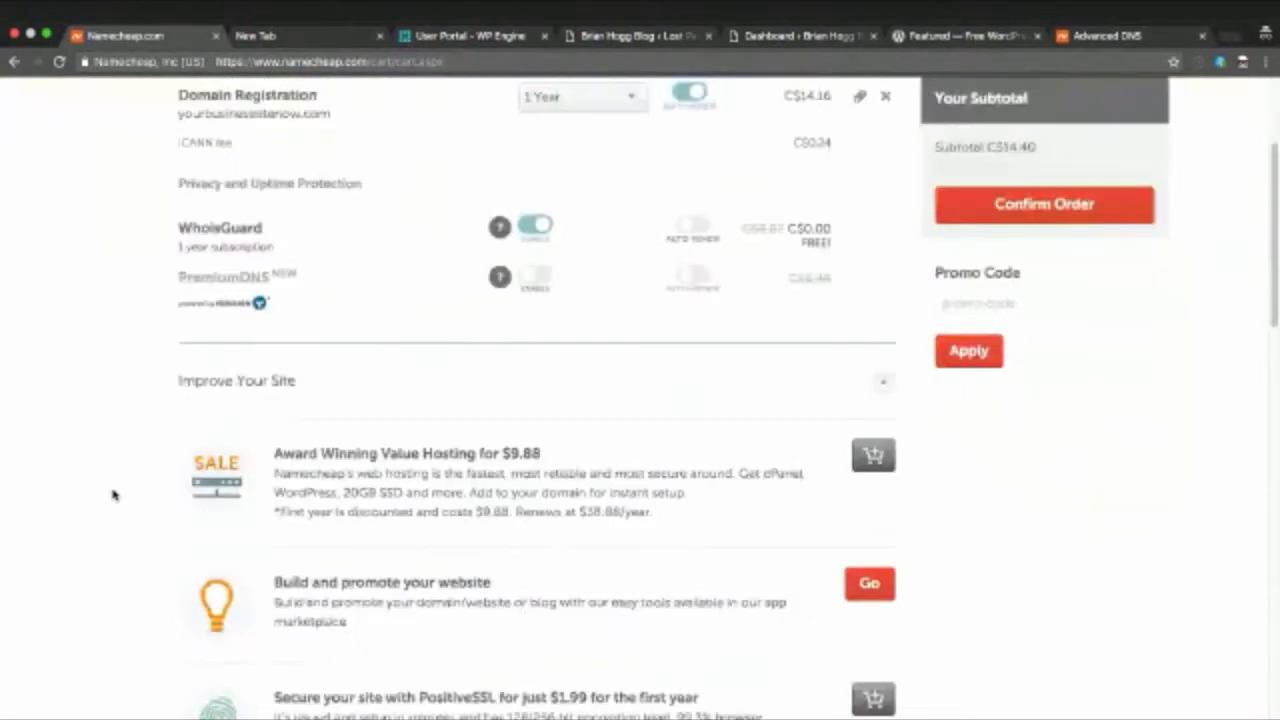
scroll(114, 494, down, 9)
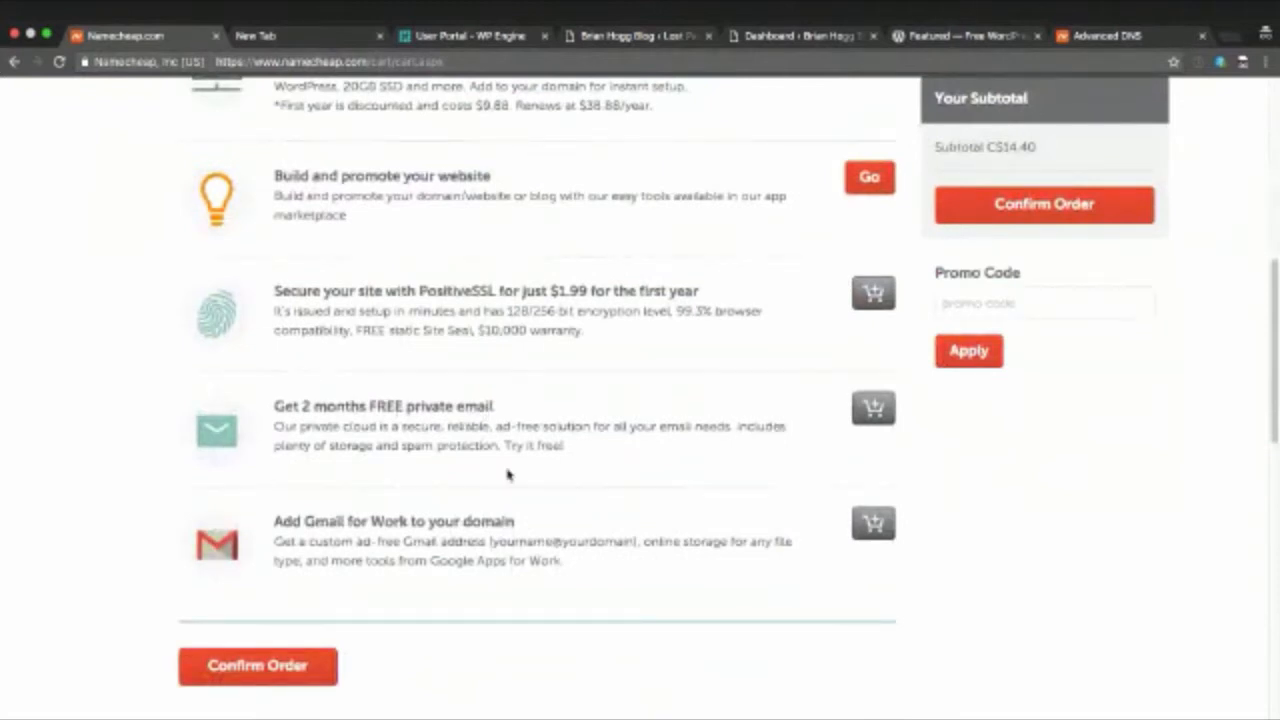
scroll(470, 521, down, 1)
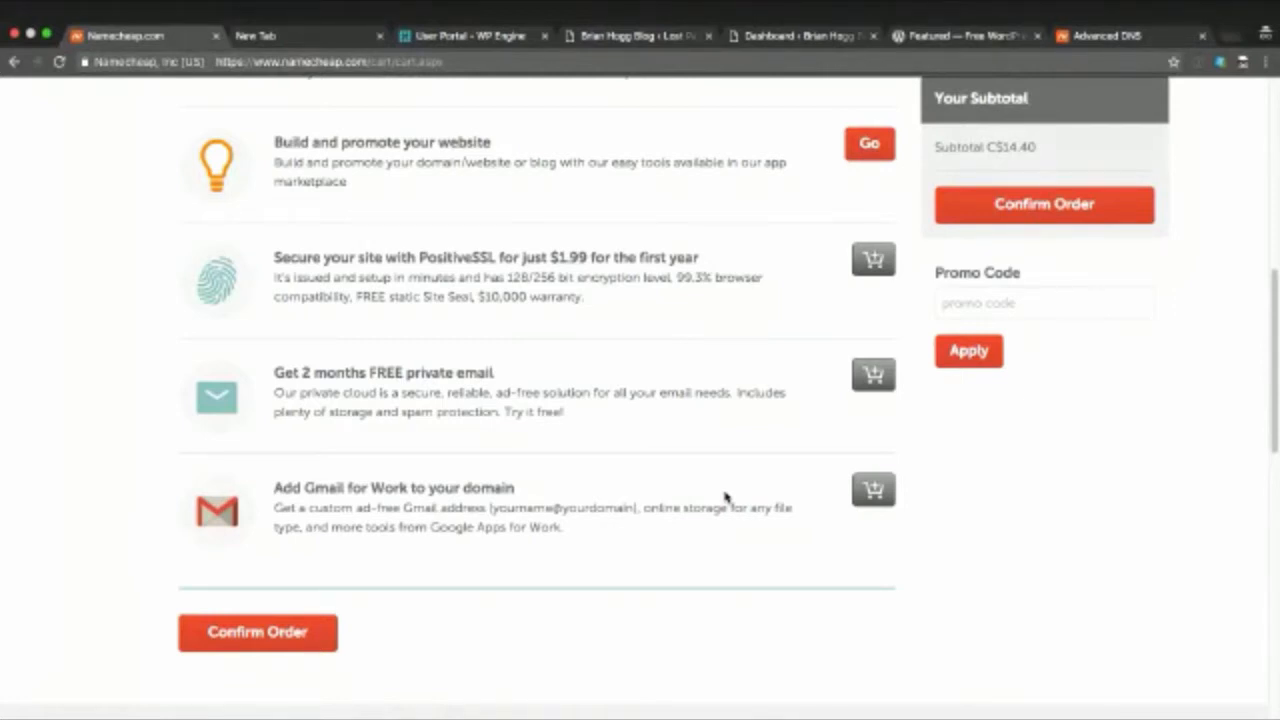
Confirm the cart order to reach the sign-in page and open the account Dashboard's login form
scroll(726, 497, up, 1)
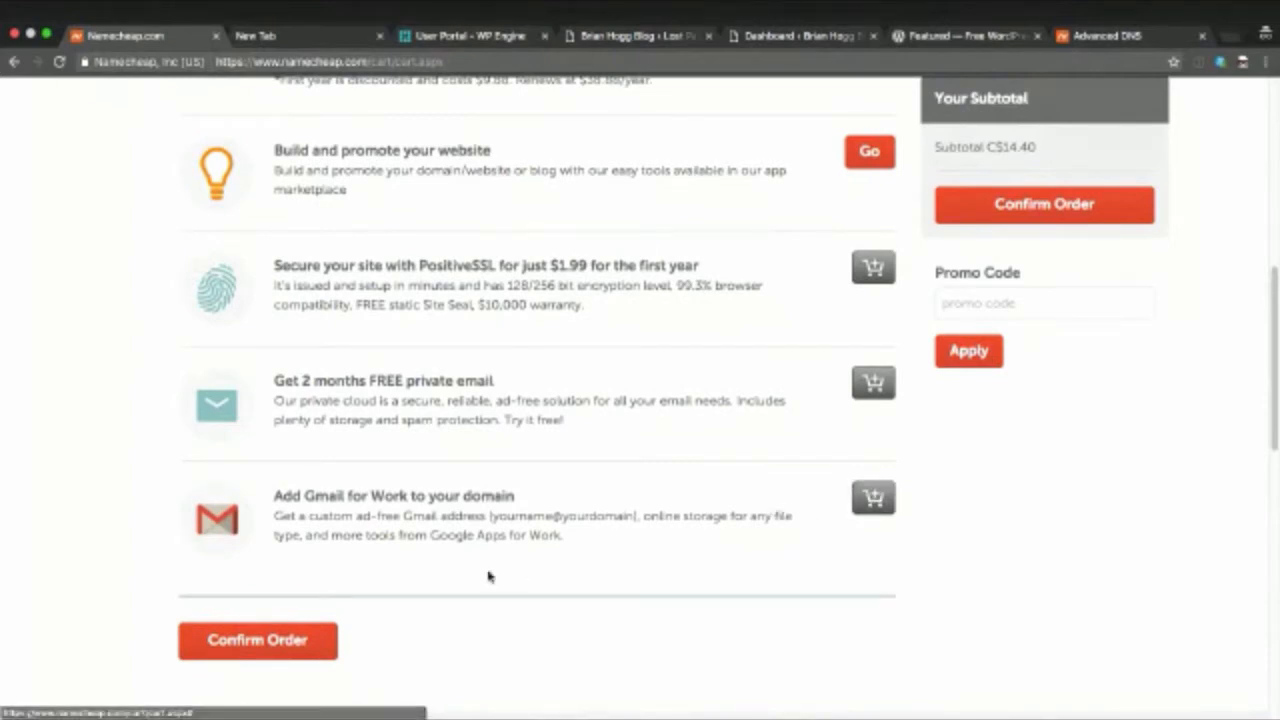
click(276, 644)
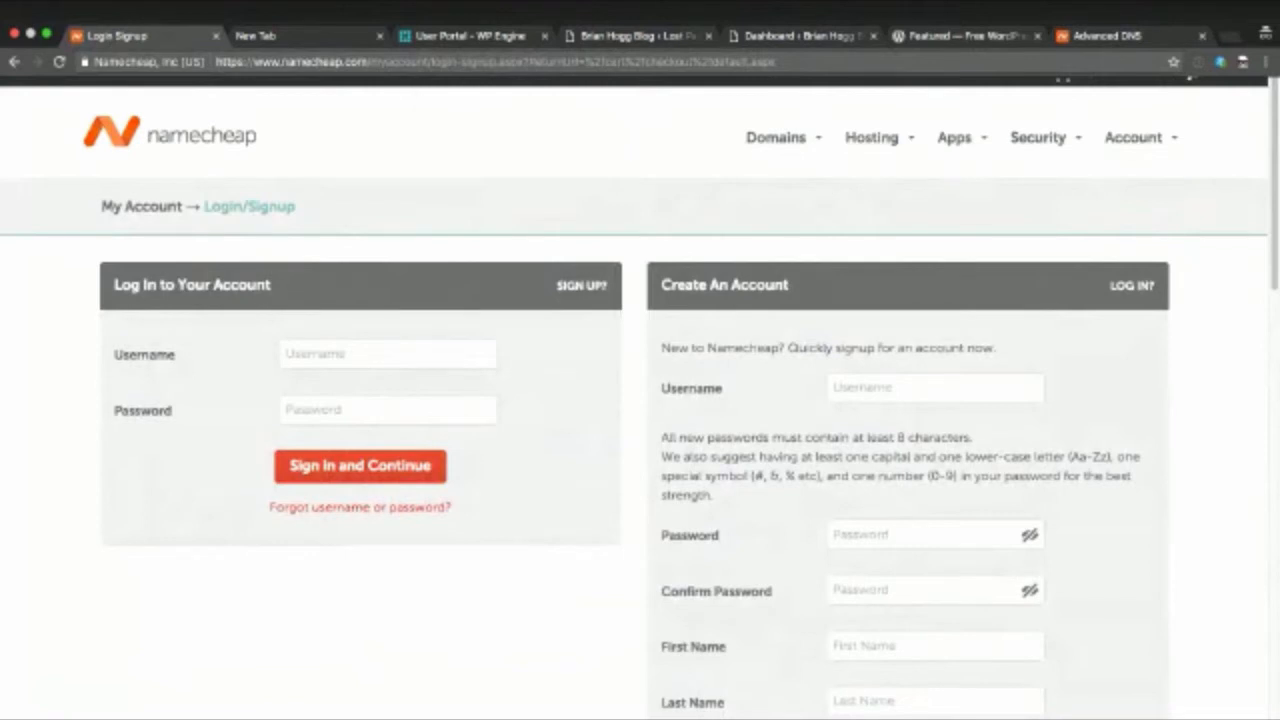
mouse_move(1140, 148)
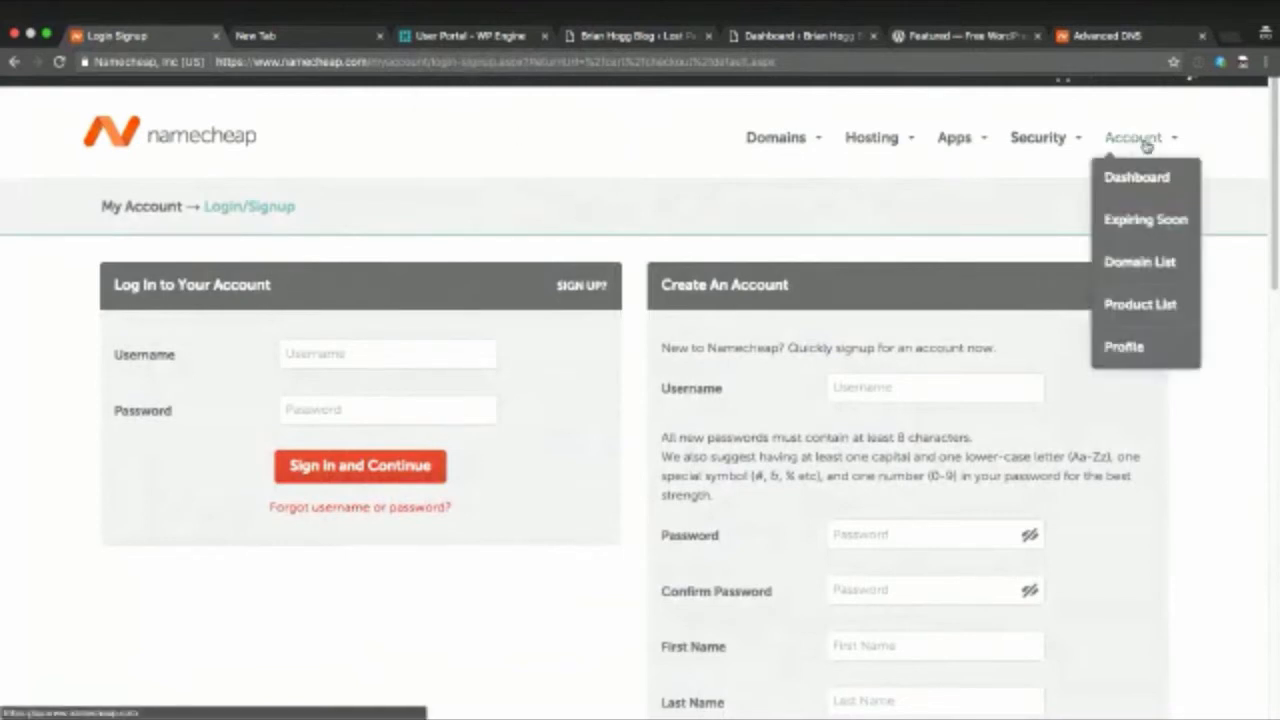
click(1136, 178)
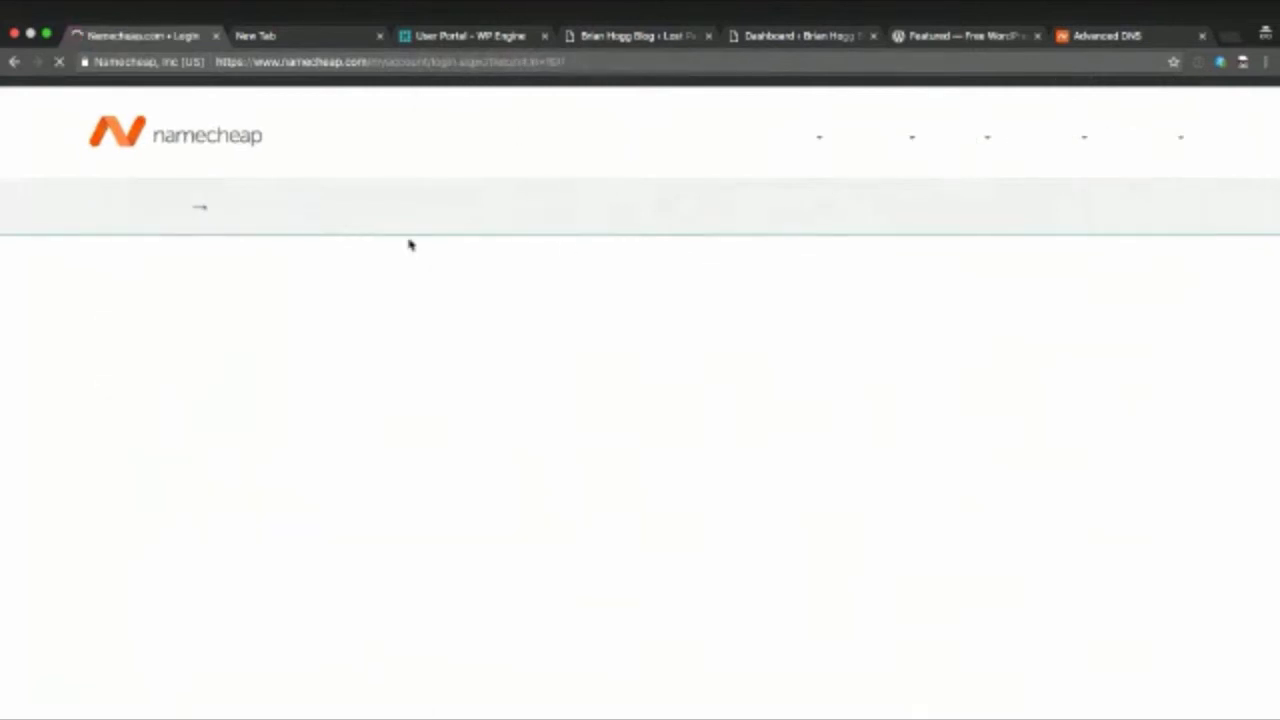
Fill in the account username and password from the saved 1Password login and sign in
key(super+backslash)
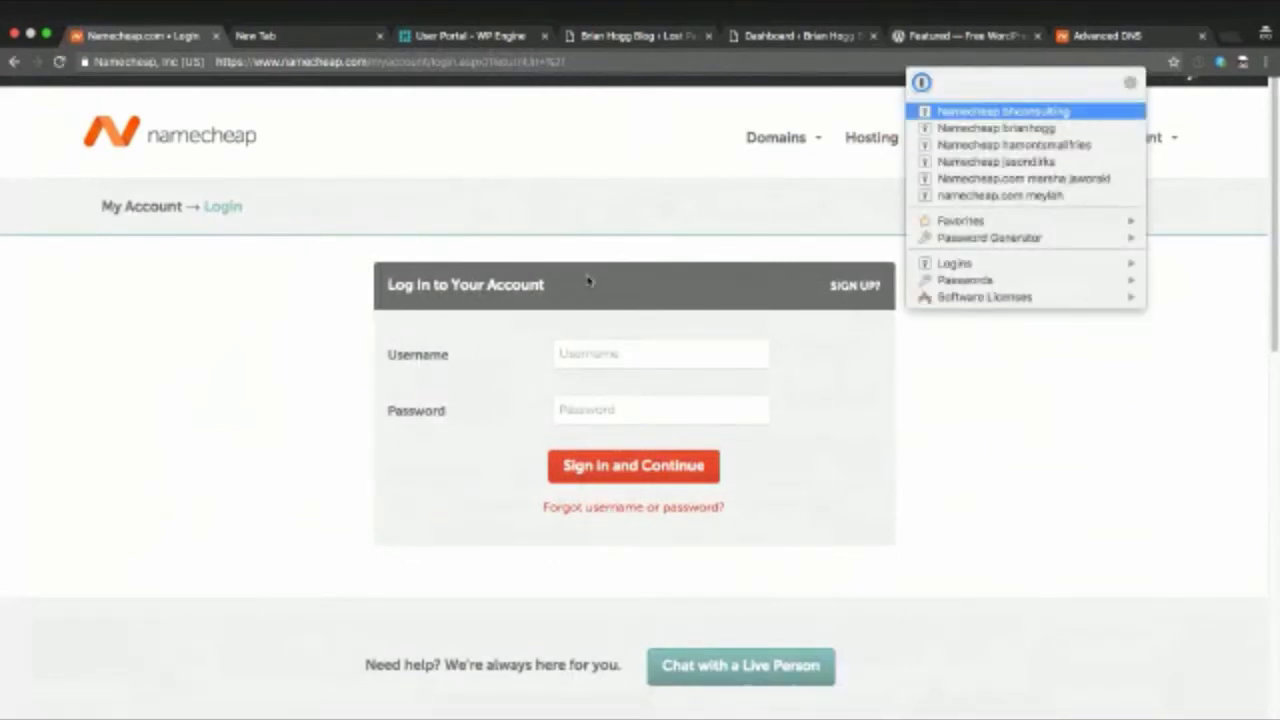
click(977, 129)
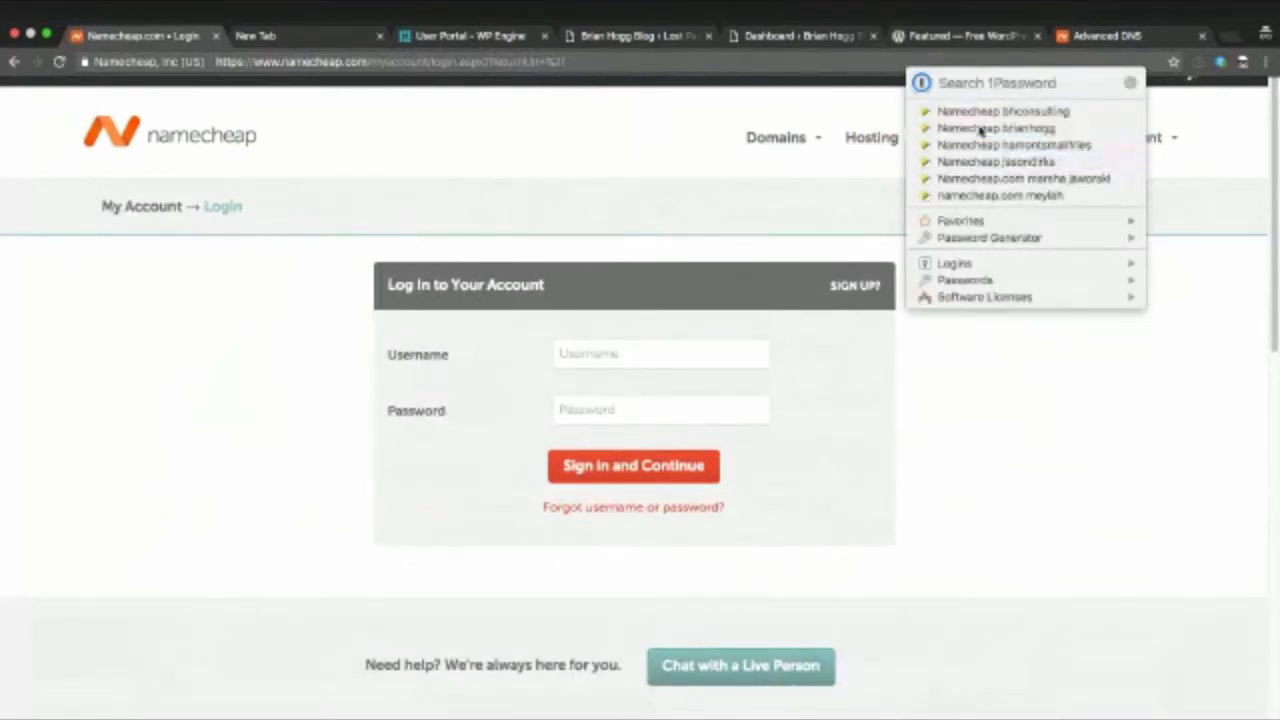
click(621, 480)
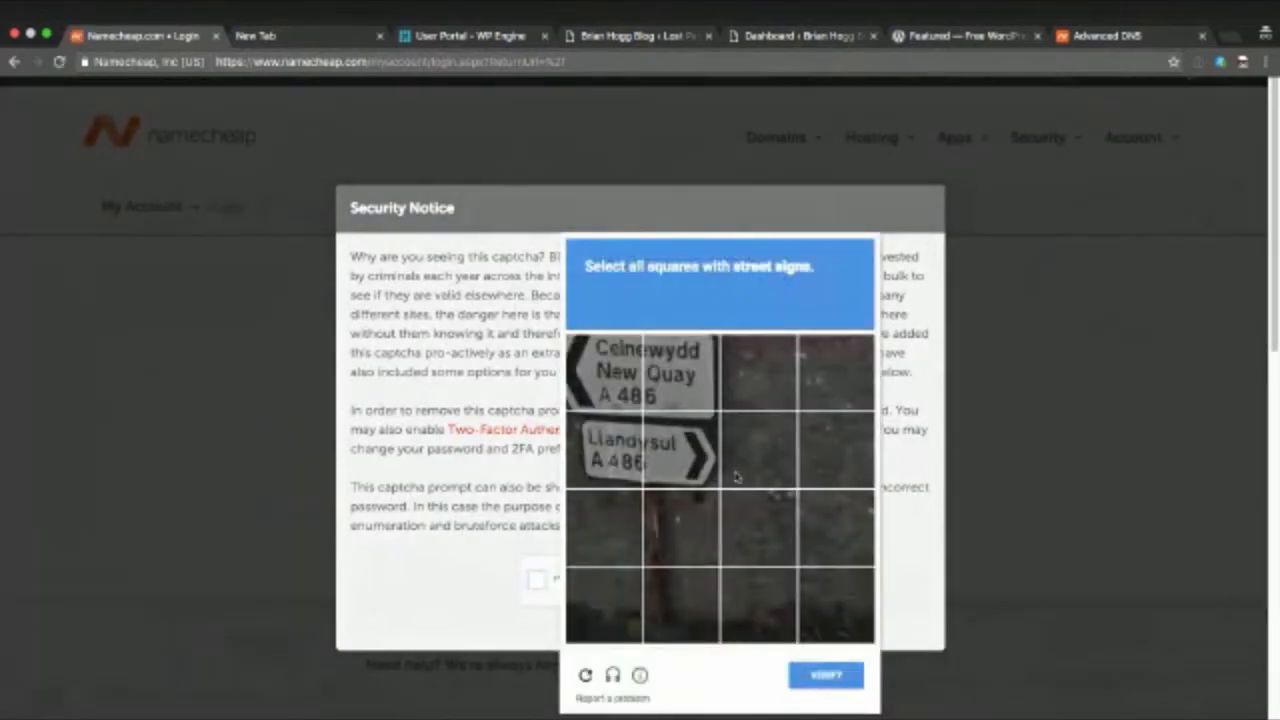
Select the captcha squares containing the street signs and their post, and submit them for verification
click(594, 373)
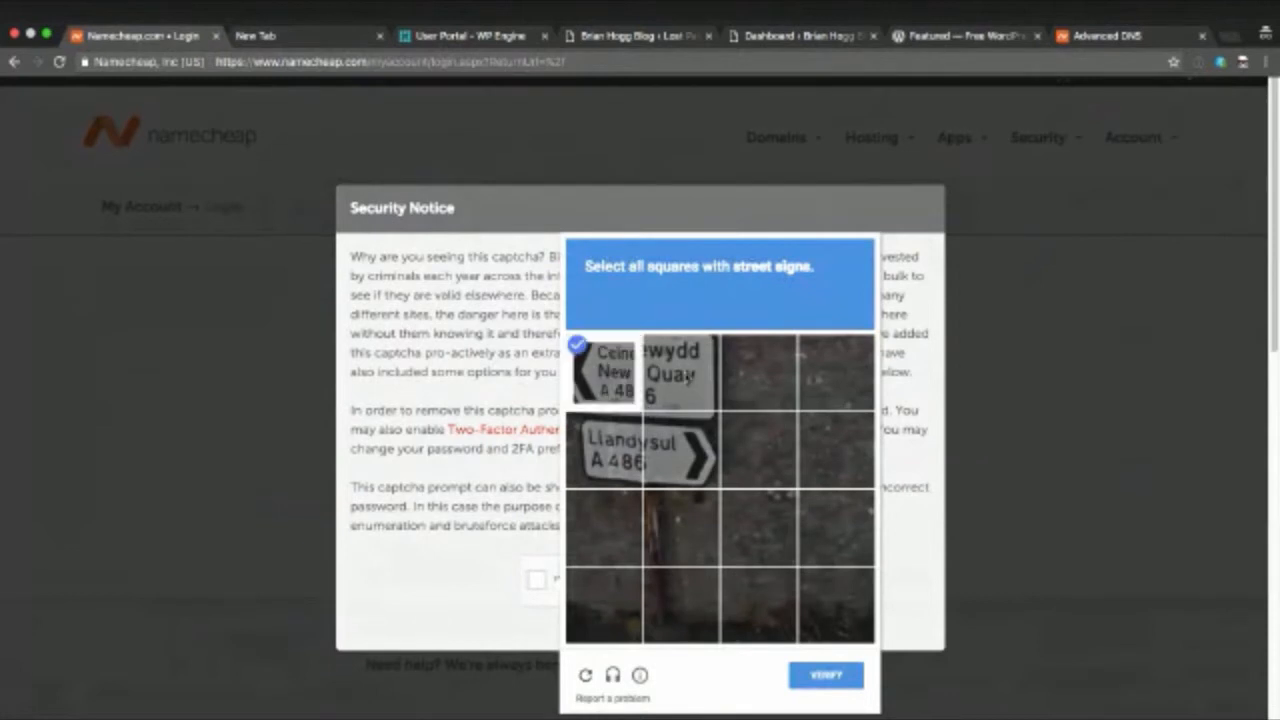
click(686, 378)
click(599, 454)
click(656, 453)
click(658, 500)
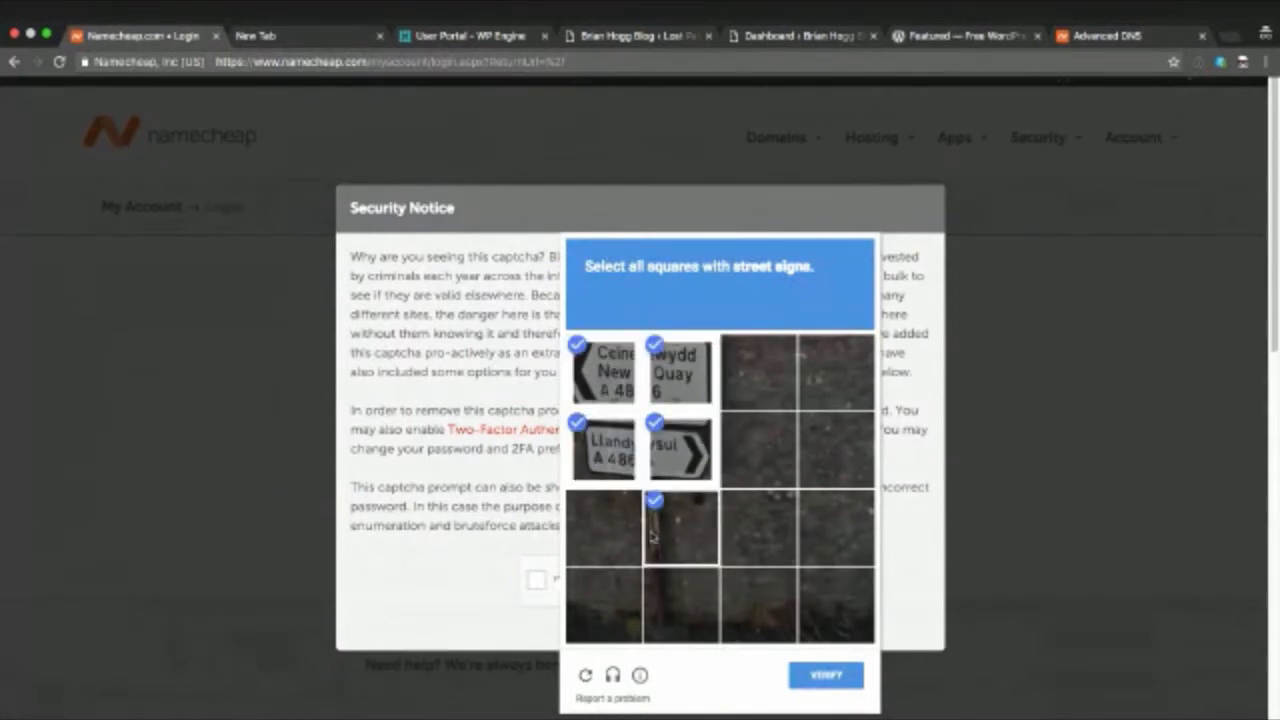
click(662, 617)
click(830, 680)
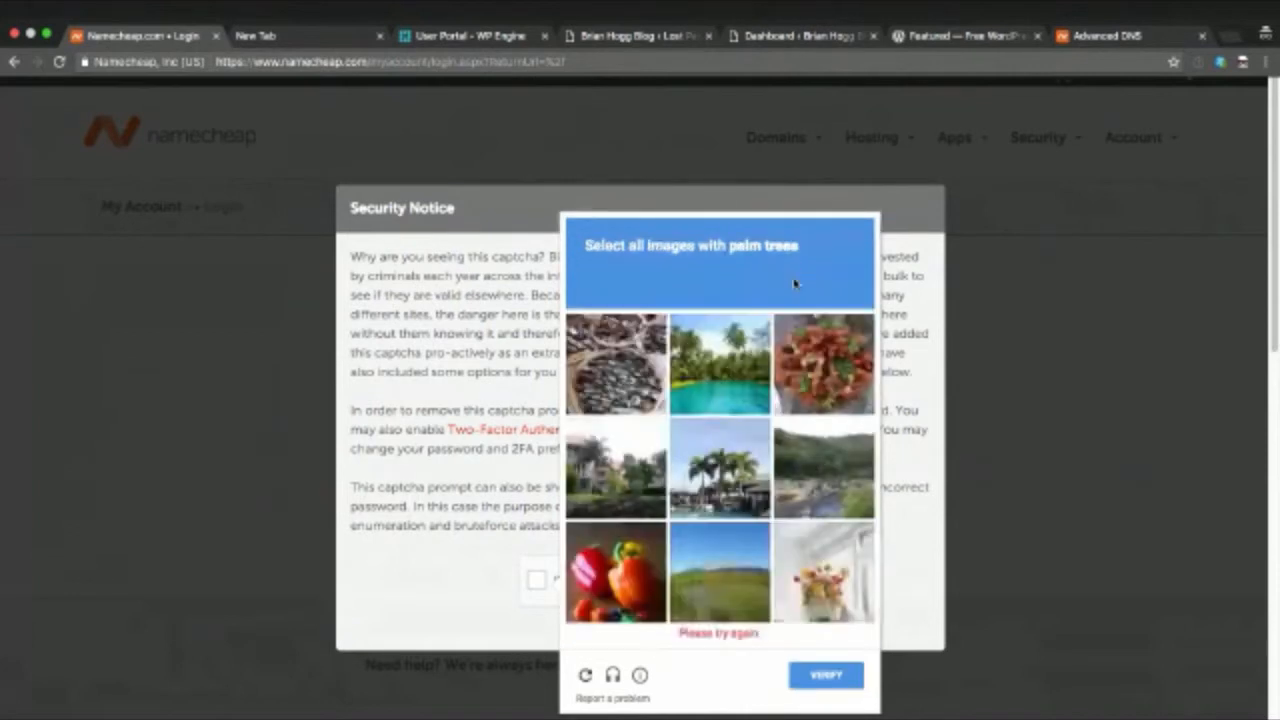
Complete the captcha by selecting all images with palm trees, and open the account's Domain List
click(722, 378)
click(720, 485)
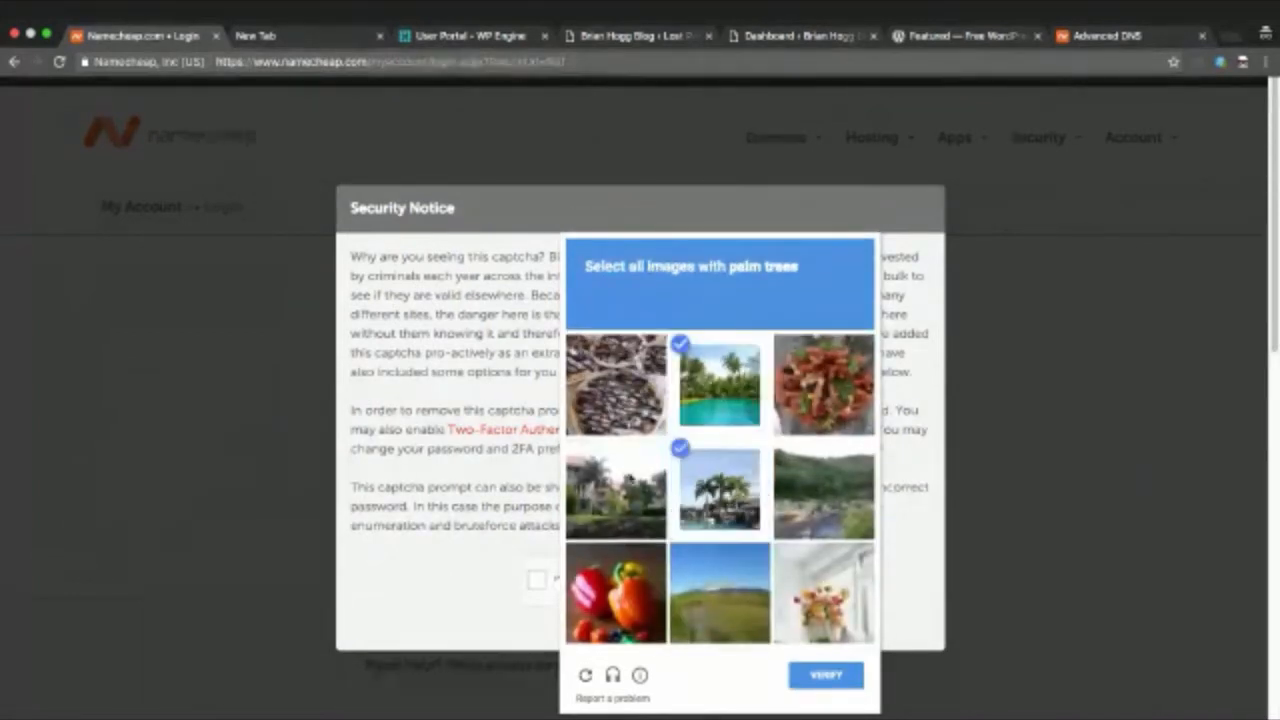
click(615, 488)
click(823, 680)
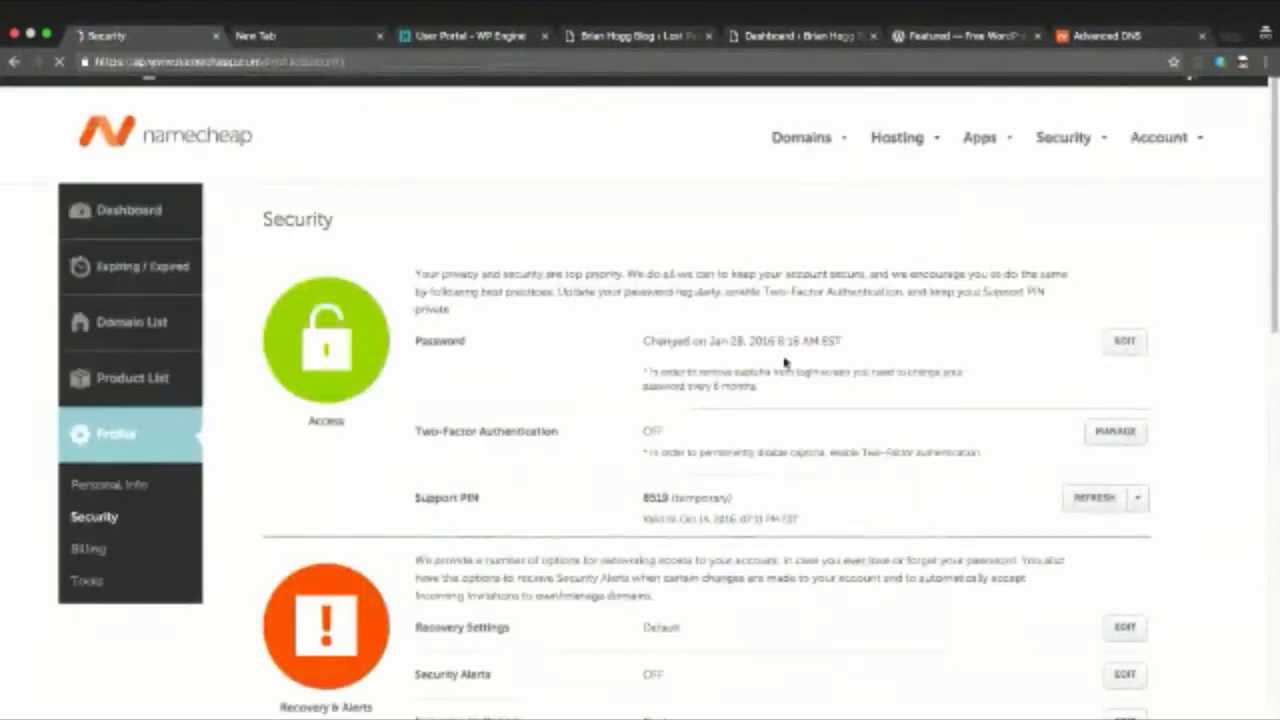
click(137, 328)
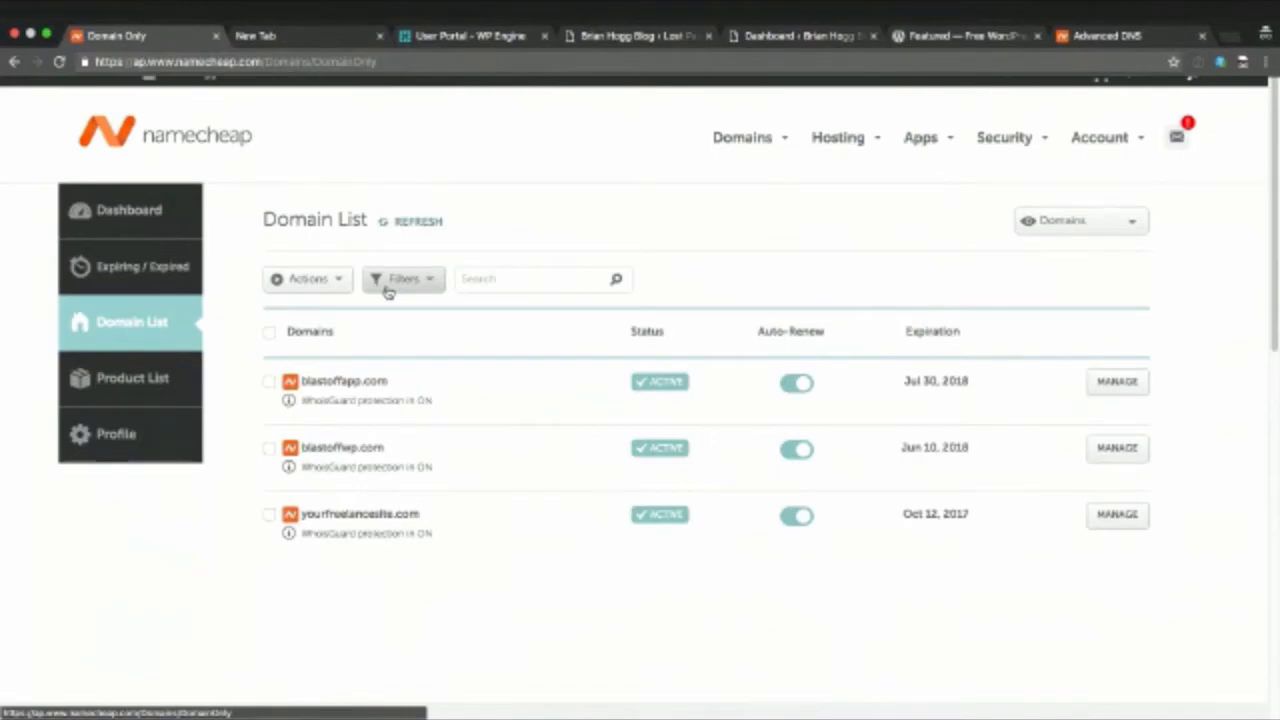
Switch to the Keynote presentation and play the slideshow from the Setting Up Hosting slide
key(ctrl+Left)
key(ctrl+Left)
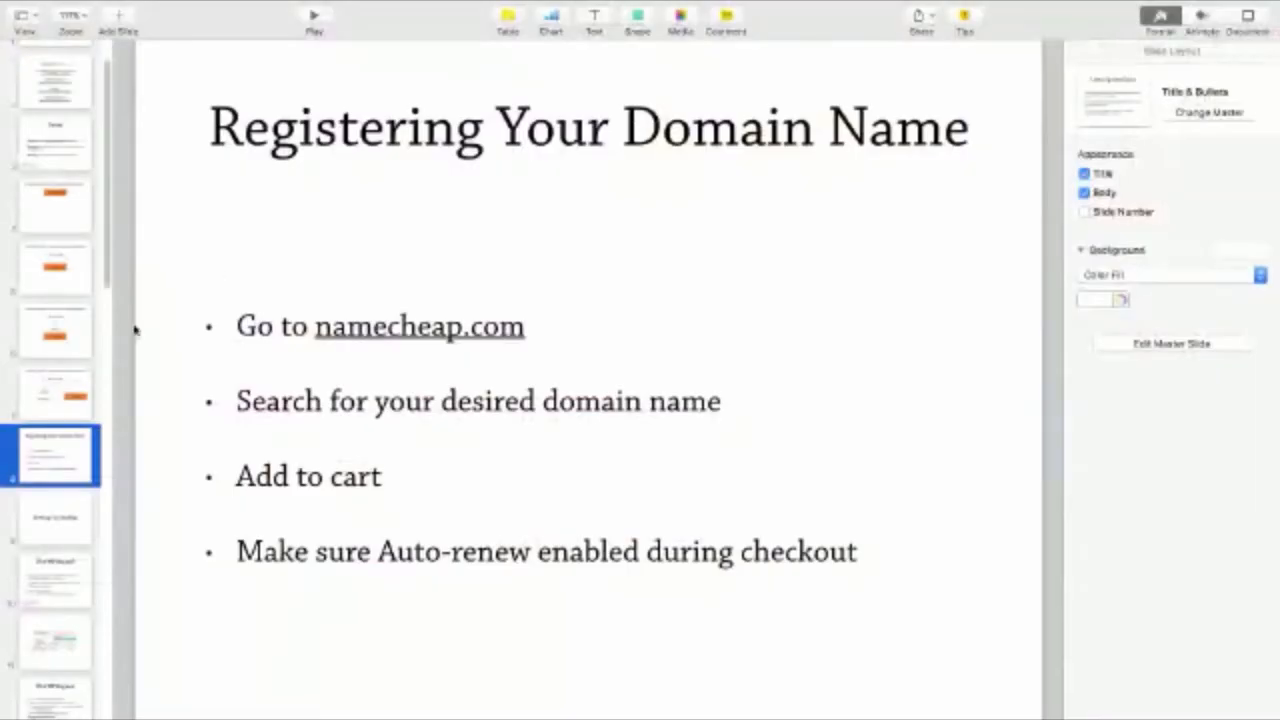
click(56, 515)
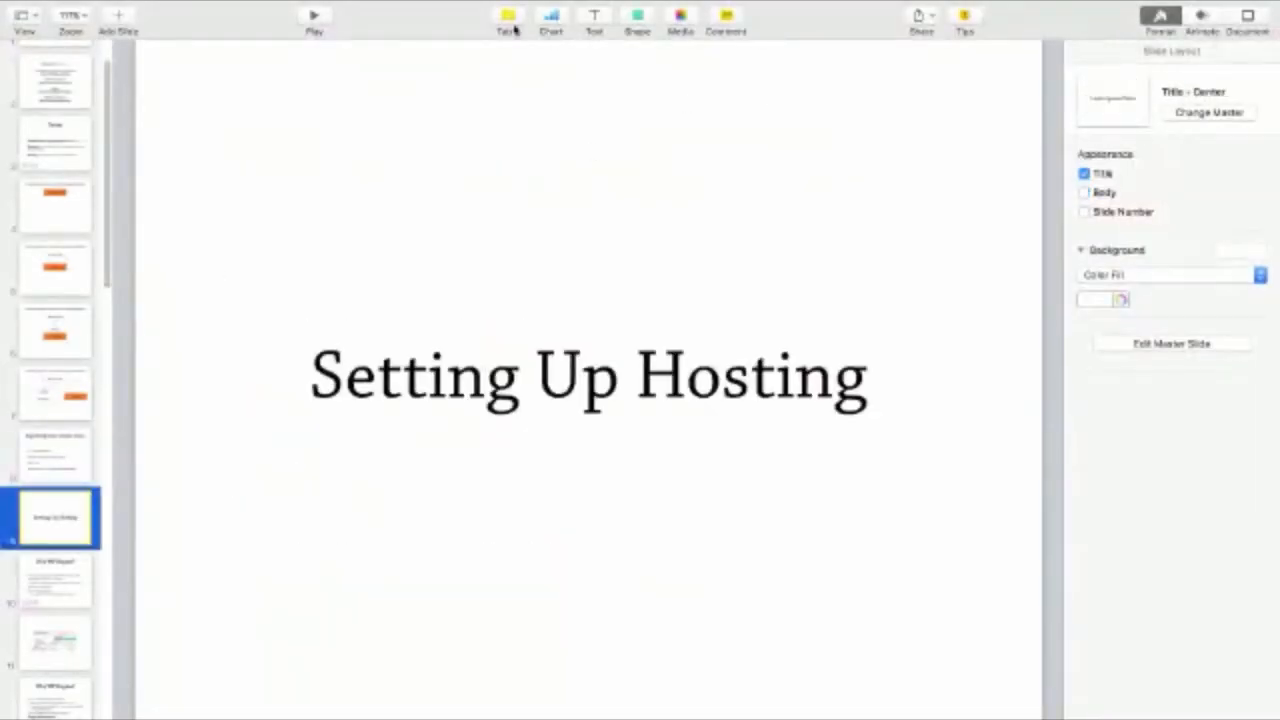
click(313, 19)
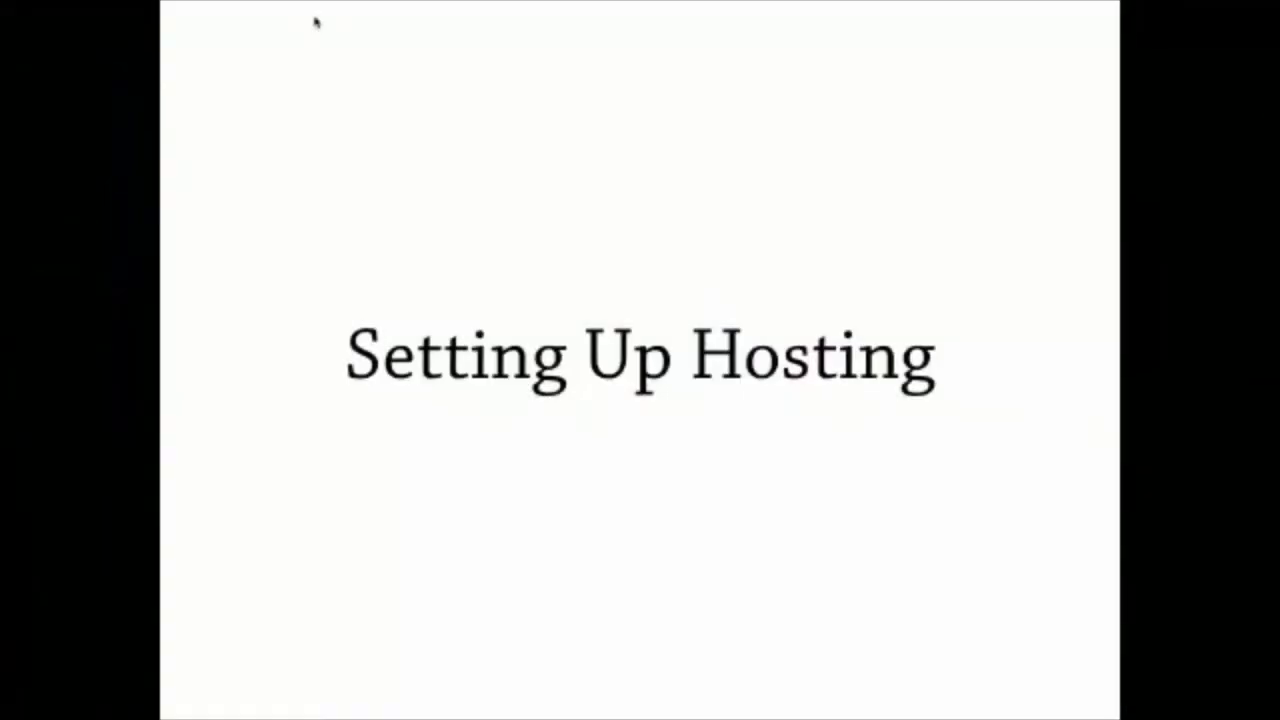
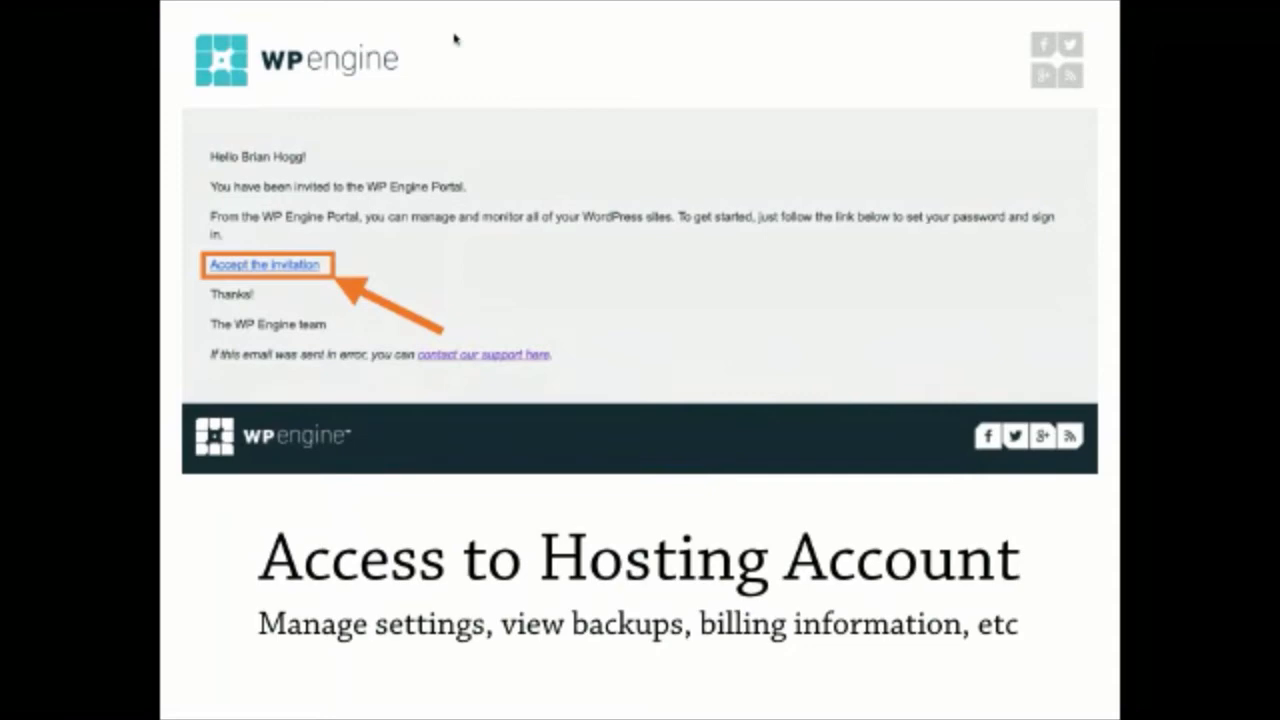
End the slideshow, switch to Chrome and load the WP Engine referral link in the New Tab page
key(Escape)
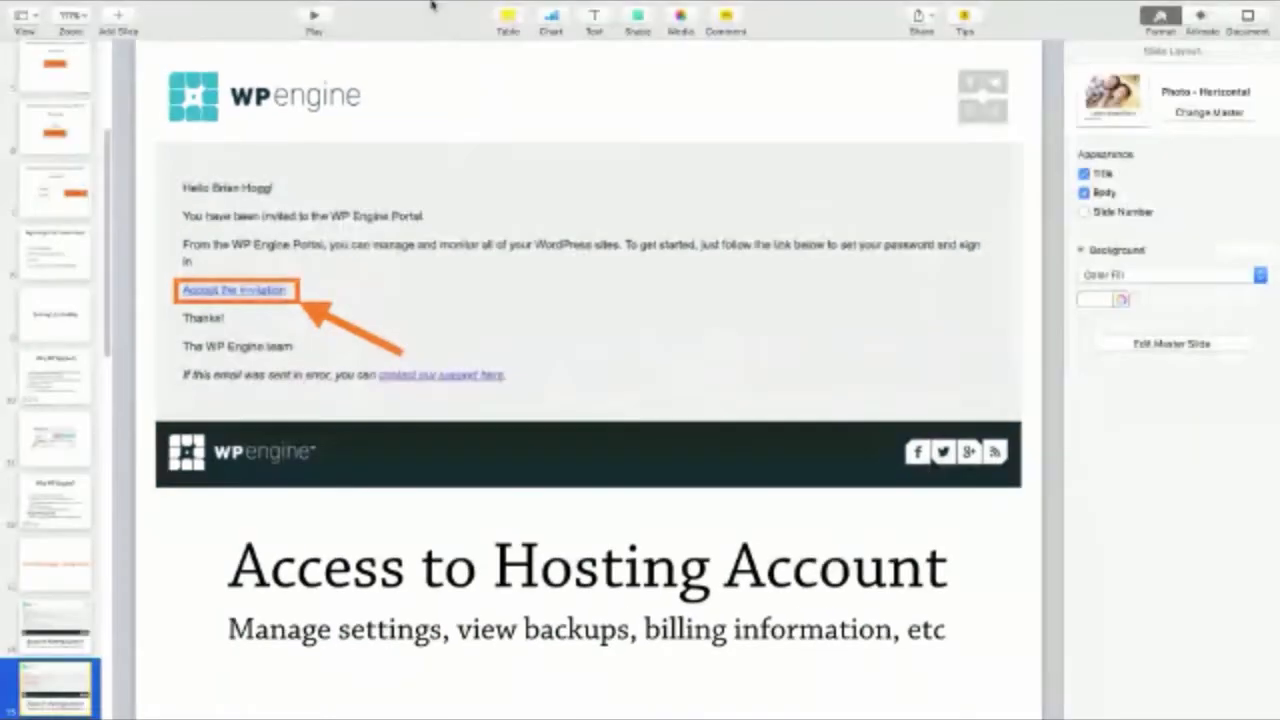
key(super+Tab)
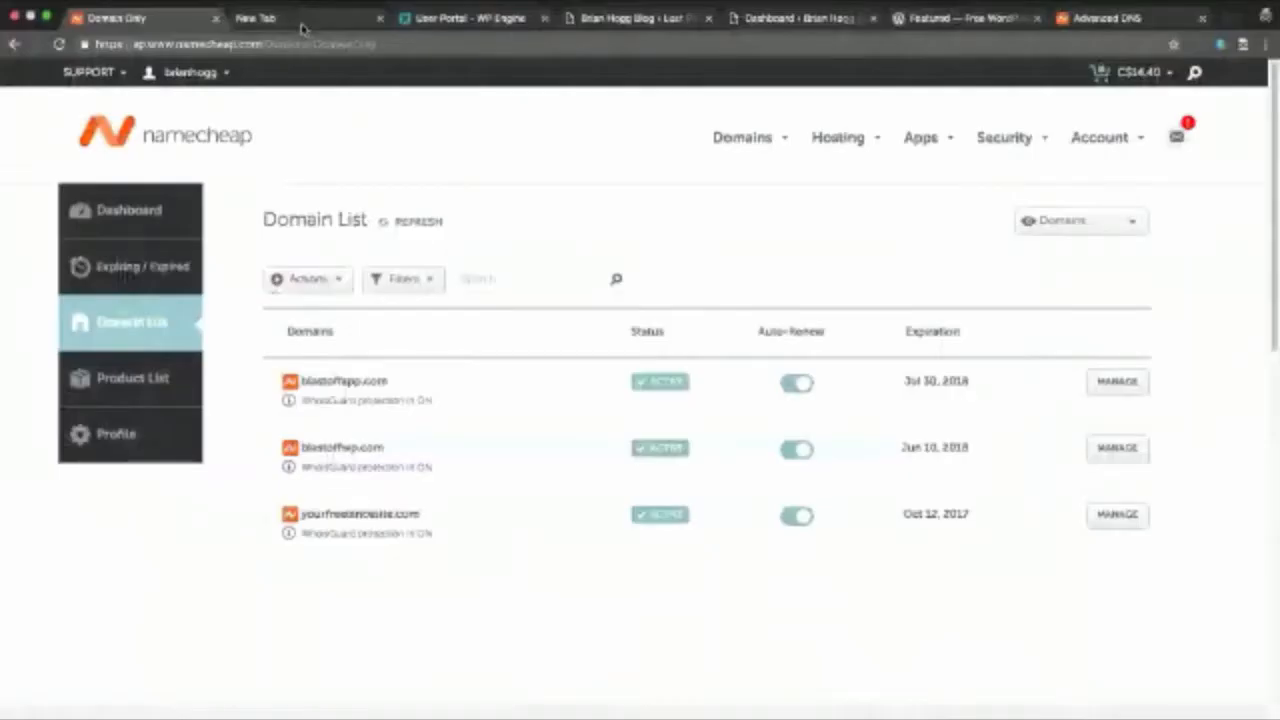
click(470, 30)
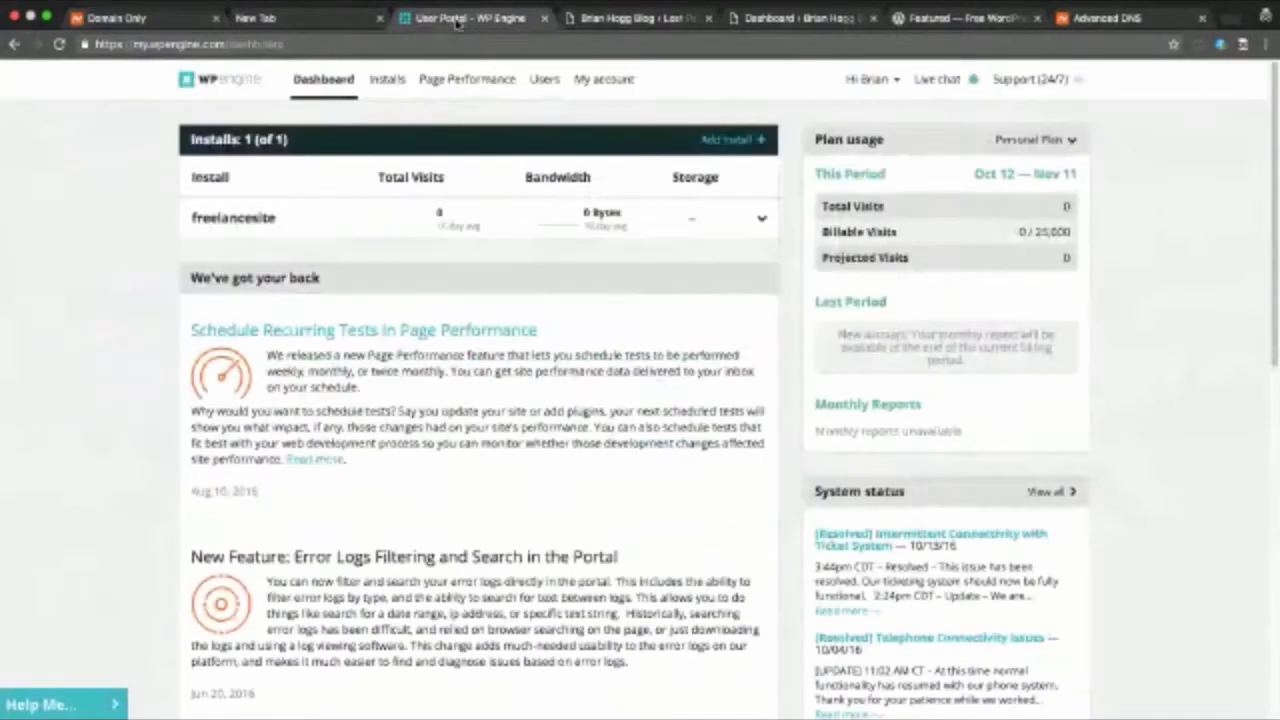
click(300, 22)
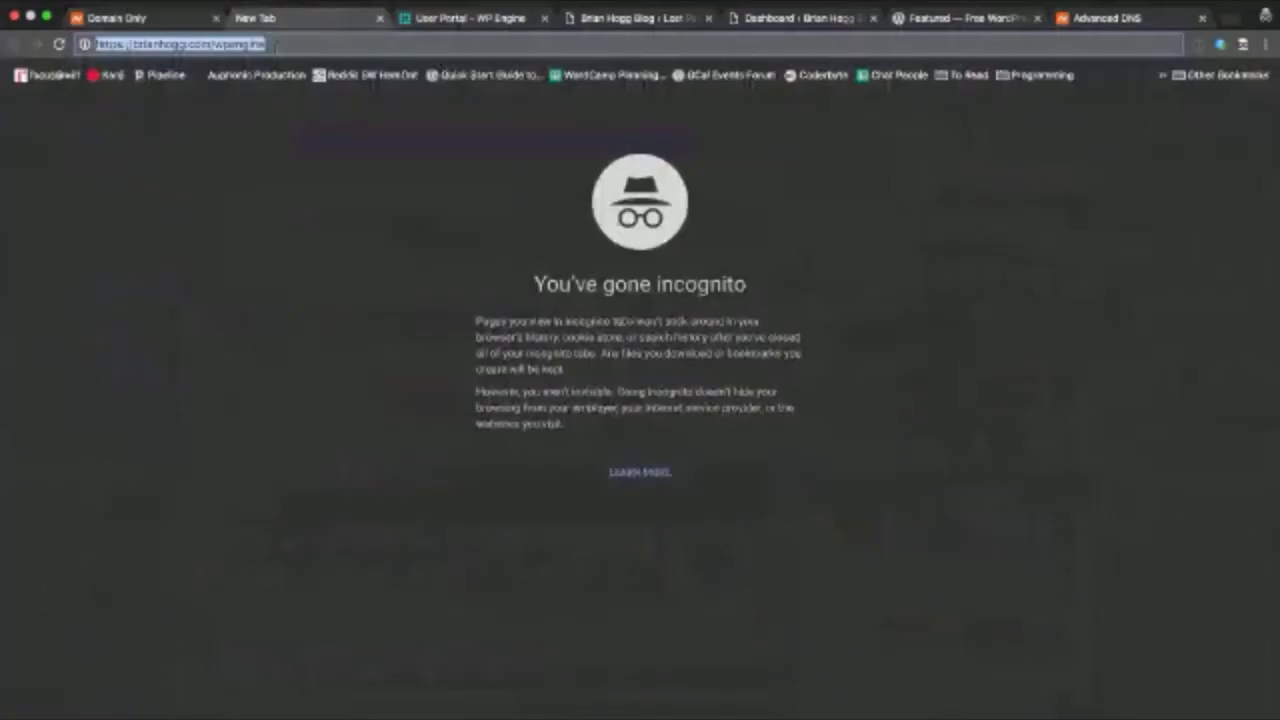
key(Return)
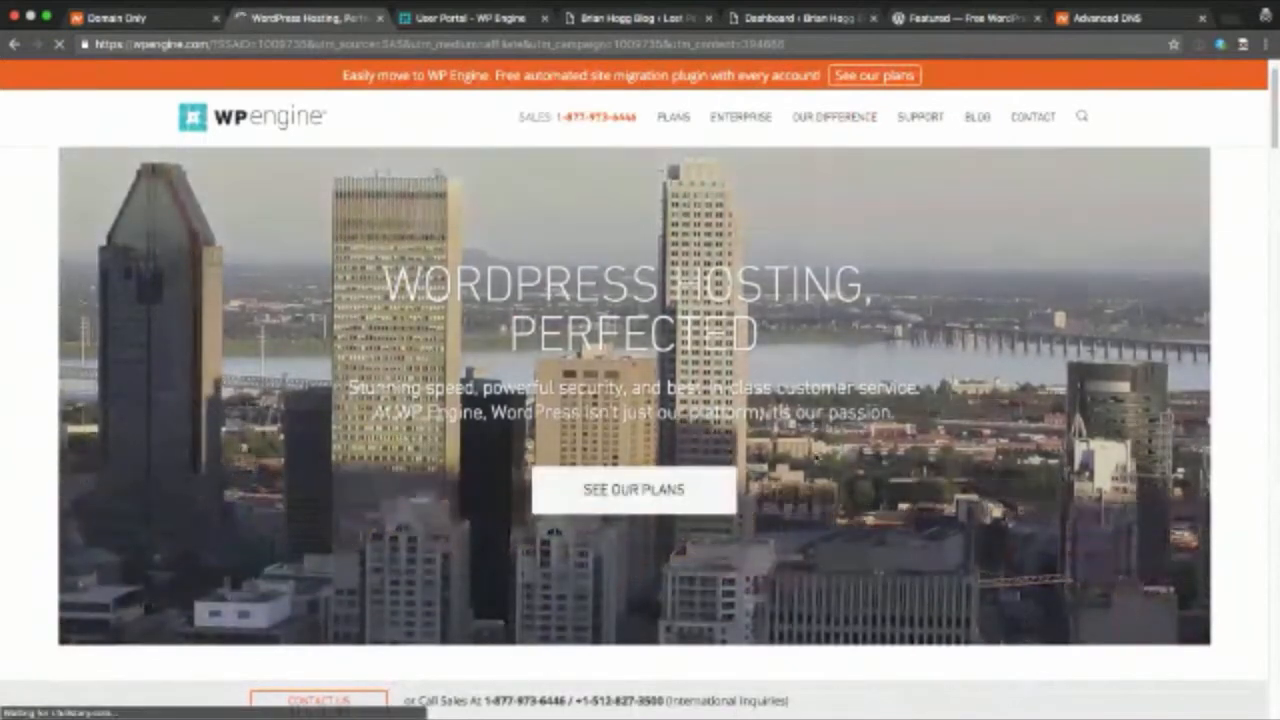
Open WP Engine's hosting plans and go to the account signup form for the Personal plan
click(633, 489)
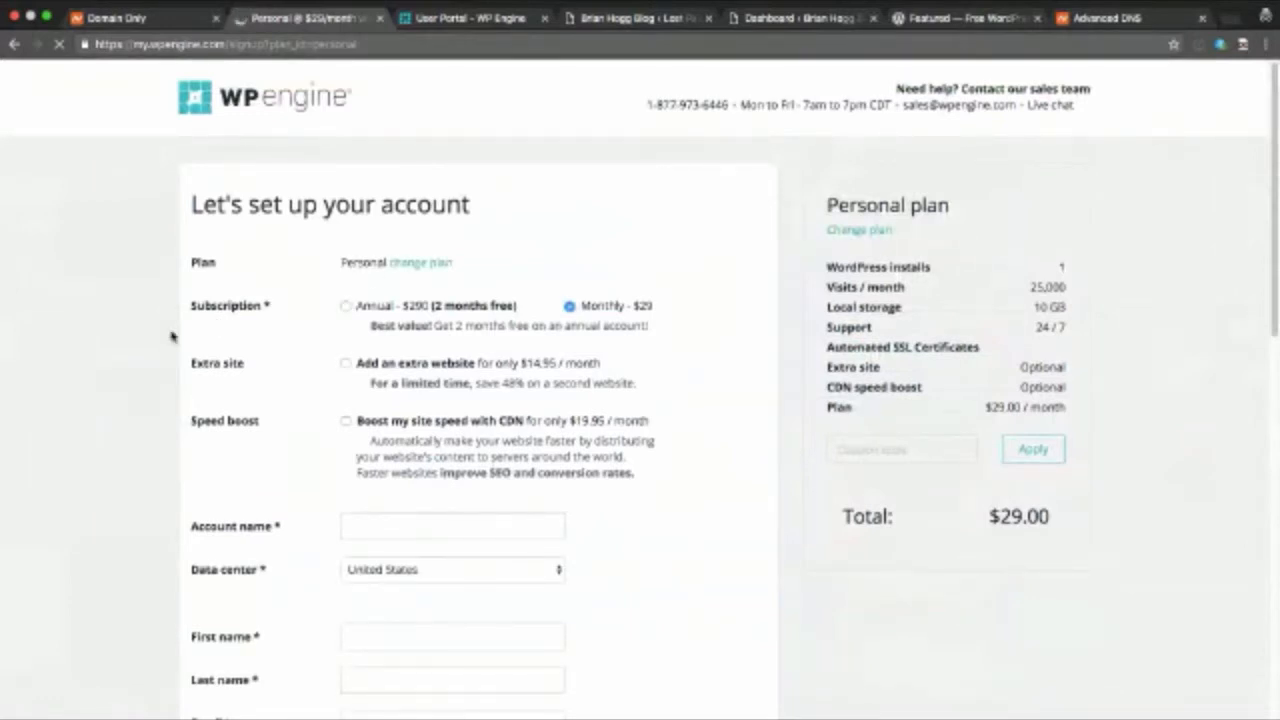
scroll(172, 337, down, 1)
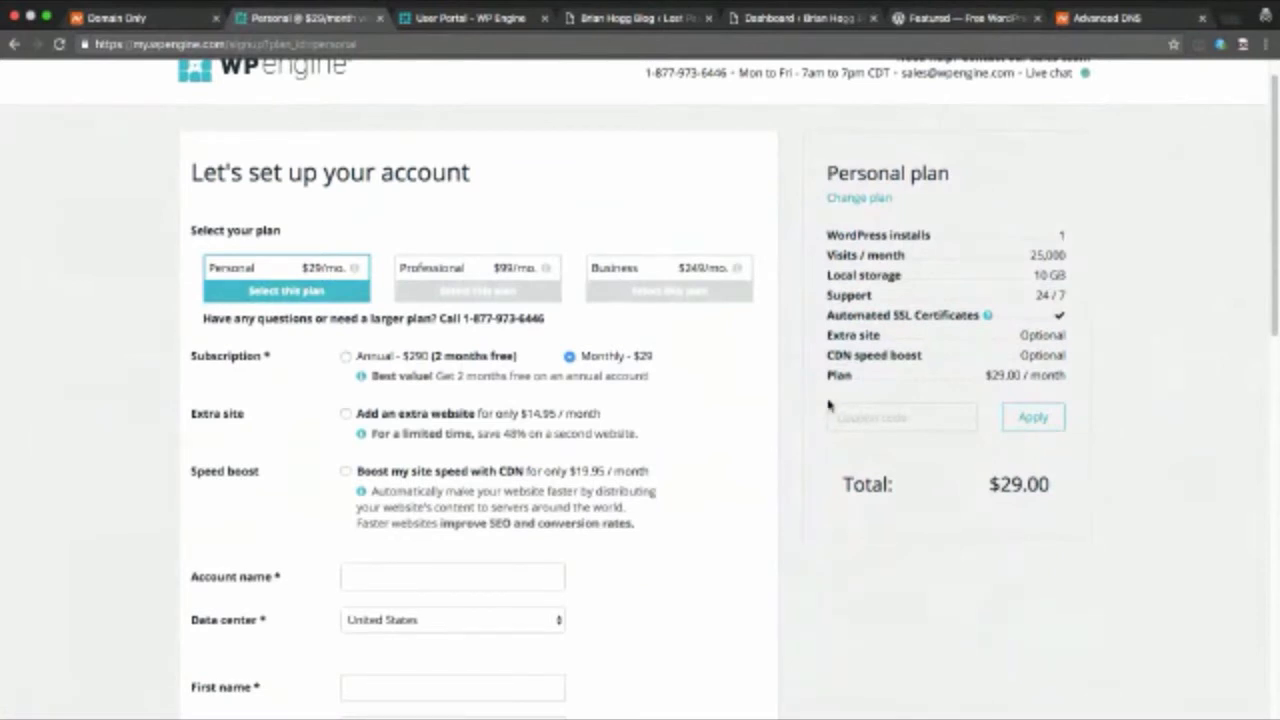
scroll(829, 405, down, 1)
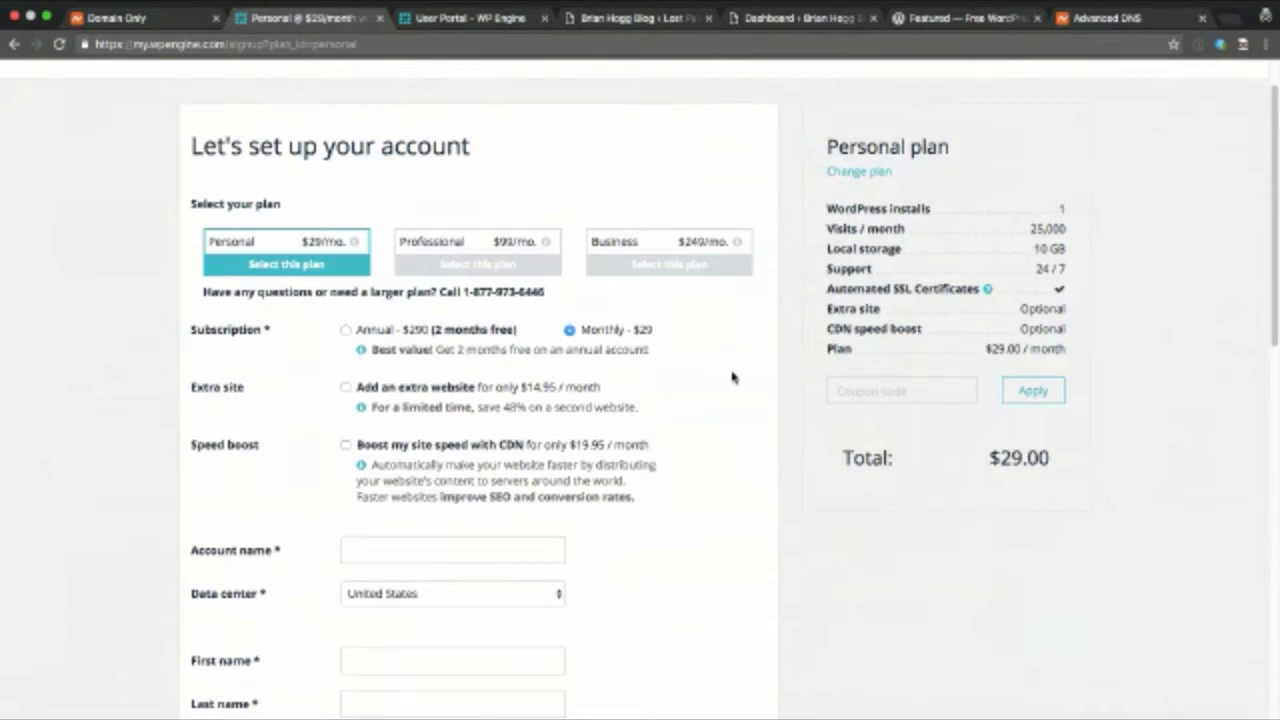
Enter yourfreelance as the account name in the signup form and check it against the naming requirements
scroll(607, 303, down, 1)
scroll(607, 303, down, 2)
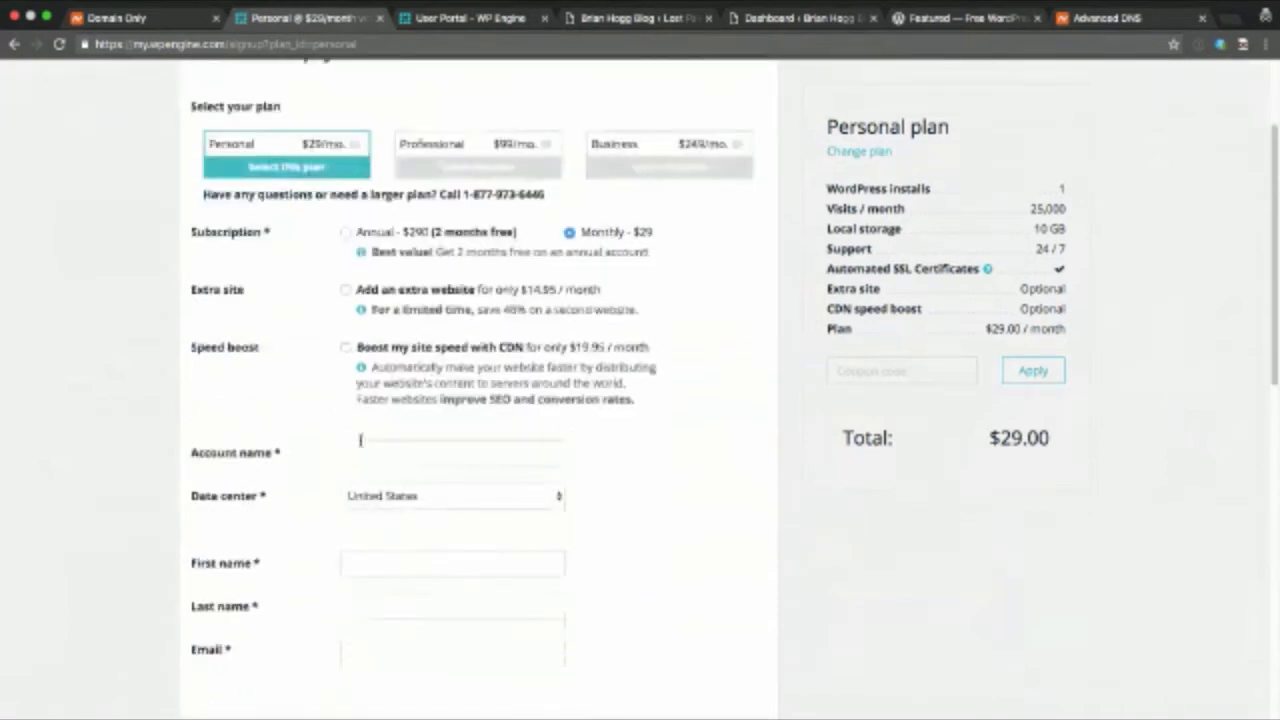
click(410, 453)
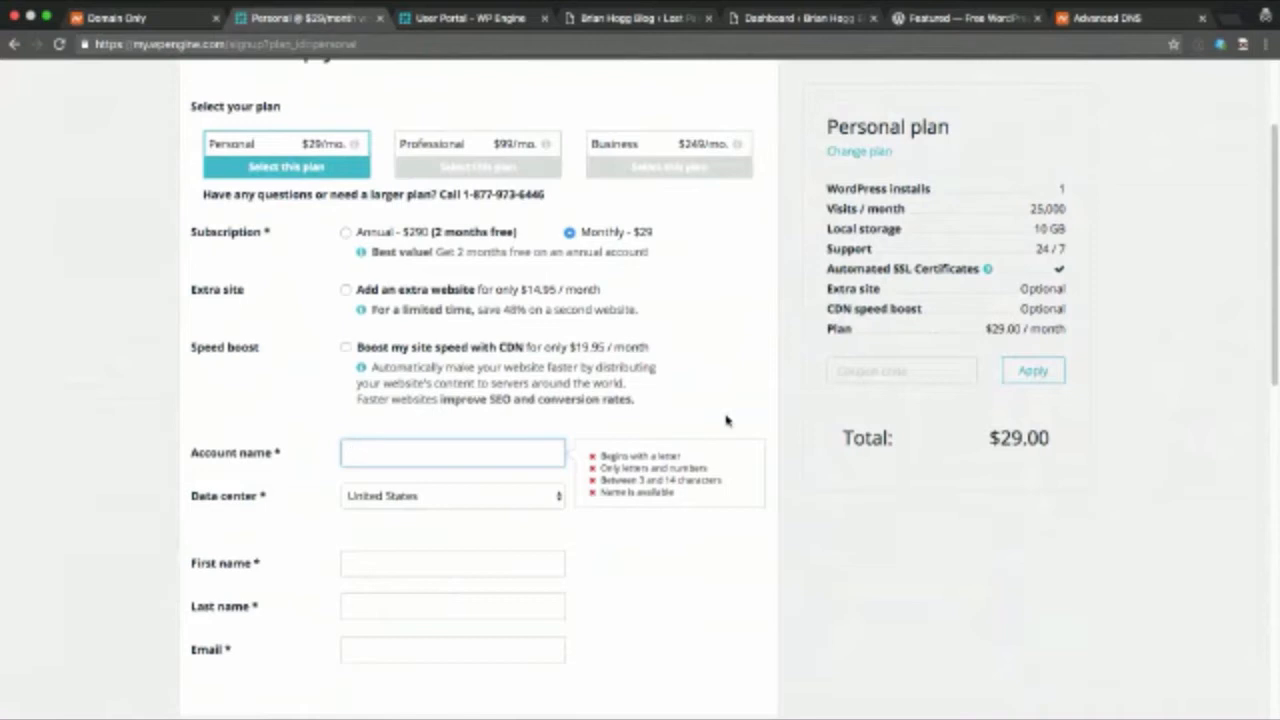
text(yourfreelance)
key(Tab)
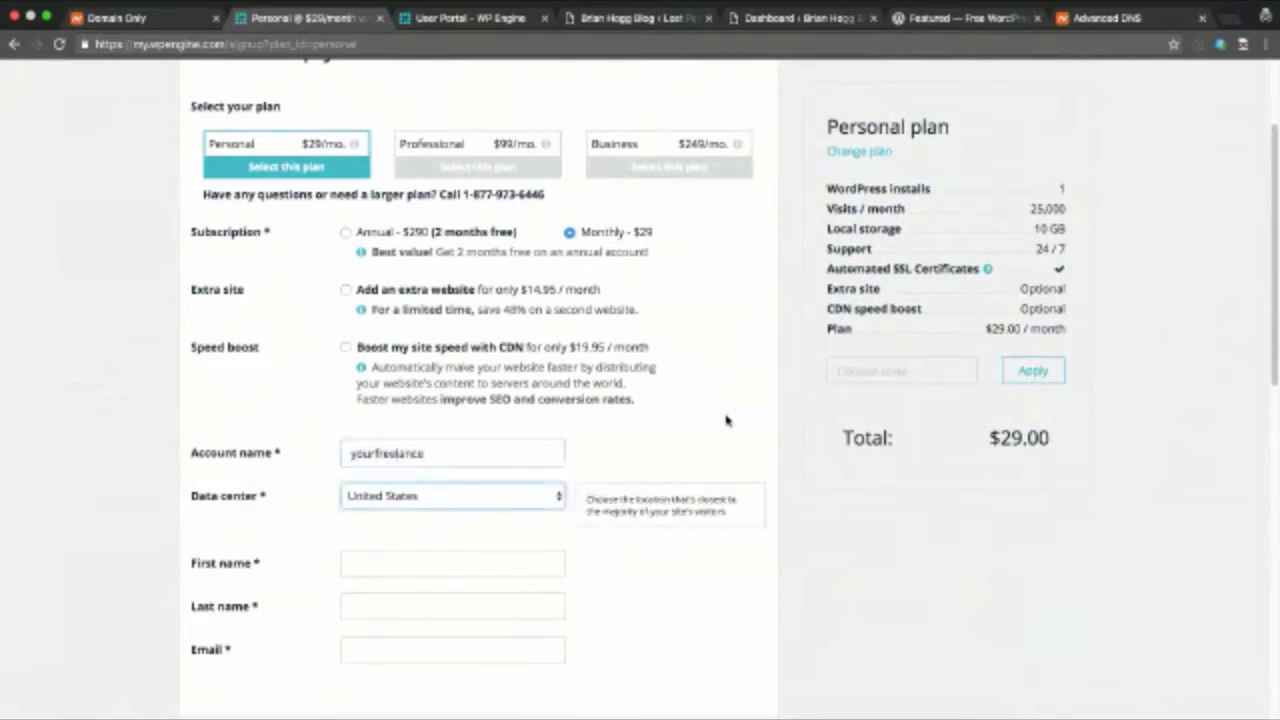
click(538, 456)
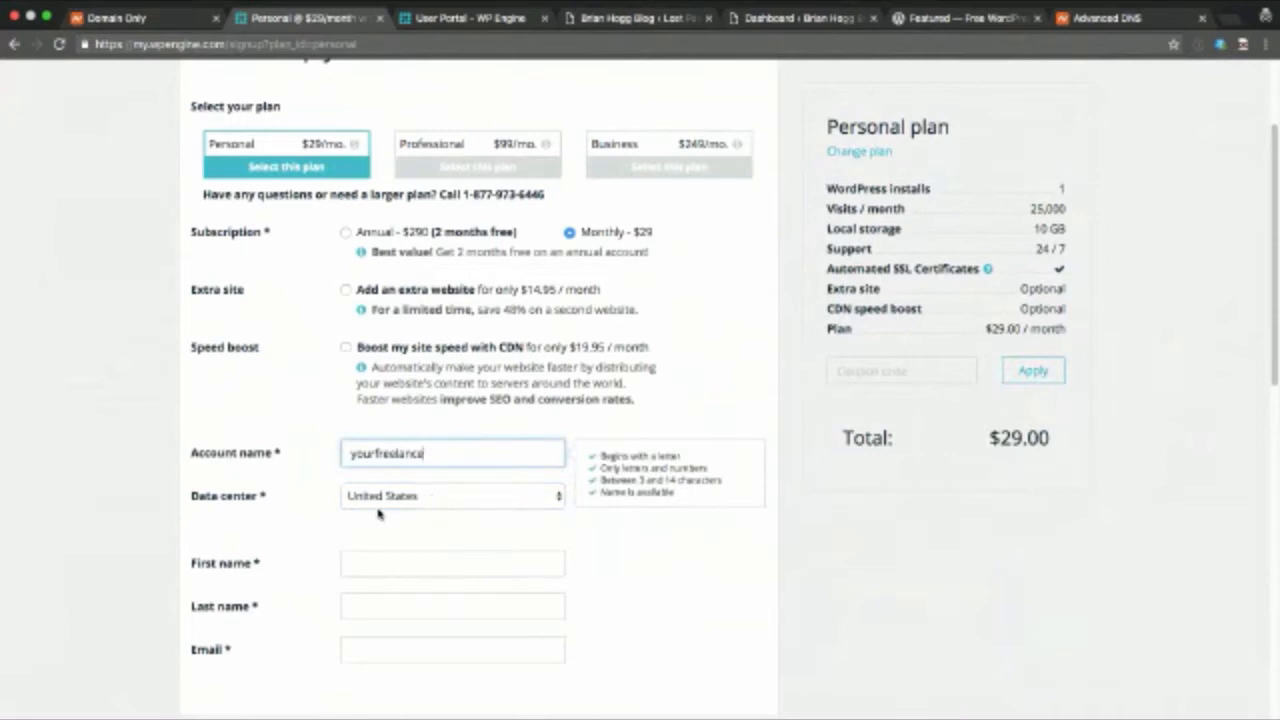
Check the available data center locations and keep United States selected
click(411, 499)
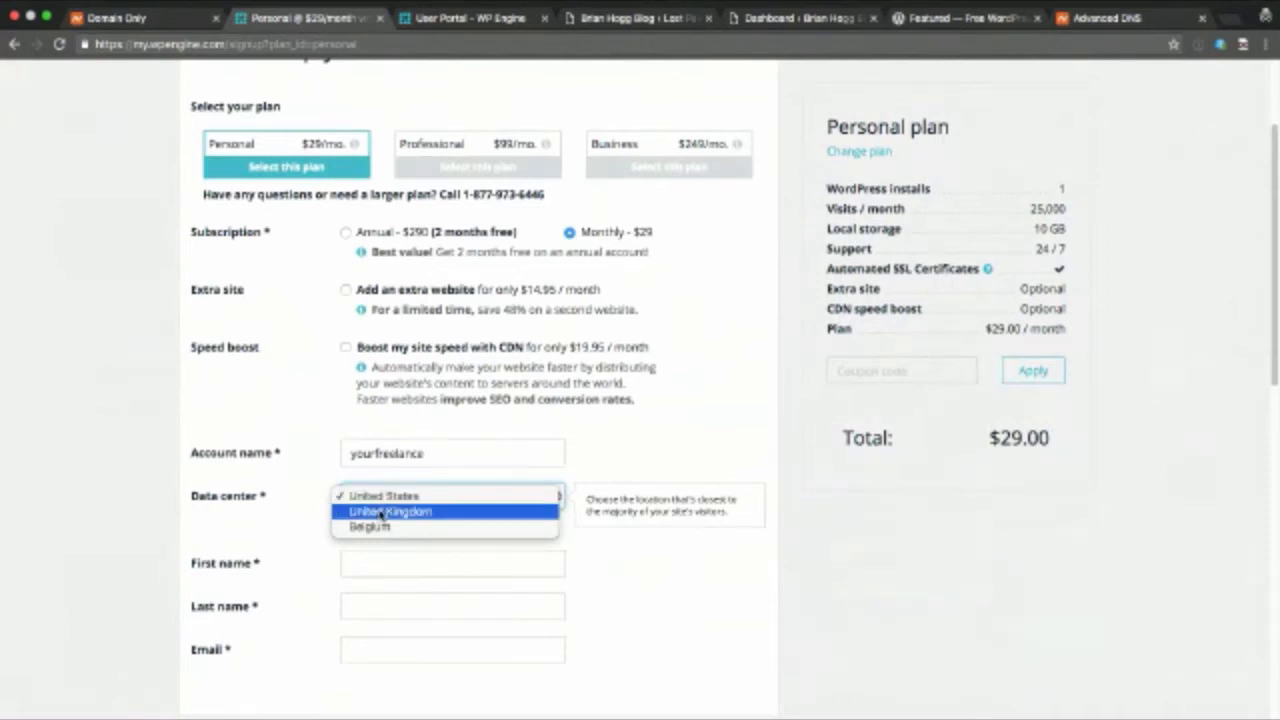
click(305, 519)
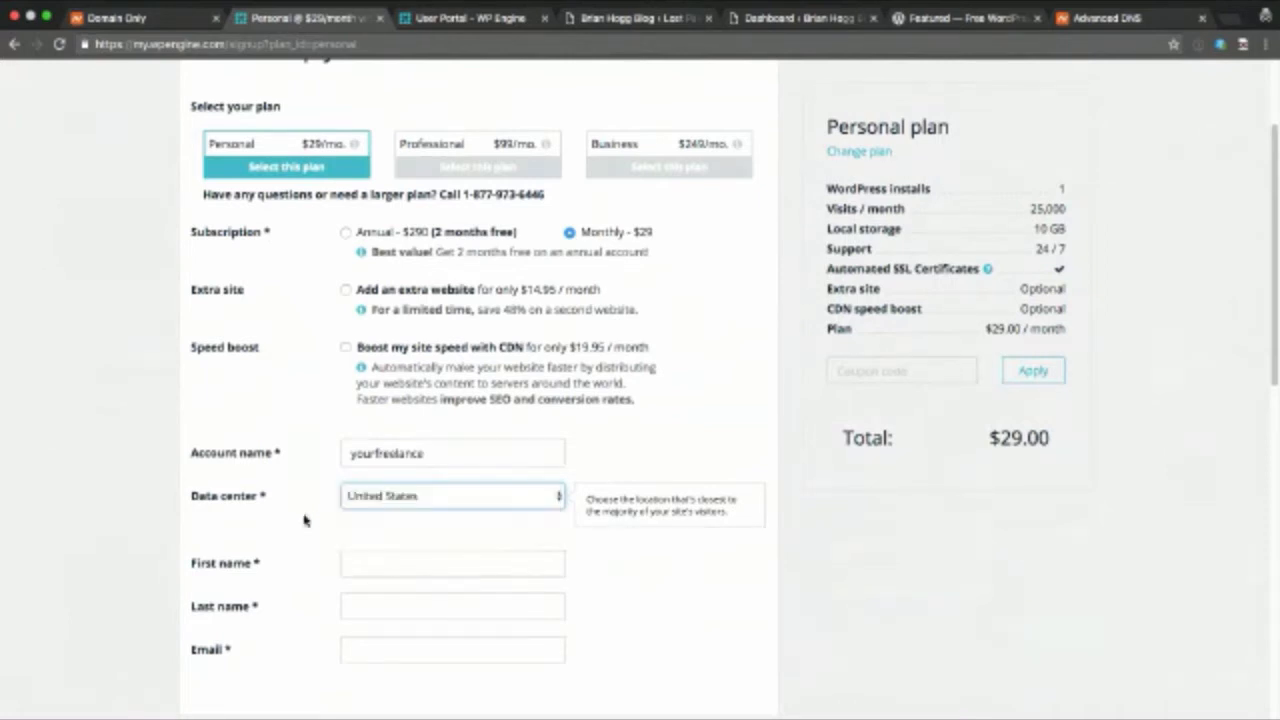
click(383, 531)
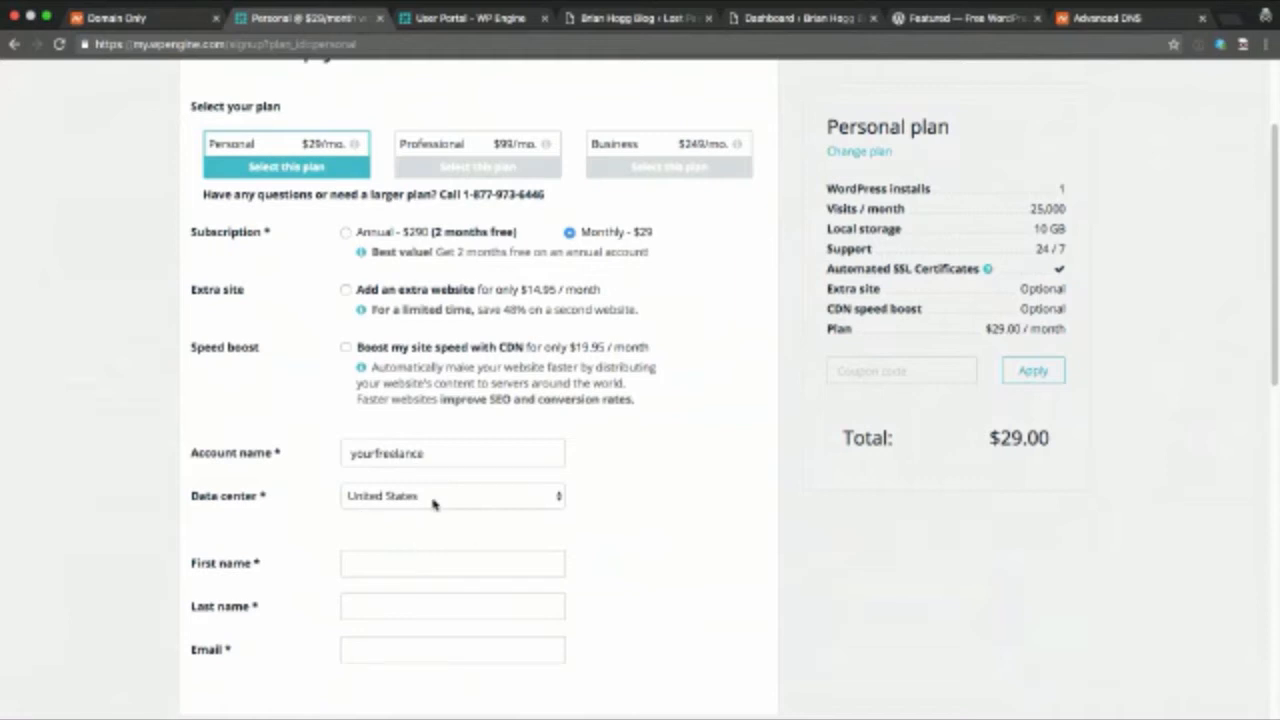
Review the personal details, billing info and terms agreement sections of the signup form
scroll(604, 504, down, 2)
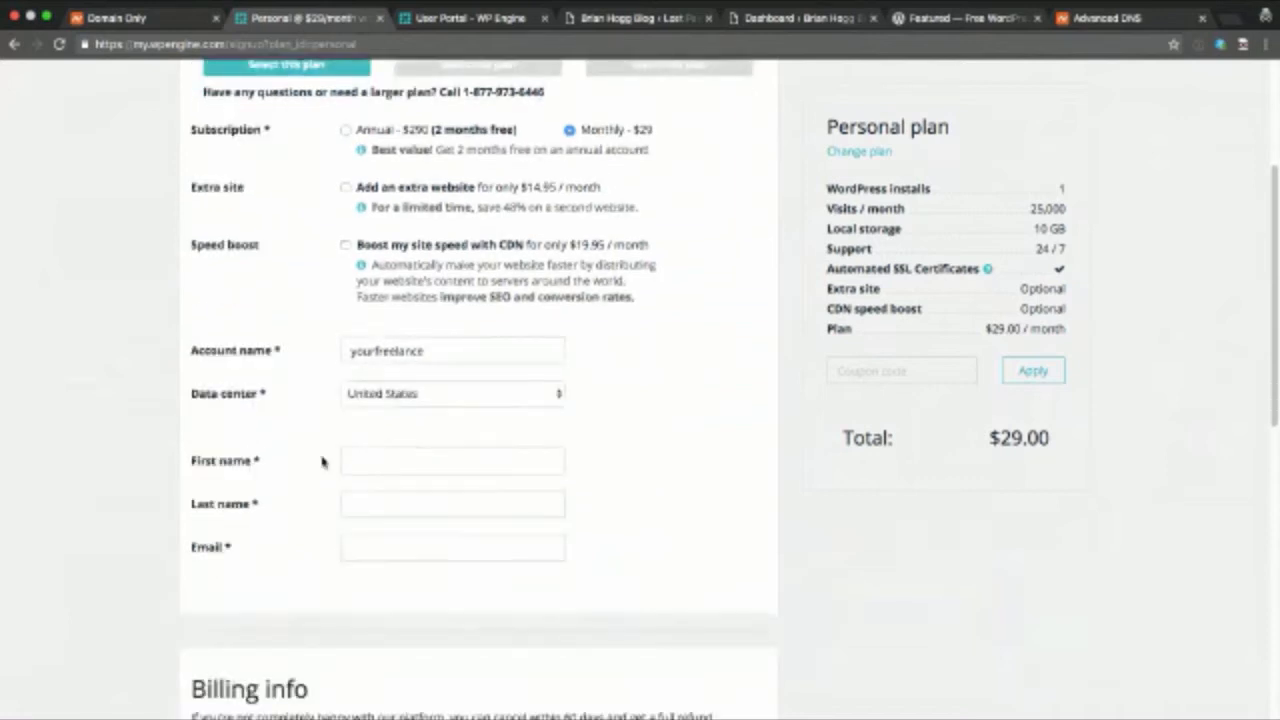
scroll(323, 457, down, 3)
scroll(150, 455, down, 5)
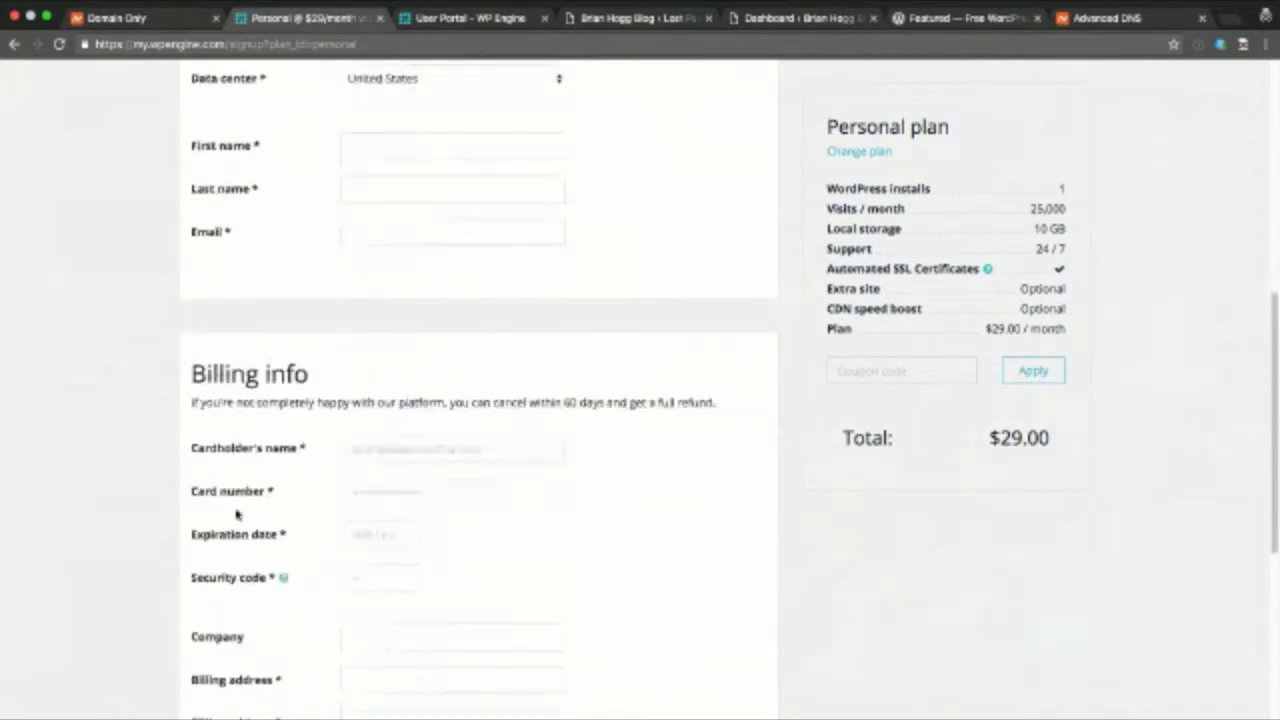
scroll(300, 400, down, 3)
scroll(372, 411, down, 3)
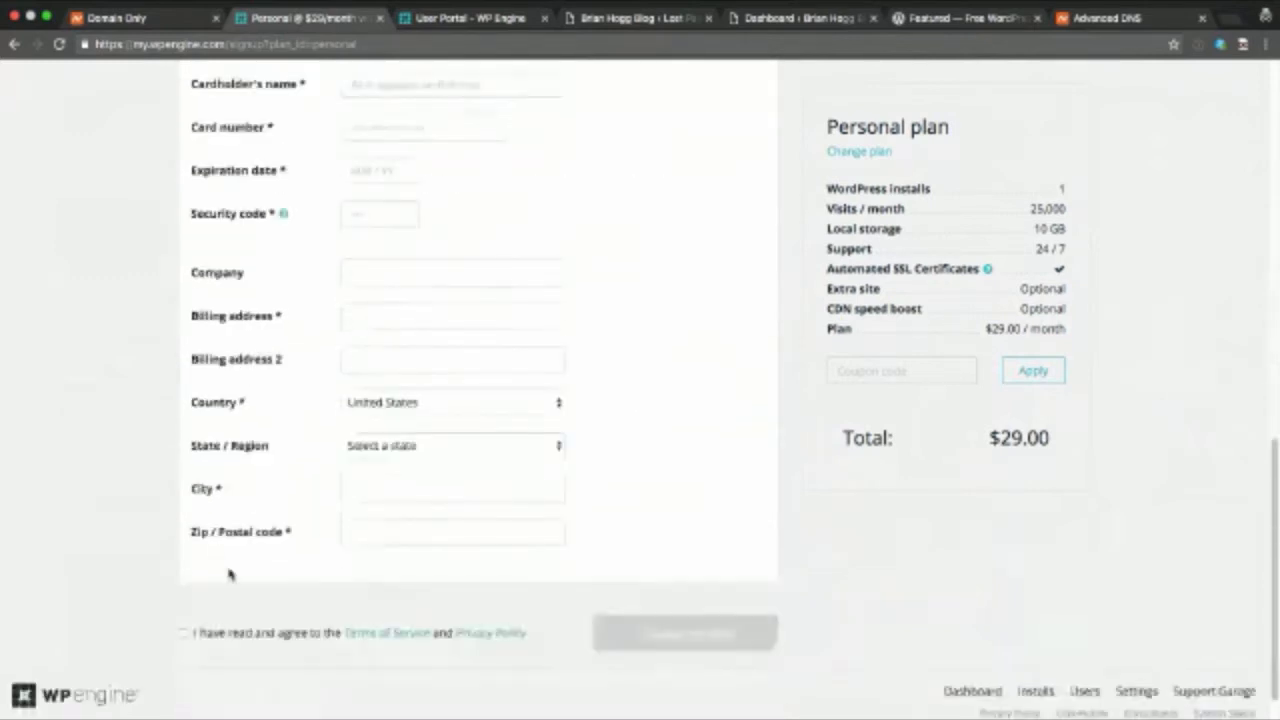
Accept the Terms of Service and Privacy Policy in the signup form, and open the freelancesite install from the WP Engine user portal
click(183, 633)
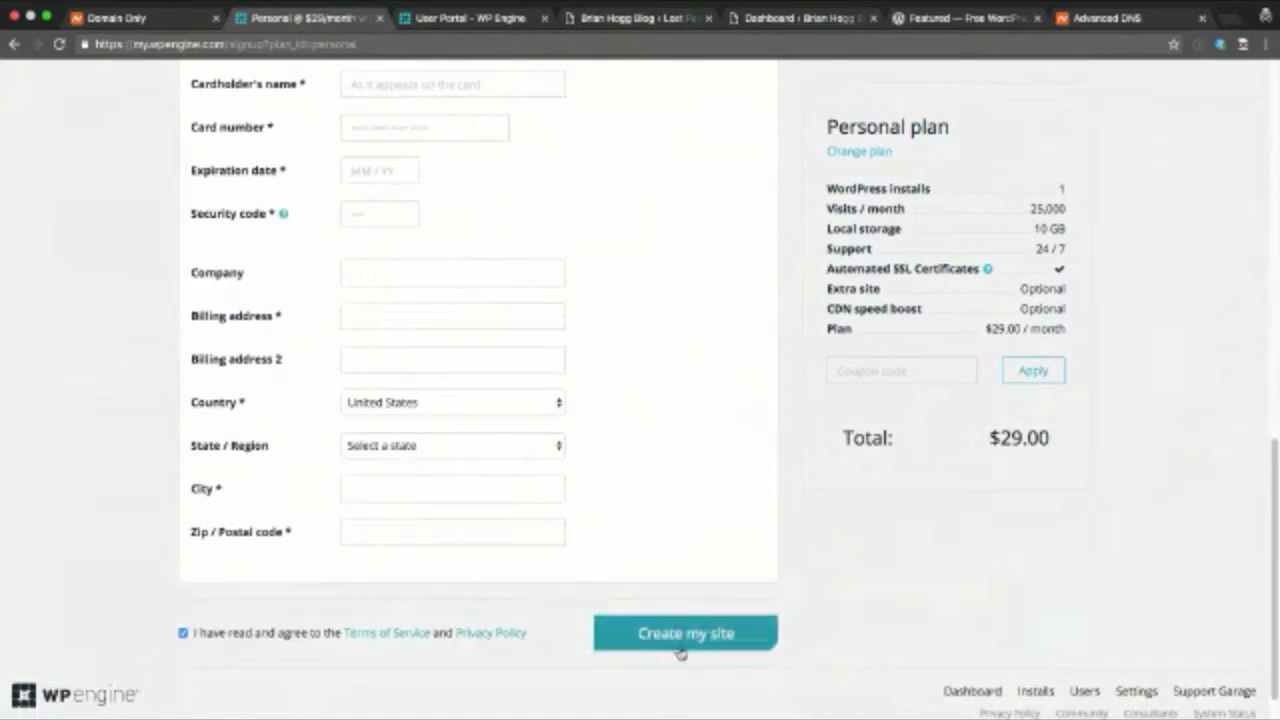
click(442, 20)
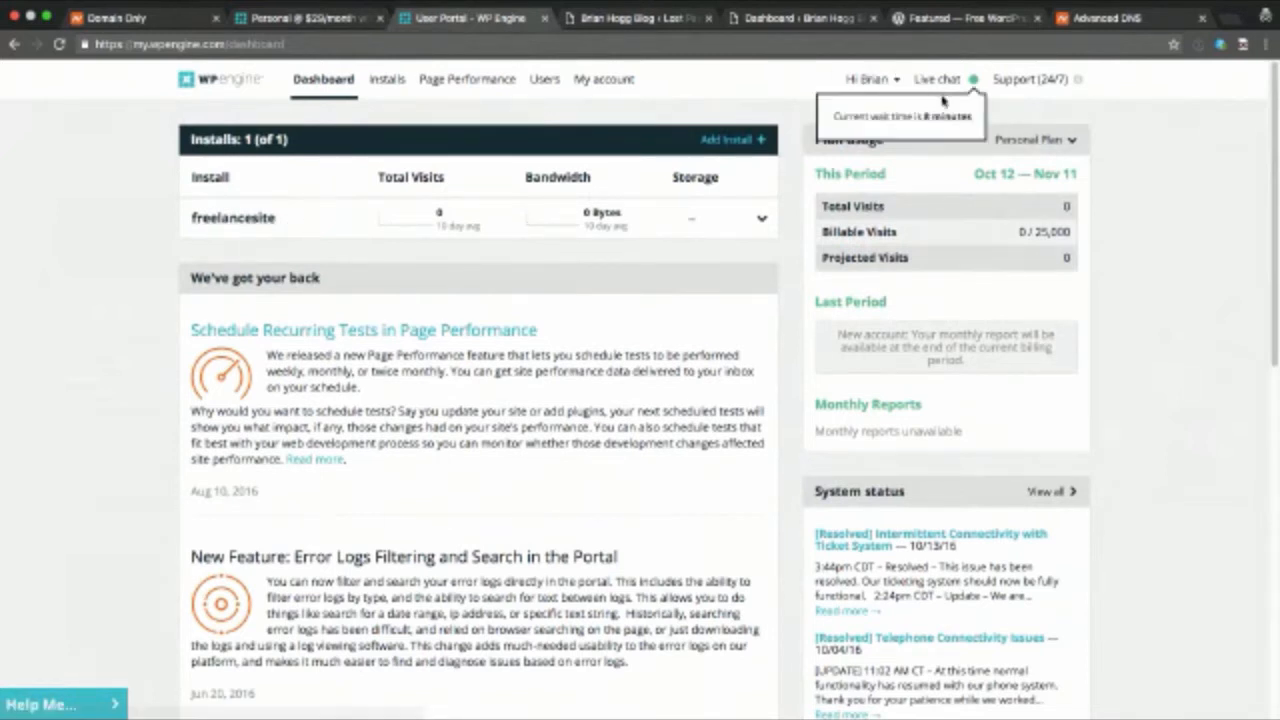
mouse_move(945, 86)
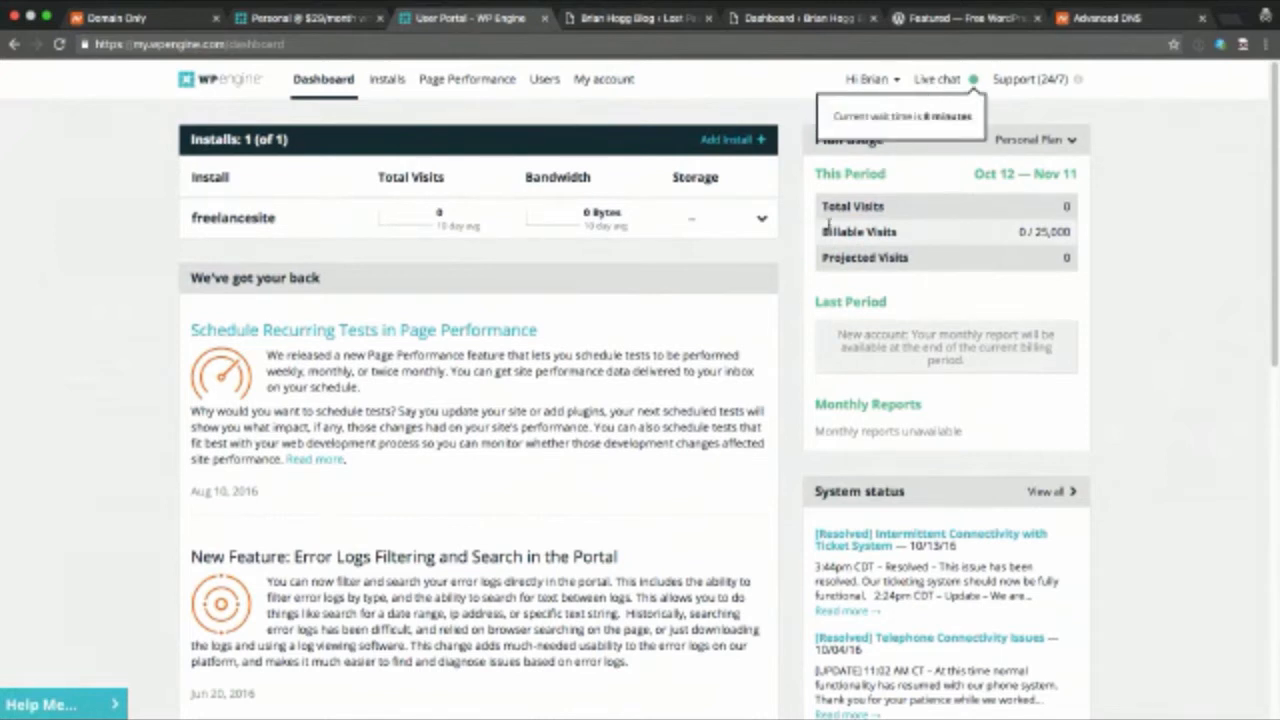
click(248, 220)
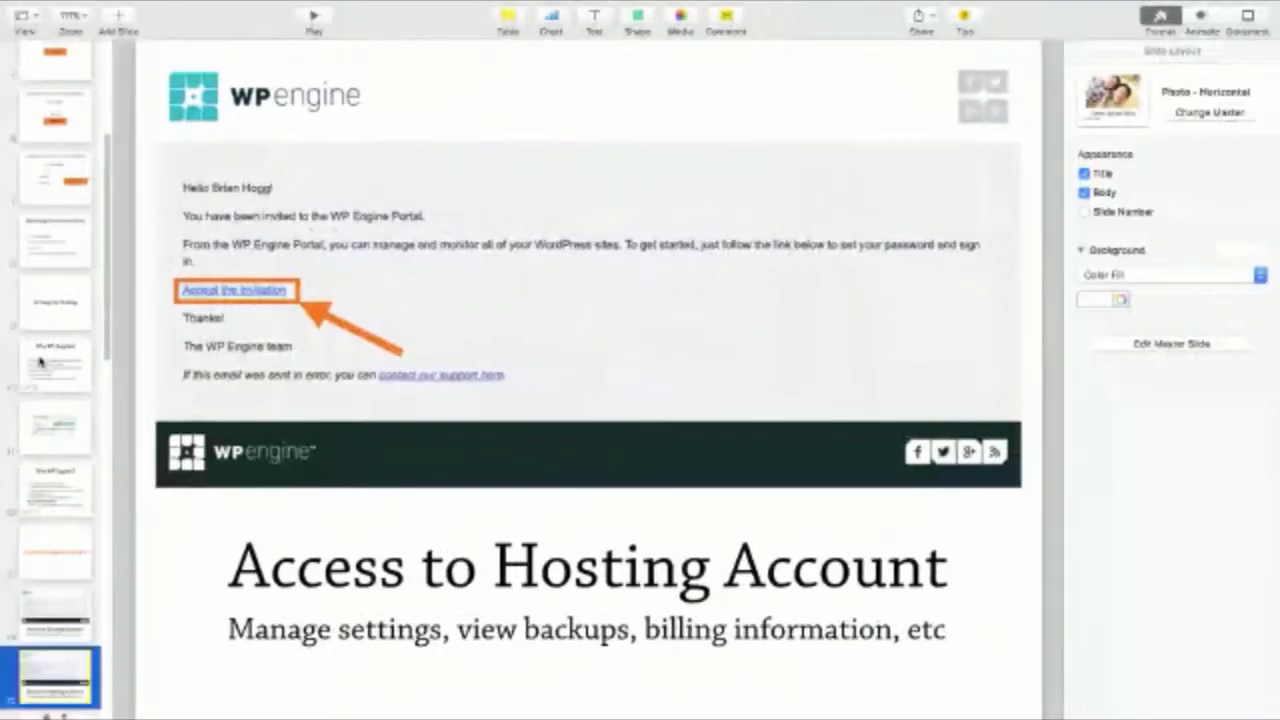
Play the Keynote slides on hosting account access and the automatically created WordPress site, and exit the slideshow
scroll(40, 362, down, 3)
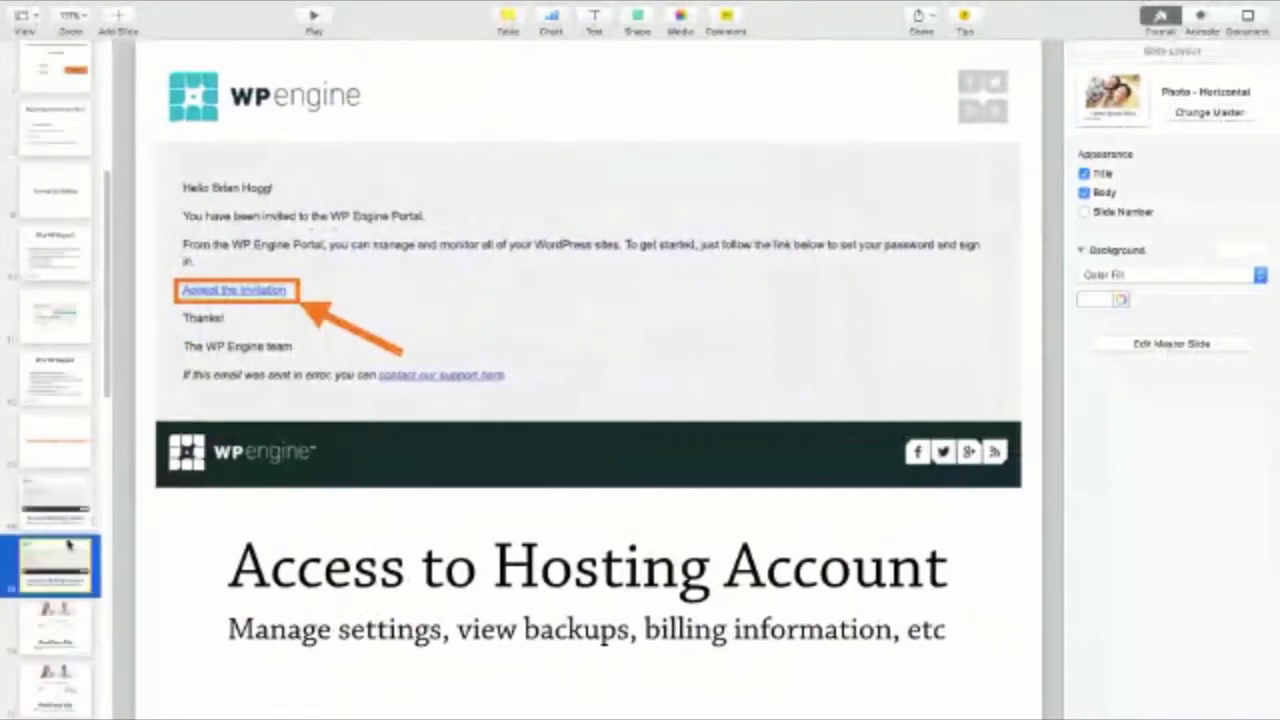
click(313, 18)
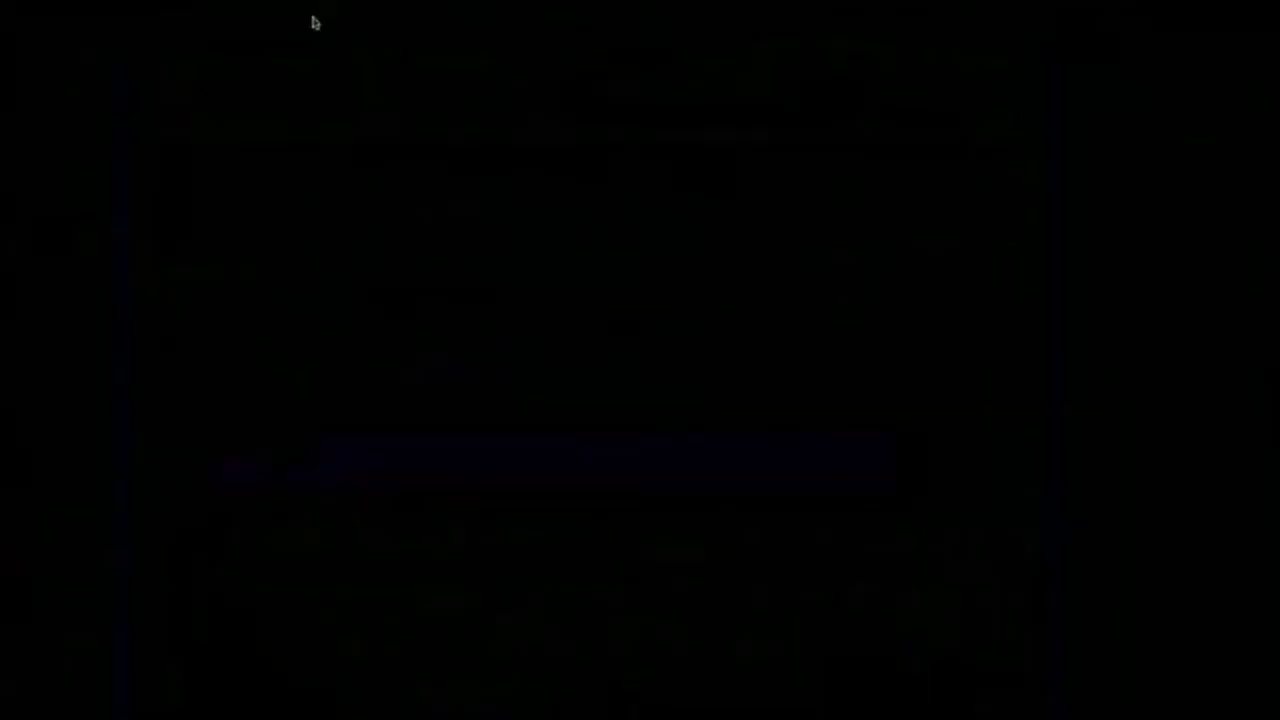
key(Right)
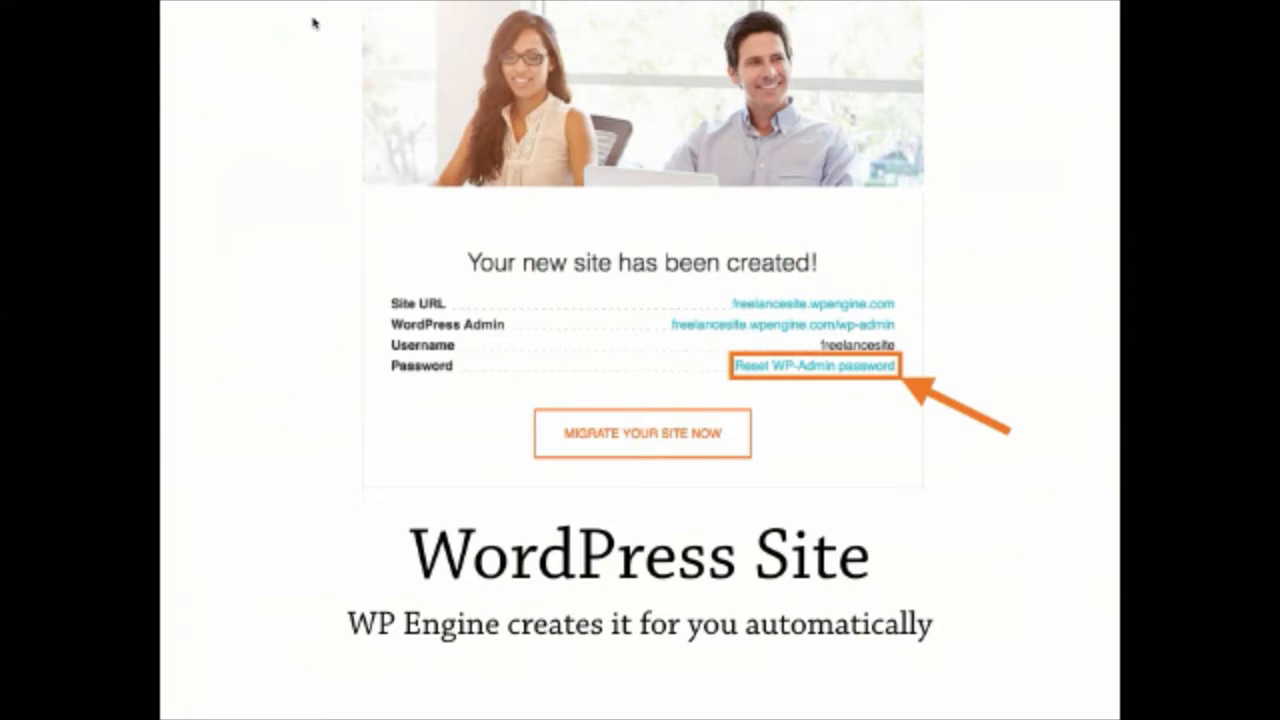
key(Escape)
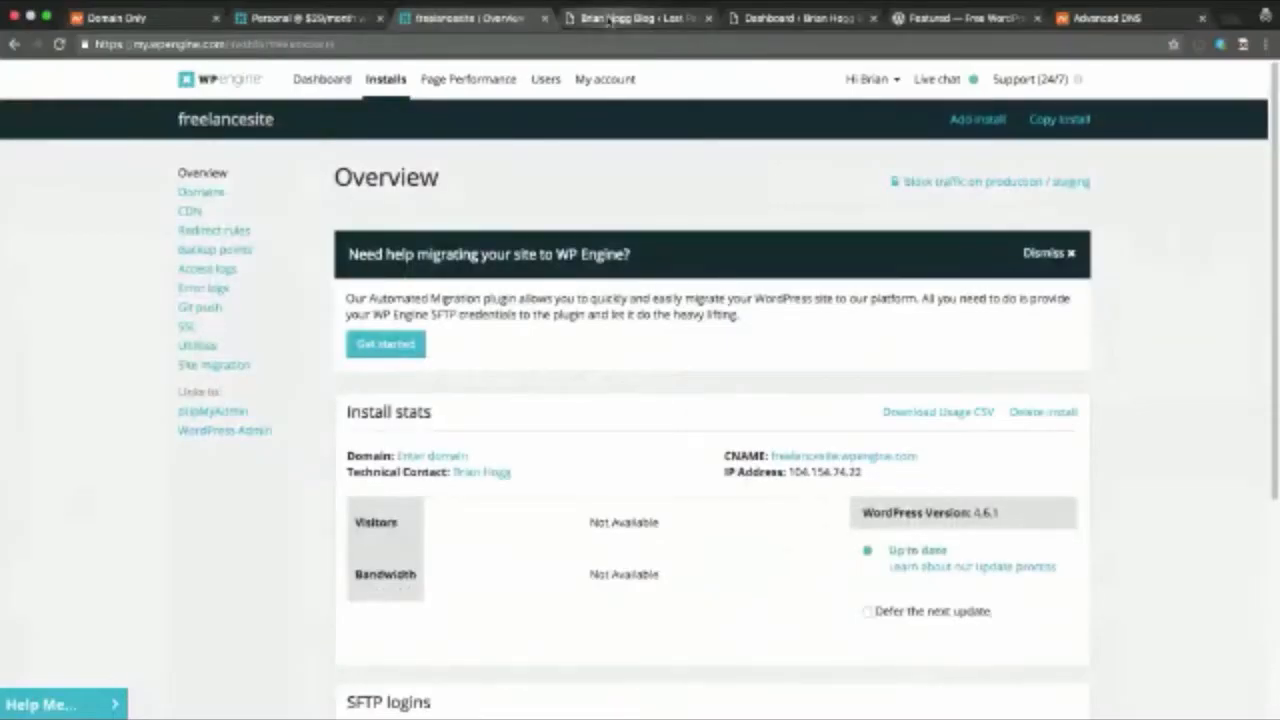
Review the site's WordPress lost-password form with its username field, and look over the WordPress admin dashboard
click(608, 18)
drag(663, 378, 516, 372)
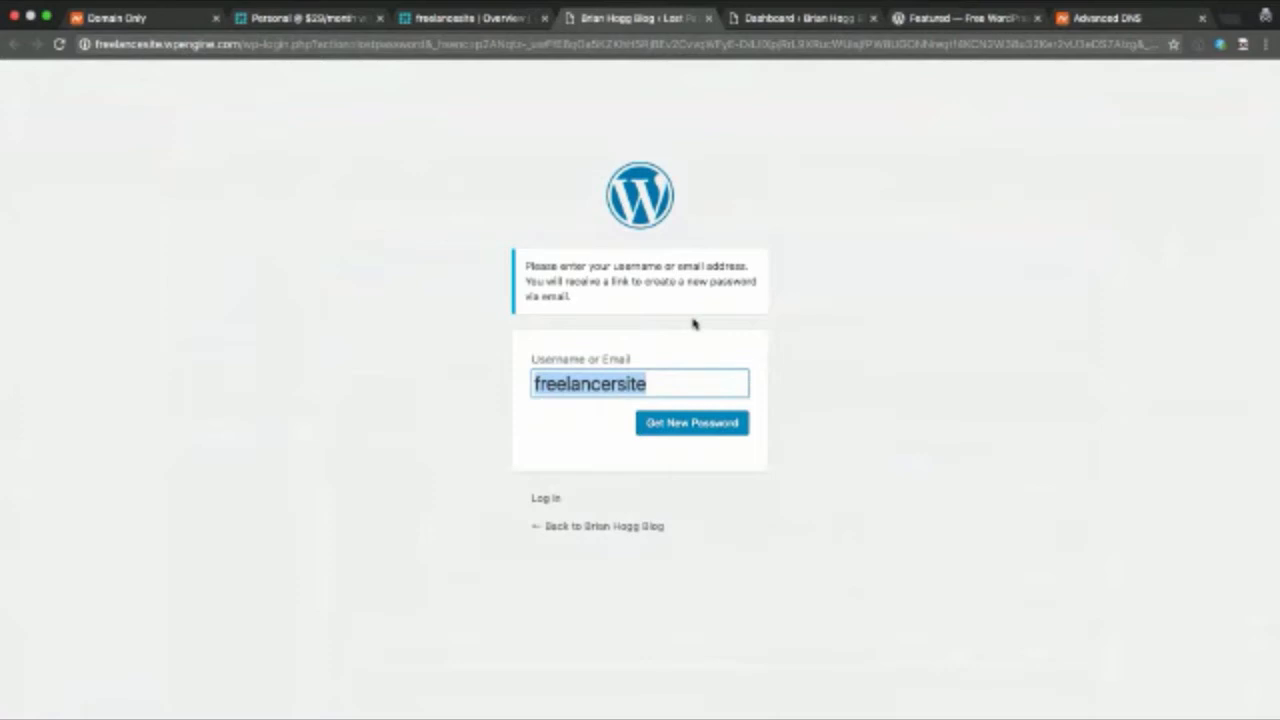
click(786, 20)
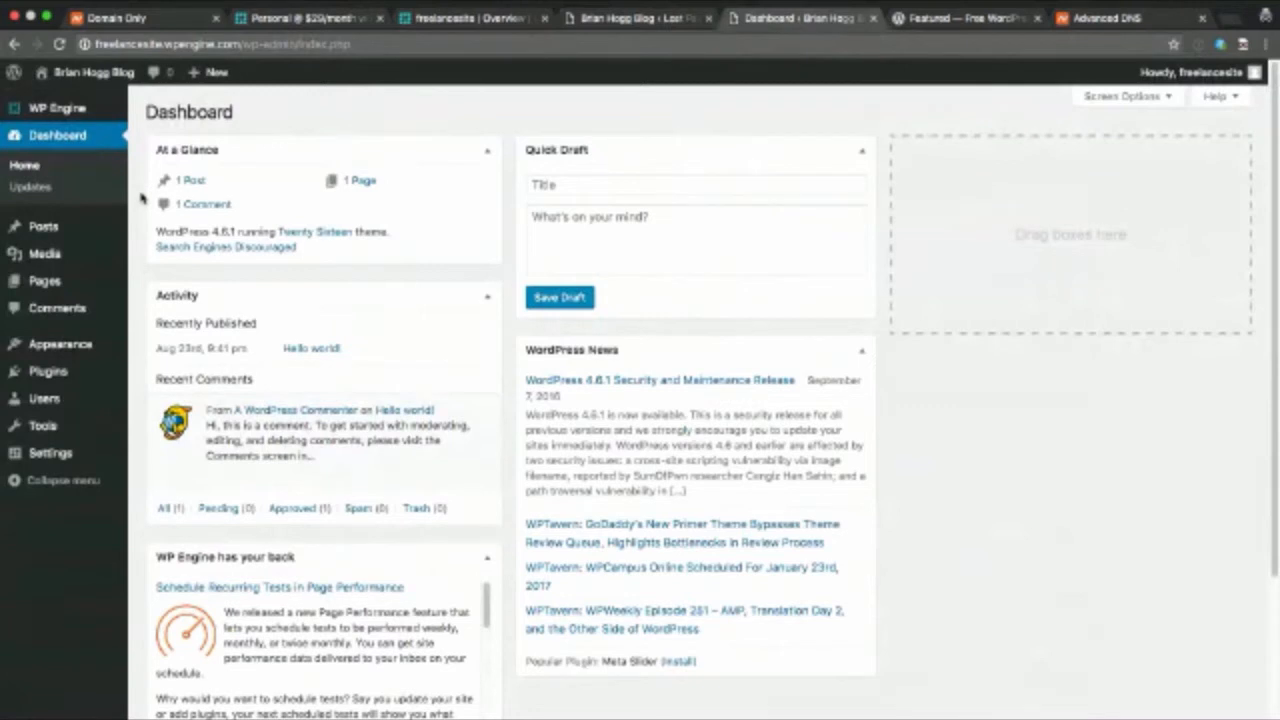
scroll(142, 199, down, 1)
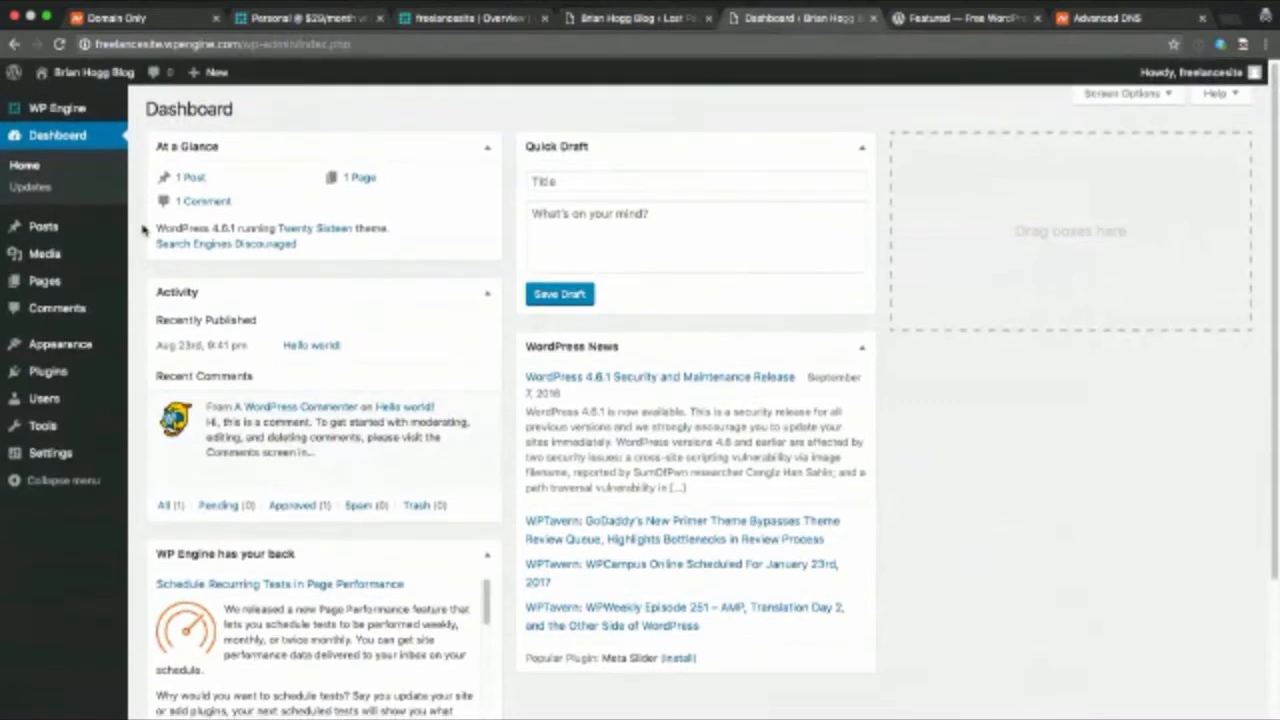
scroll(143, 230, down, 1)
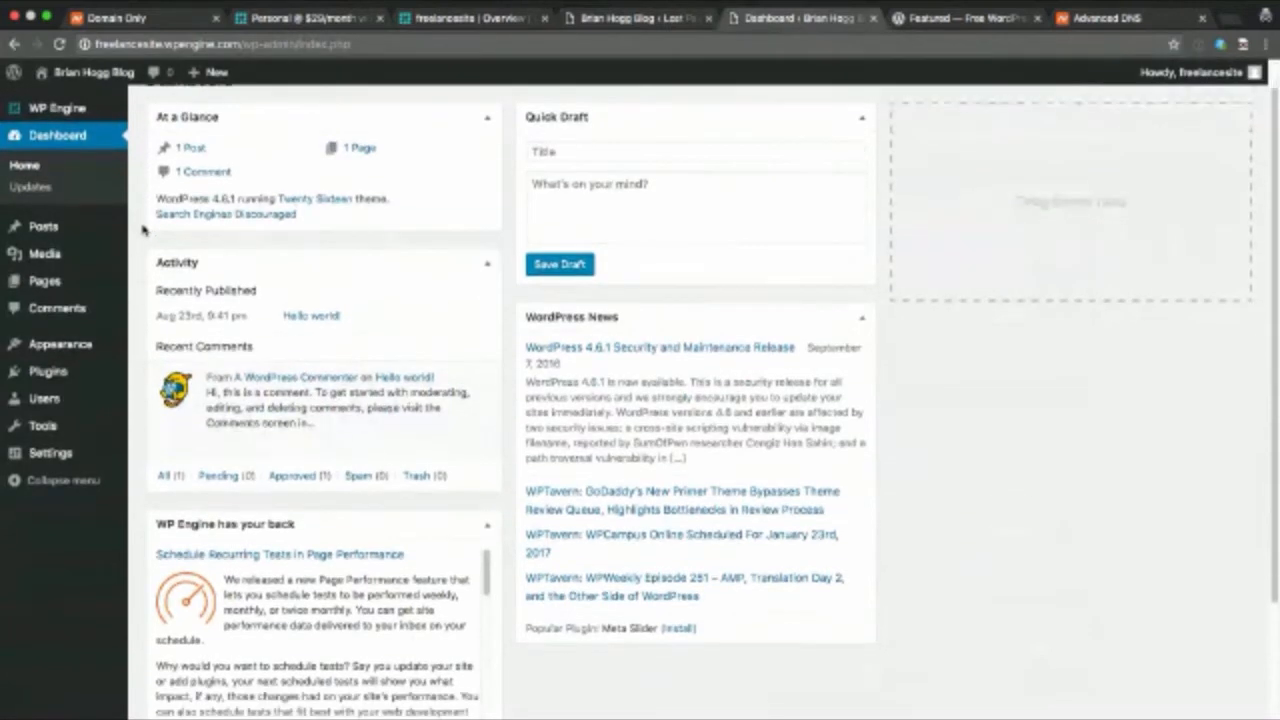
scroll(143, 230, up, 1)
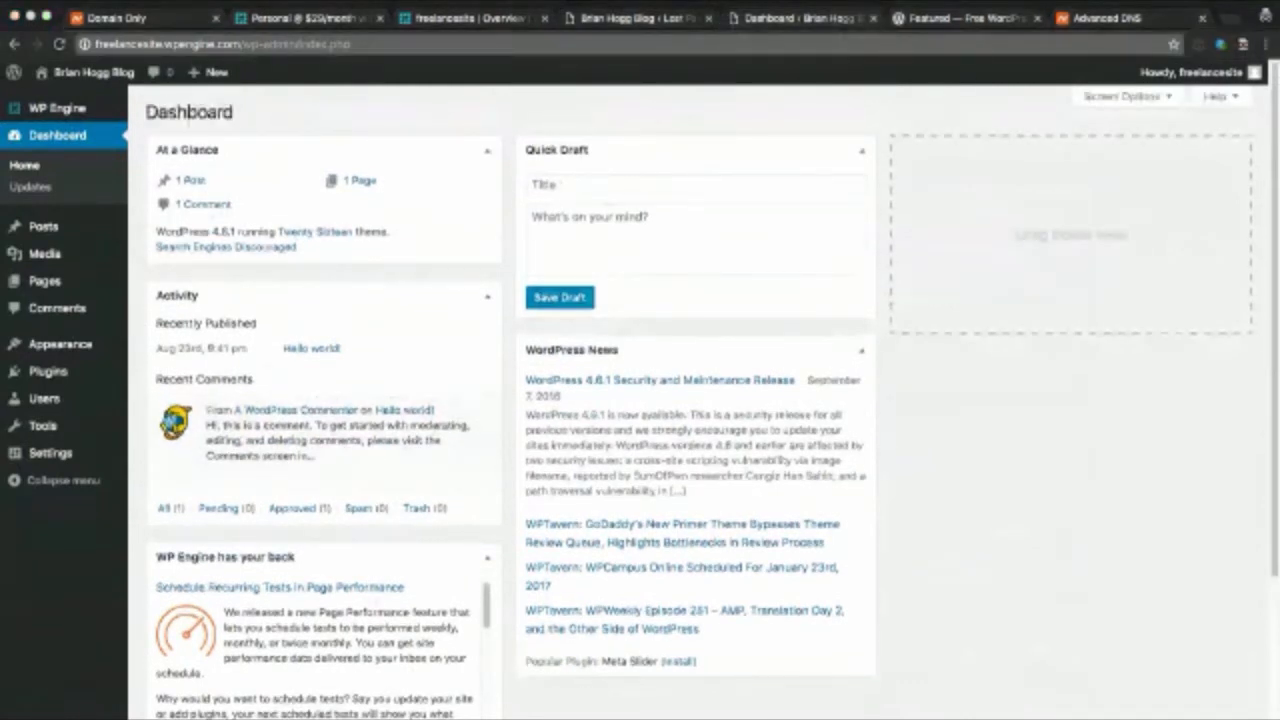
Switch to the Keynote presentation and display the "Demo: Setting up your site!" slide
key(ctrl+Left)
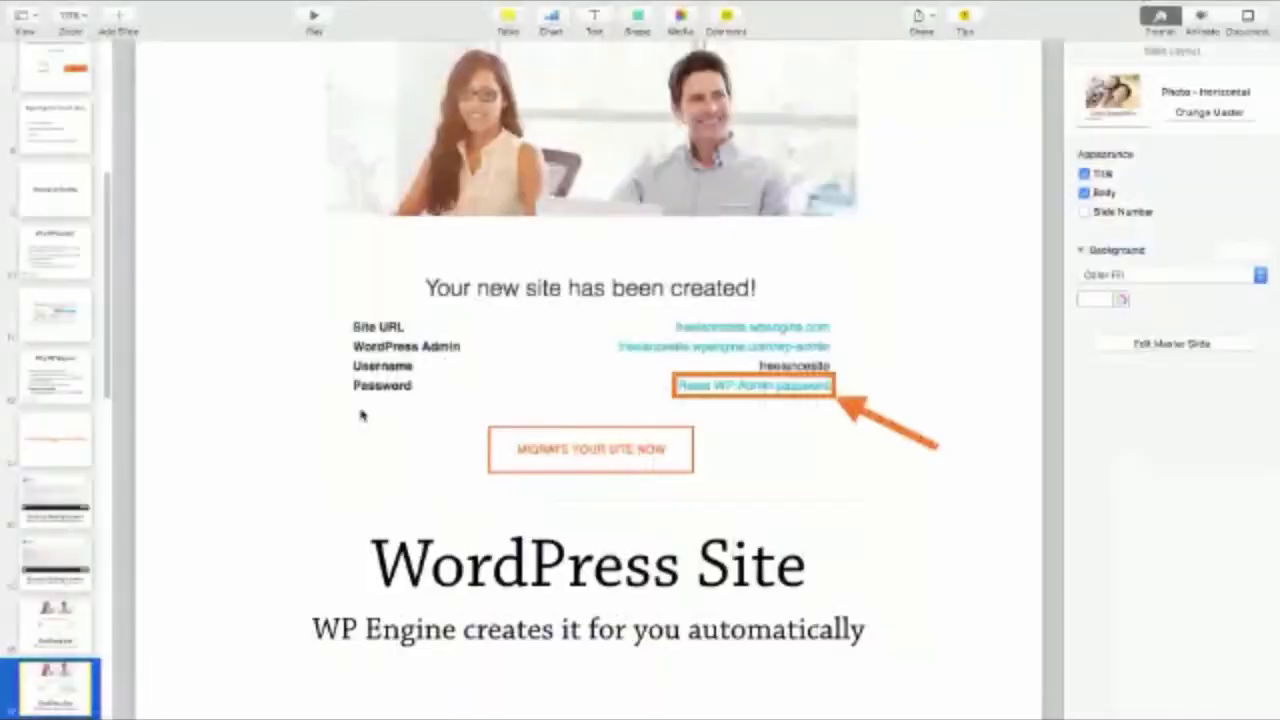
scroll(55, 540, down, 3)
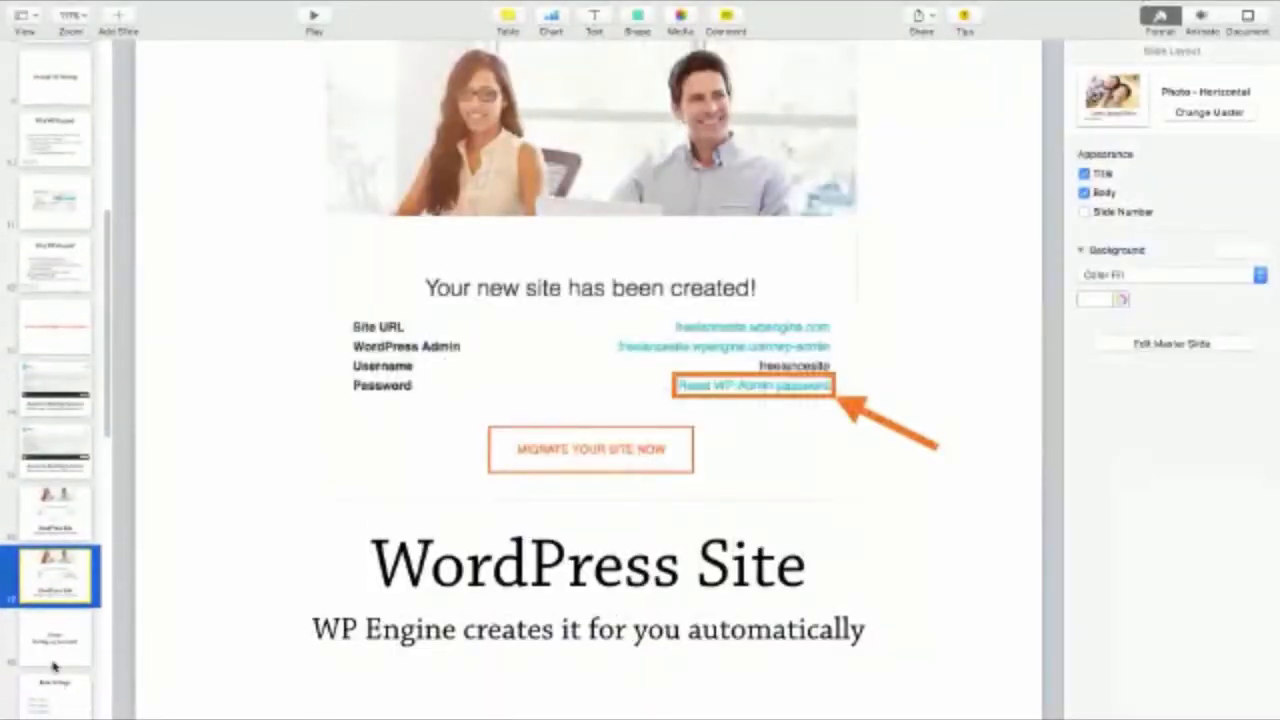
click(45, 642)
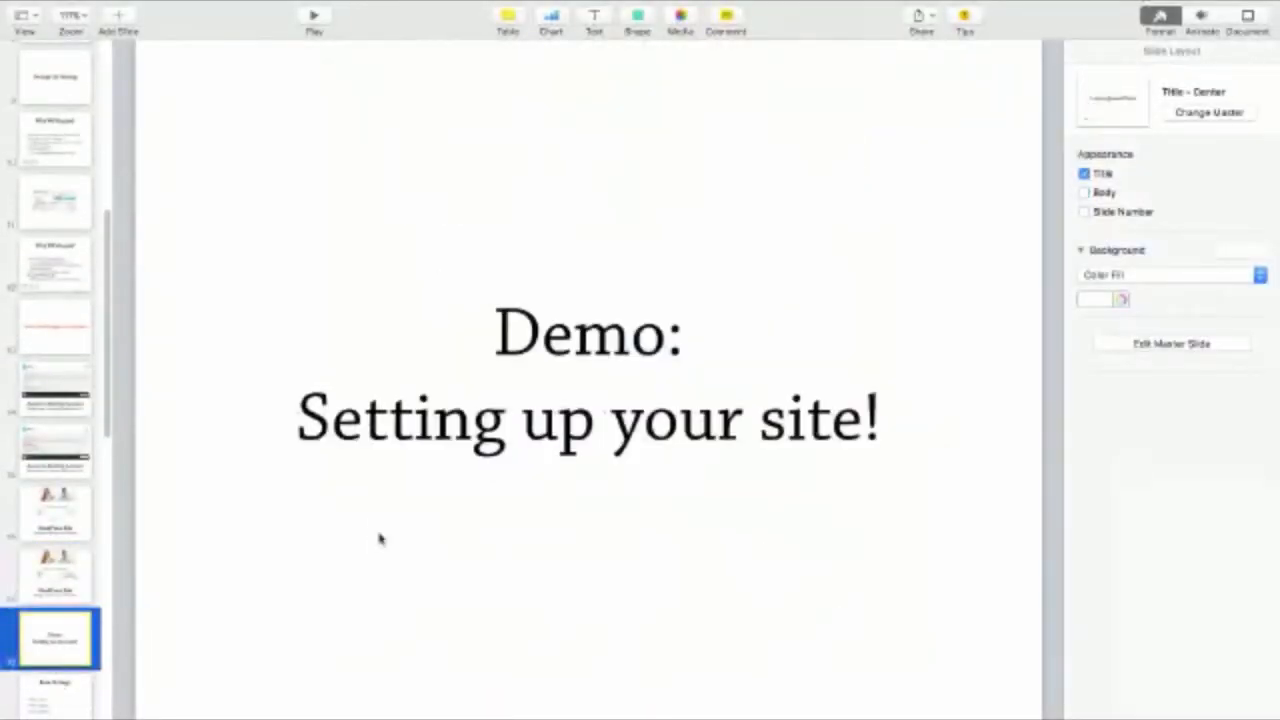
Back in the WordPress admin, open the general settings, set the site title to the owner's full name plus "Consulting", and clear the tagline
key(ctrl+Left)
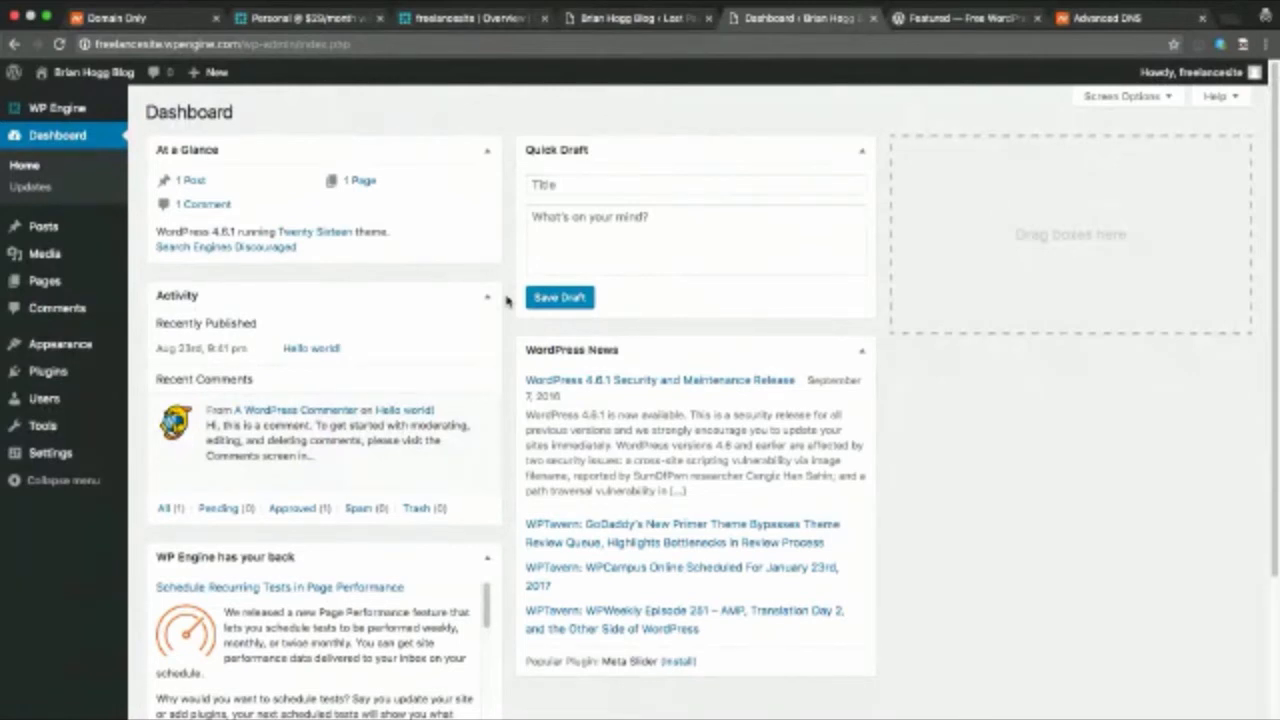
mouse_move(47, 455)
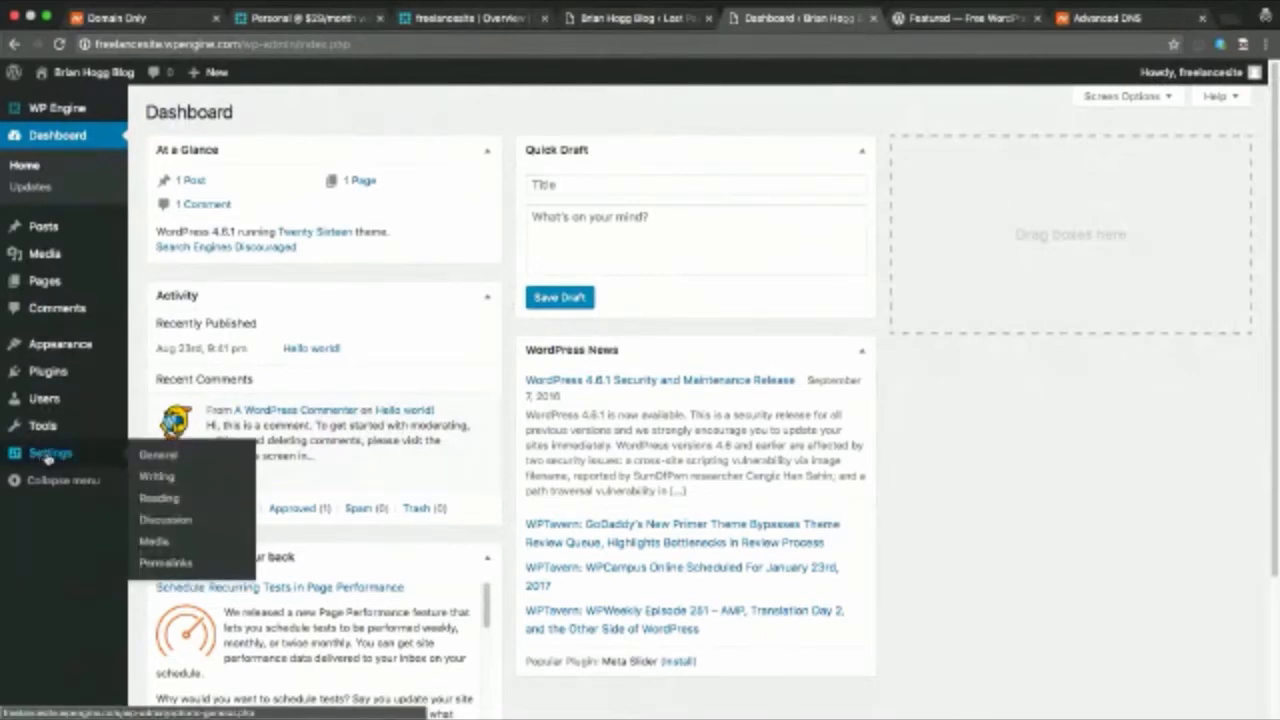
click(159, 456)
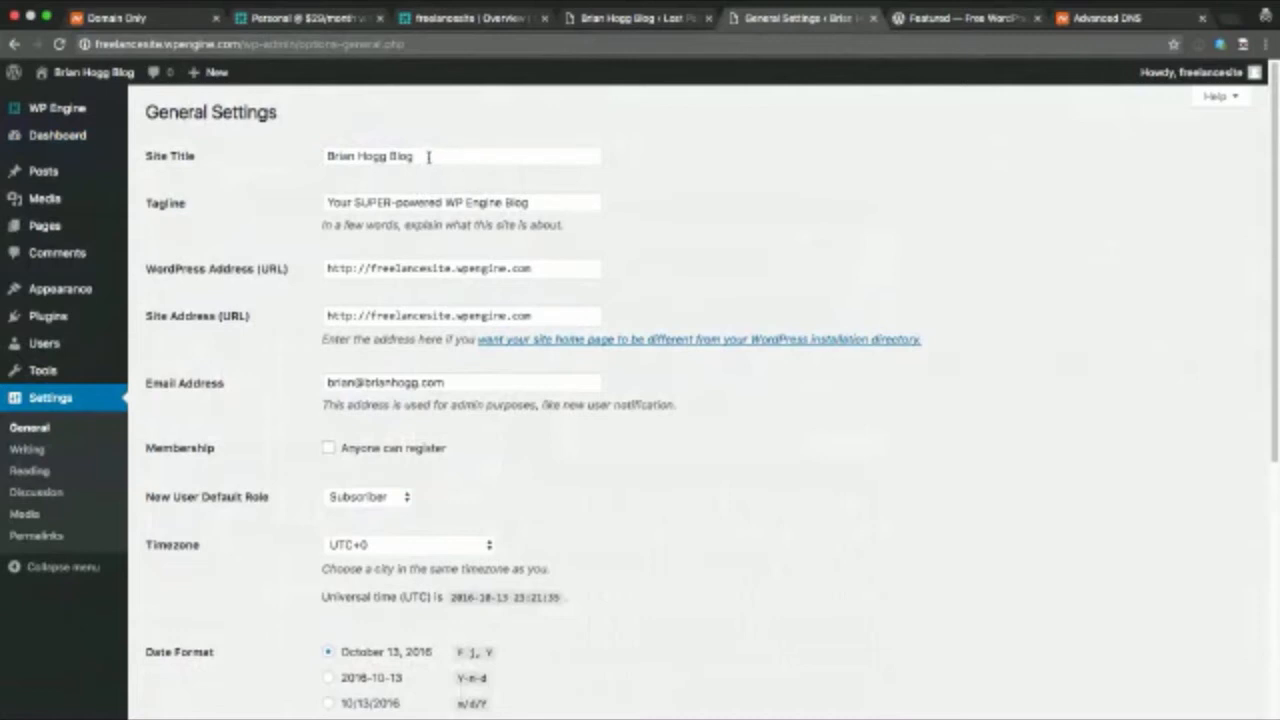
drag(432, 156, 325, 156)
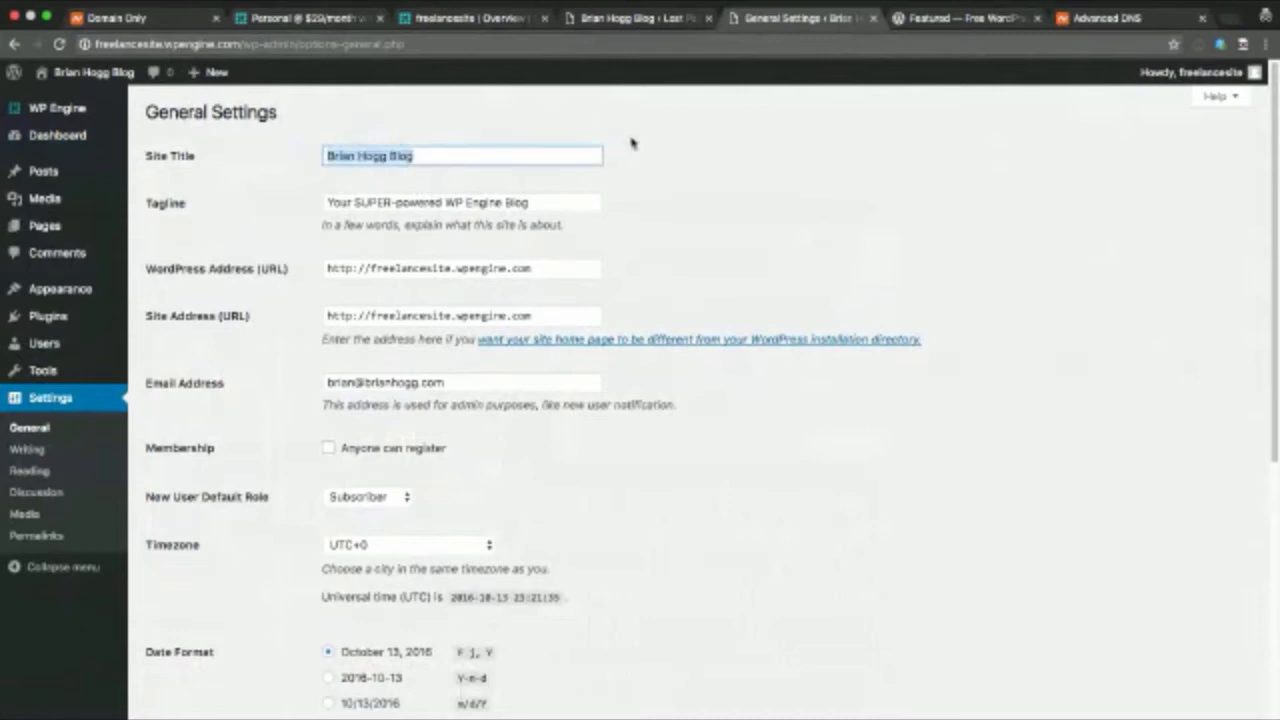
text(B)
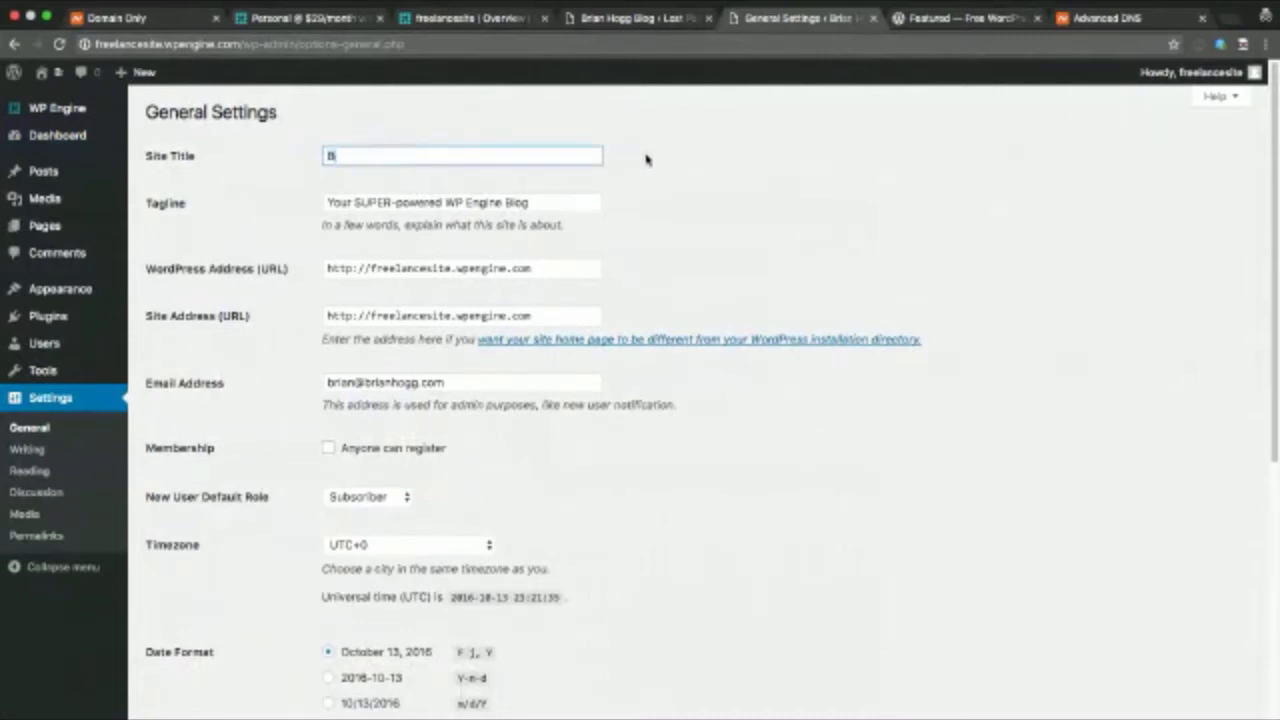
text(rian Hogg Consulting)
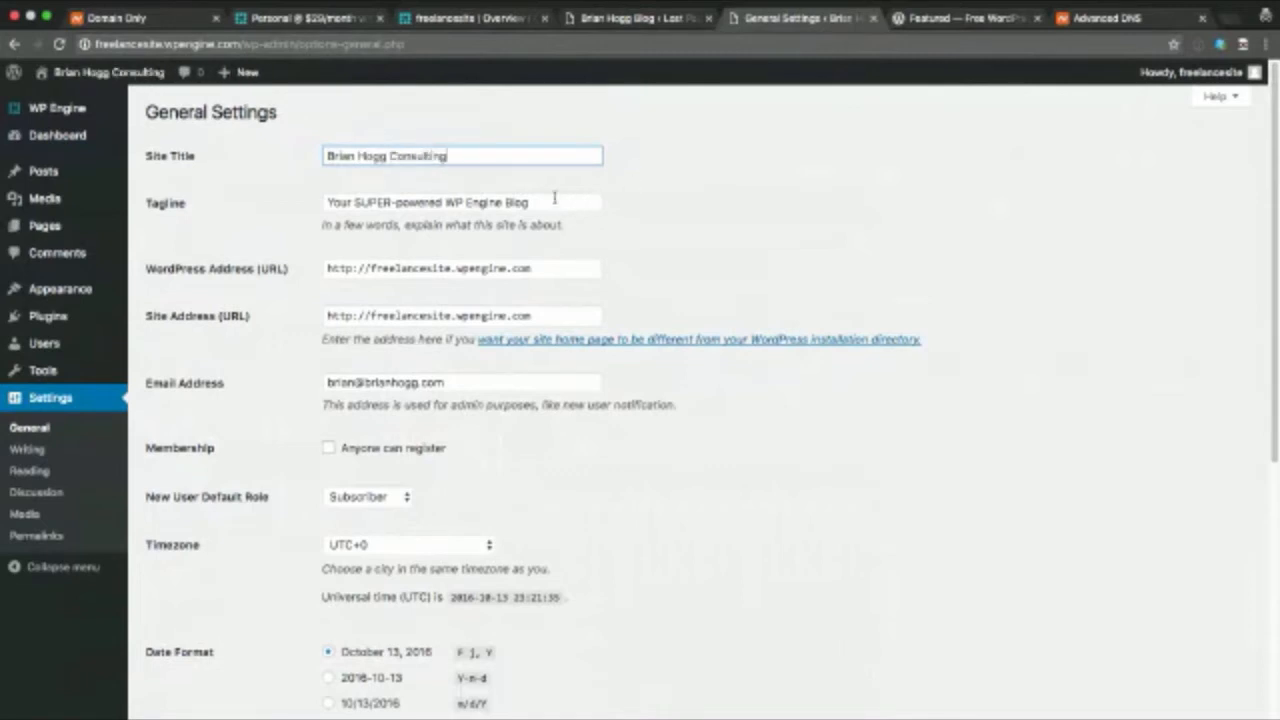
drag(554, 197, 322, 201)
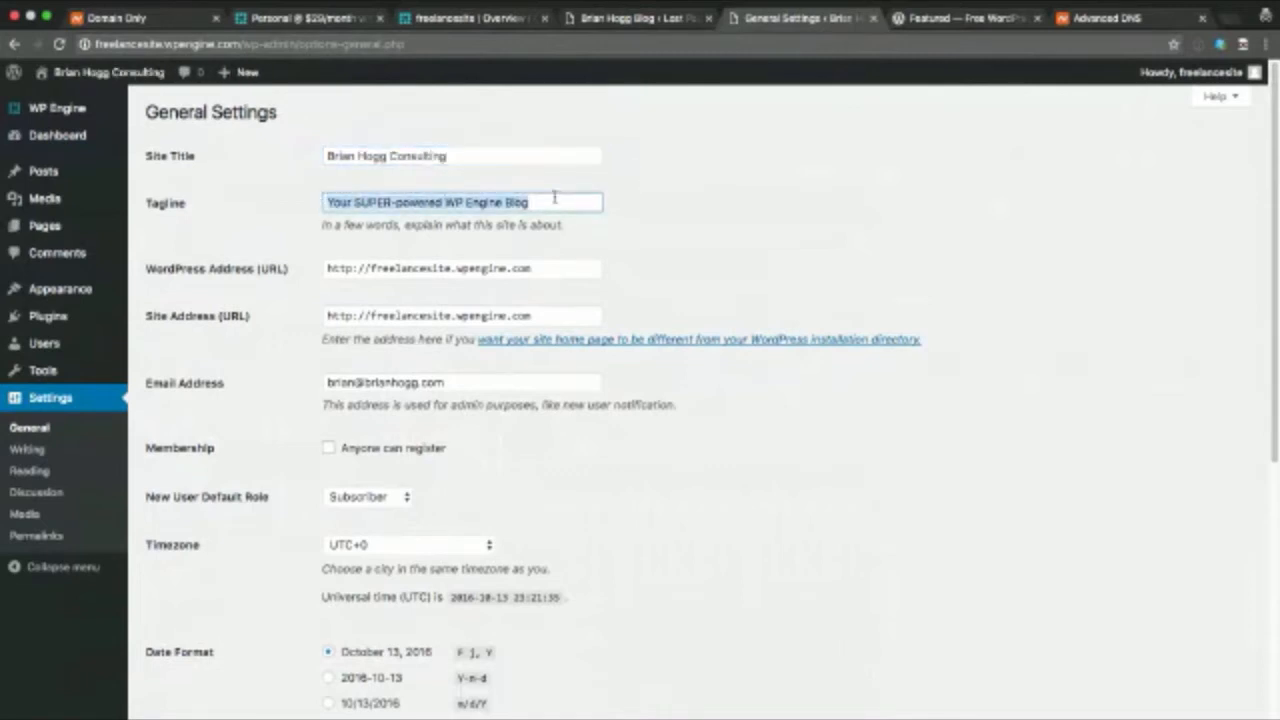
key(BackSpace)
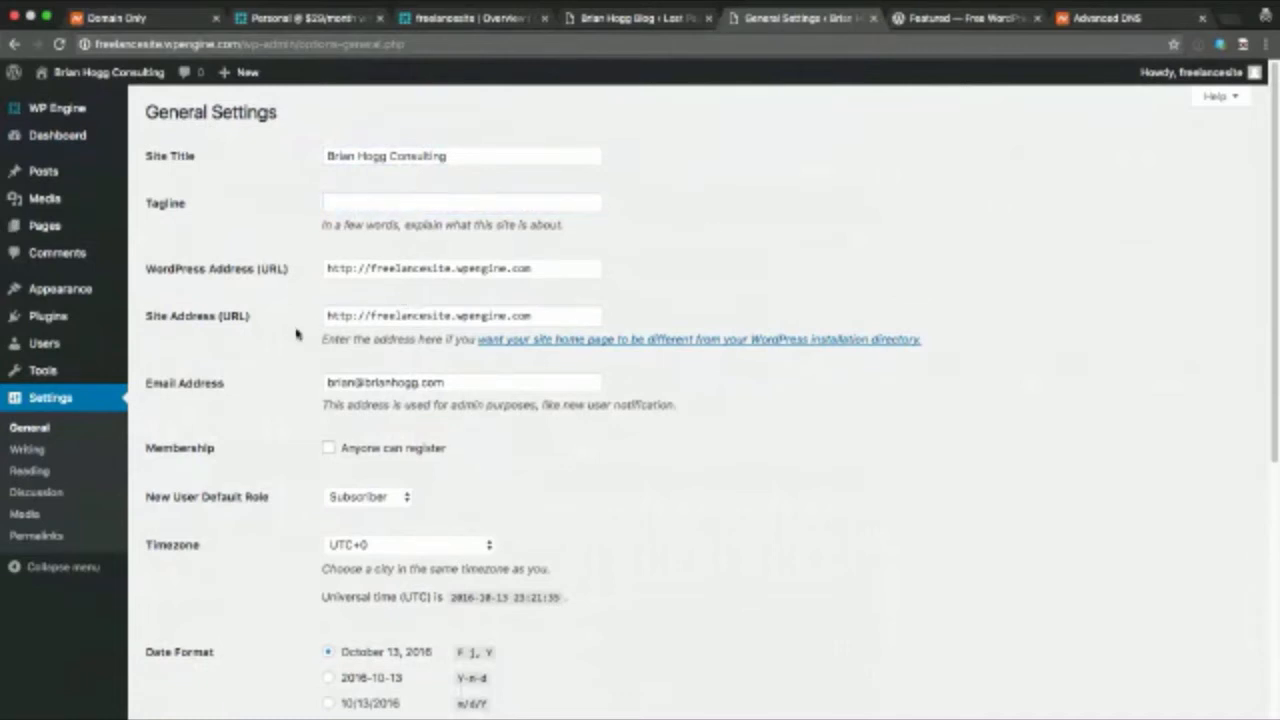
Set the site's timezone to Copenhagen in the general settings
scroll(296, 334, down, 1)
scroll(296, 334, down, 3)
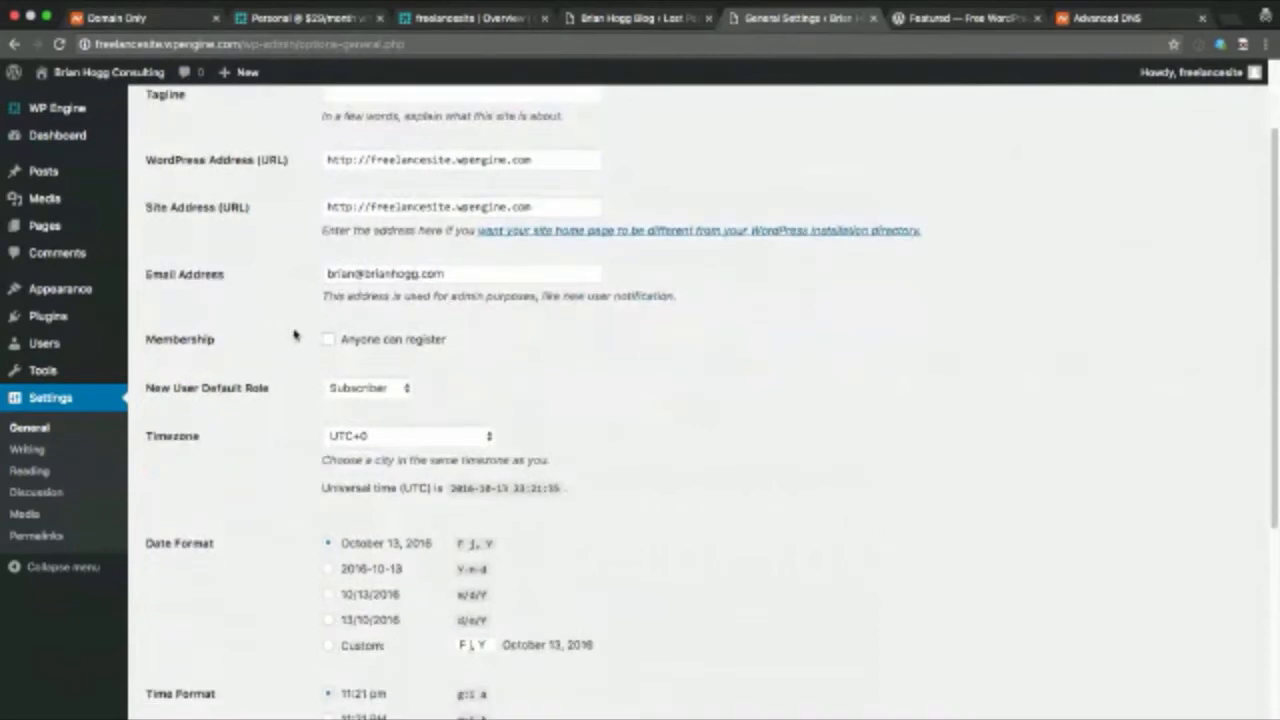
scroll(284, 355, down, 7)
scroll(284, 355, down, 4)
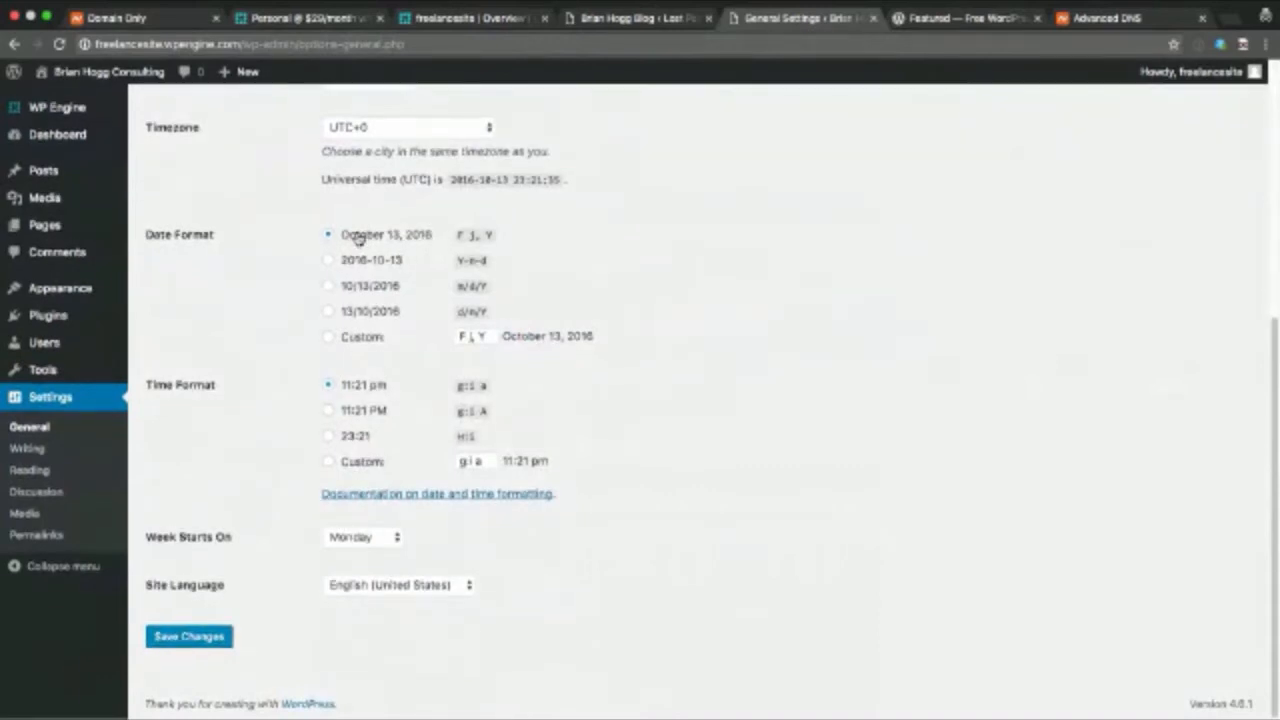
scroll(307, 262, up, 2)
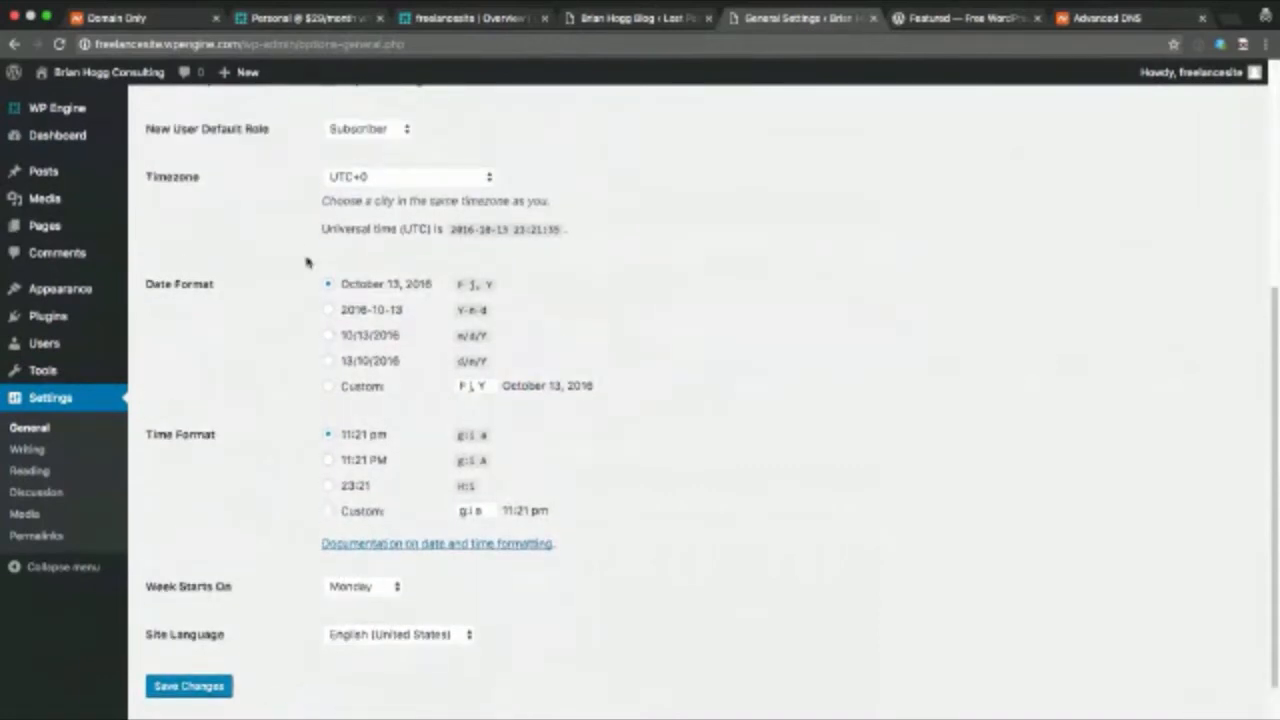
click(421, 183)
scroll(421, 237, up, 4)
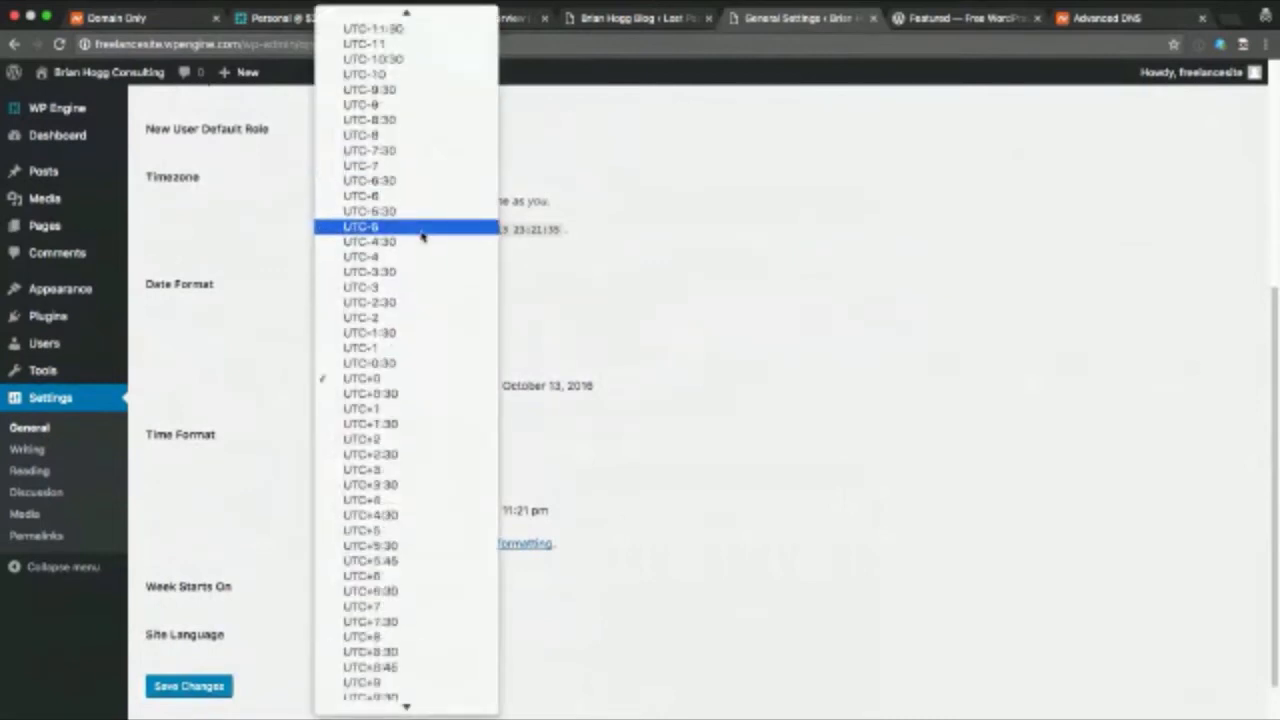
scroll(421, 237, up, 20)
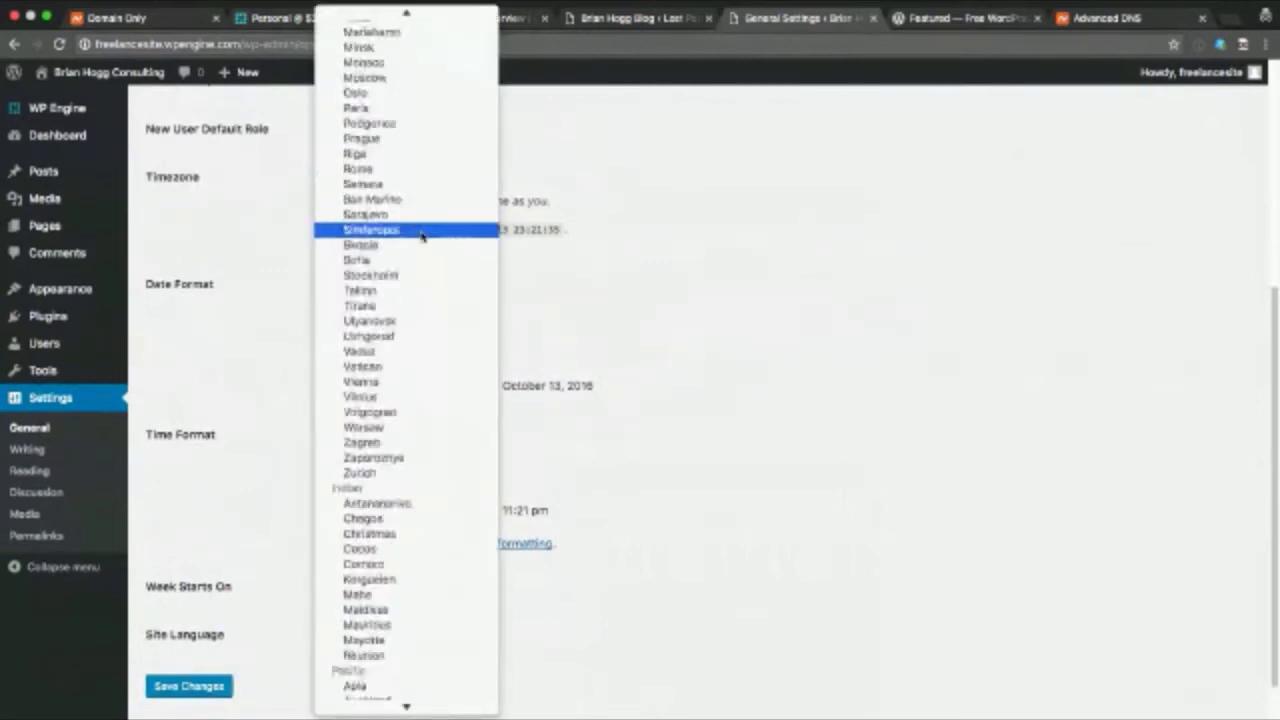
scroll(421, 237, up, 20)
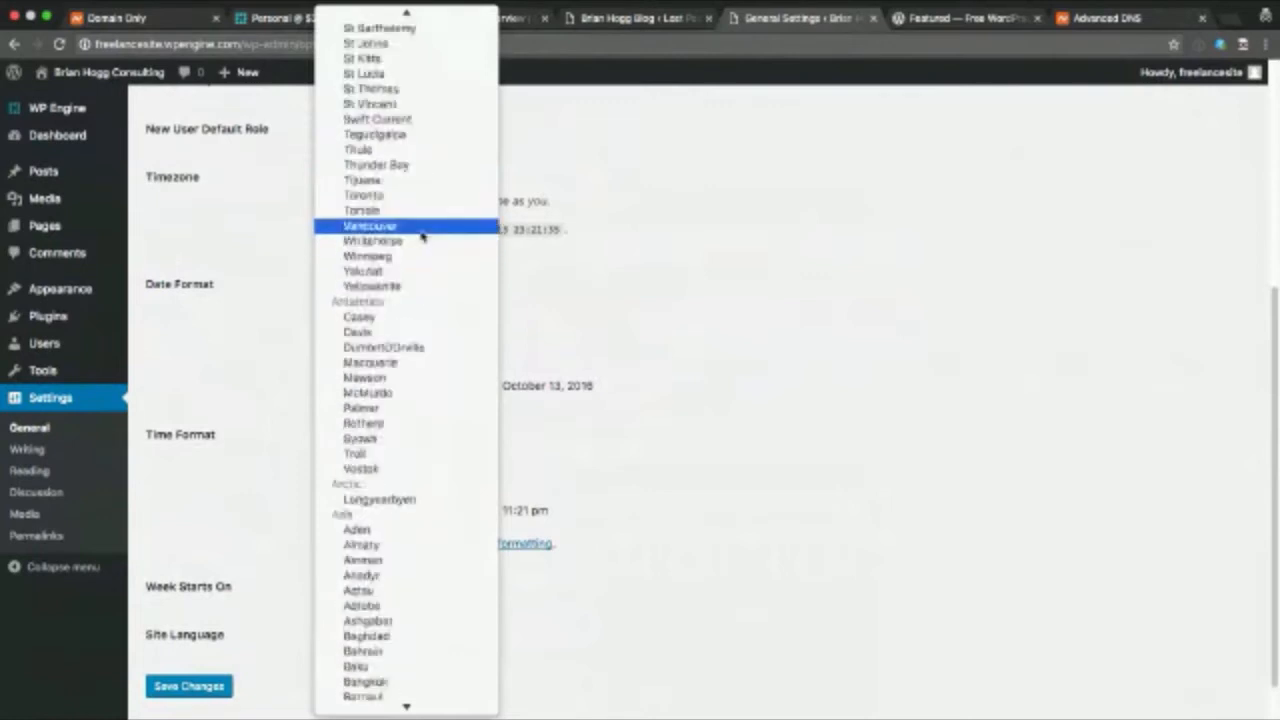
scroll(421, 237, up, 20)
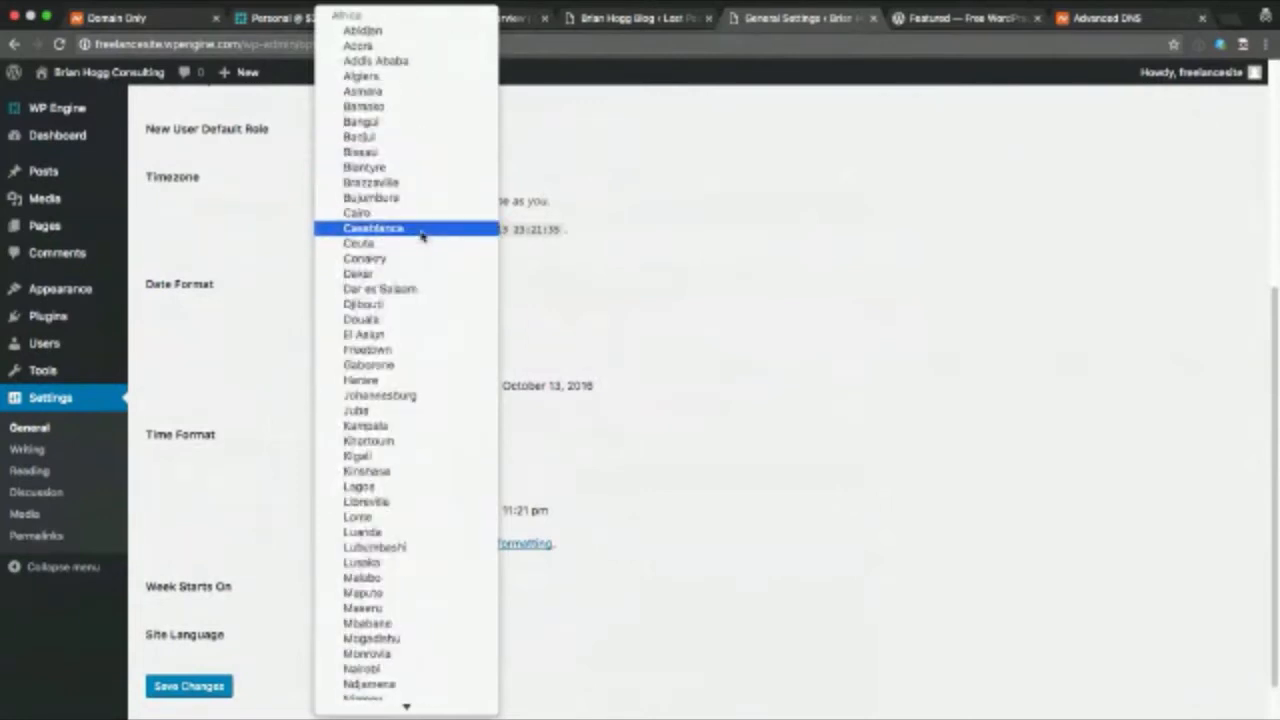
scroll(421, 236, down, 20)
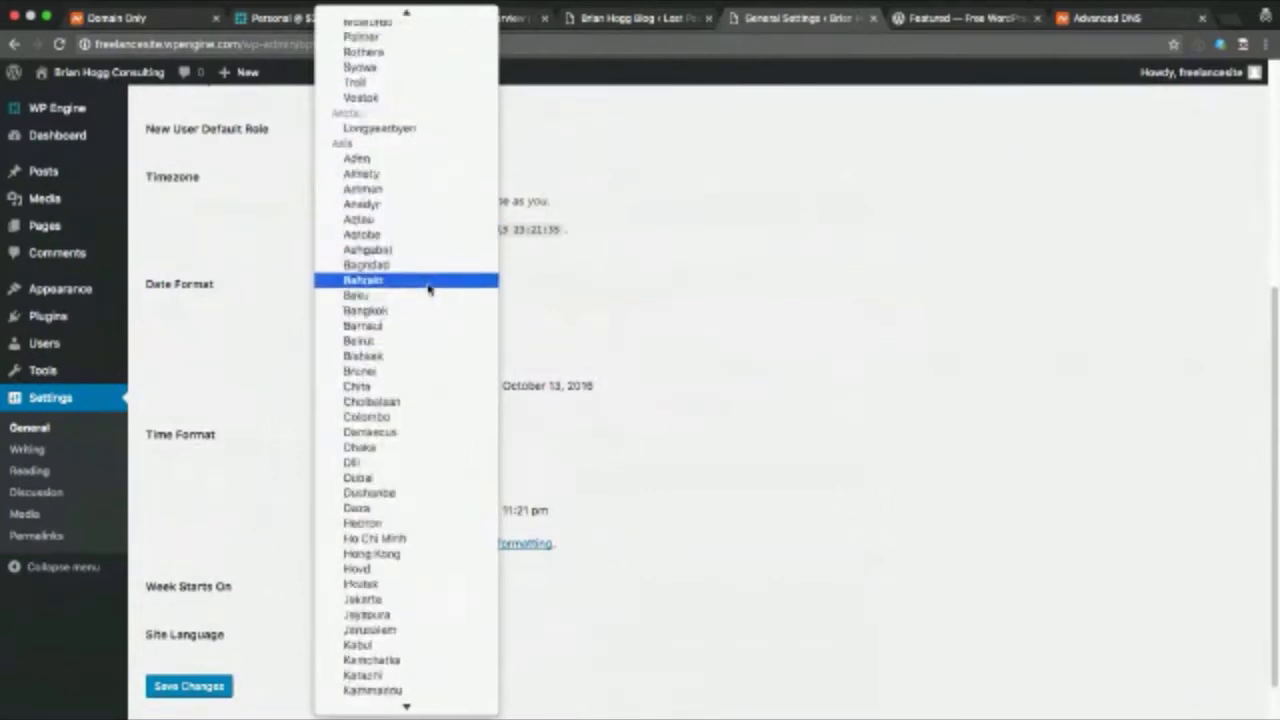
scroll(428, 289, up, 5)
scroll(428, 289, down, 15)
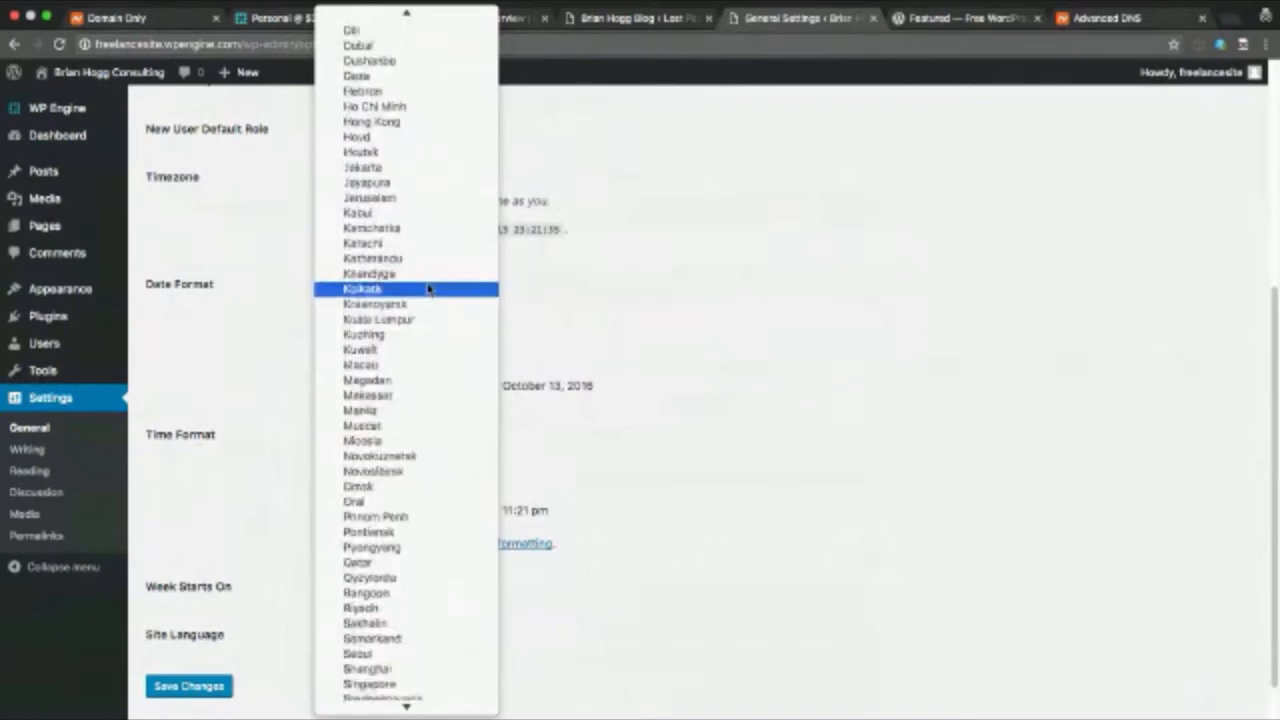
scroll(428, 289, down, 15)
scroll(428, 289, down, 15)
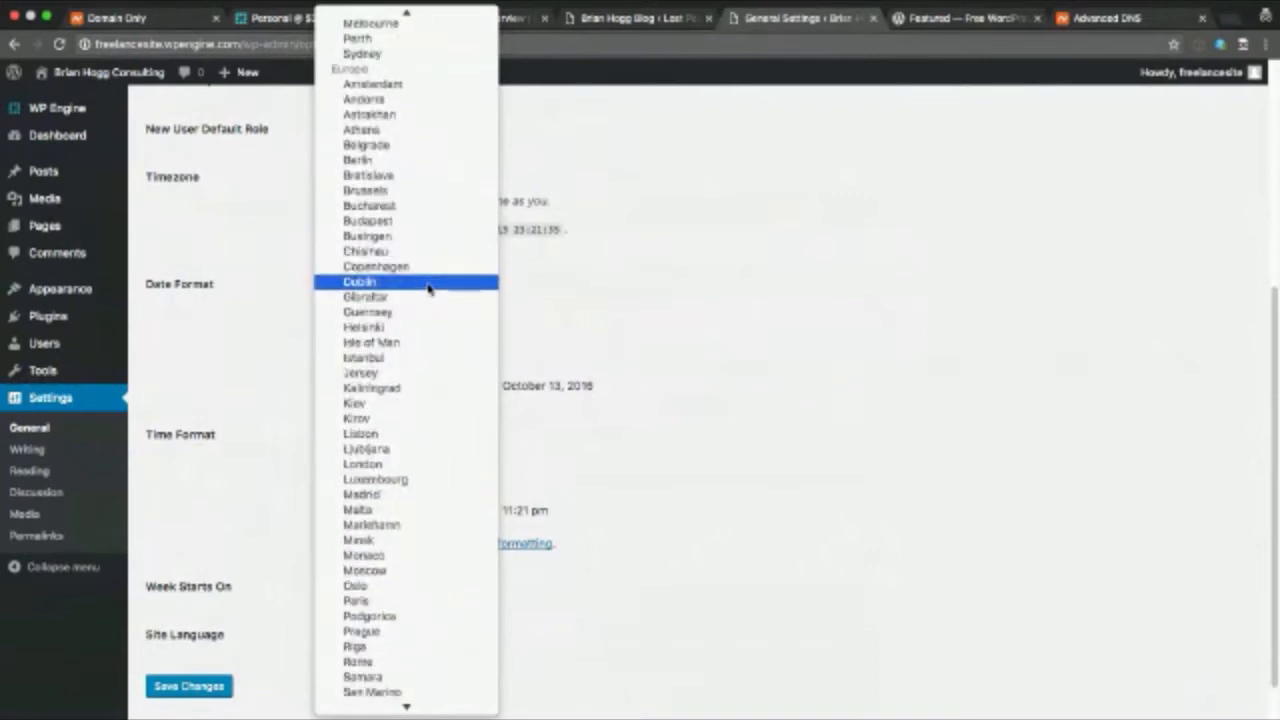
click(428, 267)
scroll(260, 360, down, 1)
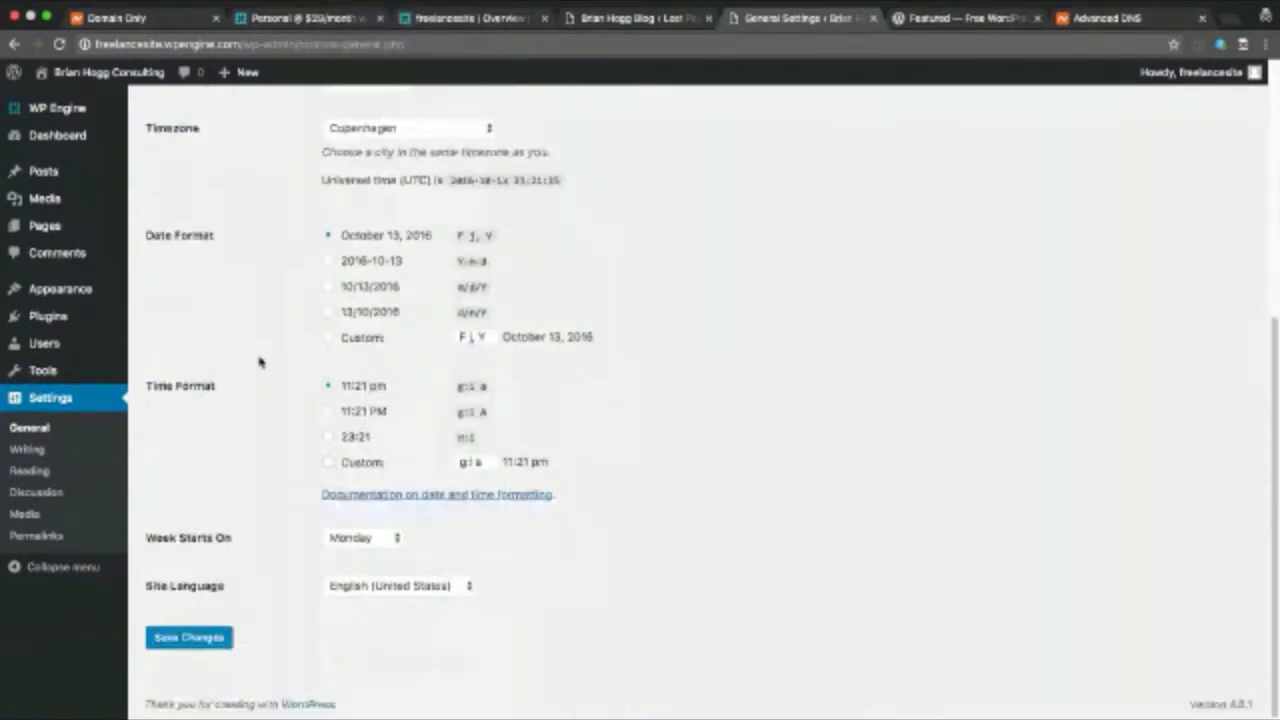
Save the site's general settings
click(185, 638)
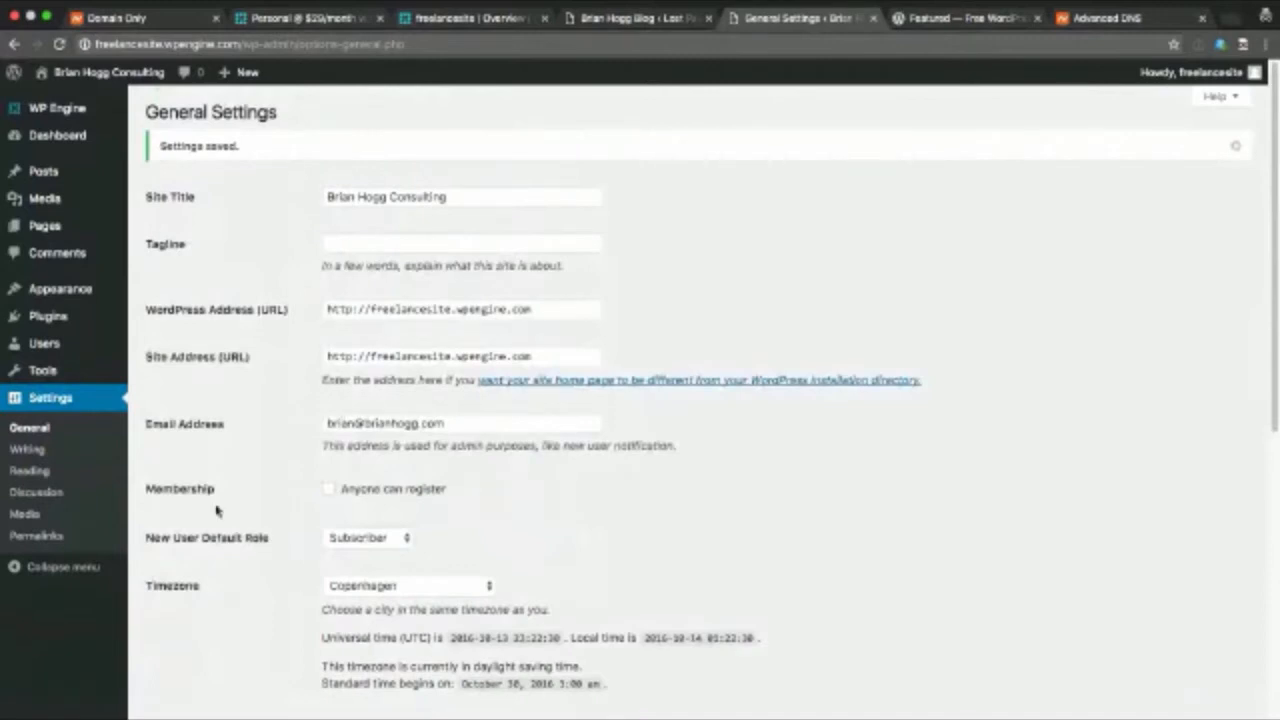
scroll(216, 510, down, 1)
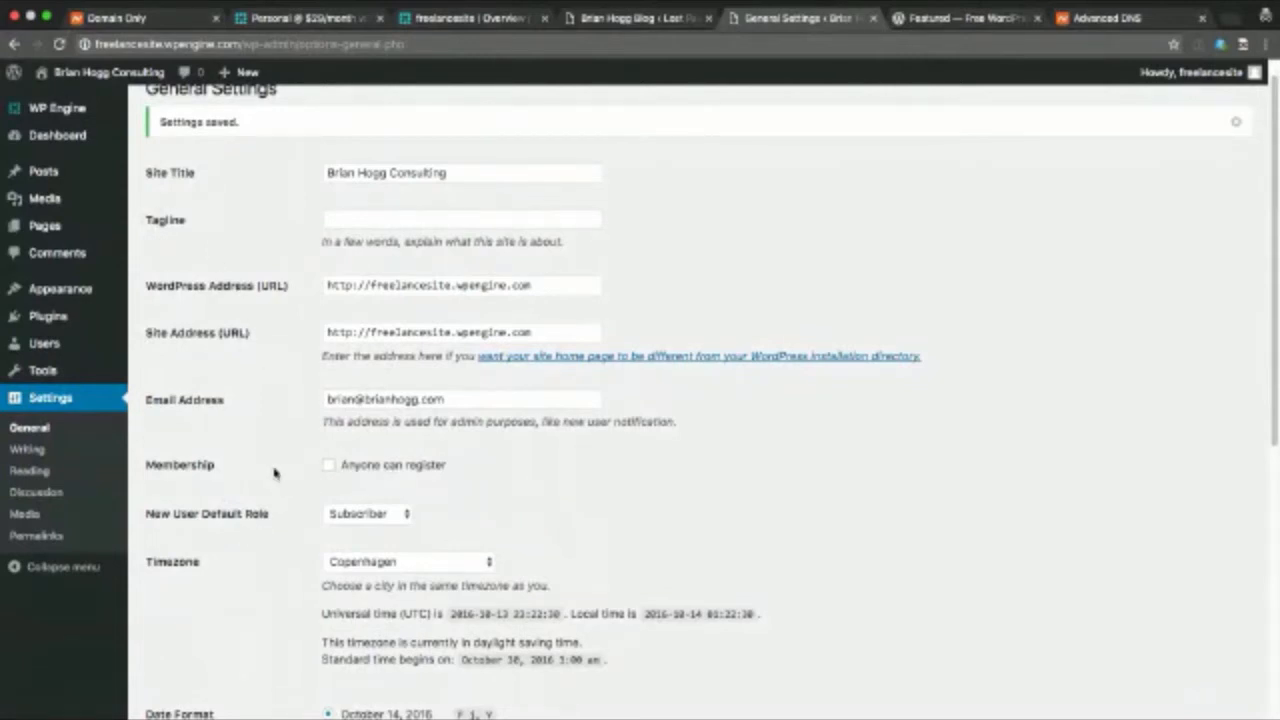
In the discussion settings, disable comments and link notifications from other blogs on new articles, and save the changes
click(37, 496)
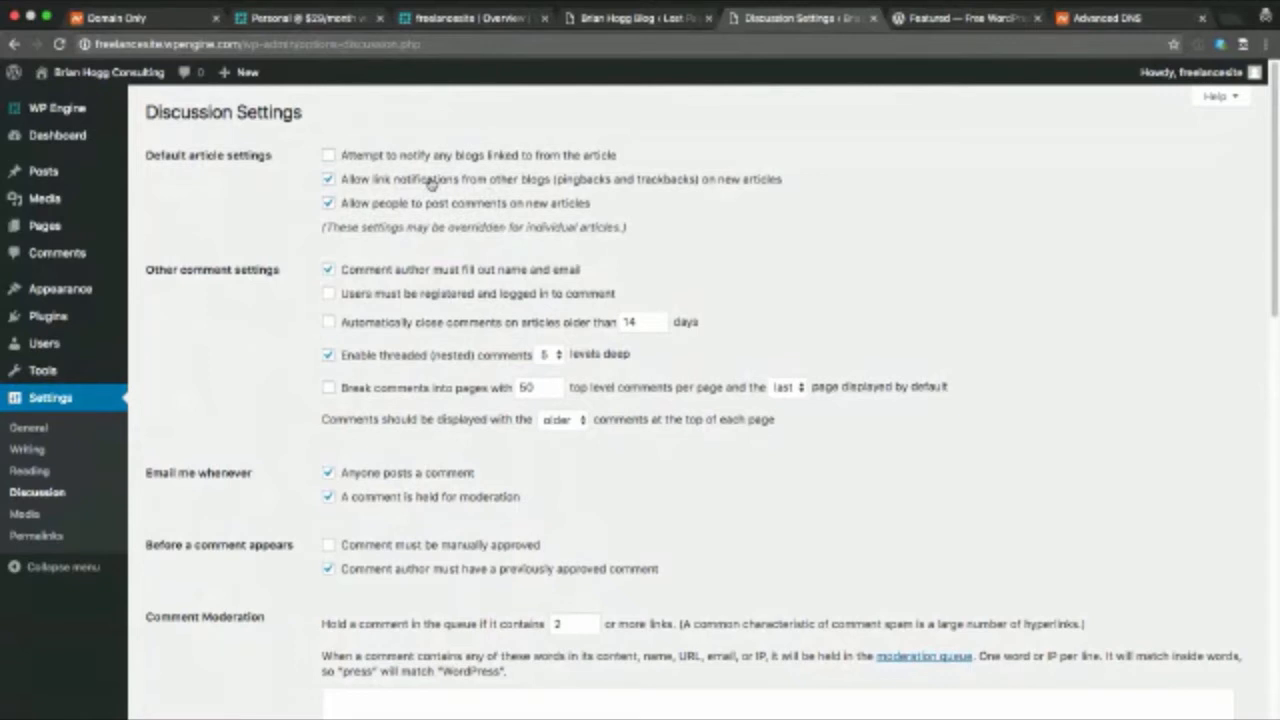
click(378, 206)
click(462, 185)
scroll(279, 232, down, 1)
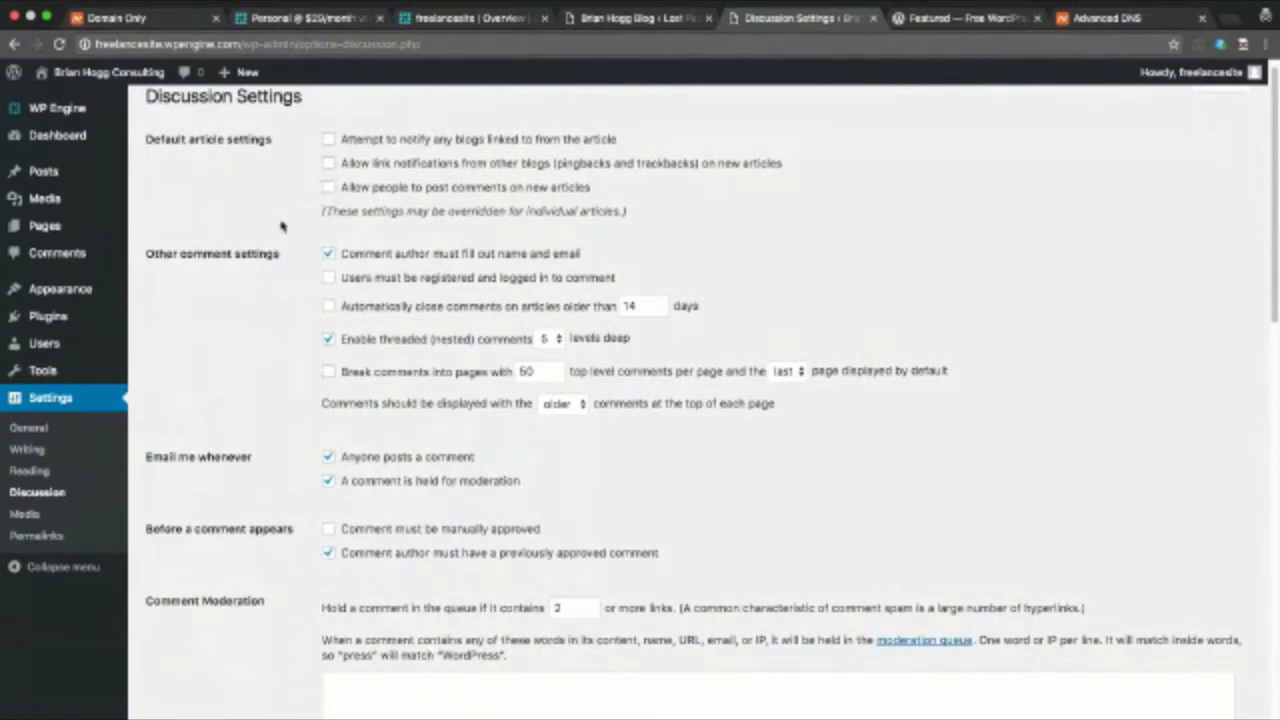
scroll(281, 227, down, 15)
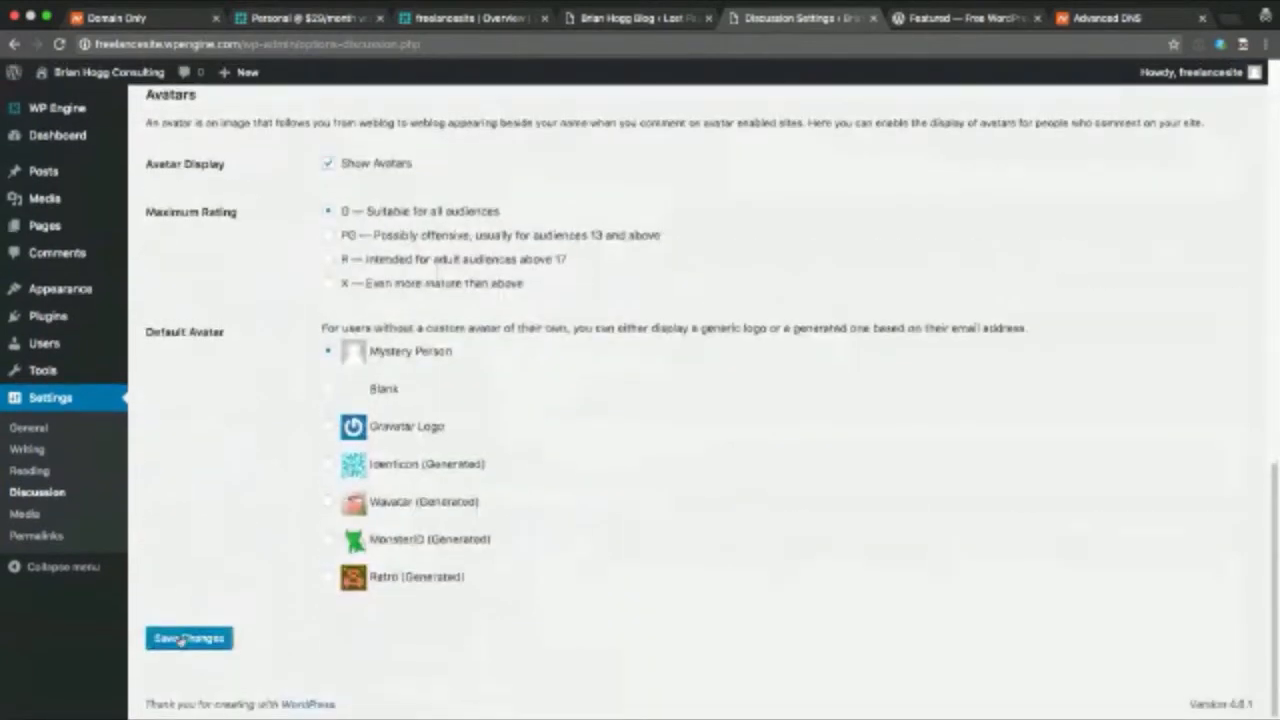
click(181, 639)
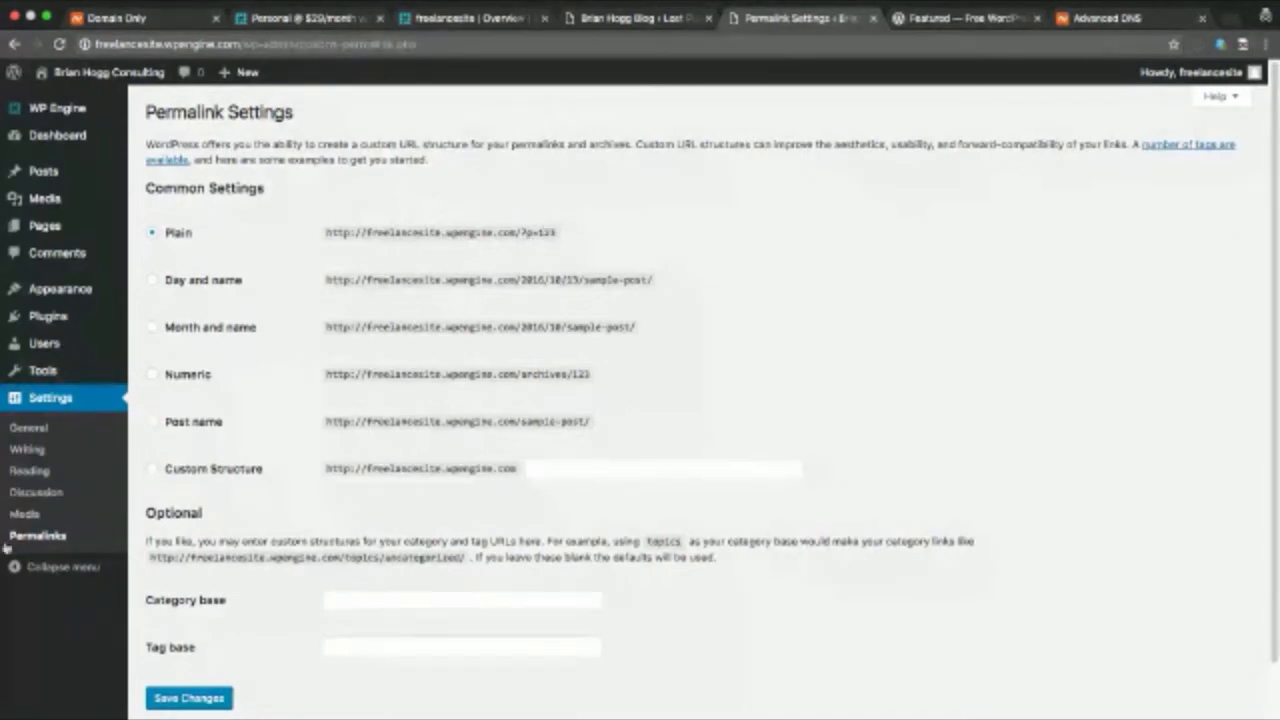
Set the site's permalink structure to Post name and save the changes
click(183, 424)
scroll(304, 426, down, 1)
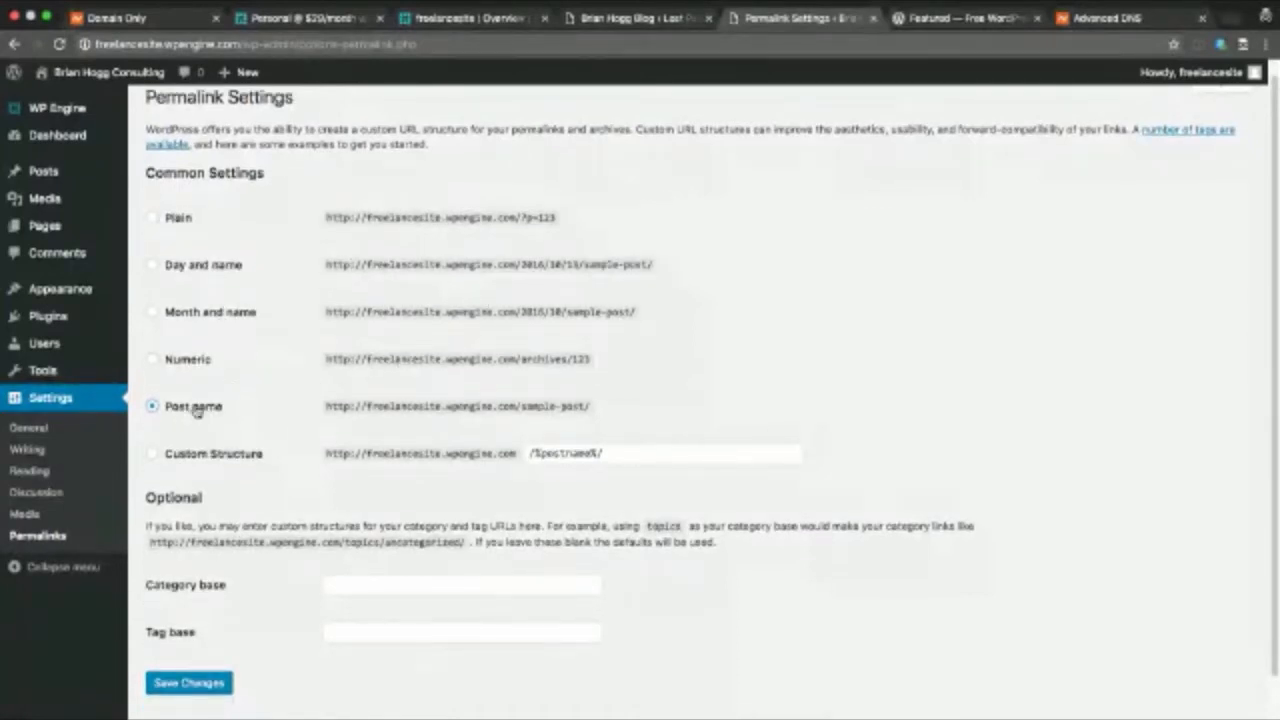
scroll(290, 413, down, 2)
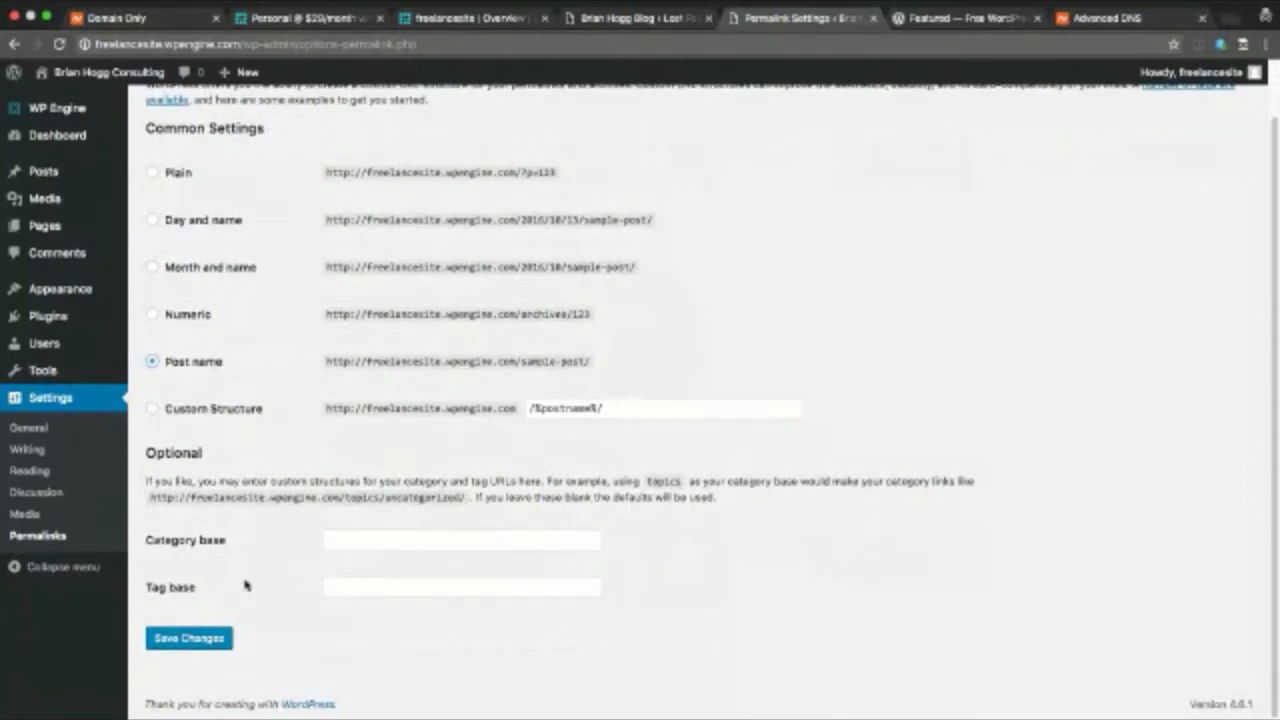
click(203, 641)
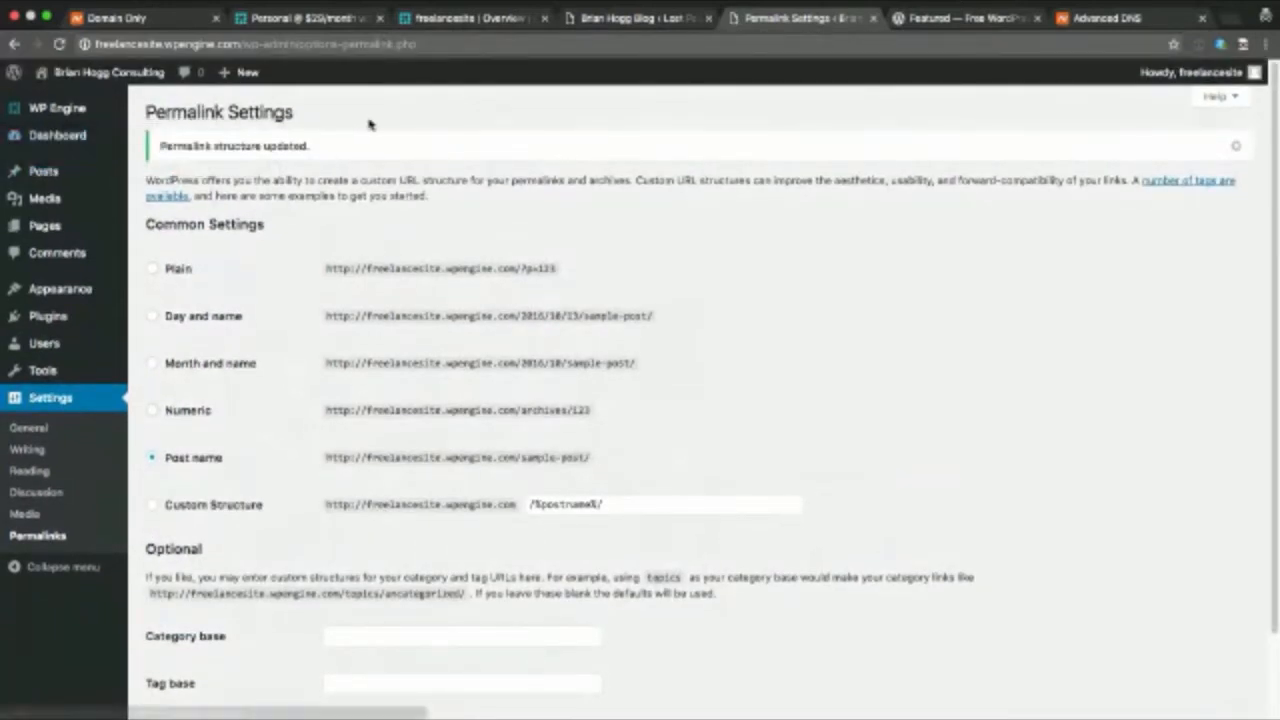
Move the default "Hello world!" post to the trash
mouse_move(36, 180)
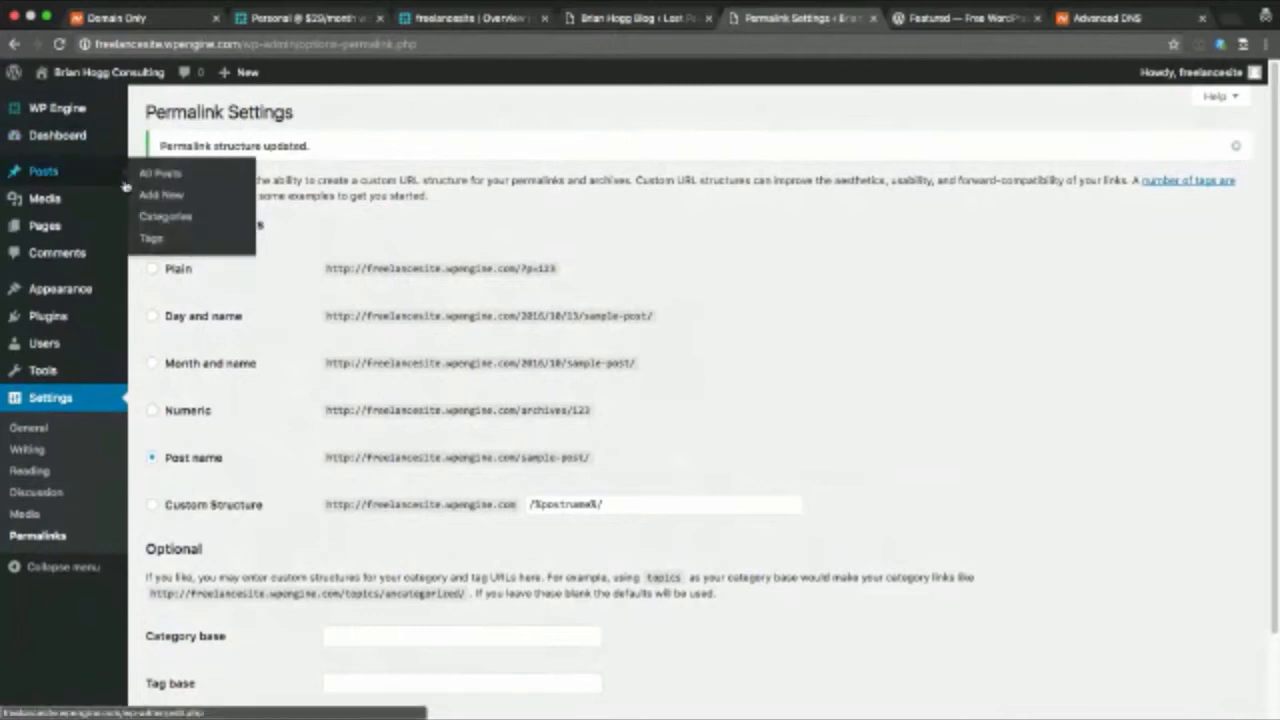
click(48, 173)
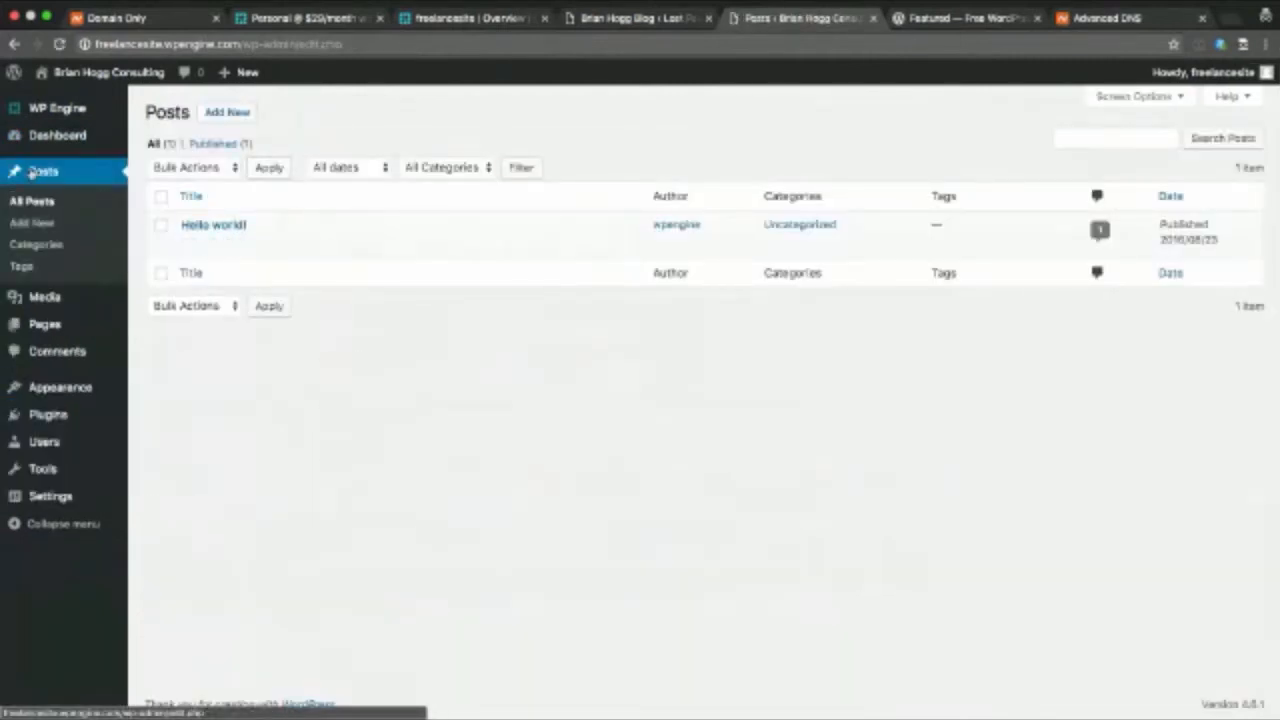
mouse_move(230, 260)
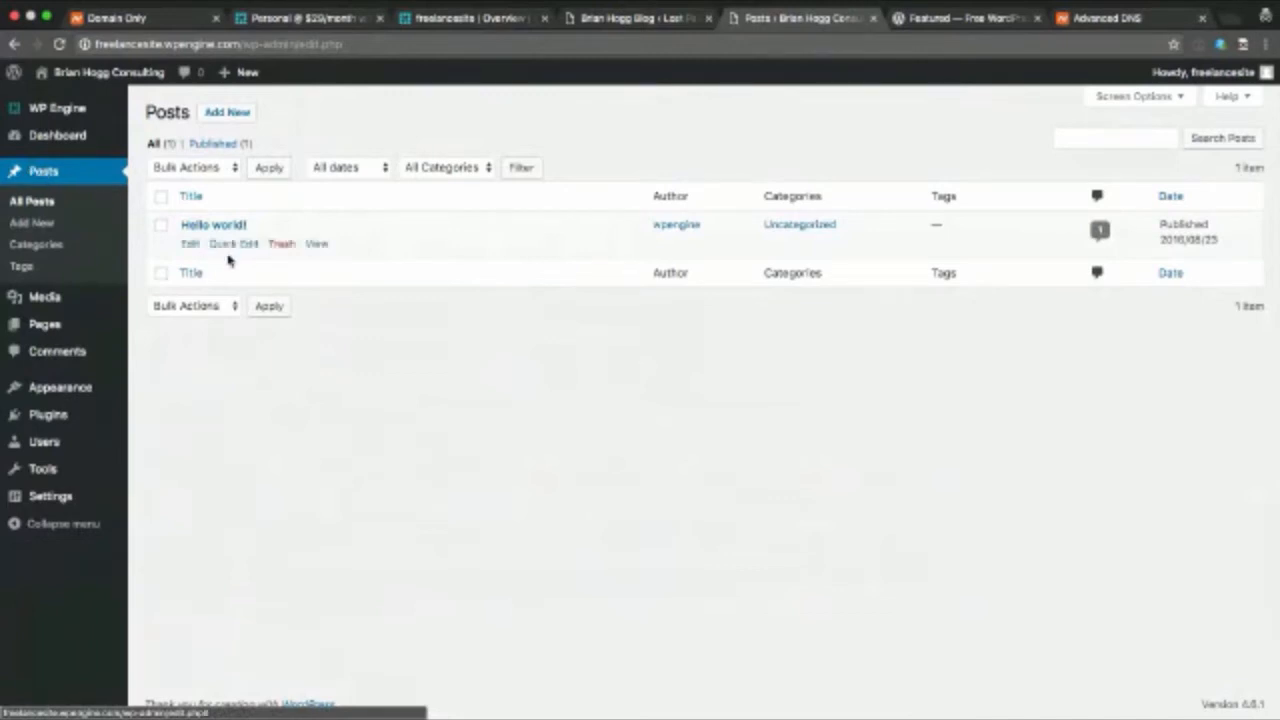
click(285, 244)
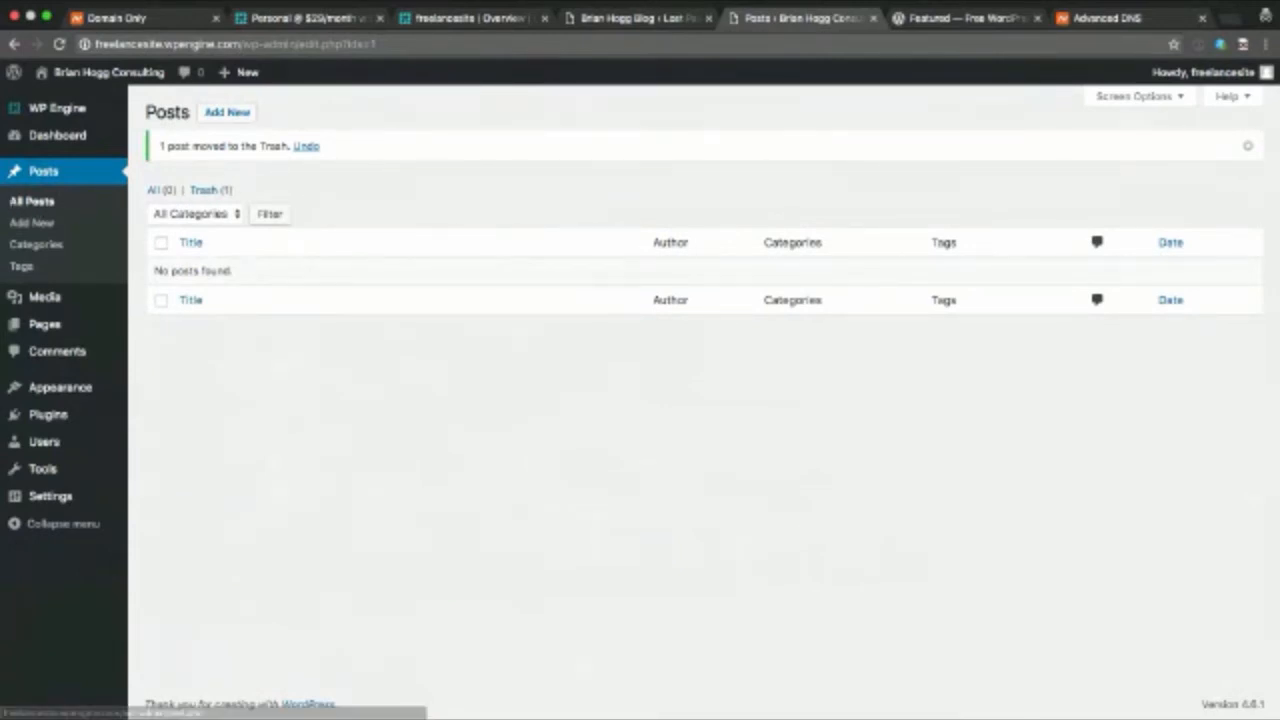
key(super+Tab)
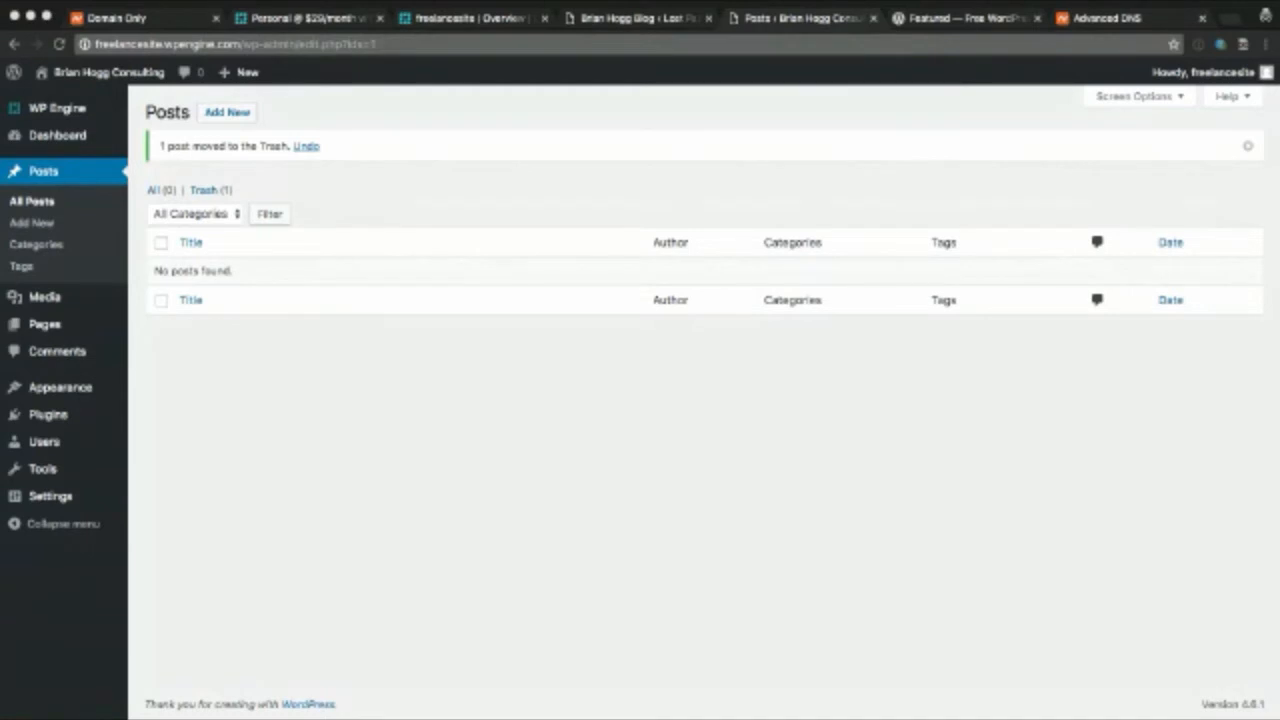
click(530, 181)
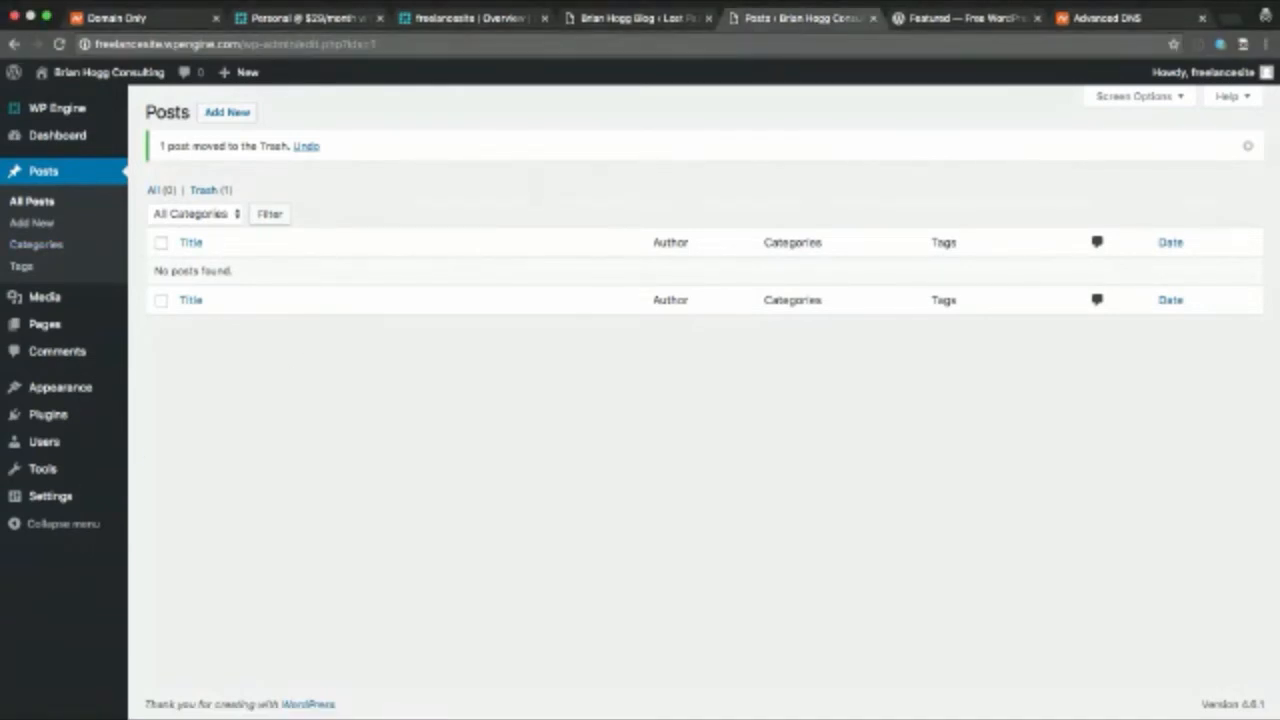
key(super+Tab)
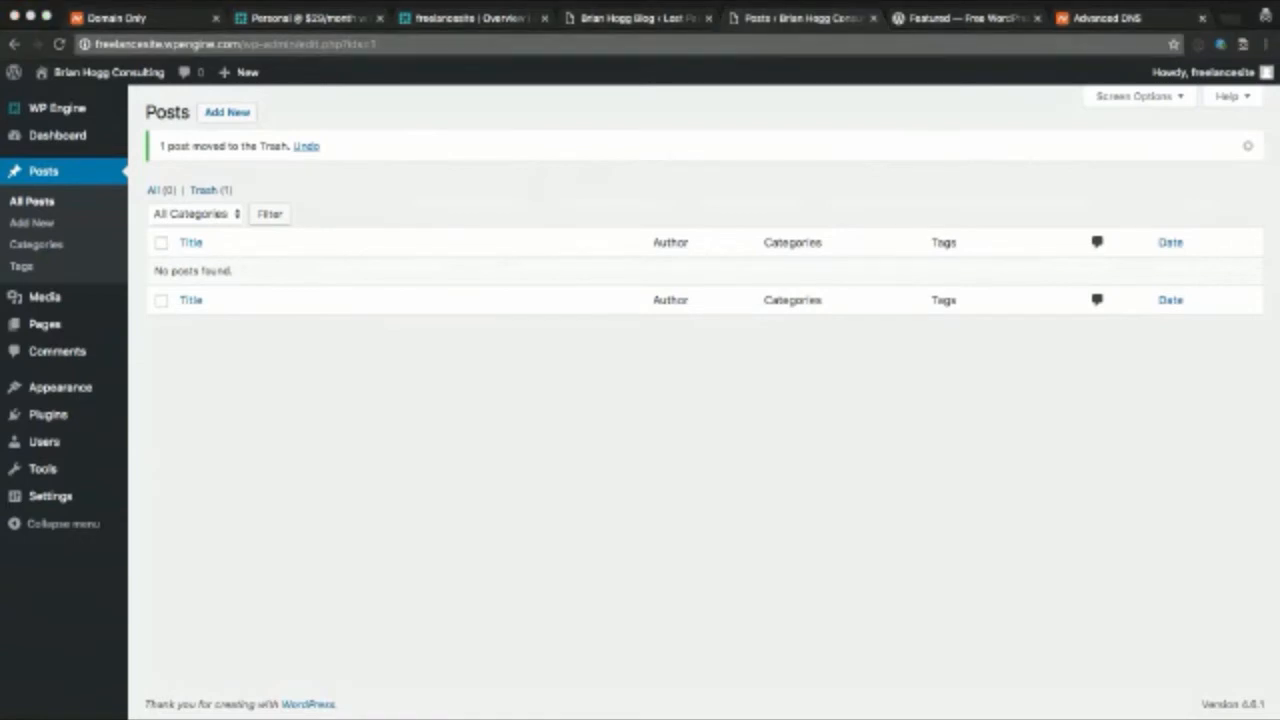
click(378, 112)
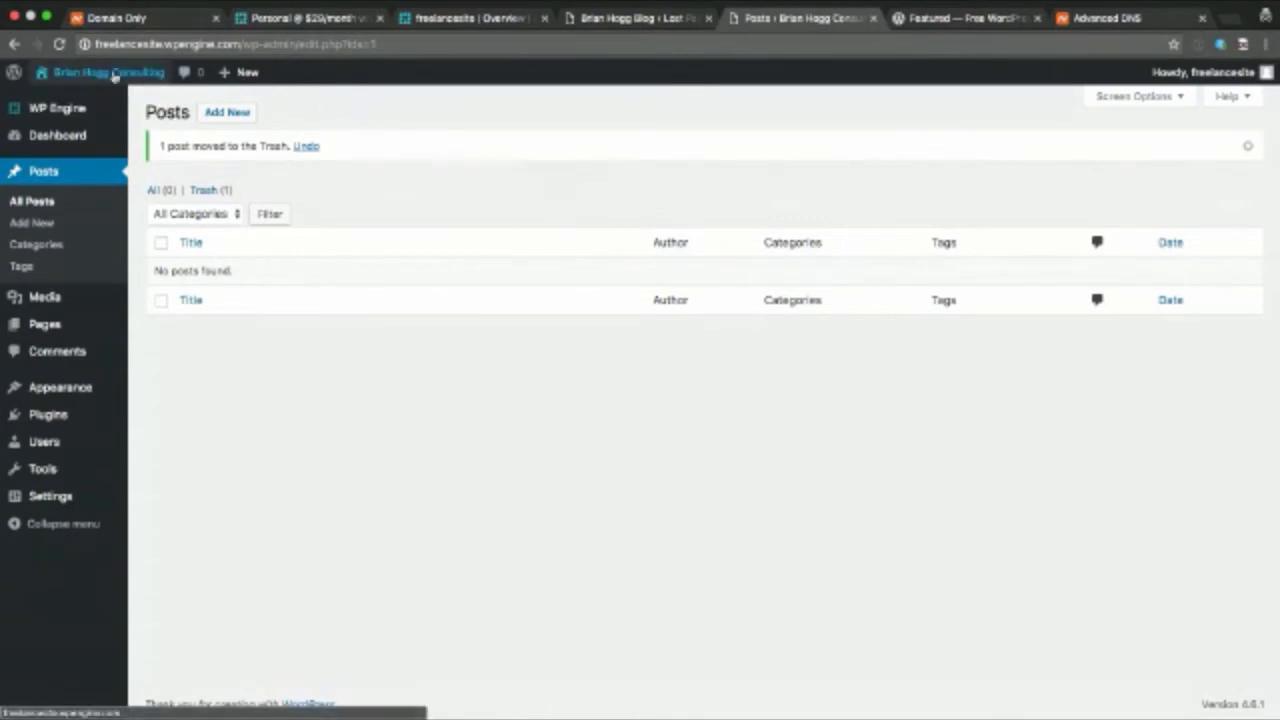
Visit the public site and look over its home page from header to footer
mouse_move(90, 79)
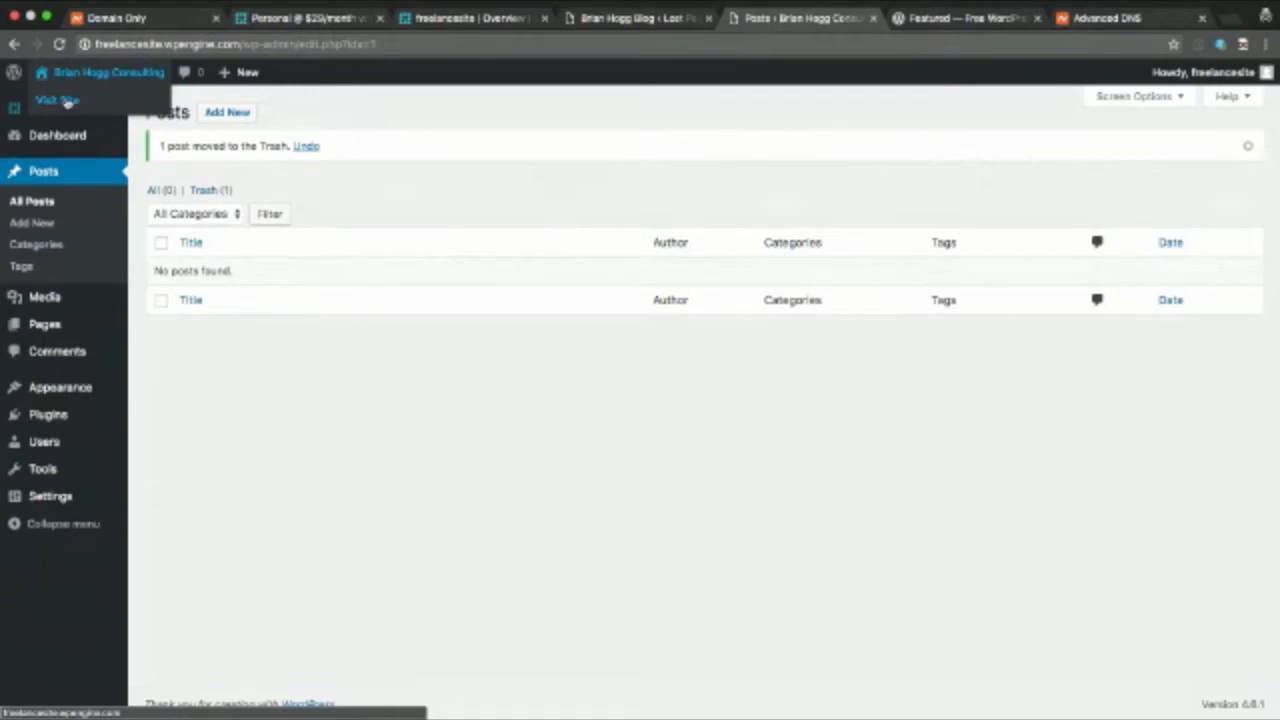
click(62, 101)
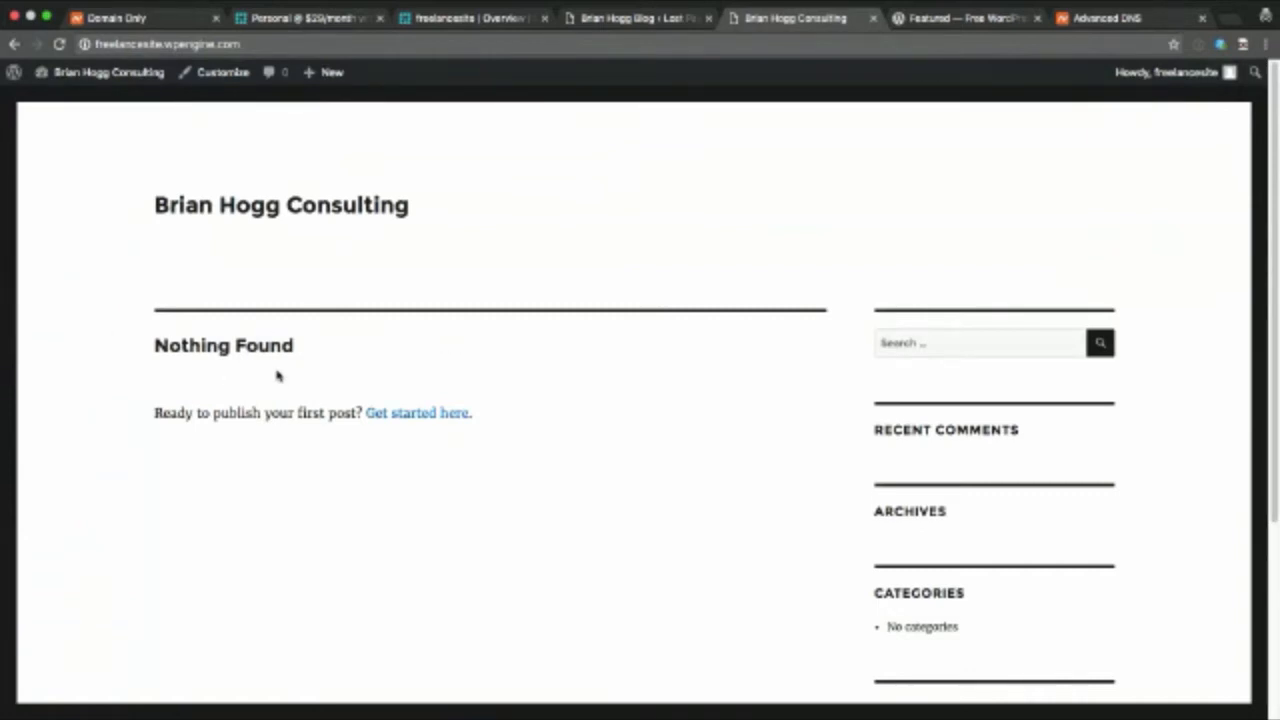
scroll(703, 408, down, 2)
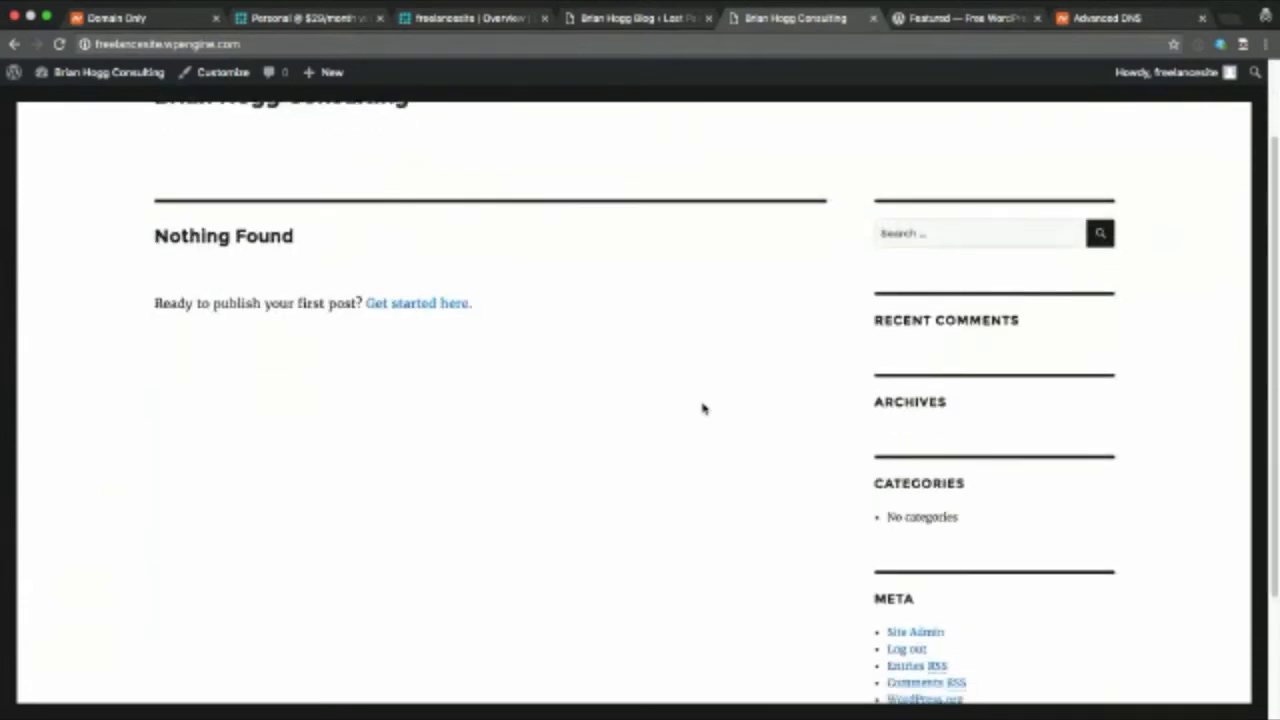
scroll(703, 408, down, 3)
scroll(703, 408, up, 5)
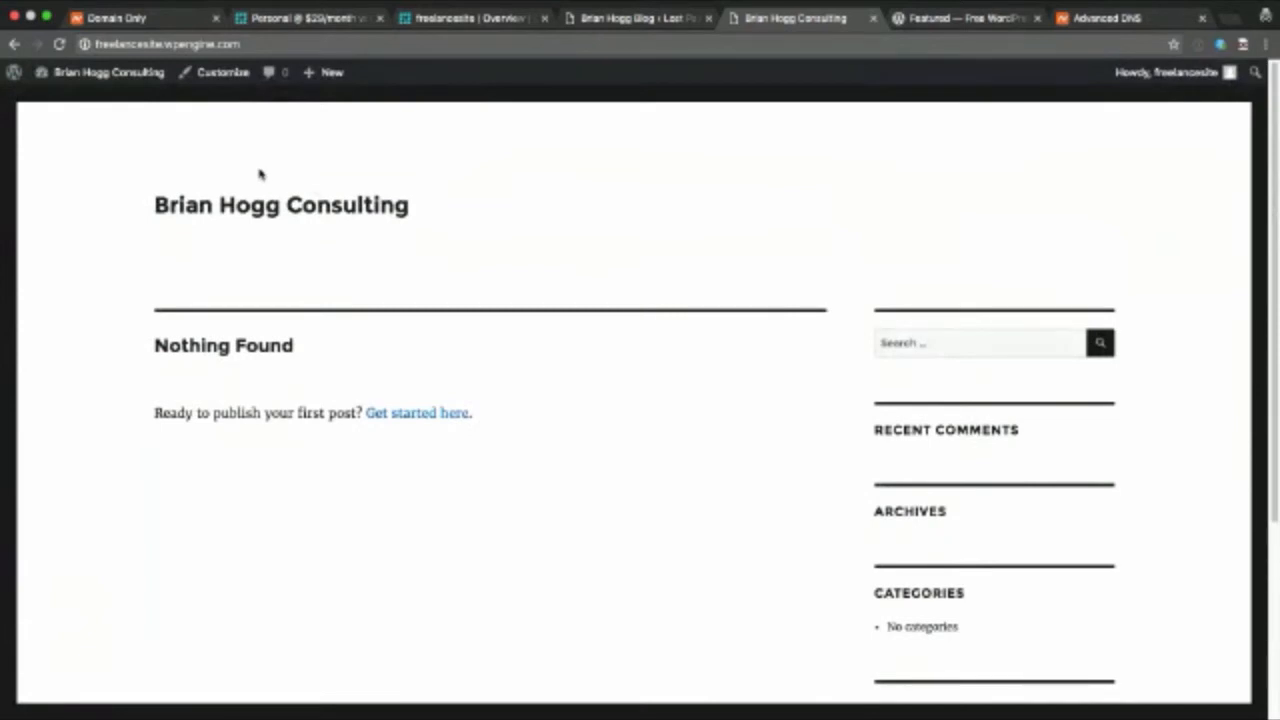
Return to the admin dashboard, open the page for adding new themes, and browse the featured themes
click(106, 80)
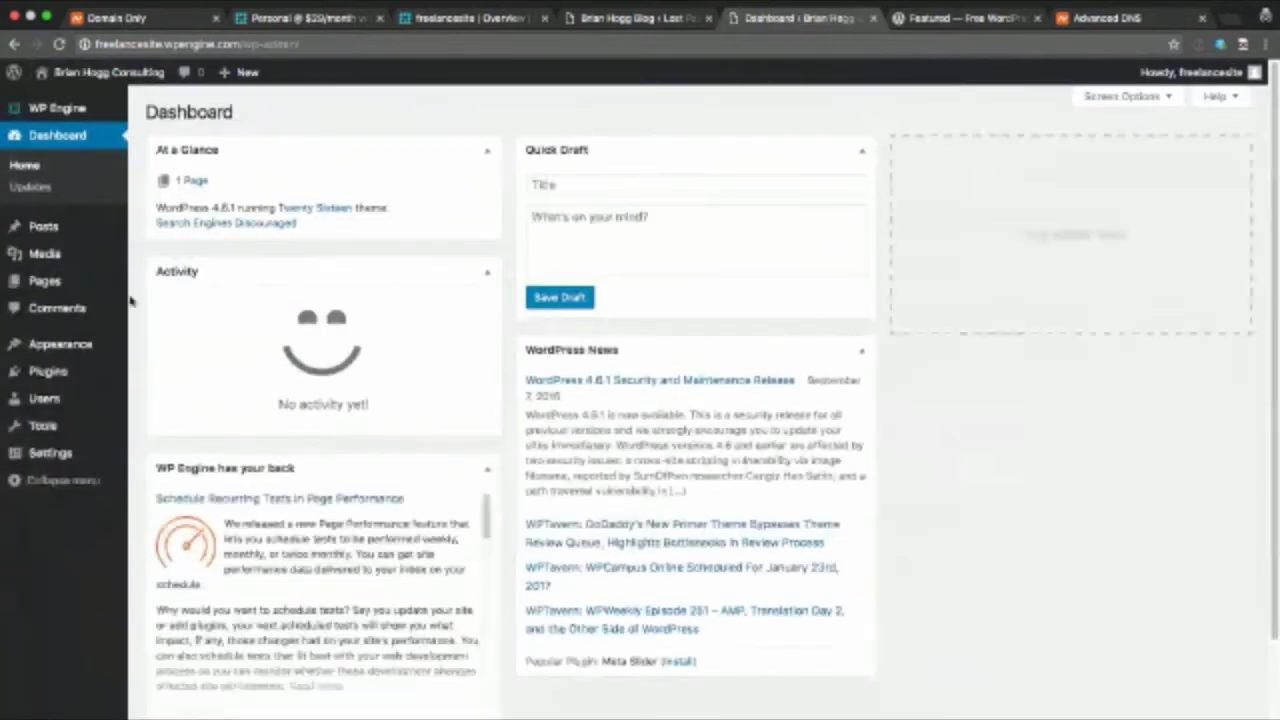
mouse_move(69, 352)
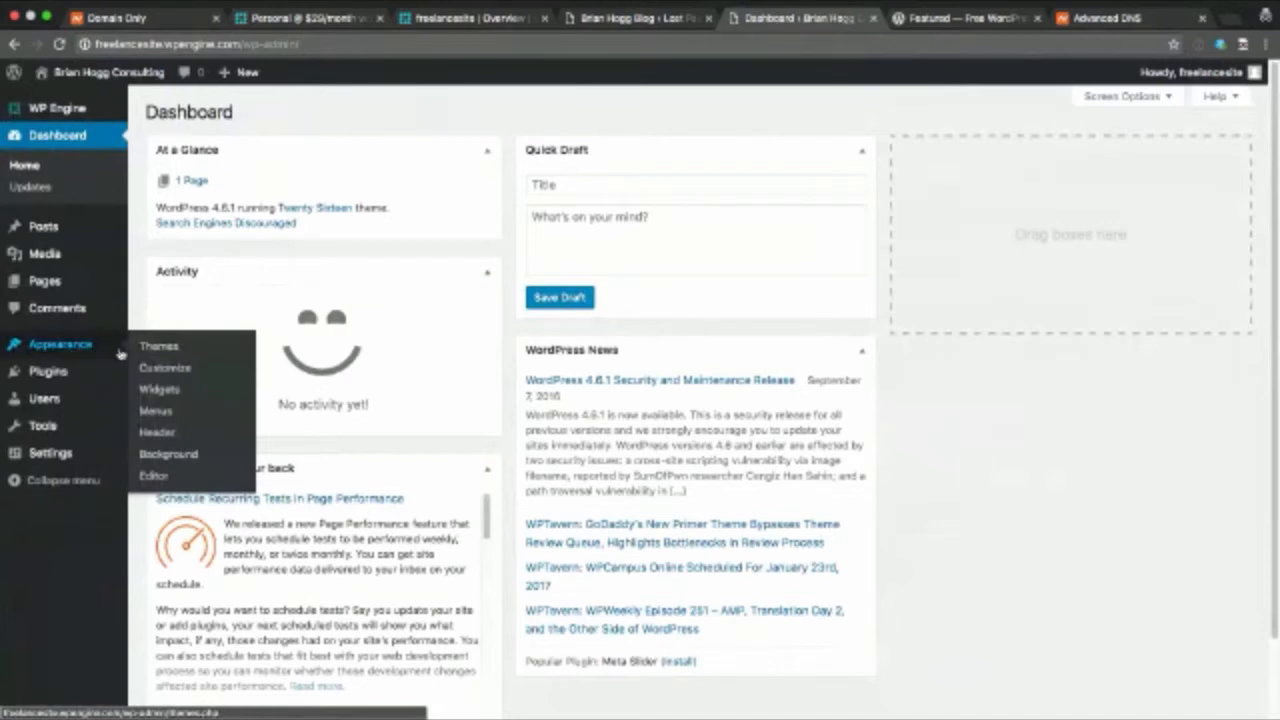
click(164, 349)
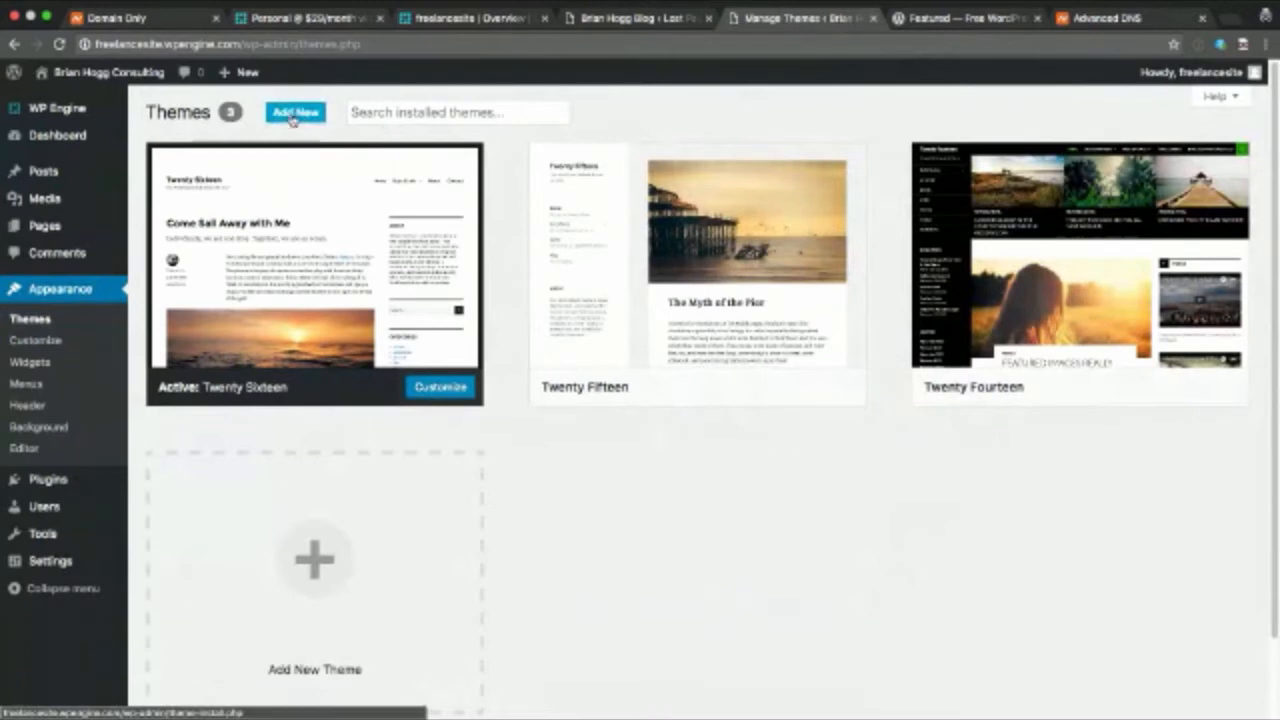
click(296, 115)
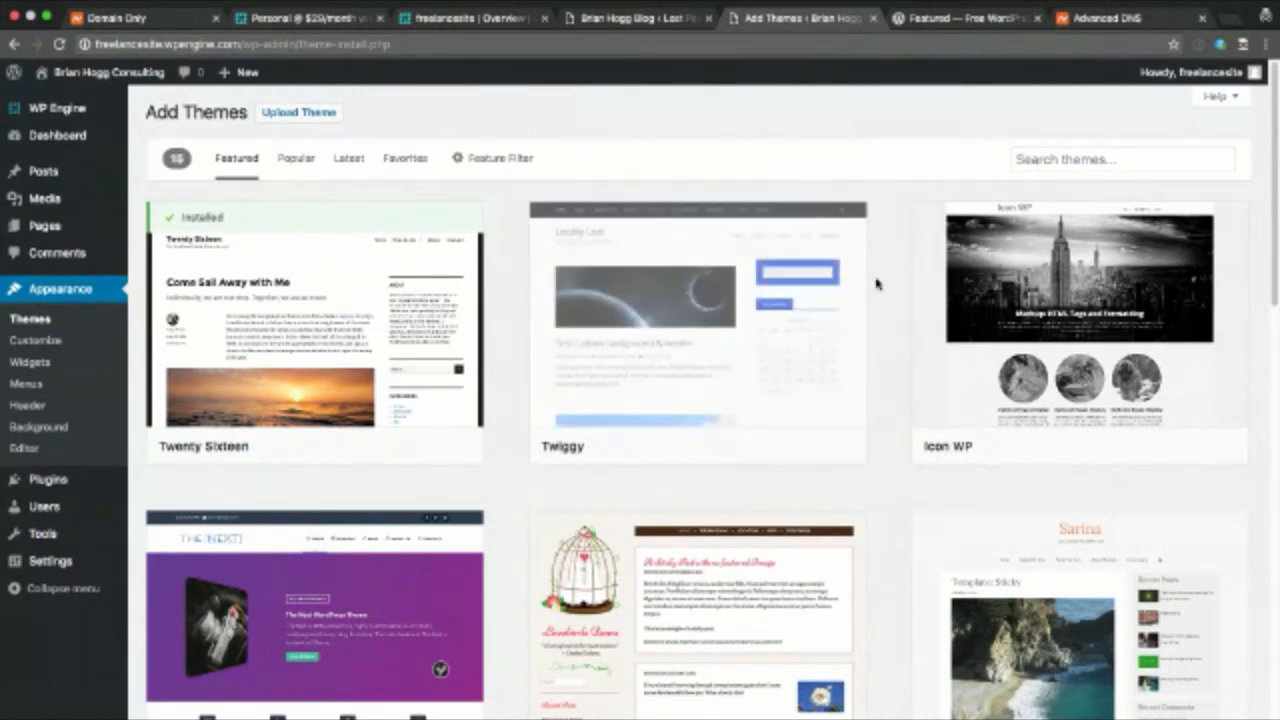
scroll(900, 288, down, 1)
scroll(900, 288, down, 3)
scroll(900, 288, up, 4)
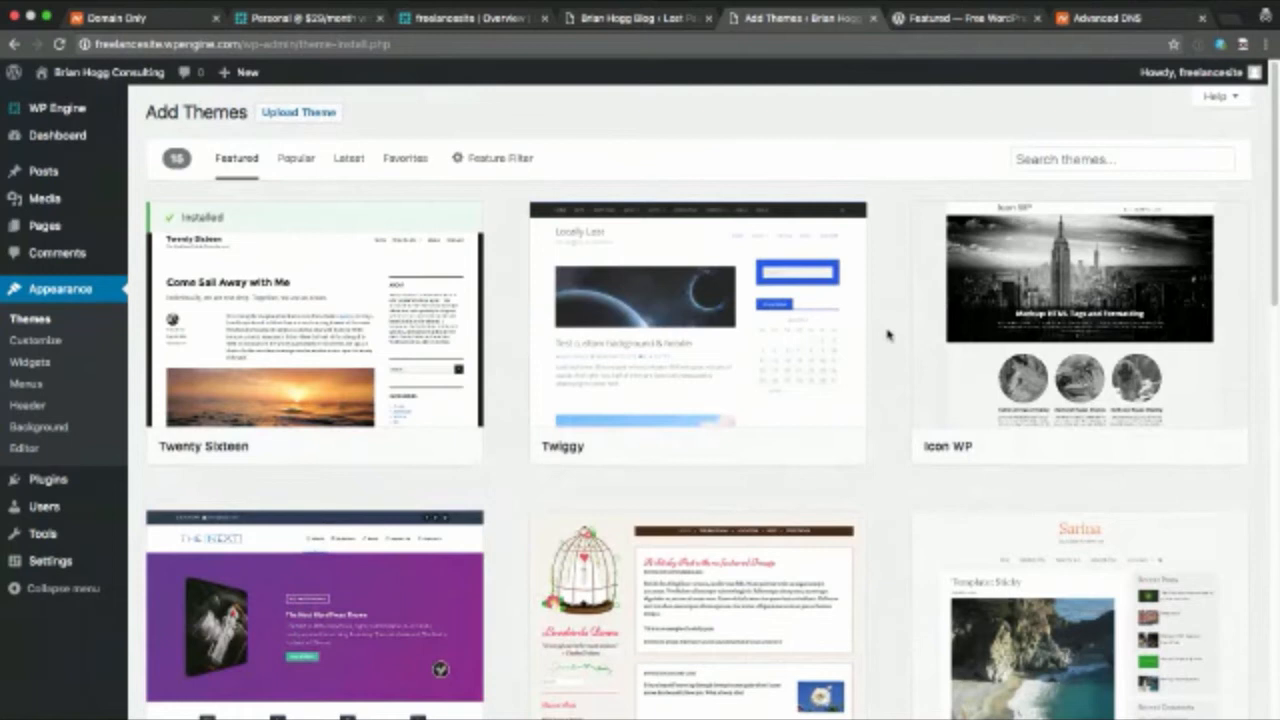
Search the available themes for "spacious"
click(1052, 160)
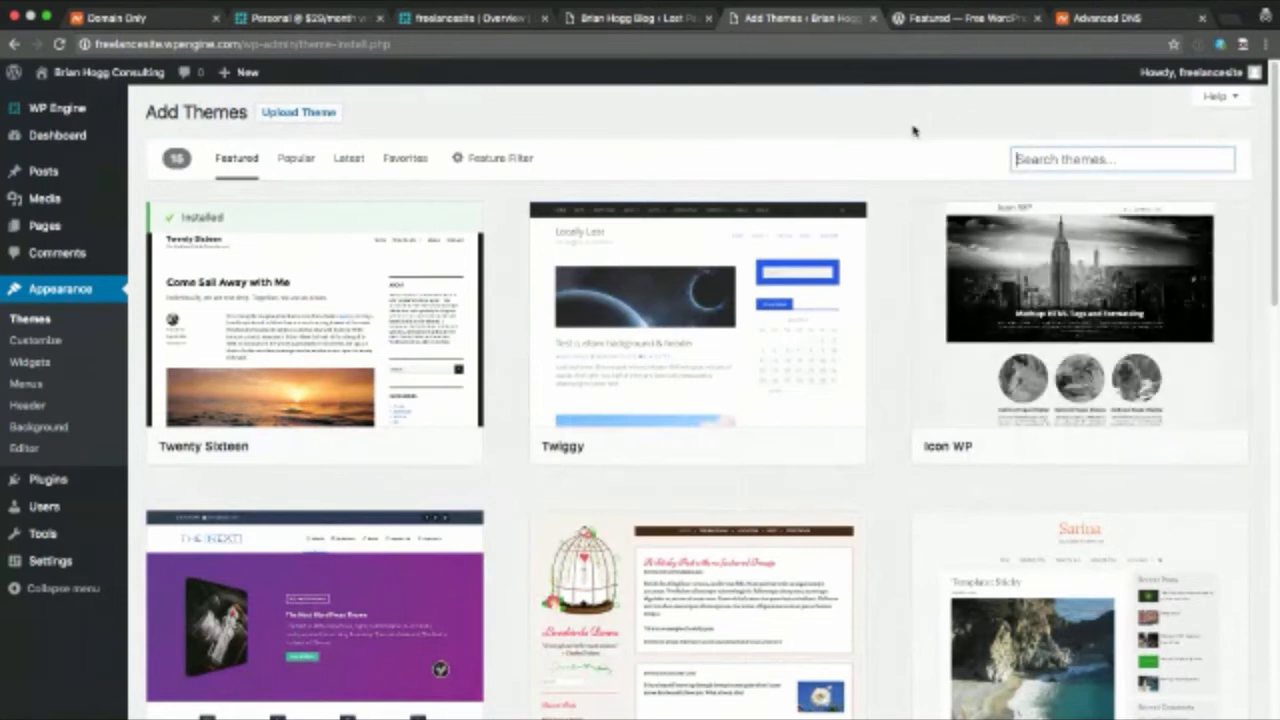
text(spa)
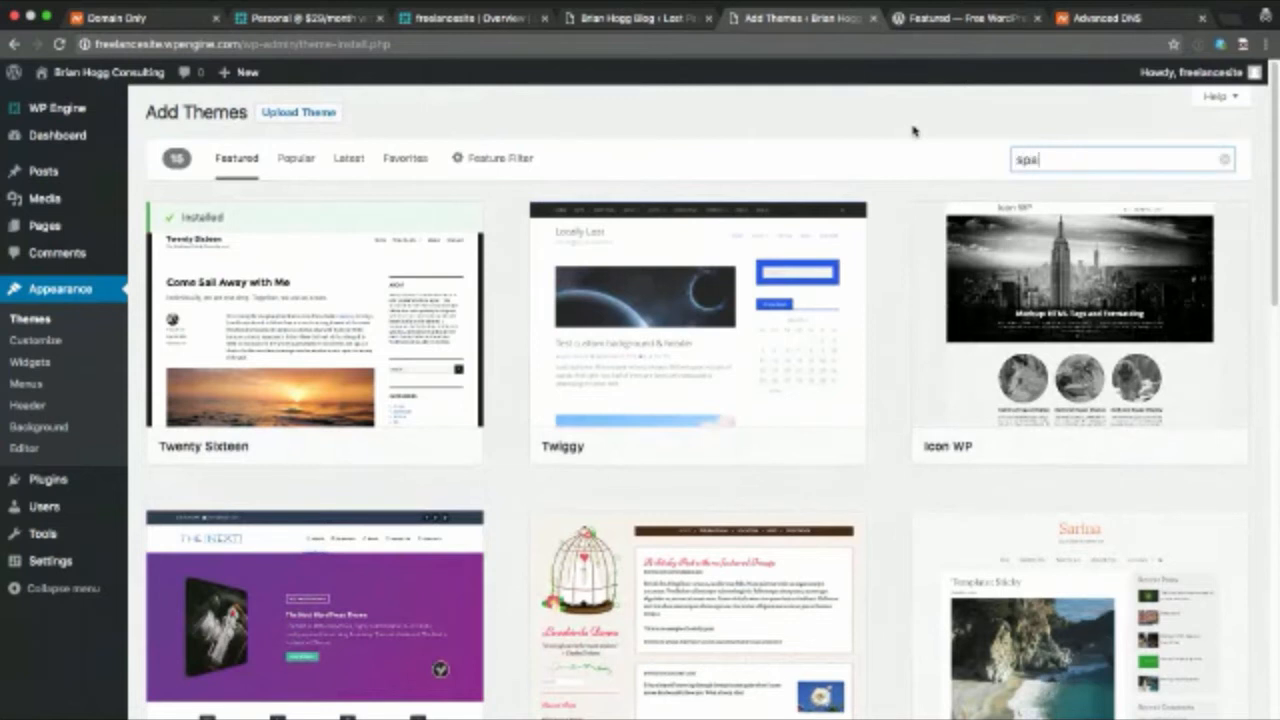
text(cio)
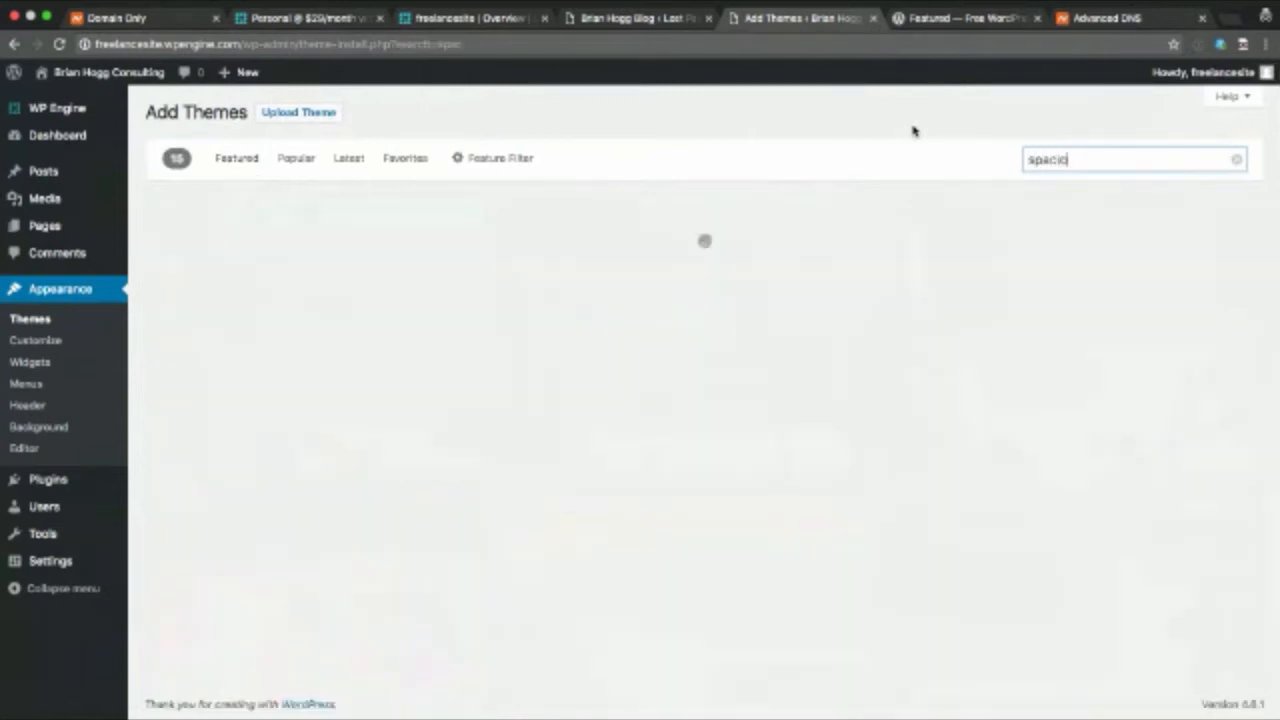
text(us)
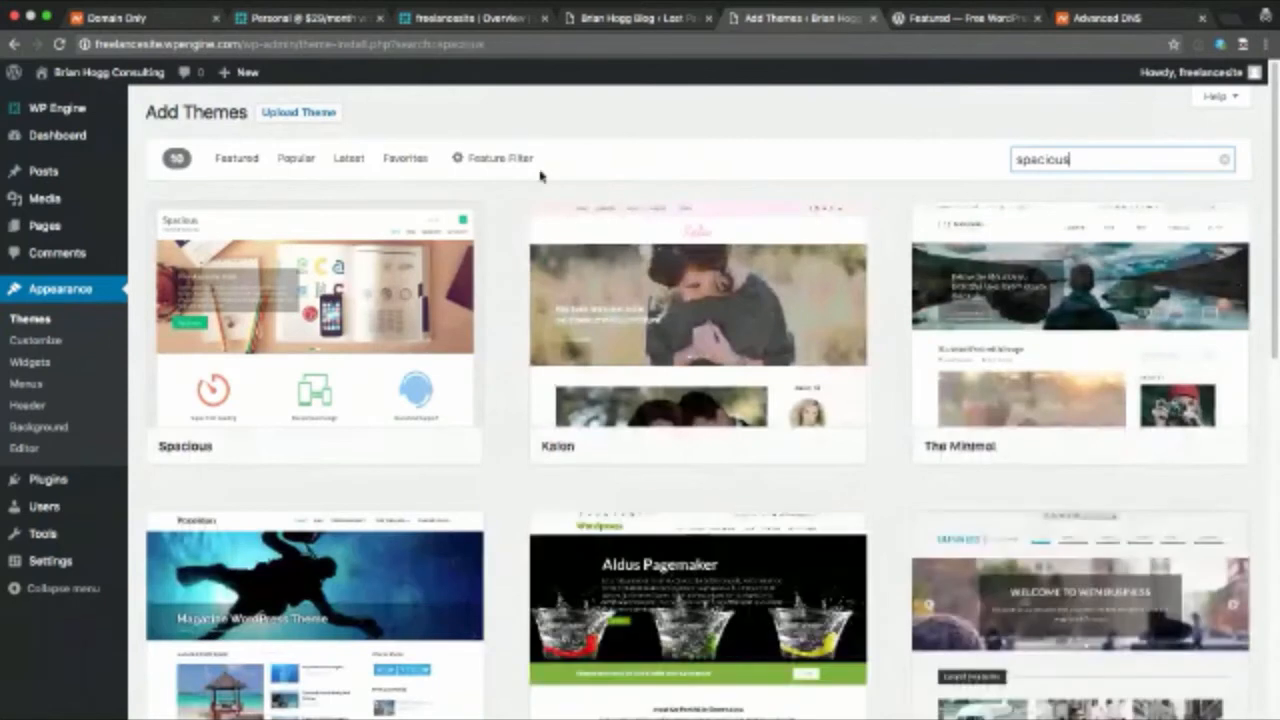
Install the Spacious theme and activate it on the site
mouse_move(266, 334)
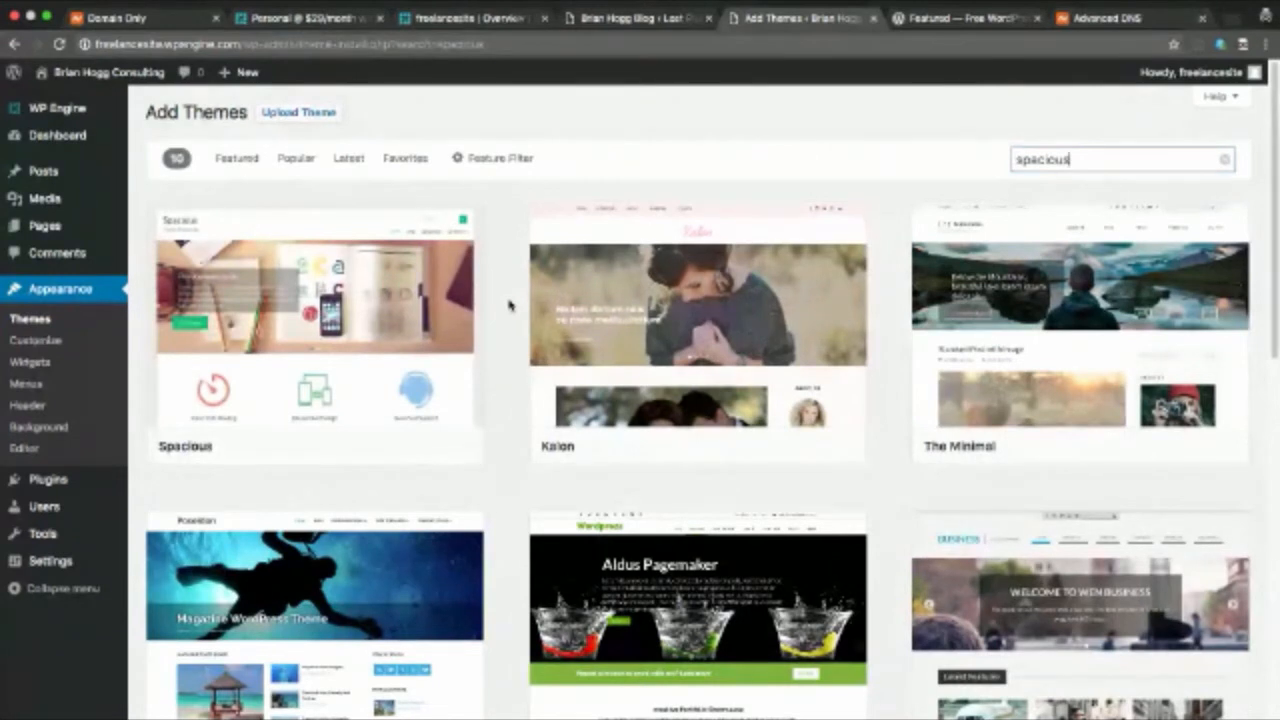
mouse_move(386, 405)
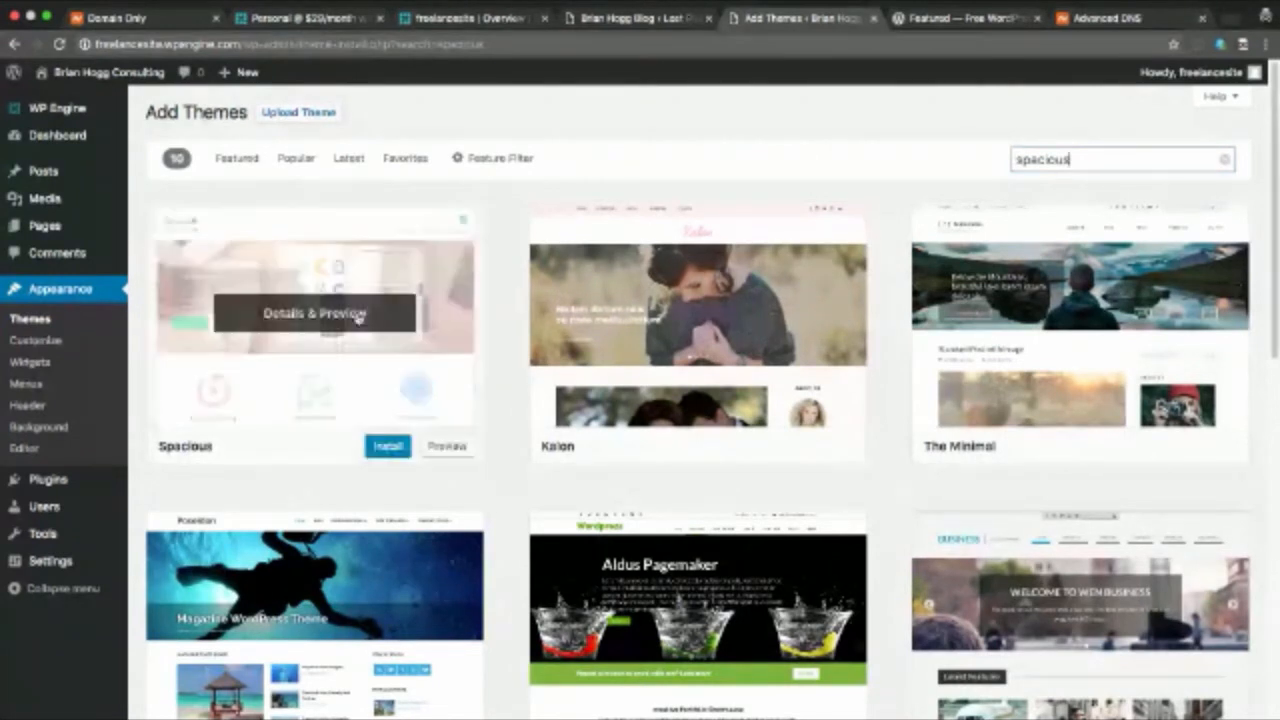
click(388, 448)
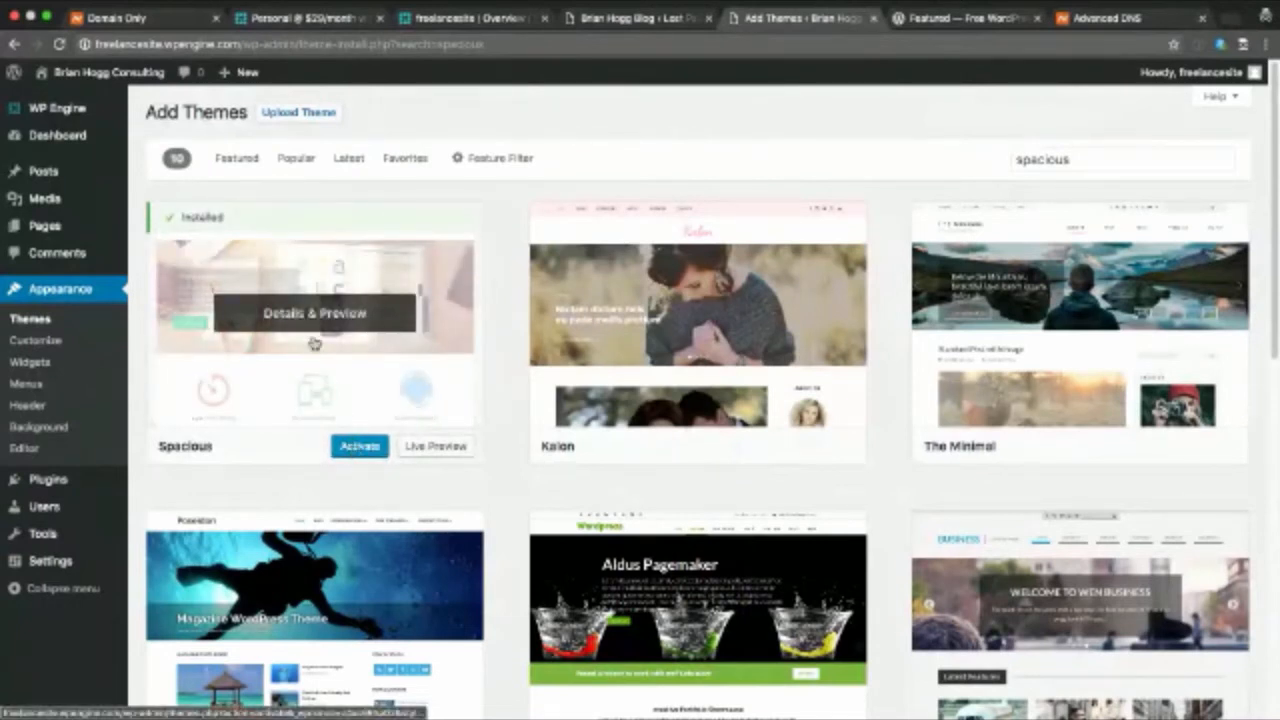
click(358, 448)
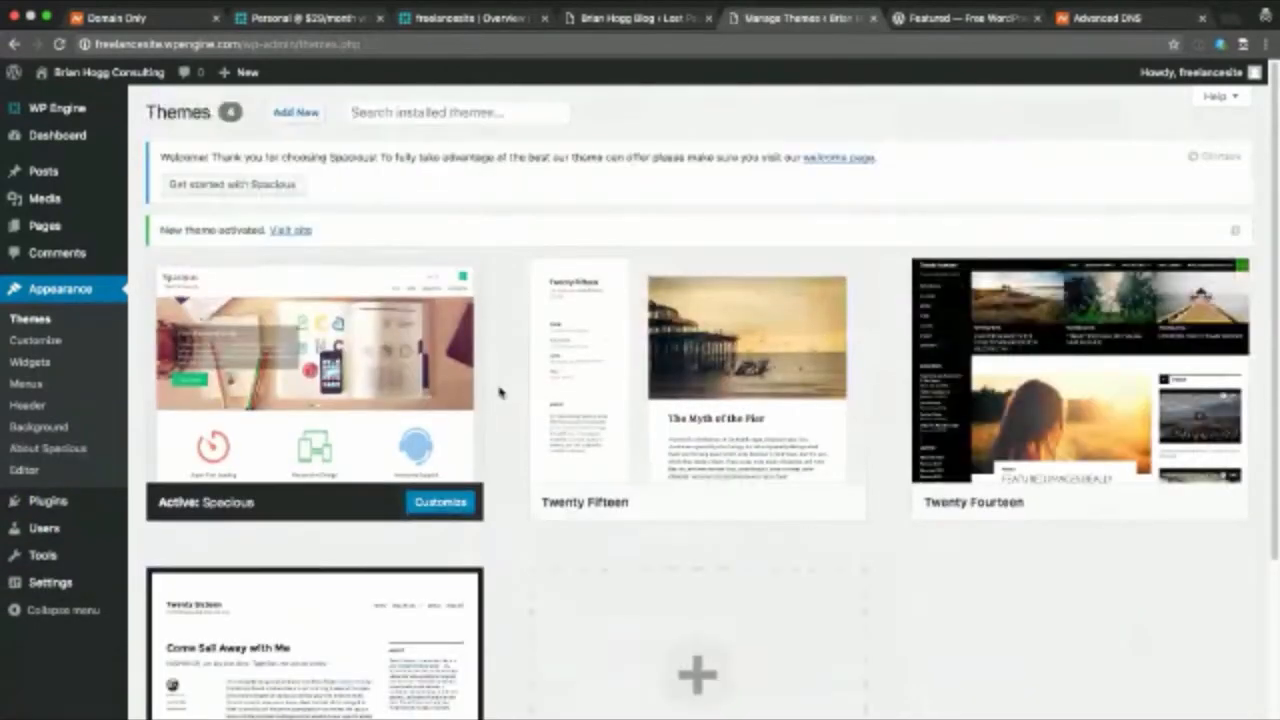
Preview the Twiggy theme among the themes available to add, and open its page in the WordPress.org theme directory
click(294, 113)
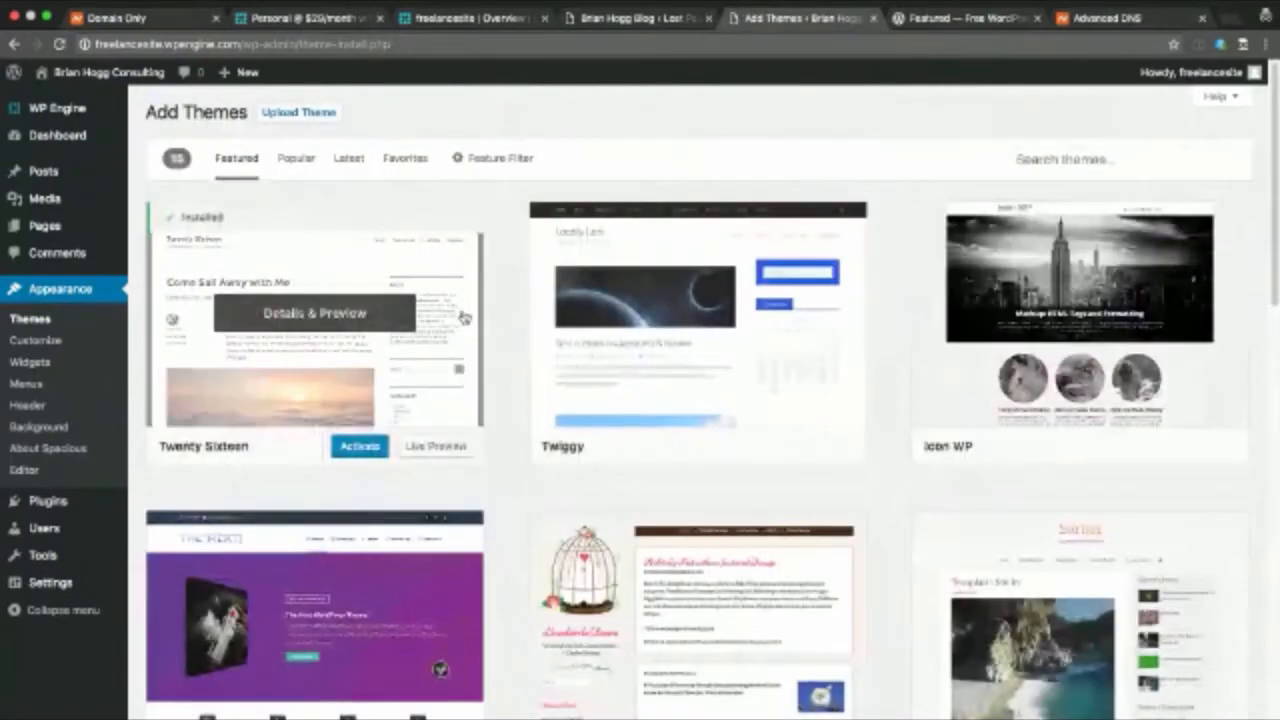
click(708, 313)
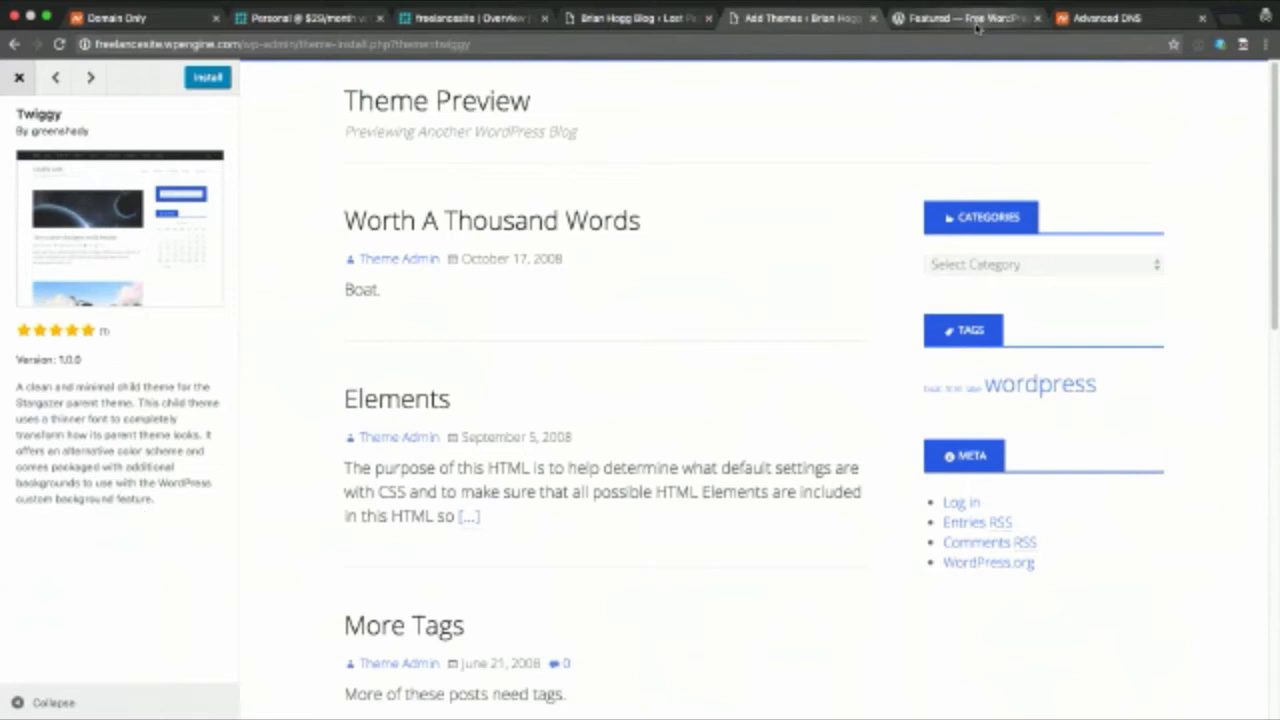
click(930, 23)
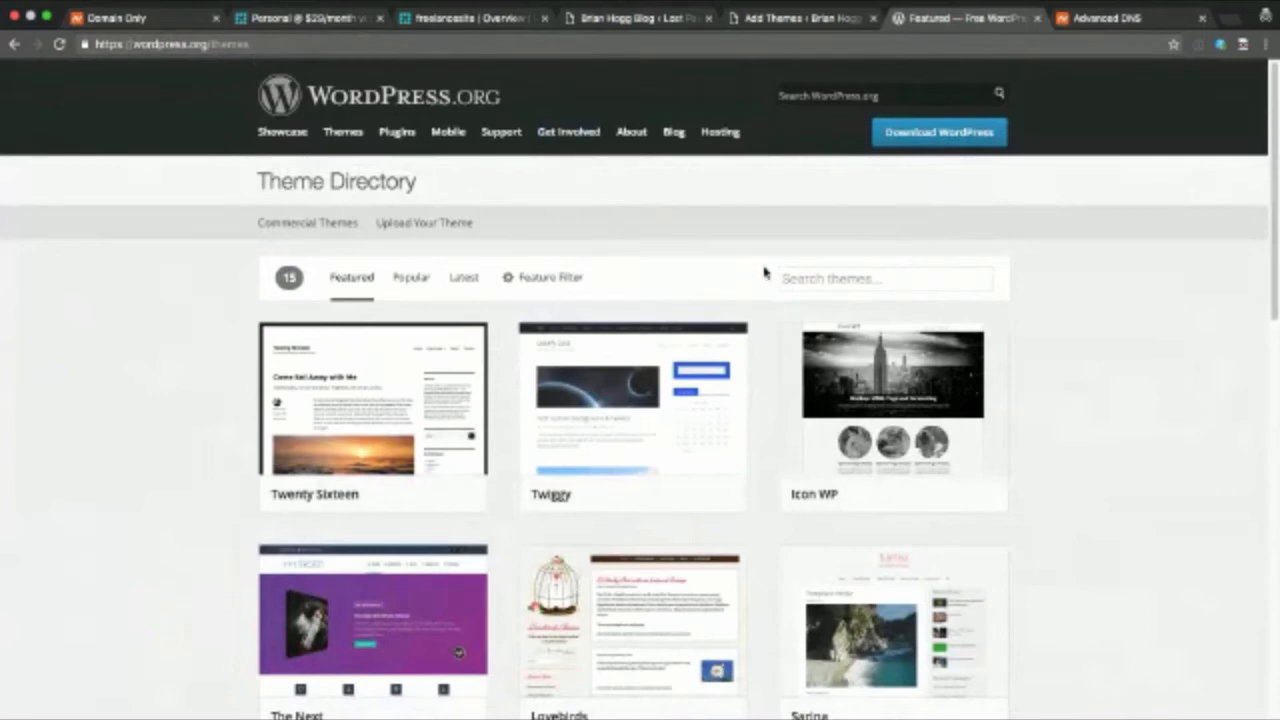
mouse_move(600, 440)
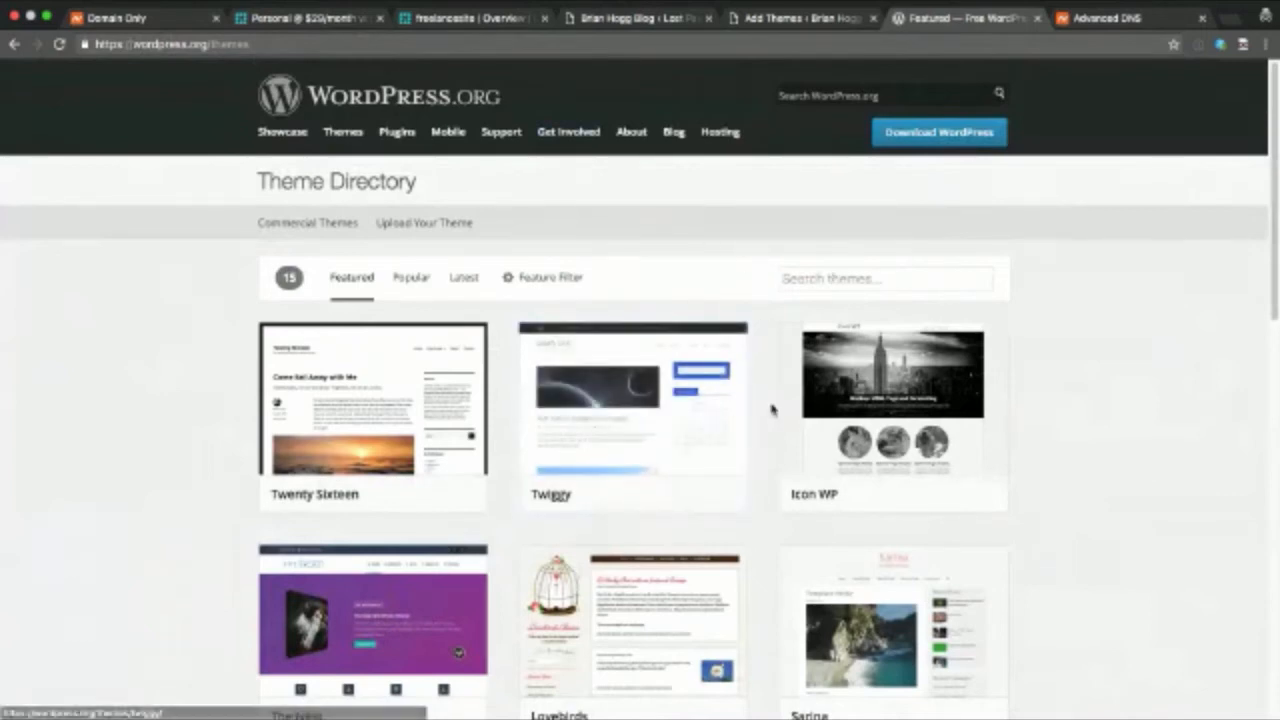
scroll(771, 409, down, 3)
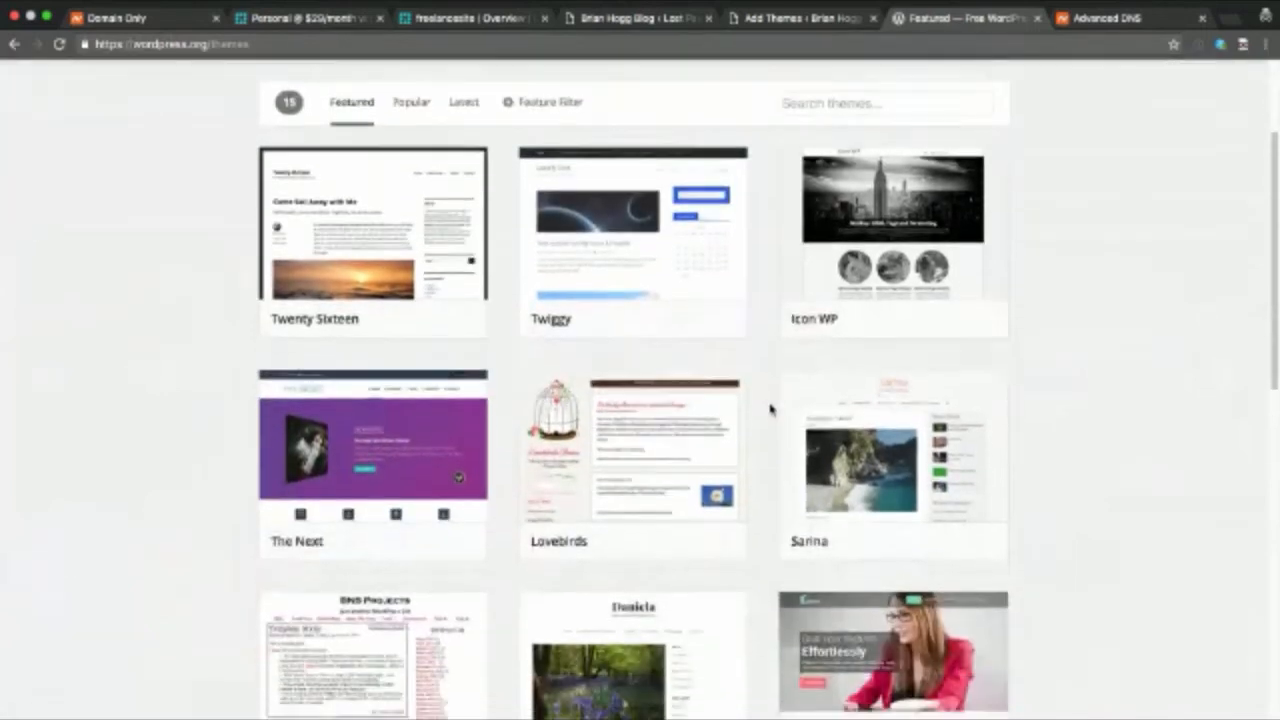
click(632, 222)
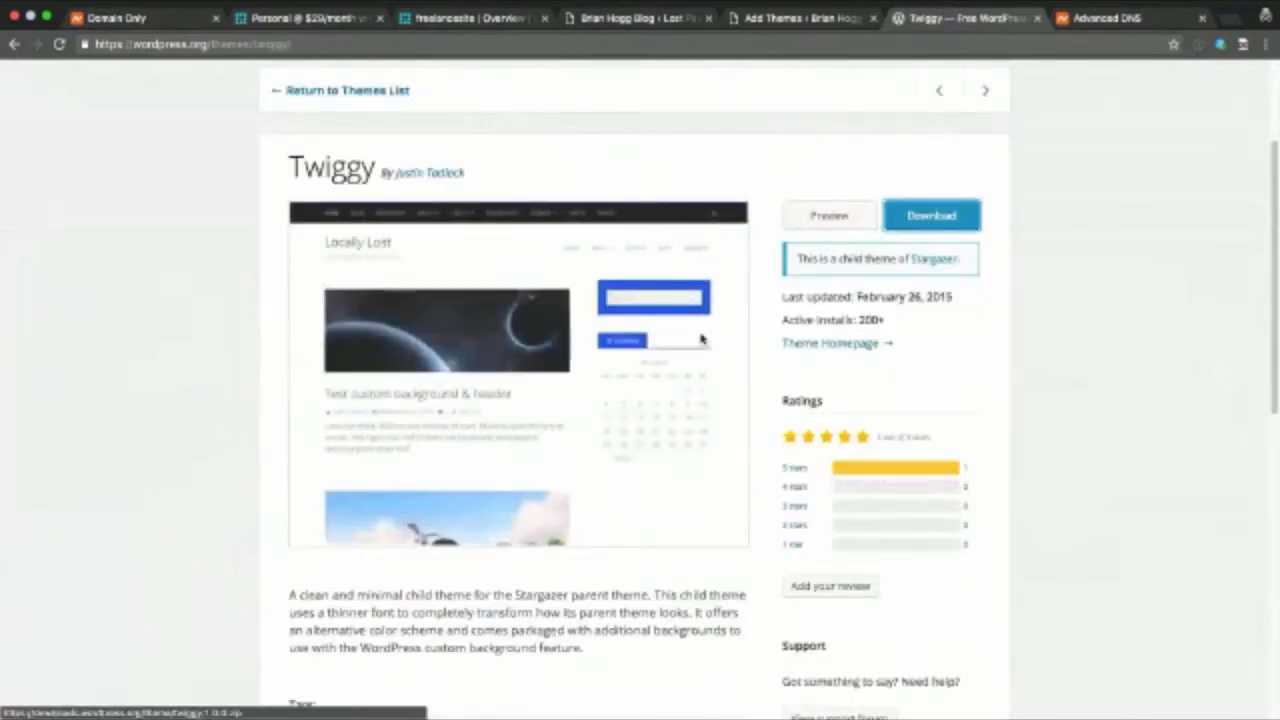
Examine Twiggy's last update, active installs, ratings, description and downloads-per-day chart
drag(860, 320, 877, 320)
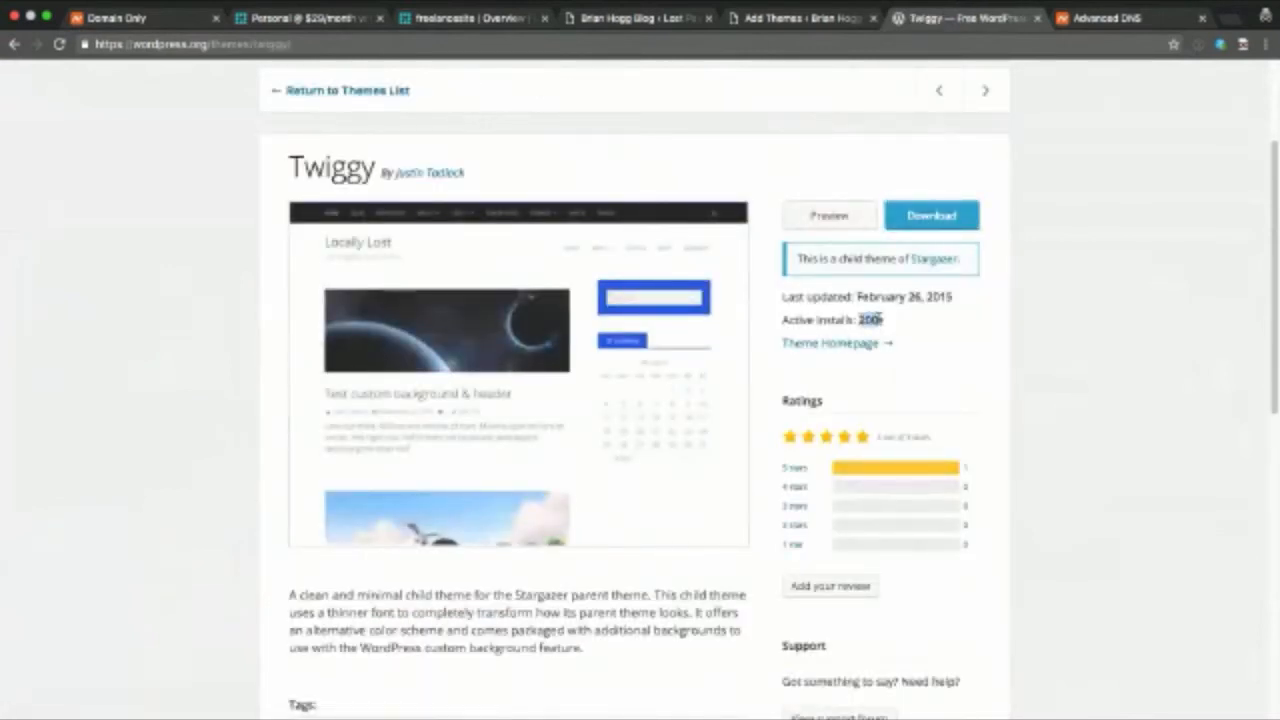
click(933, 334)
scroll(965, 305, down, 1)
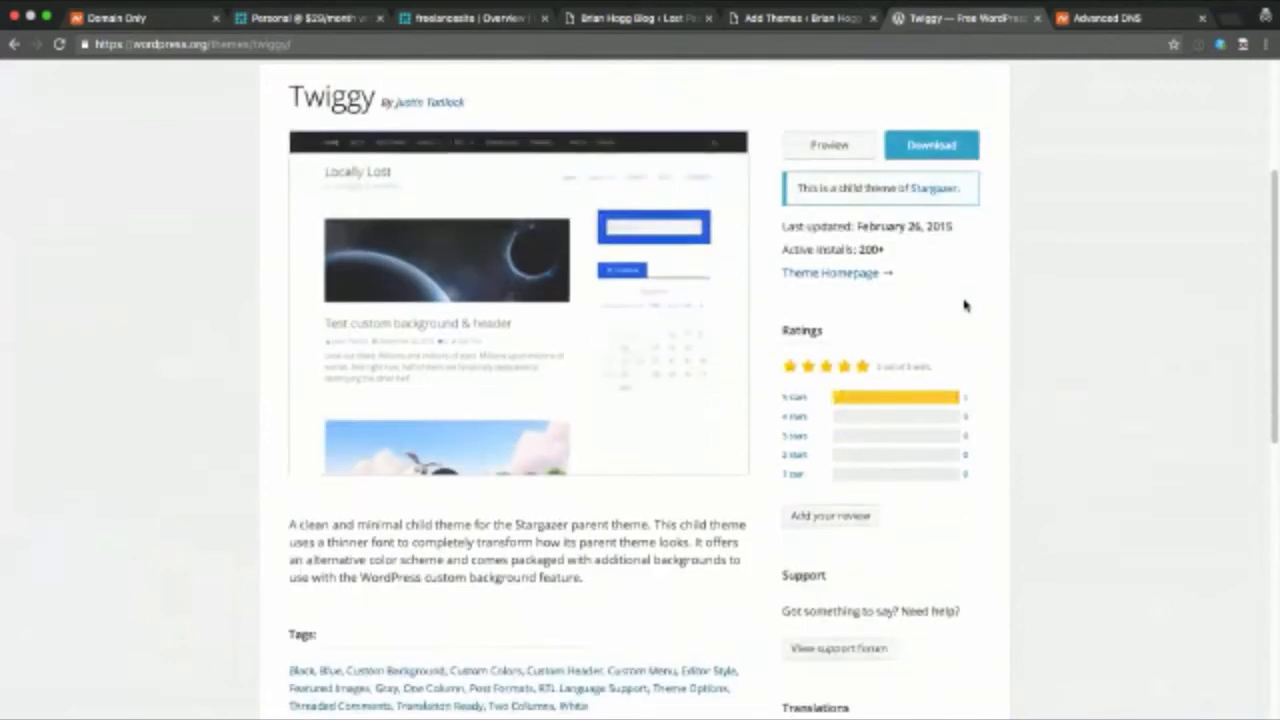
scroll(965, 305, down, 1)
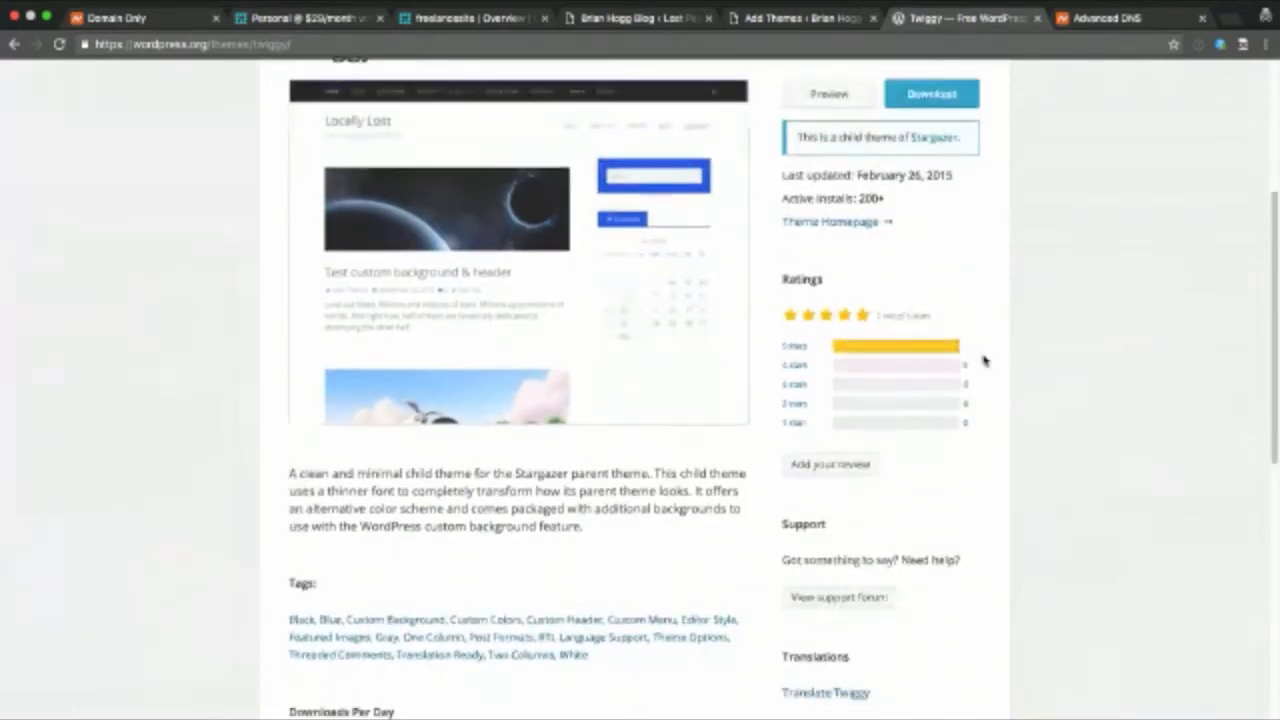
scroll(983, 357, down, 1)
scroll(987, 370, down, 5)
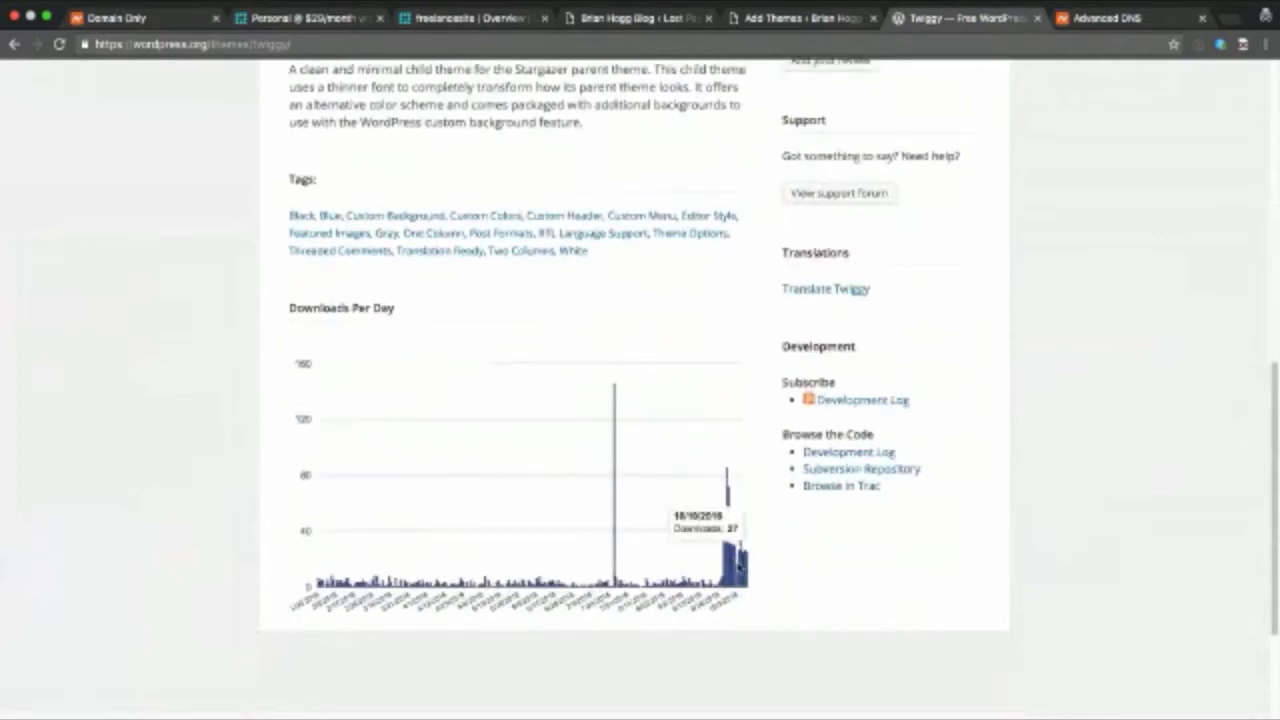
scroll(905, 507, up, 1)
scroll(905, 507, up, 5)
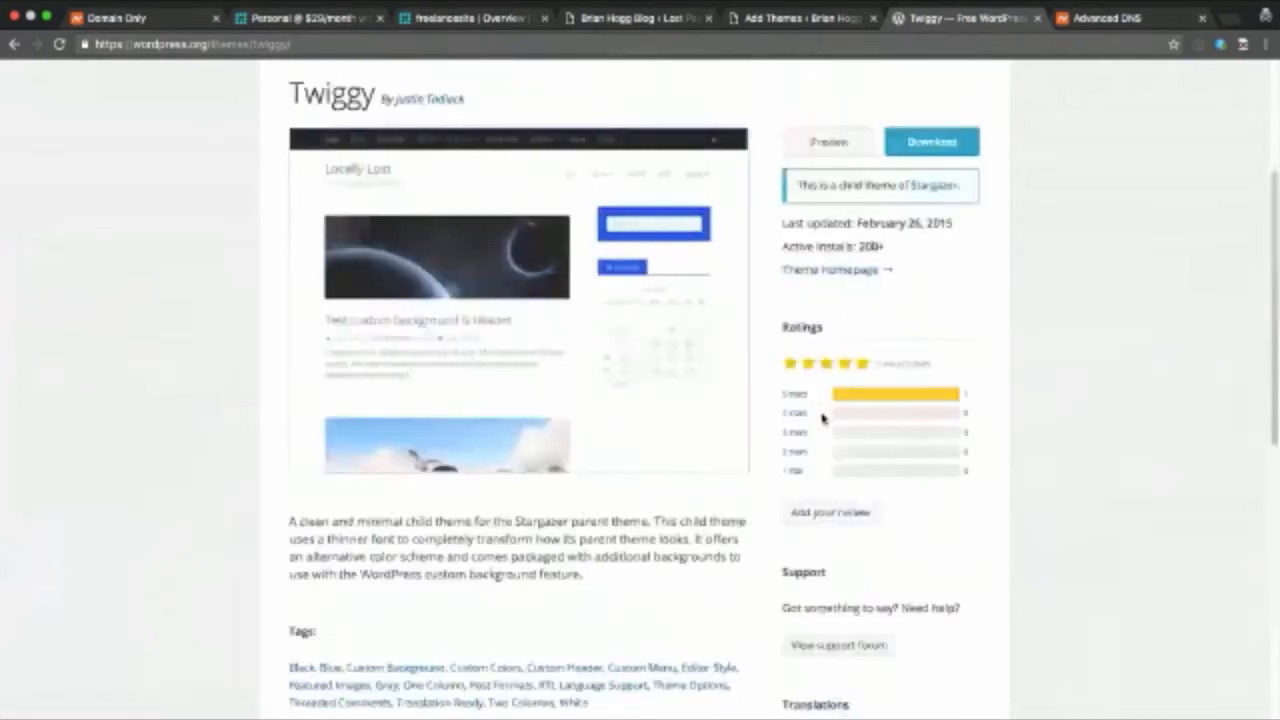
scroll(757, 213, up, 1)
scroll(760, 183, up, 2)
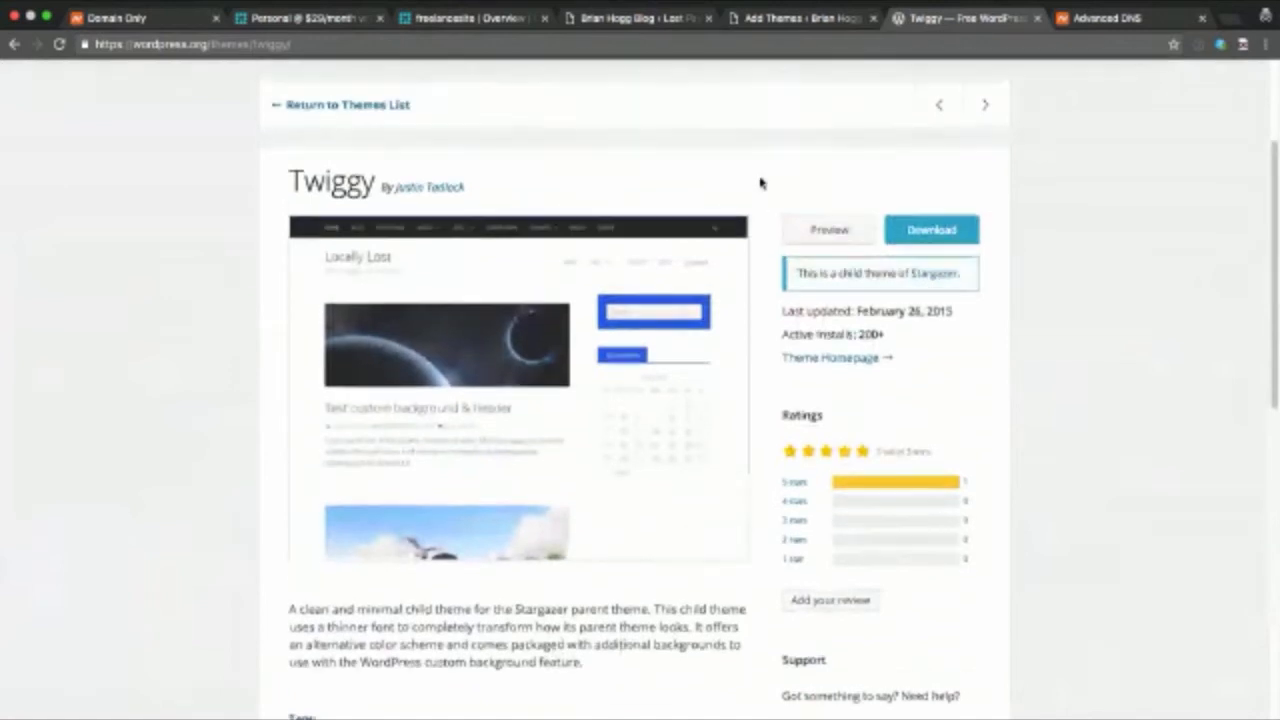
scroll(760, 183, down, 1)
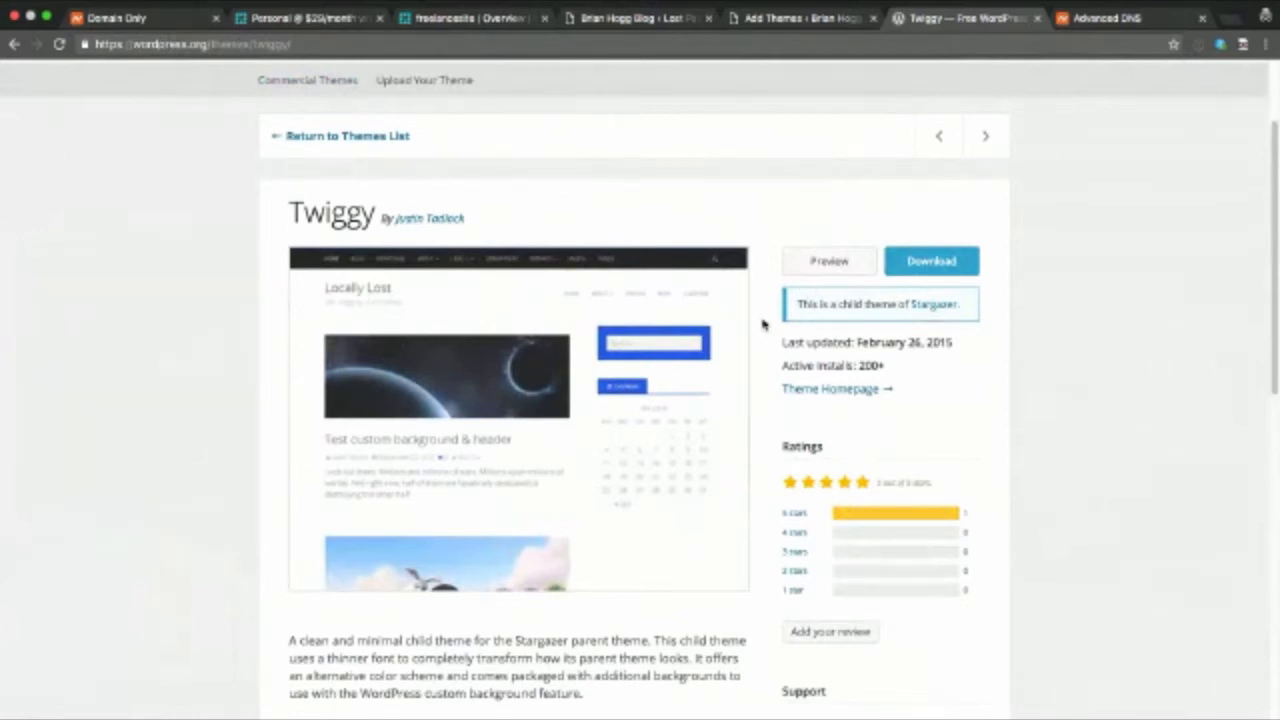
Return to the site's installed themes in the admin dashboard and delete the Twenty Fifteen theme
click(787, 22)
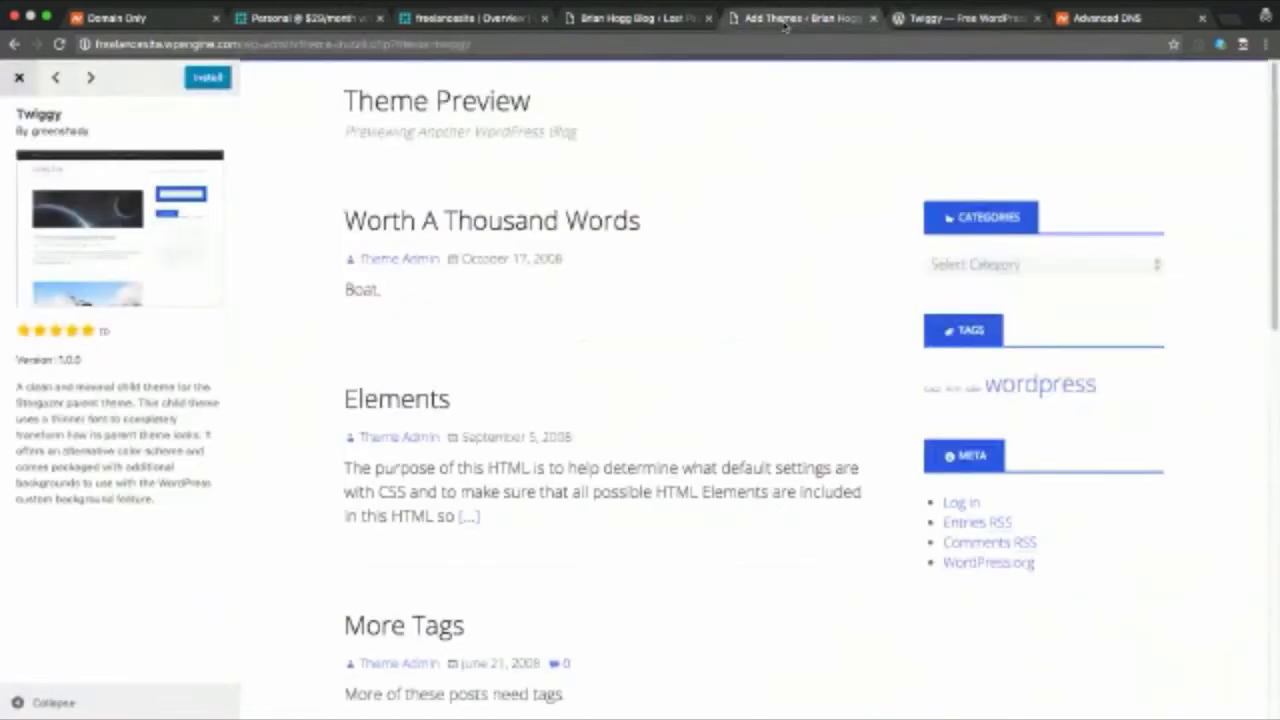
click(19, 78)
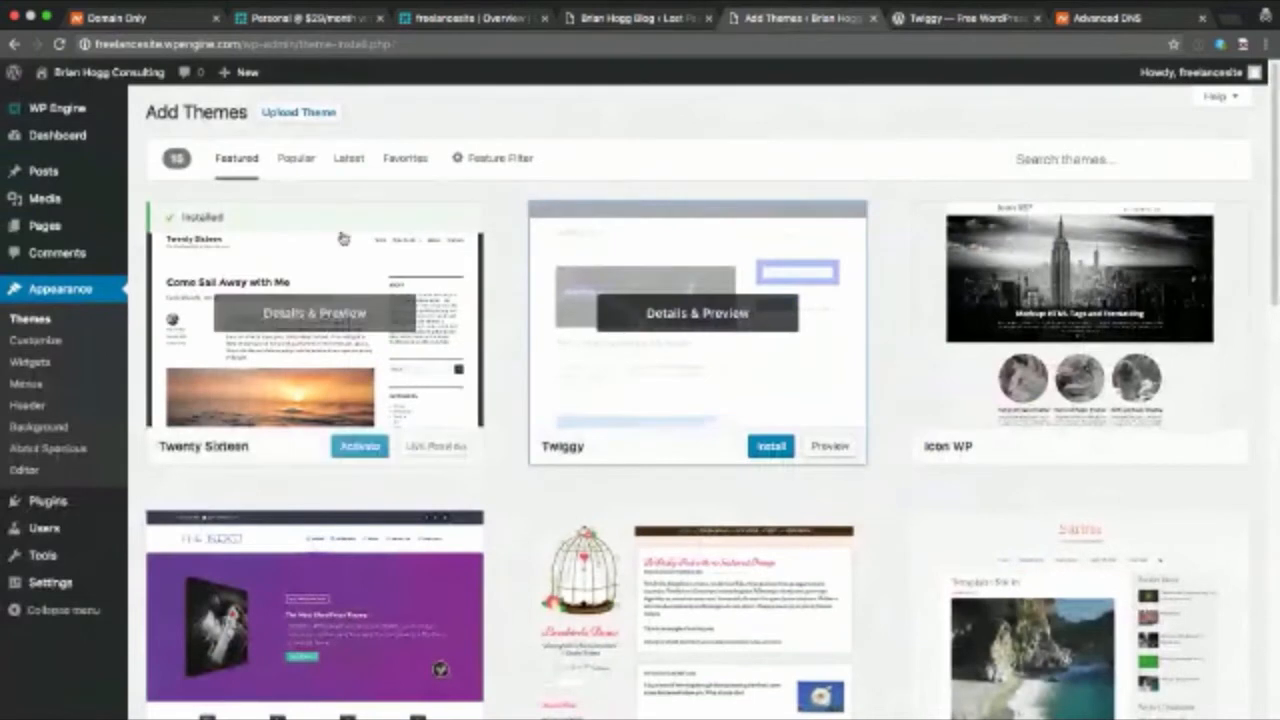
click(35, 320)
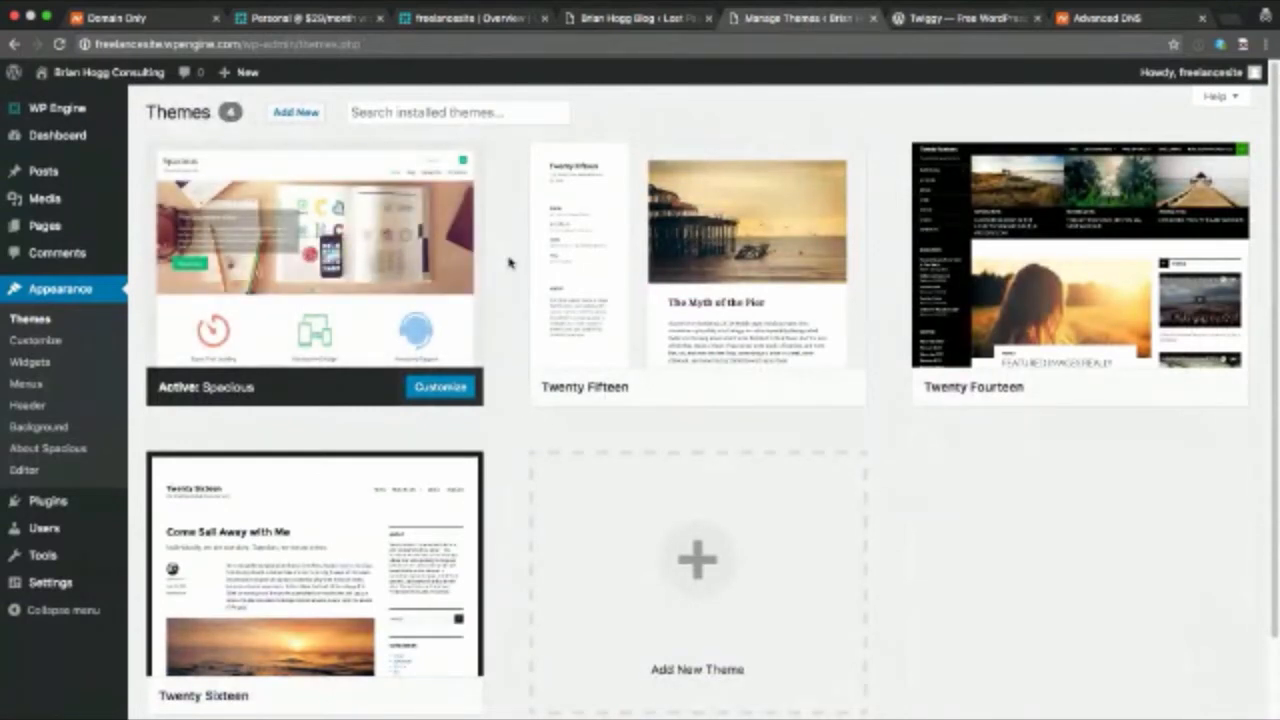
mouse_move(702, 264)
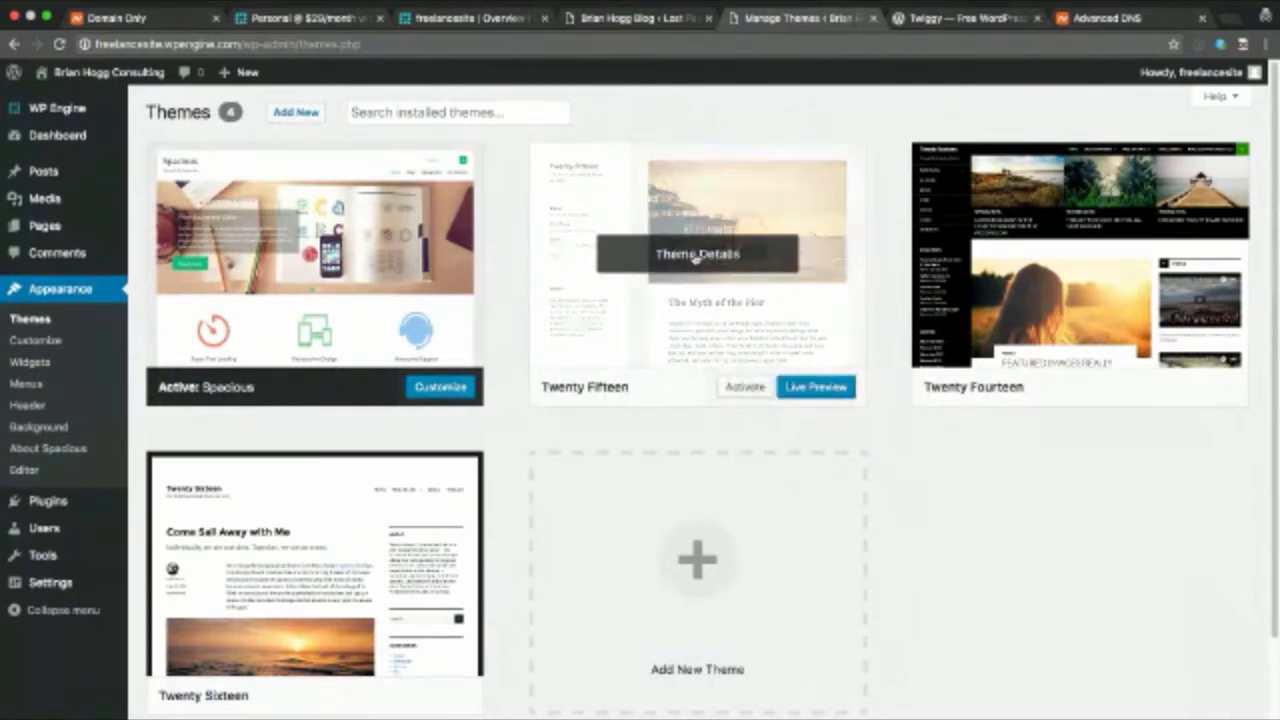
click(655, 256)
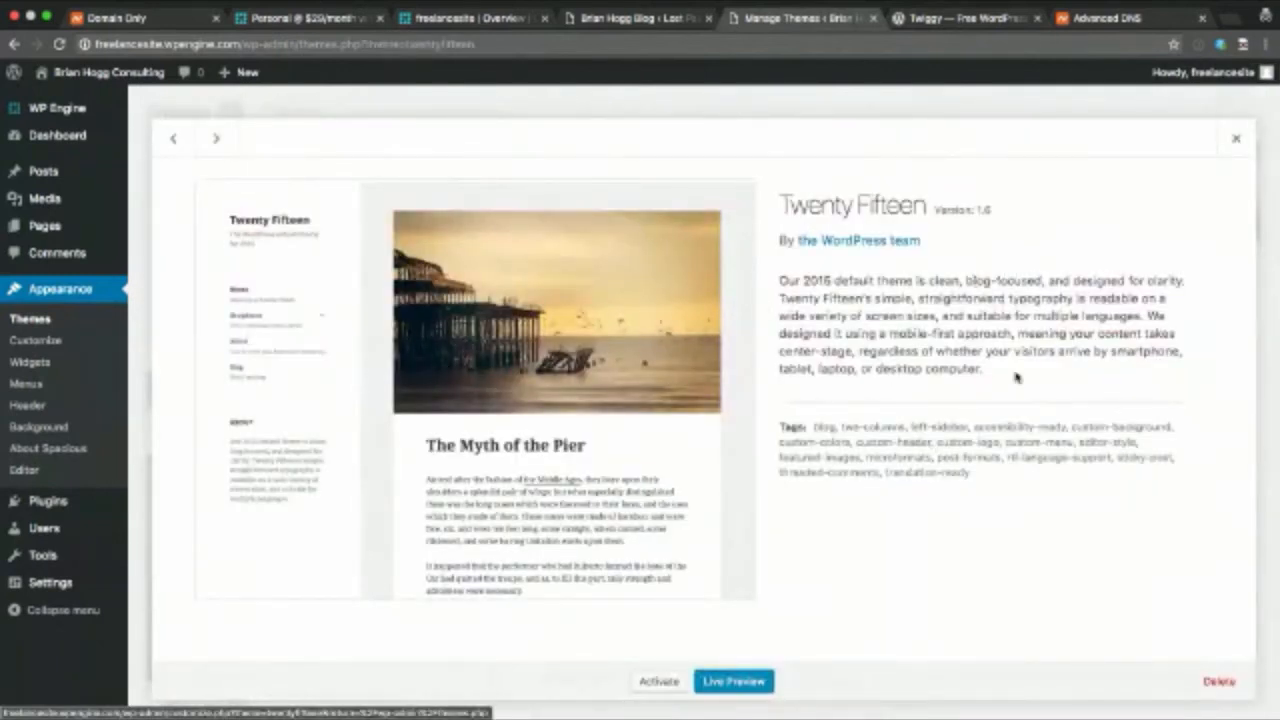
click(1222, 681)
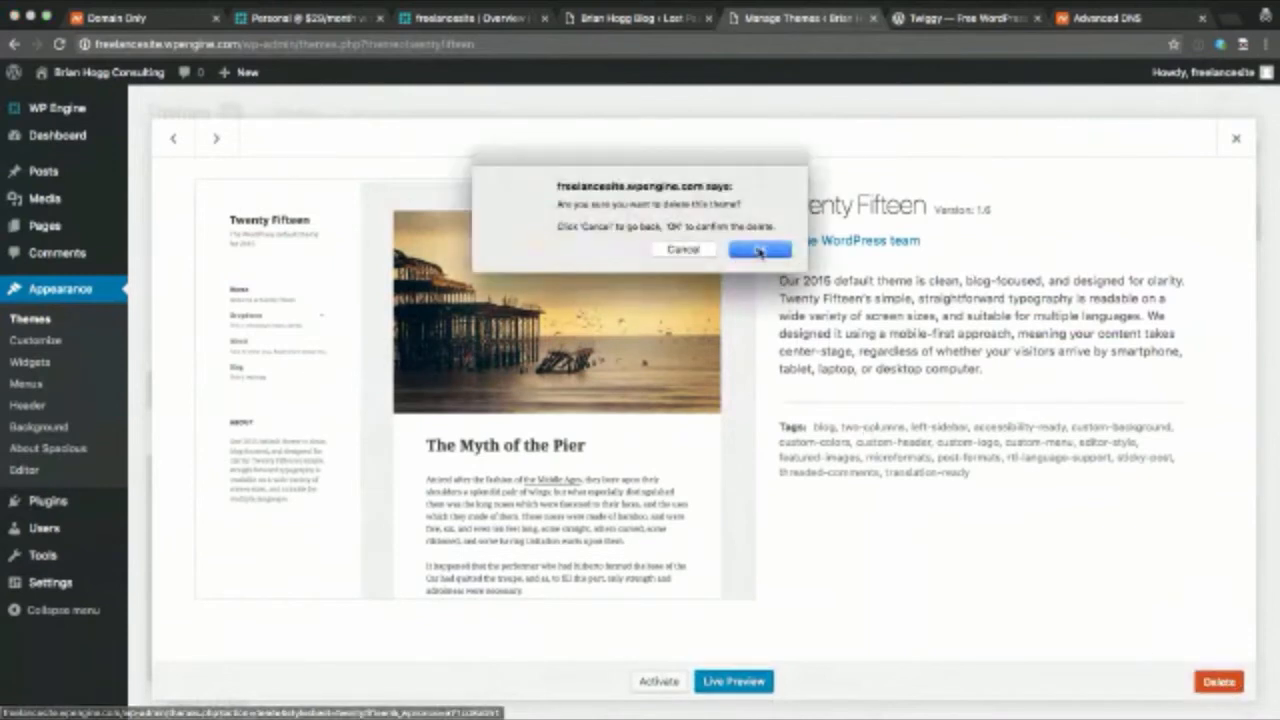
click(758, 250)
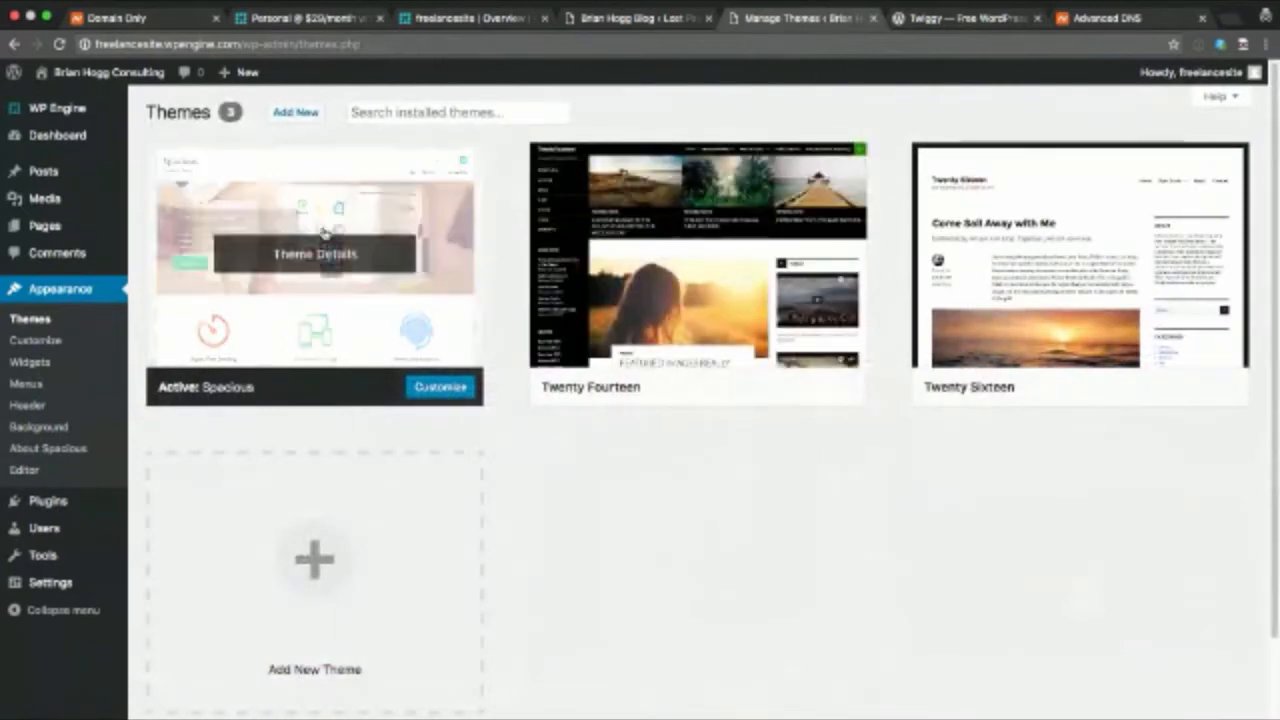
Delete the Twenty Fourteen and Twenty Sixteen themes from the installed themes
click(690, 365)
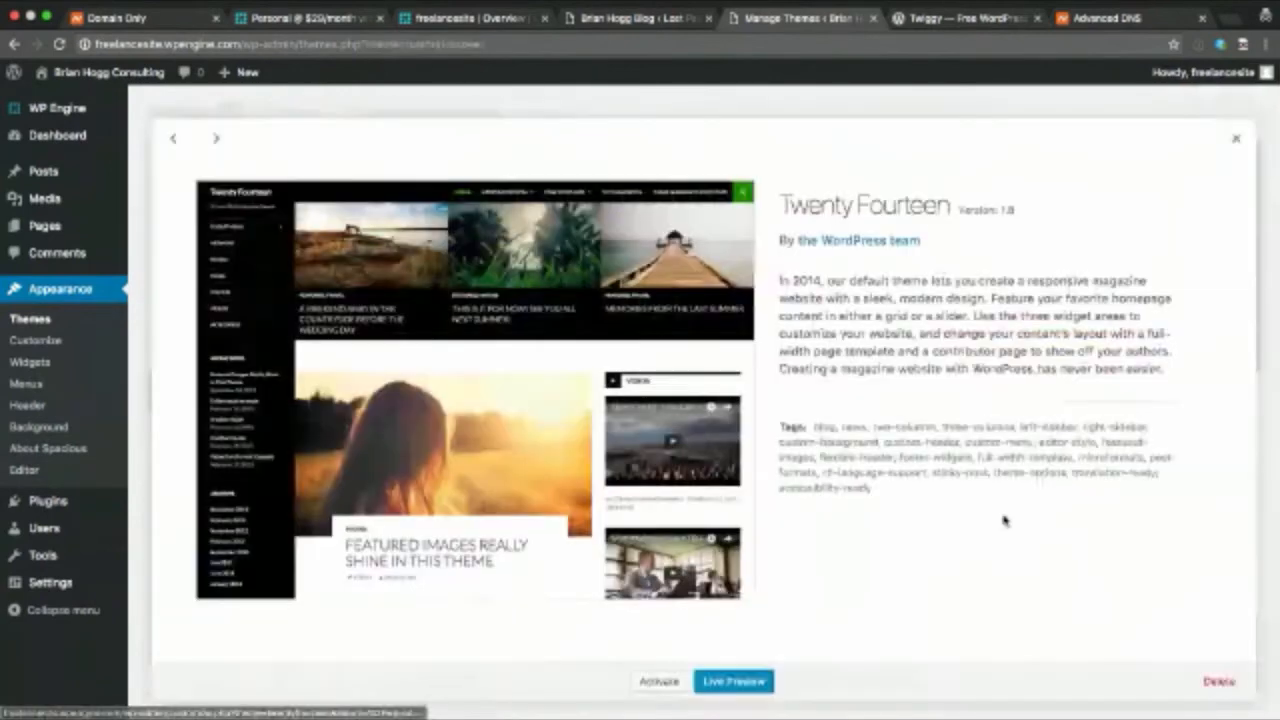
click(1219, 681)
key(Return)
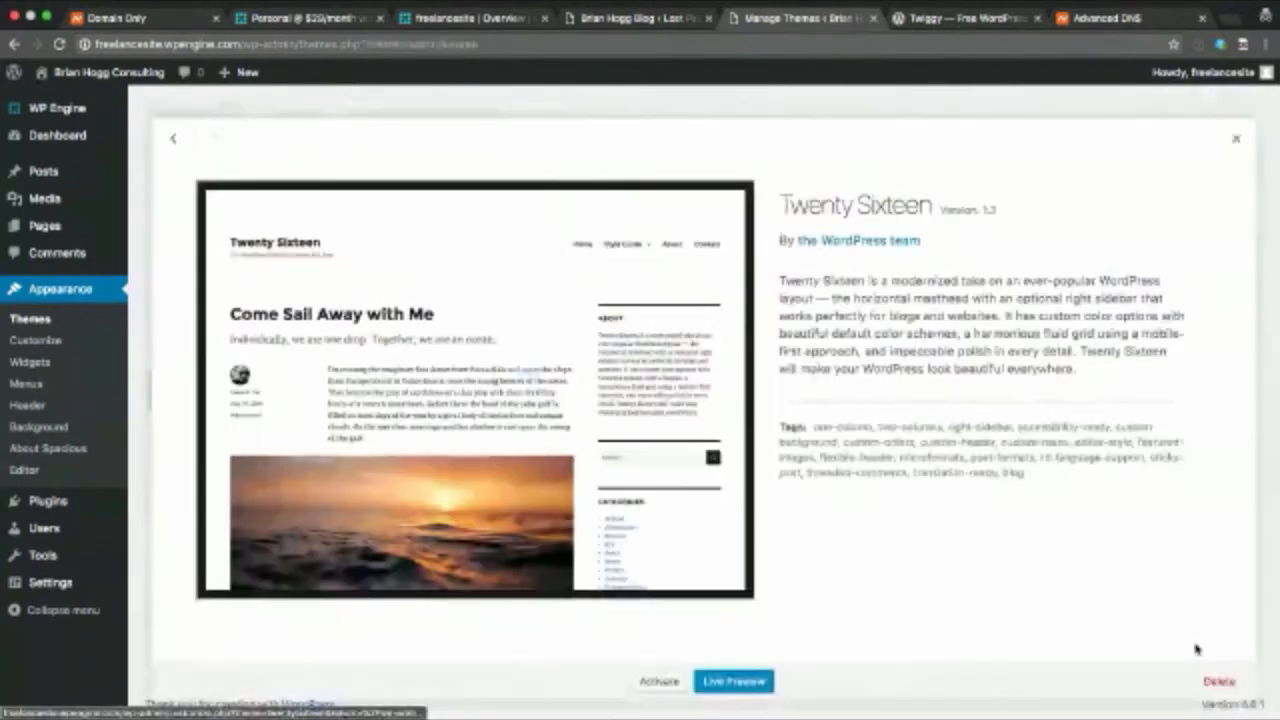
click(1219, 681)
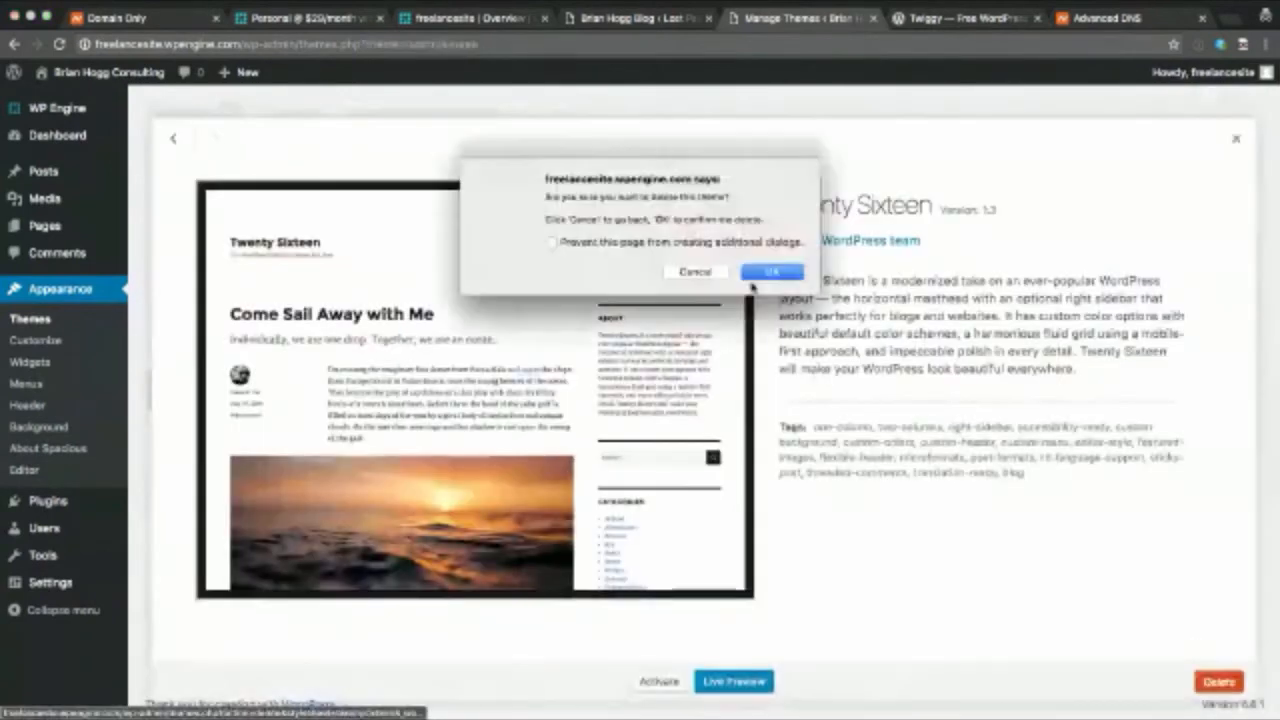
key(Return)
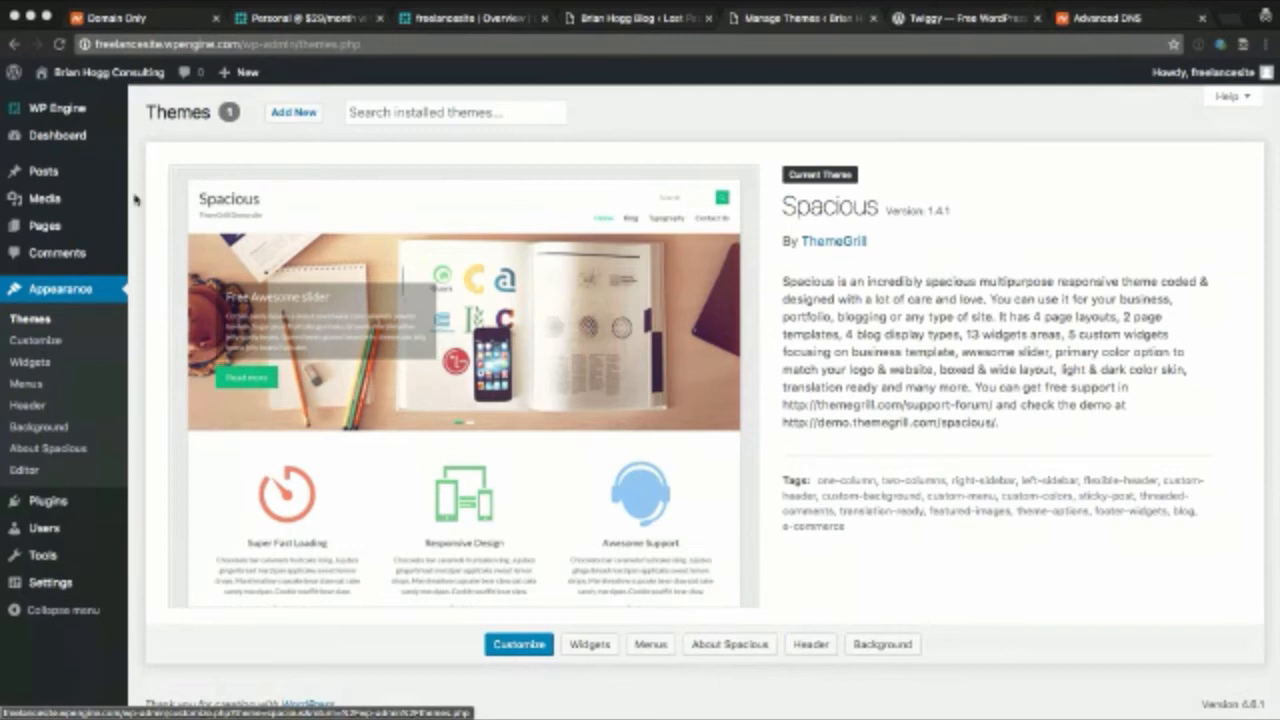
click(591, 105)
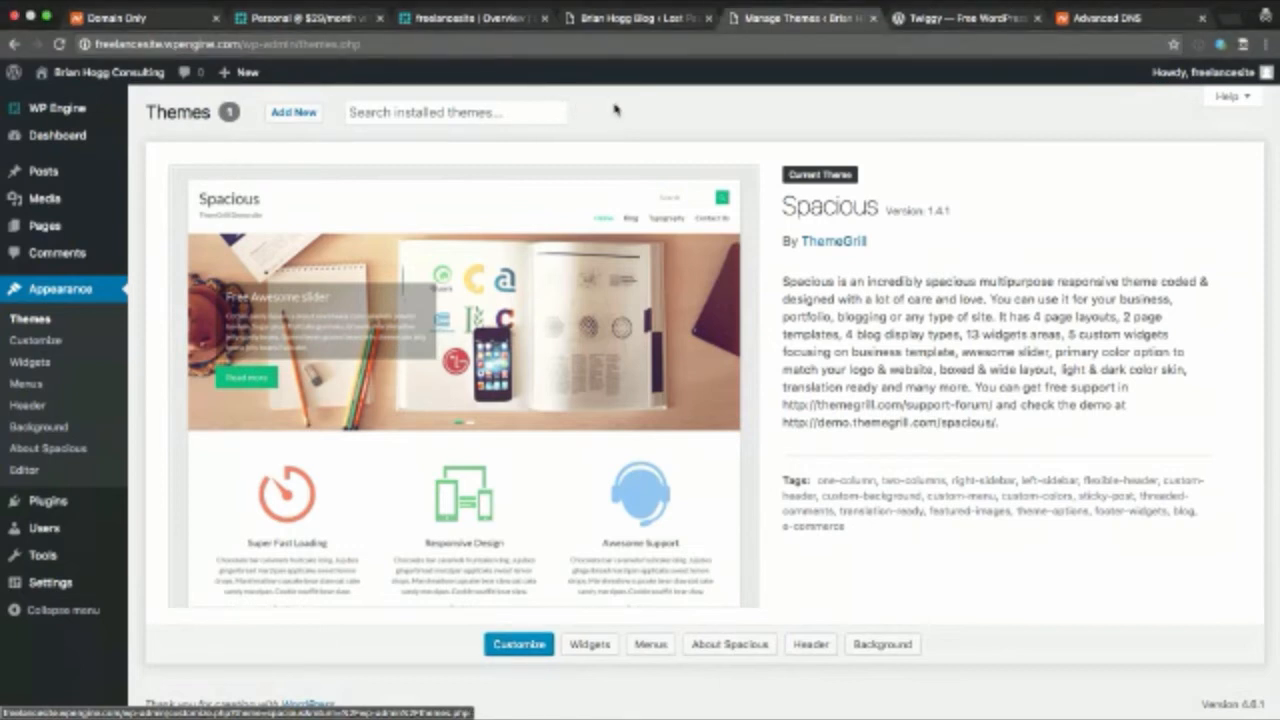
Open the list of the site's pages and move Sample Page to the trash
mouse_move(20, 183)
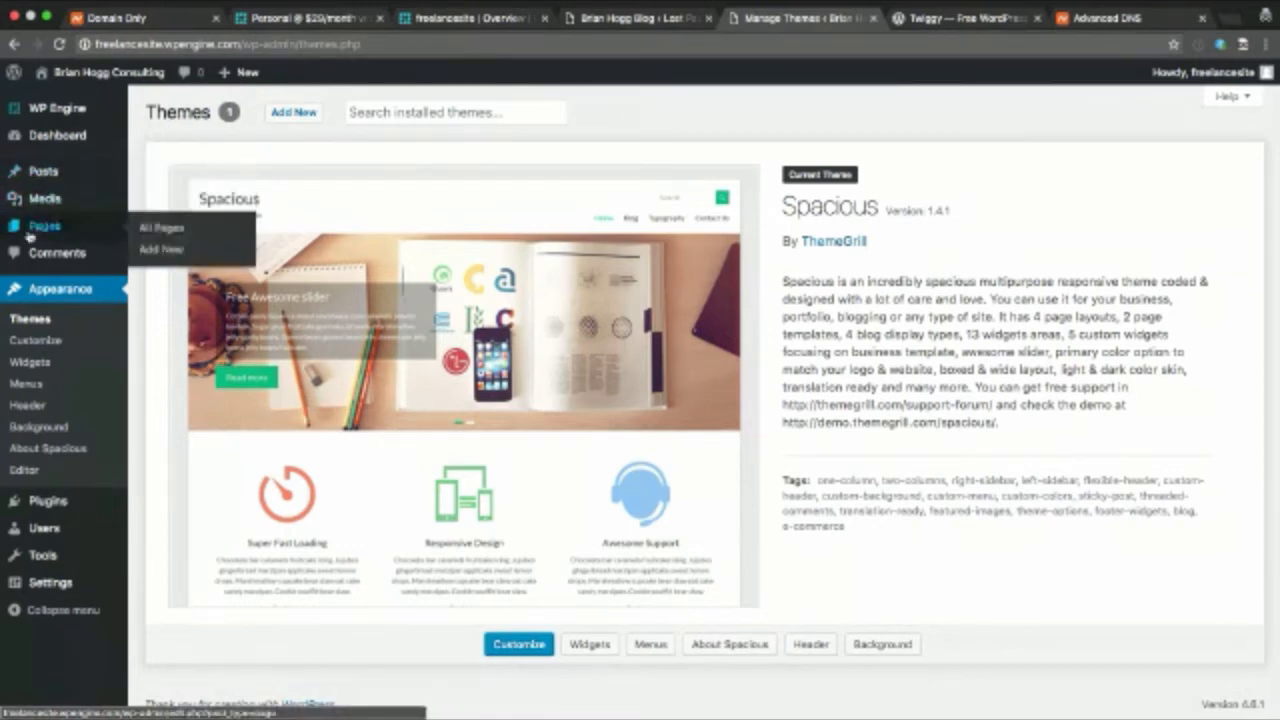
mouse_move(44, 226)
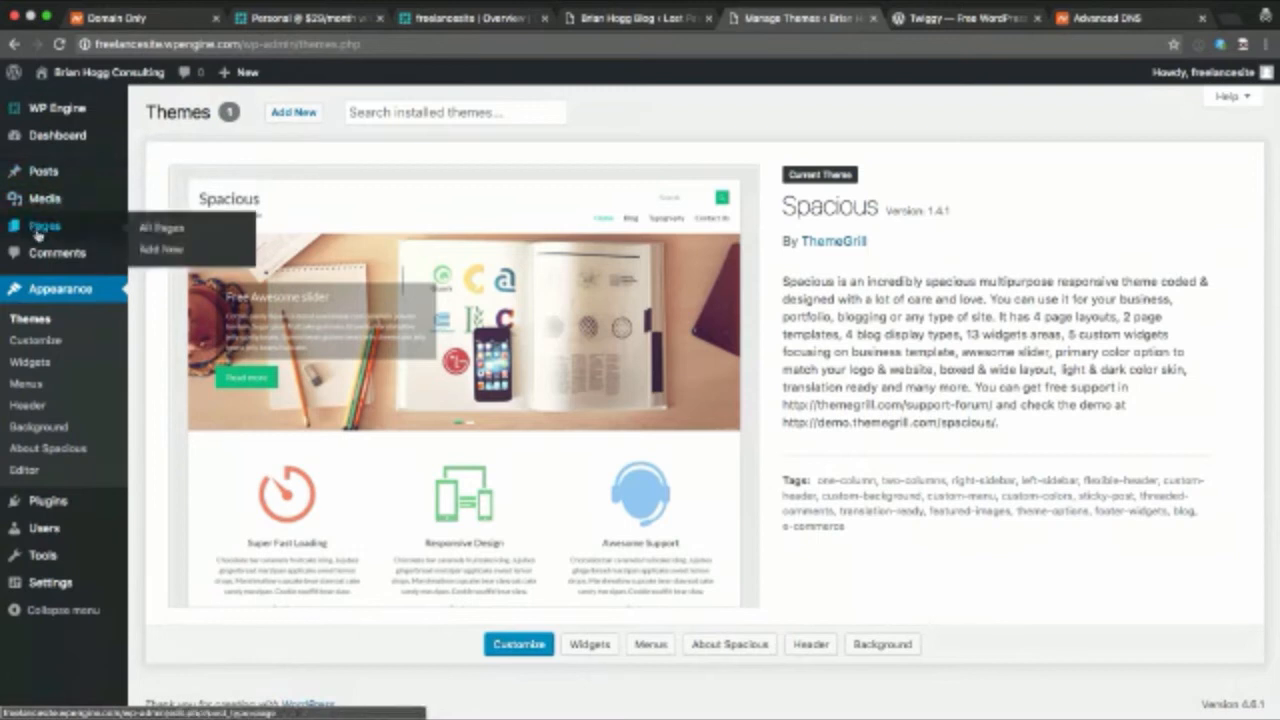
click(163, 251)
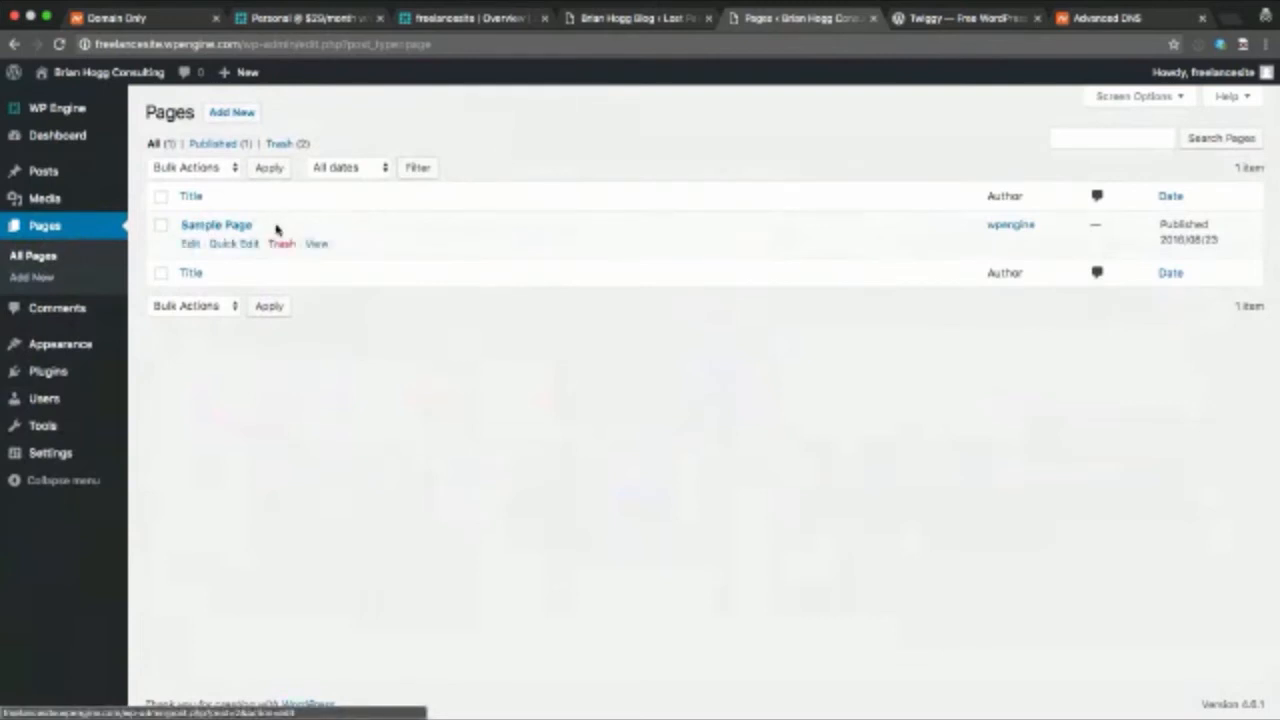
click(280, 245)
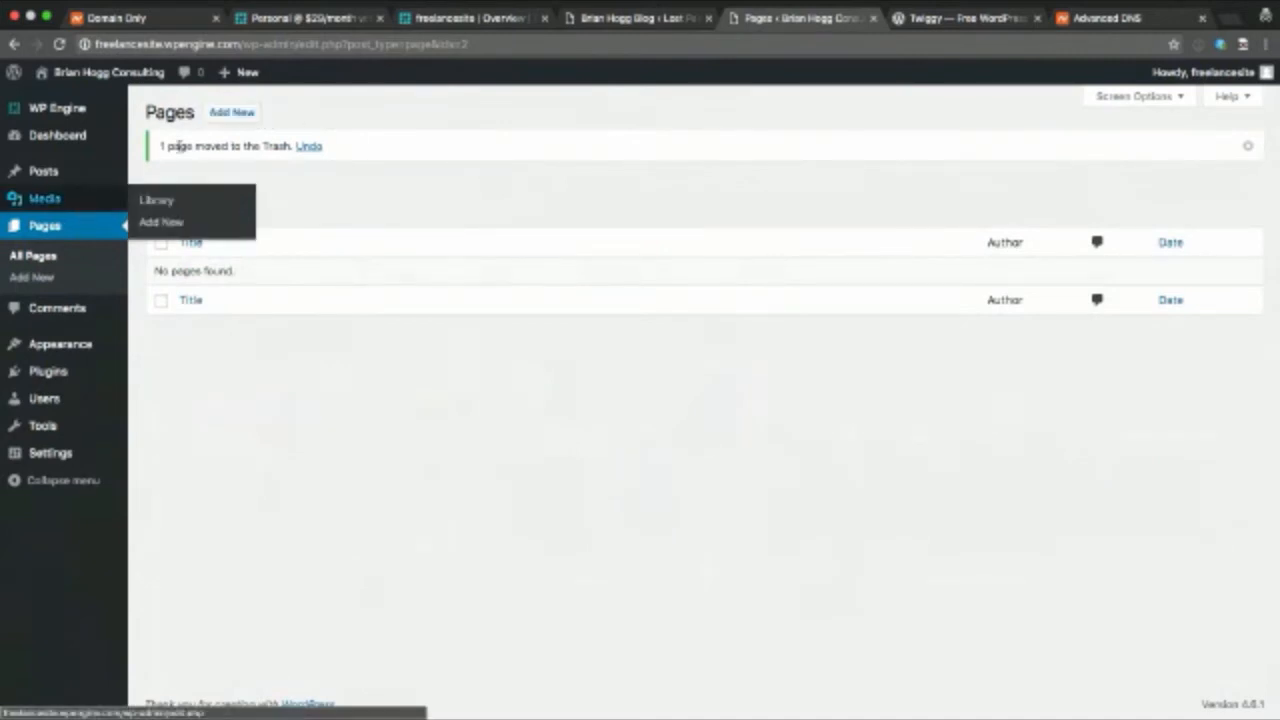
Start a new page and title it "Home"
click(228, 113)
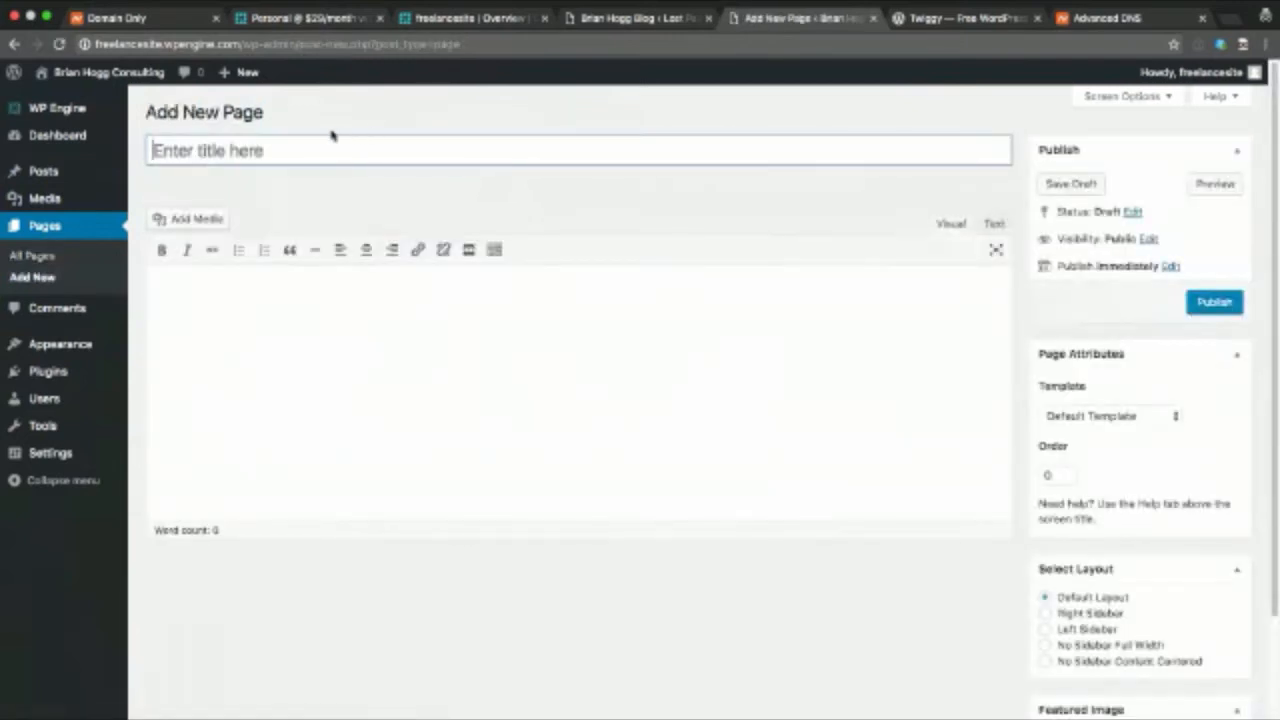
click(197, 152)
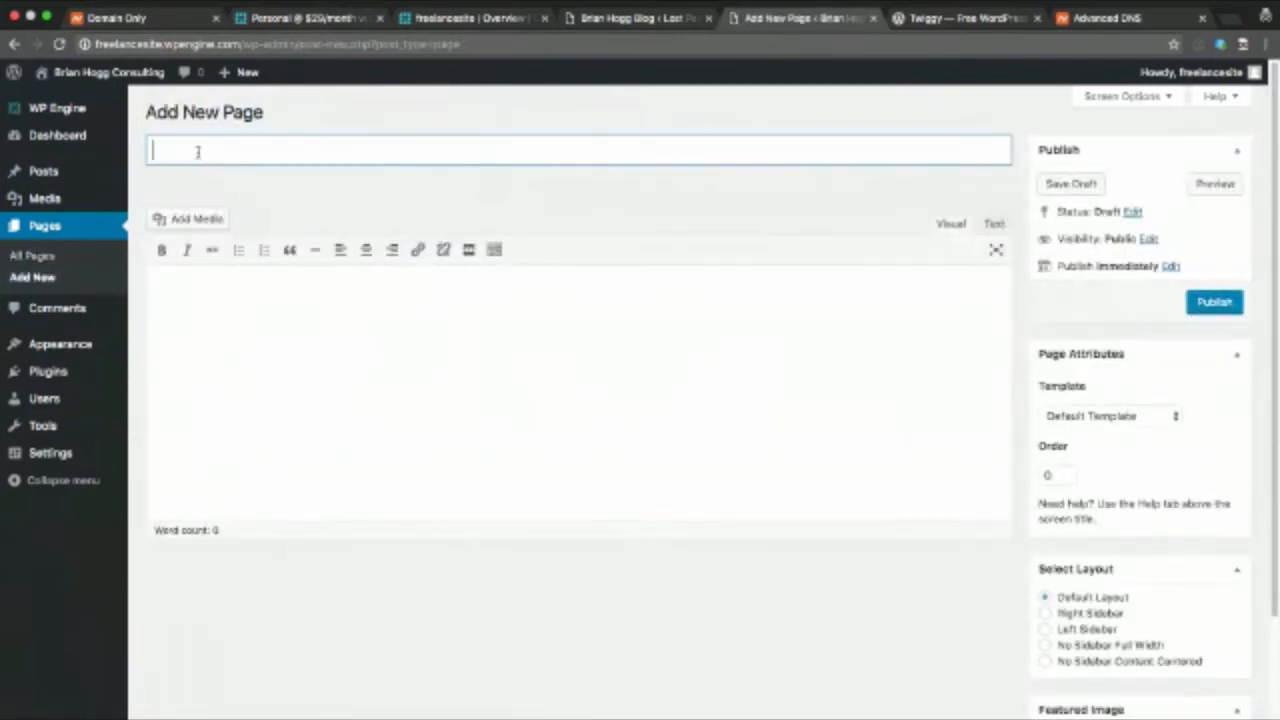
text(Home)
Replace the new page's title with "Imagine your story resonating with thousands of potential customers..."
key(super+Tab)
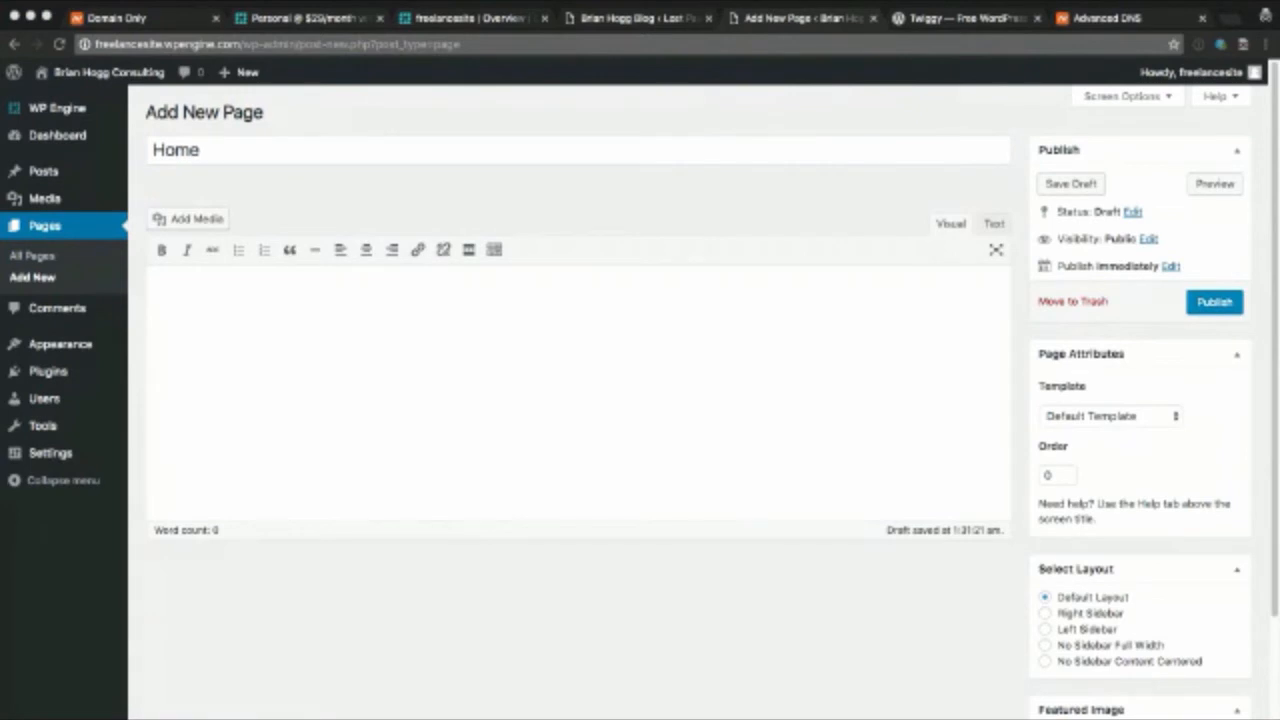
click(320, 151)
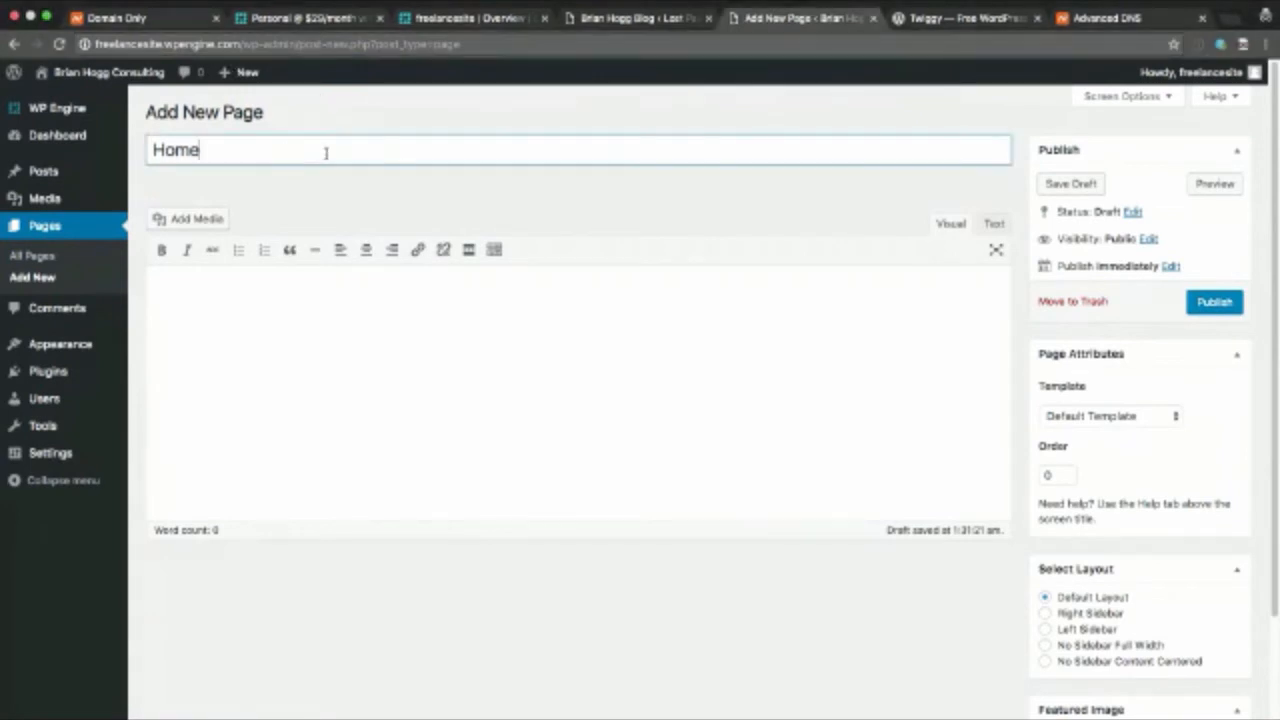
key(super+a)
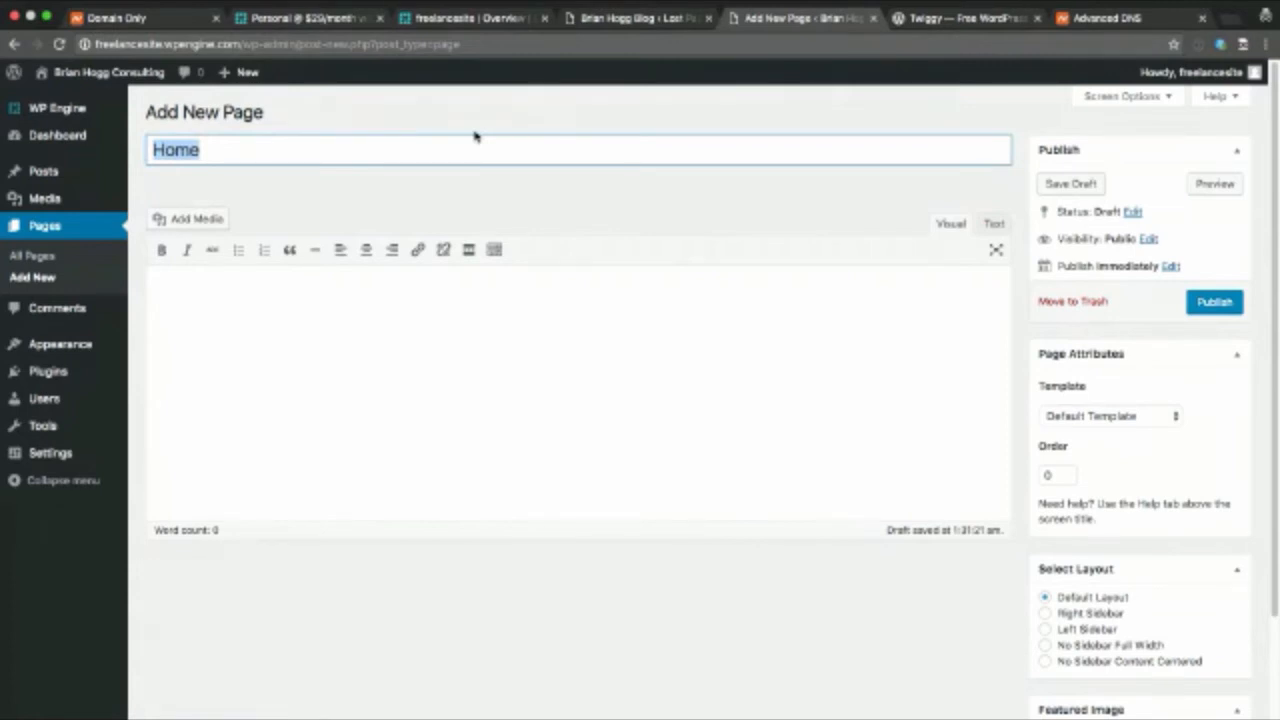
text(Imagine your story resonating with thousands of potential customers...)
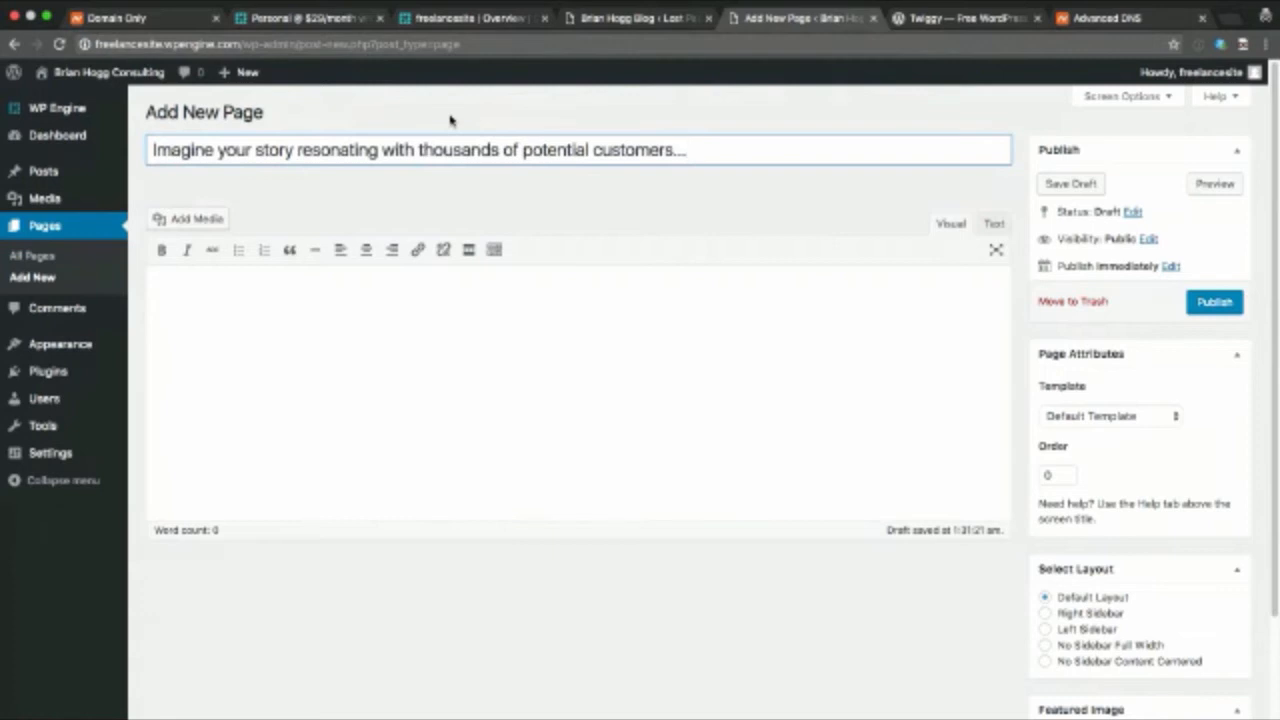
Show the editor's extended formatting options for the page body and turn on pasting as plain text
click(446, 289)
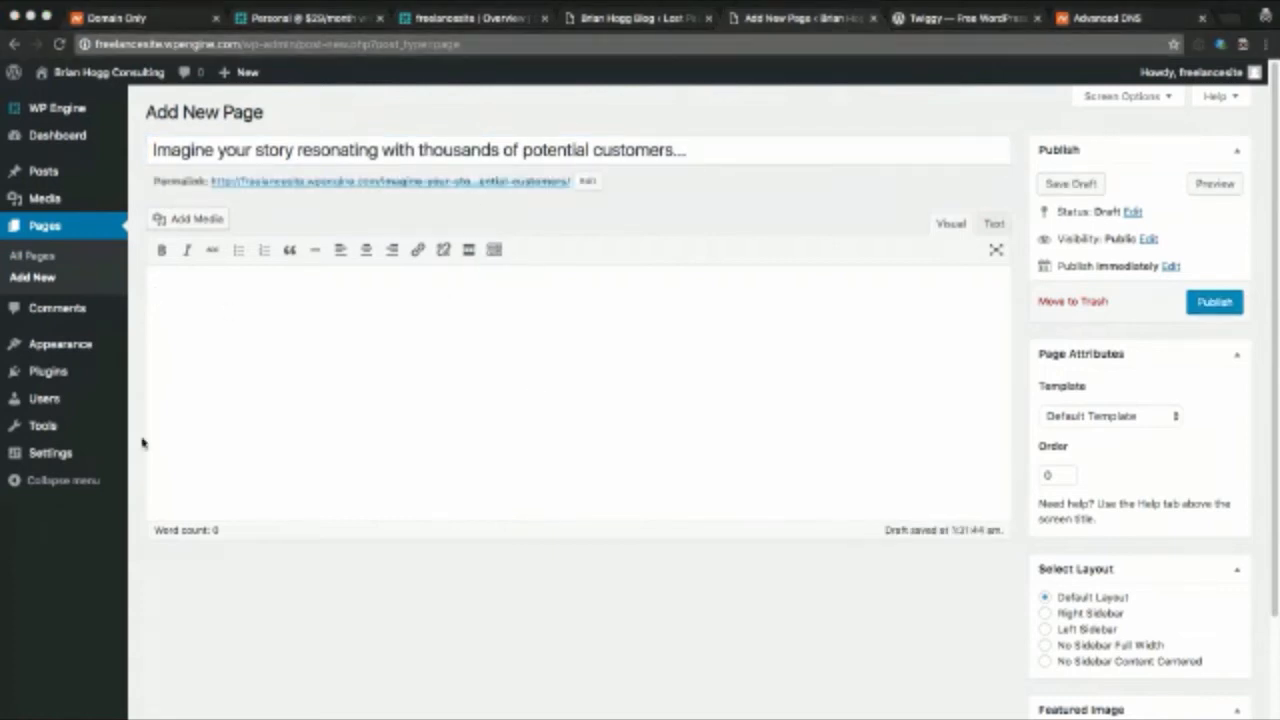
click(454, 324)
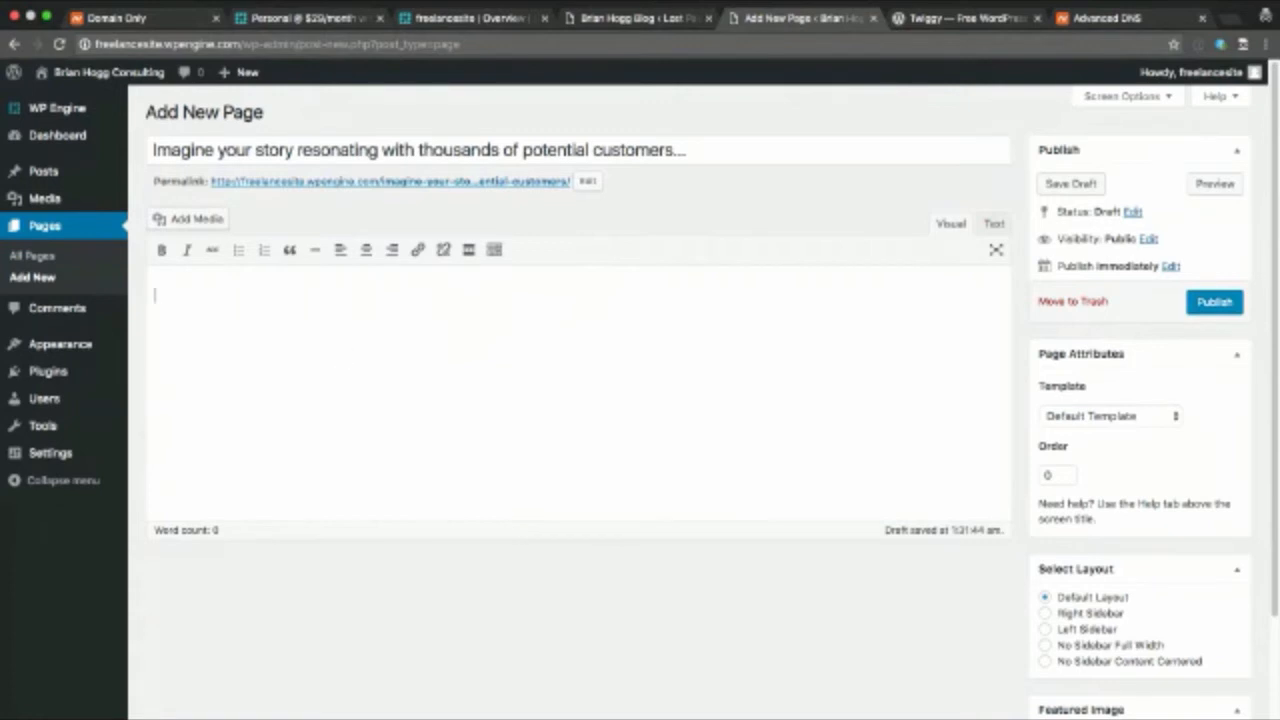
key(super+Tab)
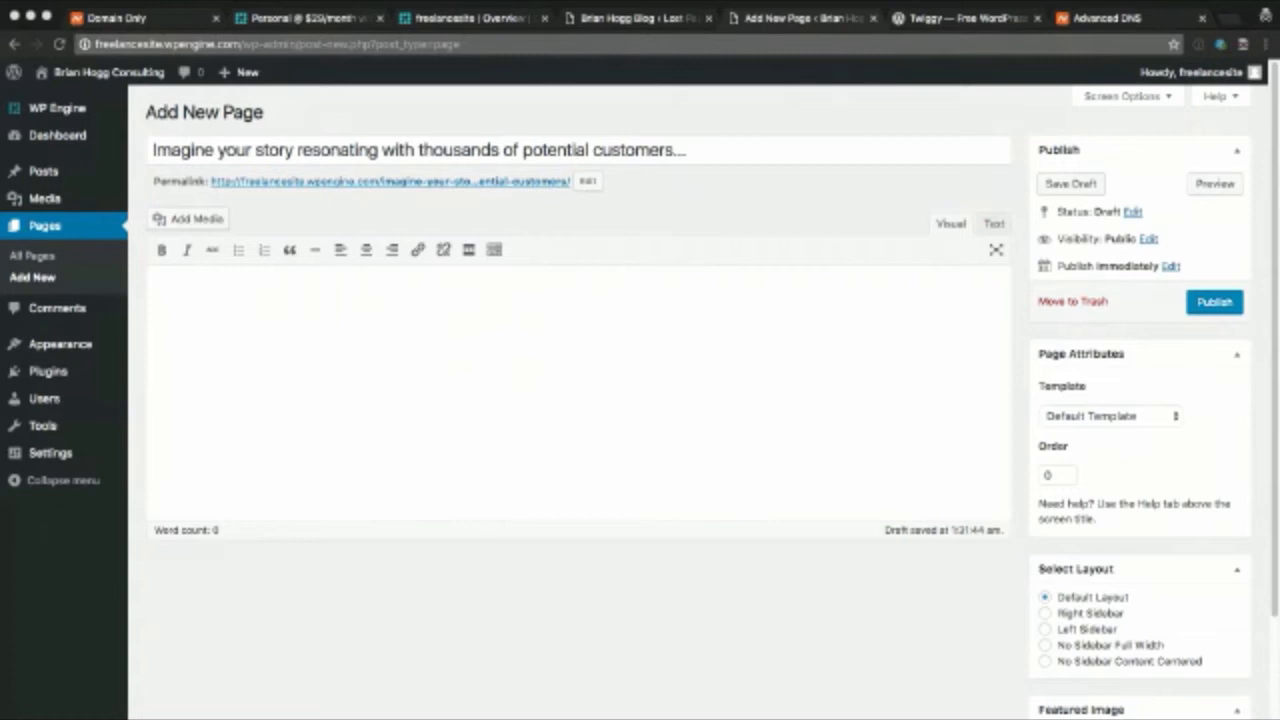
click(602, 218)
click(459, 392)
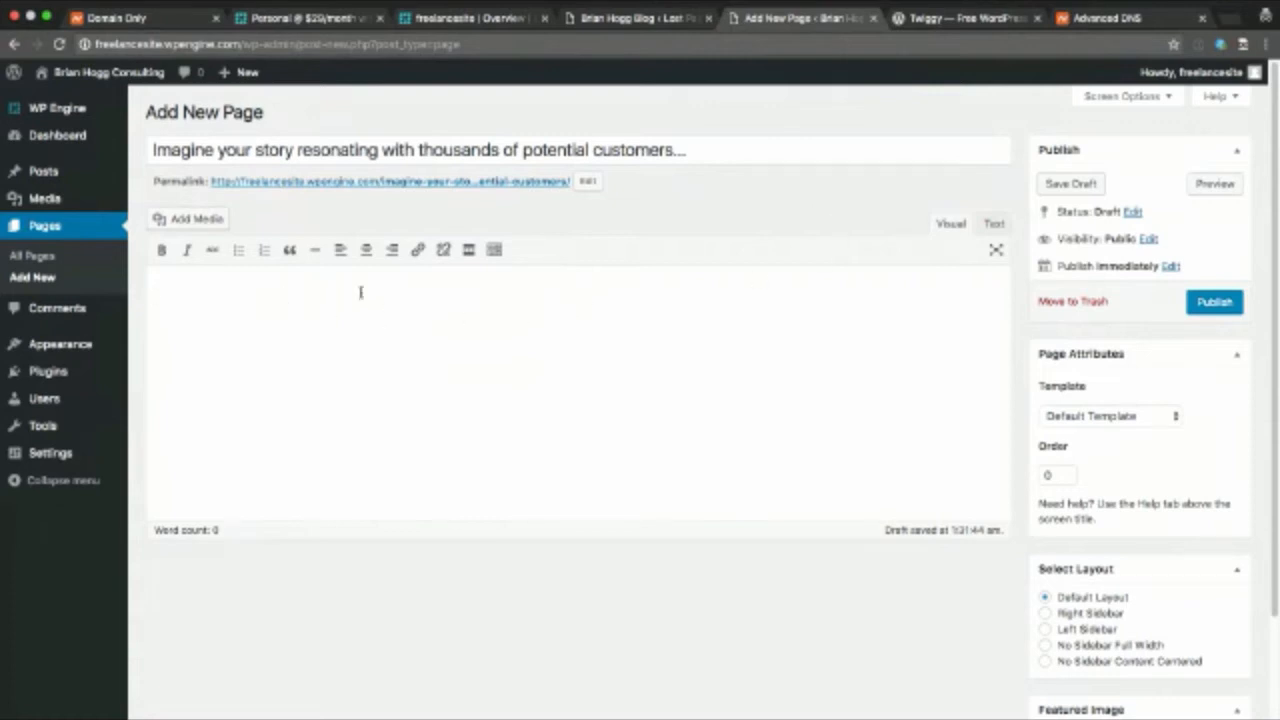
click(494, 250)
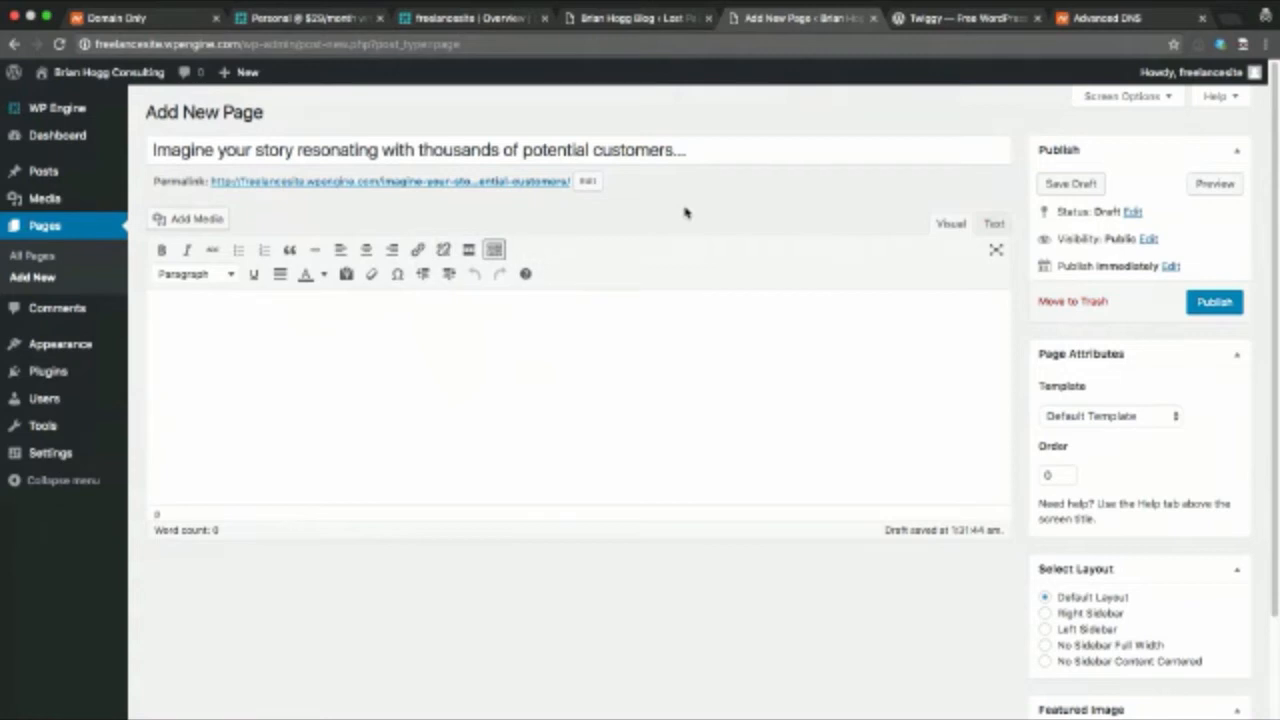
click(346, 274)
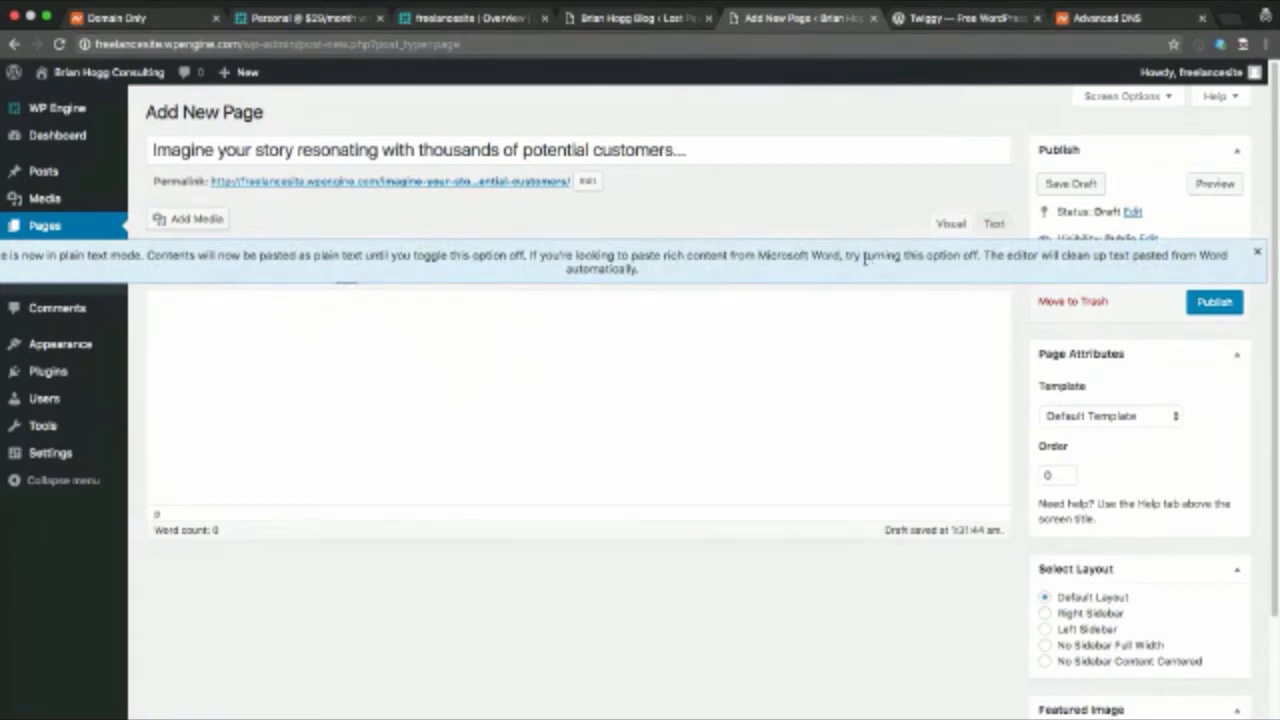
Paste the copied home page text, starting with "Your story deserves to be told.", into the page body and dismiss the plain-text notice
click(427, 328)
key(super+v)
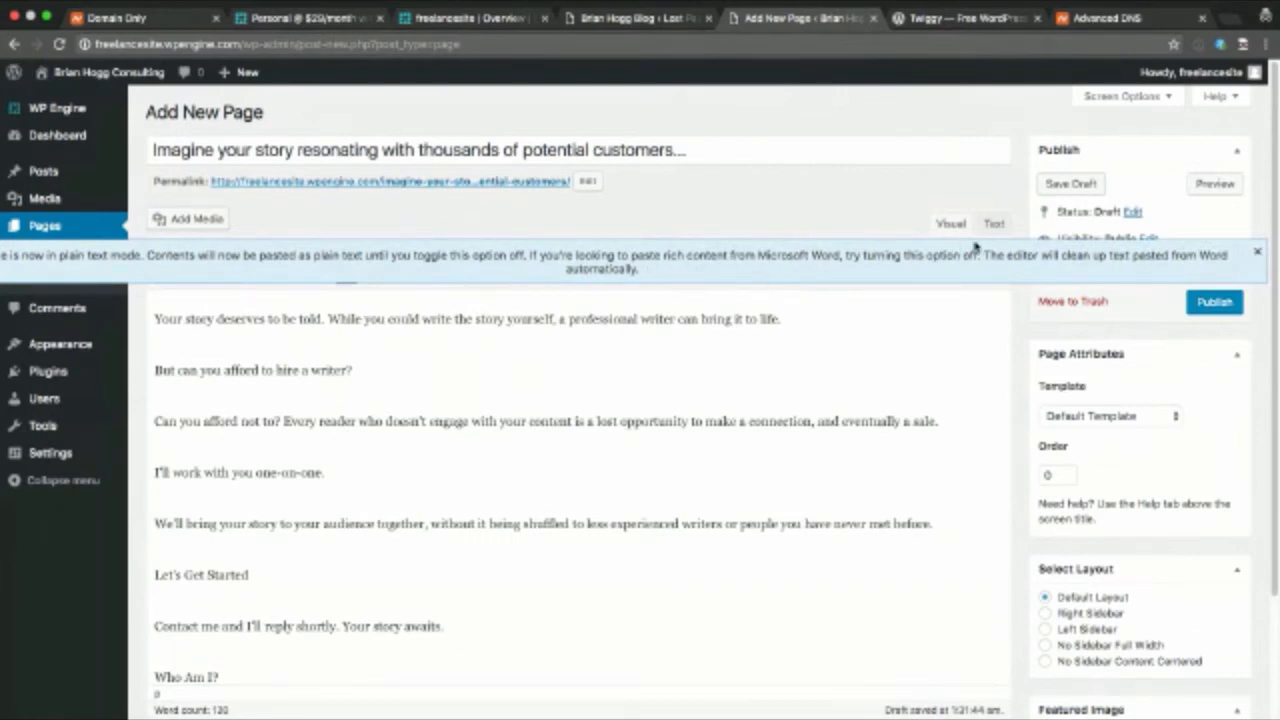
click(1257, 252)
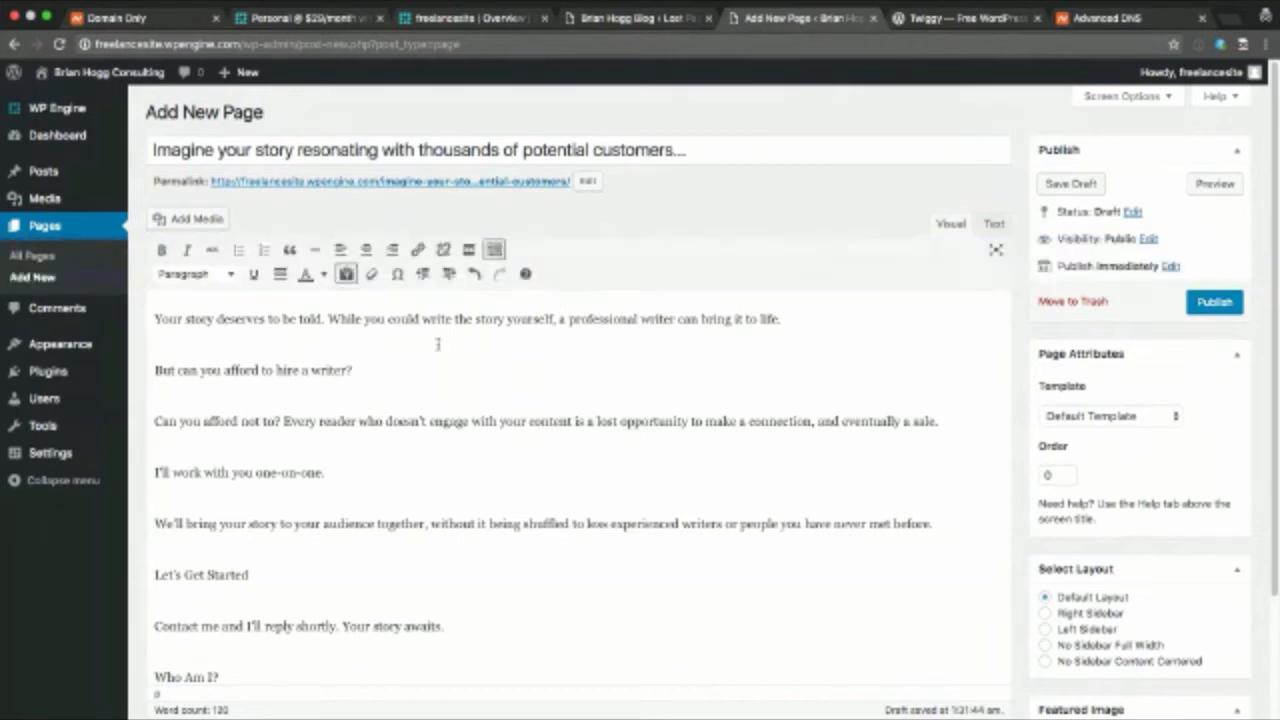
Remove the extra blank lines between all the pasted paragraphs, keeping each as a separate paragraph
click(269, 348)
key(BackSpace)
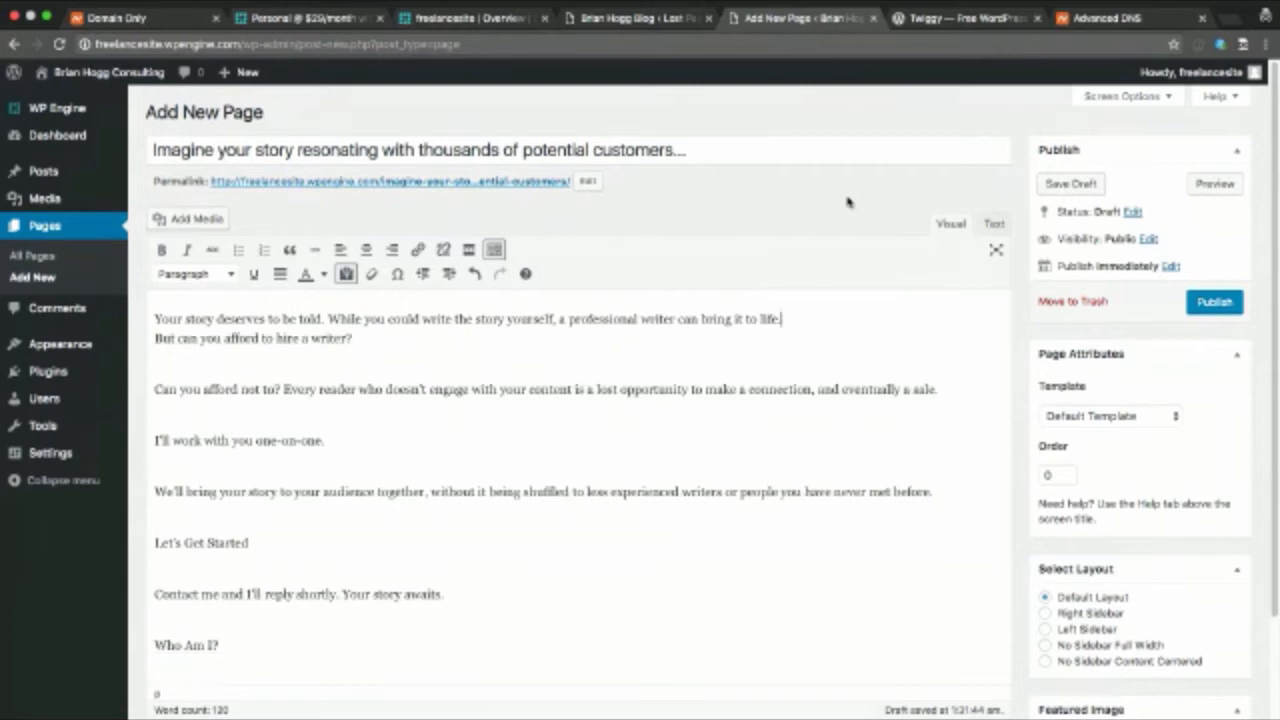
key(Return)
key(Delete)
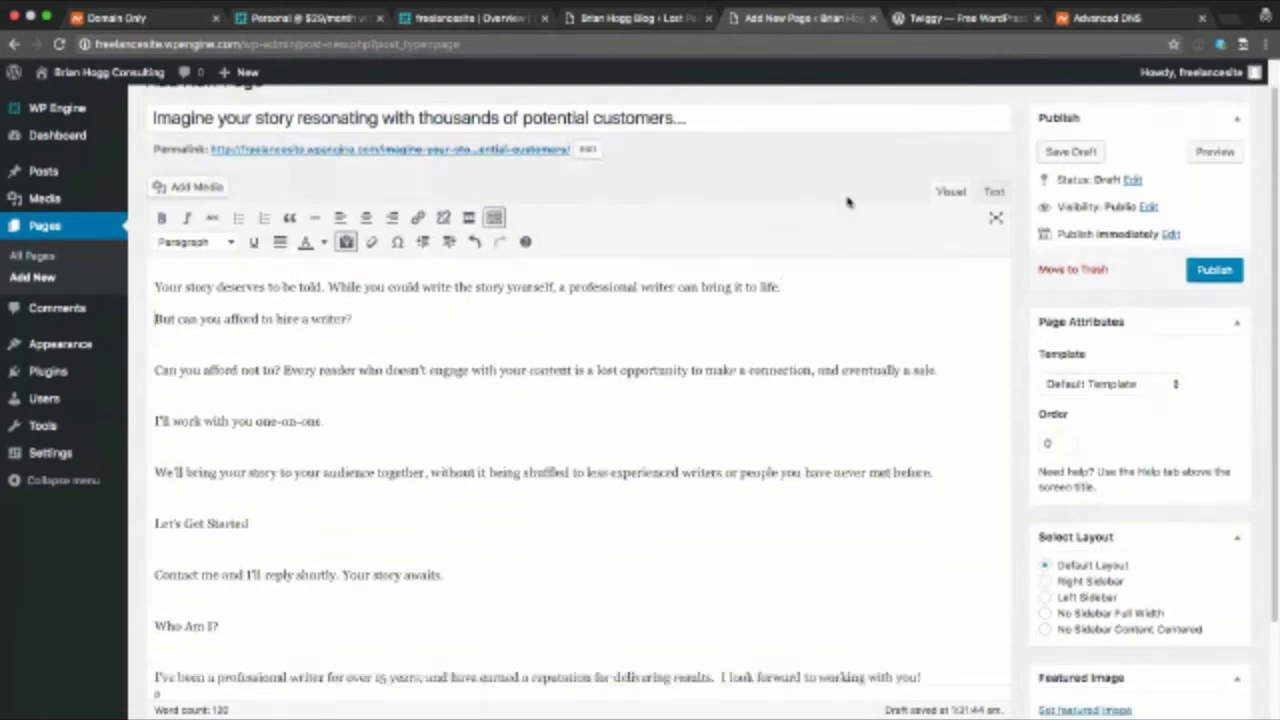
key(Delete)
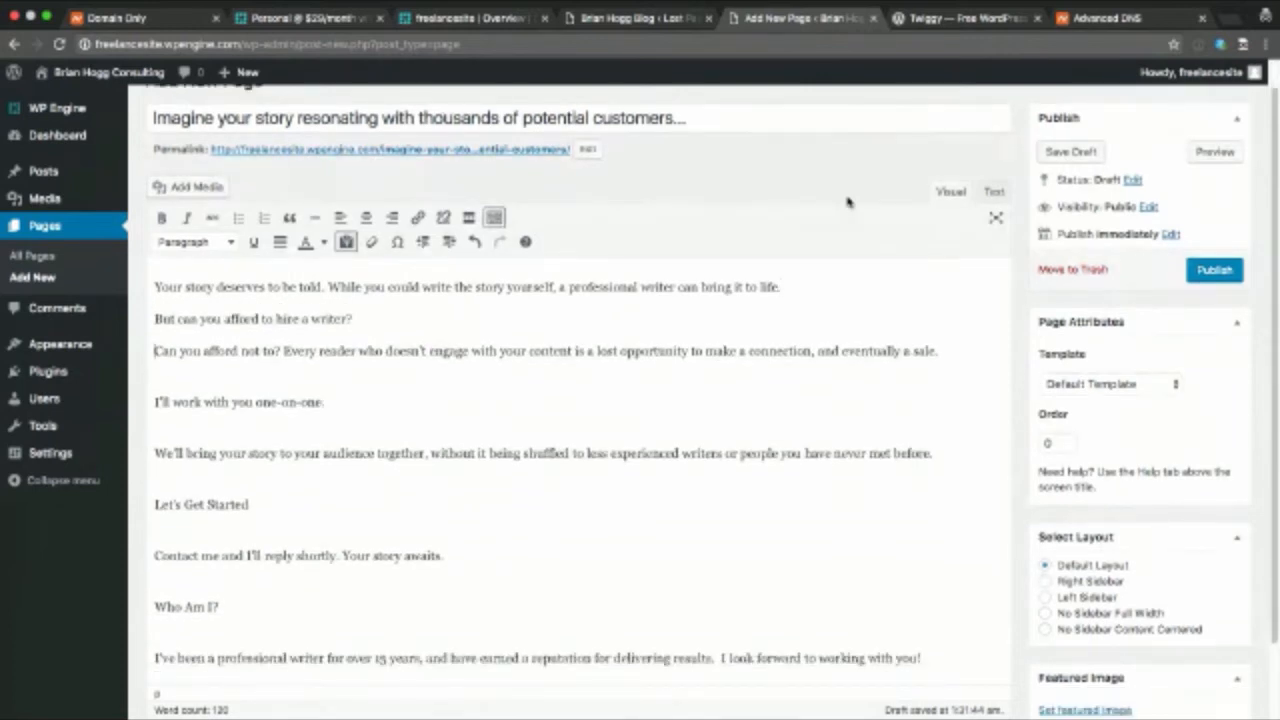
key(Down)
key(Delete)
key(Down)
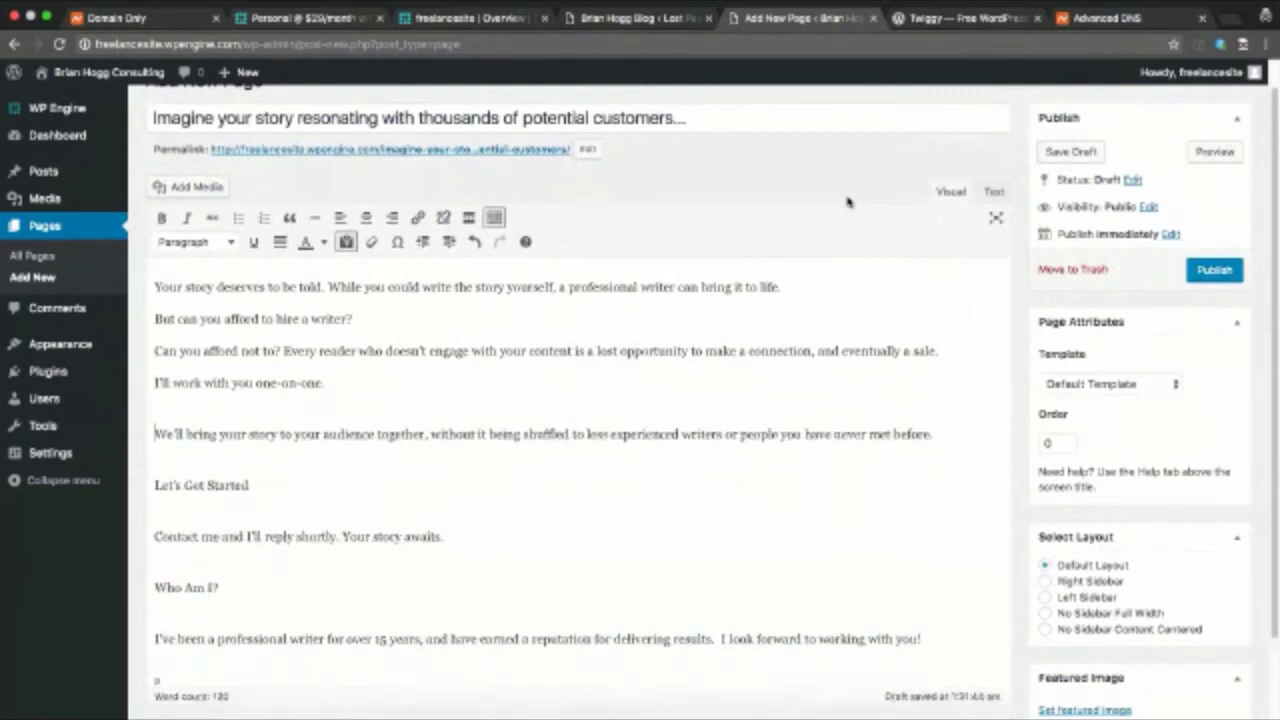
key(Delete)
key(Down)
key(Delete)
key(Down)
key(Delete)
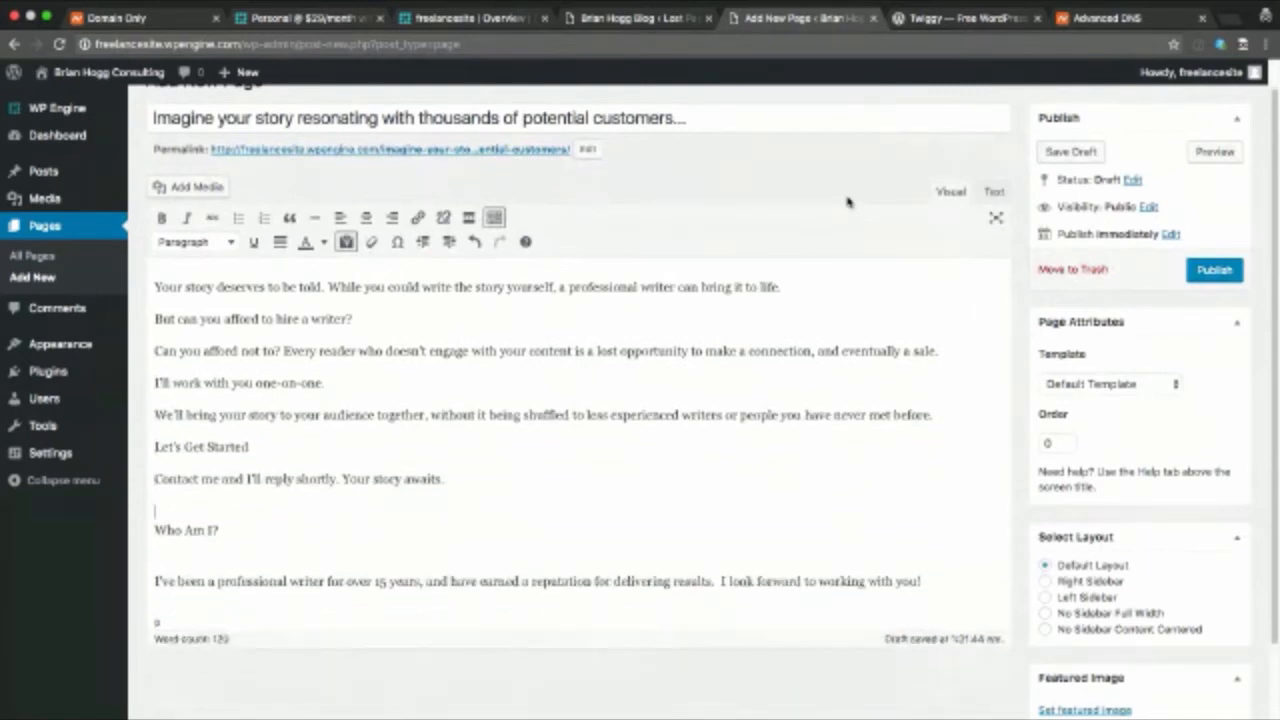
key(Down)
key(Delete)
key(Down)
key(Delete)
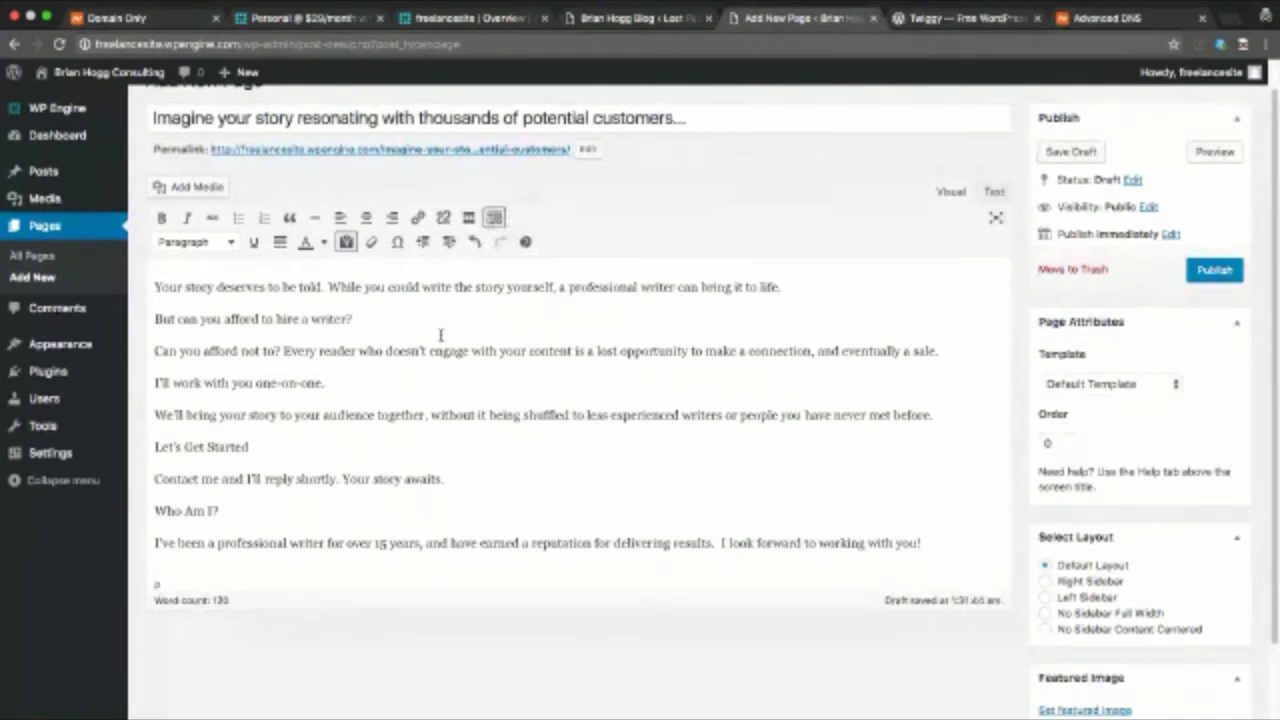
Format the line "But can you afford to hire a writer?" as Heading 2
drag(365, 319, 152, 320)
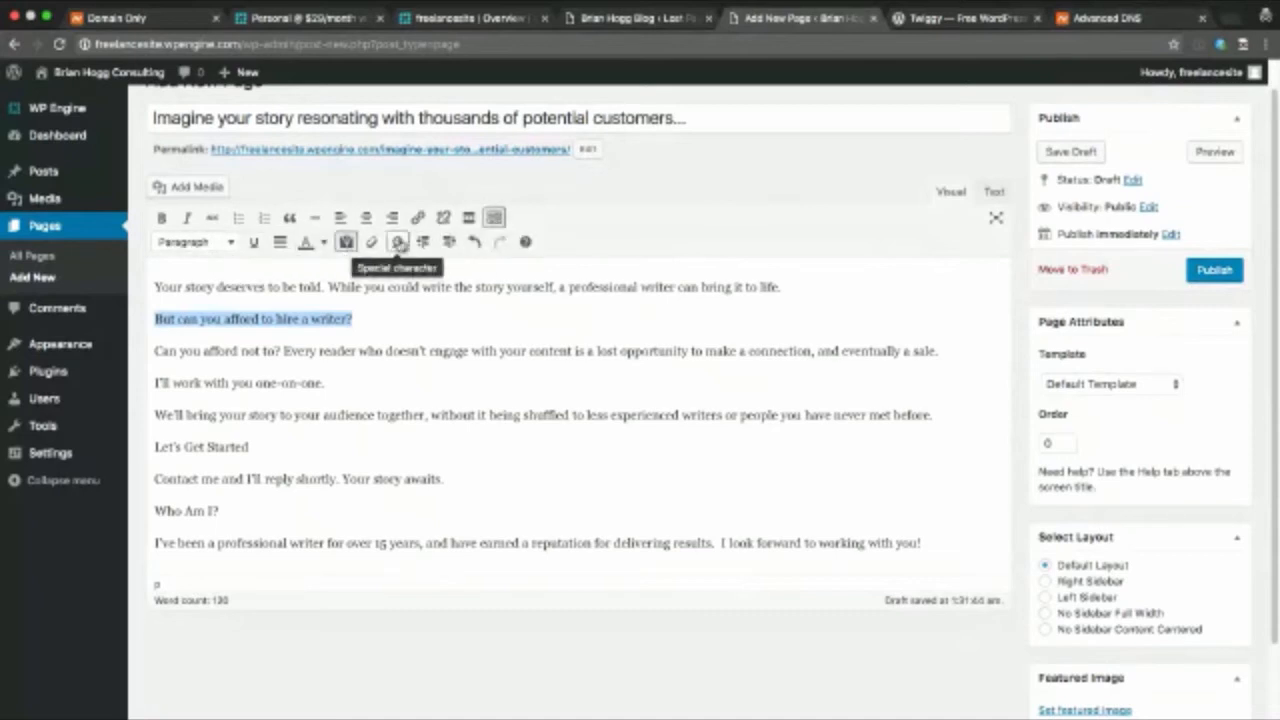
click(228, 243)
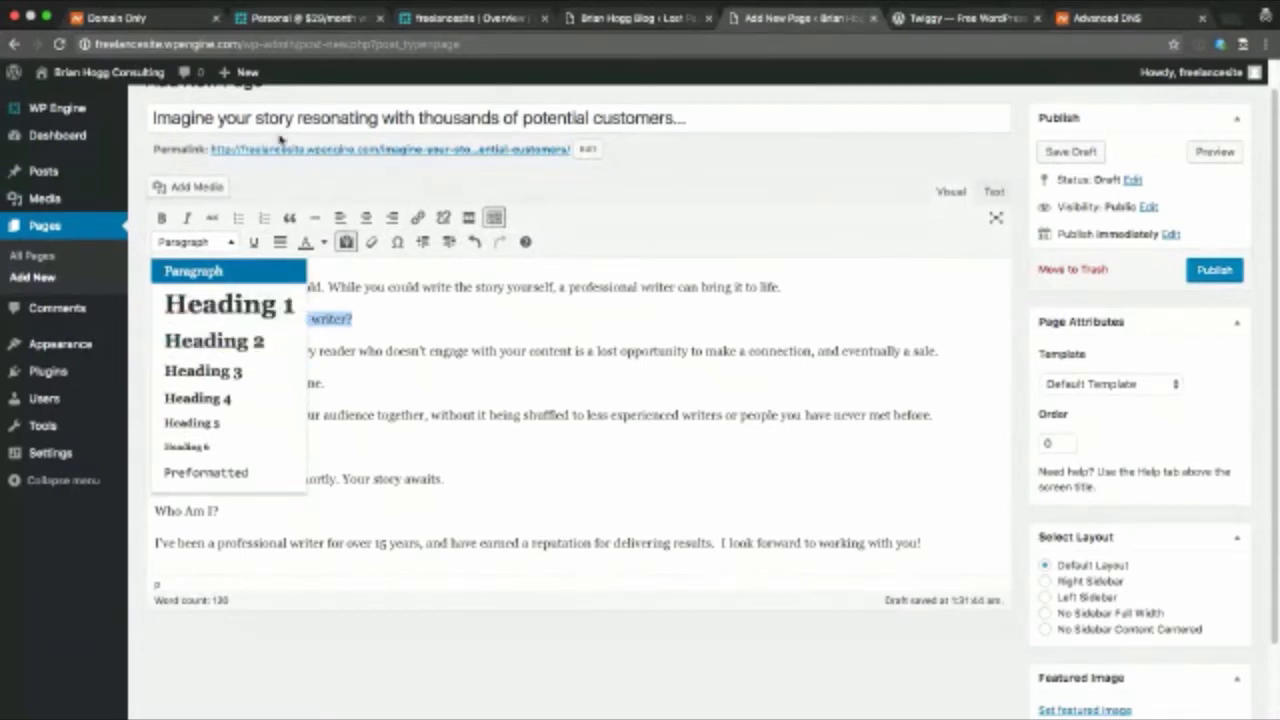
click(231, 343)
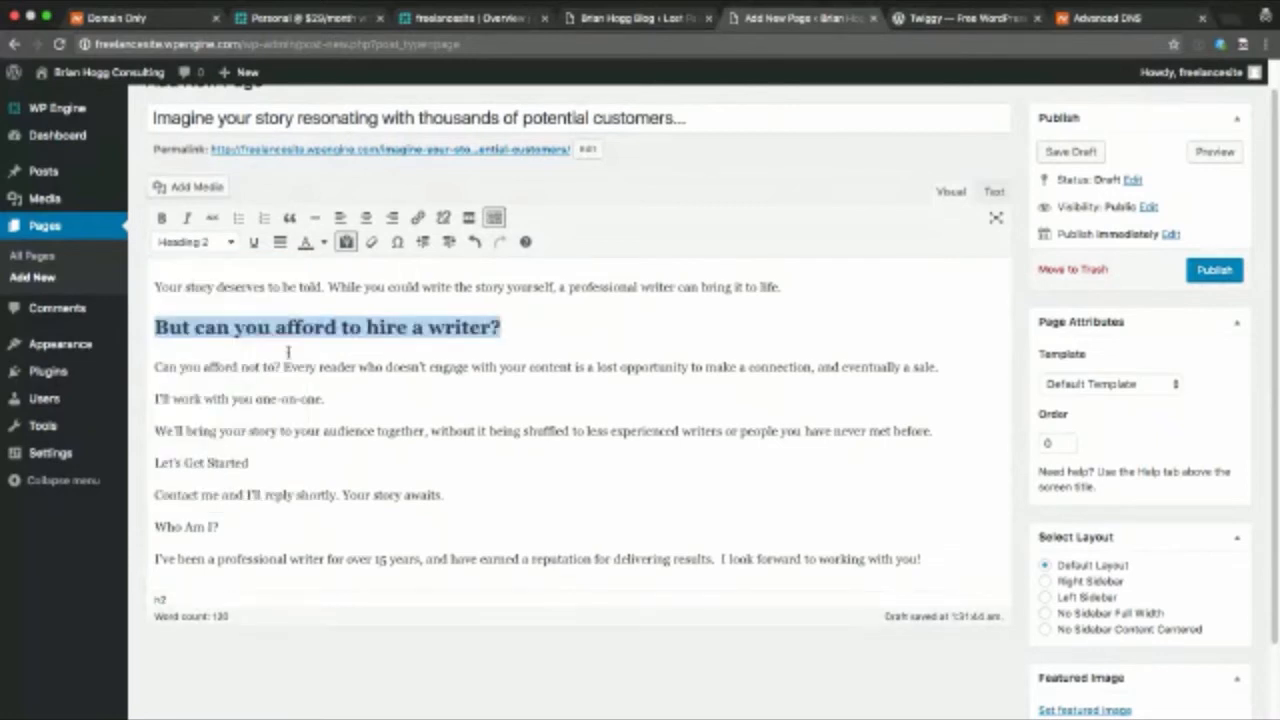
click(382, 365)
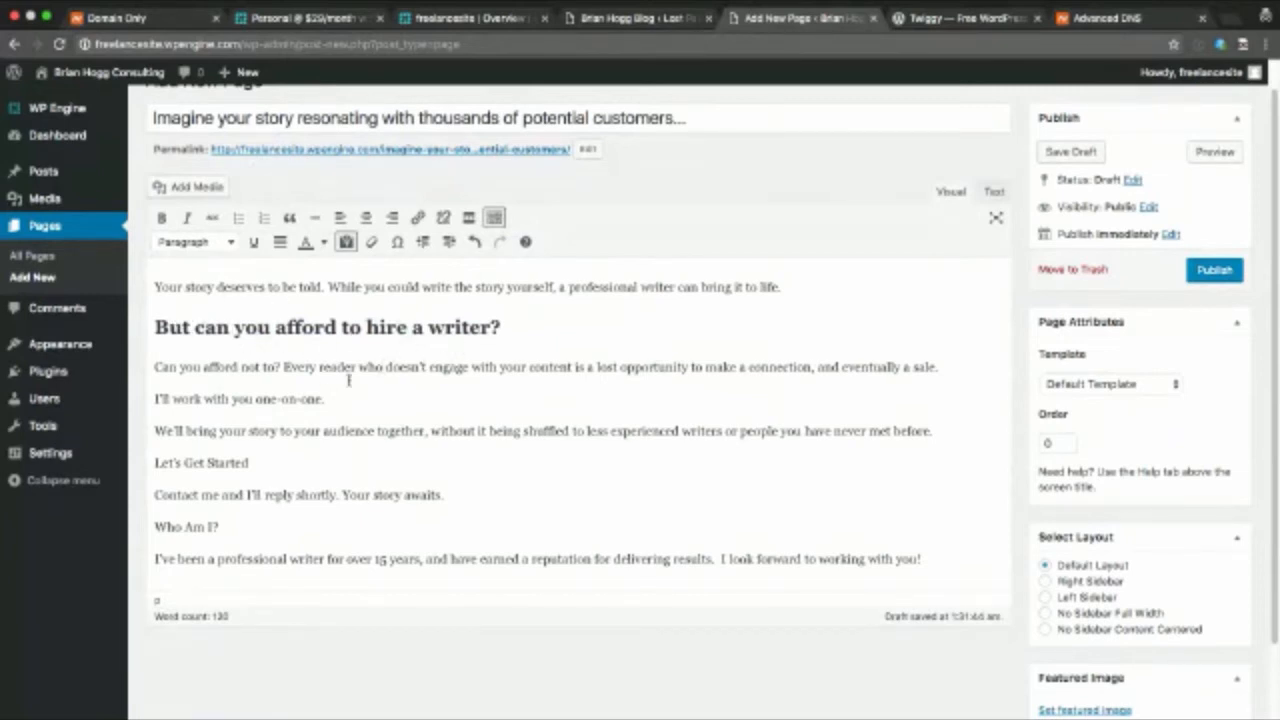
click(382, 366)
Format the line "I'll work with you one-on-one." as Heading 2
triple_click(337, 398)
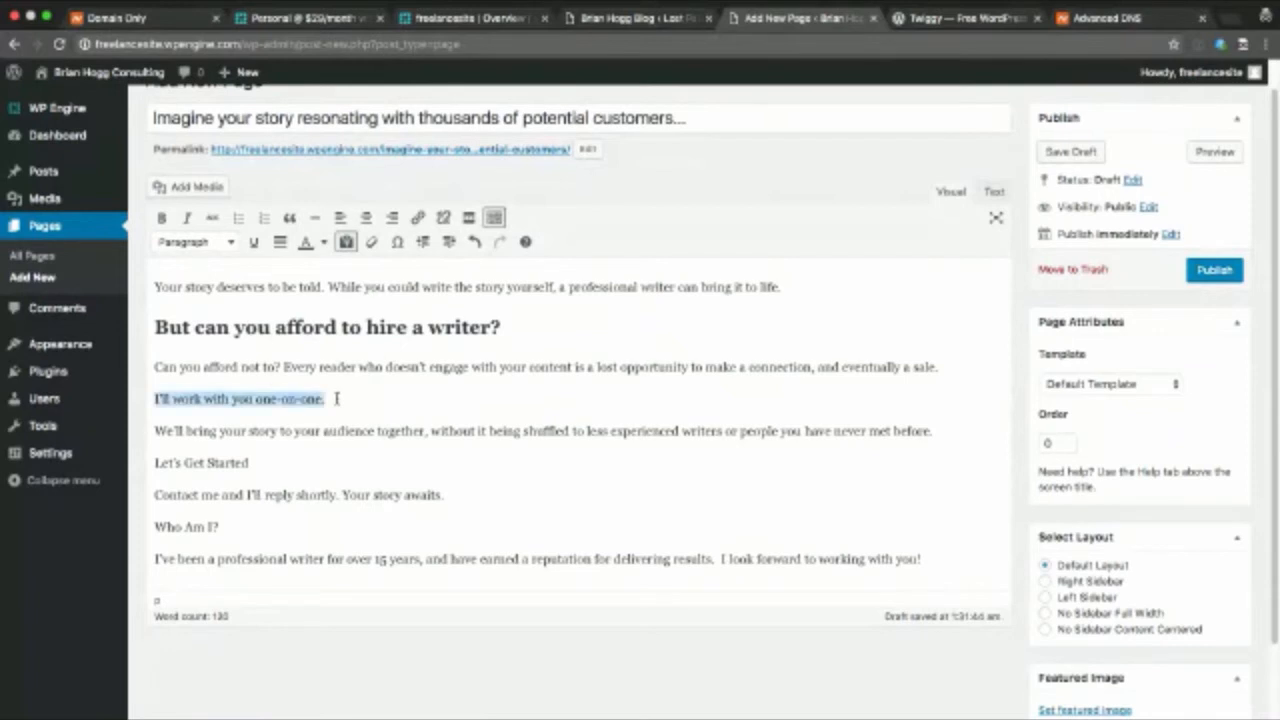
click(230, 243)
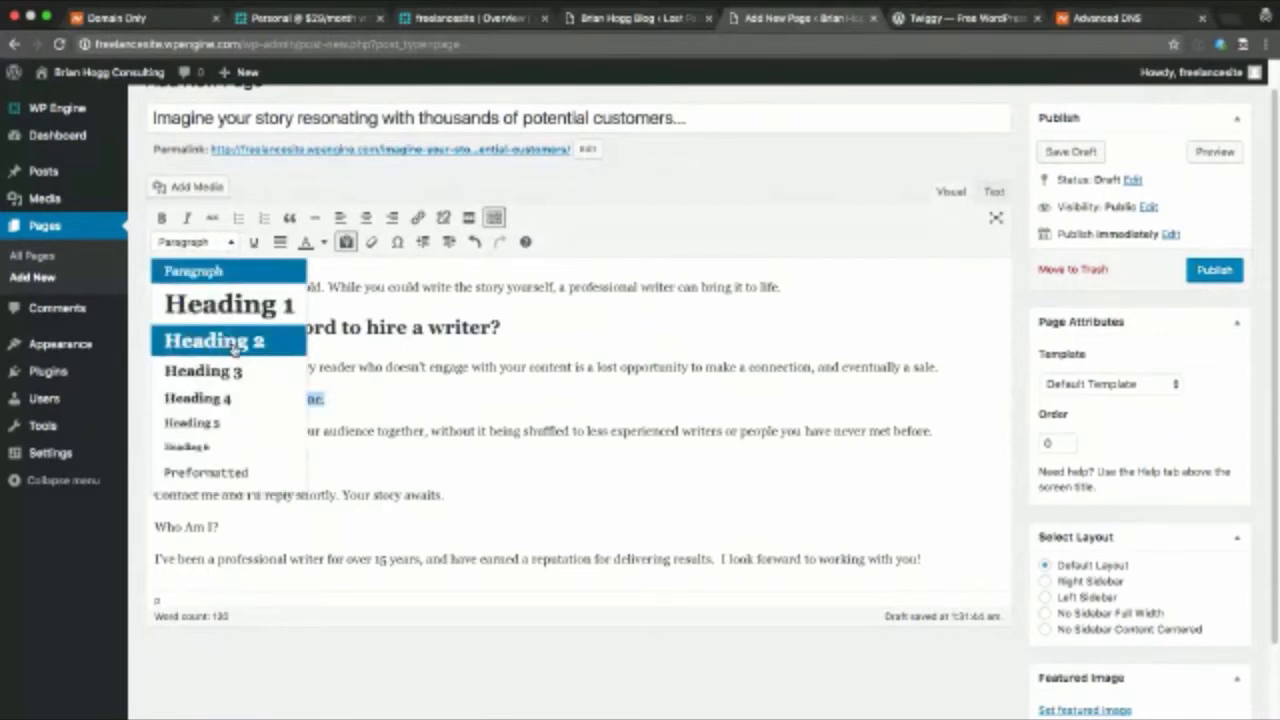
click(234, 342)
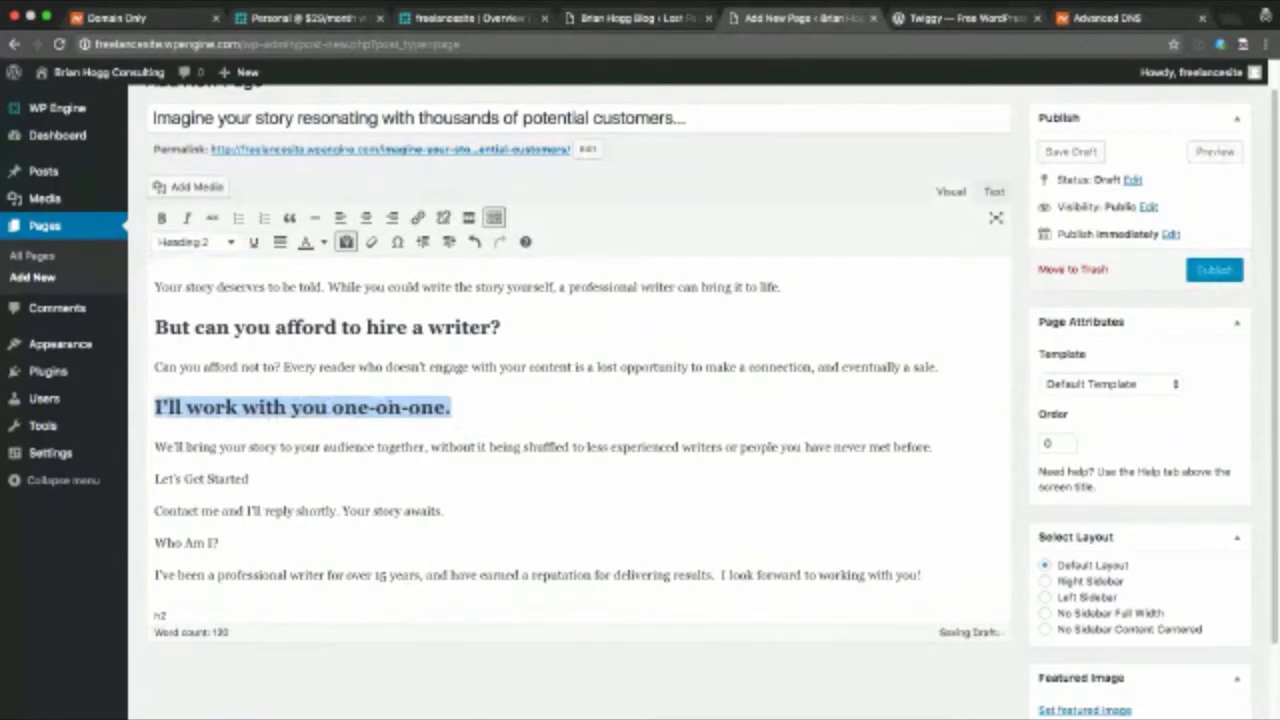
click(332, 452)
Format the line "Let's Get Started" as Heading 2
triple_click(273, 478)
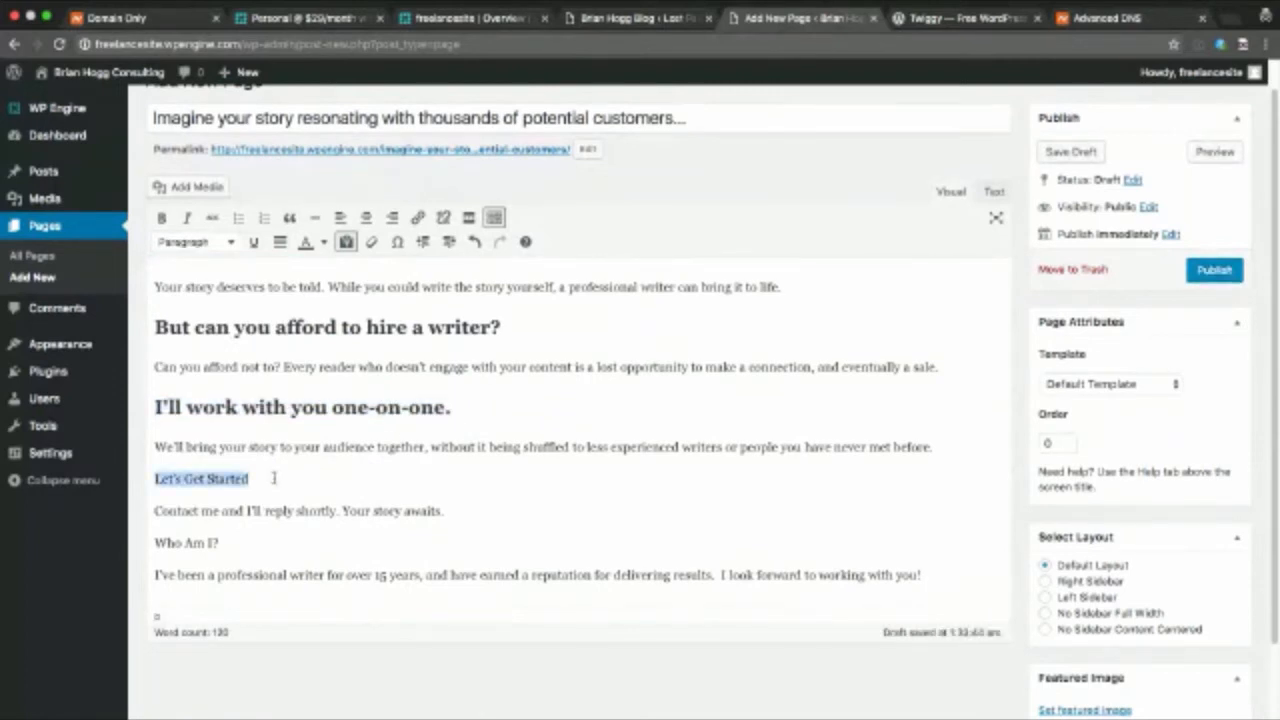
click(214, 243)
click(210, 338)
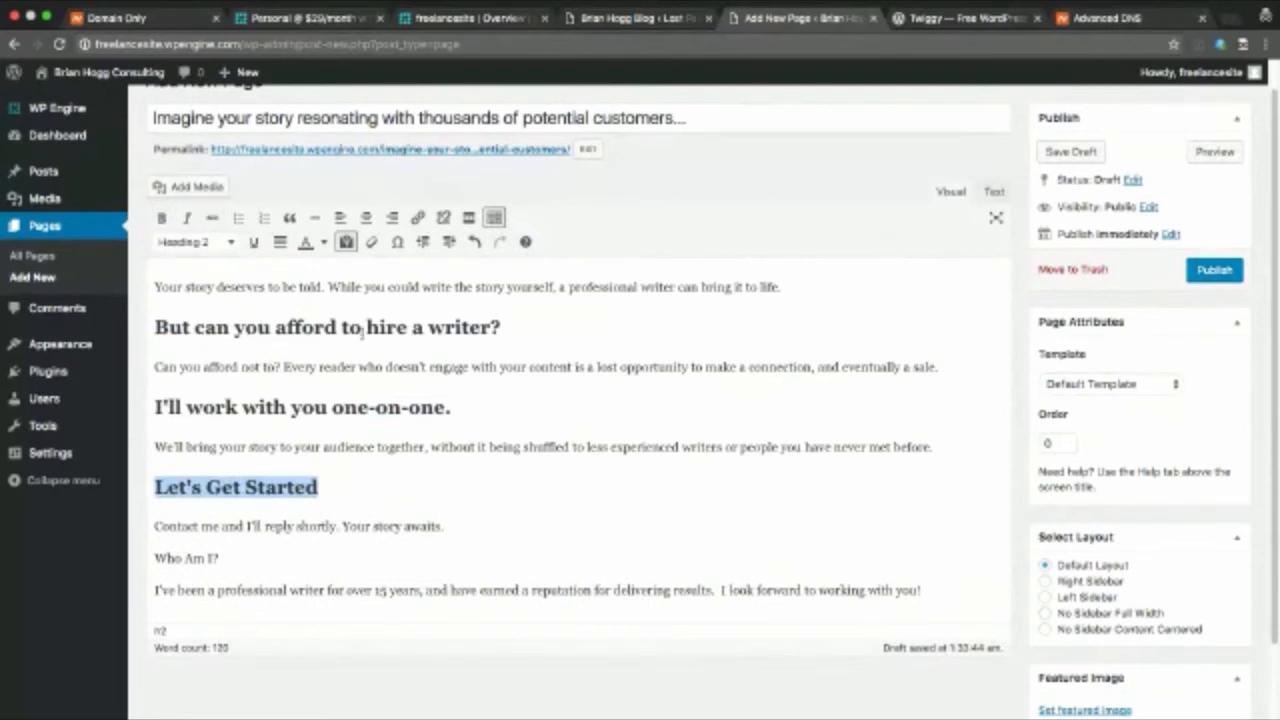
click(362, 289)
scroll(438, 385, down, 1)
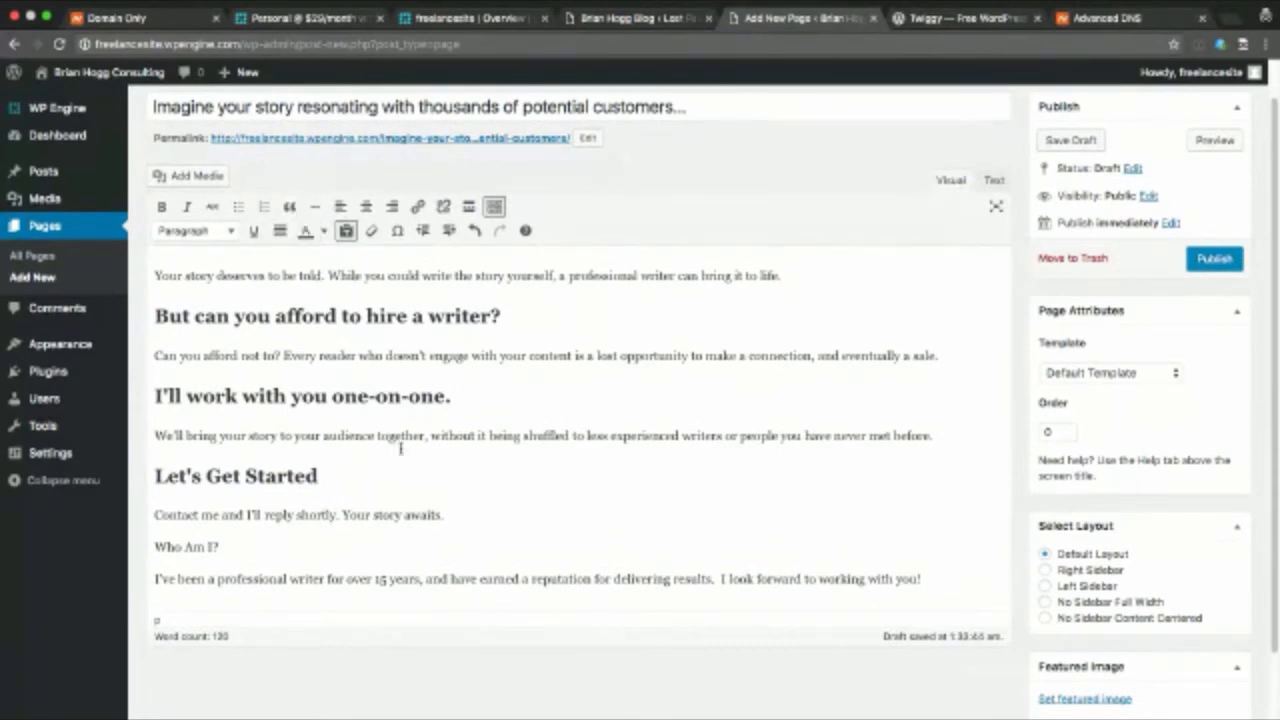
drag(400, 435, 120, 435)
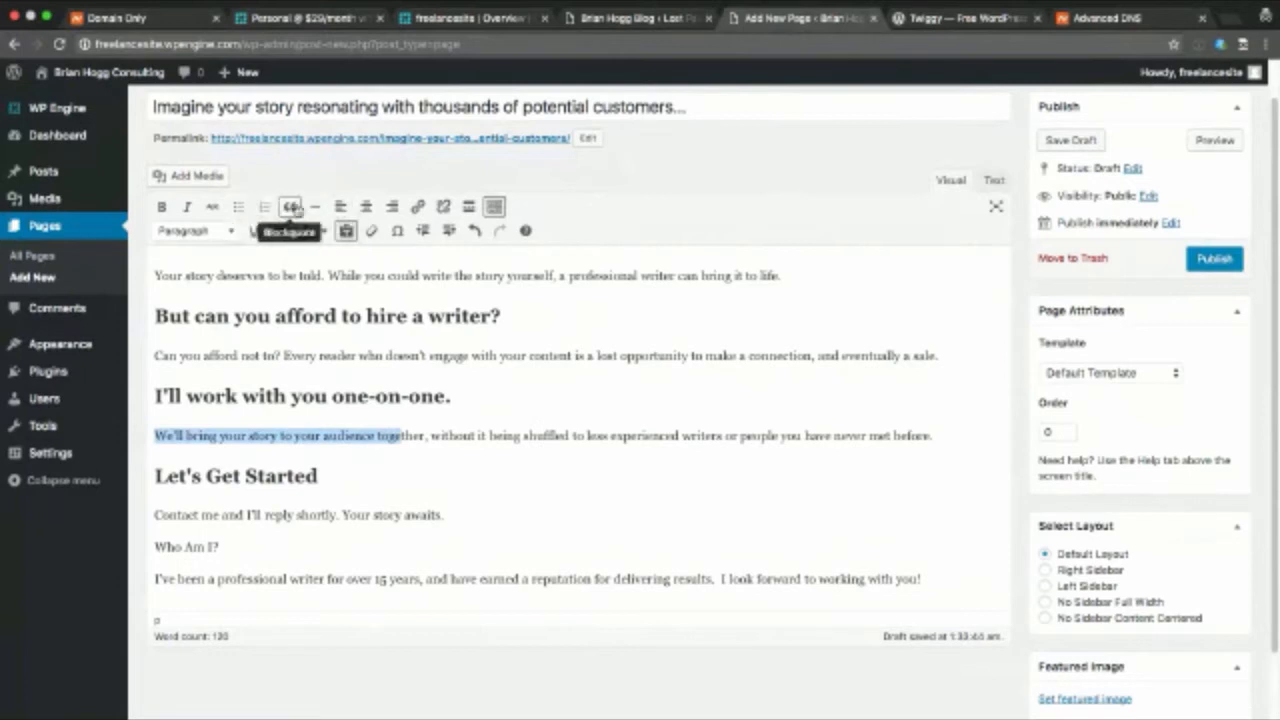
click(331, 356)
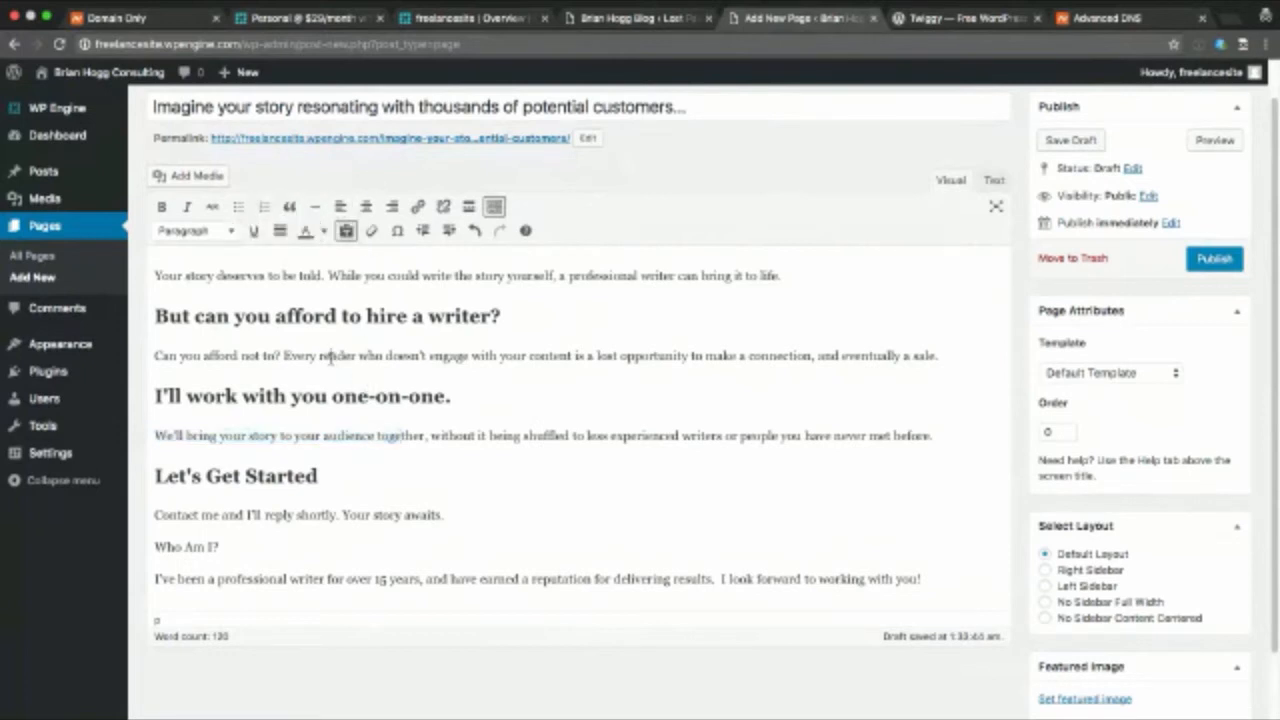
Format the line "Who Am I?" as Heading 3
scroll(316, 499, down, 1)
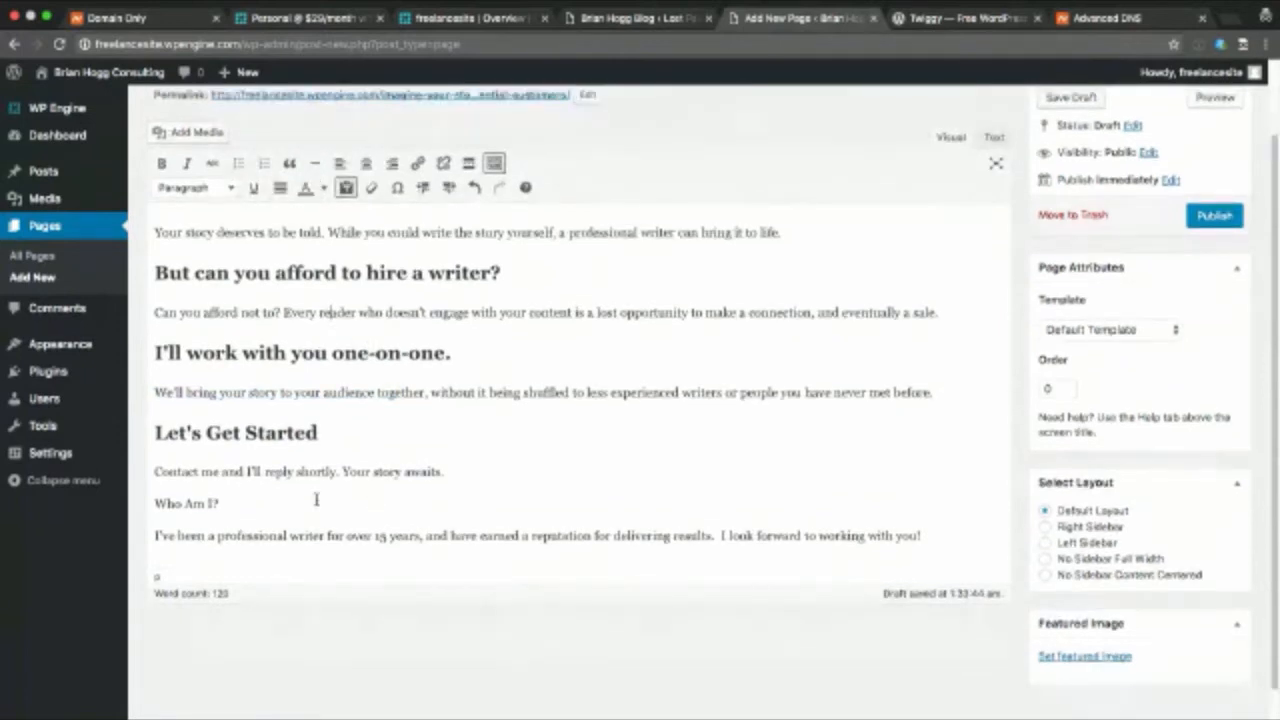
drag(316, 499, 154, 503)
click(195, 187)
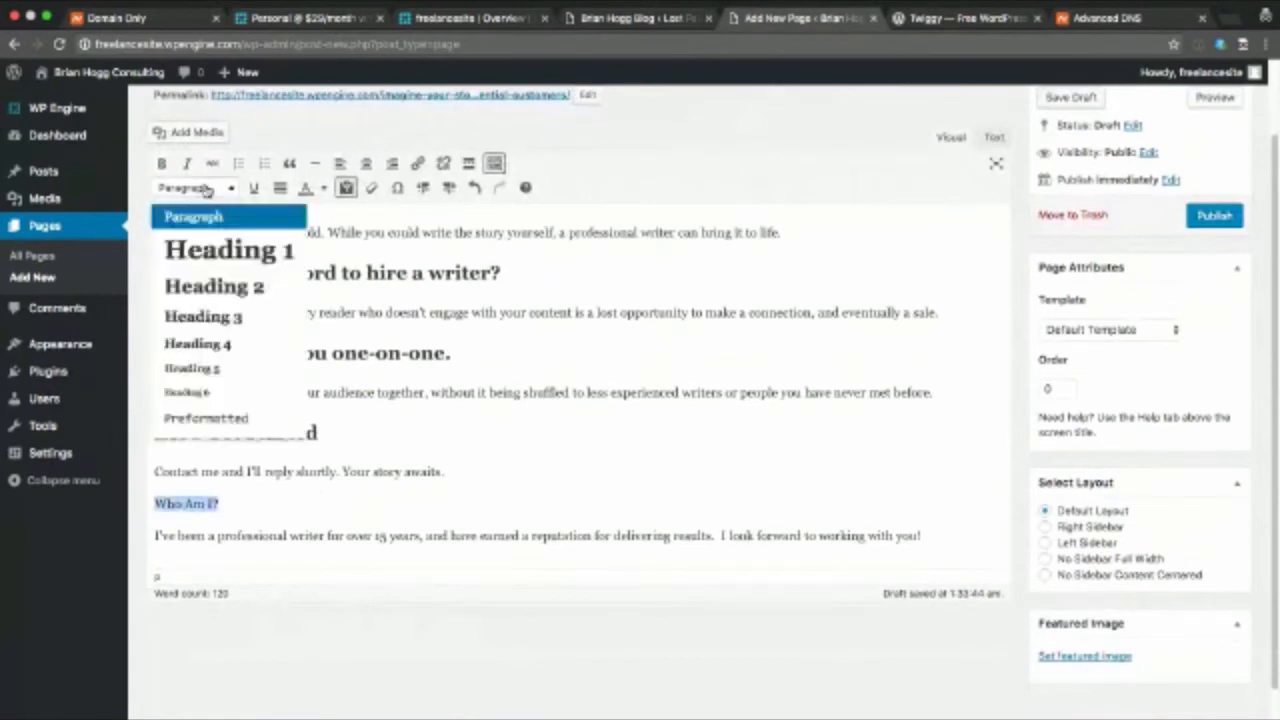
click(205, 316)
click(462, 477)
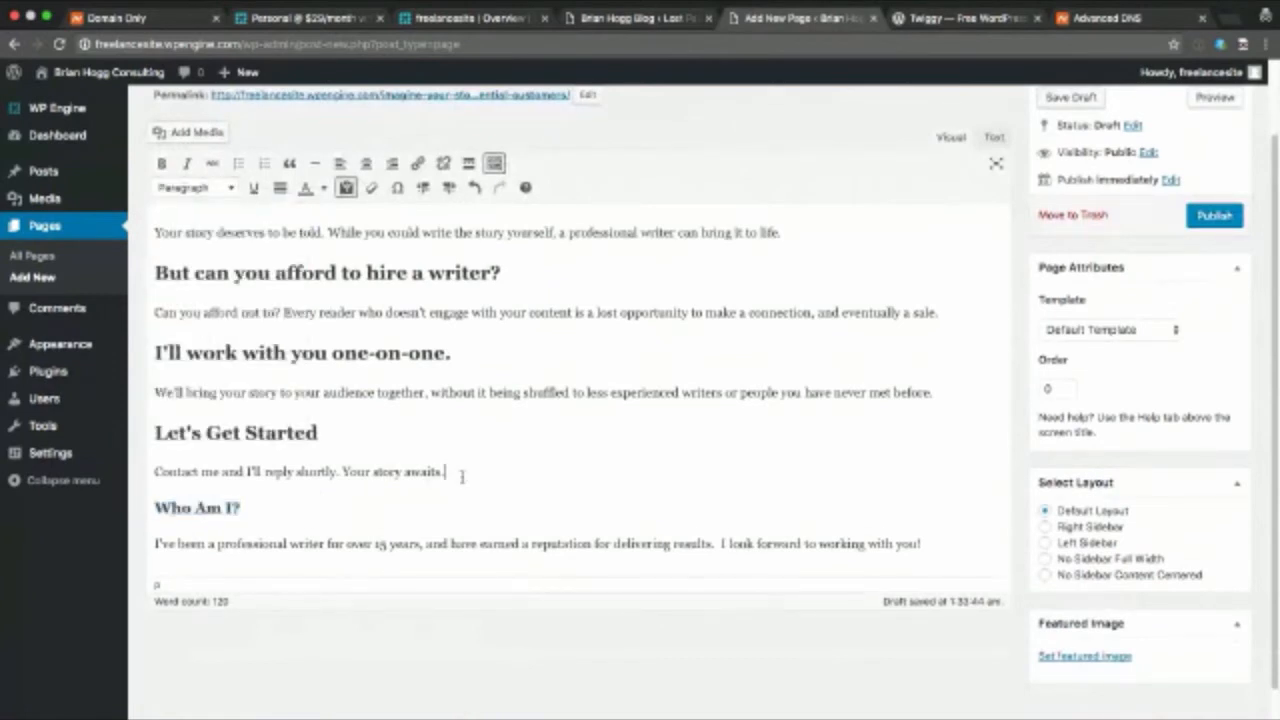
Select the headshot photo from the media library for insertion at the start of the paragraph under "Who Am I?"
scroll(448, 475, down, 1)
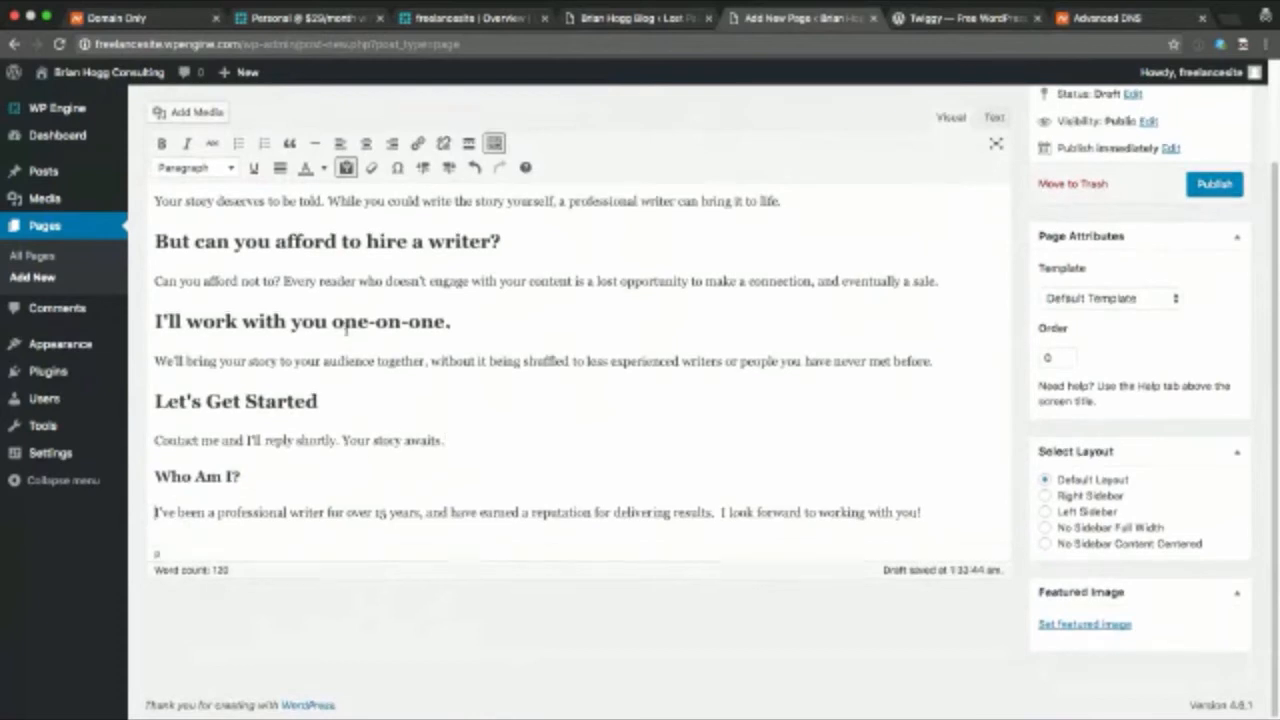
scroll(347, 321, up, 1)
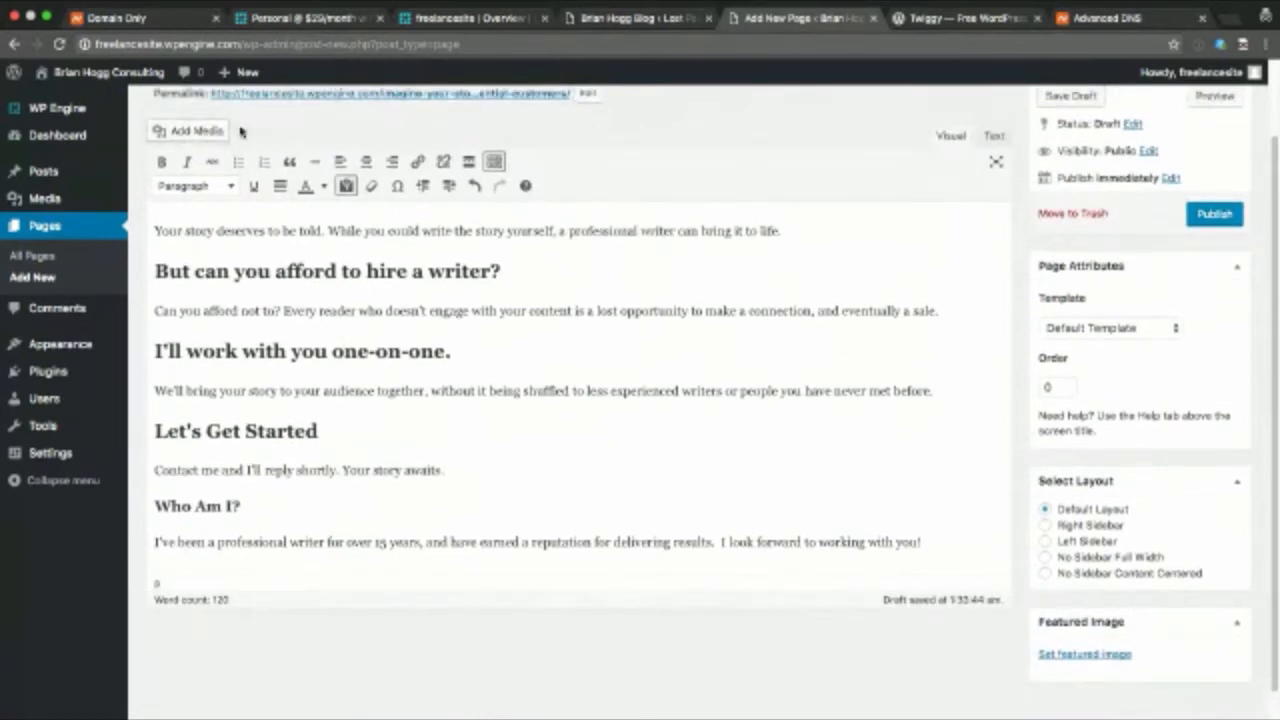
click(205, 133)
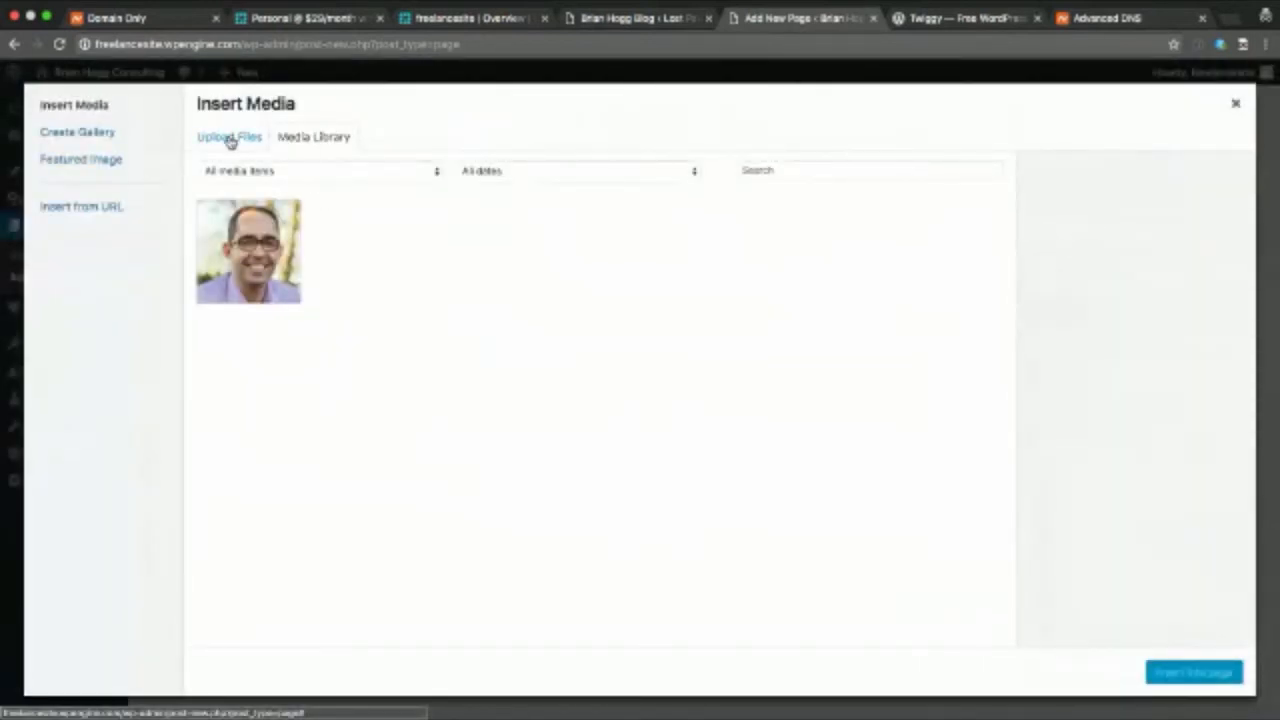
click(231, 139)
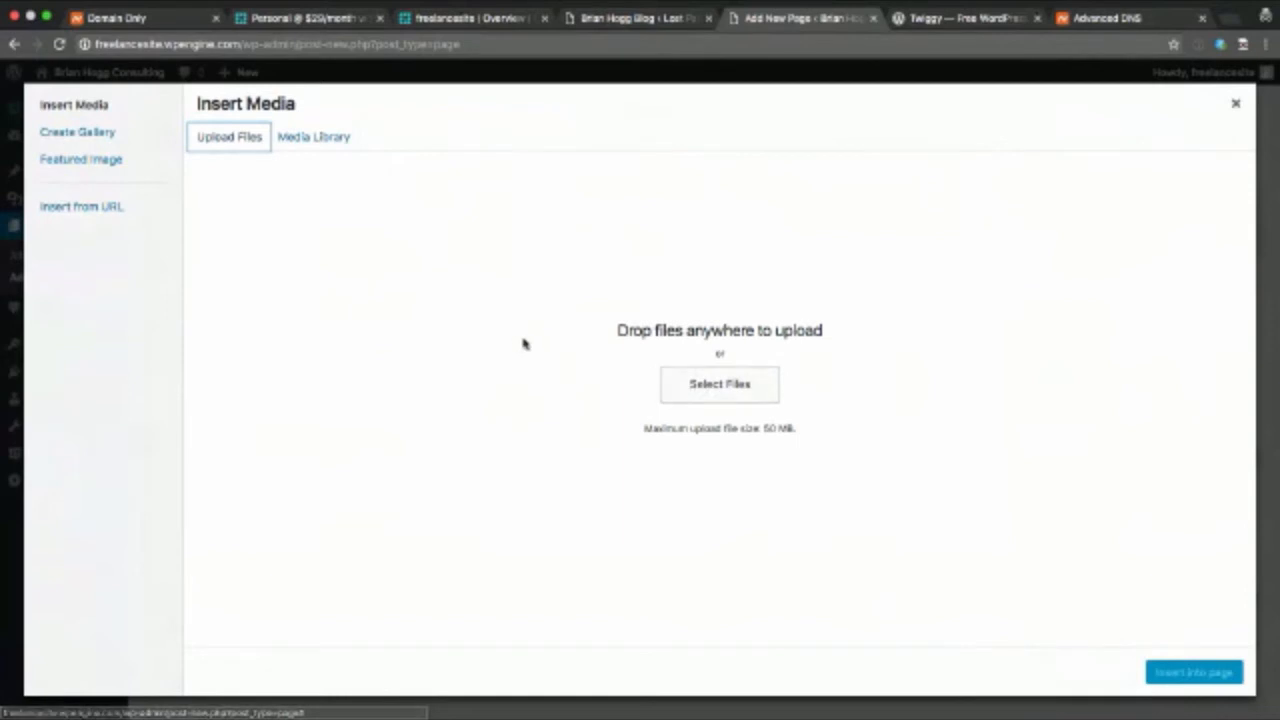
click(304, 137)
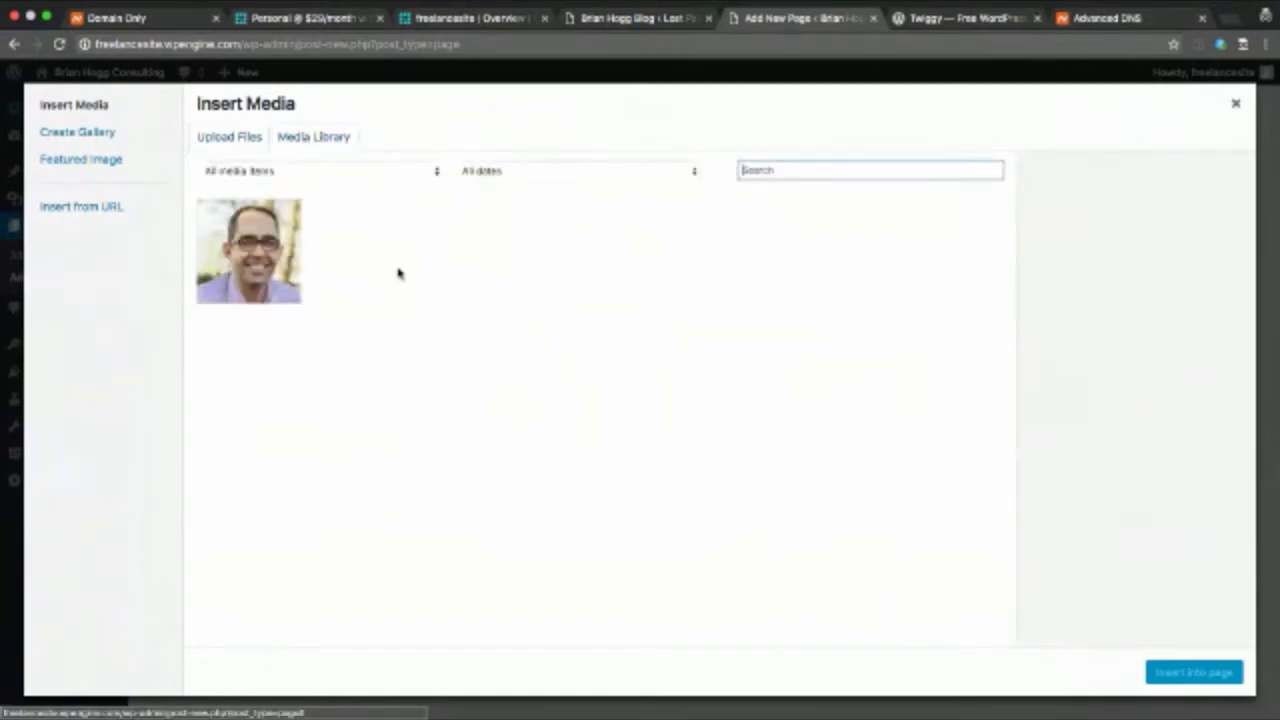
click(285, 250)
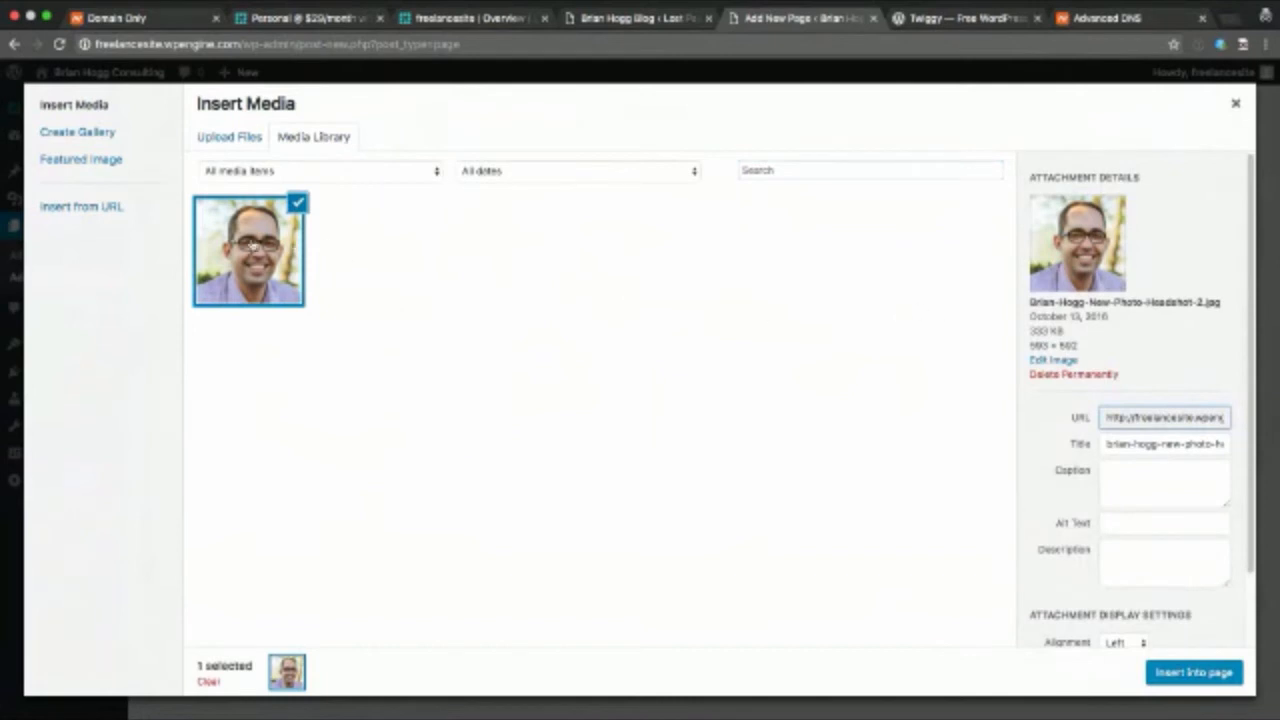
Insert the headshot into the page with Left alignment, no link, and Thumbnail size (150 × 150)
scroll(1066, 406, down, 2)
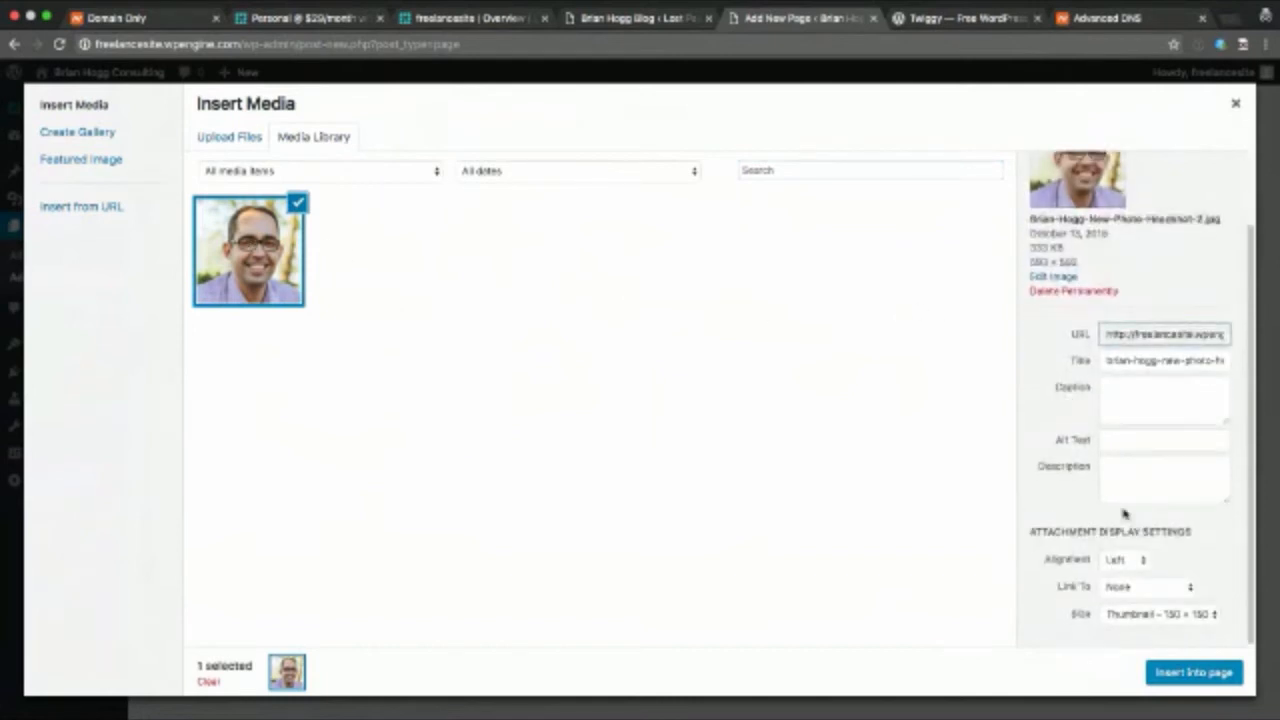
click(1118, 563)
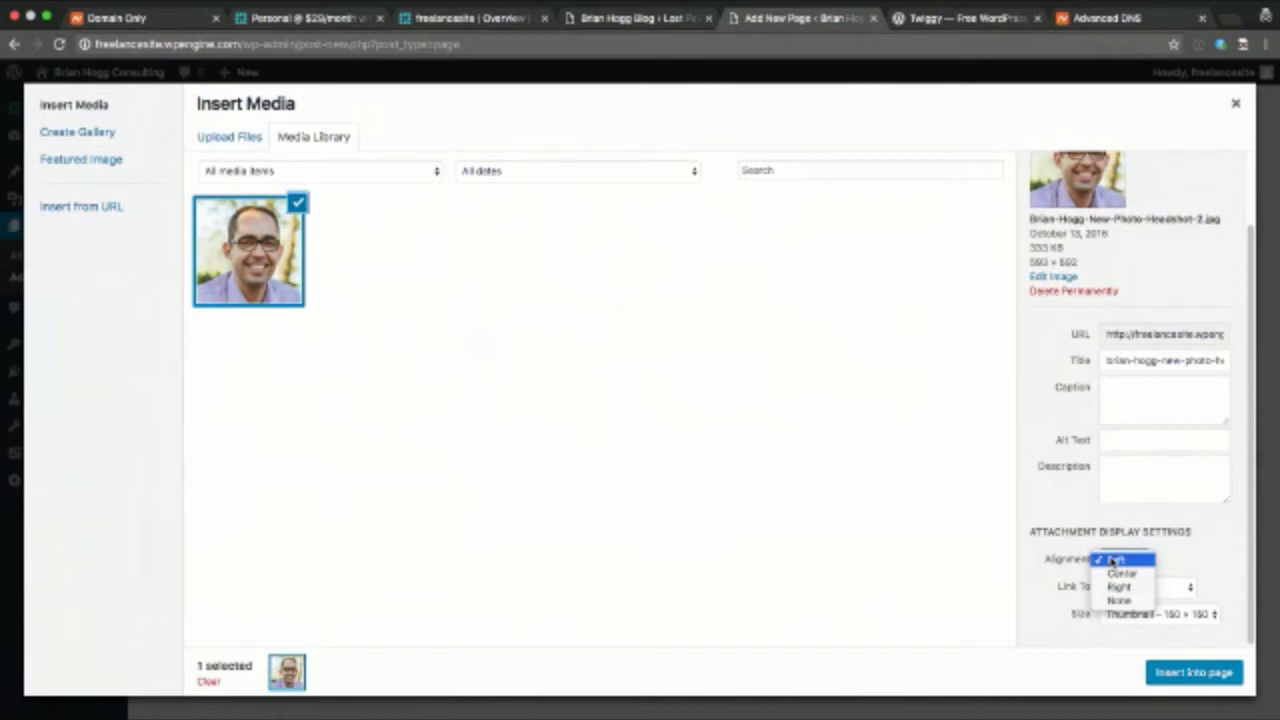
click(1113, 561)
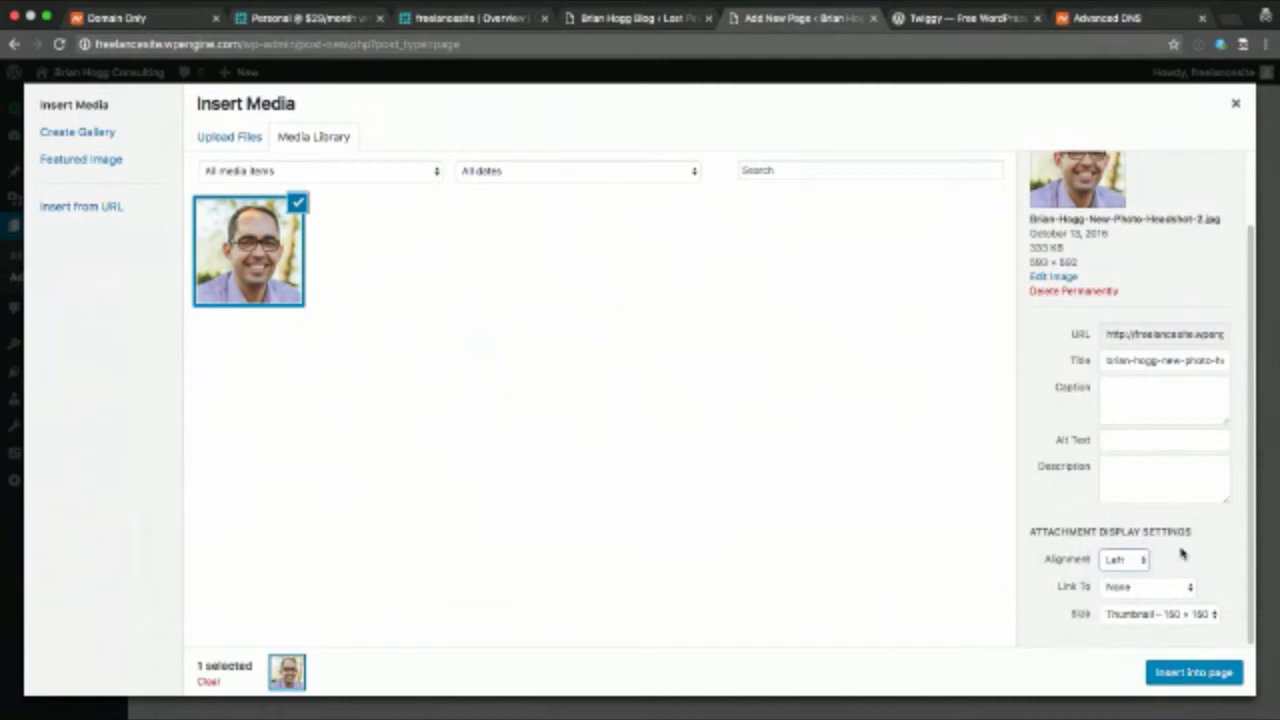
click(1139, 591)
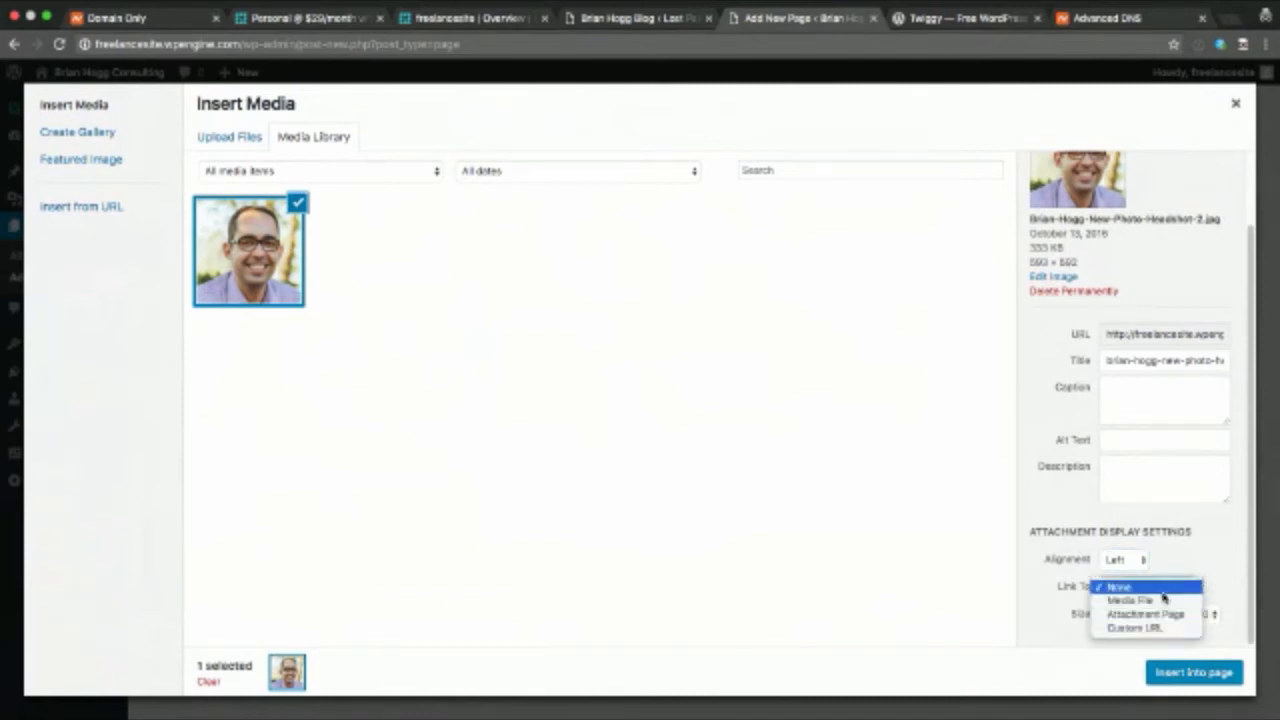
click(1169, 563)
click(1063, 557)
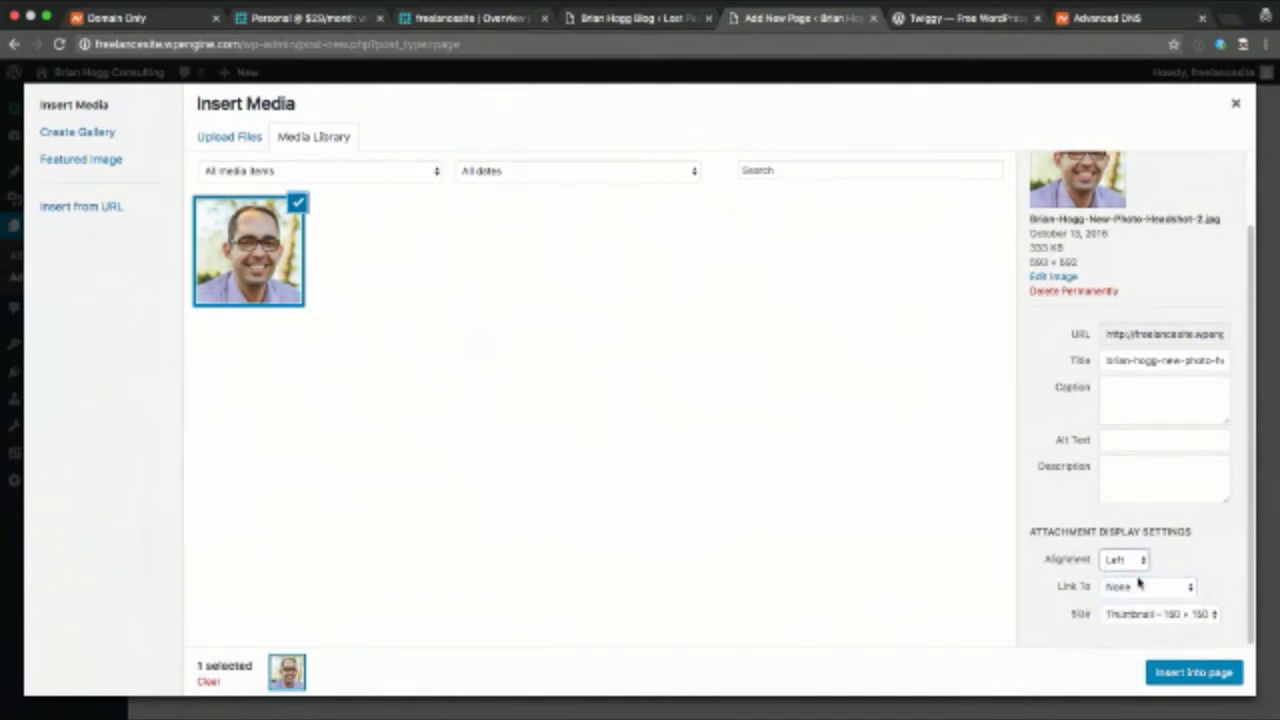
click(1134, 614)
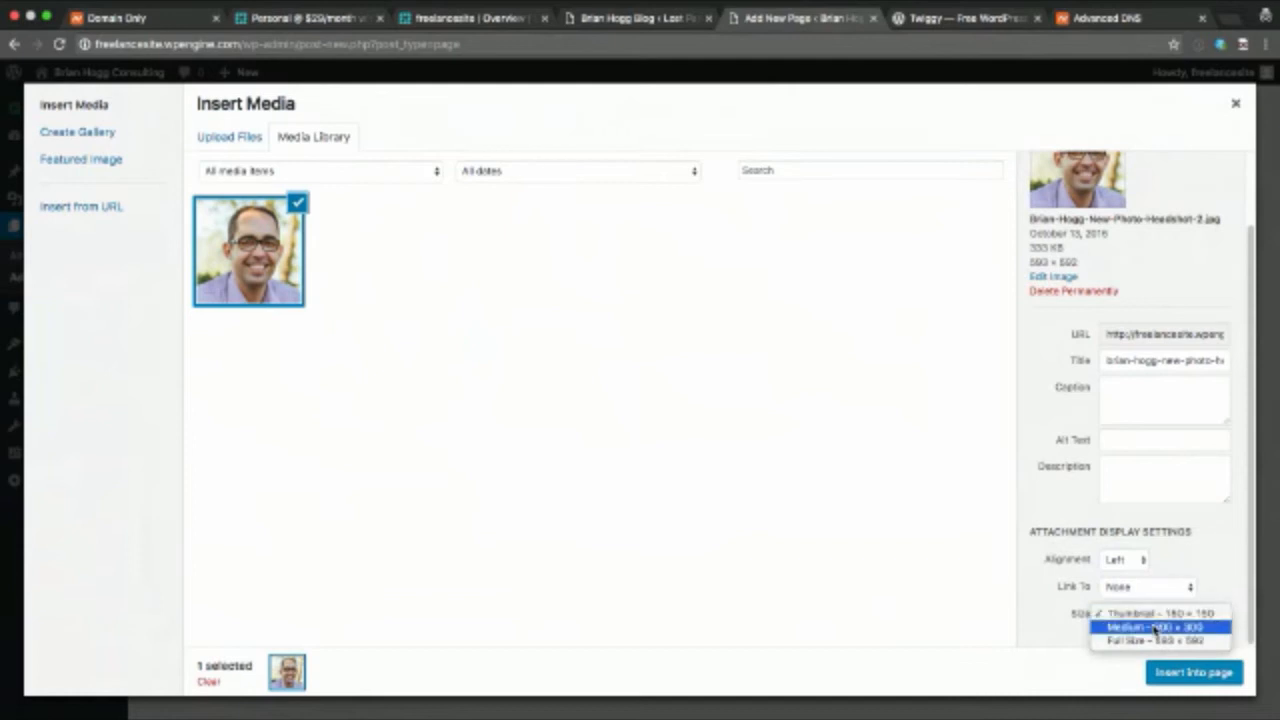
click(1207, 562)
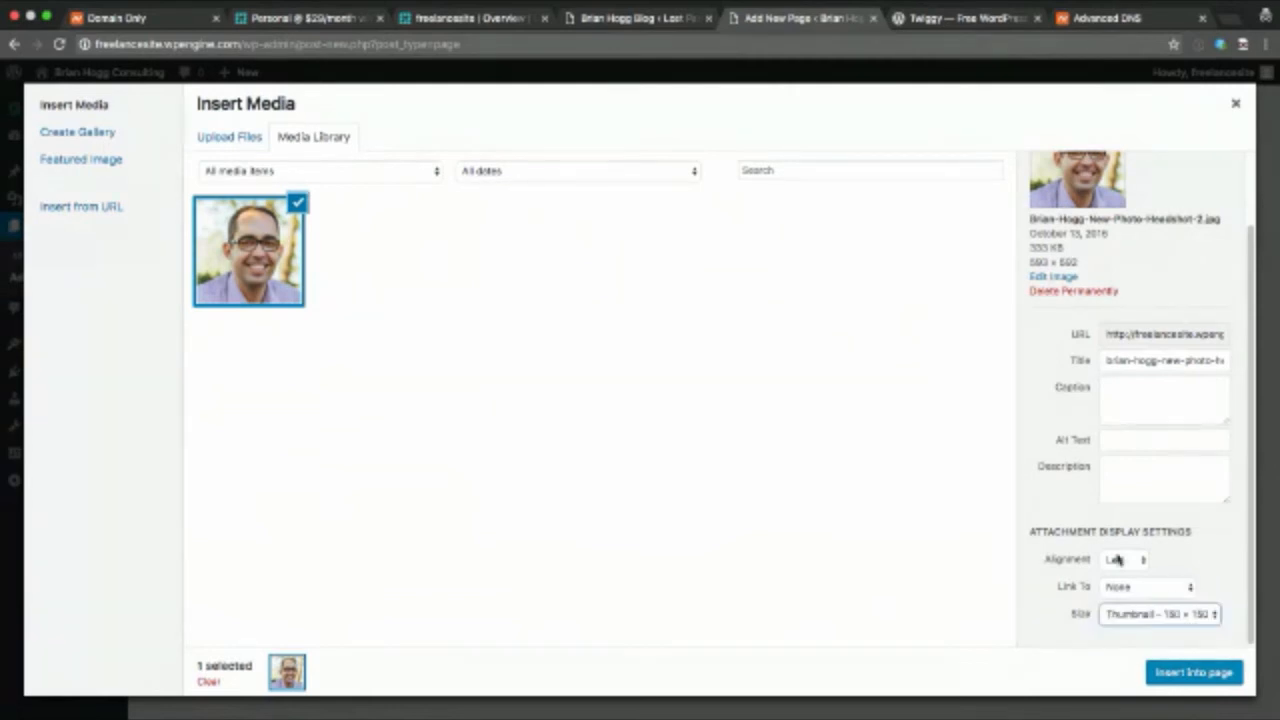
click(1174, 674)
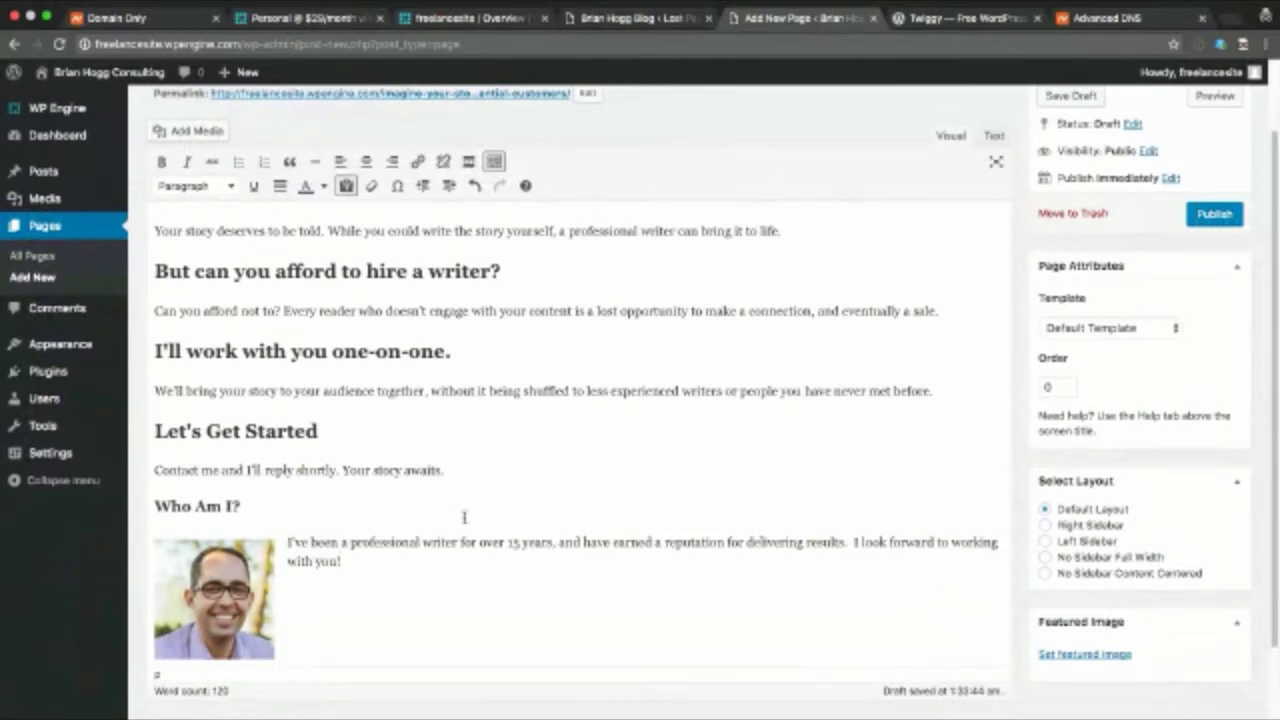
Publish the new page and review how it looks on the live site
scroll(474, 517, down, 1)
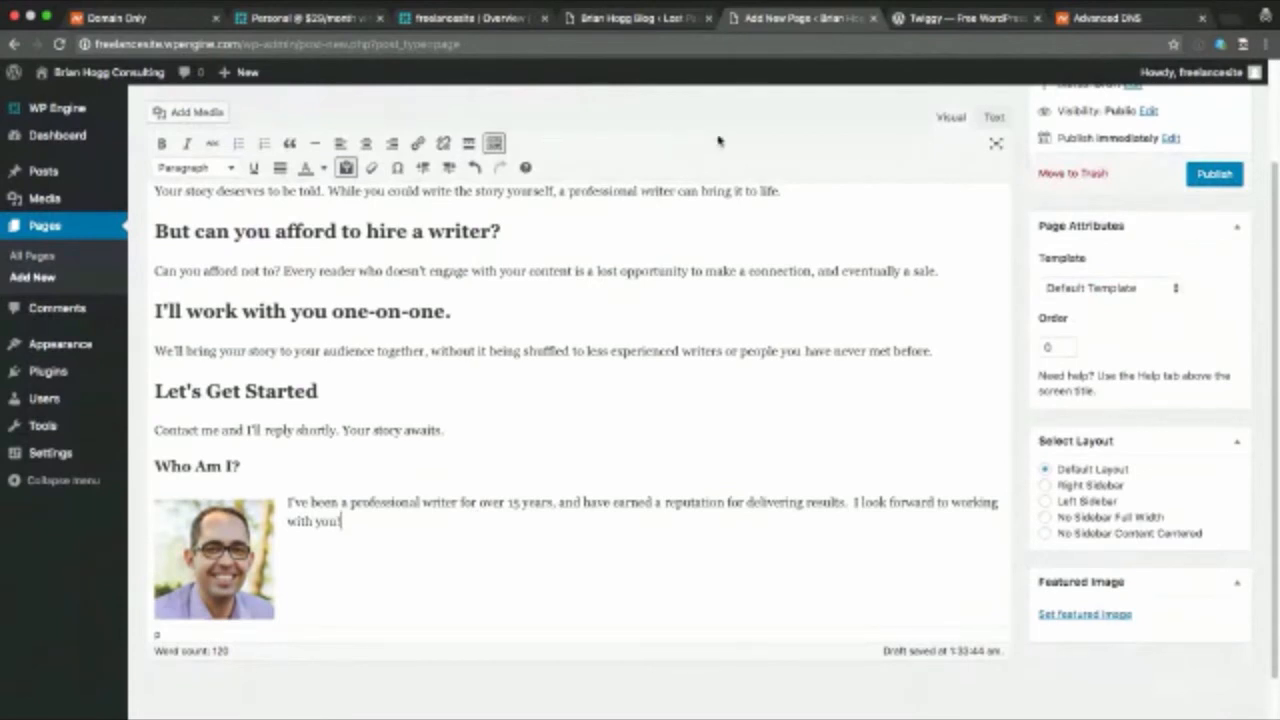
click(1215, 186)
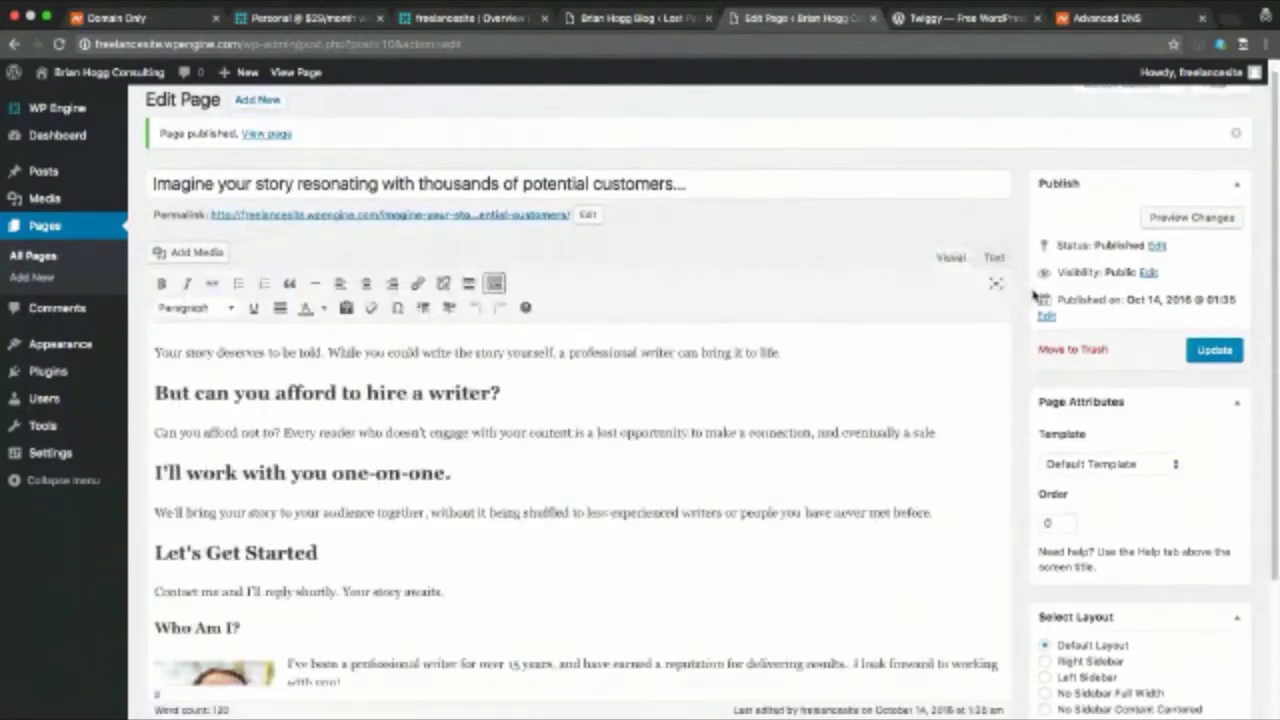
scroll(1036, 297, down, 1)
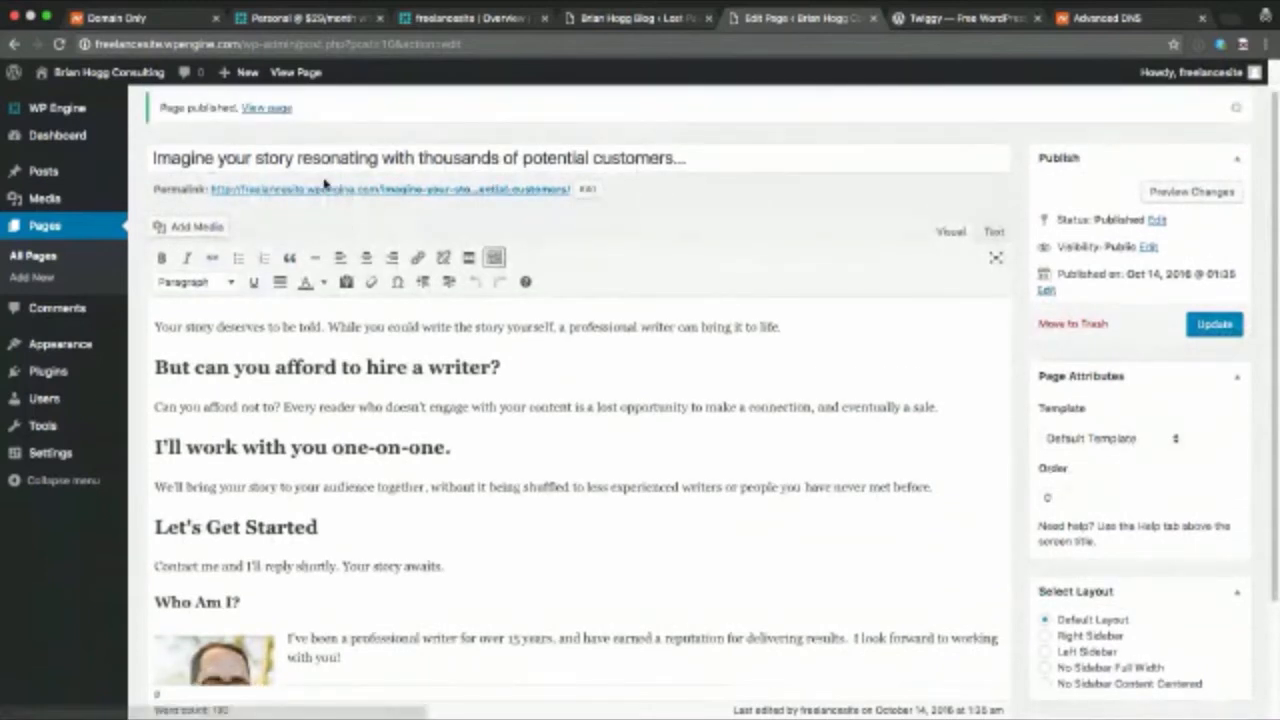
click(323, 191)
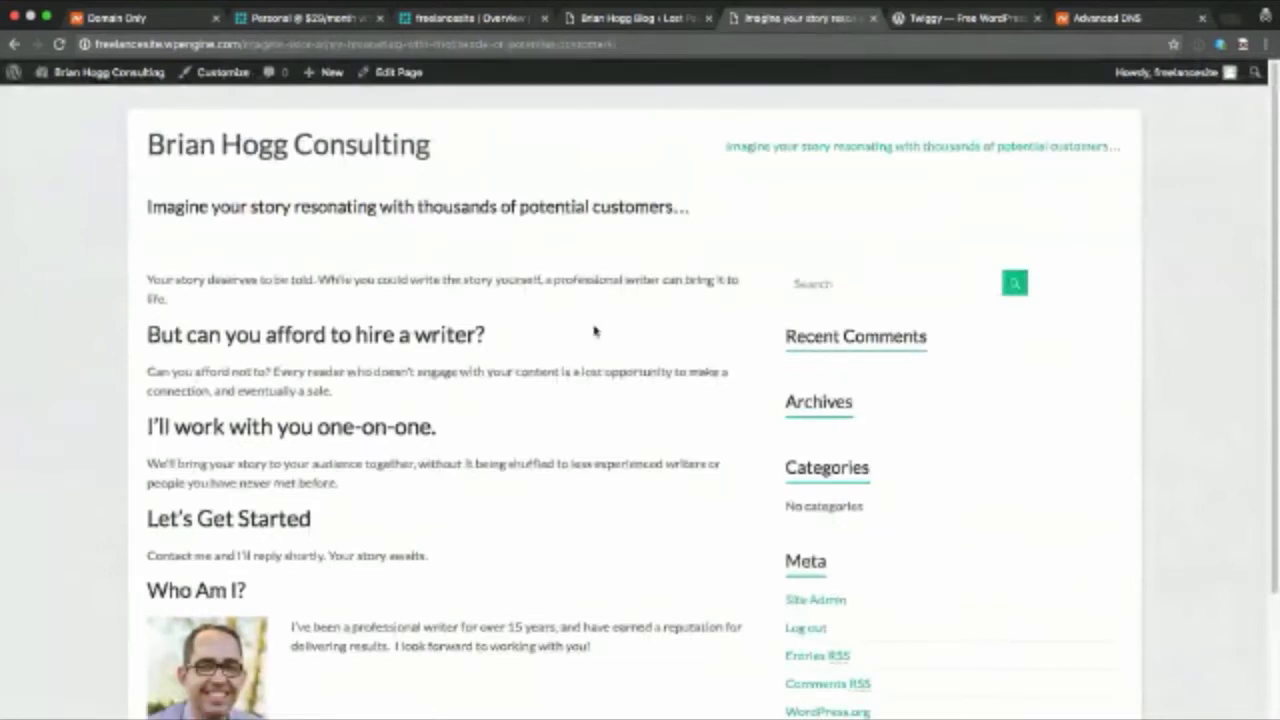
scroll(594, 329, down, 1)
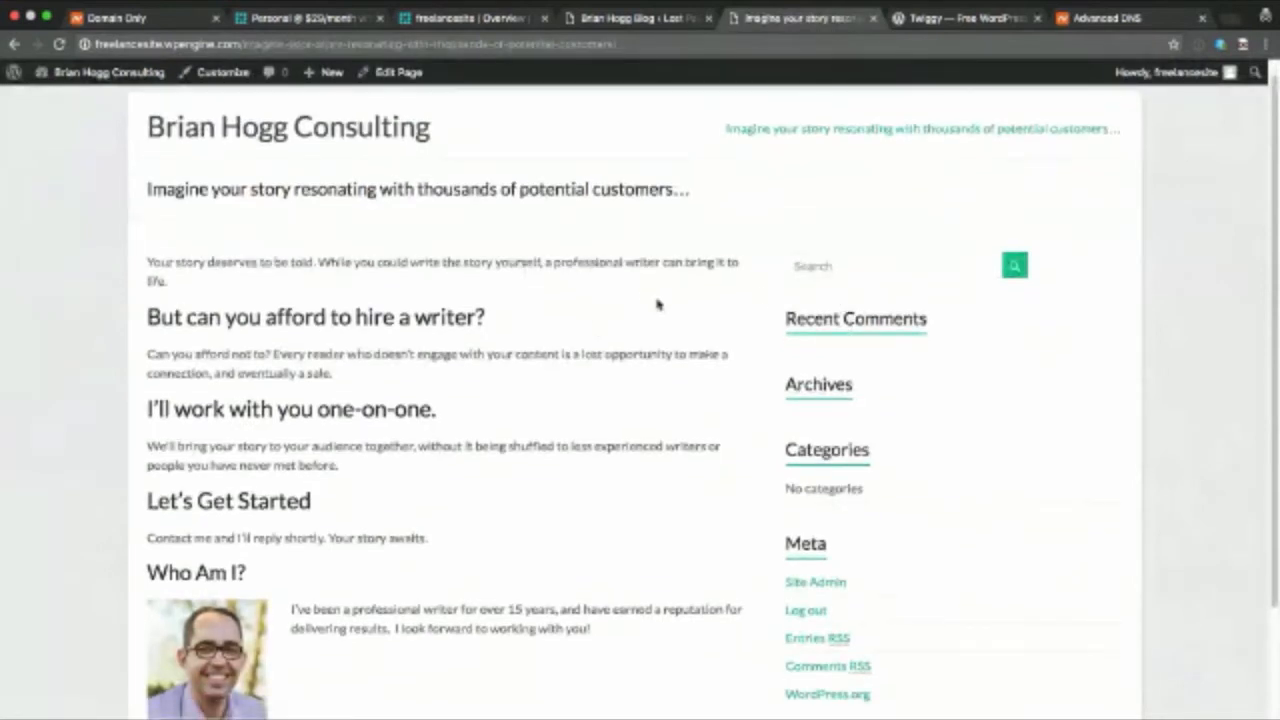
scroll(606, 323, down, 2)
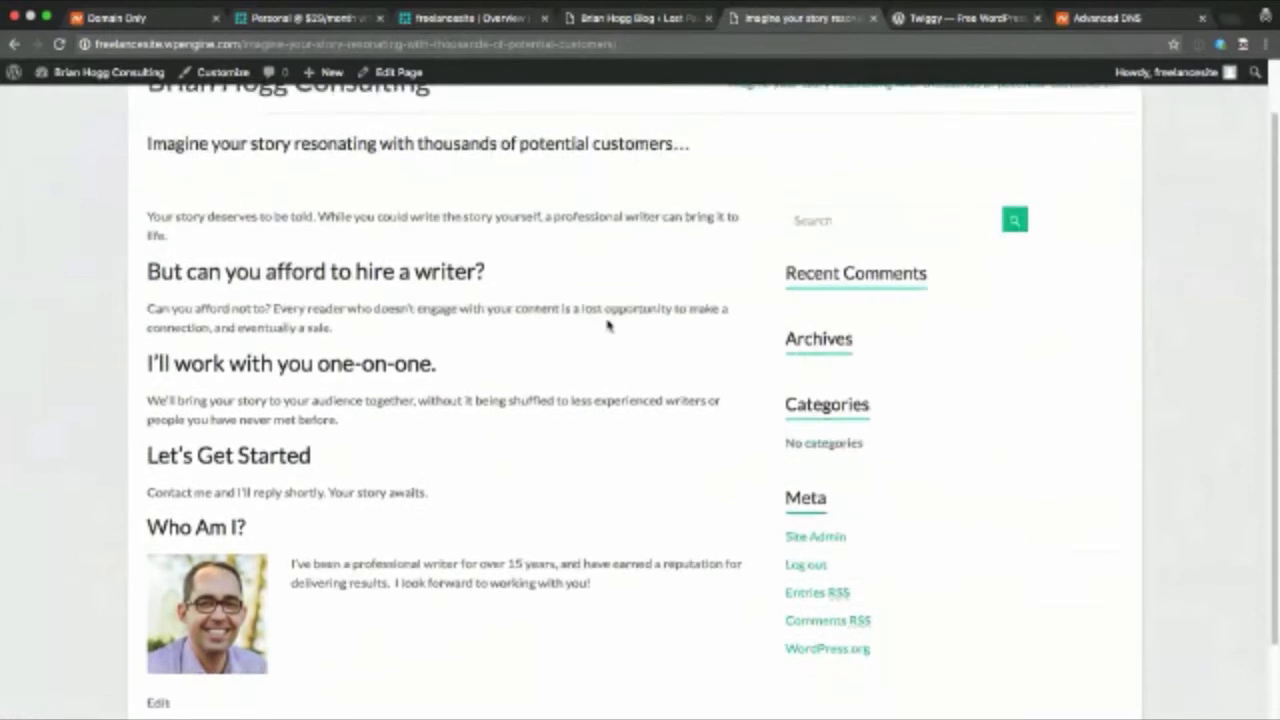
scroll(606, 324, down, 1)
scroll(607, 325, up, 2)
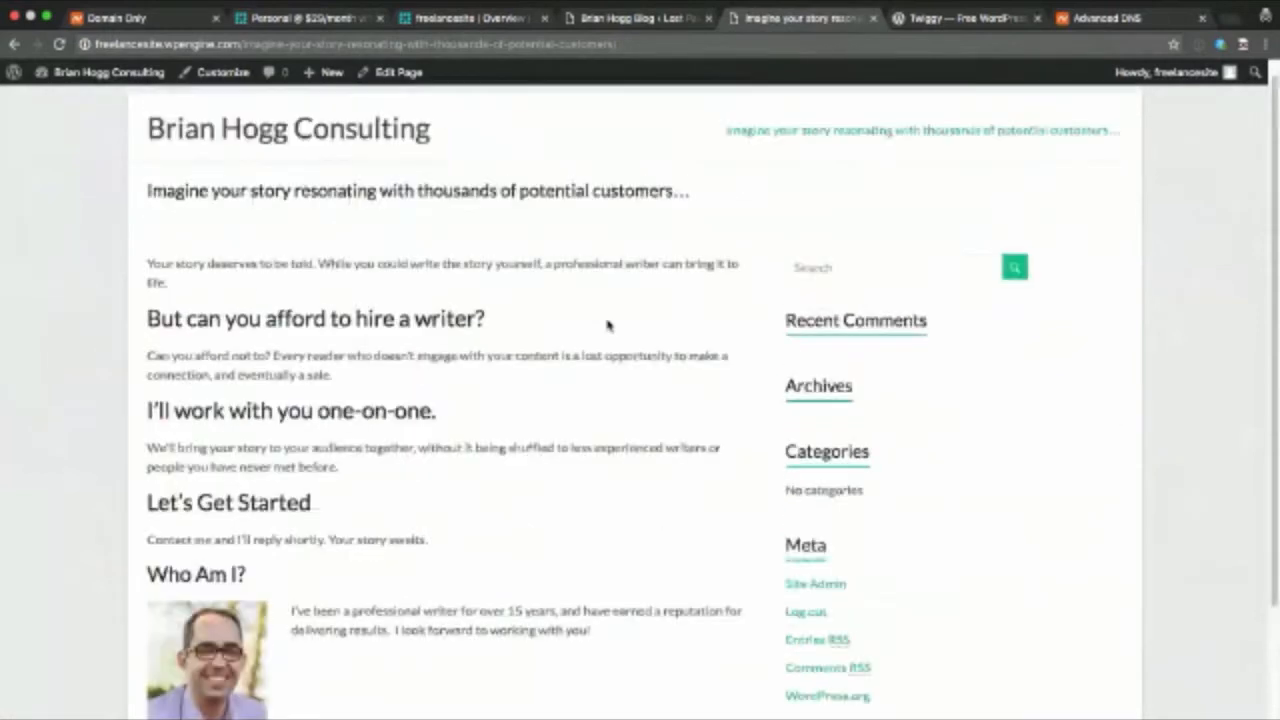
scroll(608, 325, up, 1)
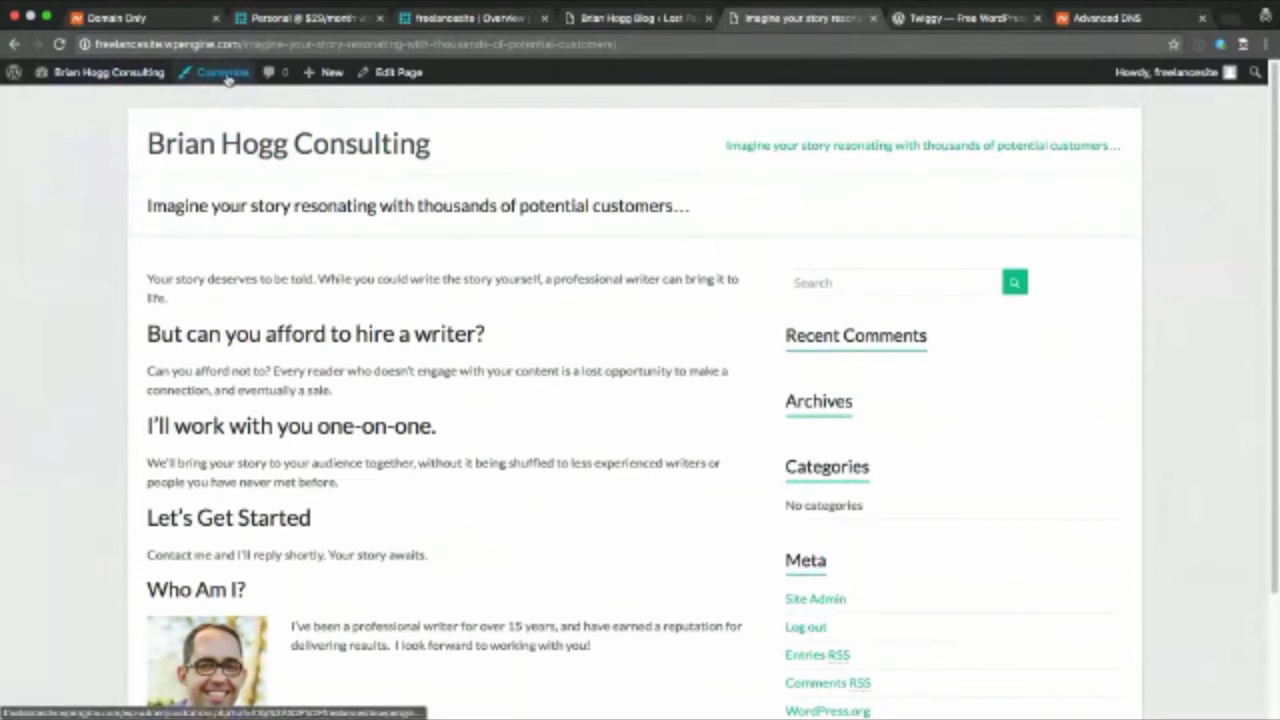
Return to the site's dashboard and open the theme customizer
click(102, 74)
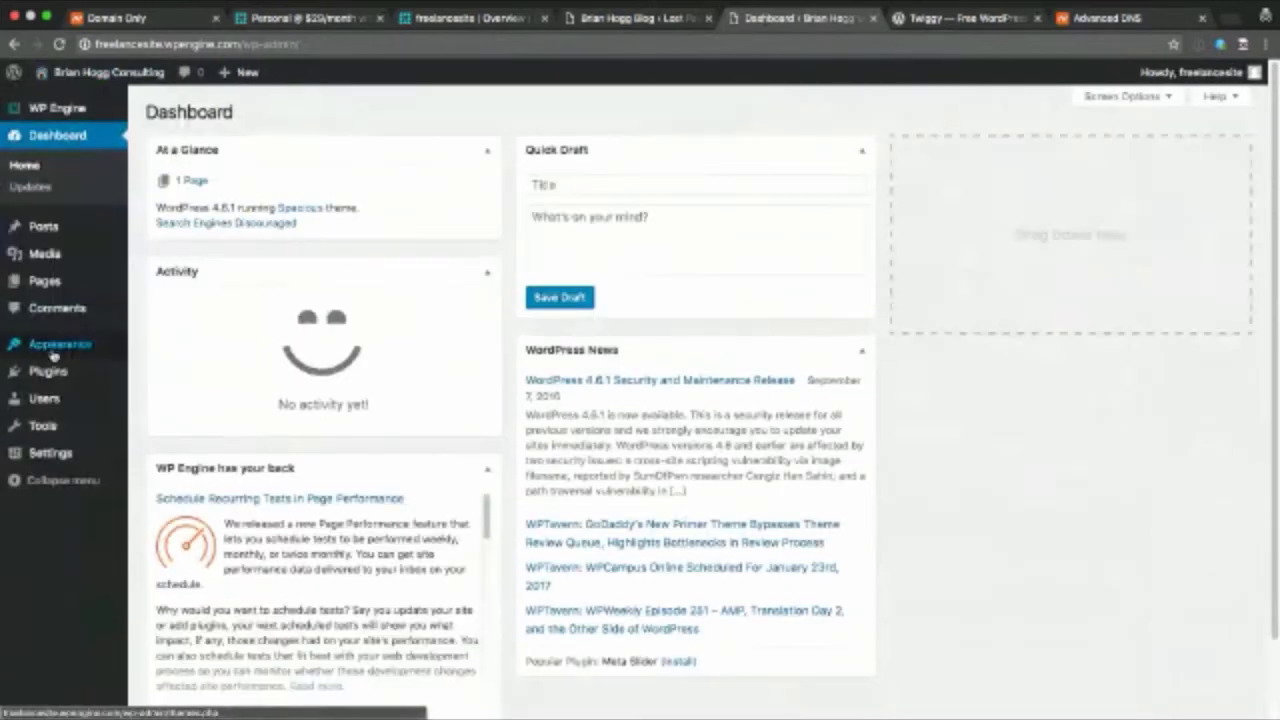
mouse_move(76, 355)
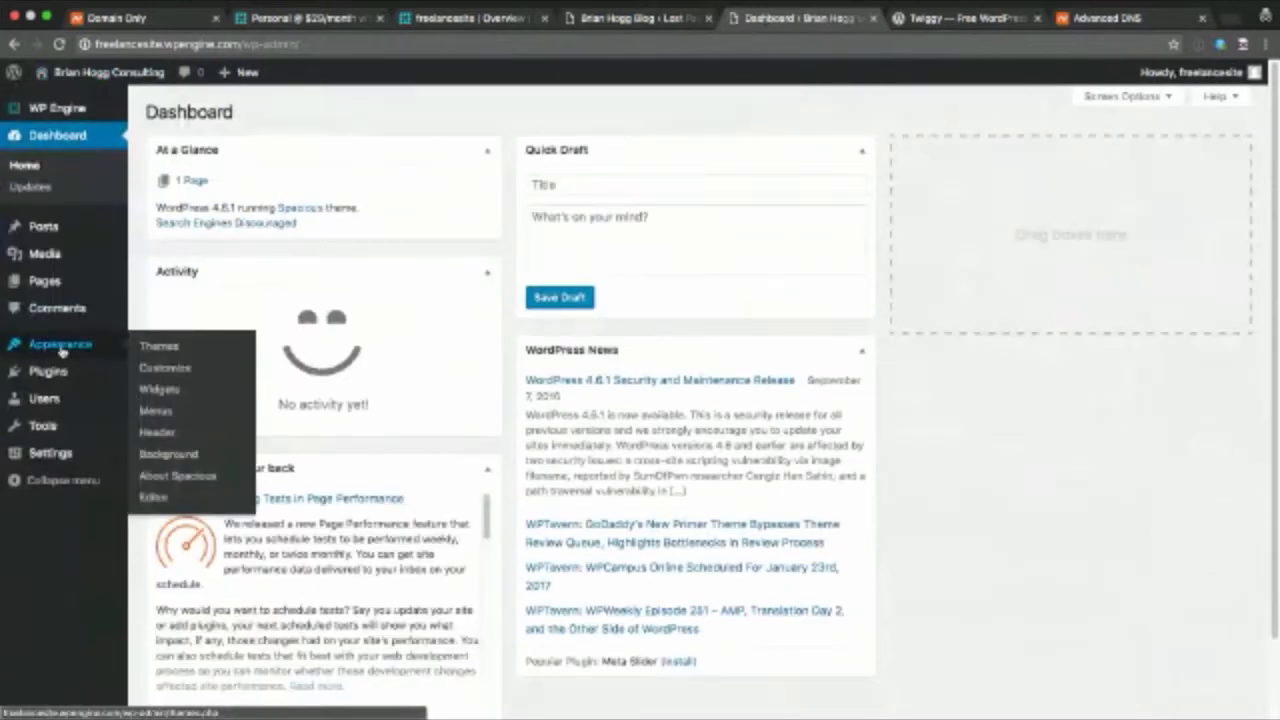
click(172, 372)
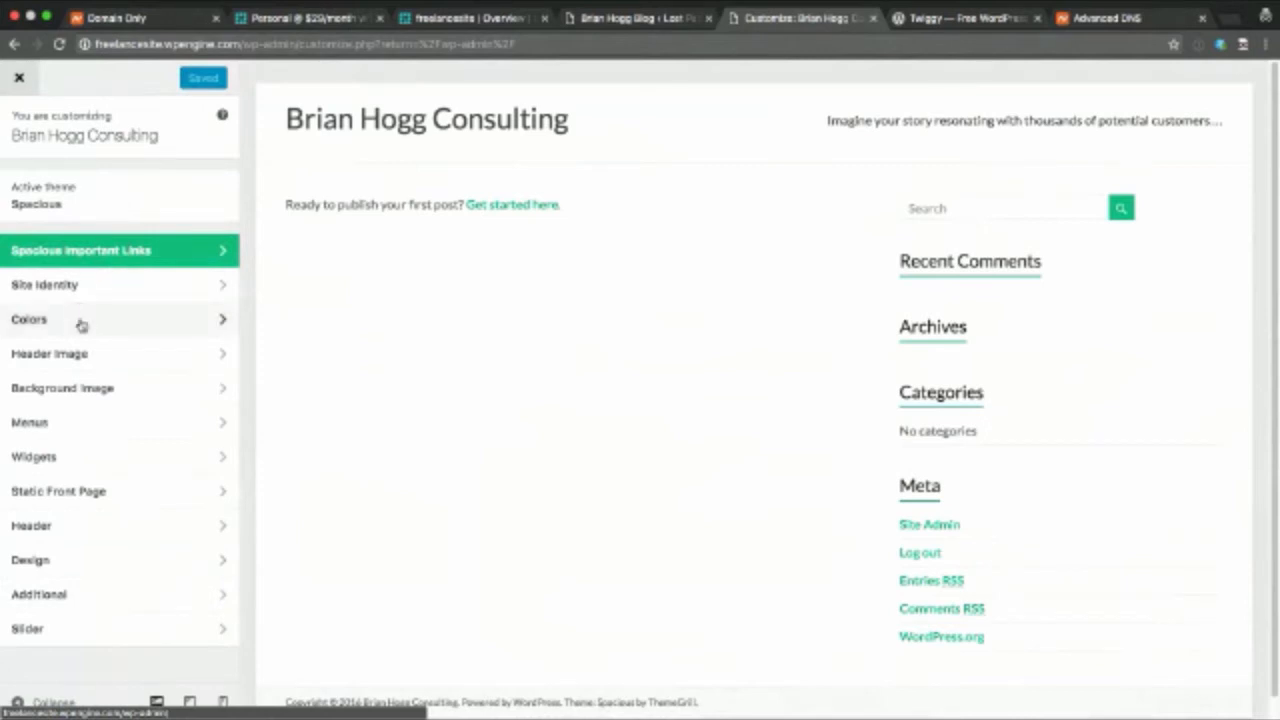
Examine the Site Identity and Colors settings of the Spacious theme
click(120, 287)
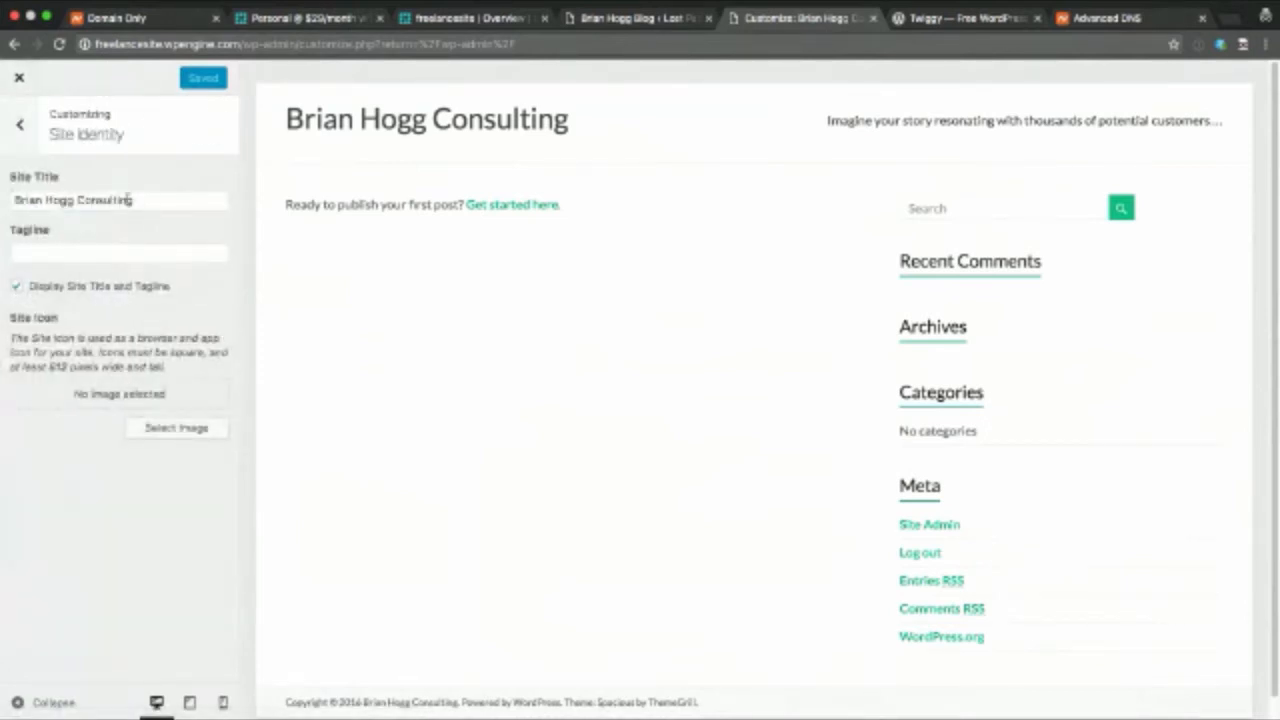
click(20, 125)
click(94, 325)
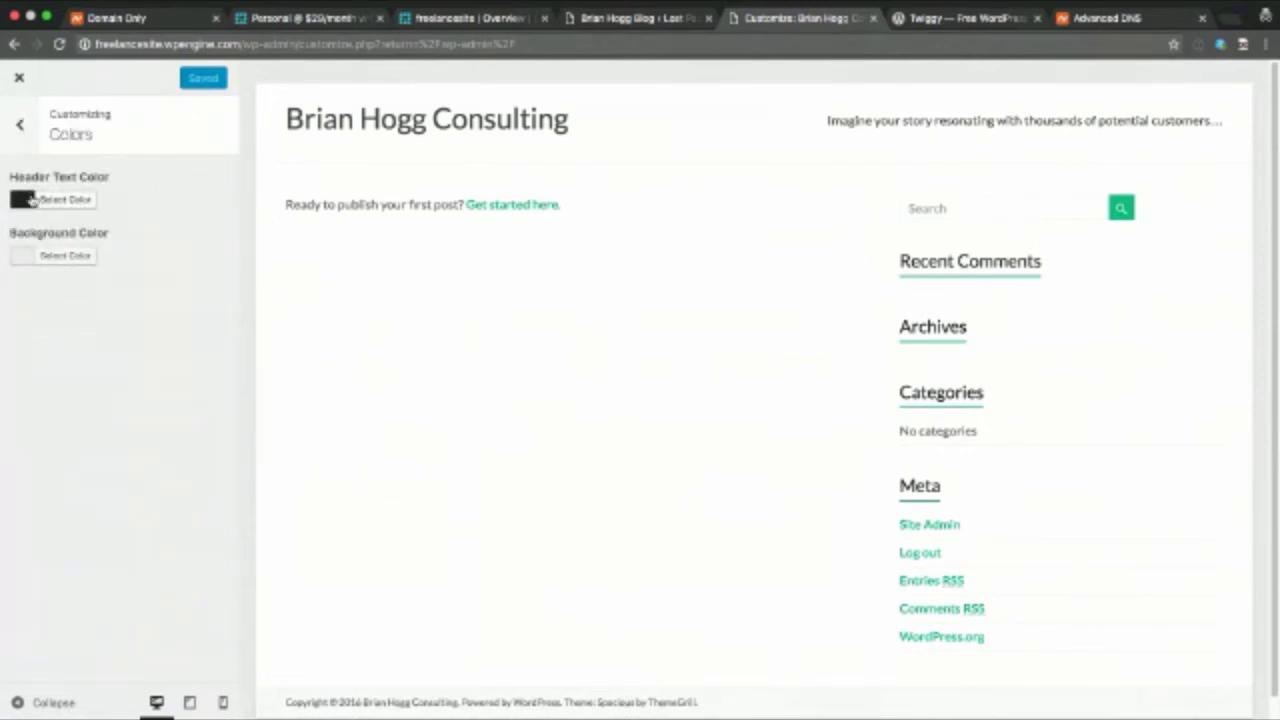
click(20, 128)
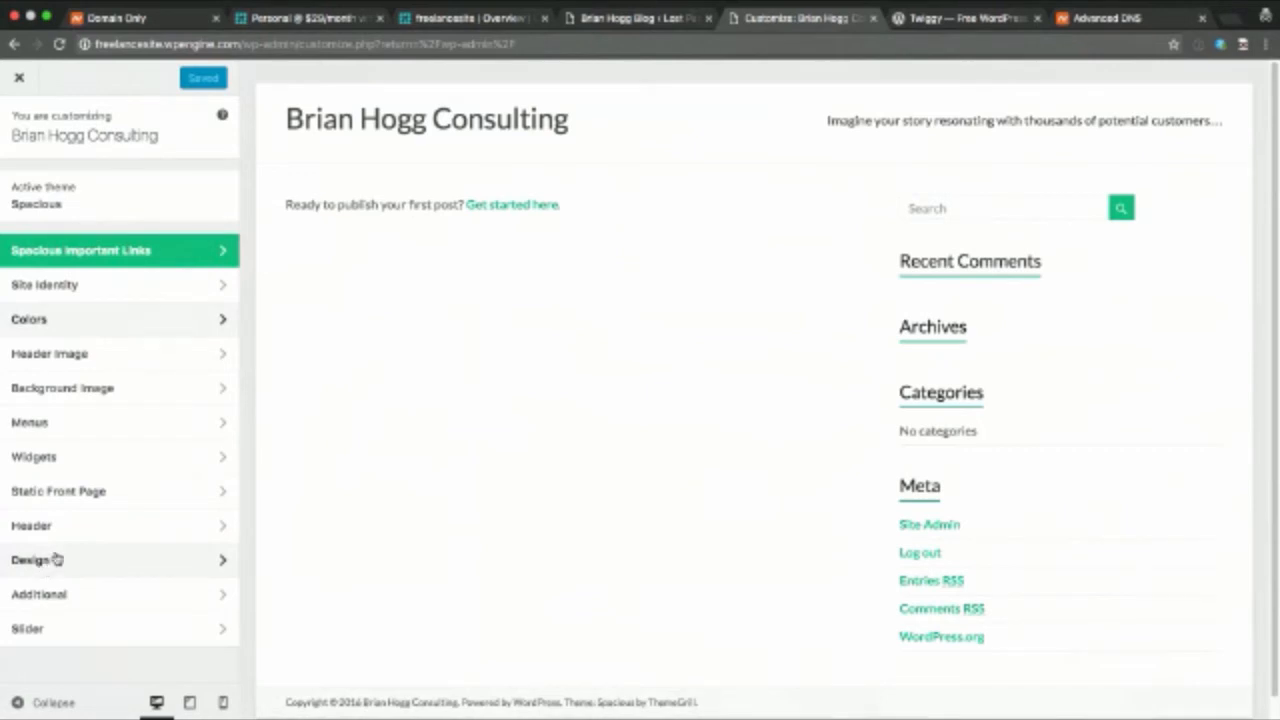
Make the front page display a static page, choosing "Imagine your story resonating with thousands of potential customers…", and check it in the preview
click(108, 492)
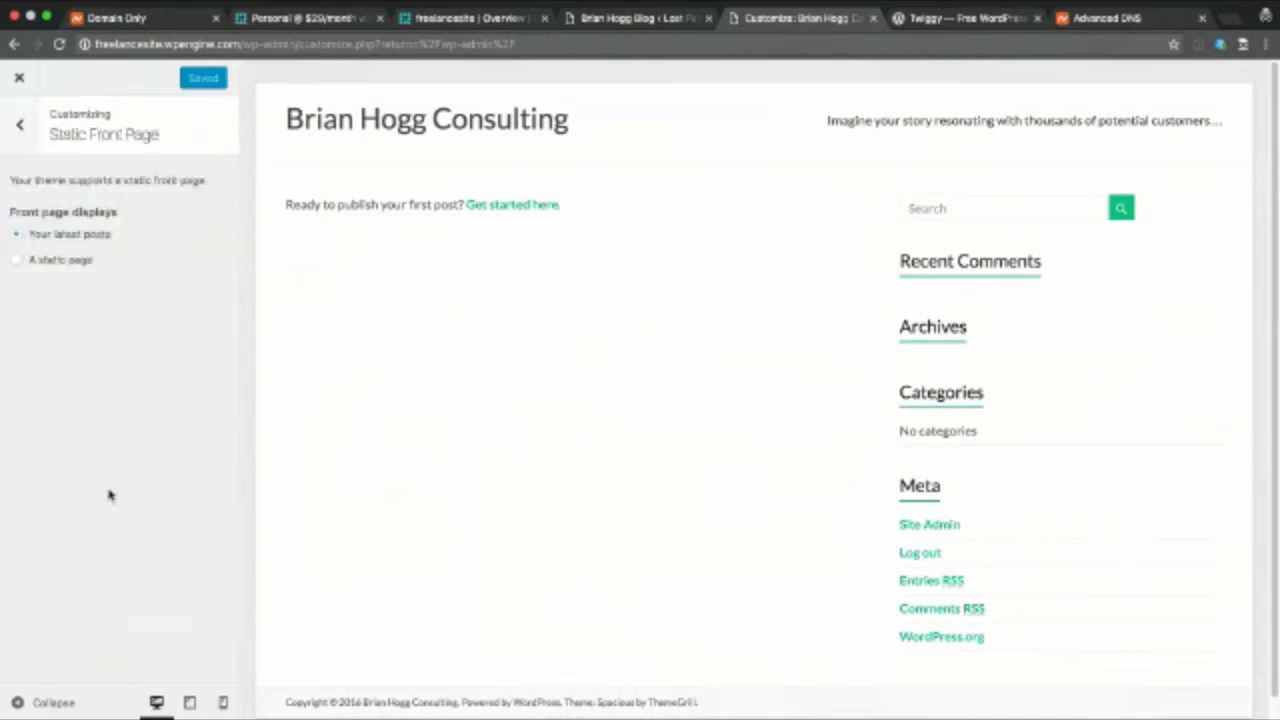
click(59, 262)
click(92, 323)
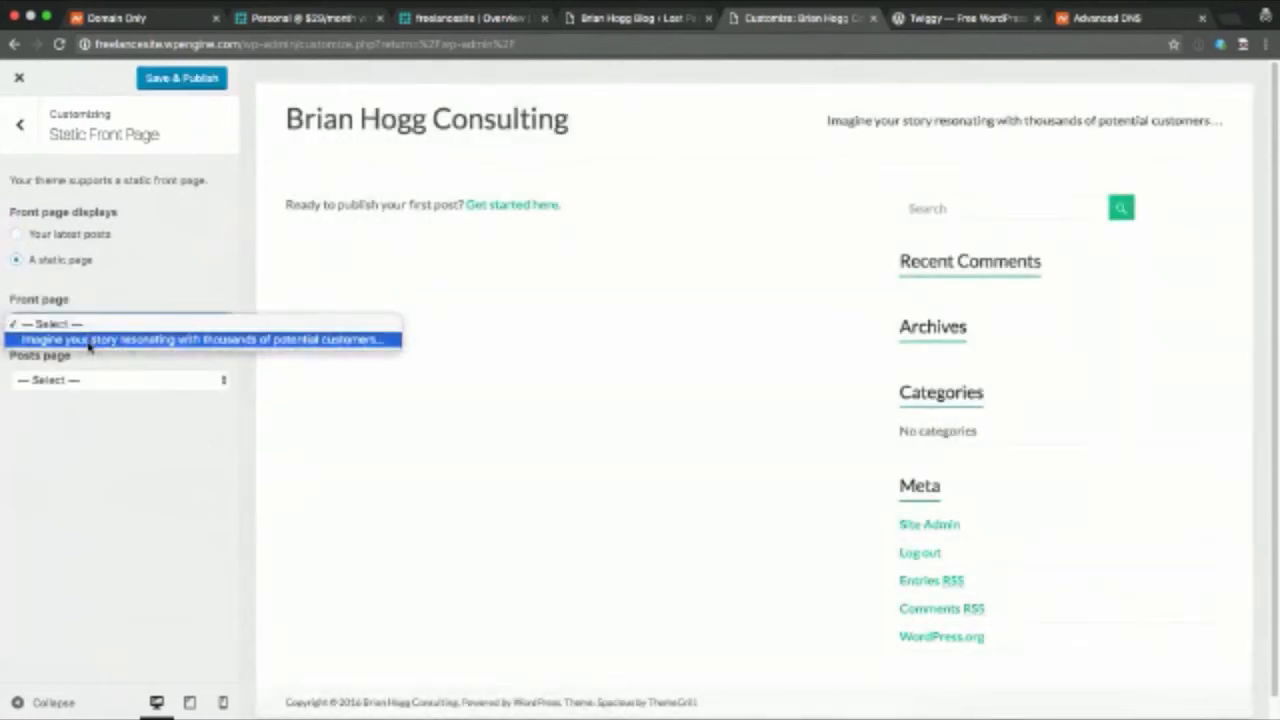
click(88, 340)
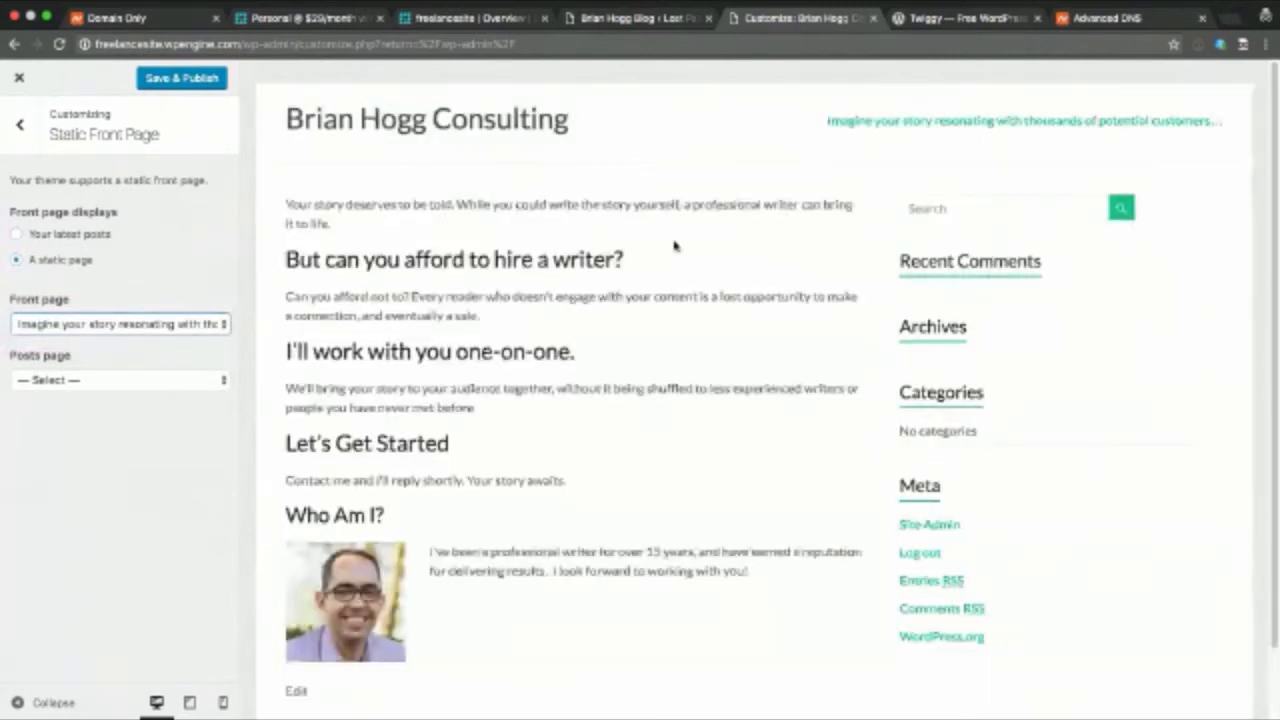
scroll(675, 246, down, 1)
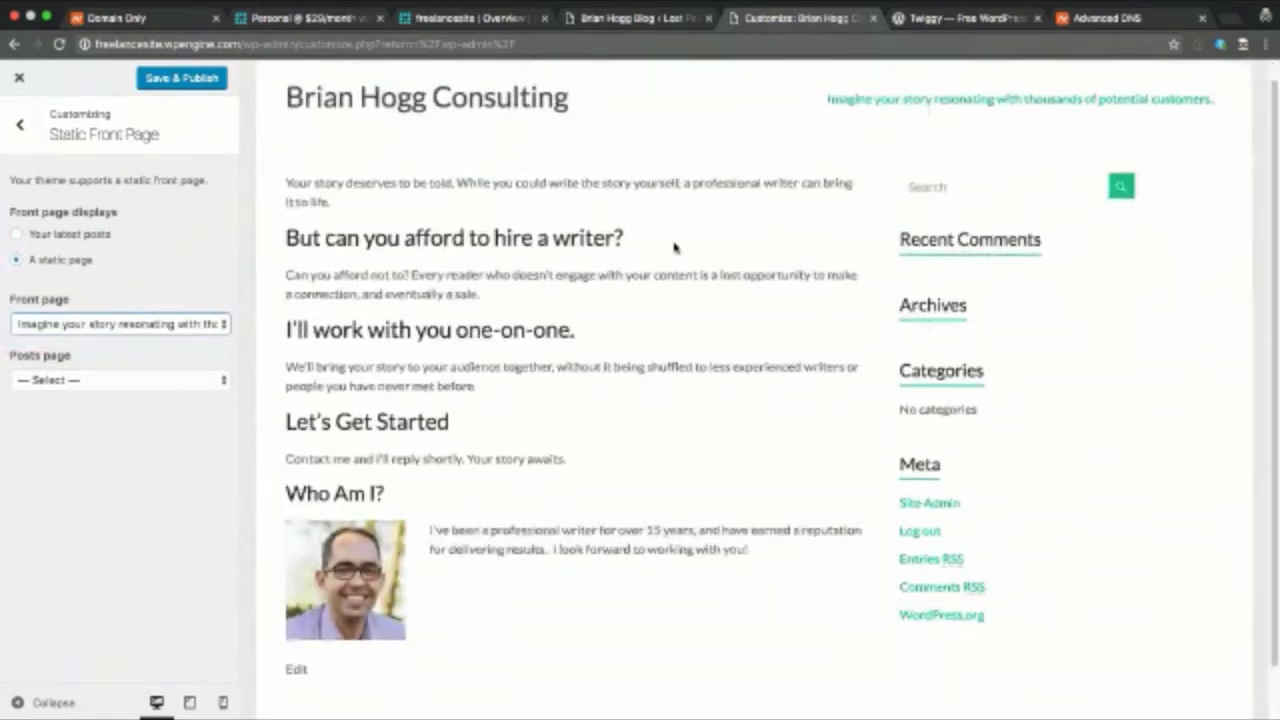
scroll(675, 246, down, 2)
scroll(675, 246, up, 3)
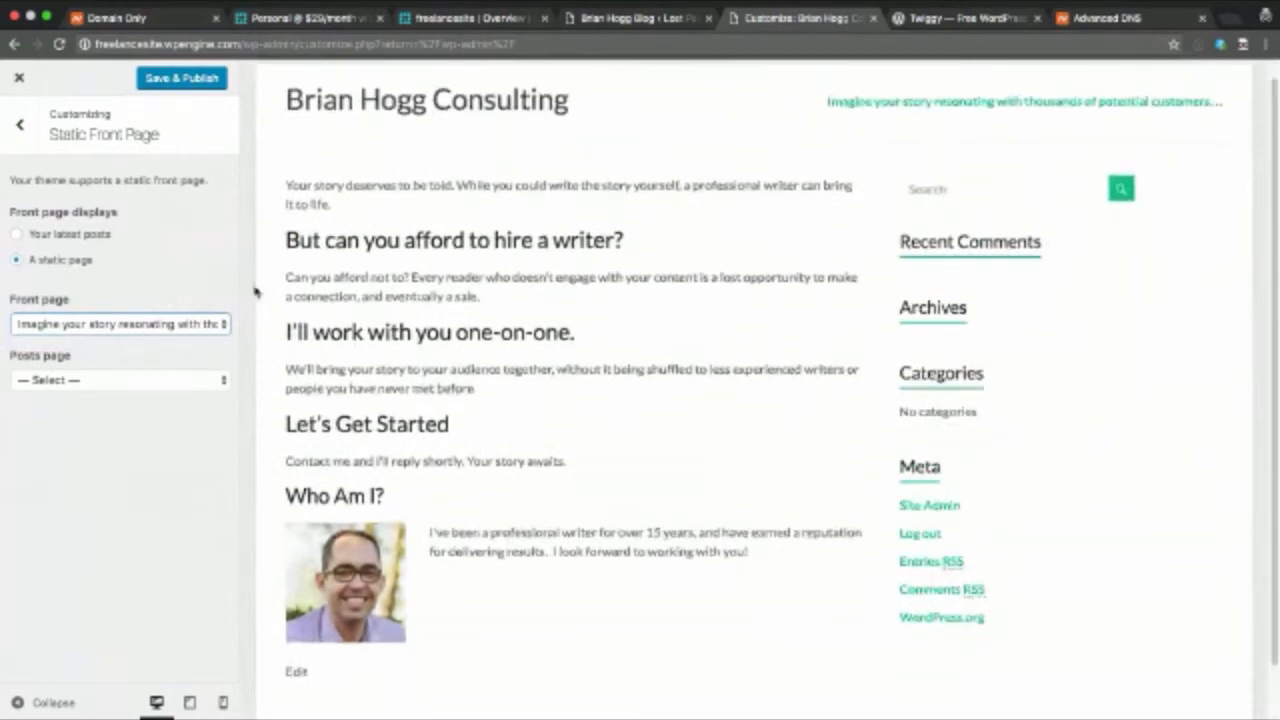
Save and publish the static front page setting, close the customizer, and visit the live site
click(80, 358)
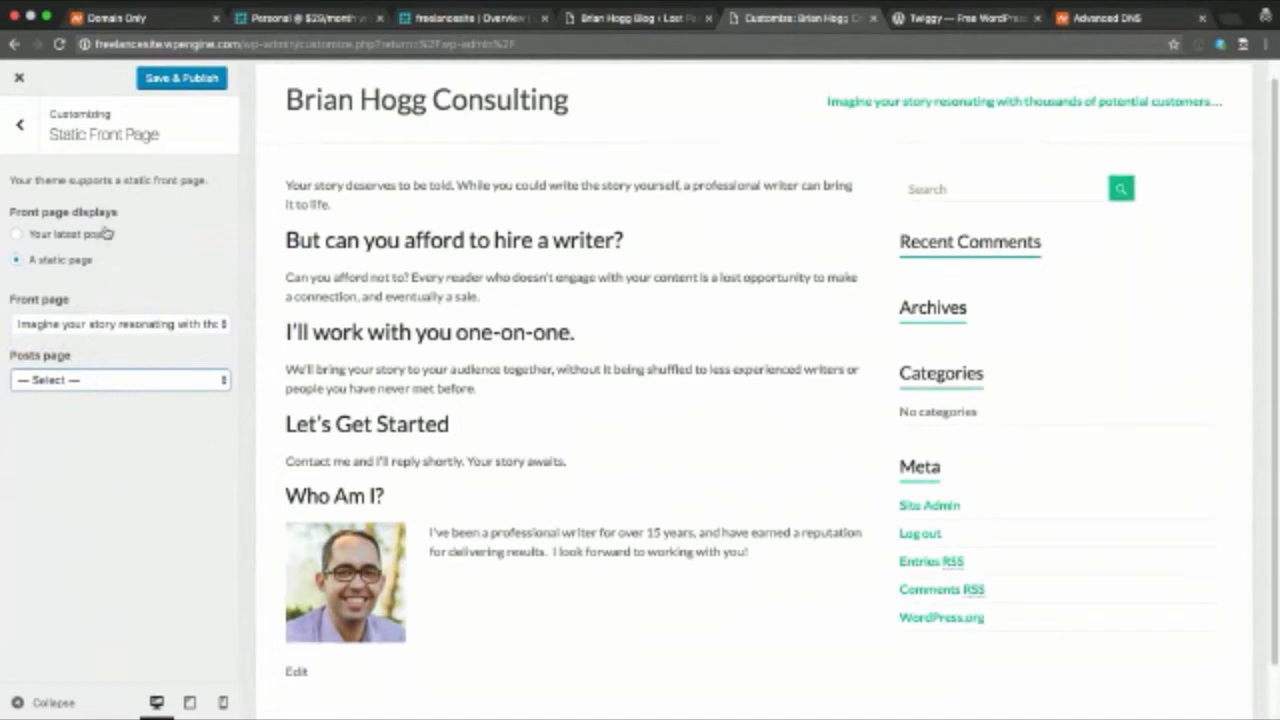
click(170, 82)
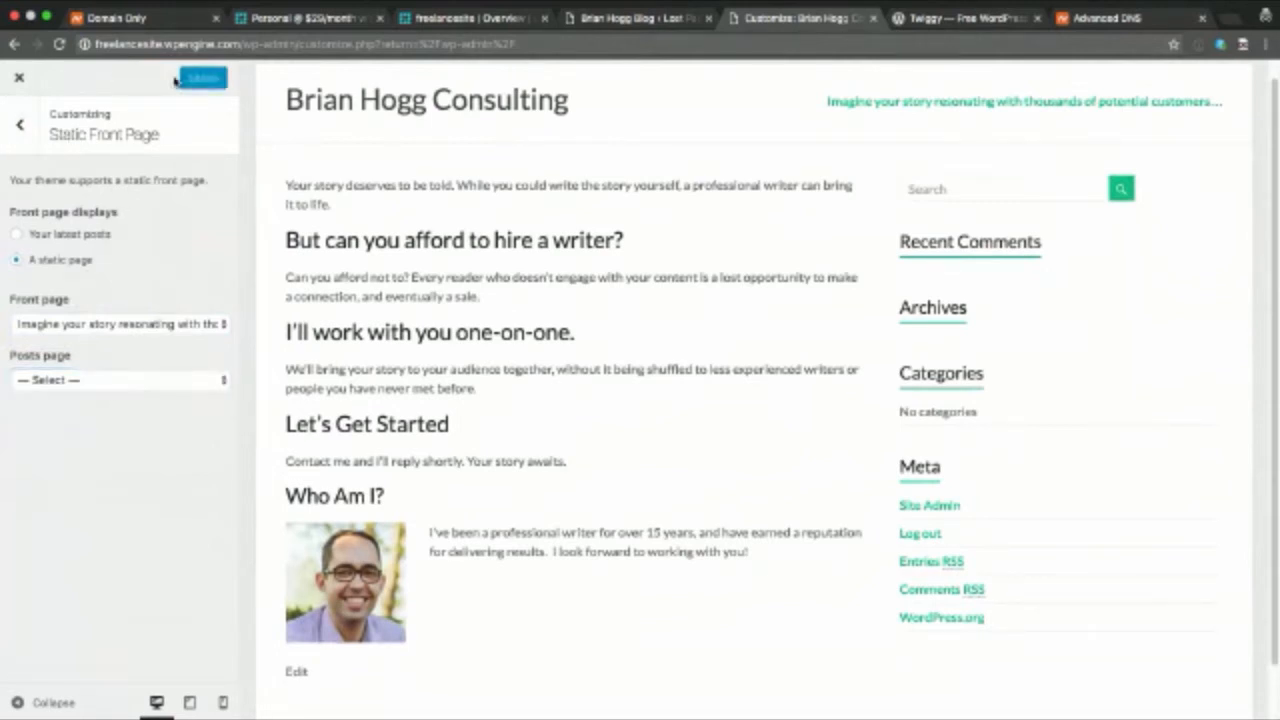
click(18, 80)
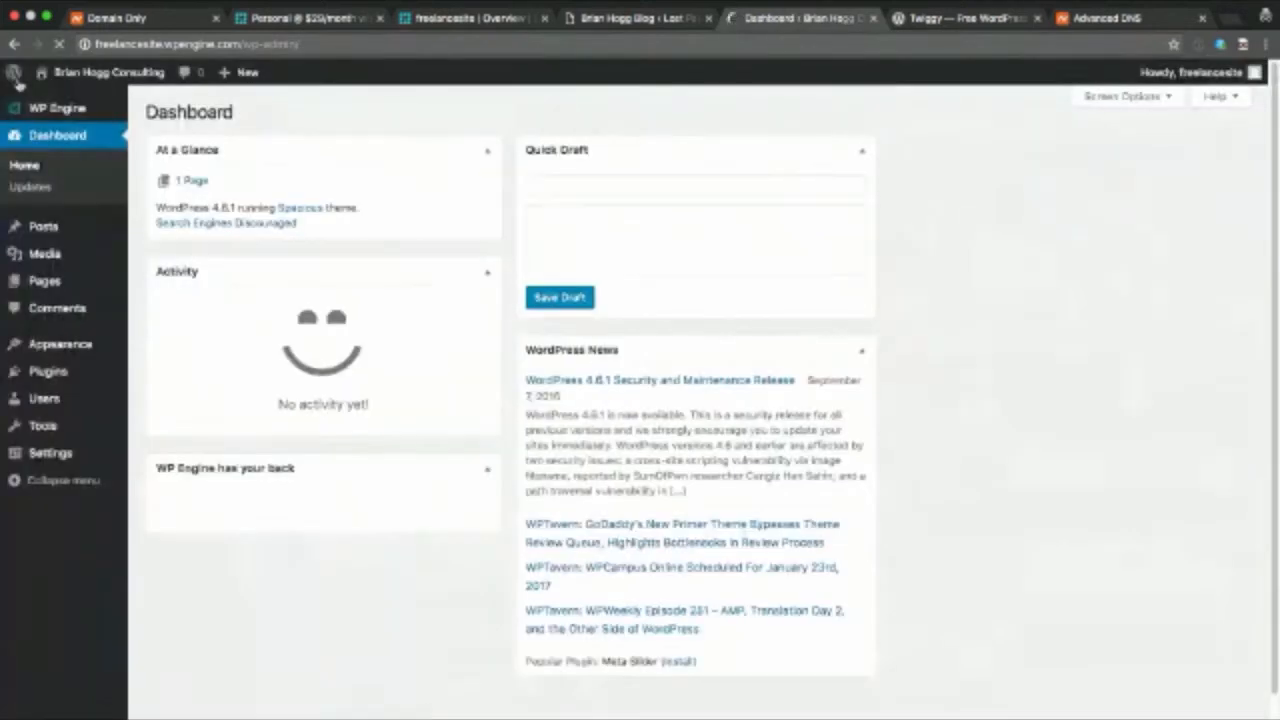
mouse_move(100, 74)
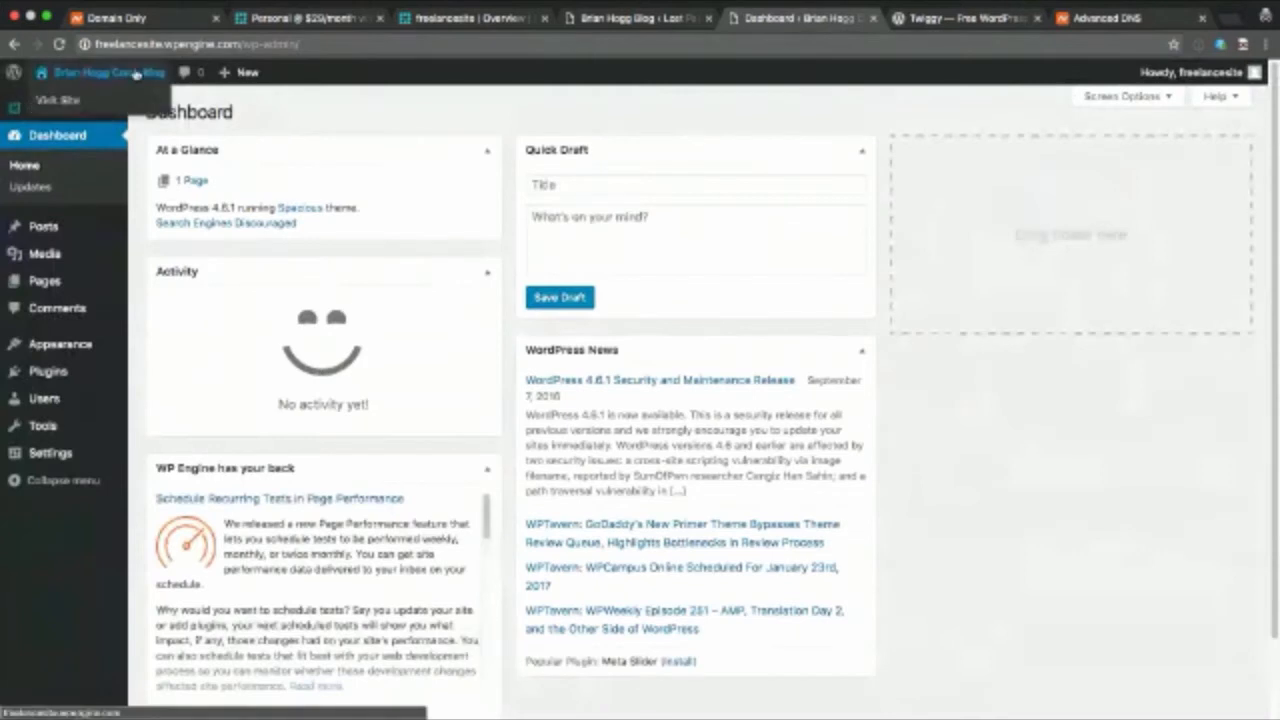
click(59, 101)
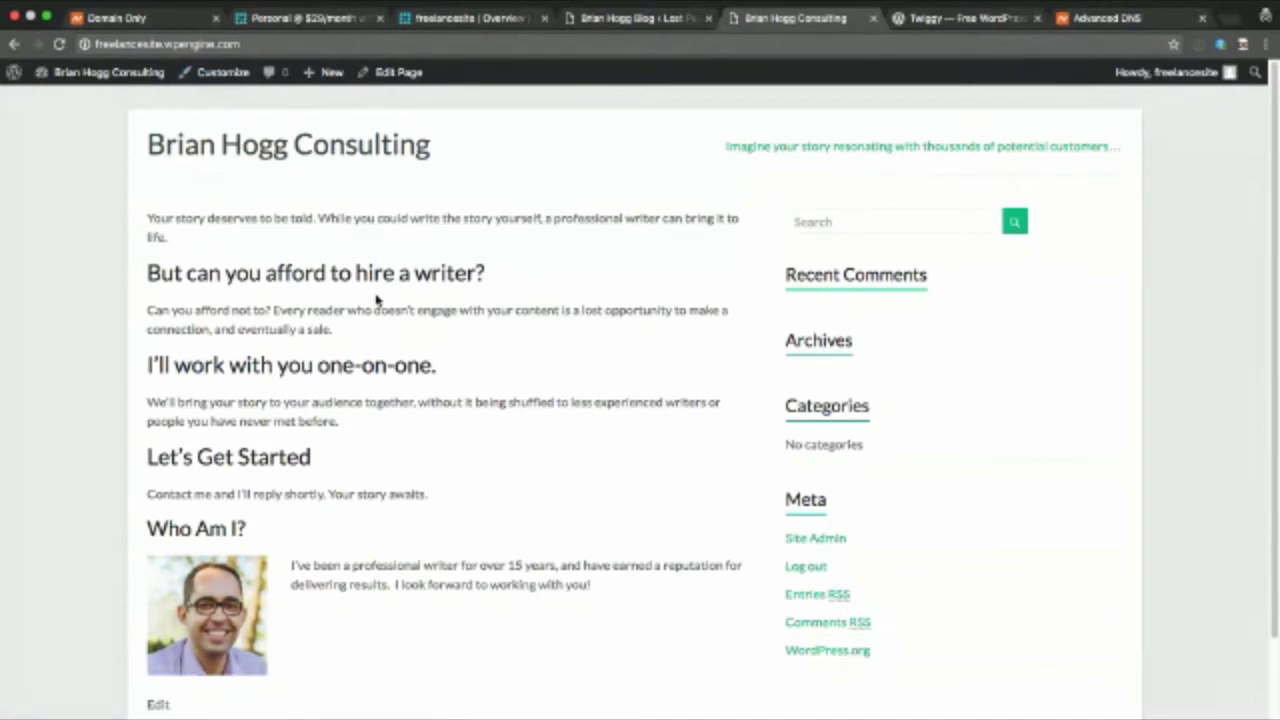
Edit the front page and copy its title text into a new first line above the body content
click(397, 78)
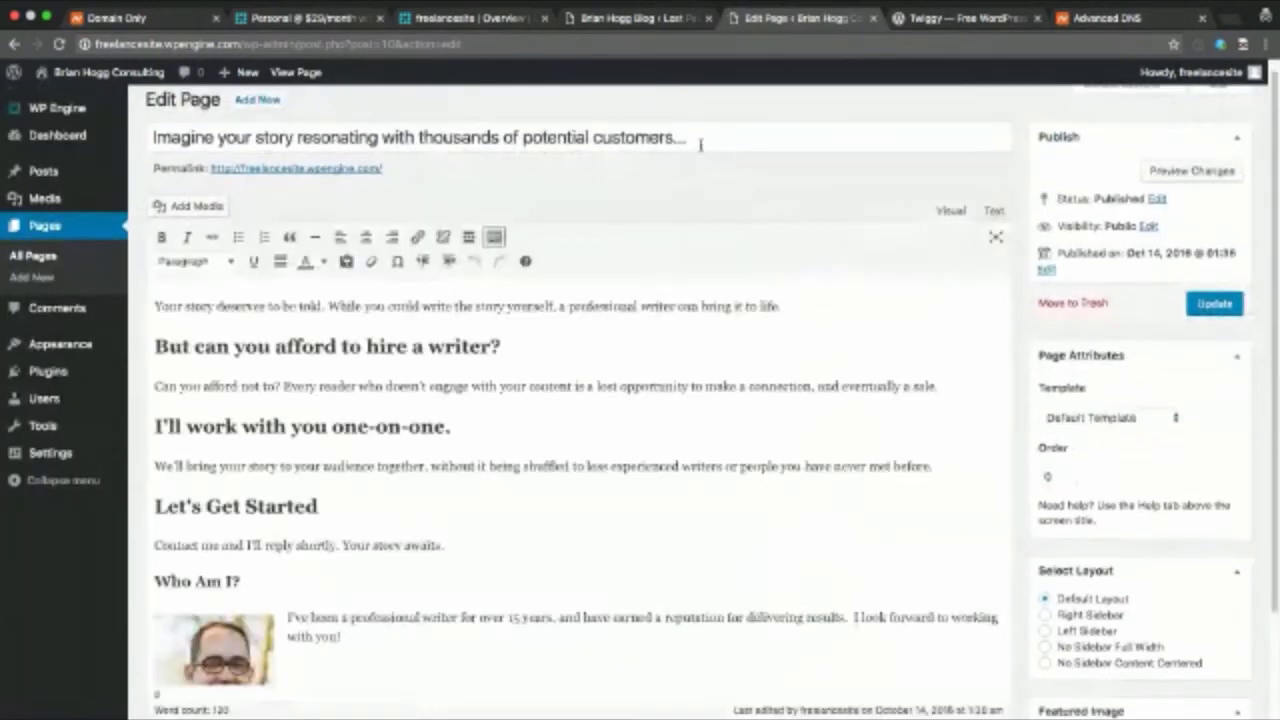
drag(700, 145, 148, 137)
key(super+c)
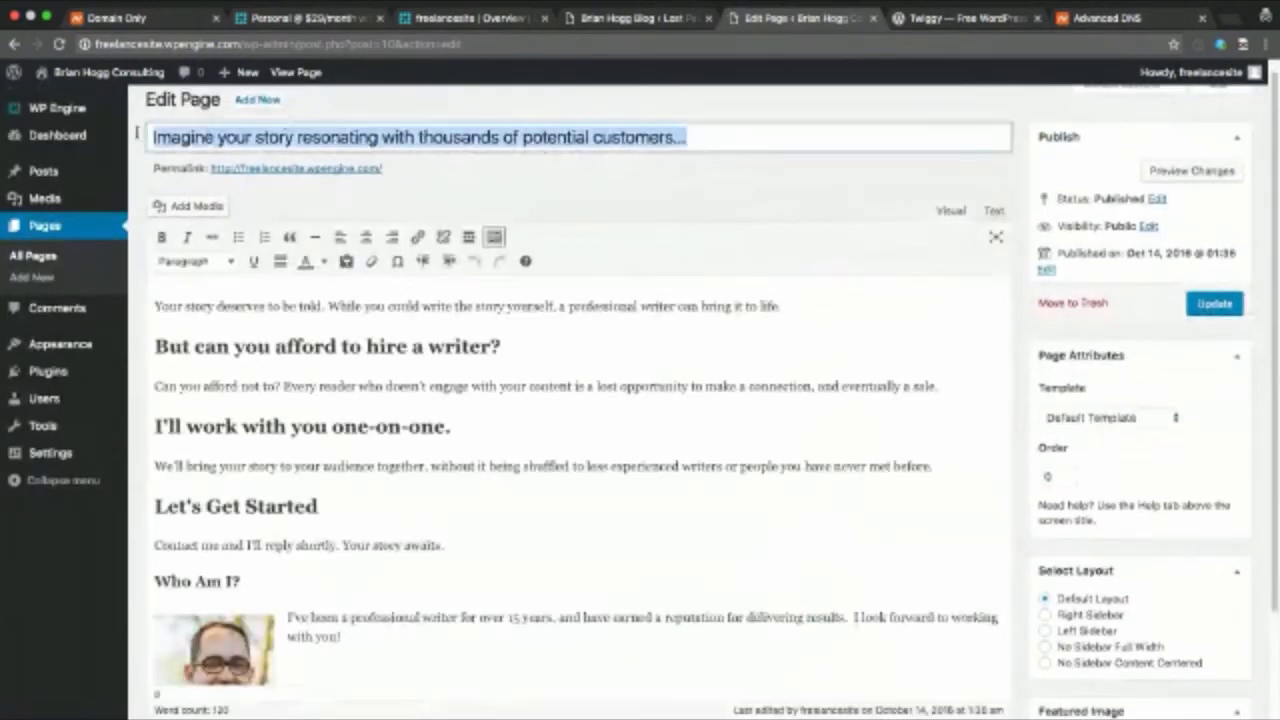
click(152, 305)
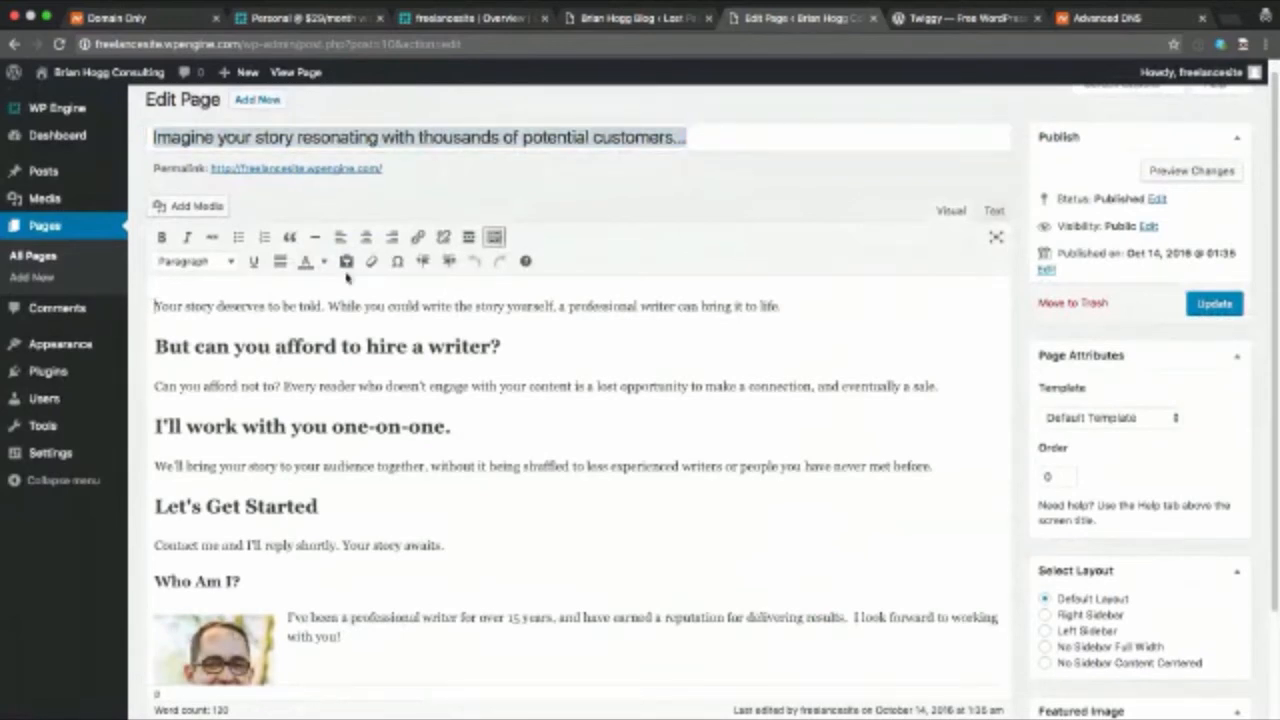
scroll(414, 260, down, 1)
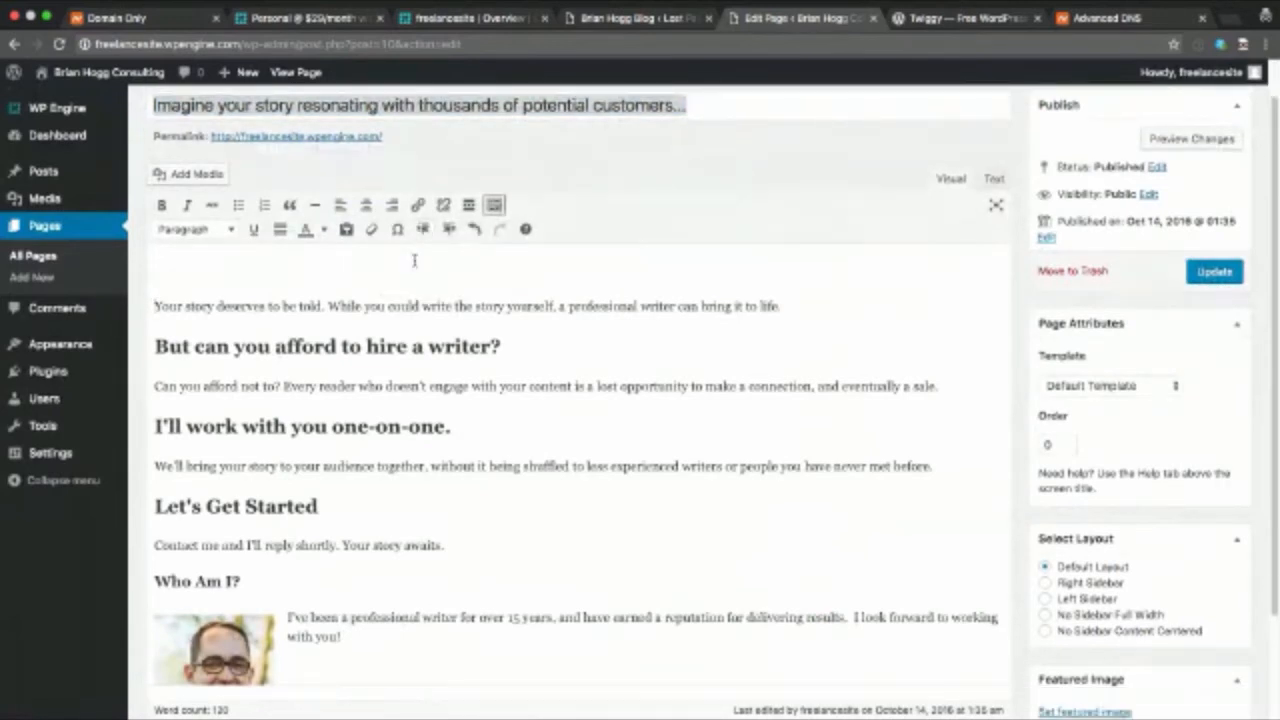
key(super+v)
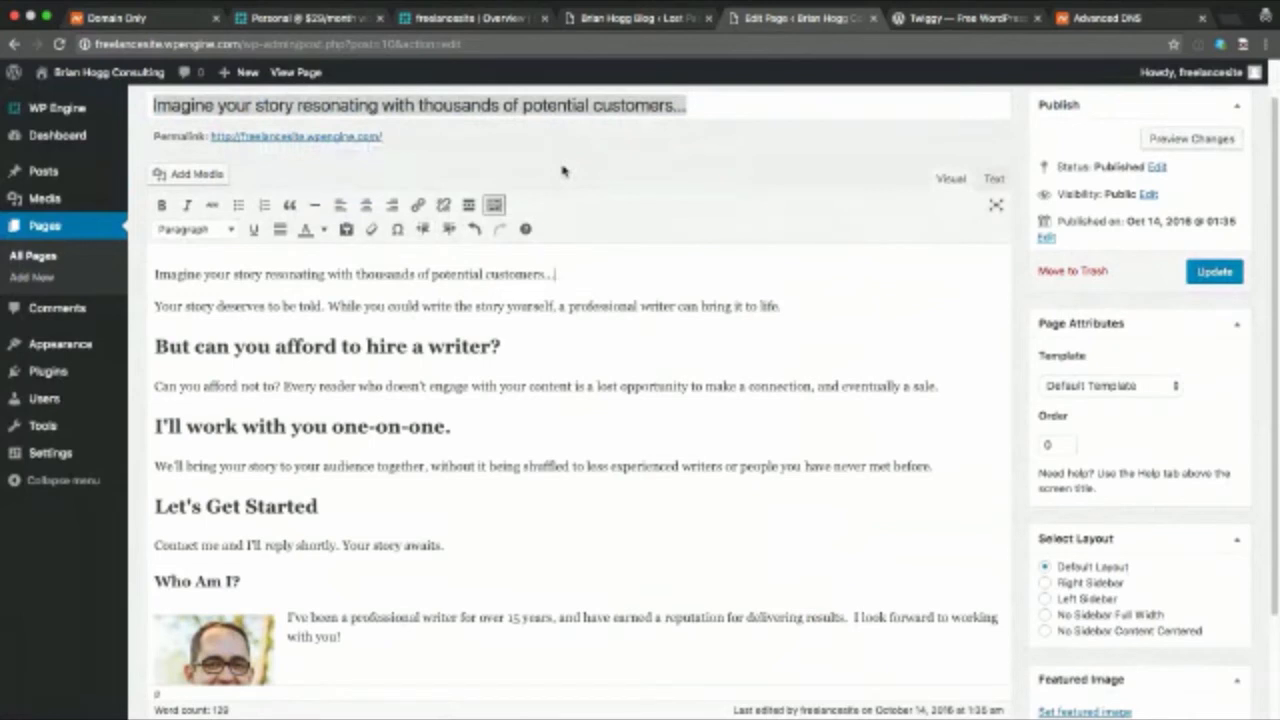
Format the new first line of the page body as Heading 1
key(shift+Up)
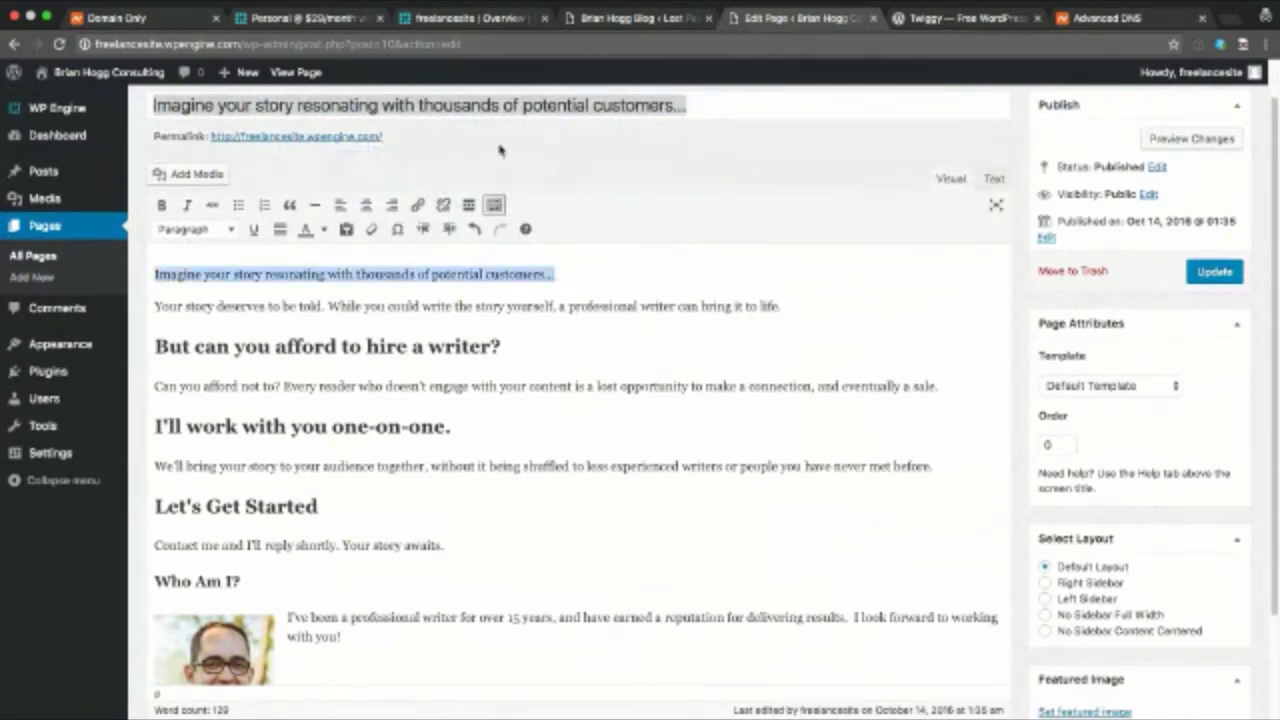
click(226, 230)
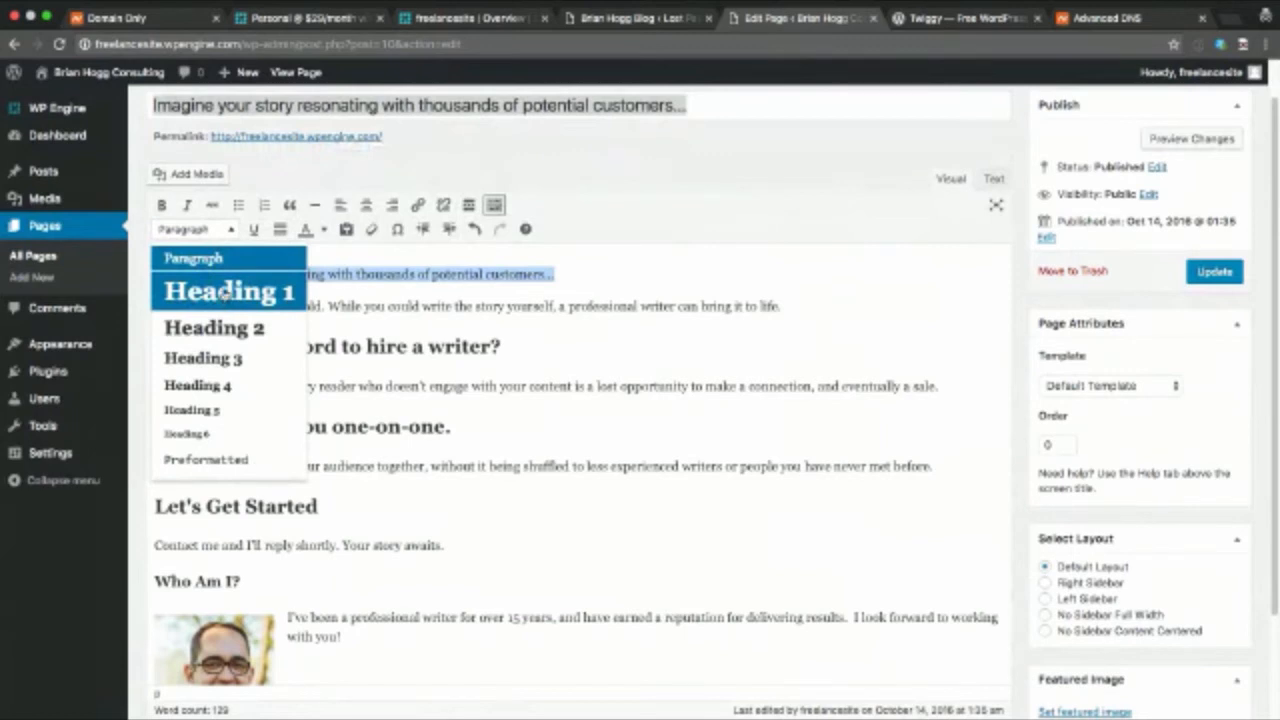
click(226, 291)
click(286, 312)
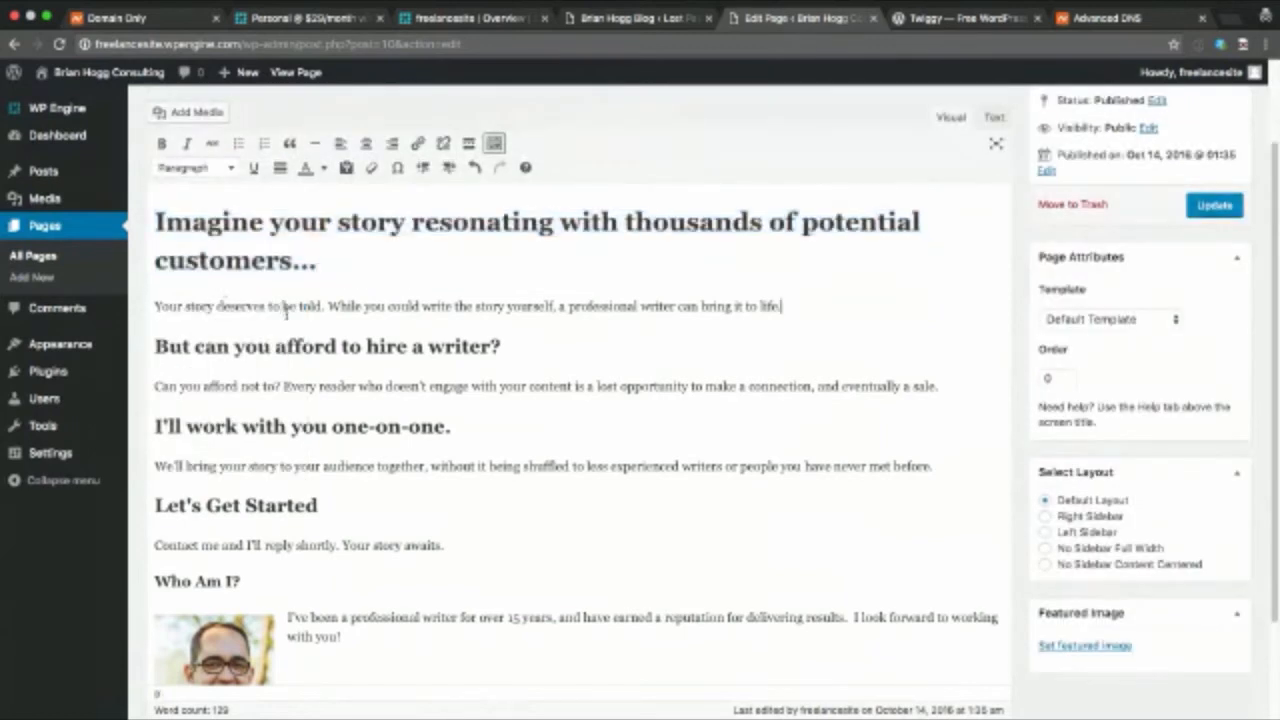
Replace the page title with "Home"
scroll(286, 313, up, 2)
drag(718, 150, 132, 150)
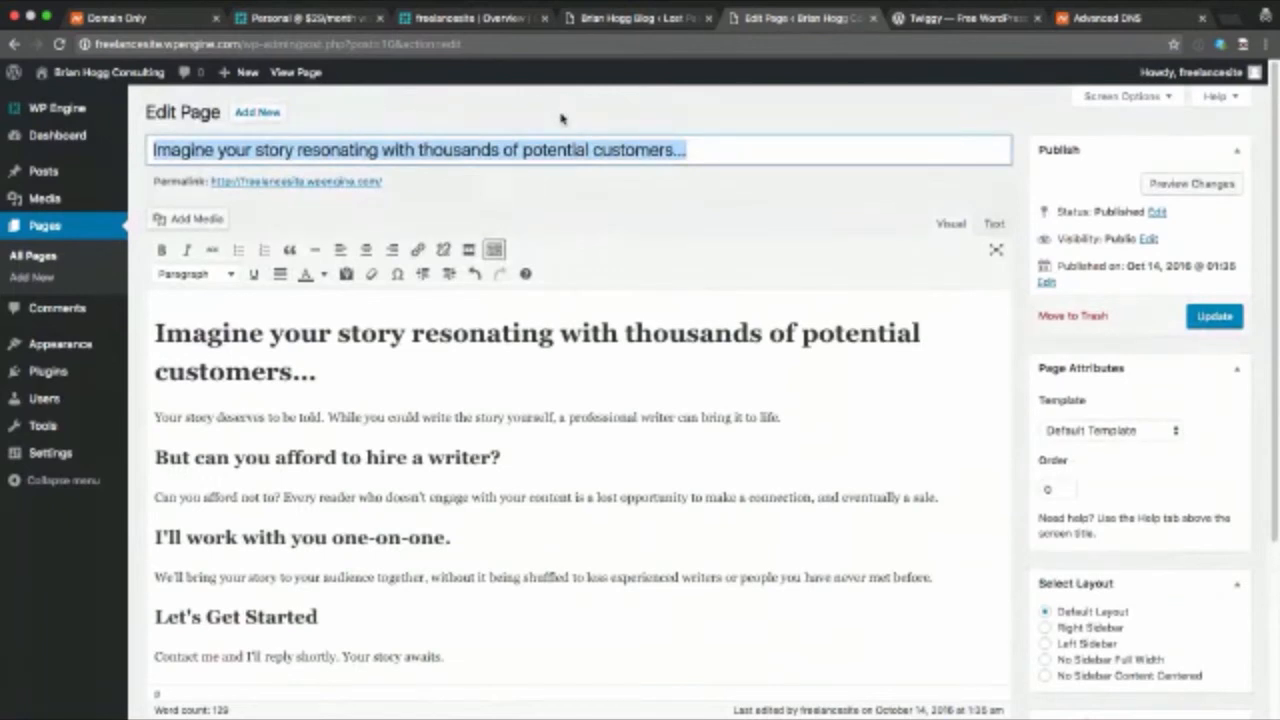
key(BackSpace)
text(Home)
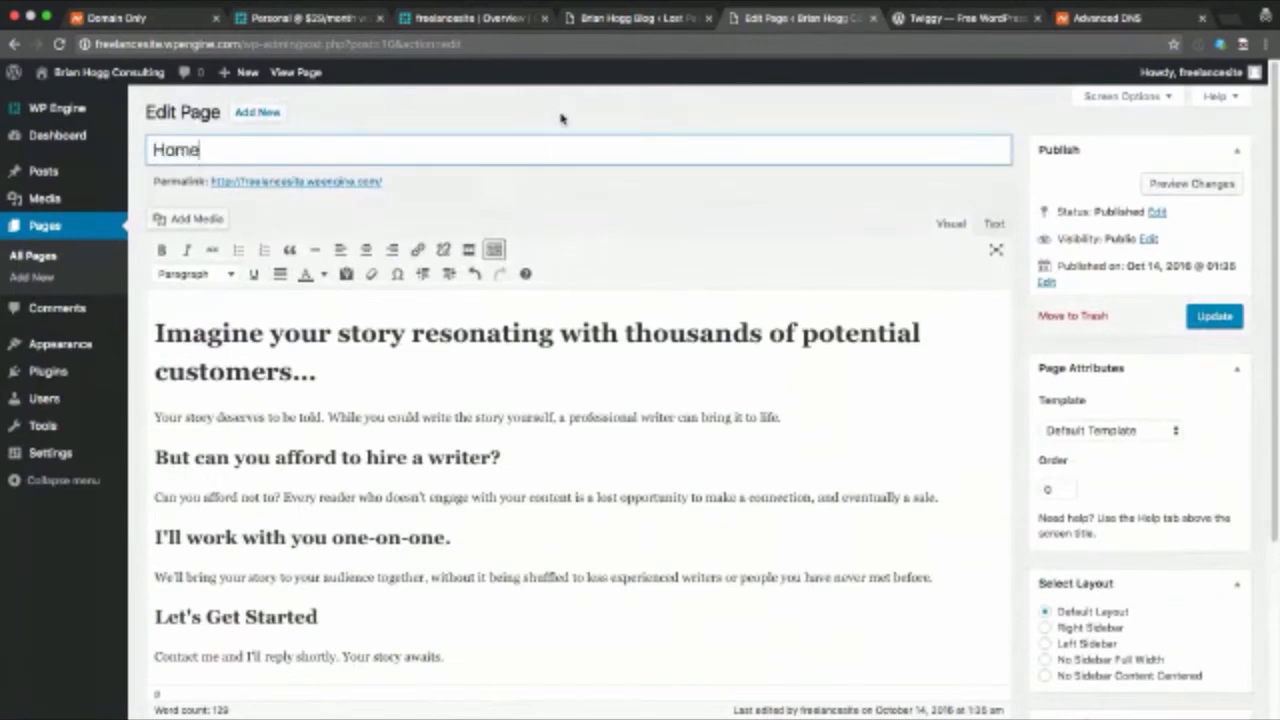
Replace the page title with the site's name and update the page
key(ctrl+a)
text(Brian Hogg Co)
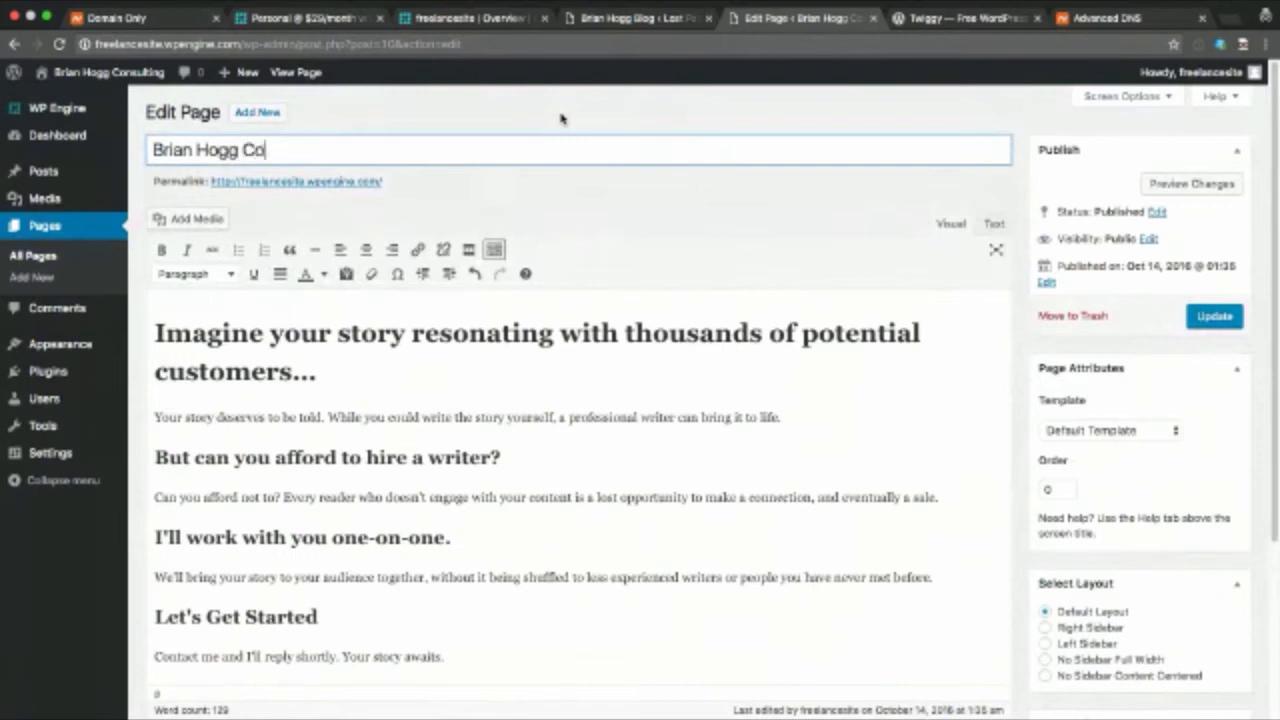
text(nsulting)
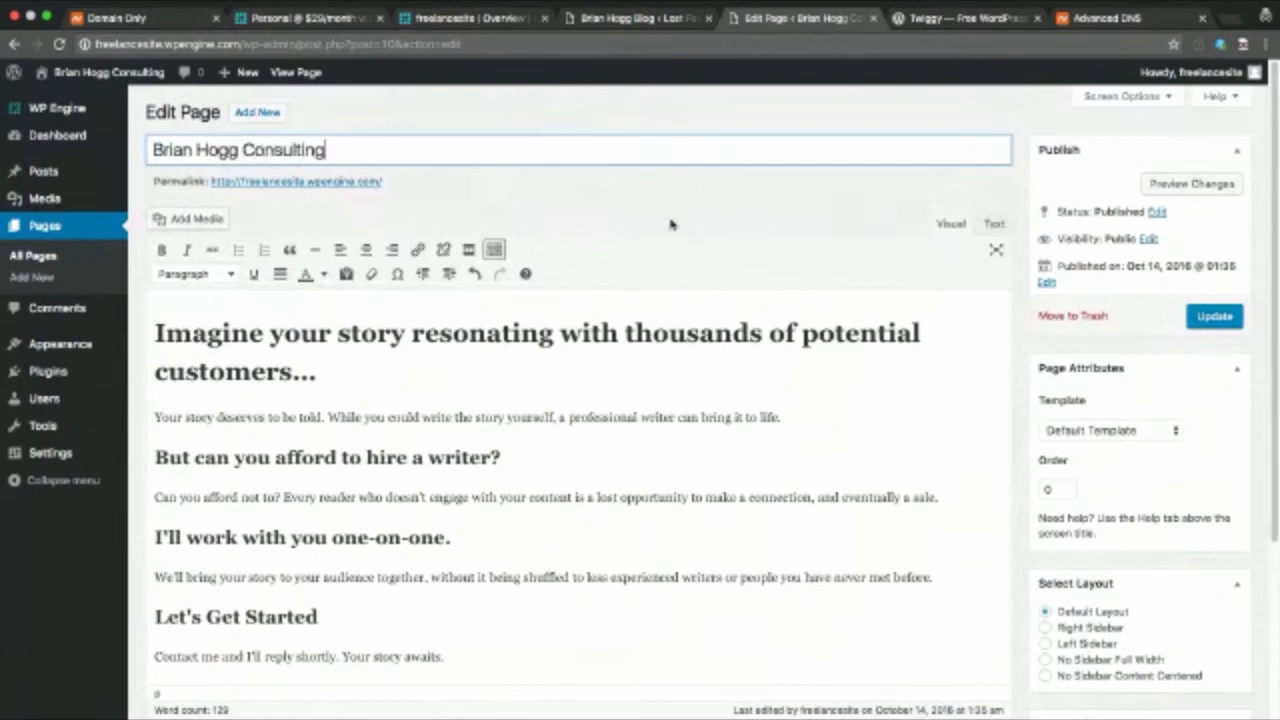
click(671, 222)
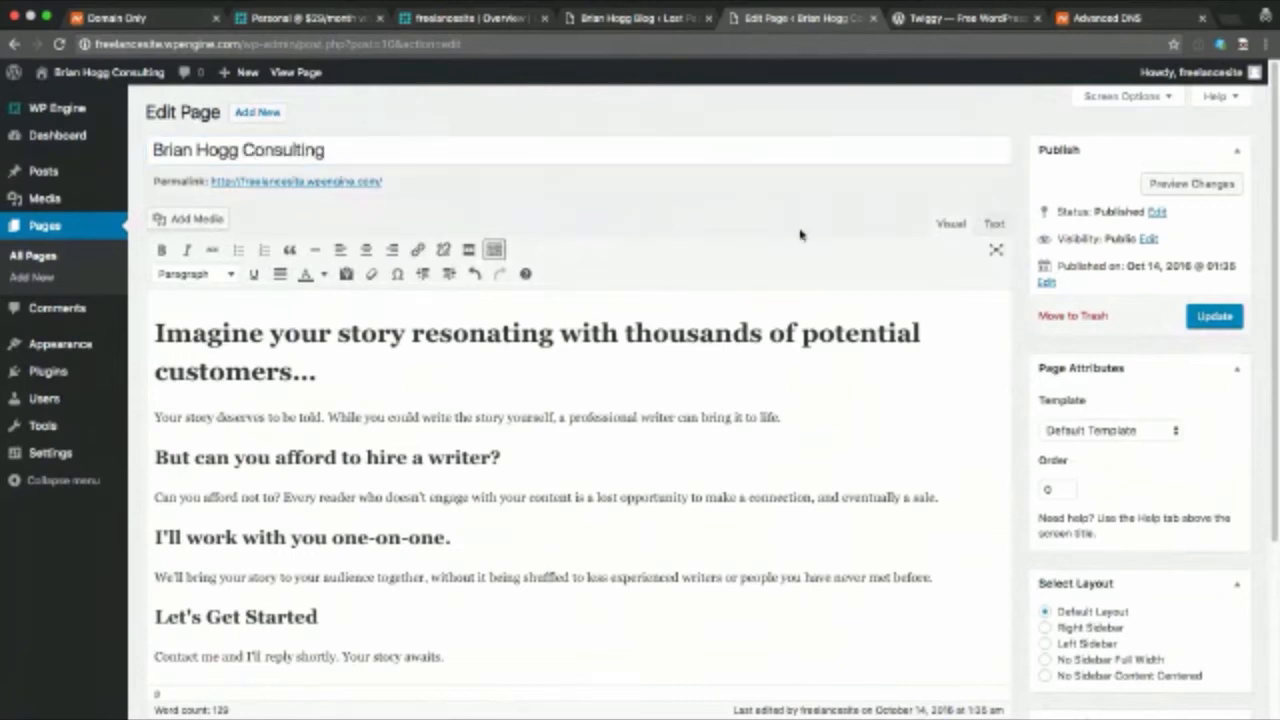
click(1213, 317)
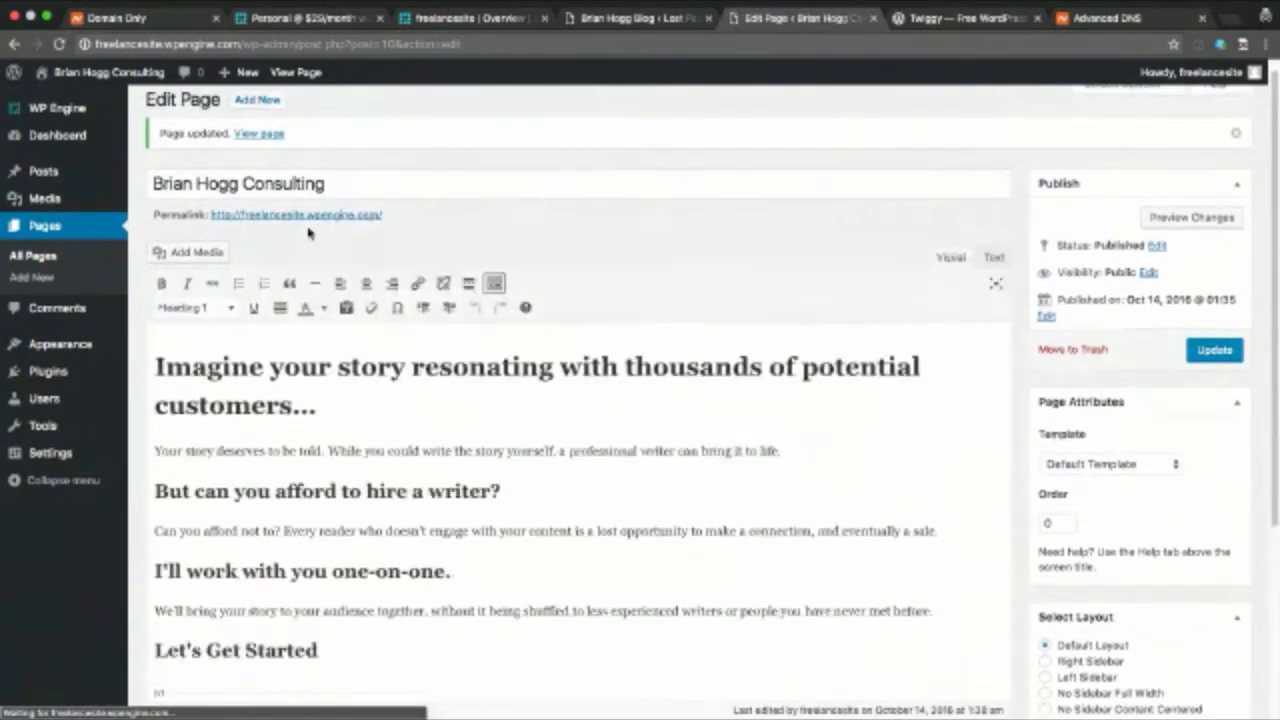
Open the live front page and review its headings, the contact line and the "Who Am I?" section
click(299, 216)
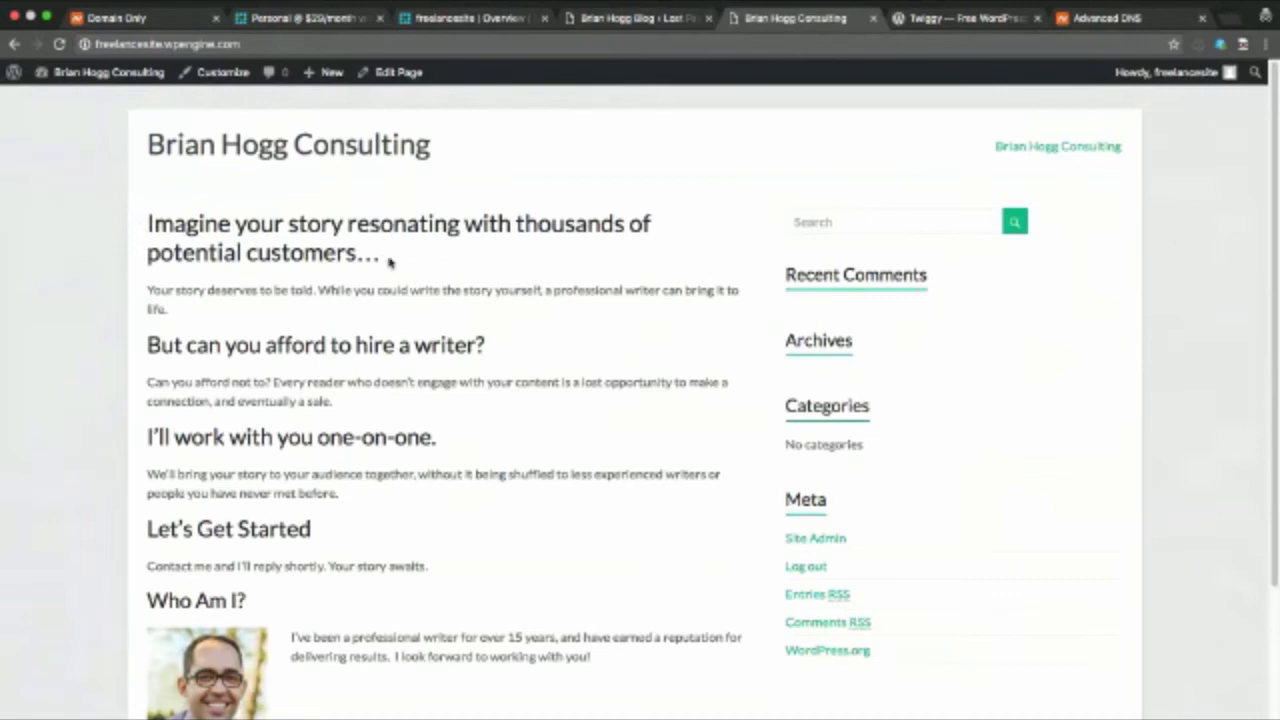
scroll(303, 238, down, 3)
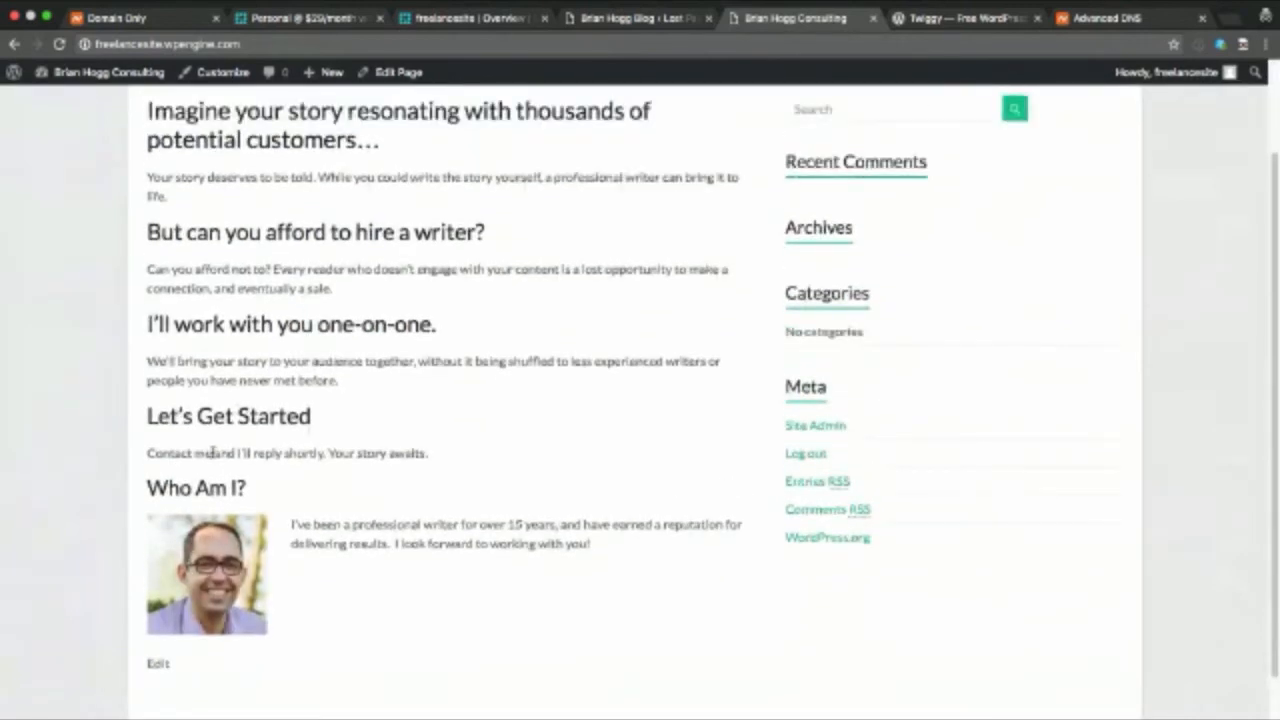
drag(213, 452, 148, 453)
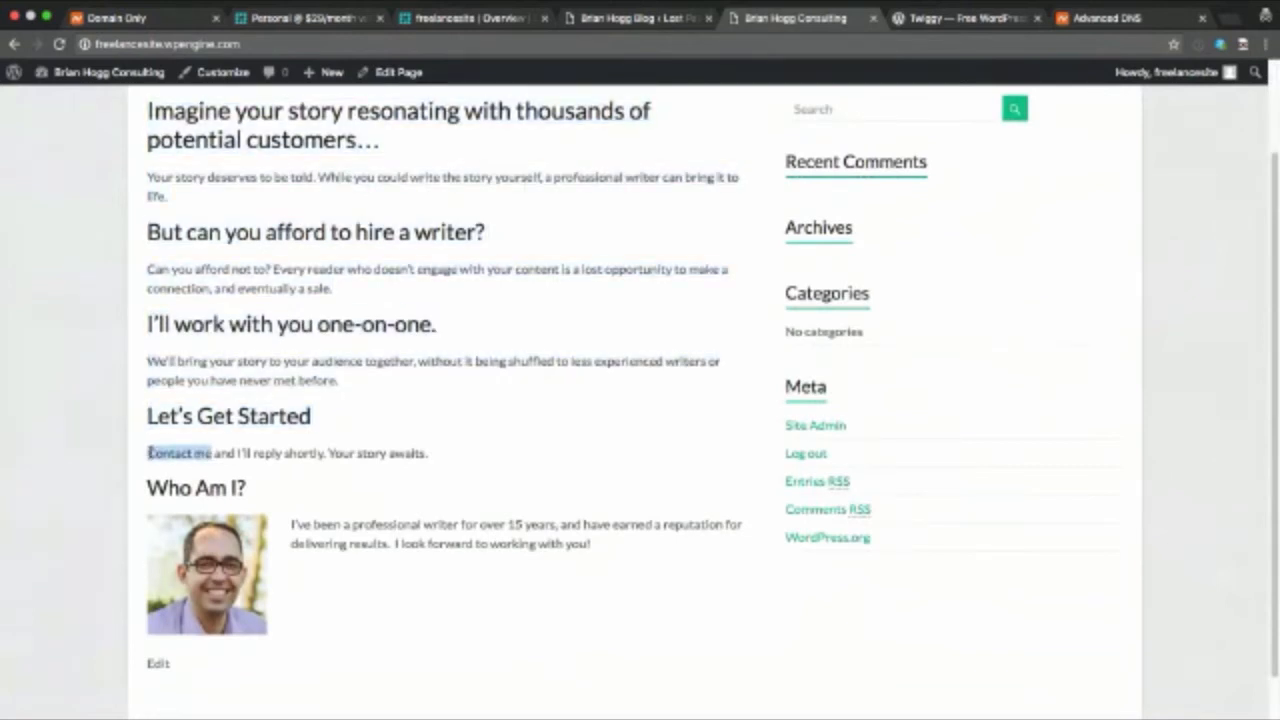
click(348, 428)
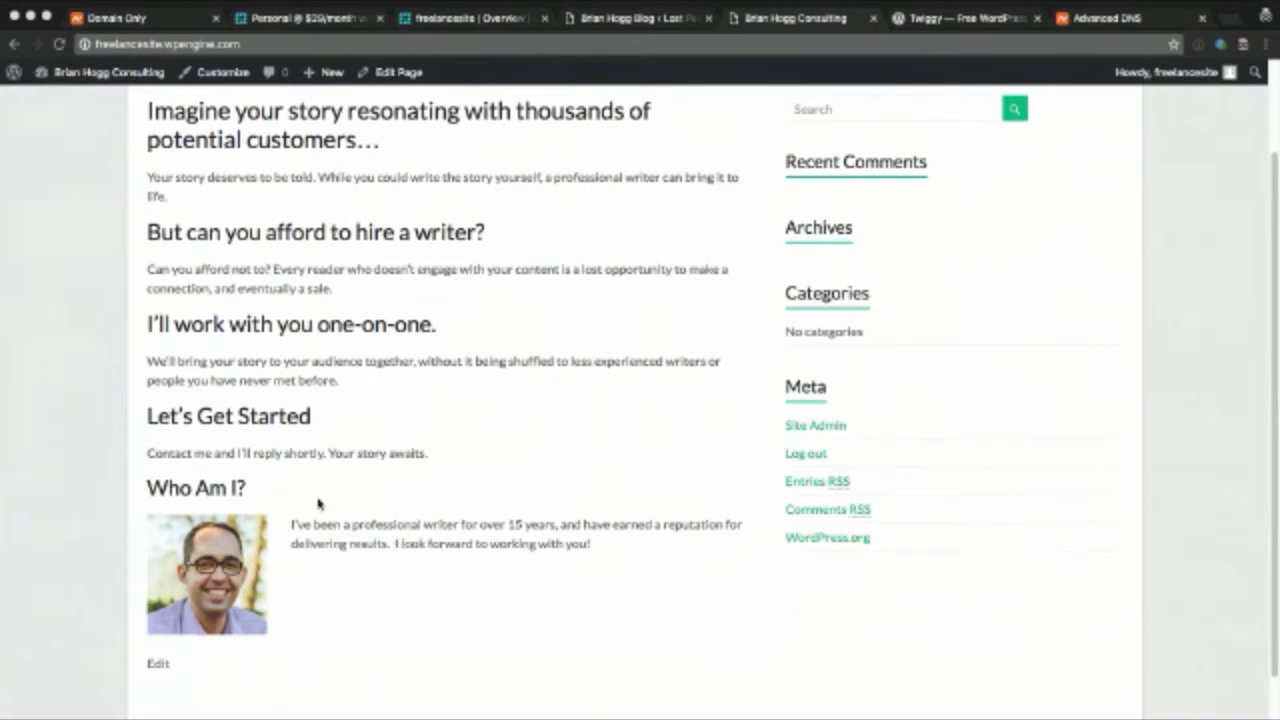
click(320, 529)
scroll(553, 485, up, 2)
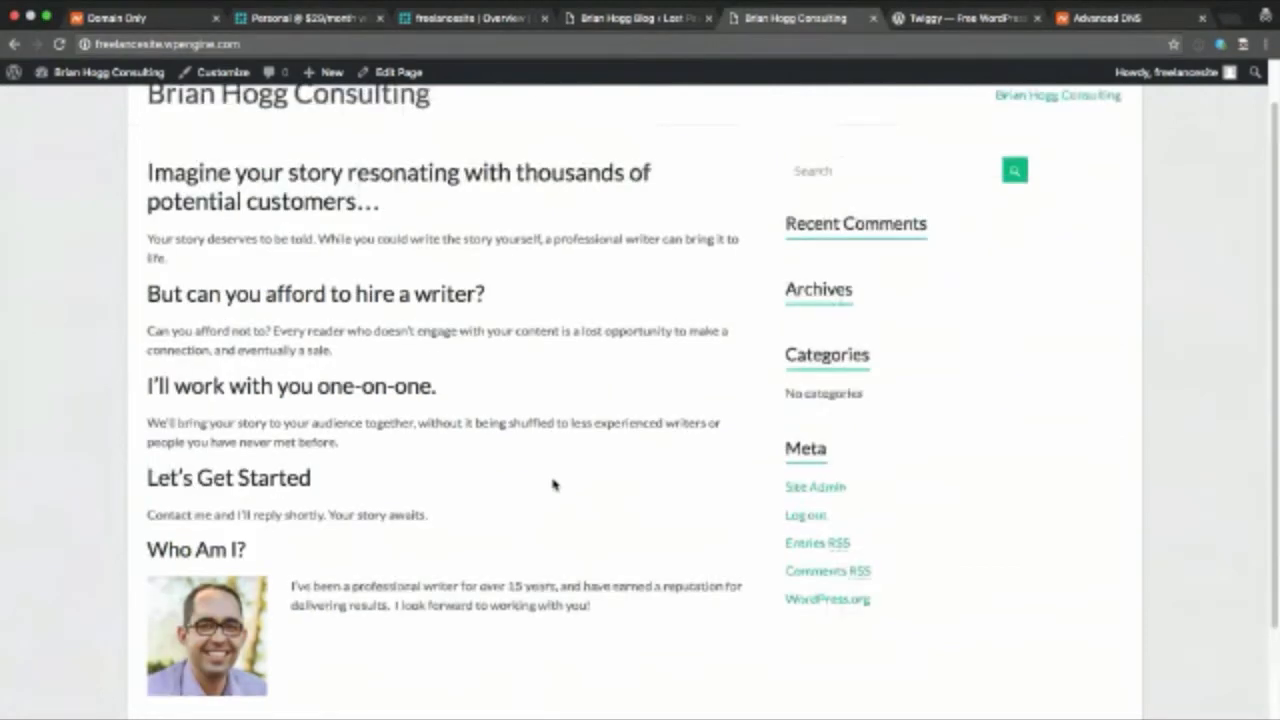
scroll(553, 485, down, 1)
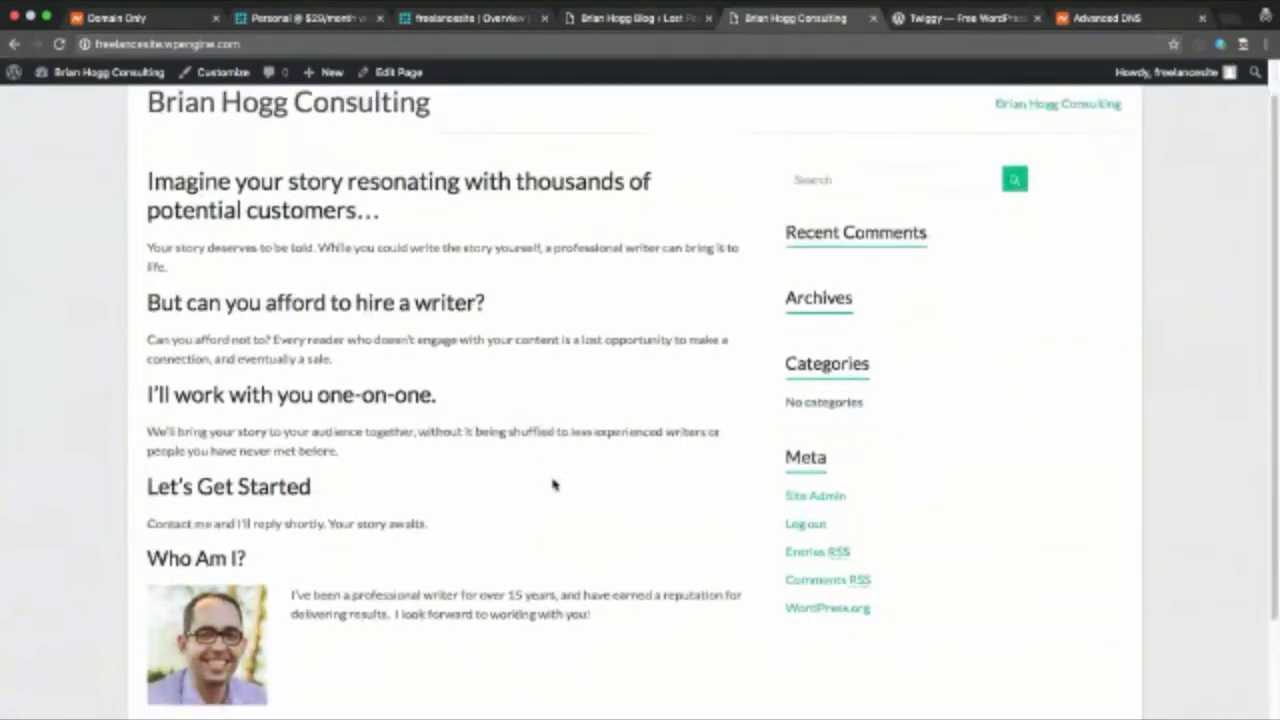
scroll(553, 485, up, 1)
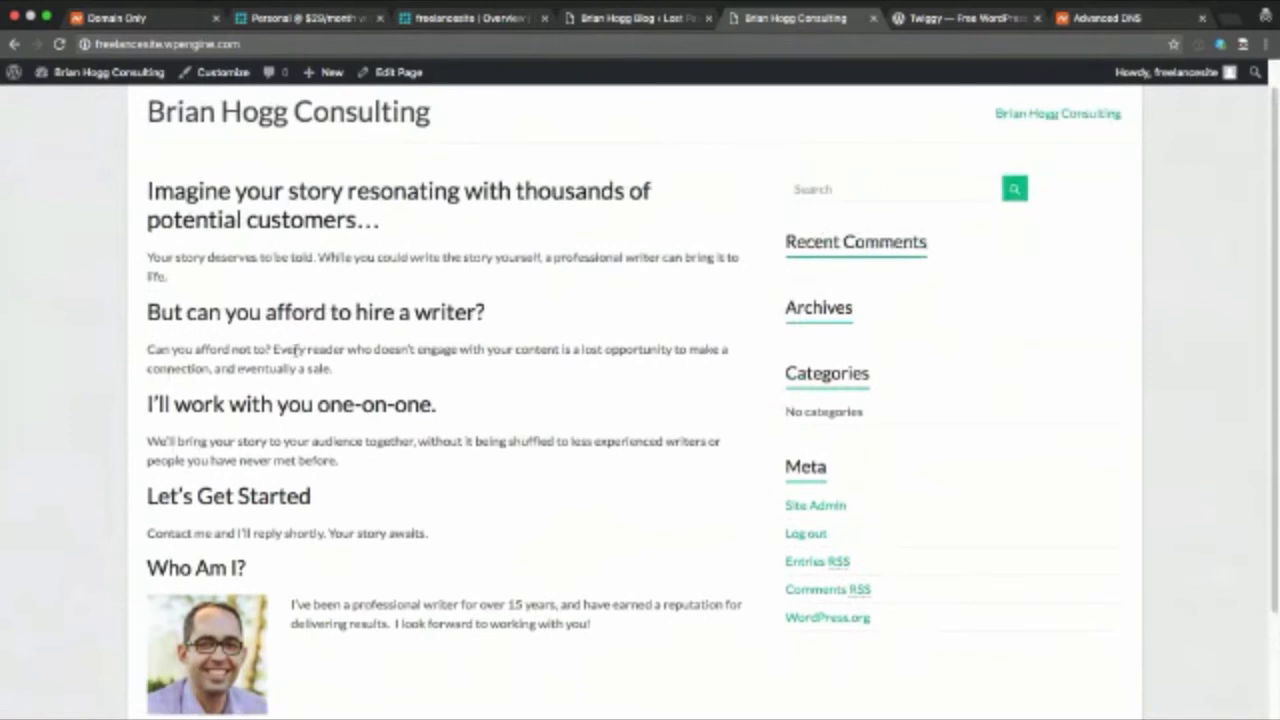
scroll(296, 348, up, 2)
Create a new page titled "Contact Me" with an empty body and publish it
mouse_move(100, 73)
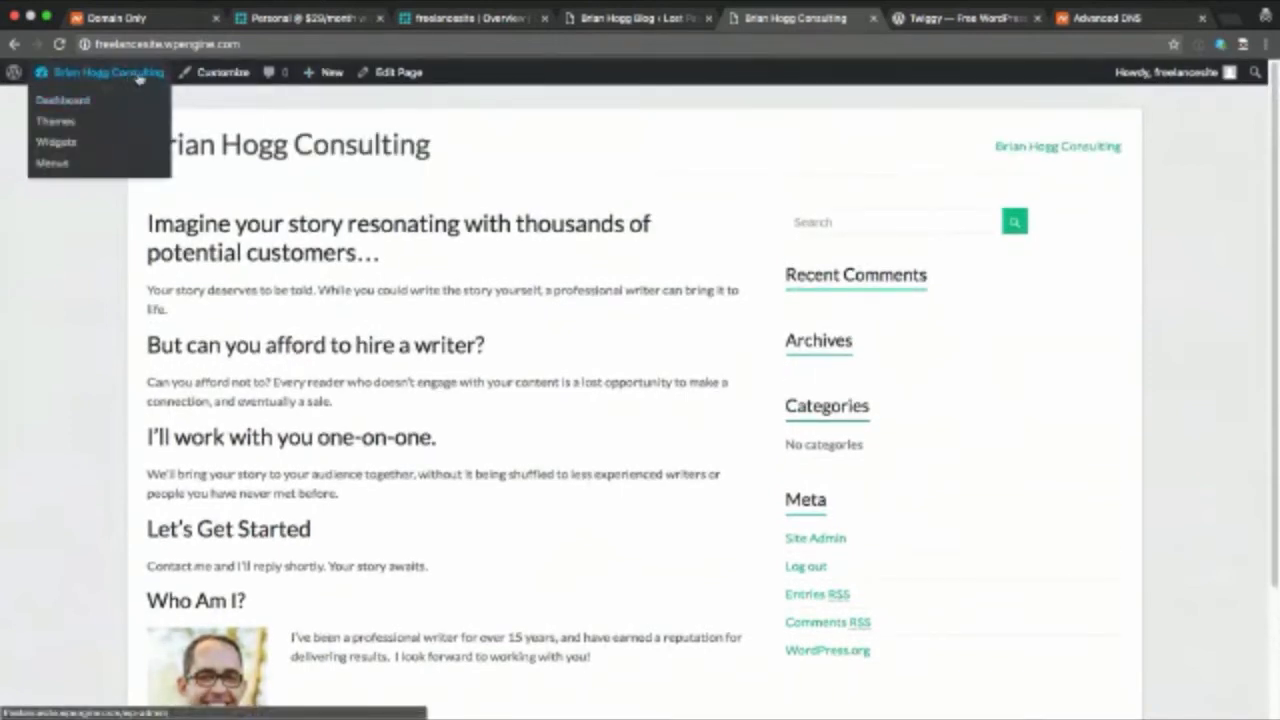
mouse_move(328, 76)
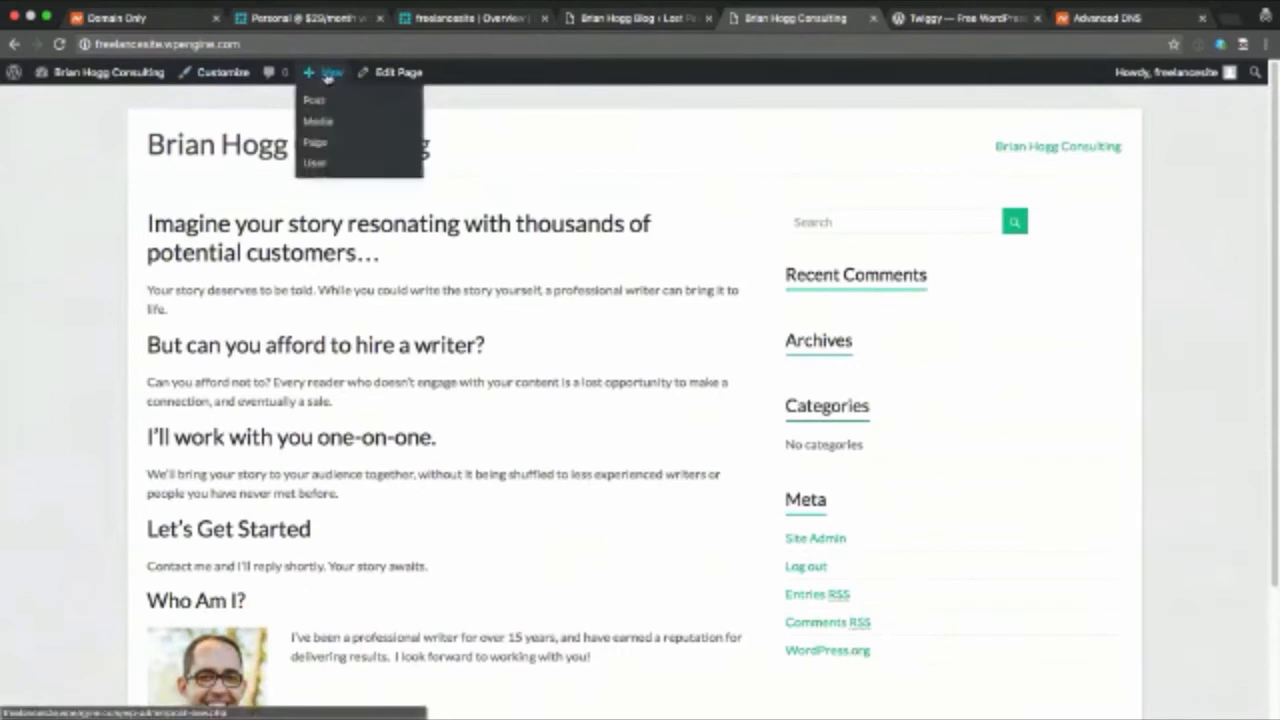
click(318, 146)
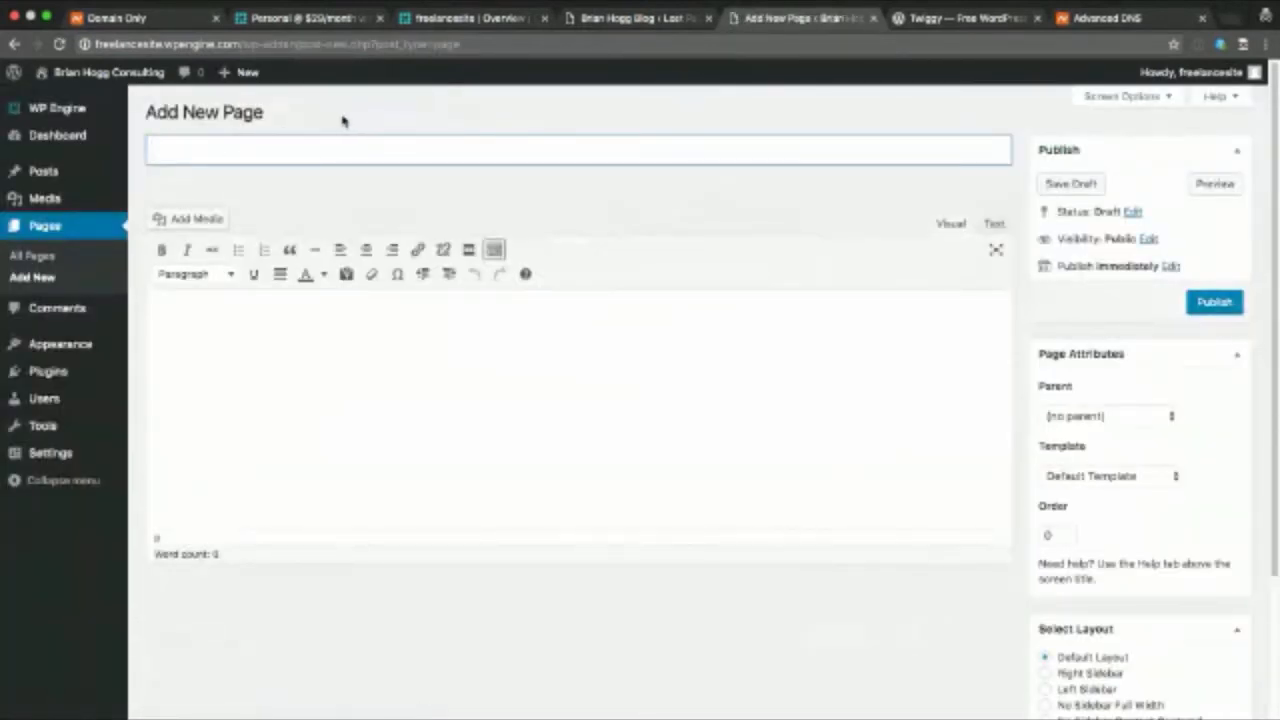
text(Contact Me)
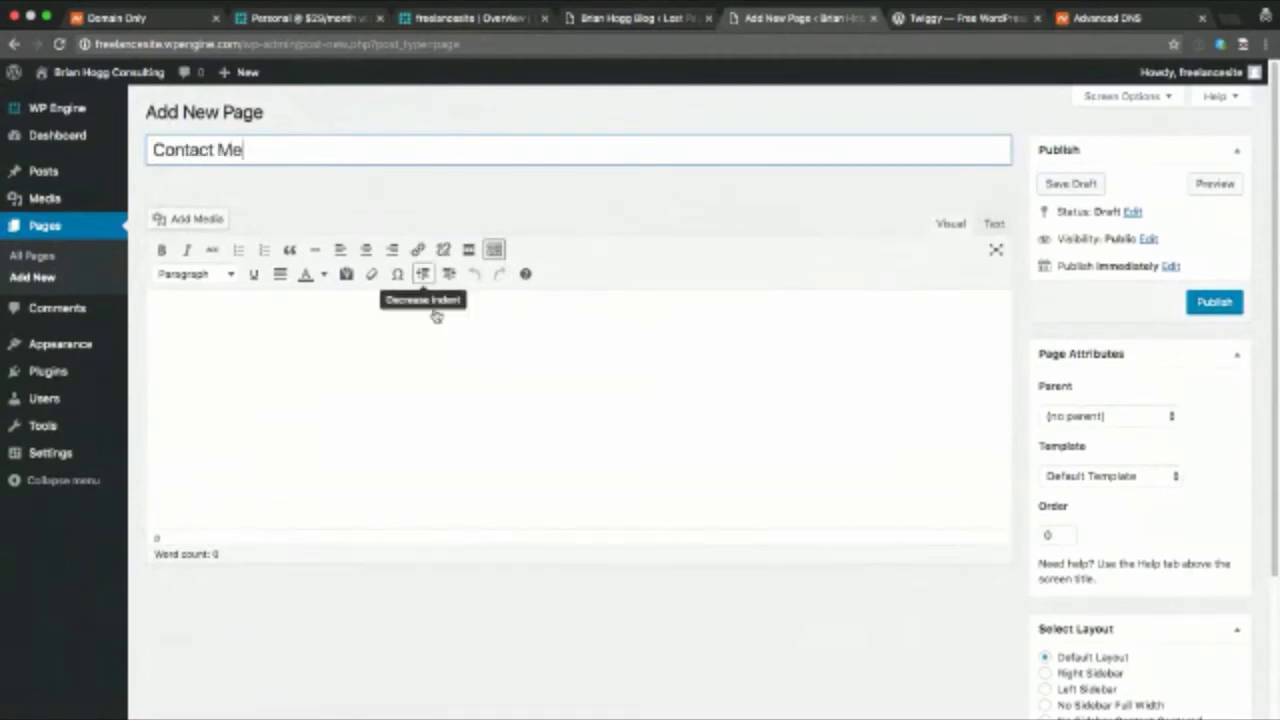
click(486, 349)
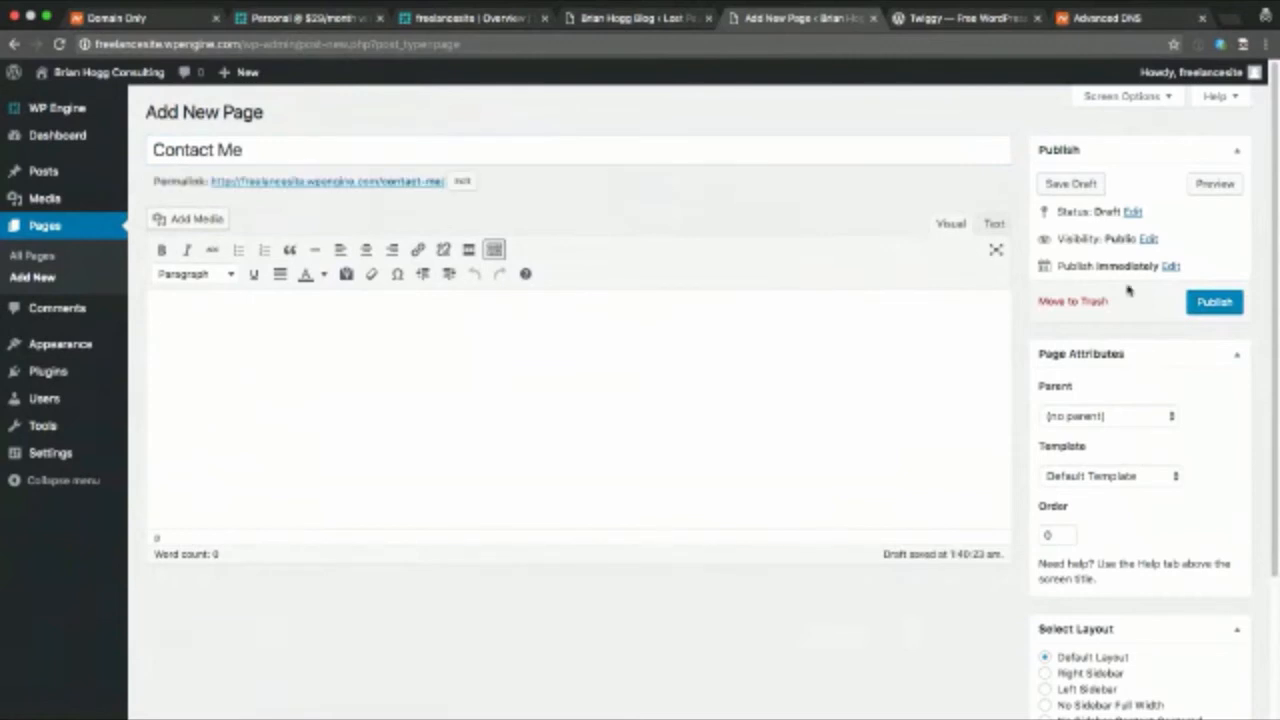
click(1215, 305)
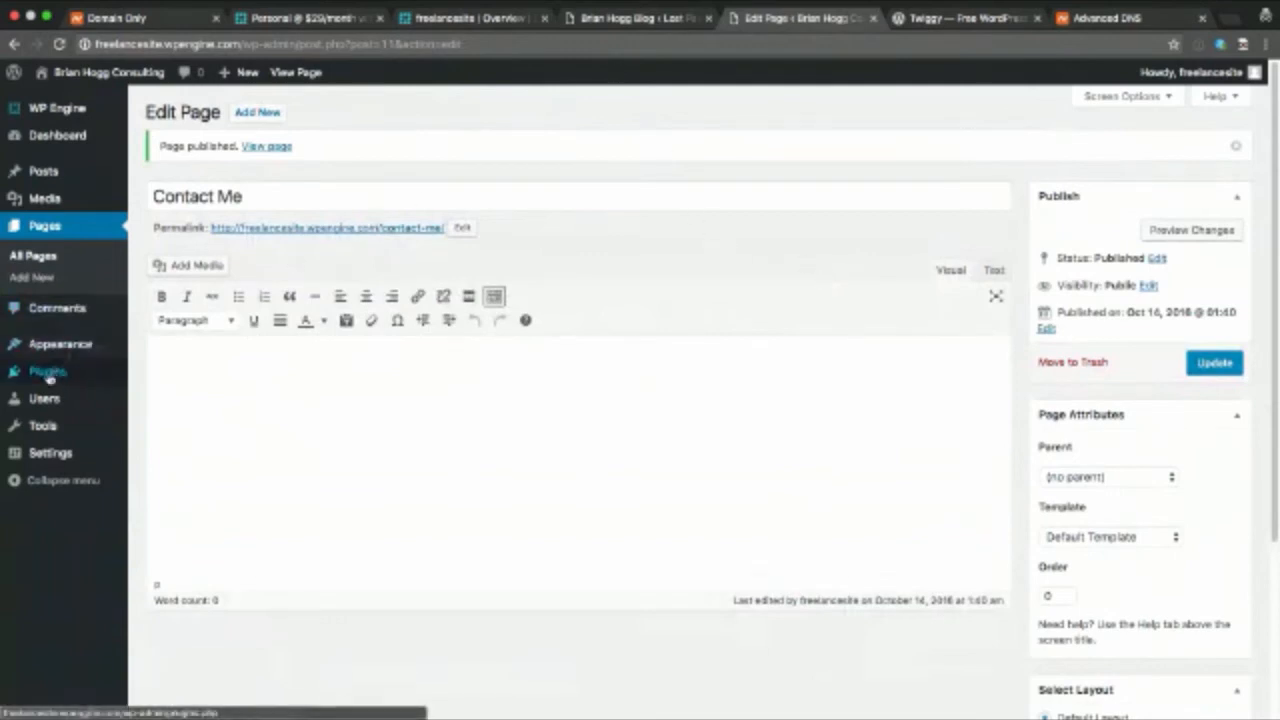
Search the plugin directory for "contact form 7", and install and activate the Contact Form 7 plugin
mouse_move(49, 377)
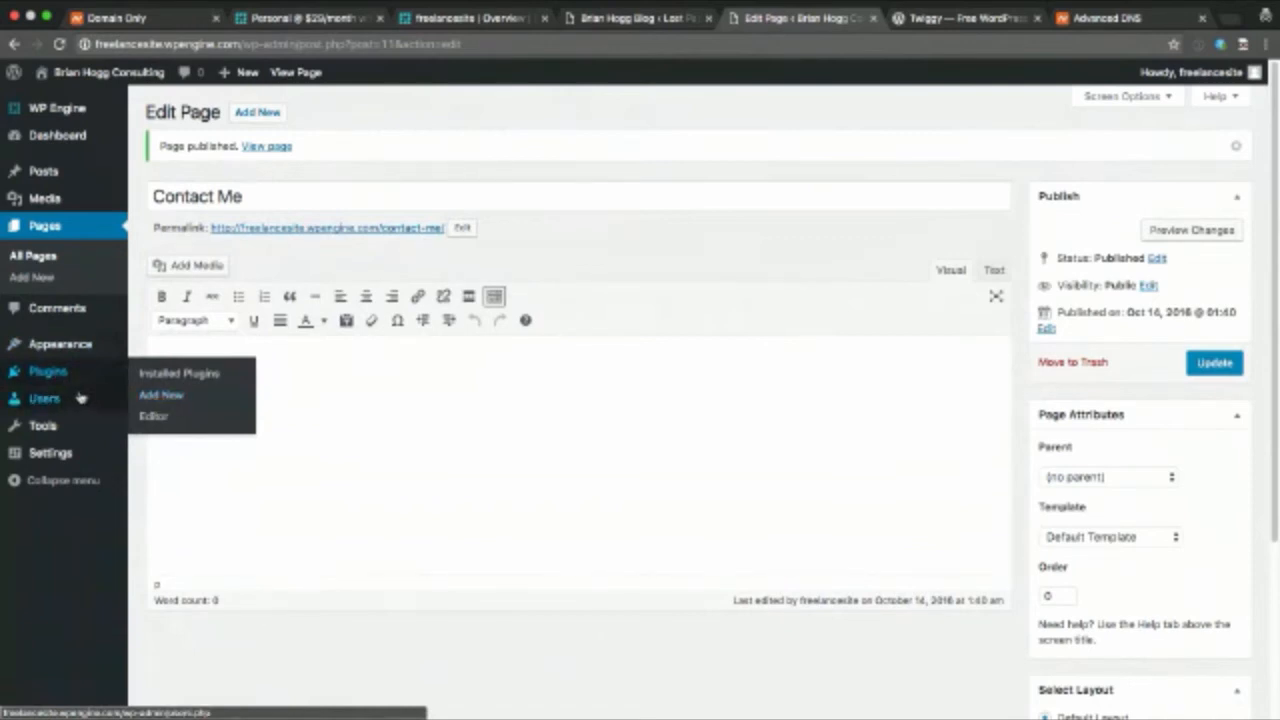
click(160, 397)
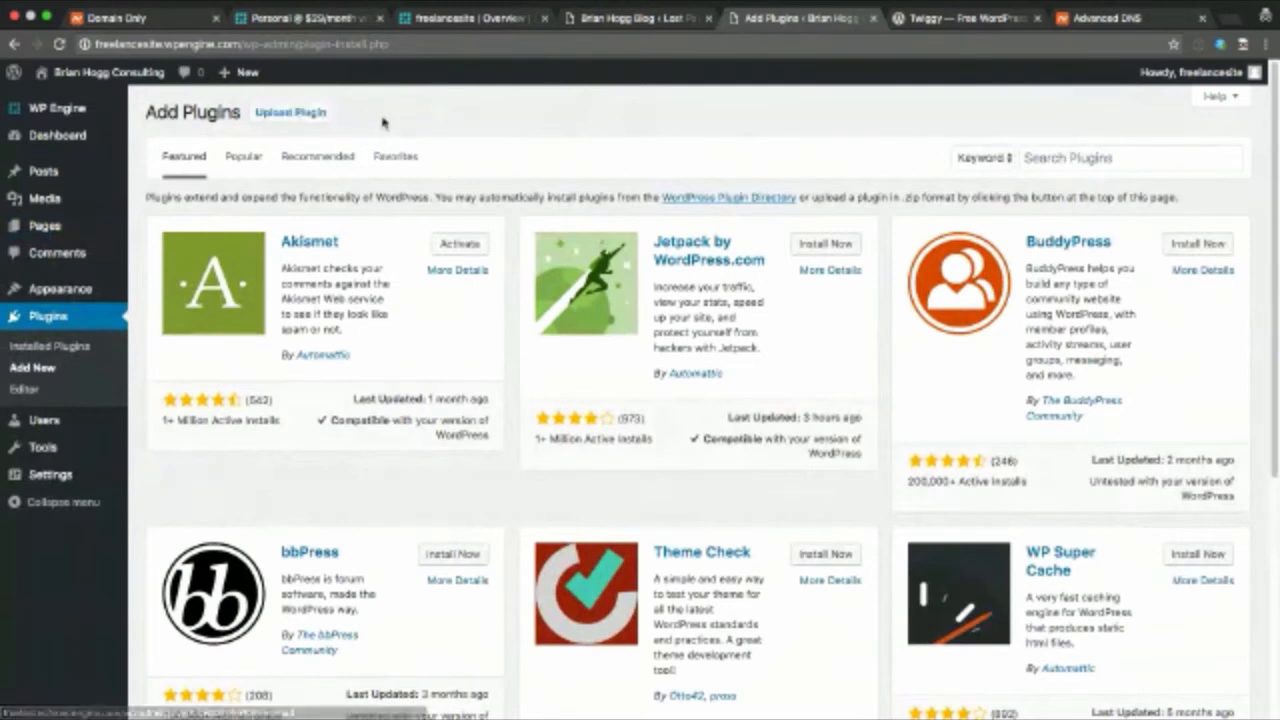
click(1084, 158)
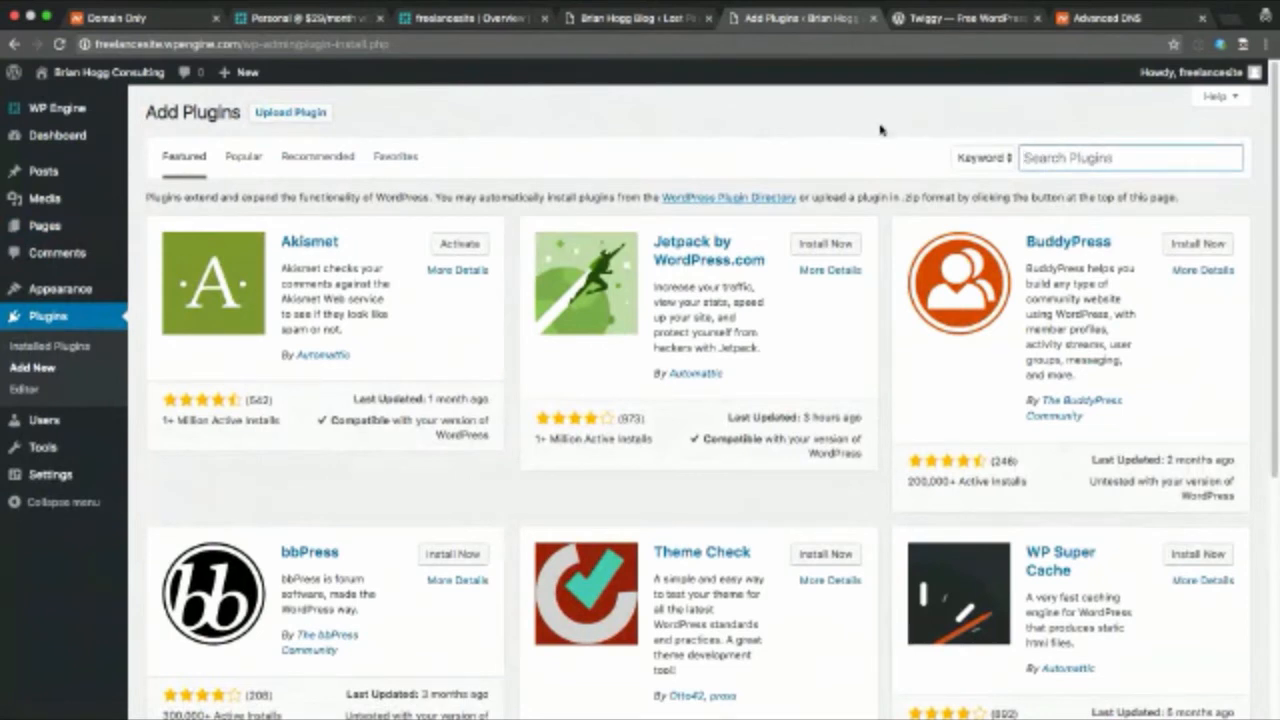
text(c)
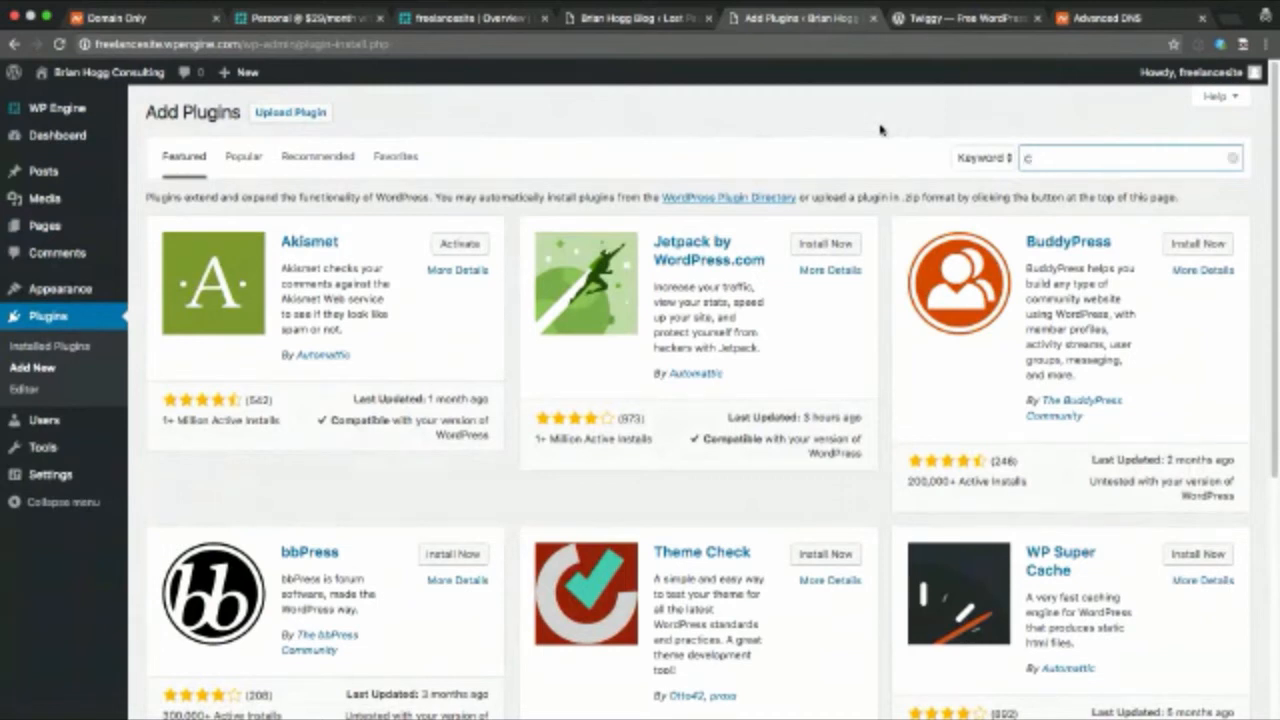
text(ontact )
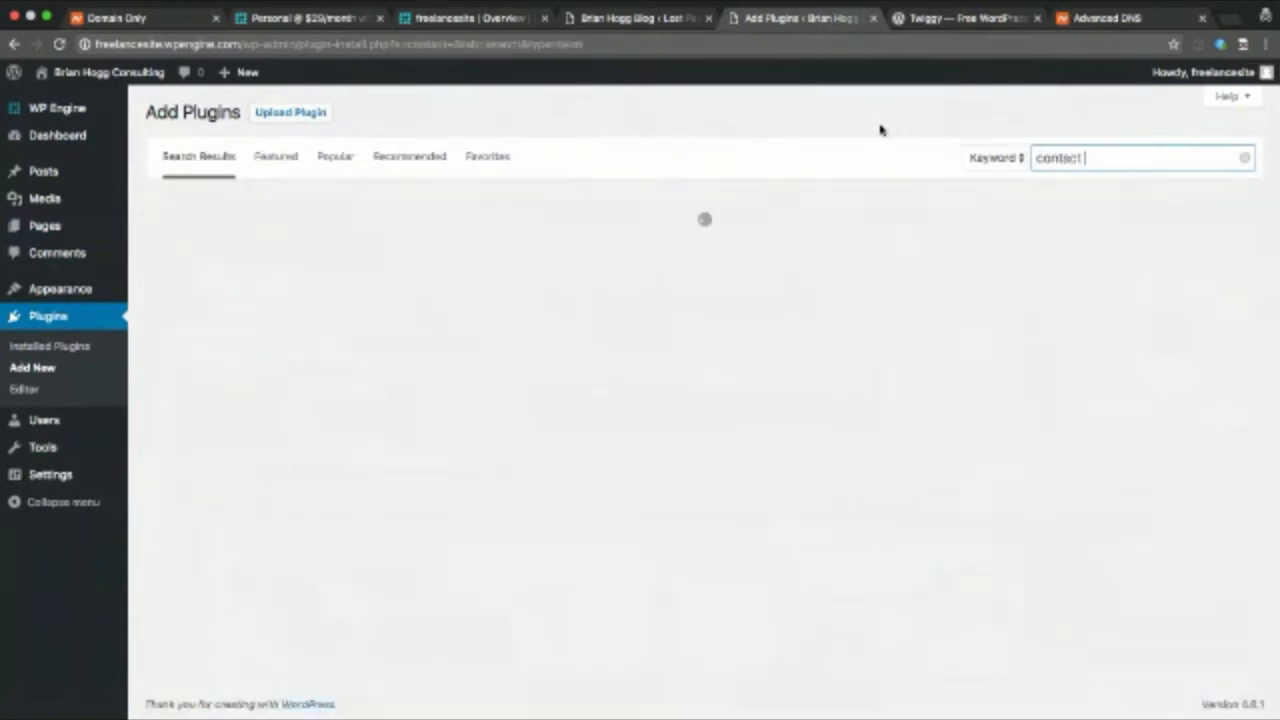
text(form 7)
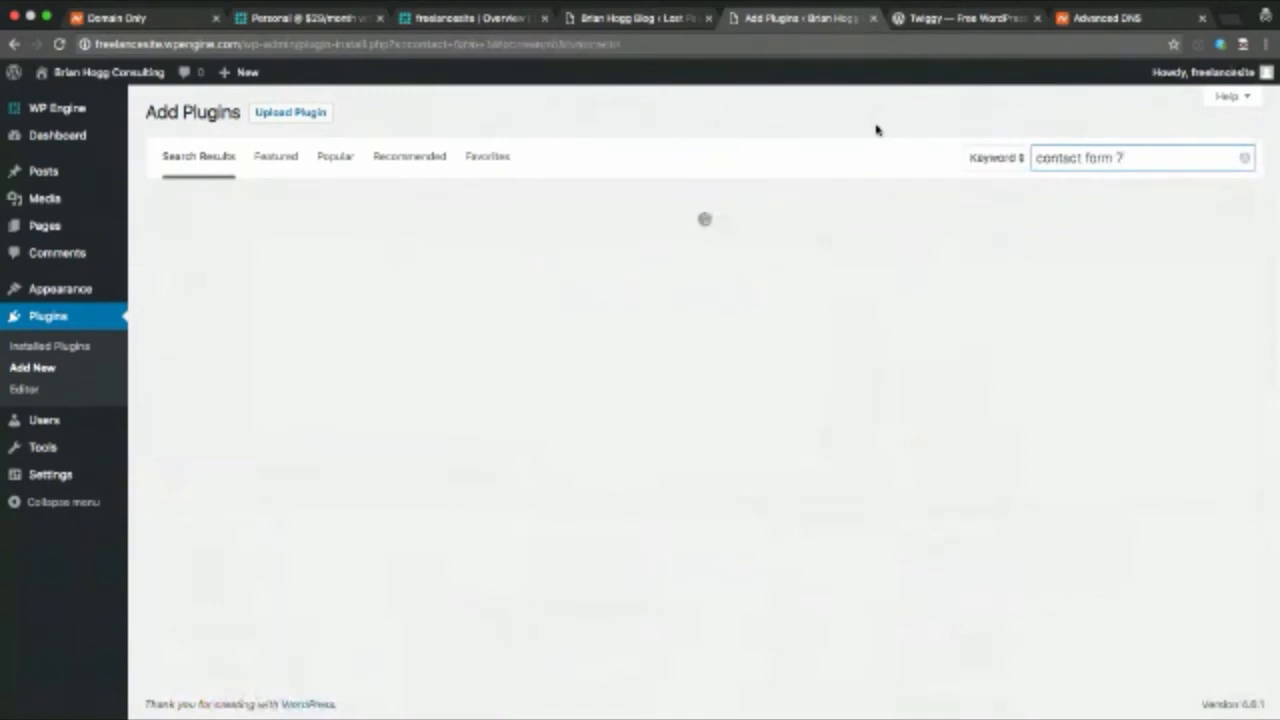
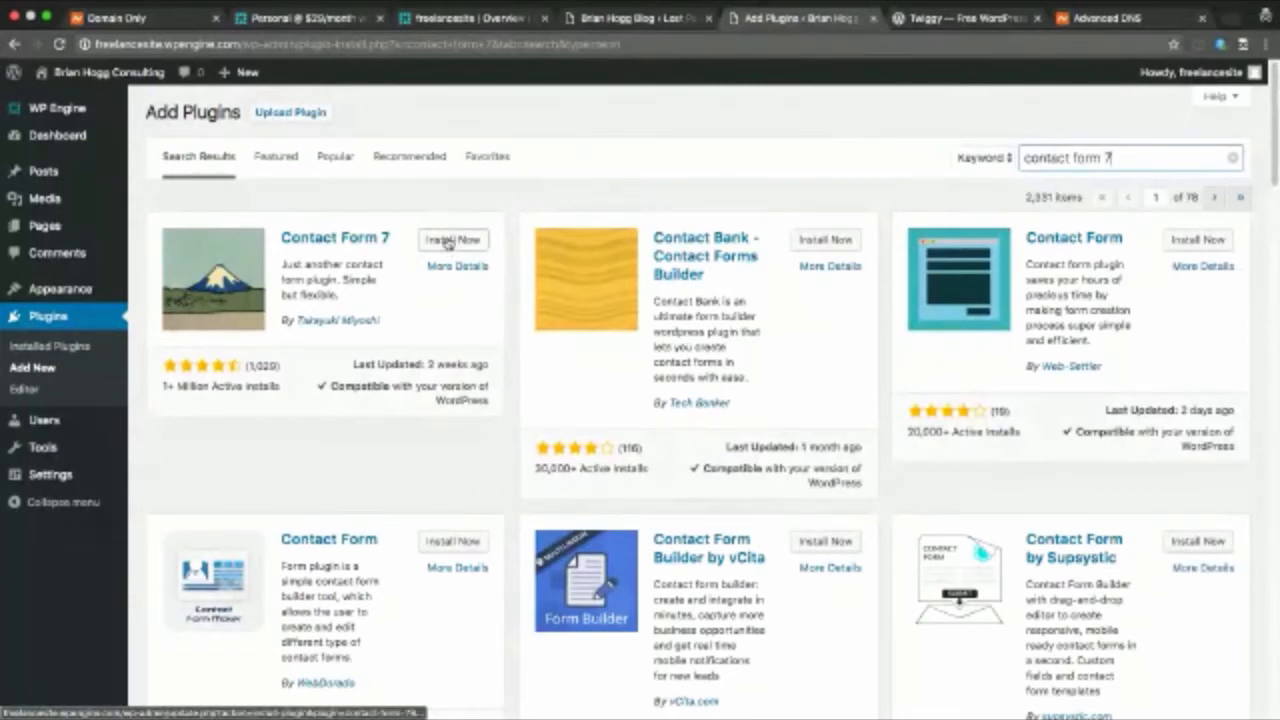
click(450, 242)
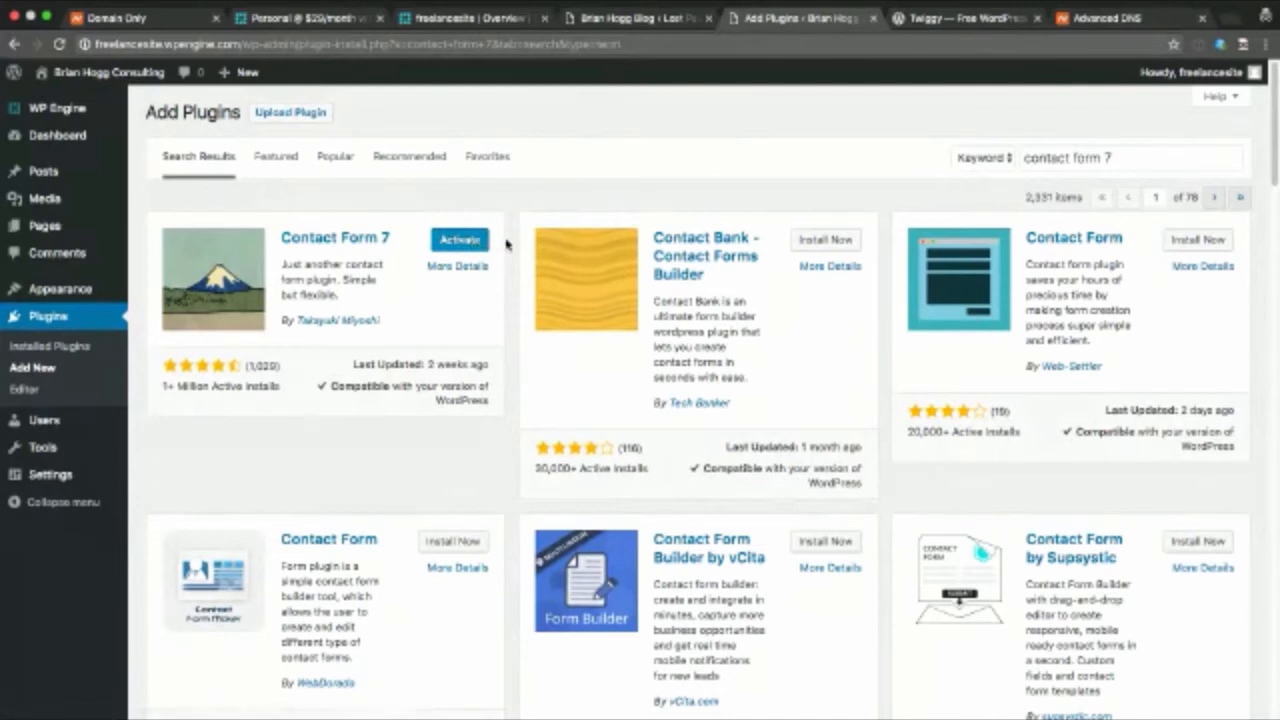
click(459, 242)
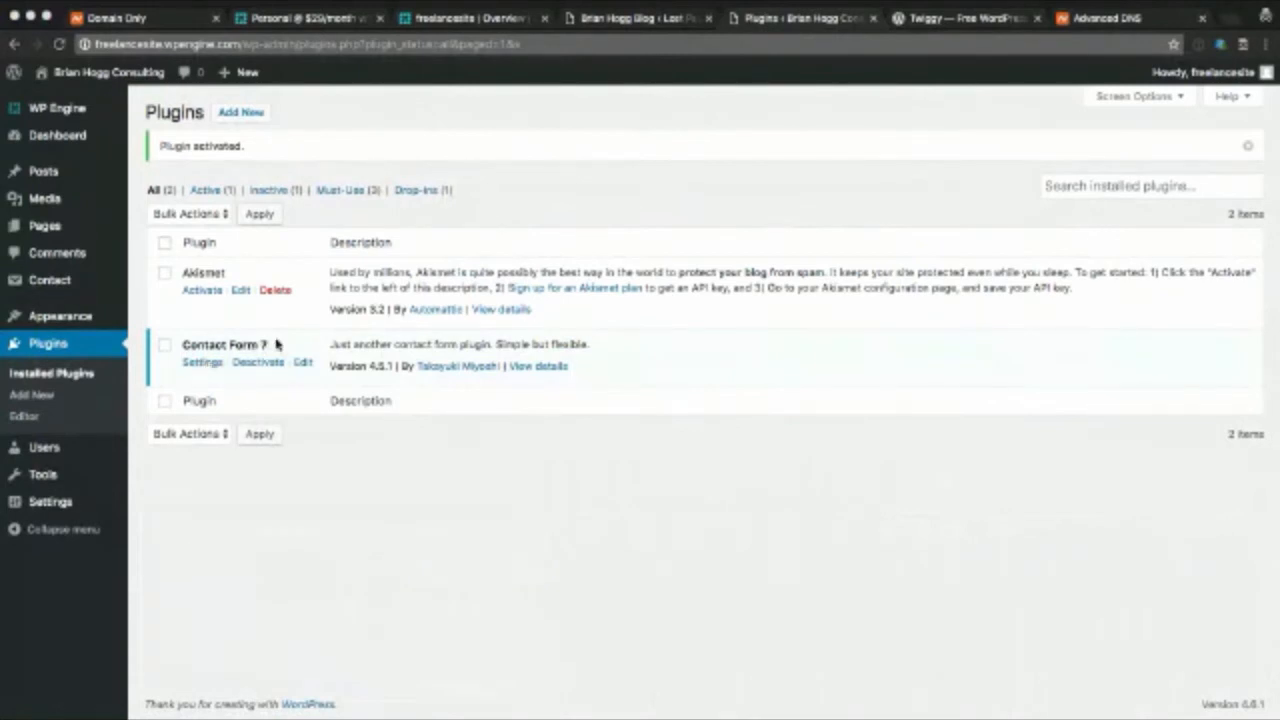
Go to the Contact Form 7 settings, dismiss the support notice and open "Contact form 1" for editing
click(202, 364)
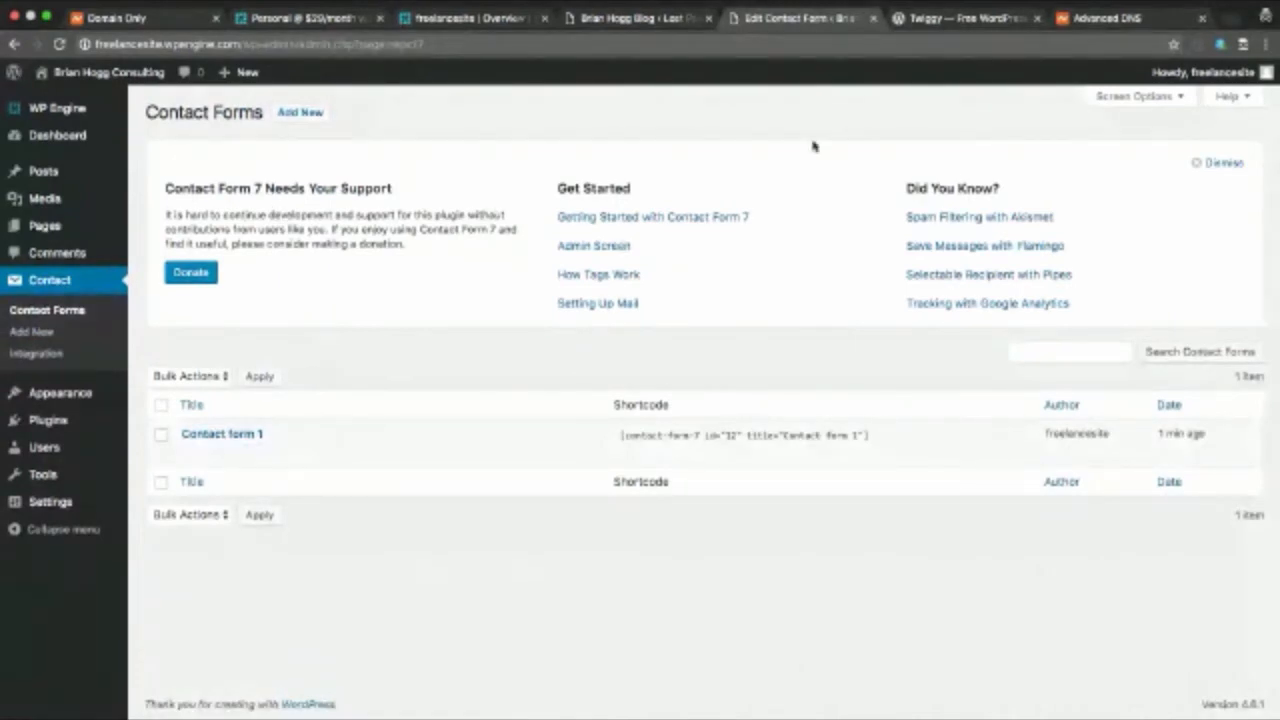
click(1224, 166)
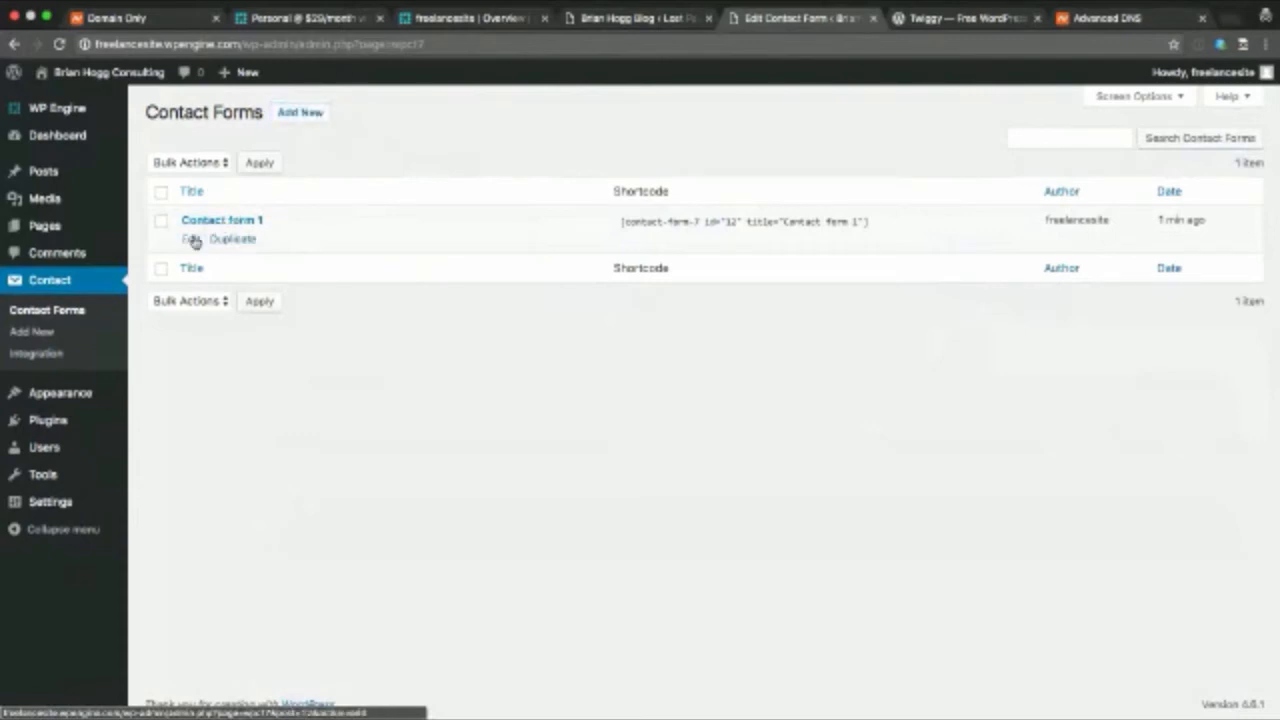
click(191, 238)
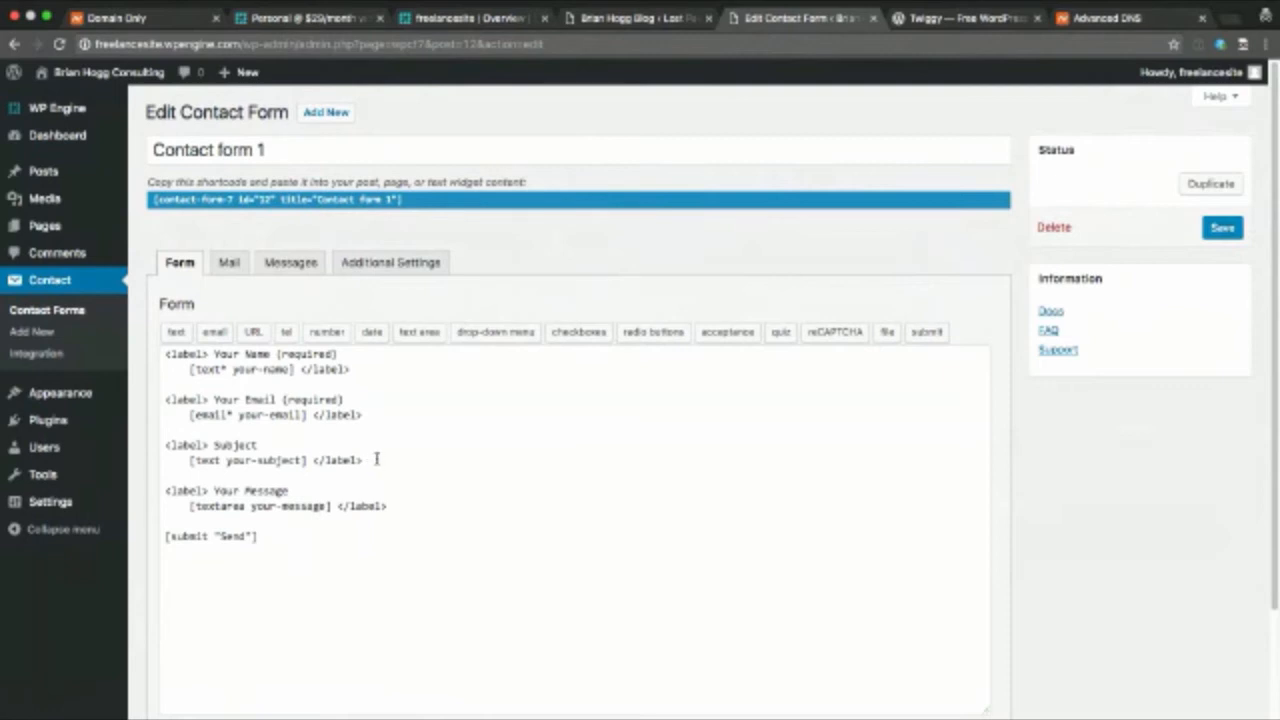
Remove the Subject label and its your-subject text field from the form template
drag(377, 459, 160, 436)
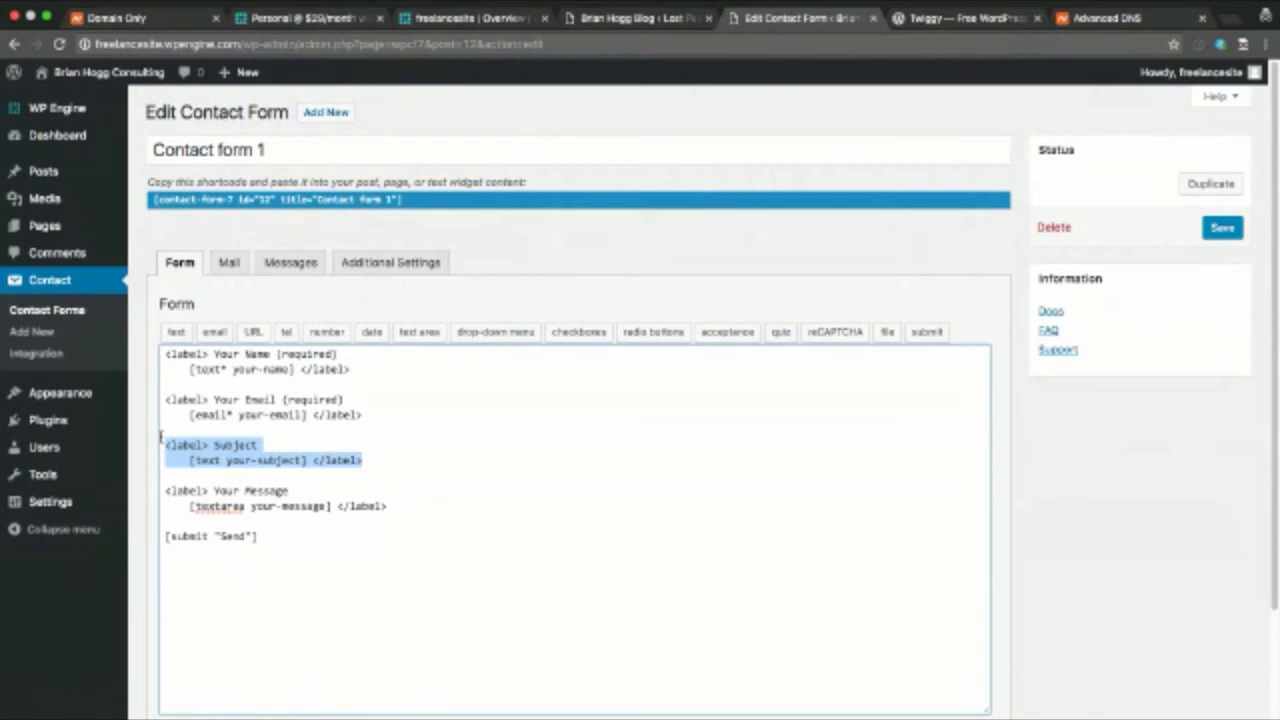
key(BackSpace)
key(BackSpace)
key(BackSpace)
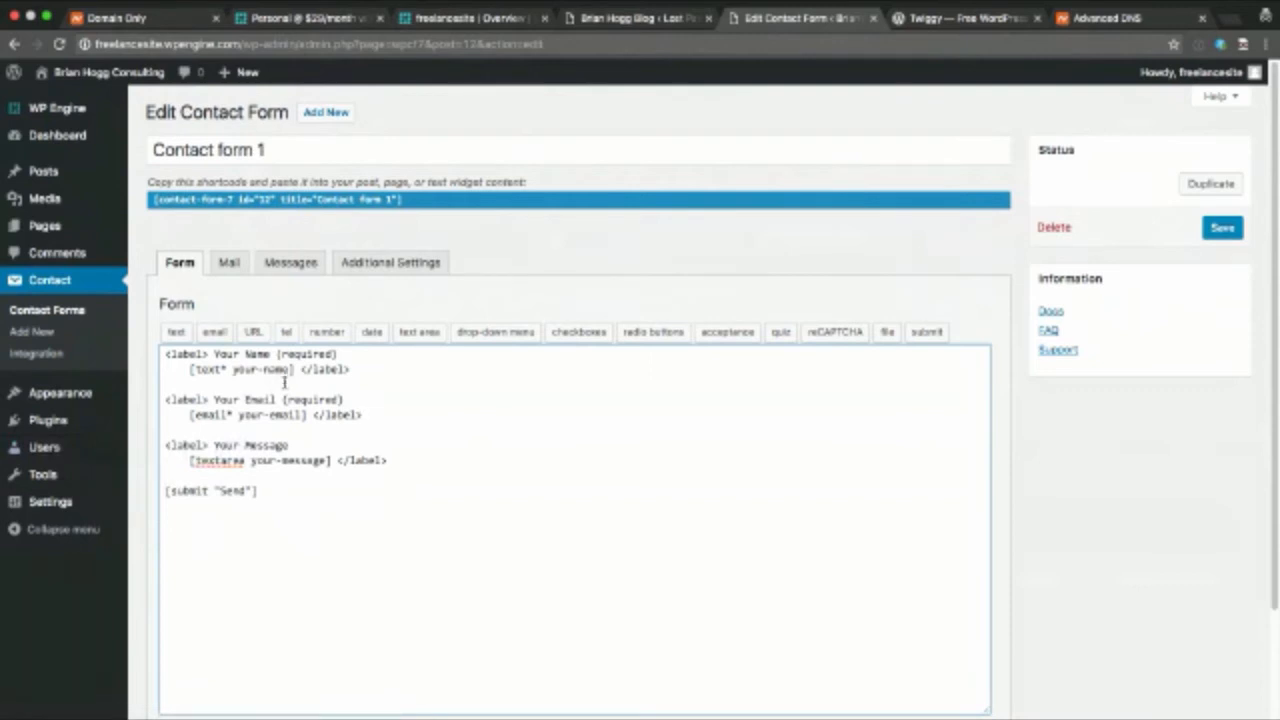
click(244, 478)
click(280, 491)
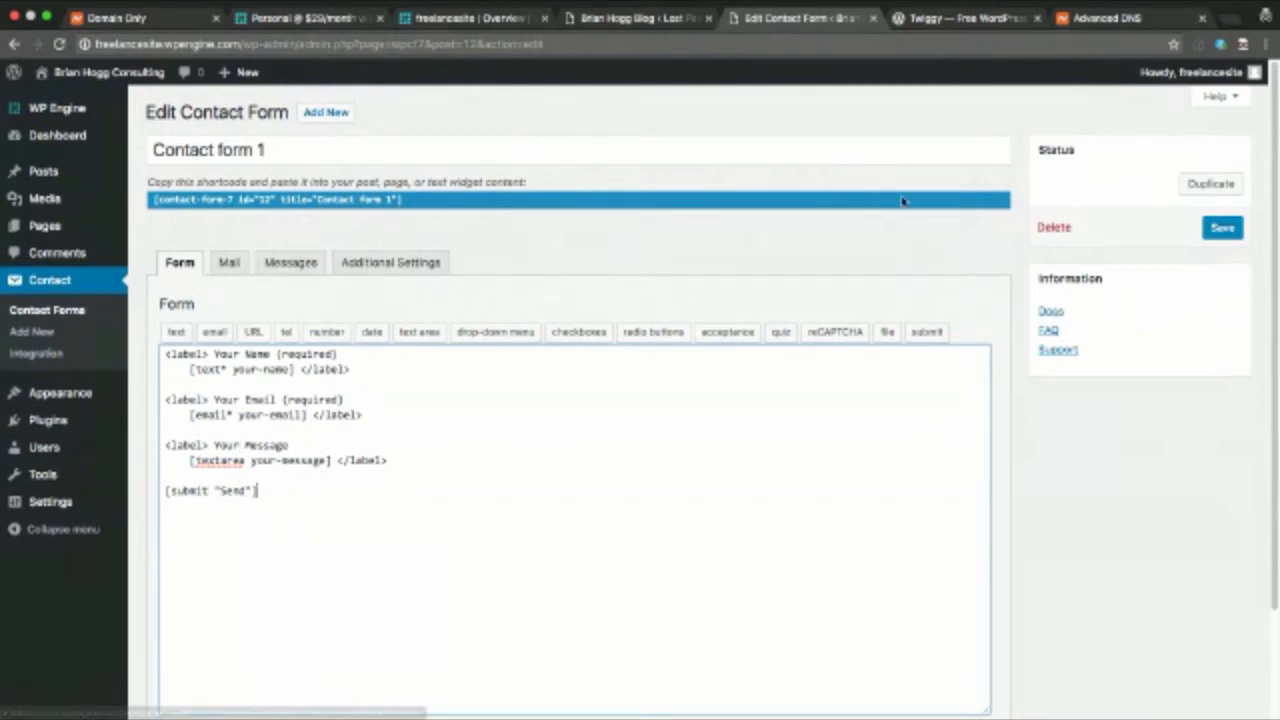
Save the contact form and copy its shortcode
click(1222, 228)
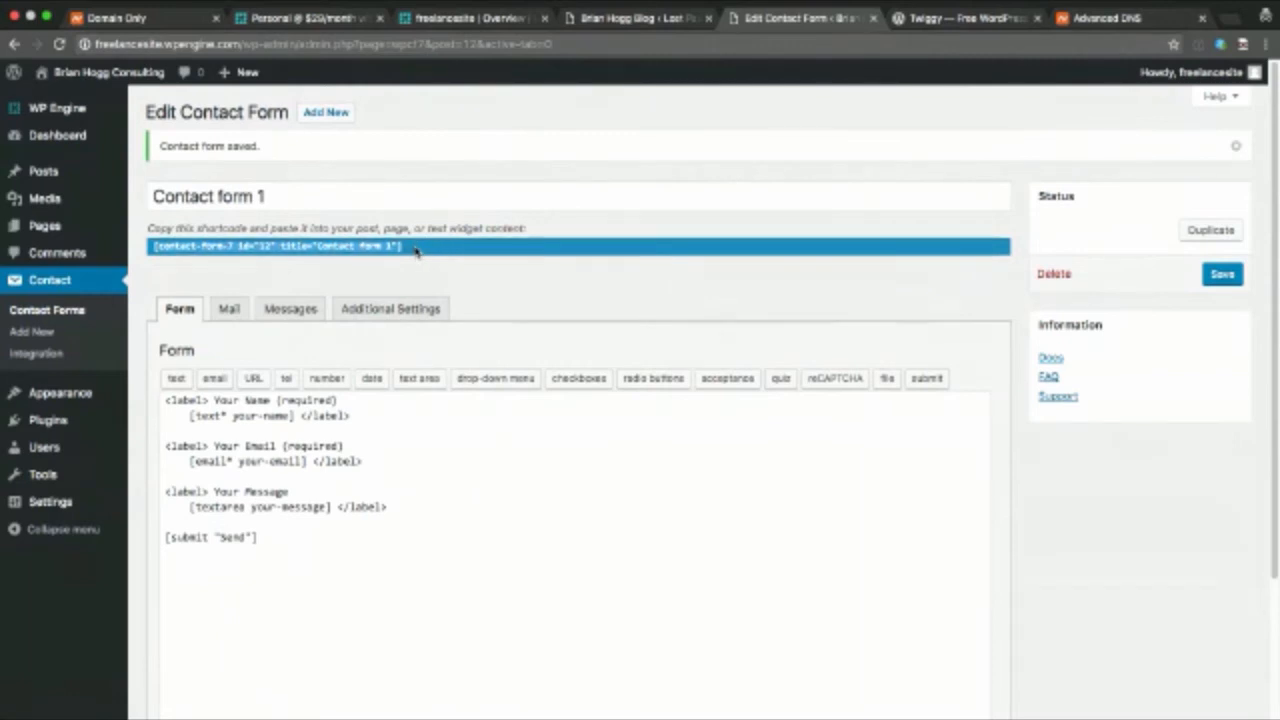
right_click(361, 244)
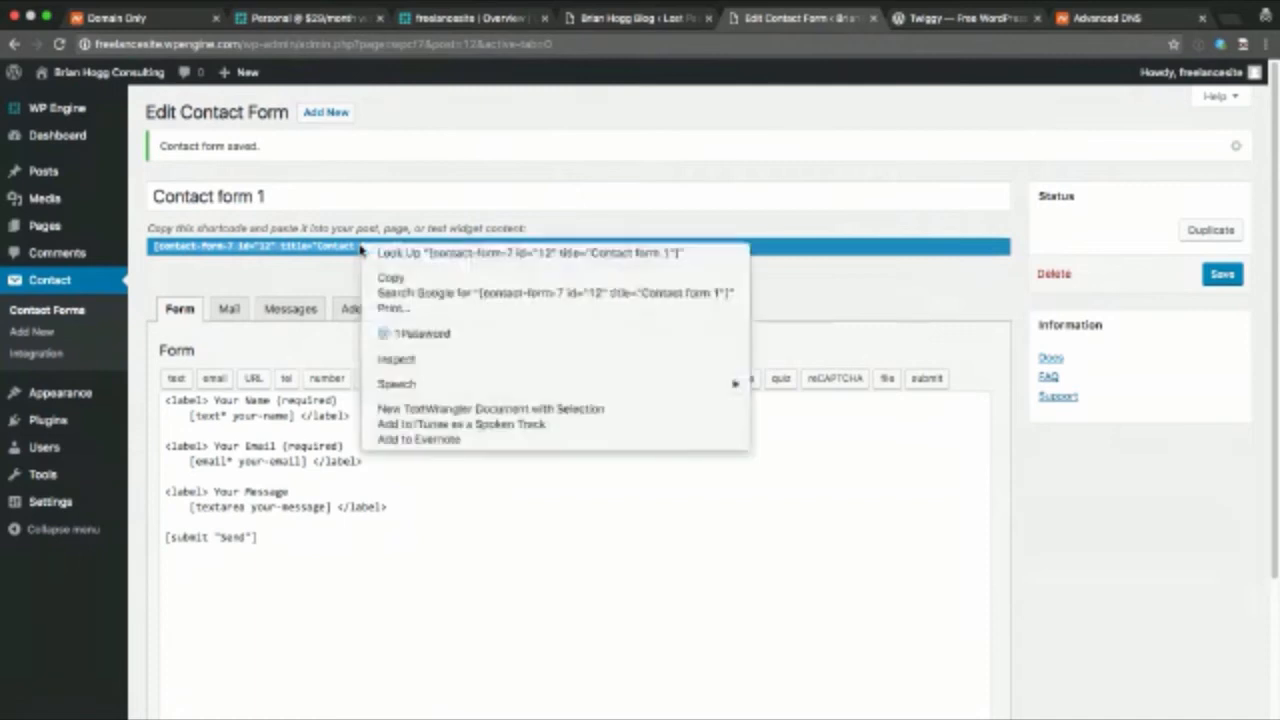
click(394, 278)
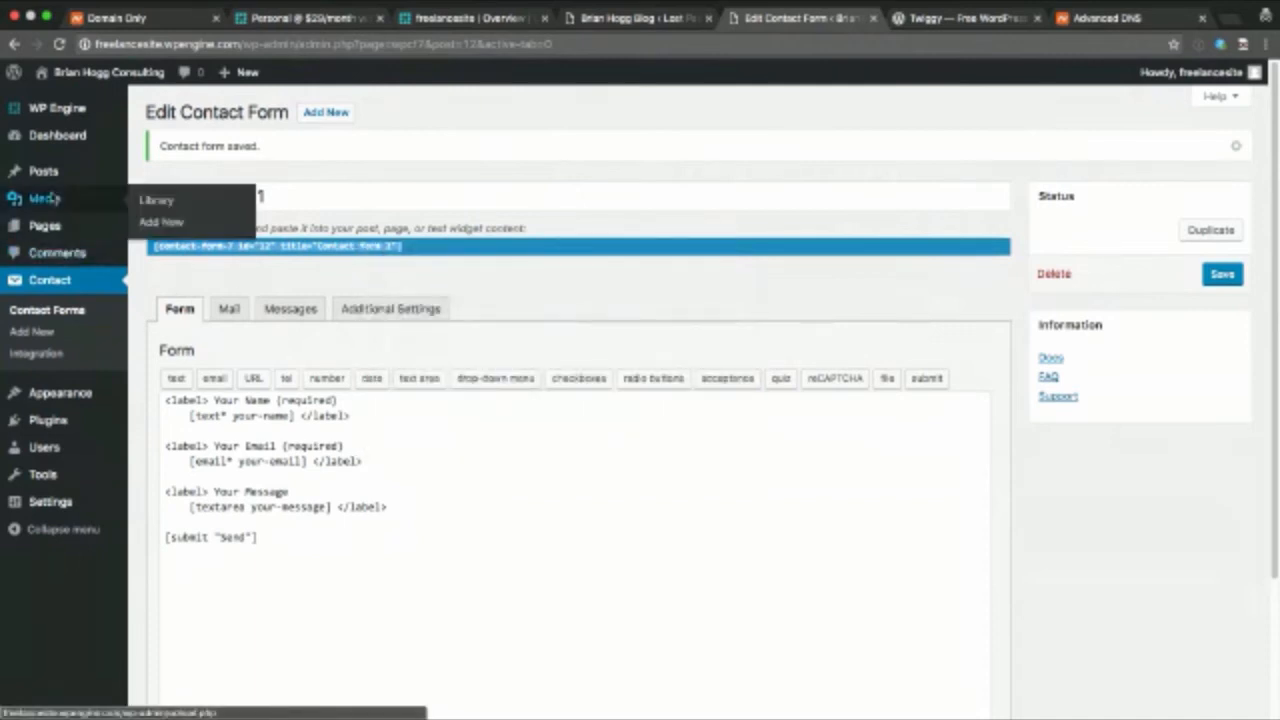
Open the Contact Me page for editing, paste the copied contact form shortcode into its body and update the page
mouse_move(43, 234)
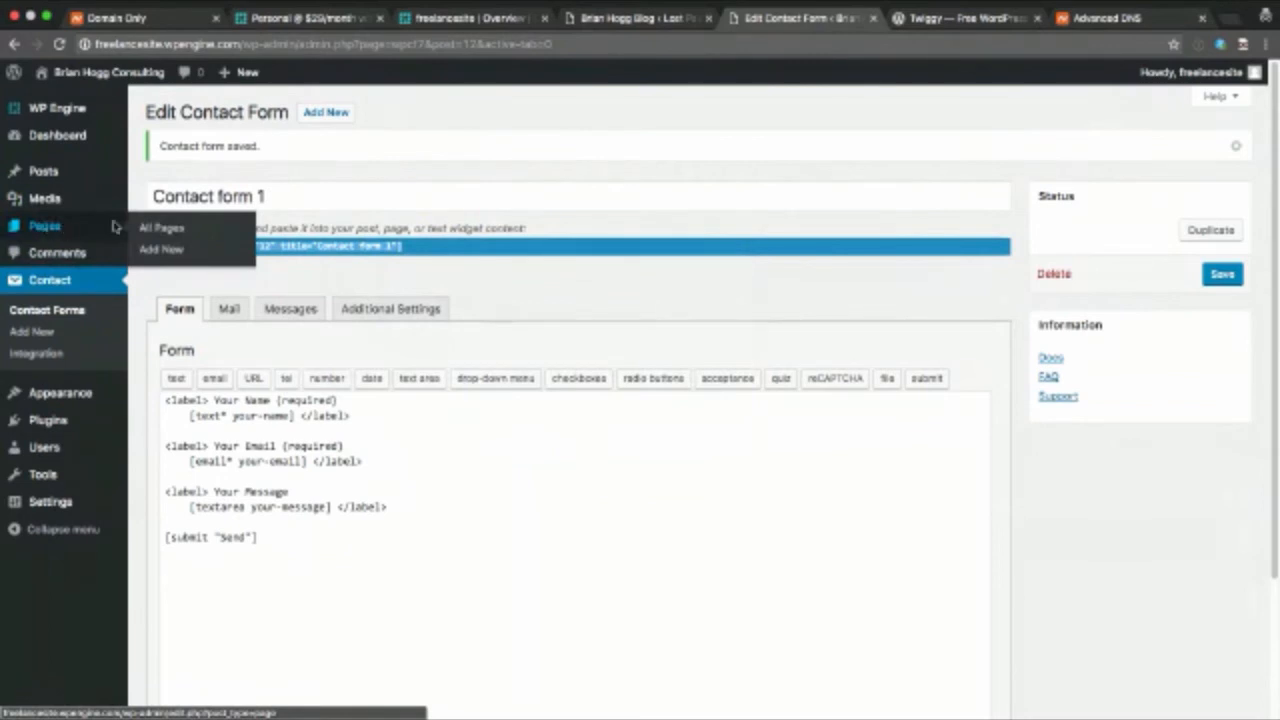
click(154, 230)
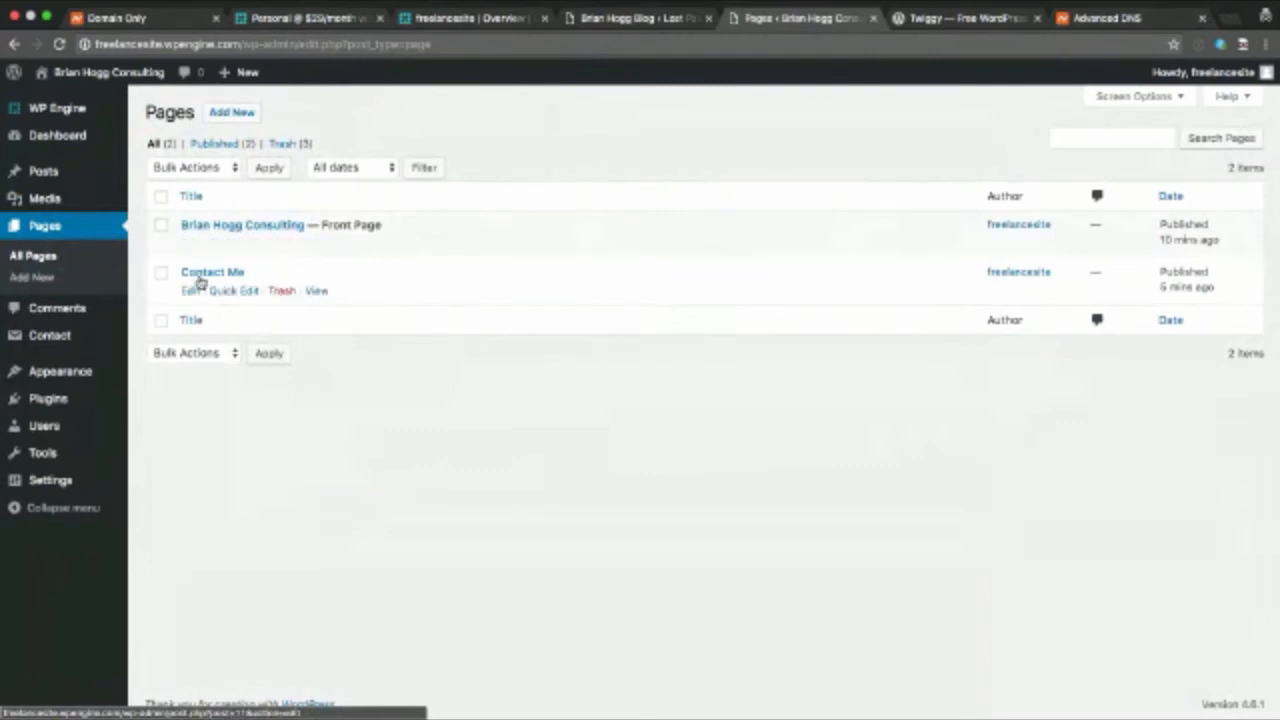
click(190, 290)
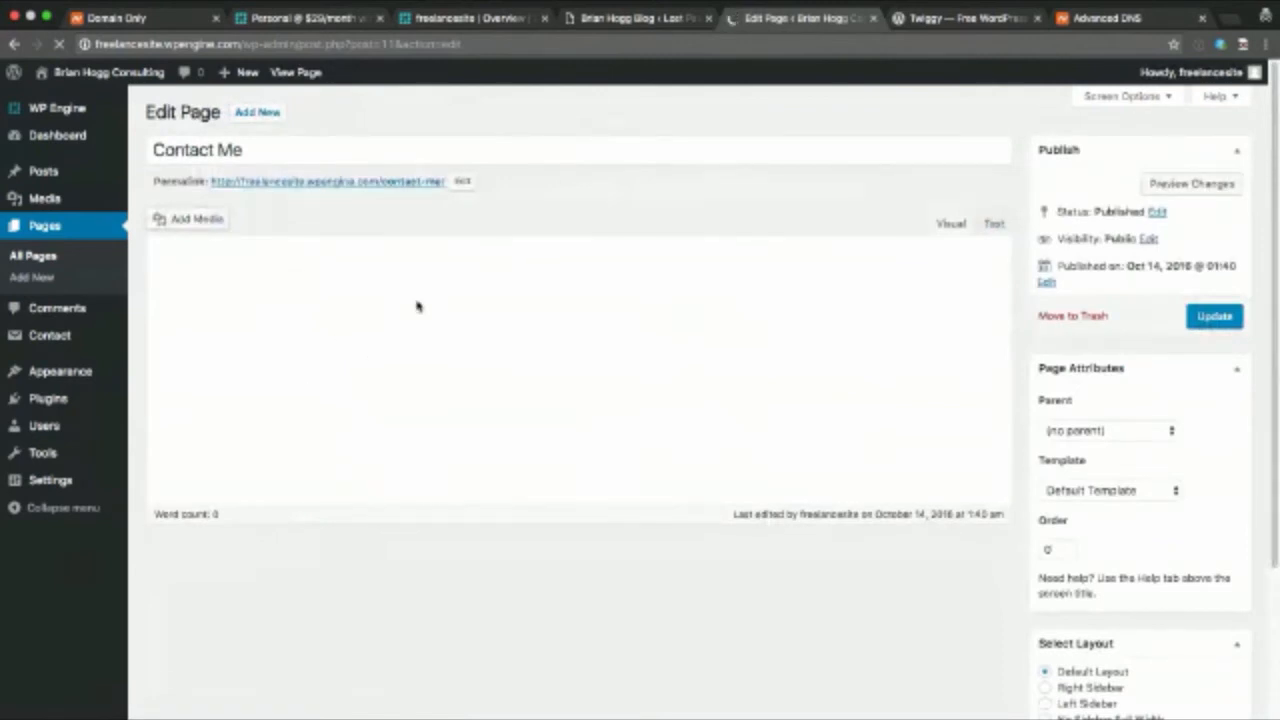
click(316, 326)
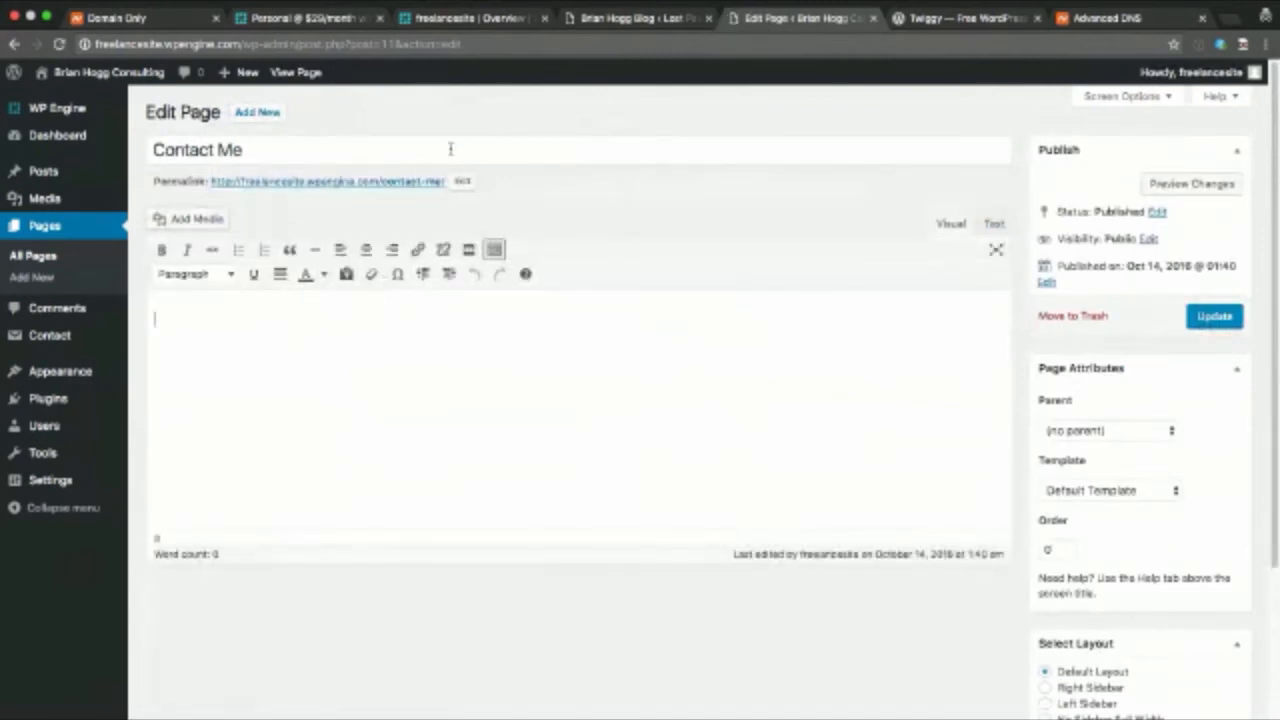
key(super+v)
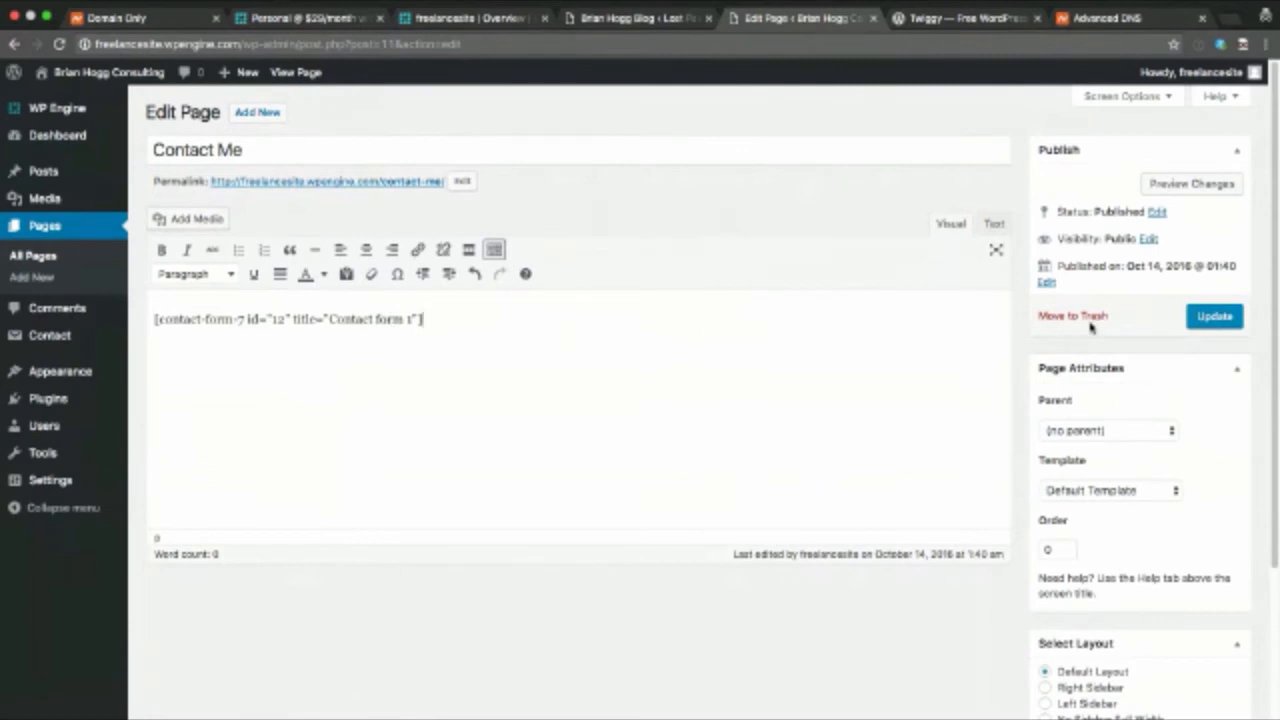
click(1214, 318)
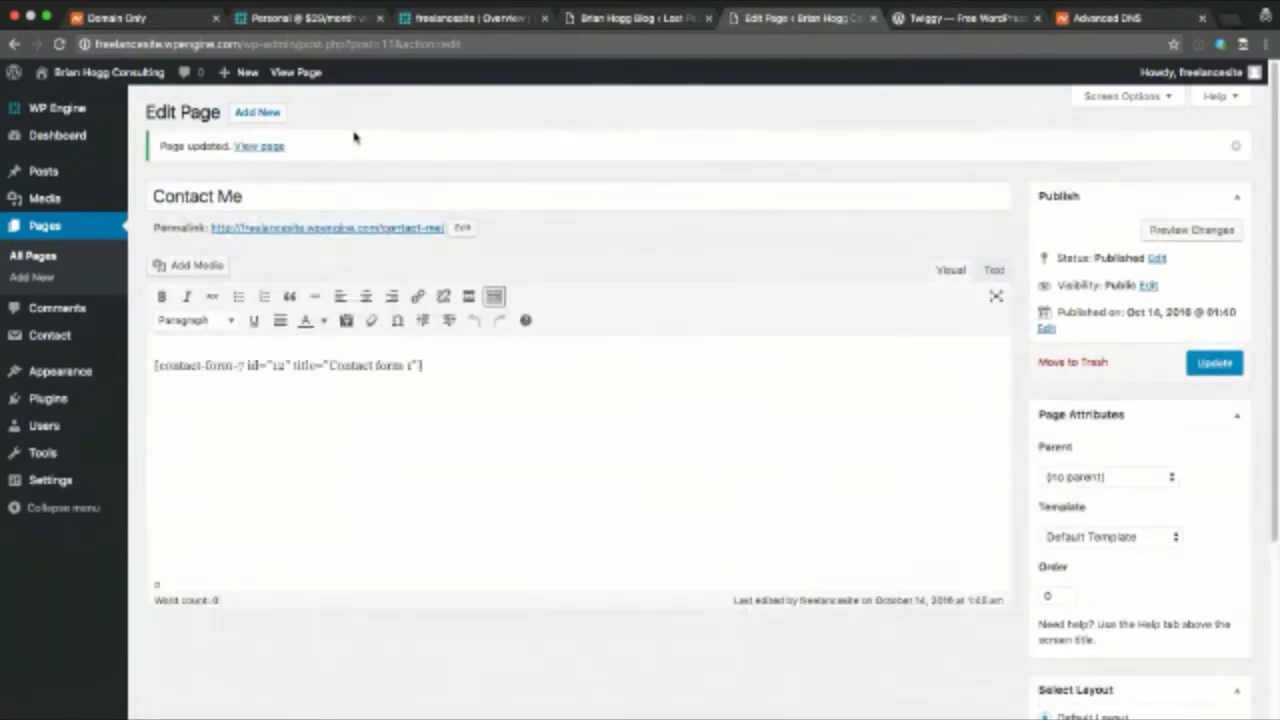
View the published Contact Me page and examine its contact form fields, Send button and sidebar
click(286, 229)
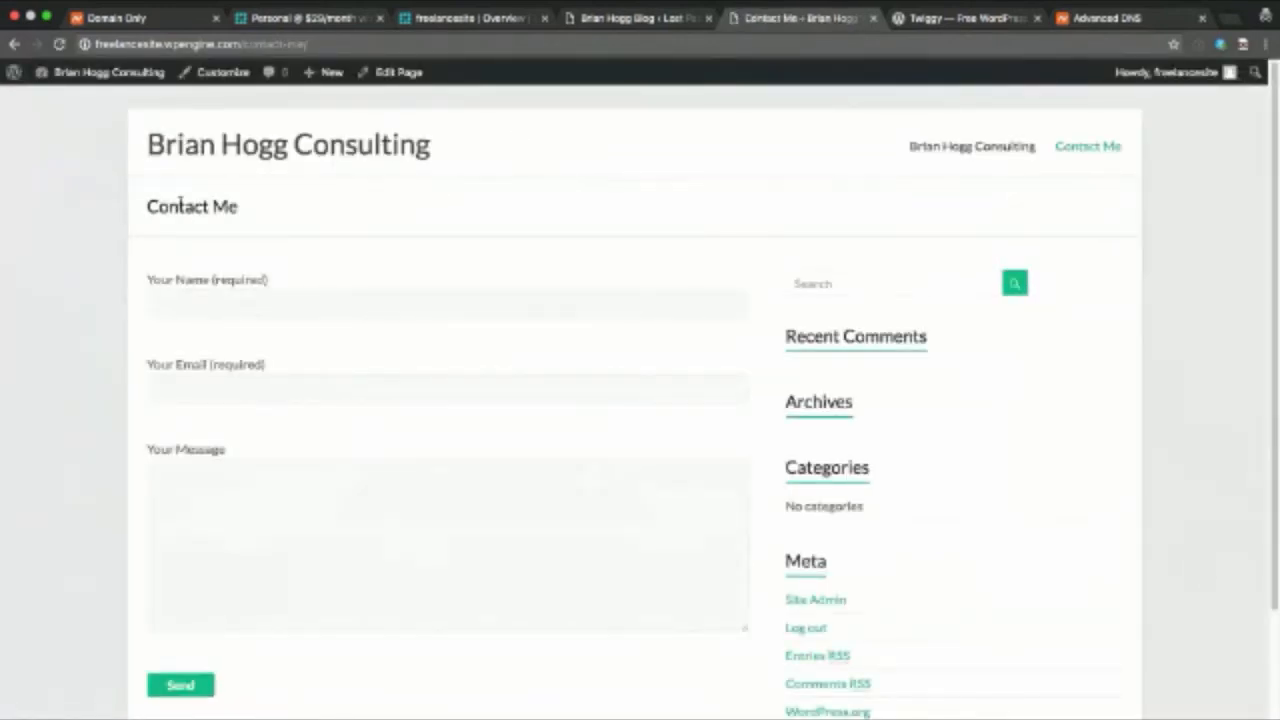
scroll(142, 292, down, 2)
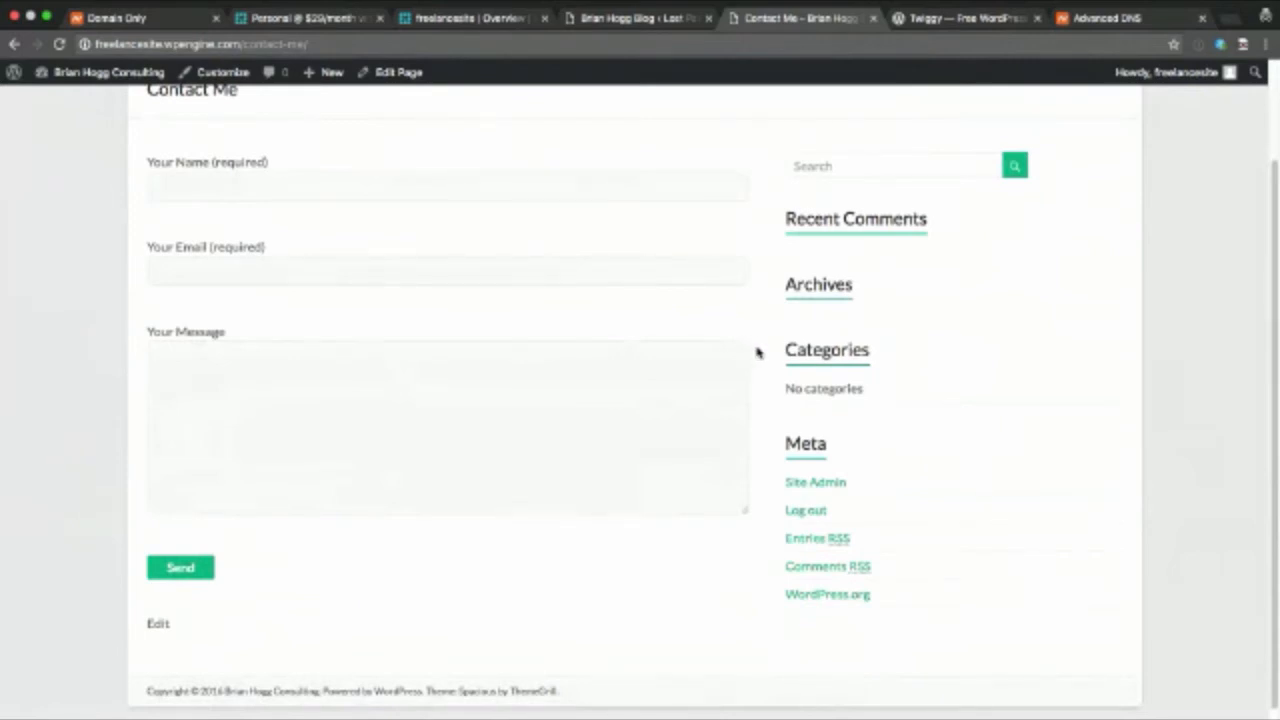
scroll(757, 352, up, 1)
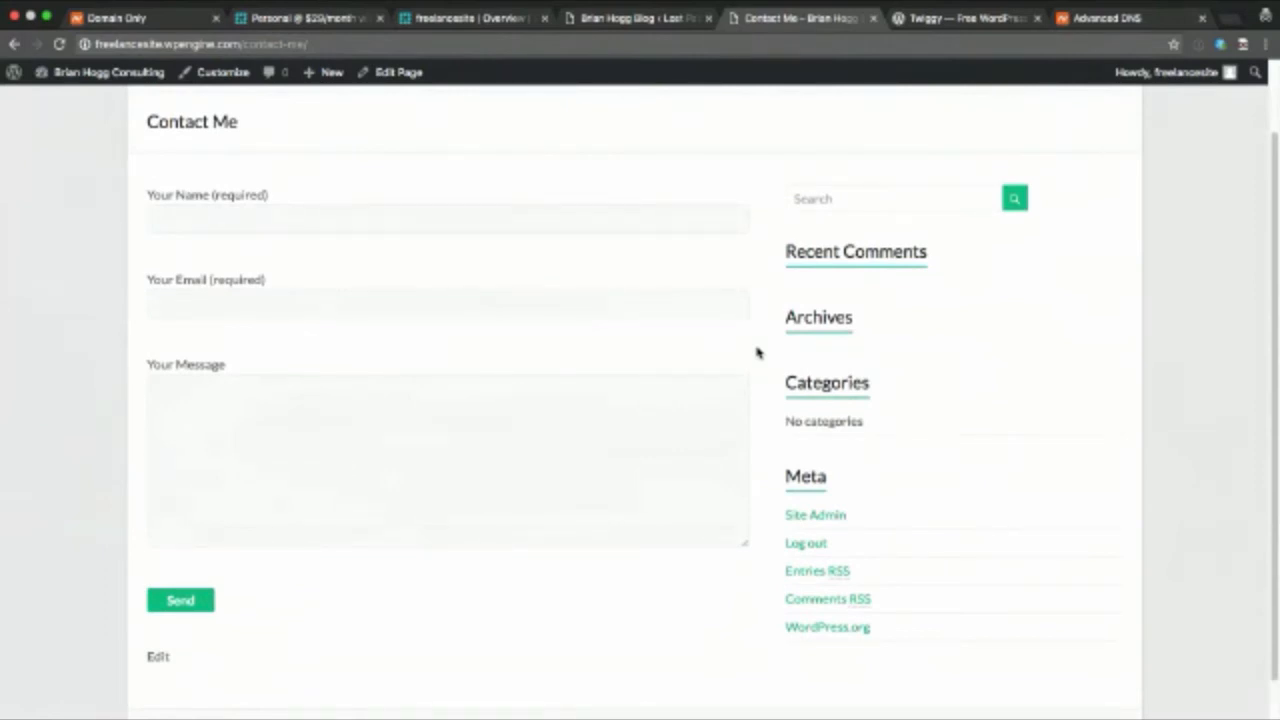
scroll(757, 352, up, 3)
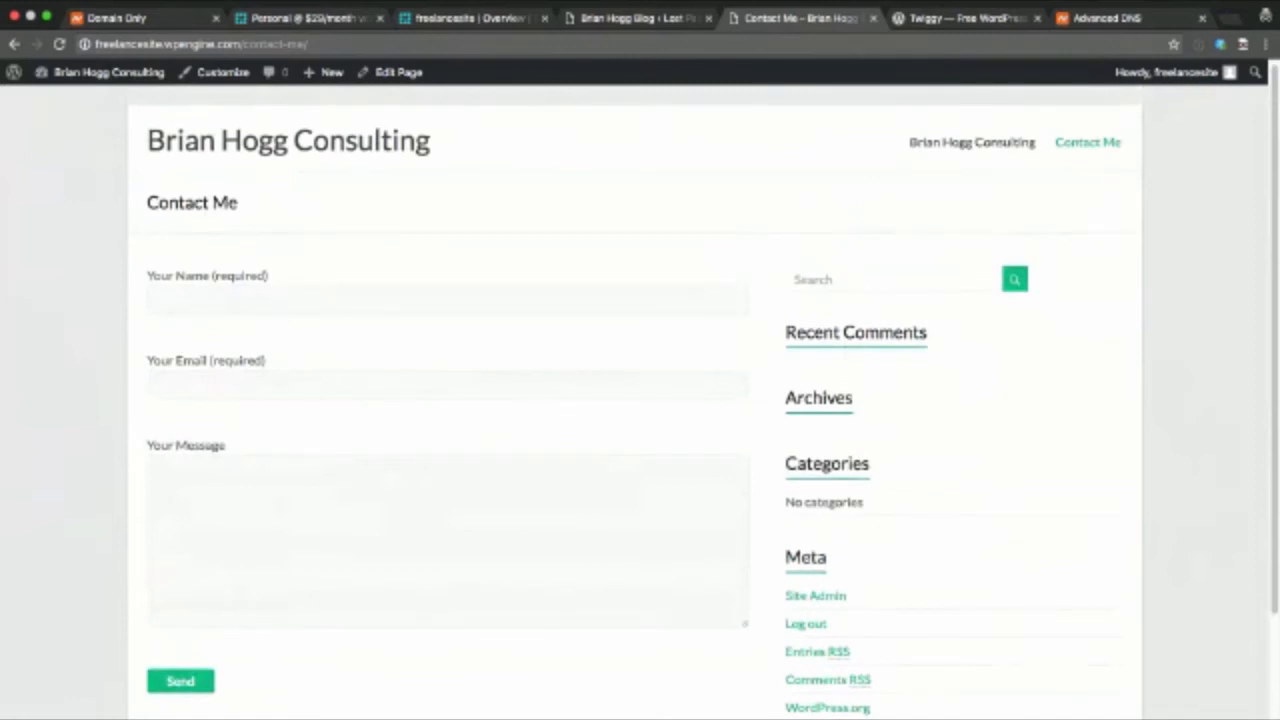
key(super+Tab)
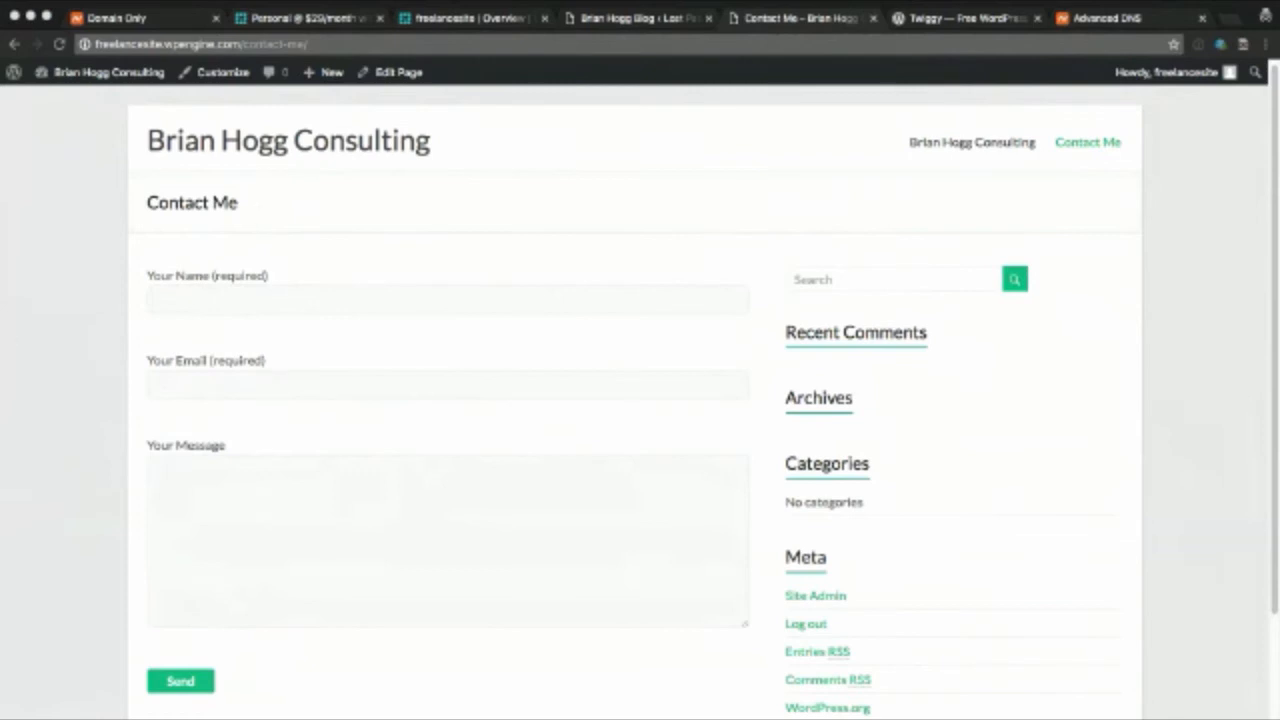
click(248, 249)
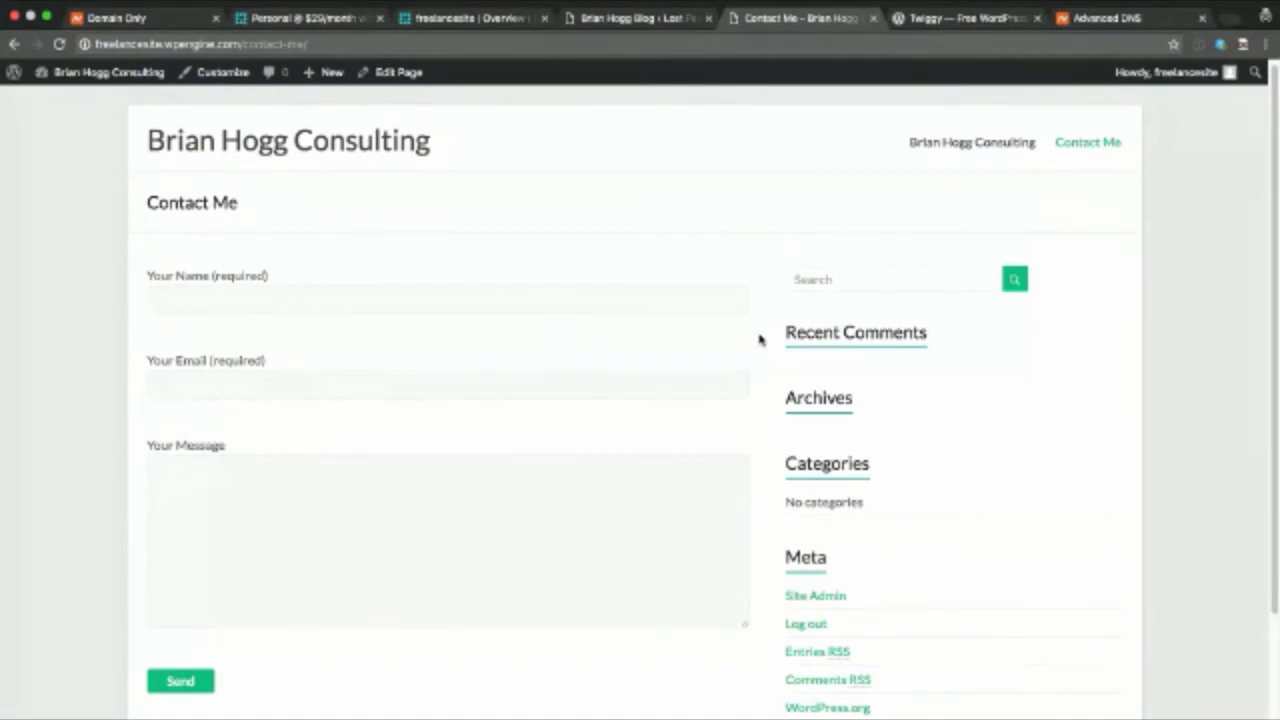
scroll(759, 340, down, 1)
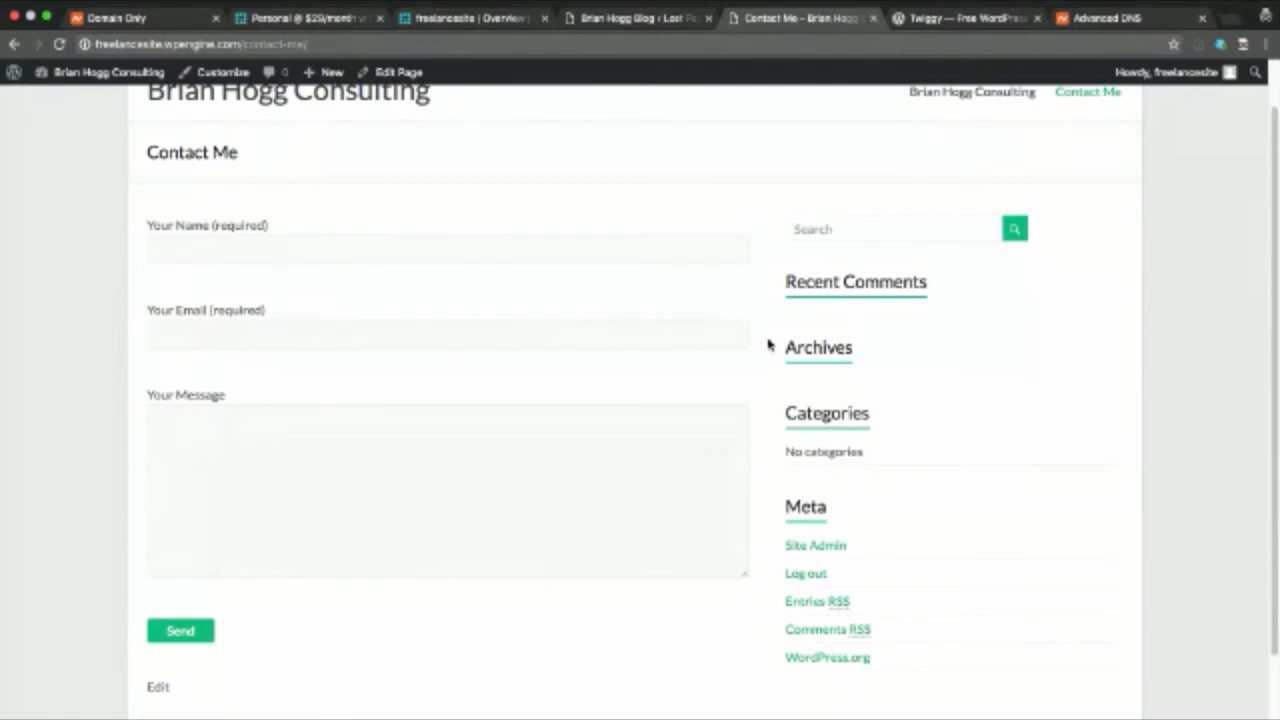
scroll(768, 344, up, 1)
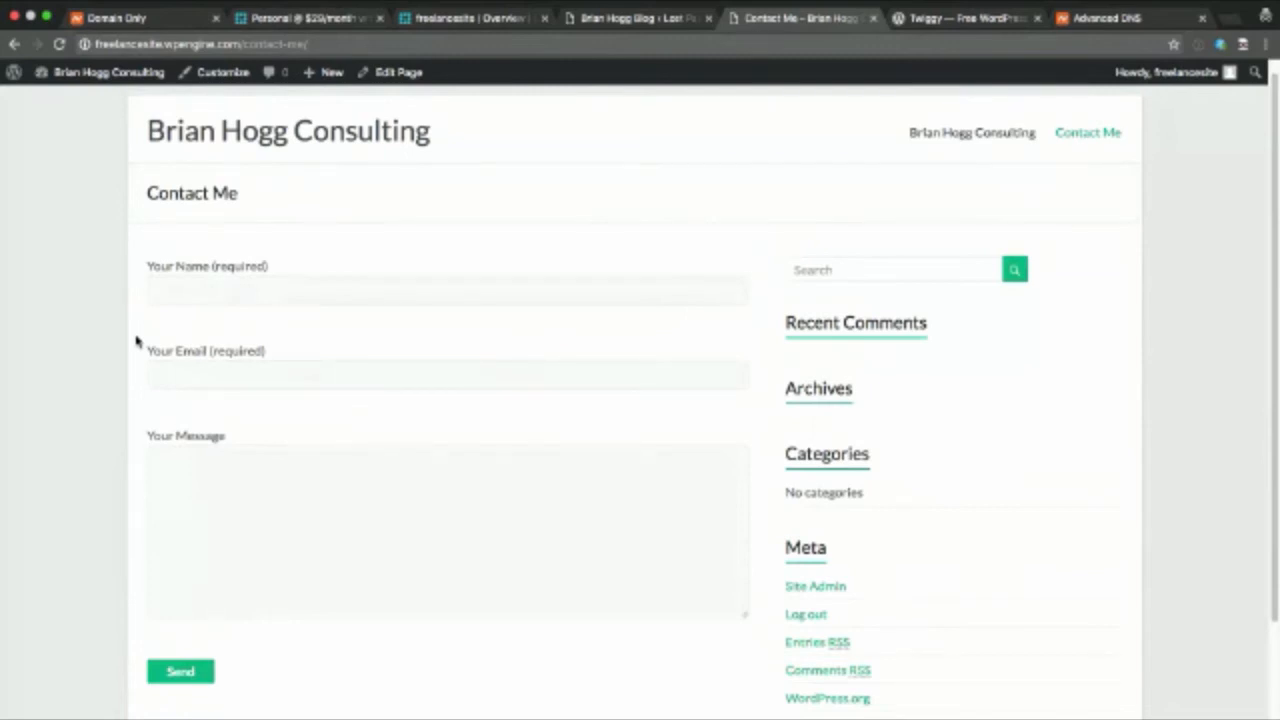
scroll(137, 341, down, 1)
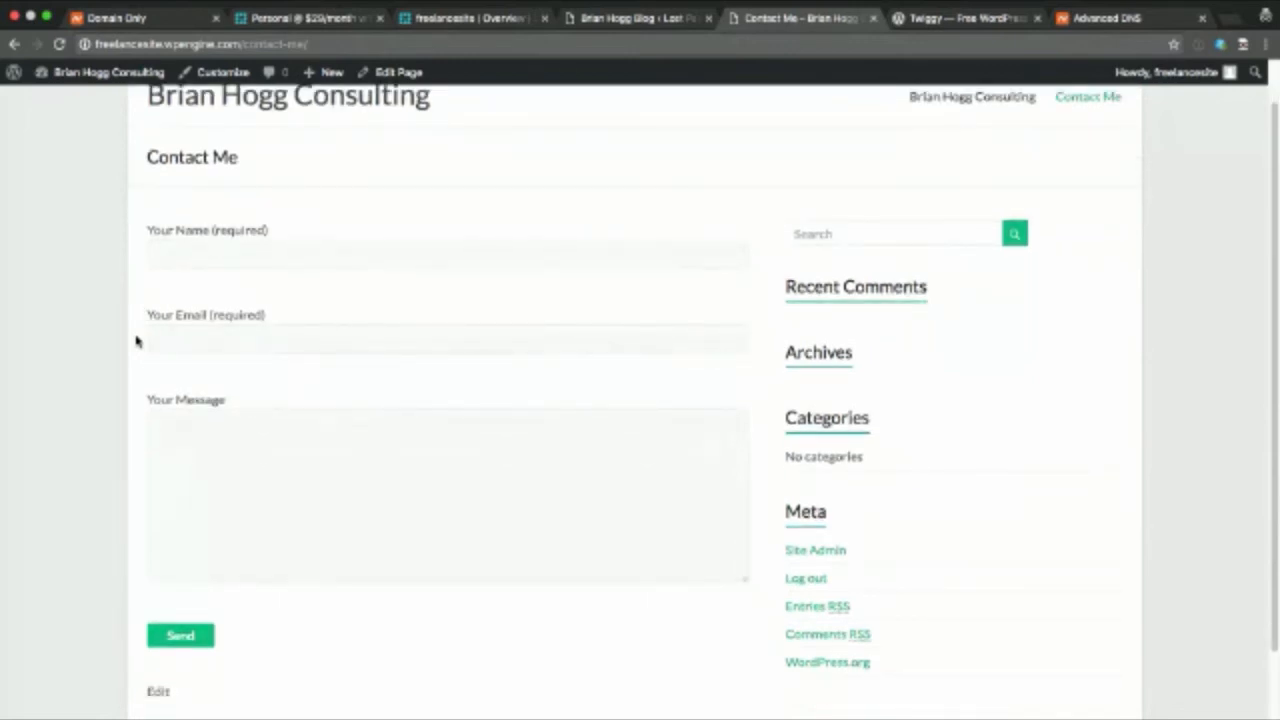
scroll(141, 346, up, 1)
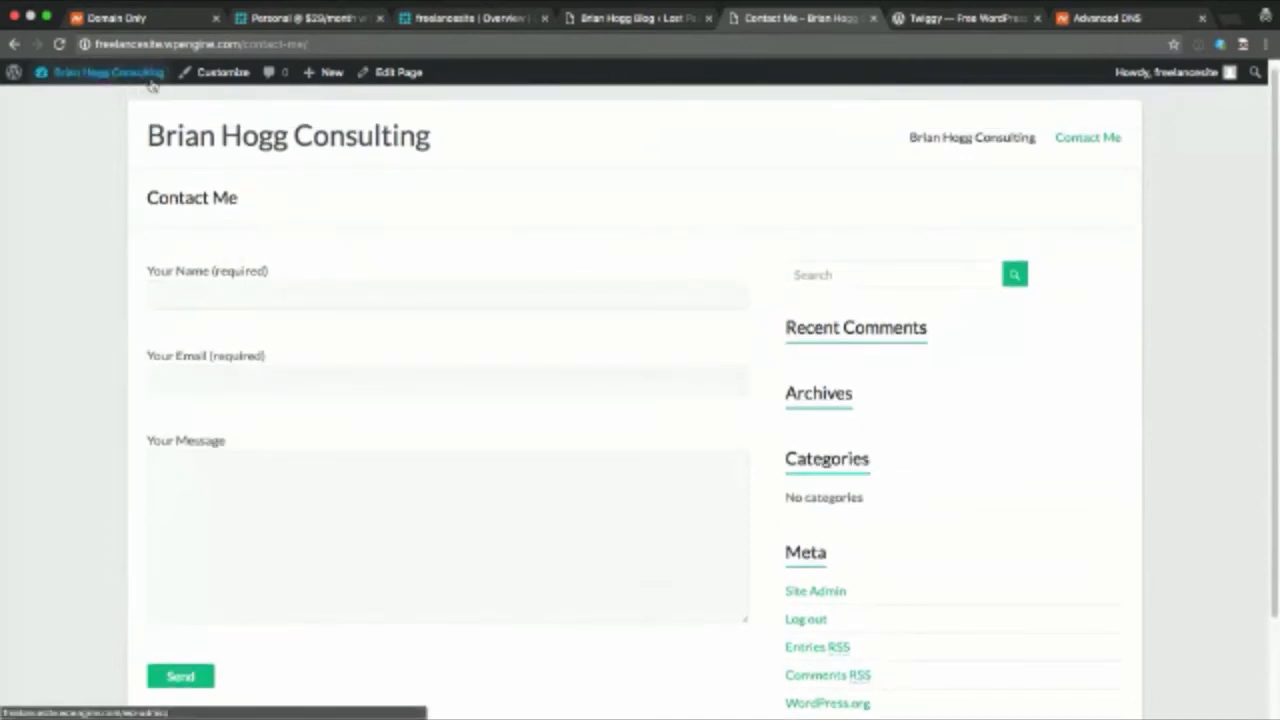
Open the front page for editing and link the words "Contact me" under "Let's Get Started" to the Contact Me page
click(977, 140)
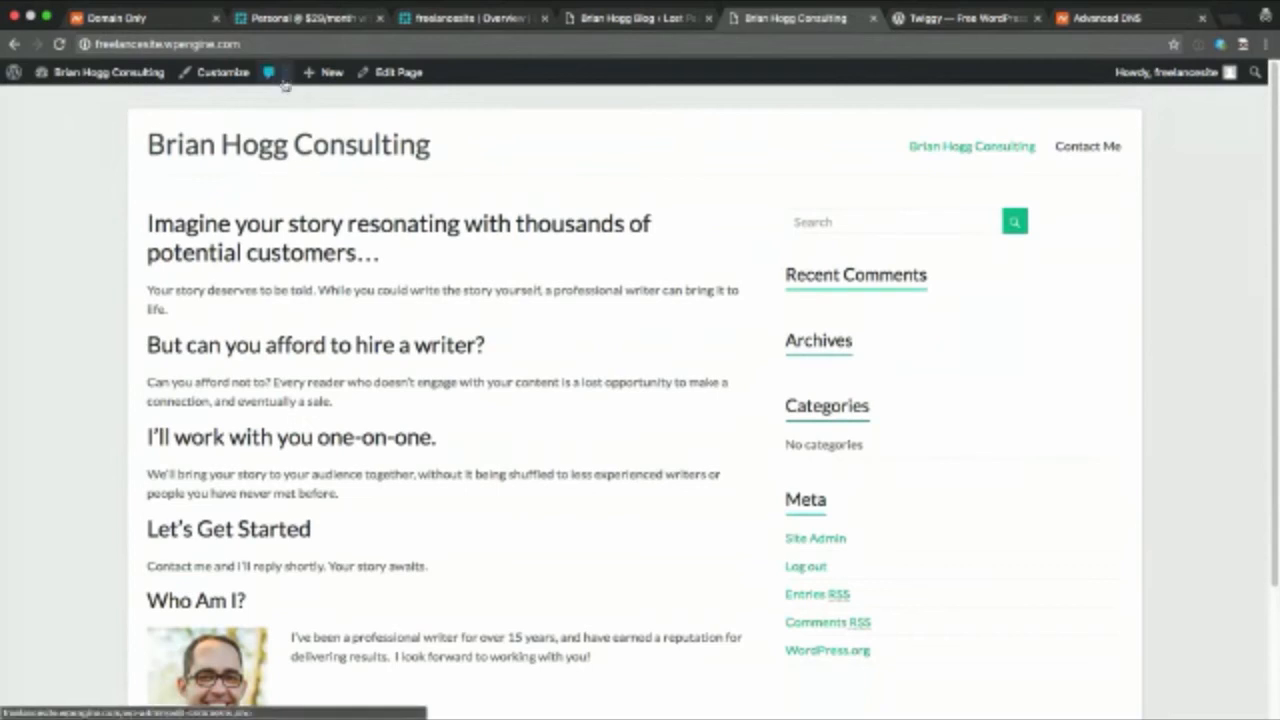
click(396, 76)
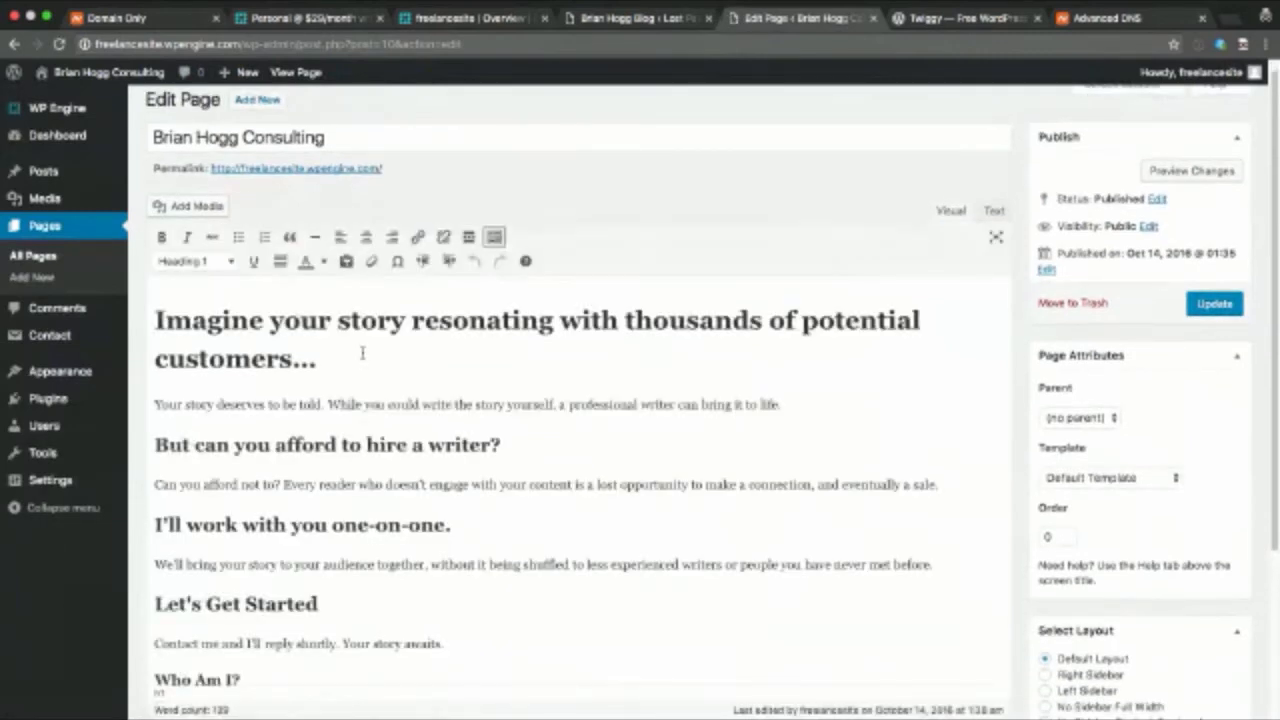
scroll(362, 352, down, 2)
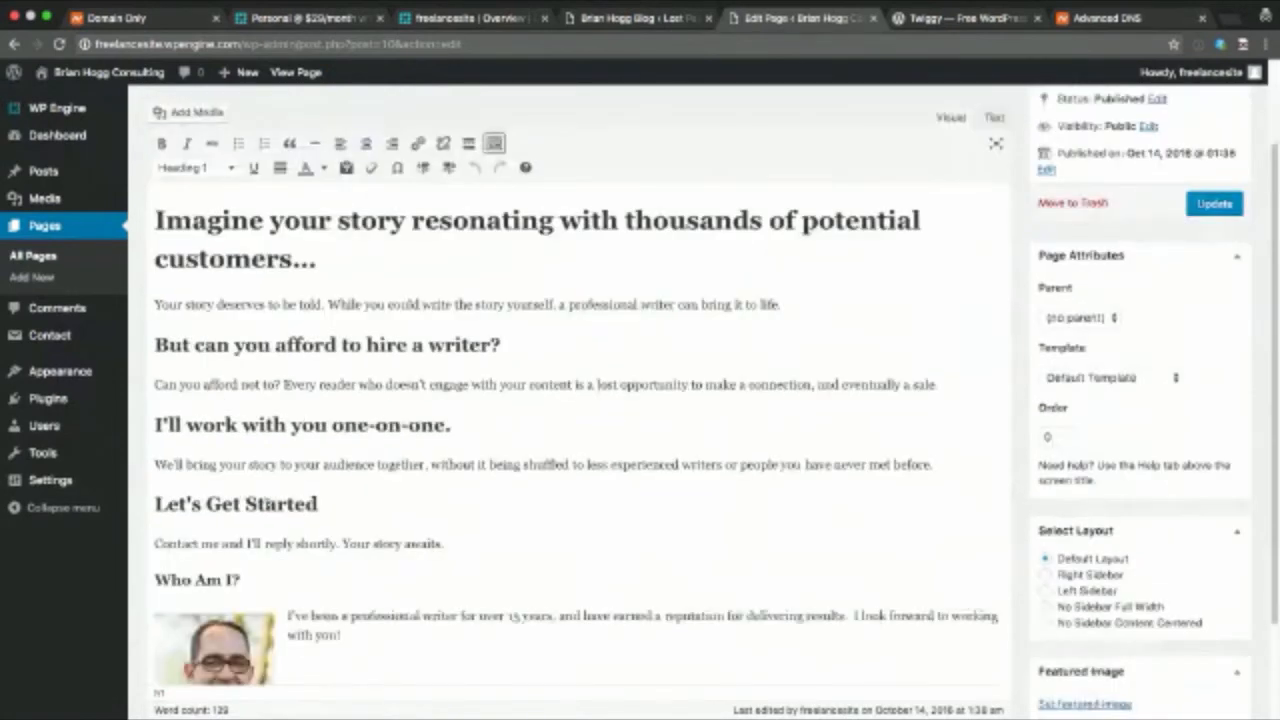
drag(218, 543, 154, 543)
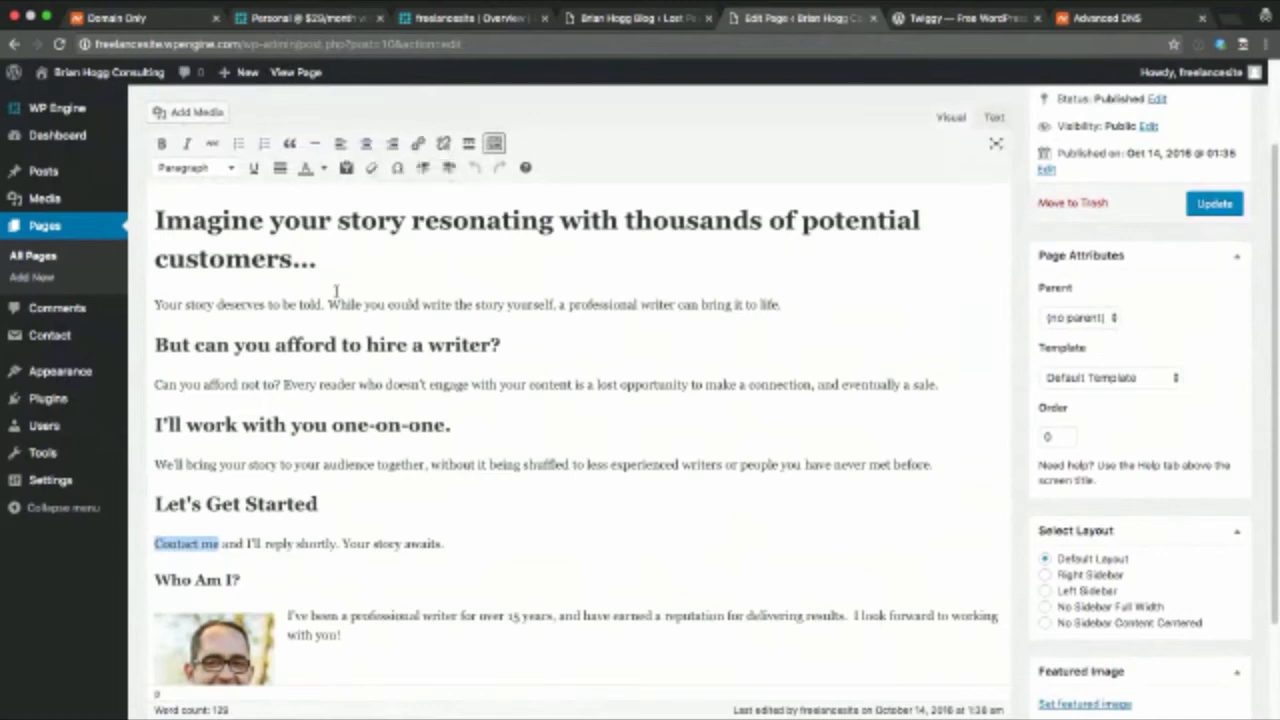
click(418, 143)
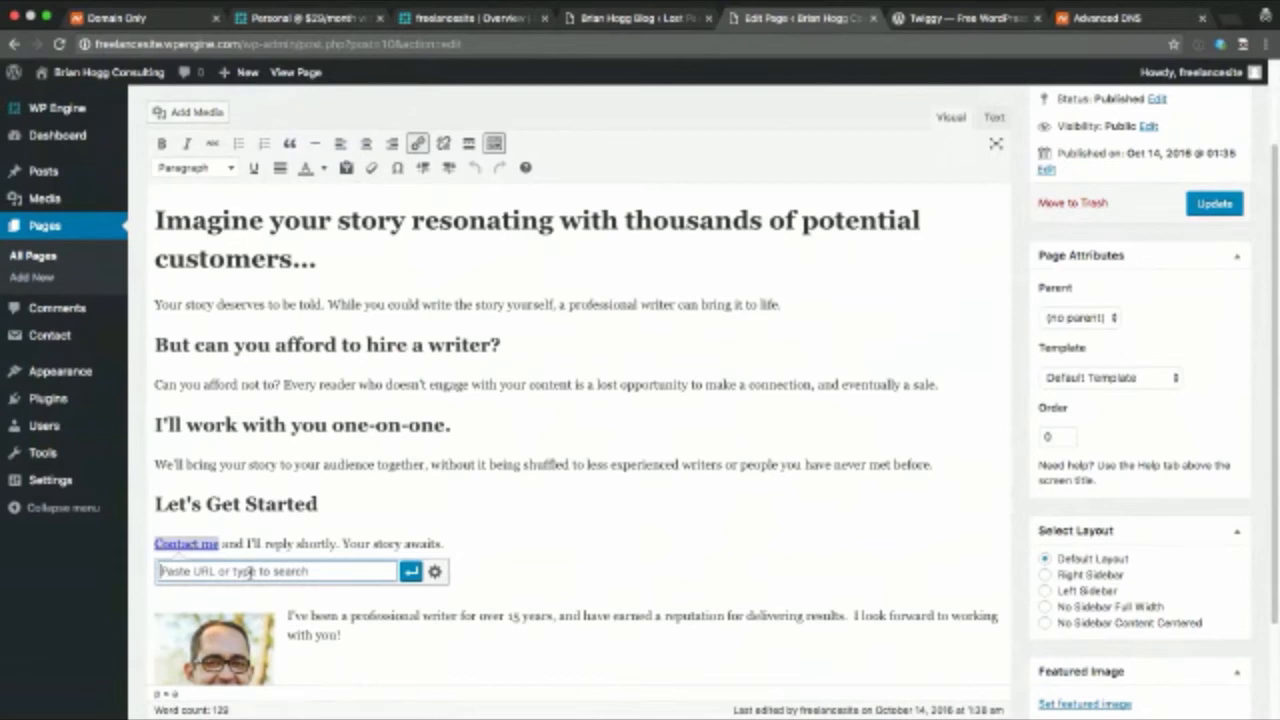
text(contac)
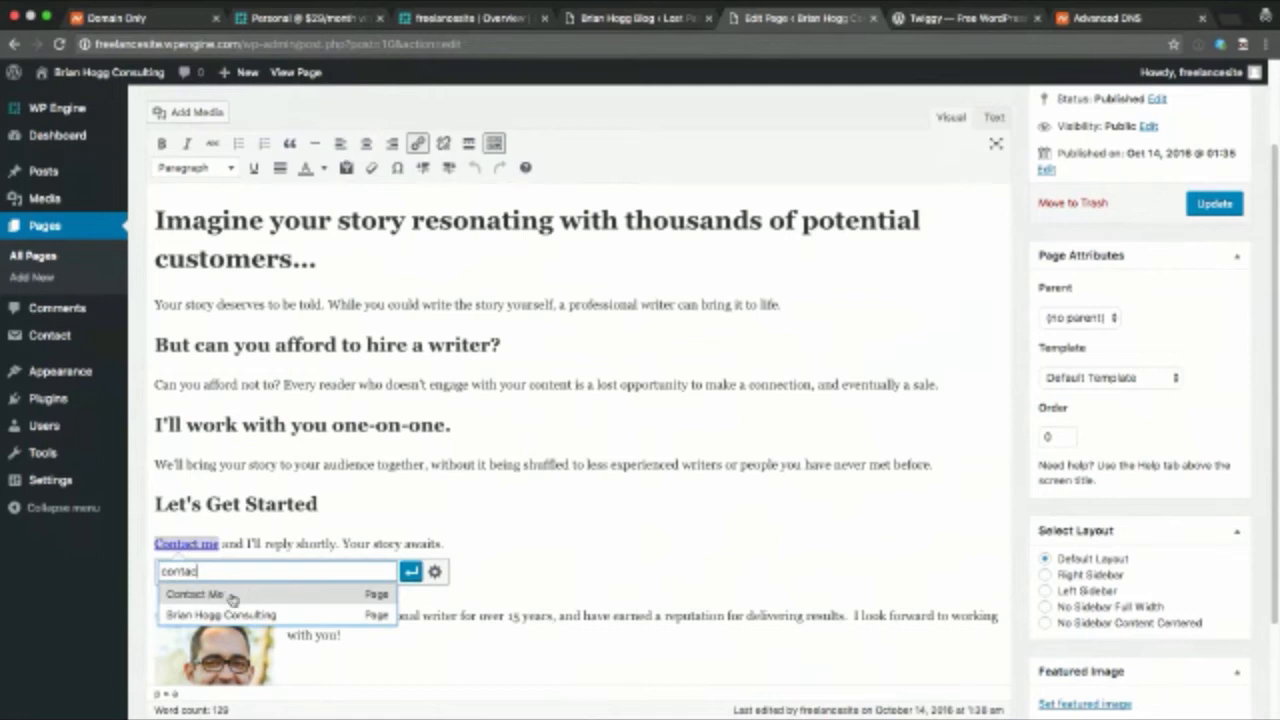
click(230, 597)
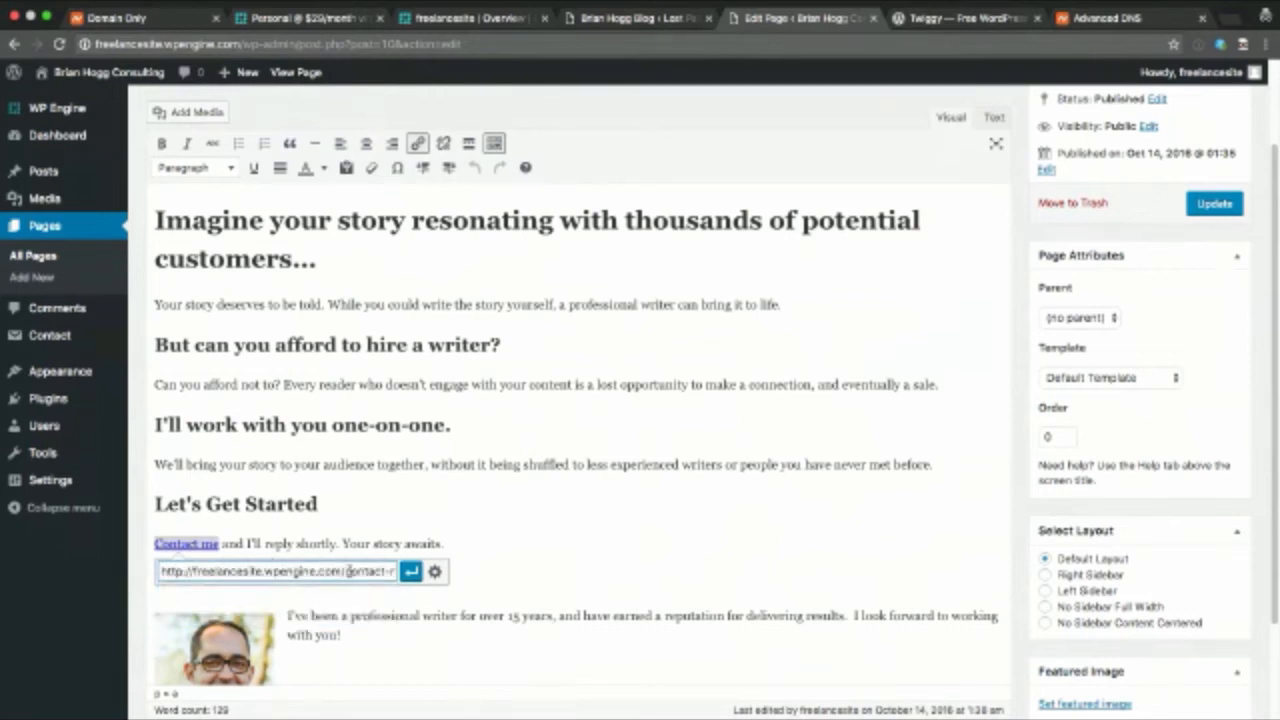
click(409, 572)
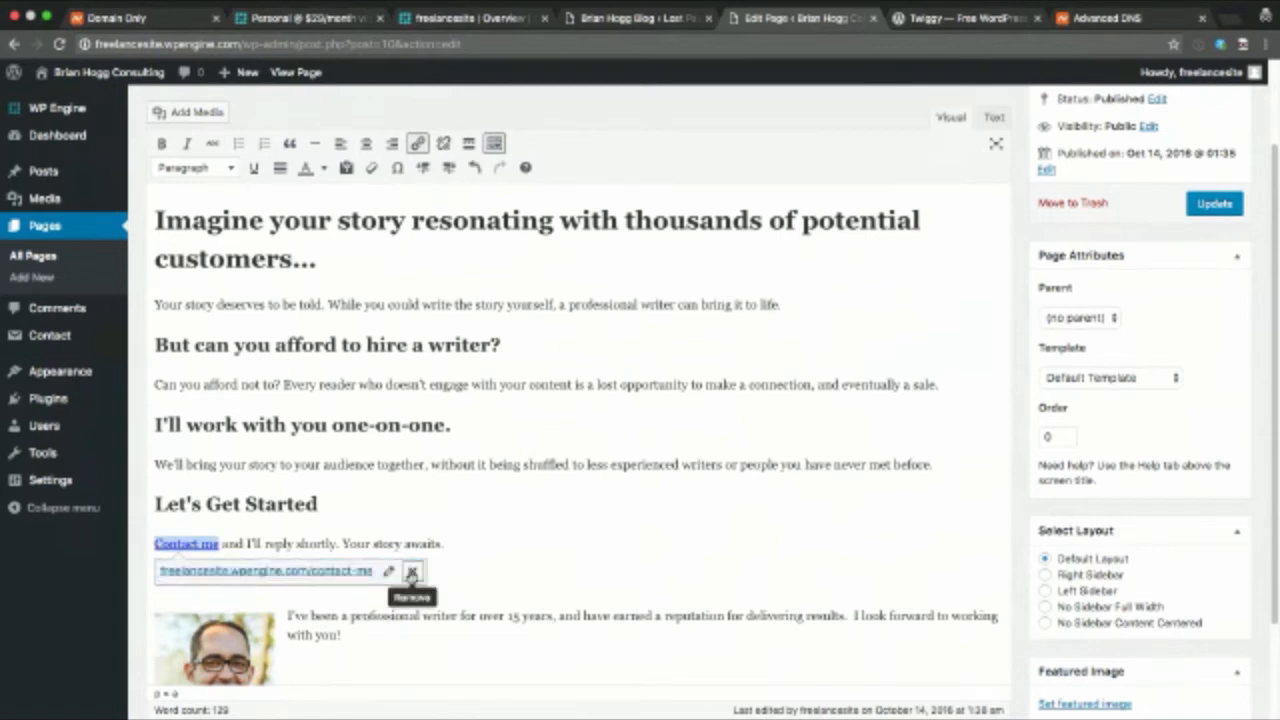
click(353, 543)
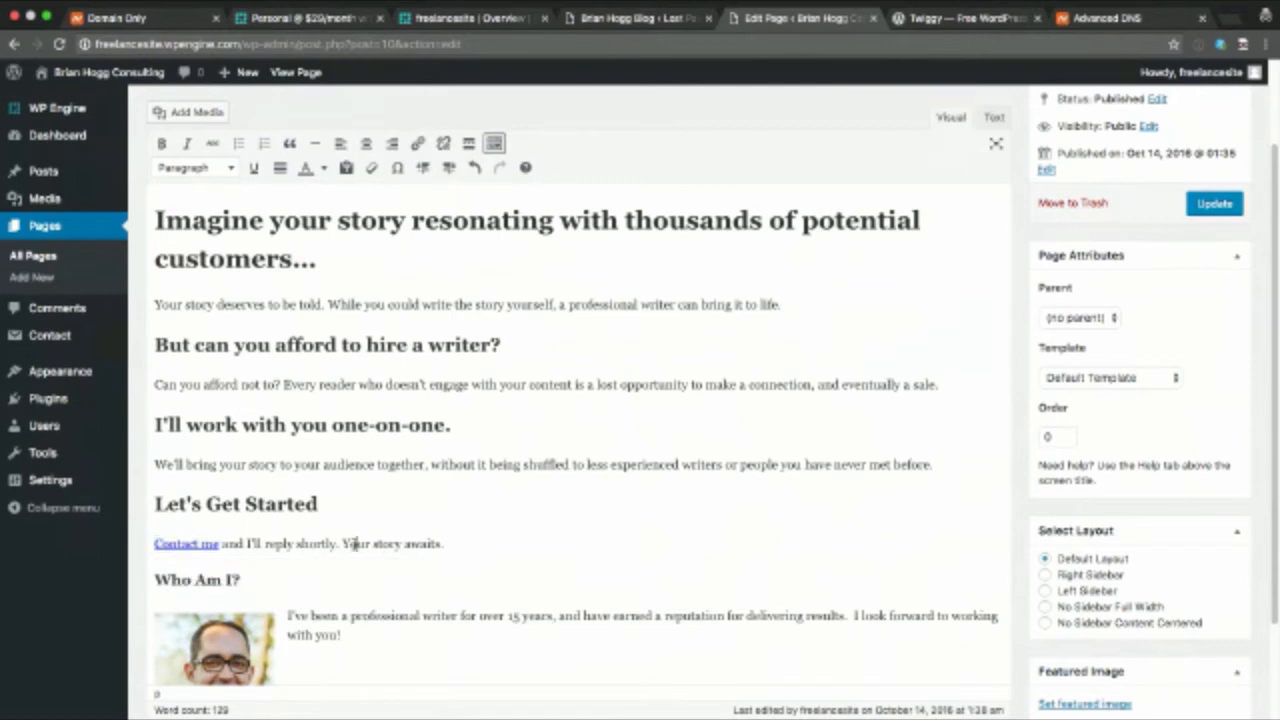
Examine the "Contact me" link's advanced settings, including the option to open it in a new tab, and close them without applying changes
click(193, 543)
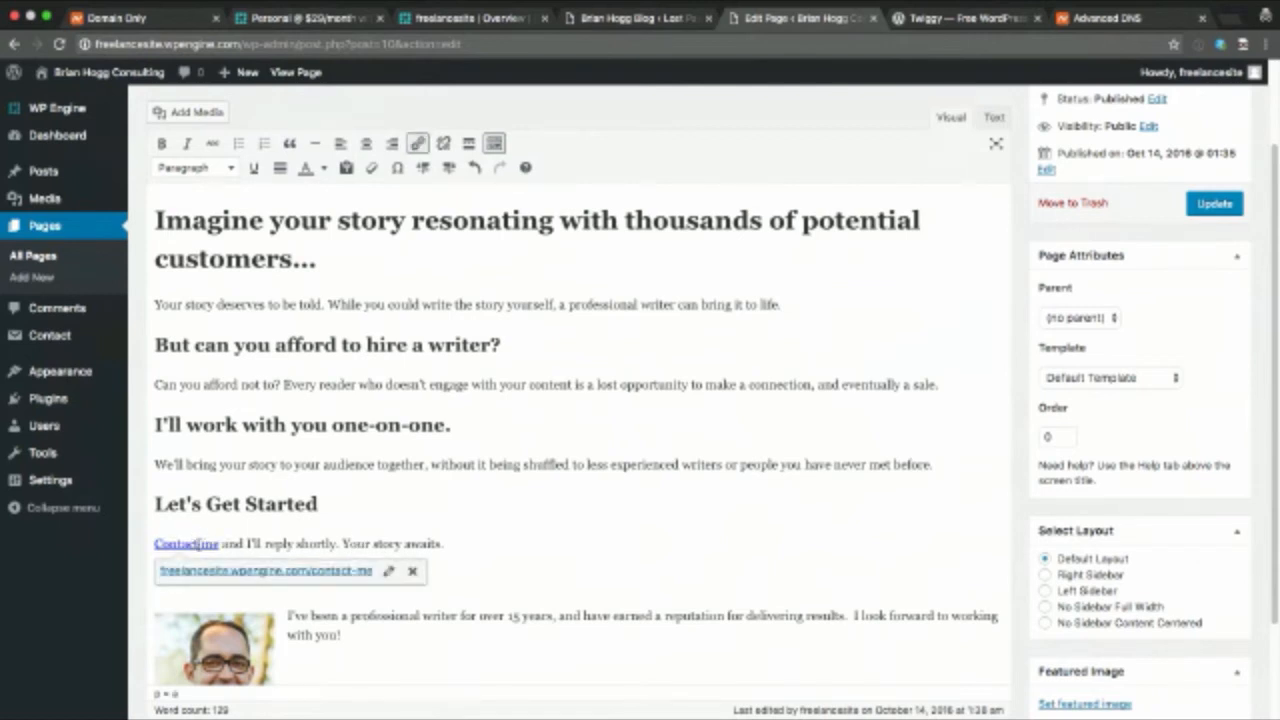
click(388, 572)
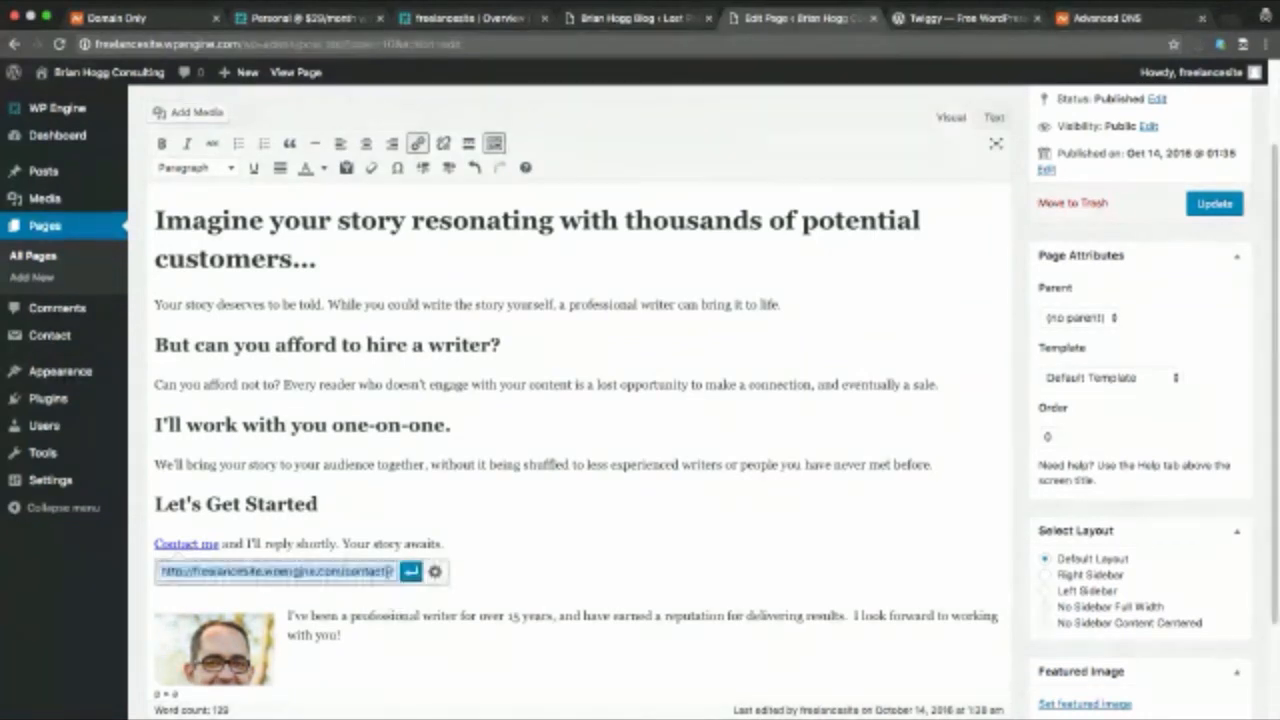
click(435, 573)
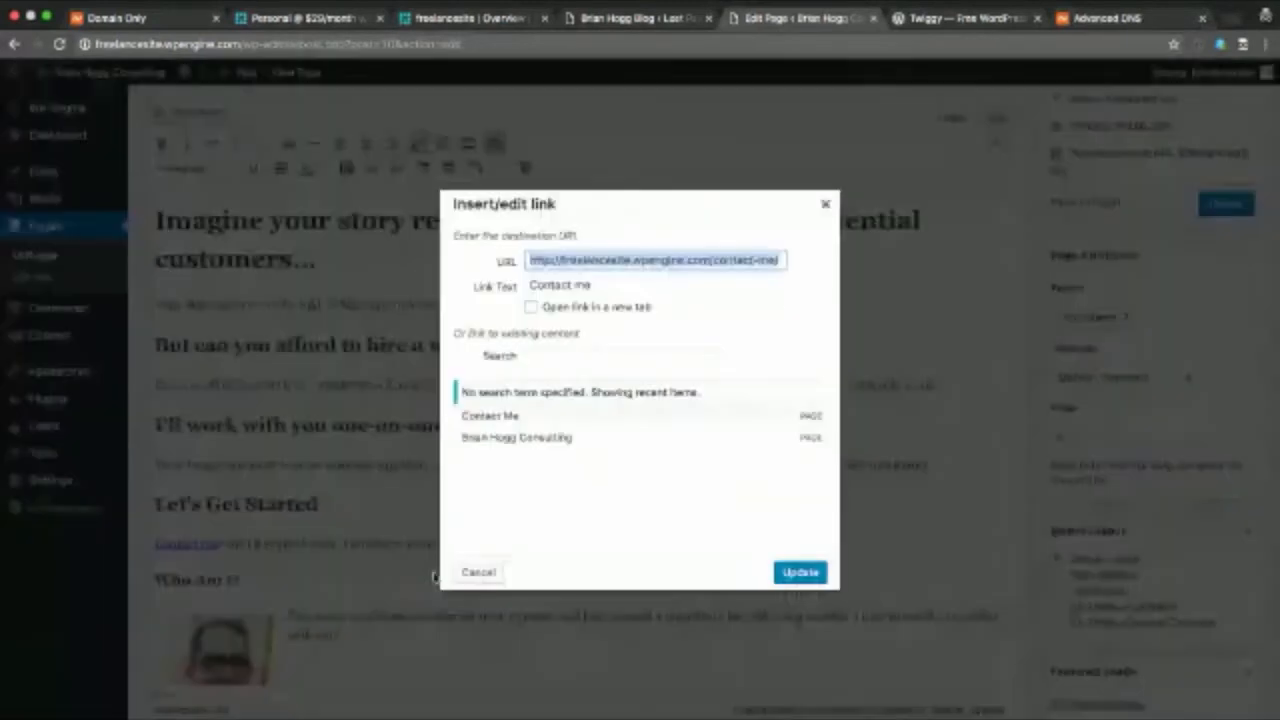
click(589, 310)
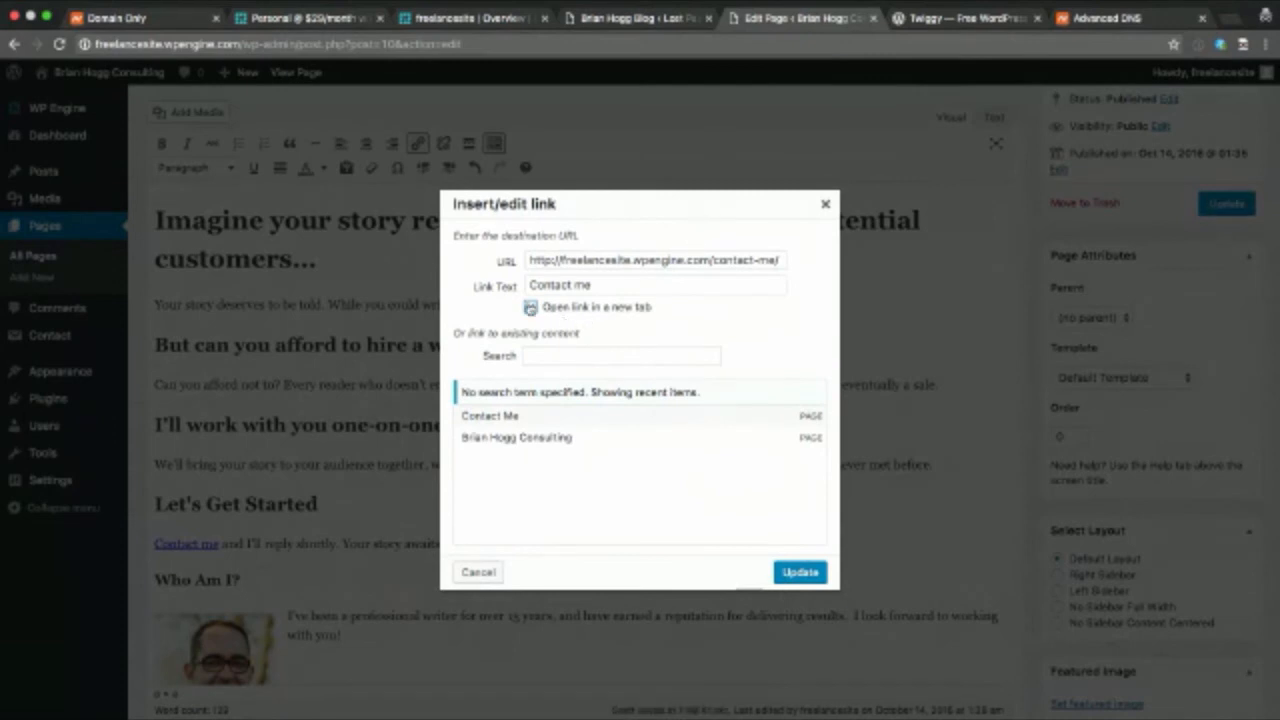
click(825, 204)
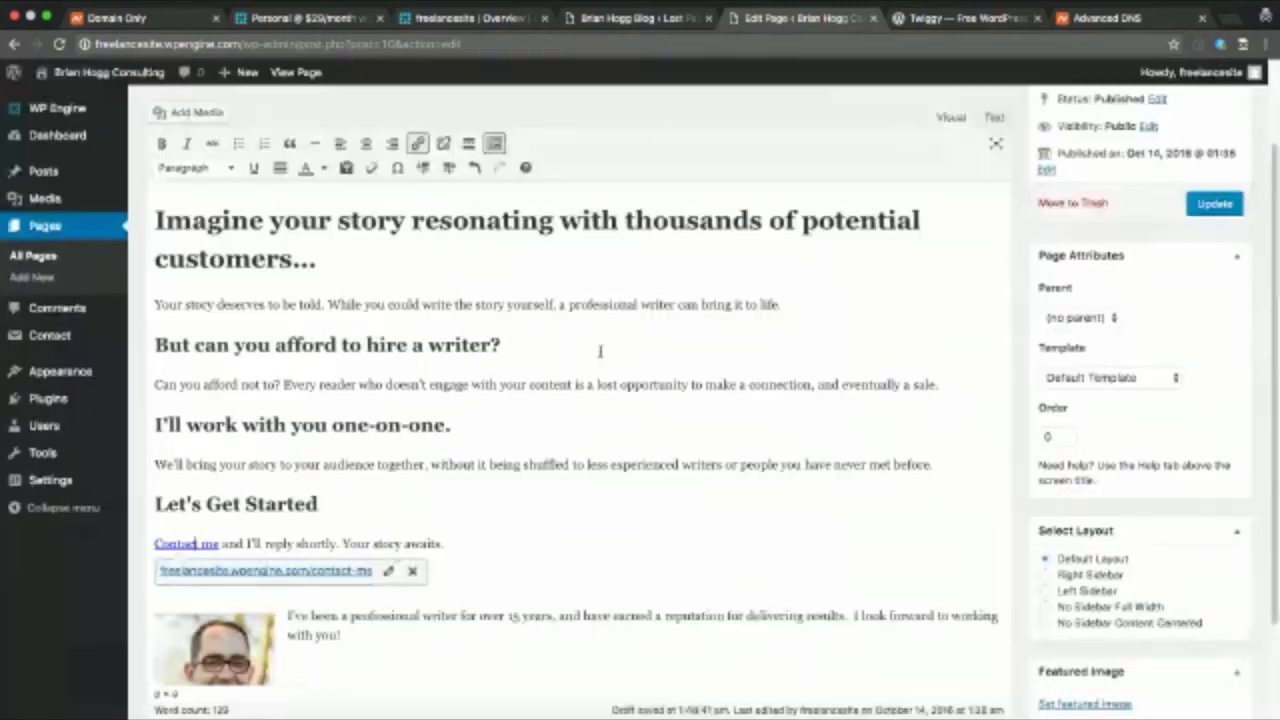
click(344, 545)
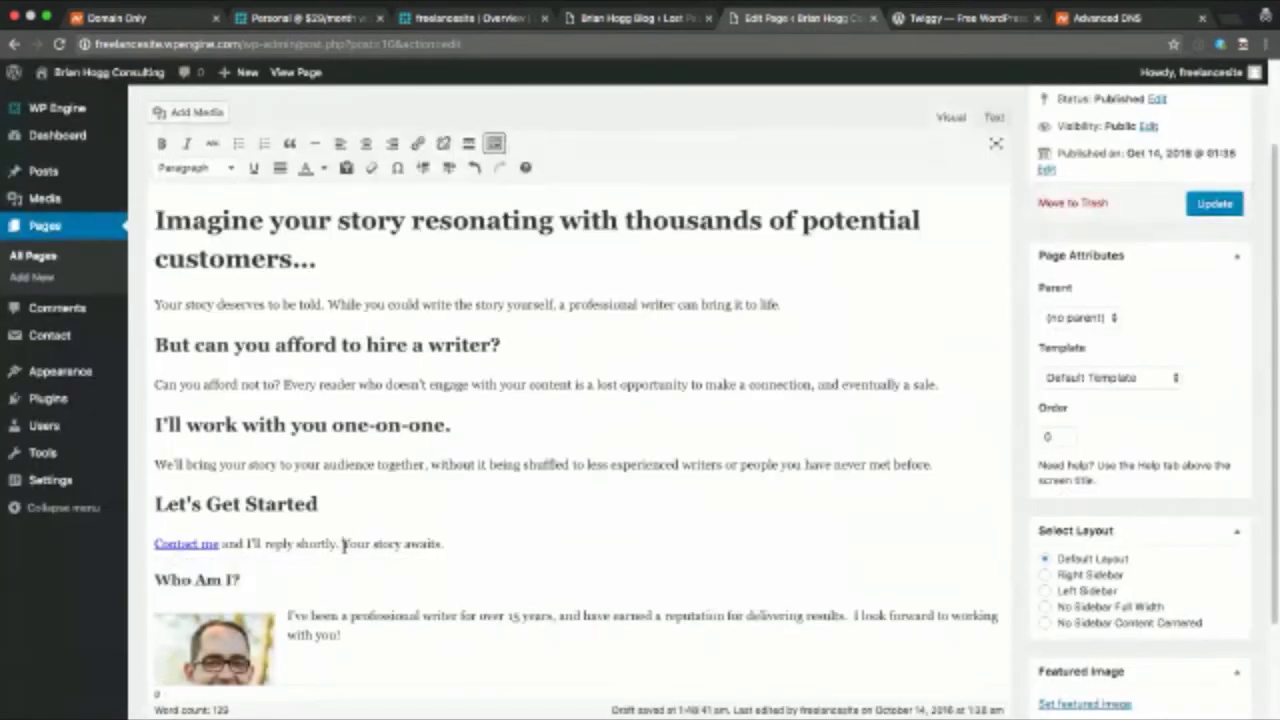
Update the front page, view it on the live site and follow its "Contact me" link
click(1216, 205)
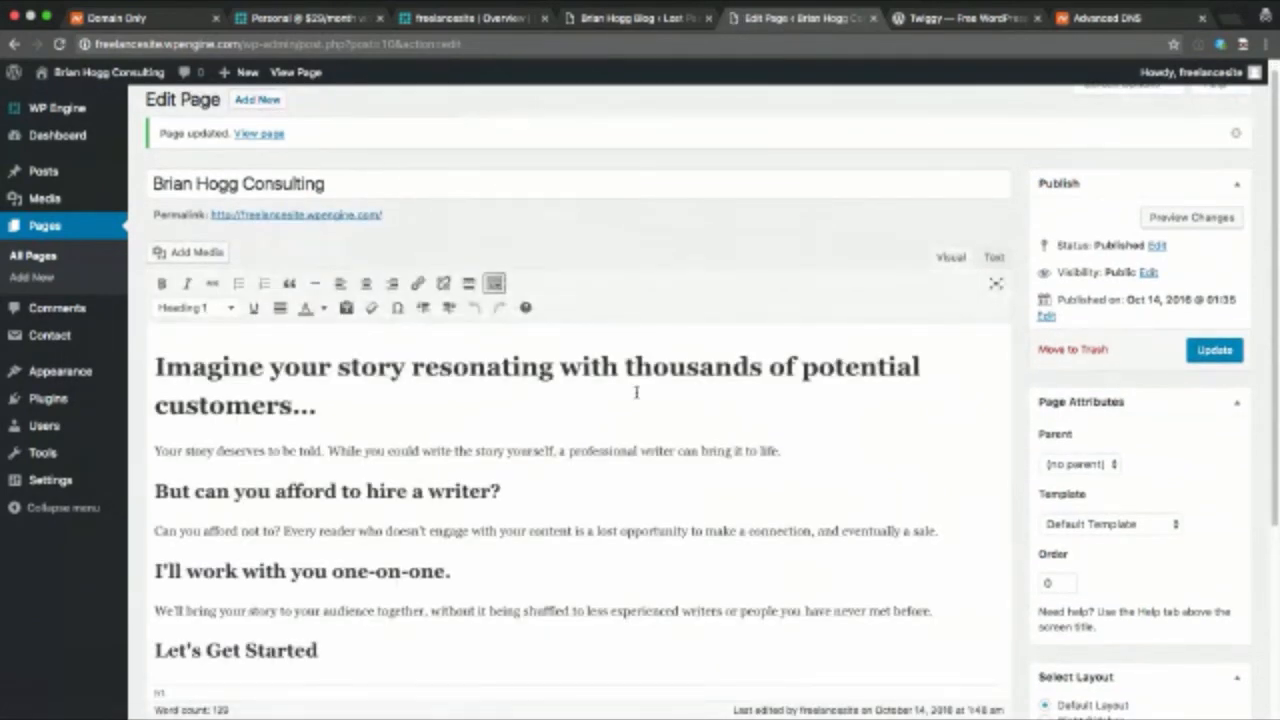
click(322, 220)
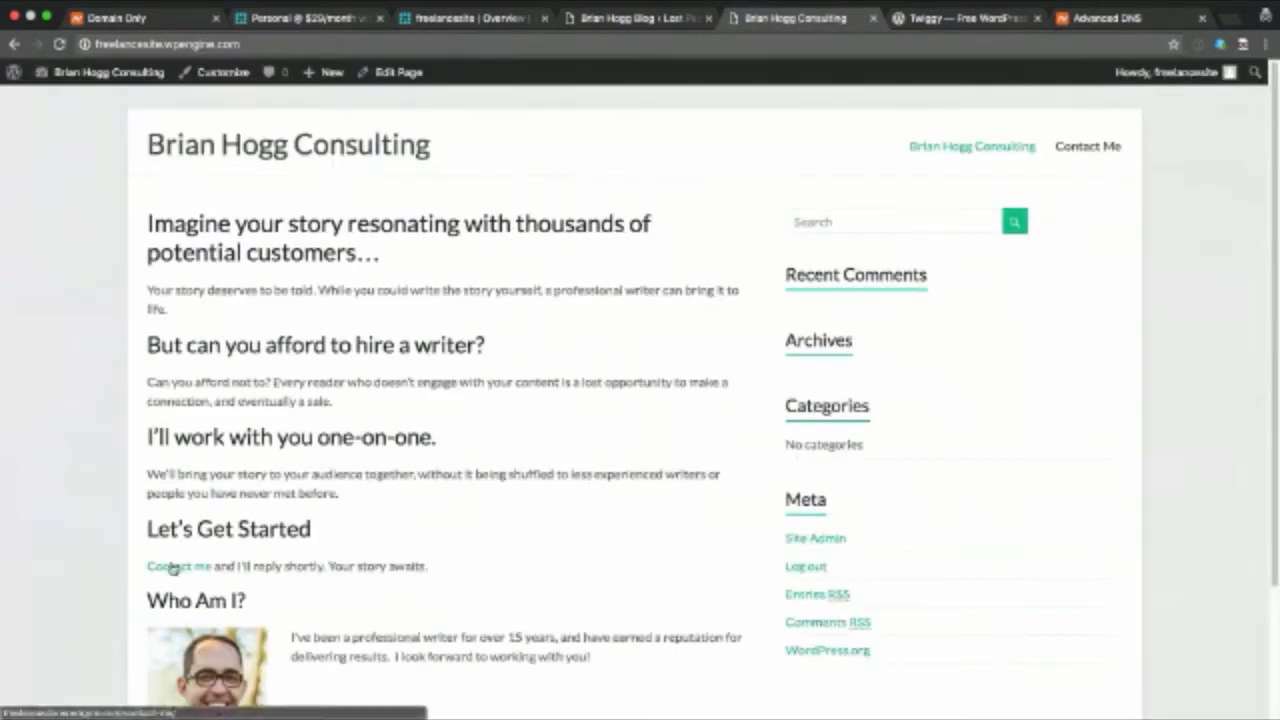
click(172, 567)
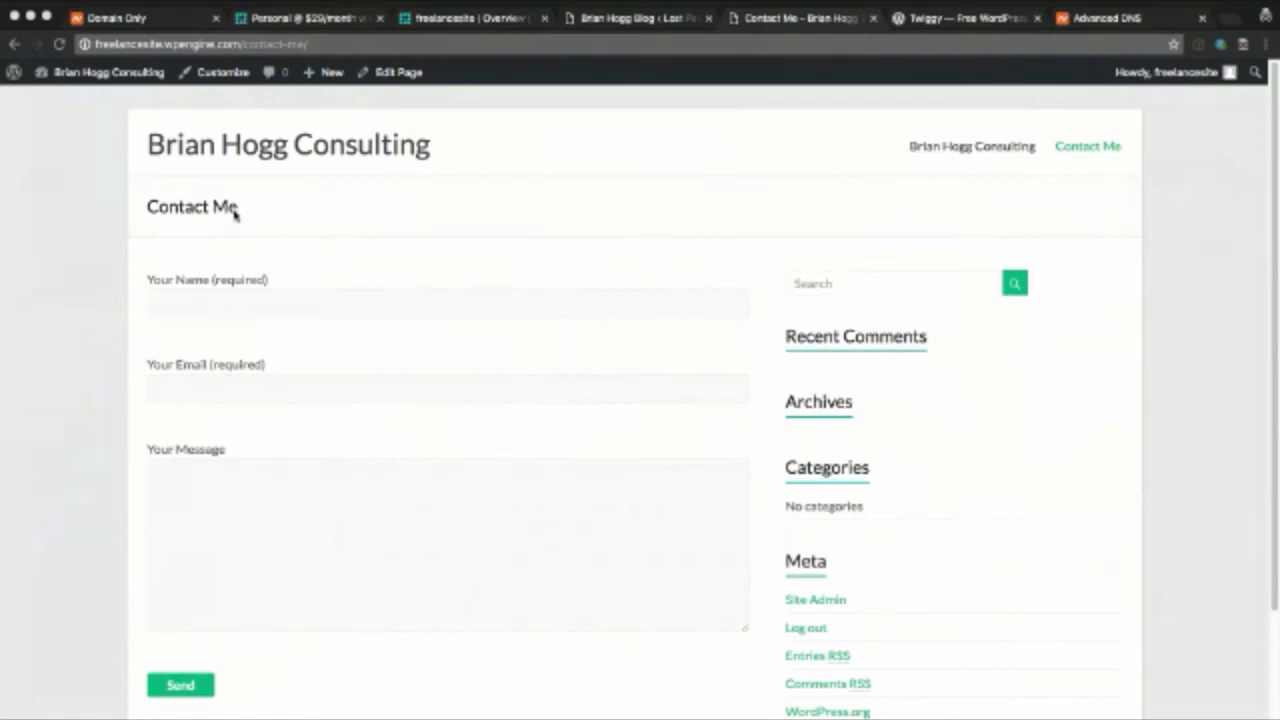
Open the site customizer and create a new navigation menu named Primary Menu
click(219, 77)
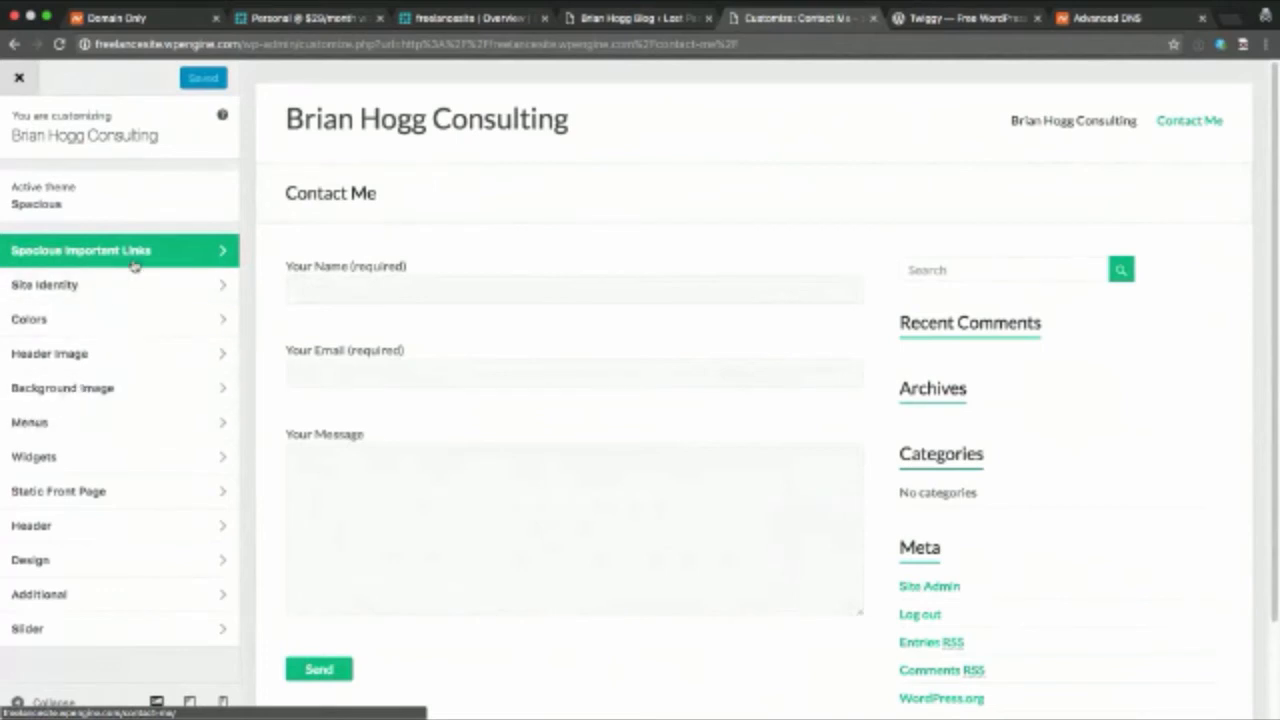
click(72, 428)
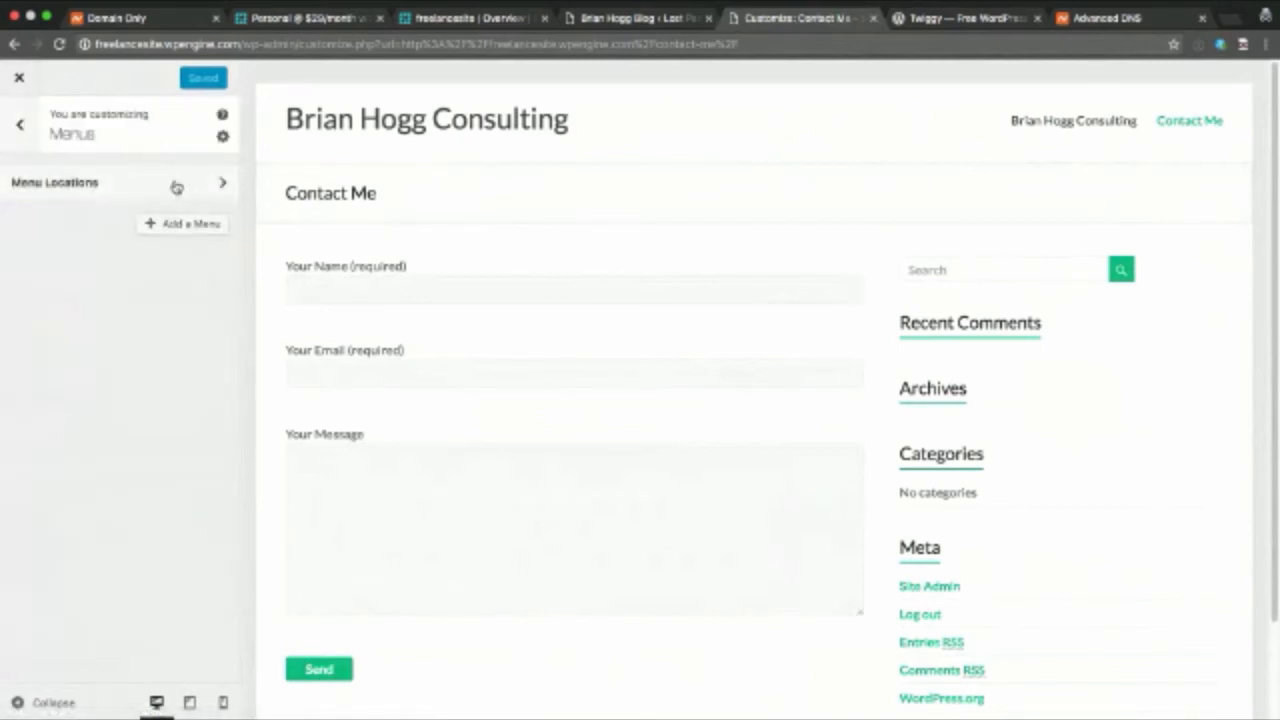
click(165, 224)
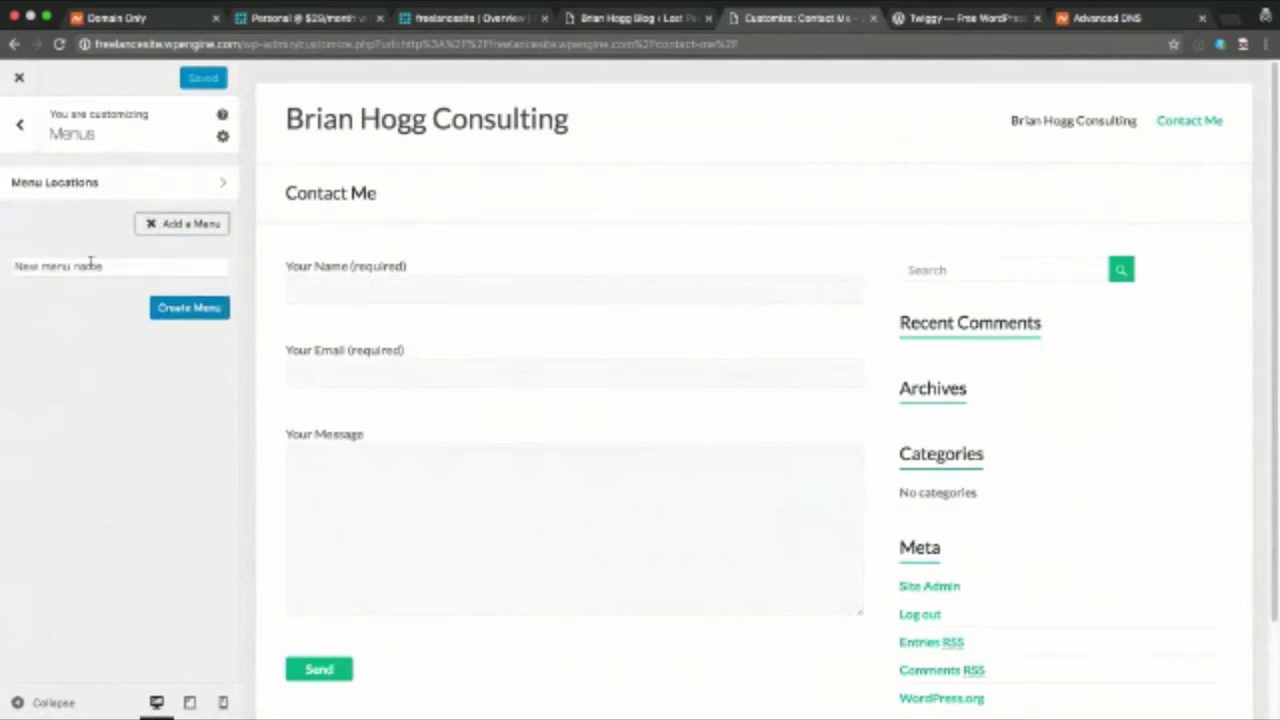
click(55, 267)
text(Primary Menu)
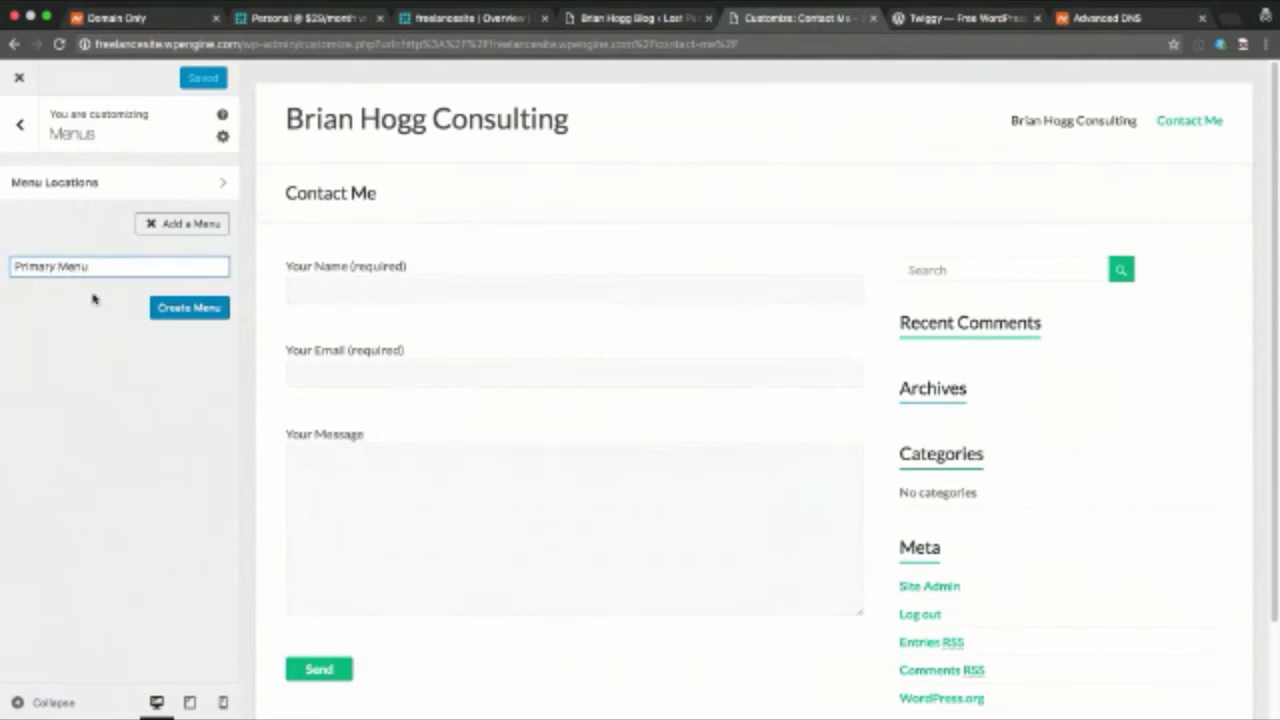
click(192, 311)
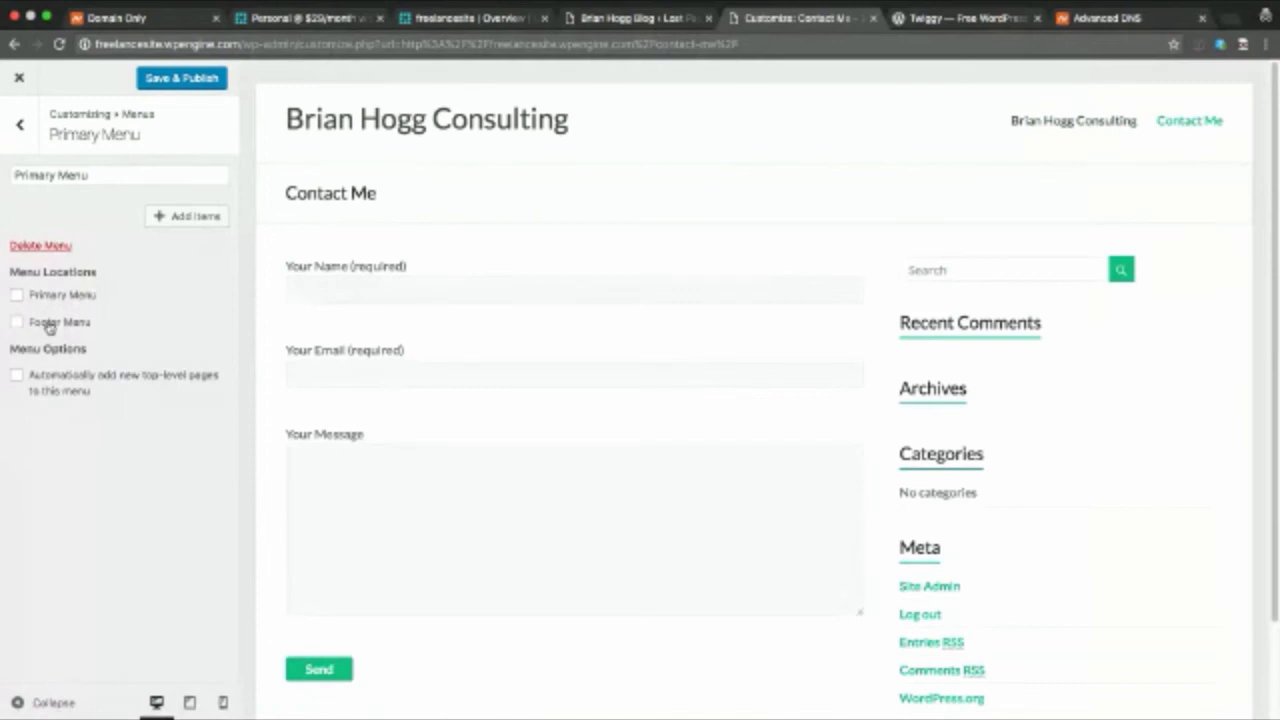
Assign the new menu to both the Primary Menu and Footer Menu locations
scroll(470, 470, down, 2)
scroll(470, 470, up, 2)
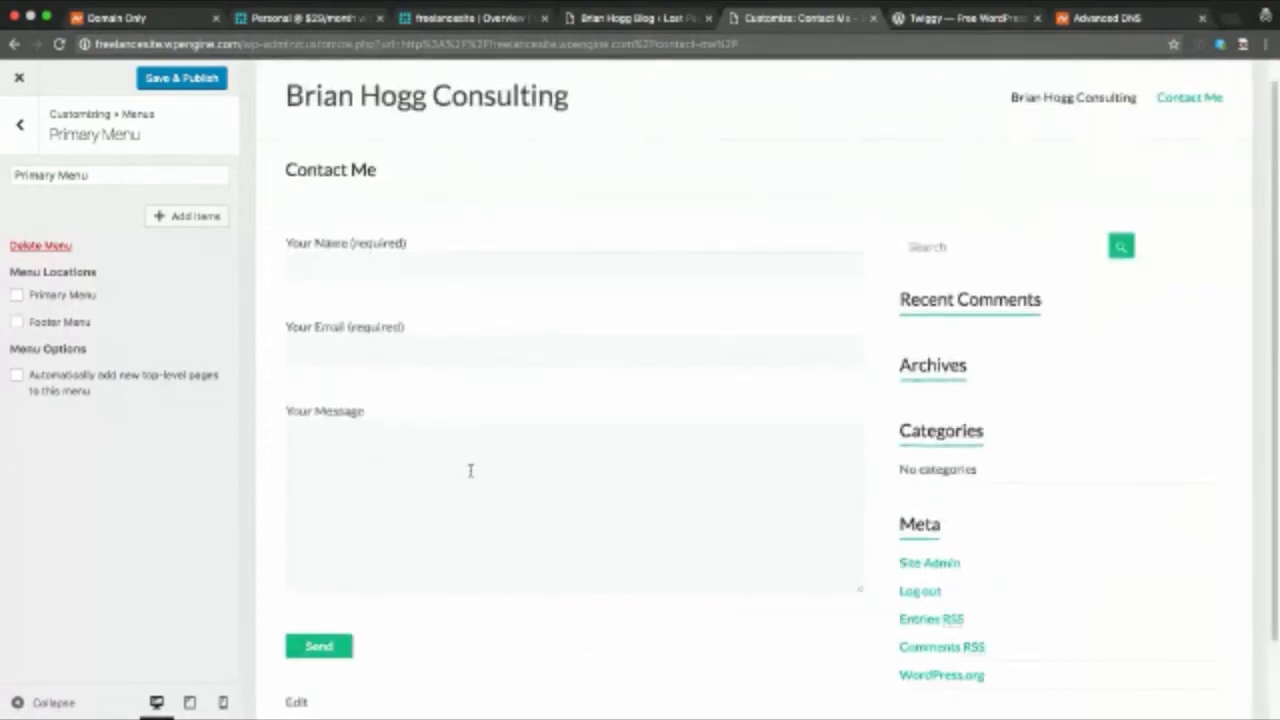
click(41, 298)
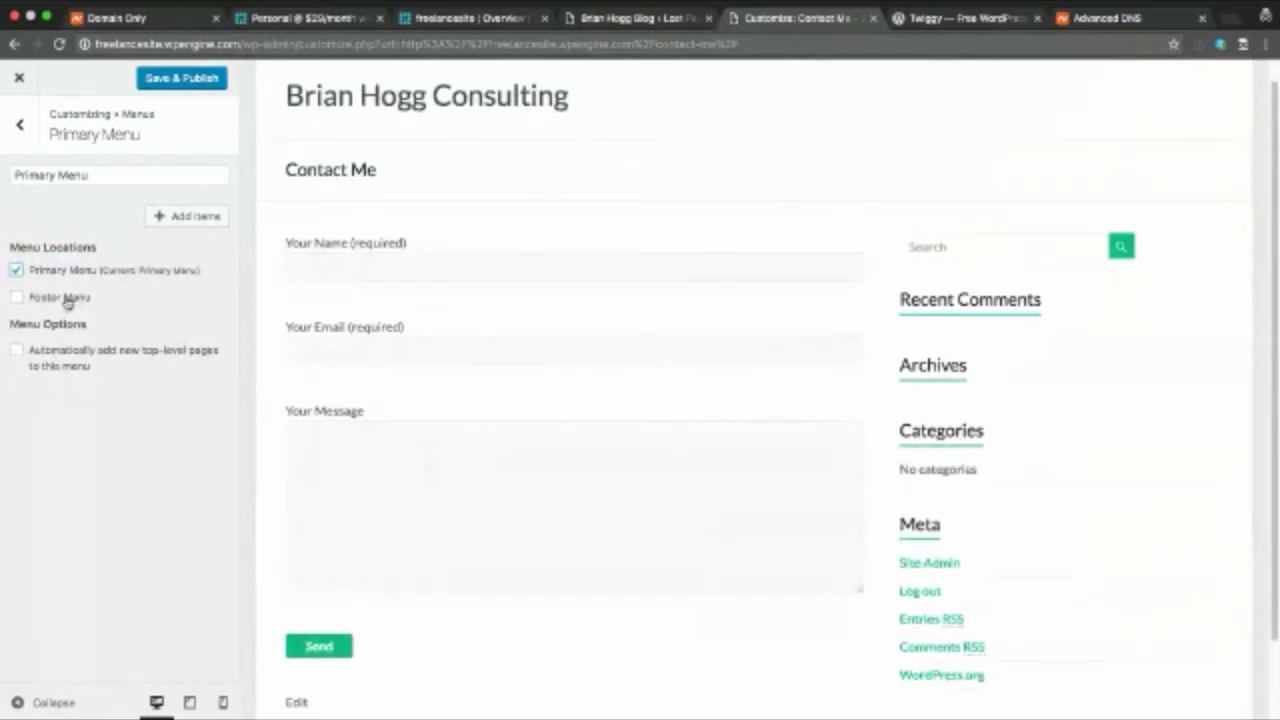
click(66, 300)
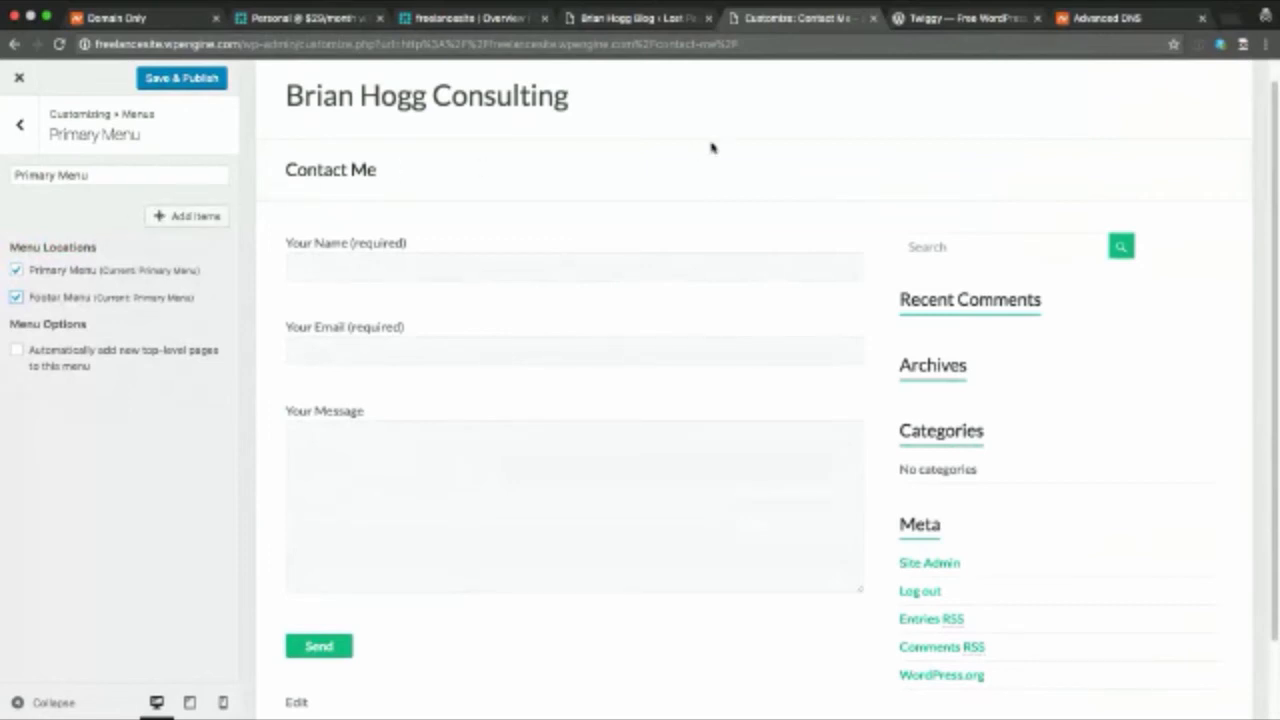
Add the Contact Me page to the Primary Menu and return to the menus overview
click(177, 218)
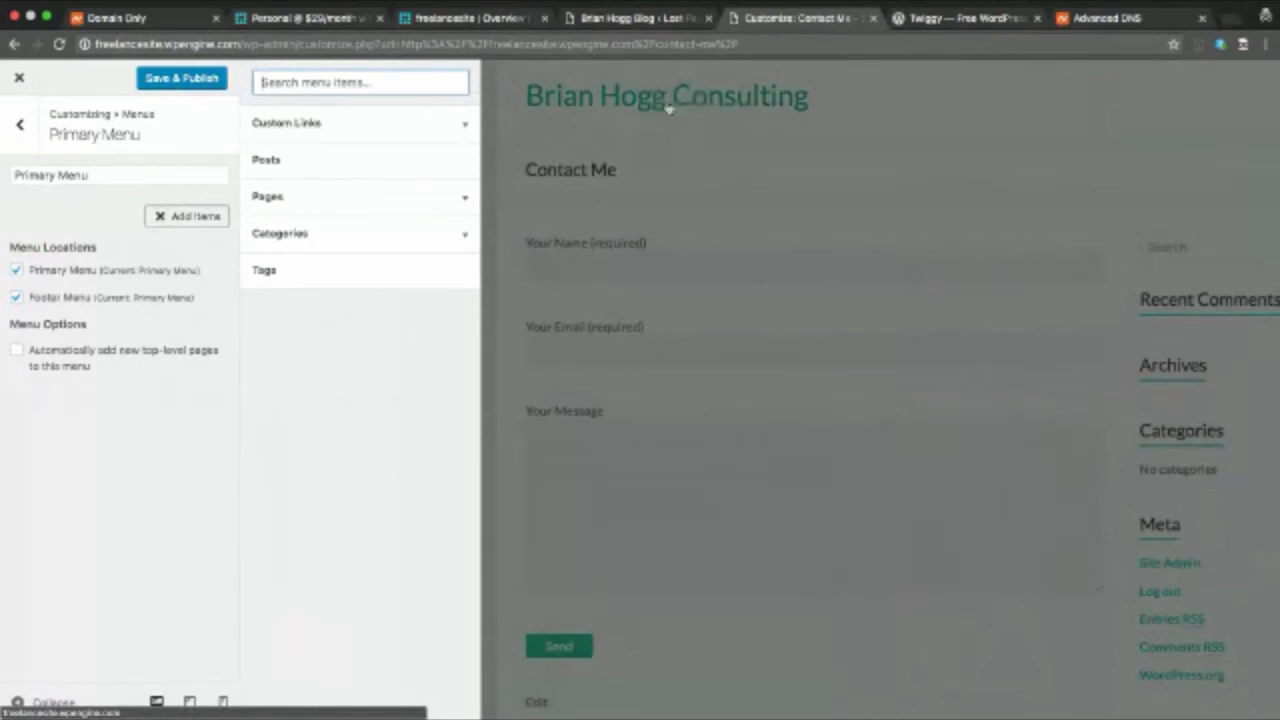
click(409, 204)
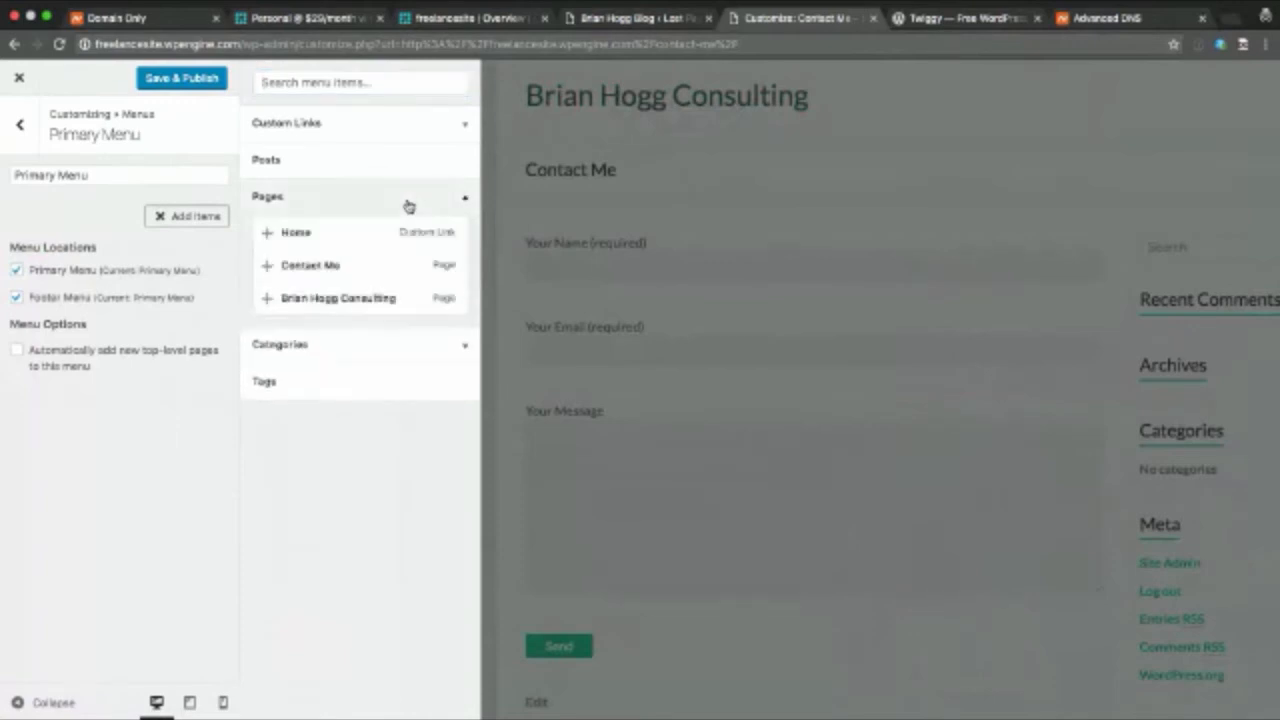
click(268, 268)
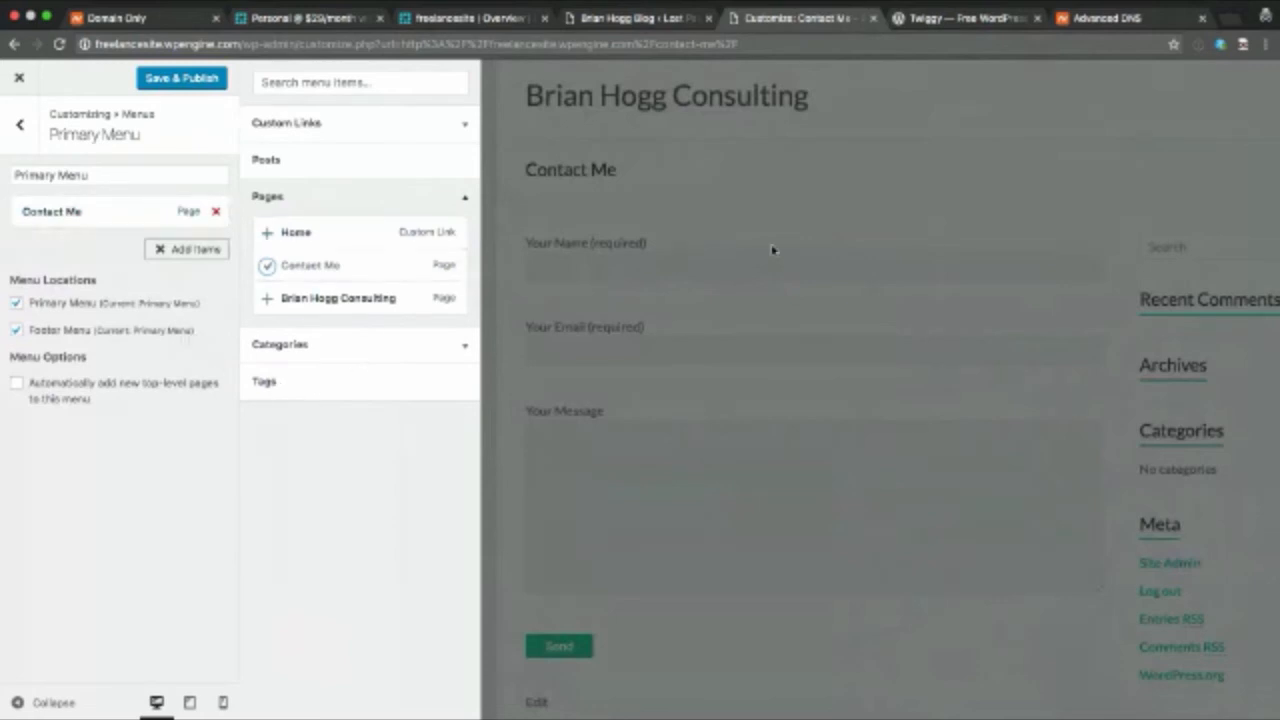
click(24, 138)
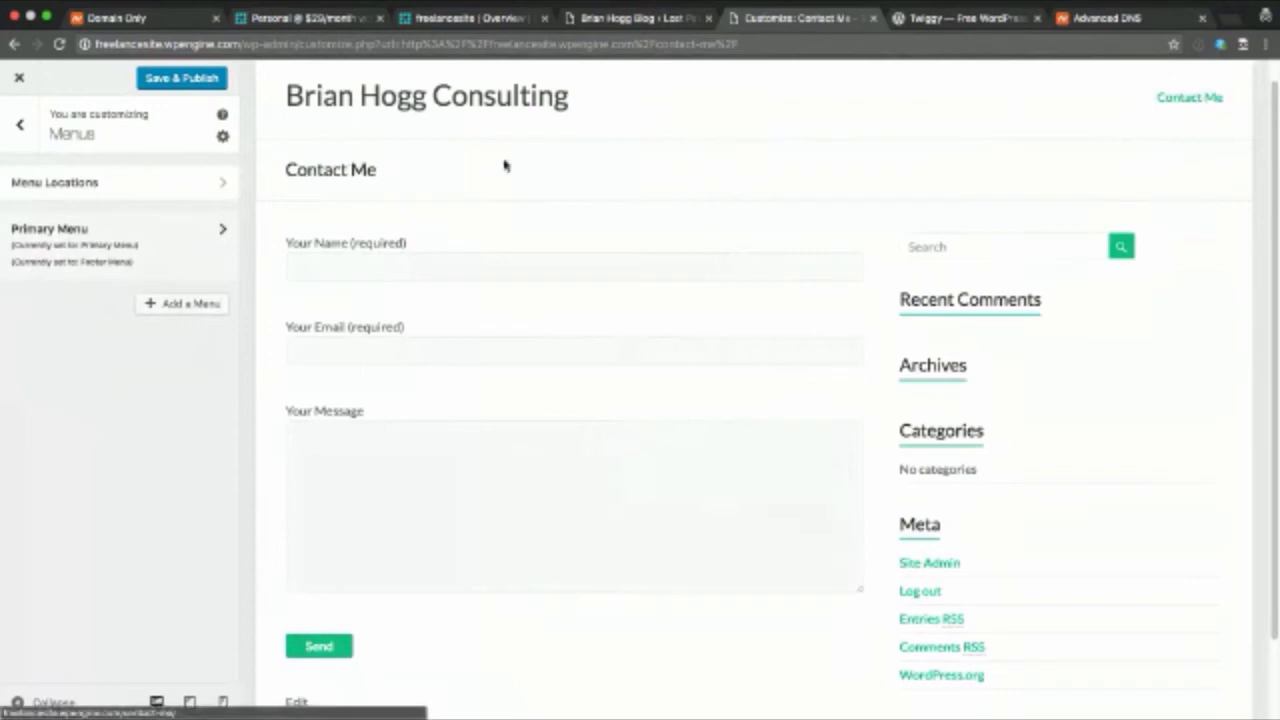
Change the navigation label of the Primary Menu's Contact Me item to Contact
click(218, 231)
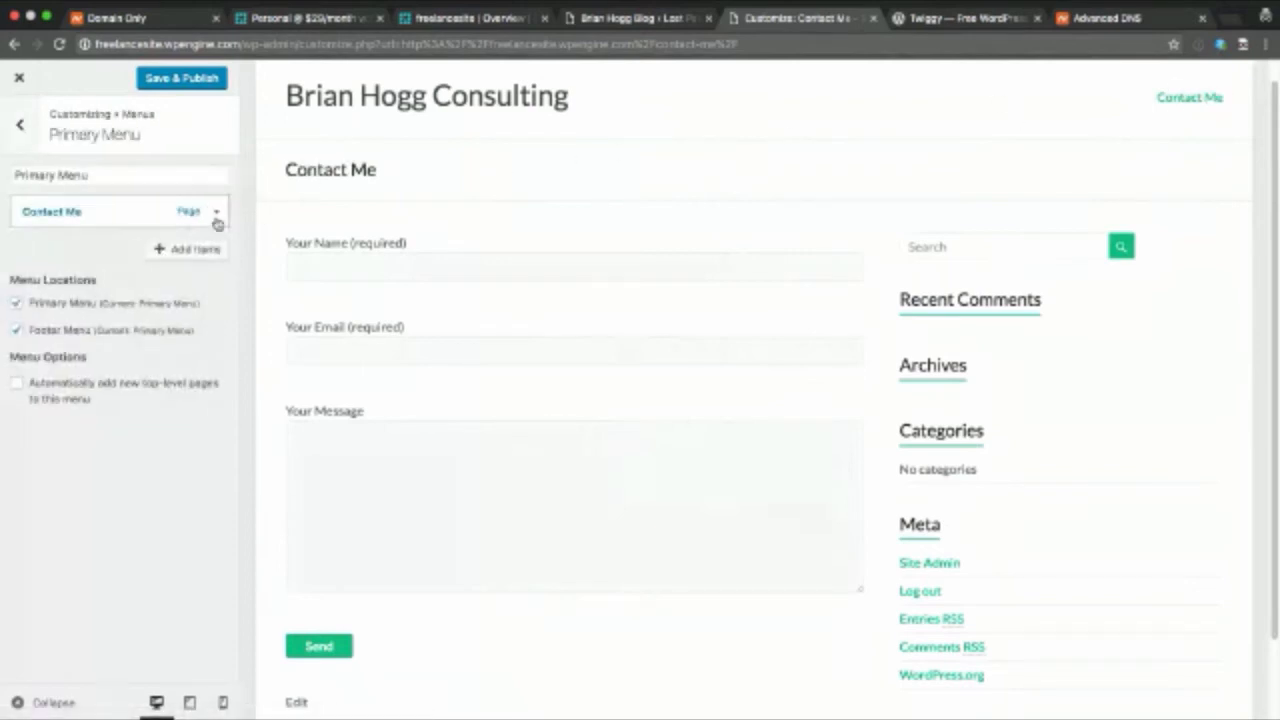
click(216, 214)
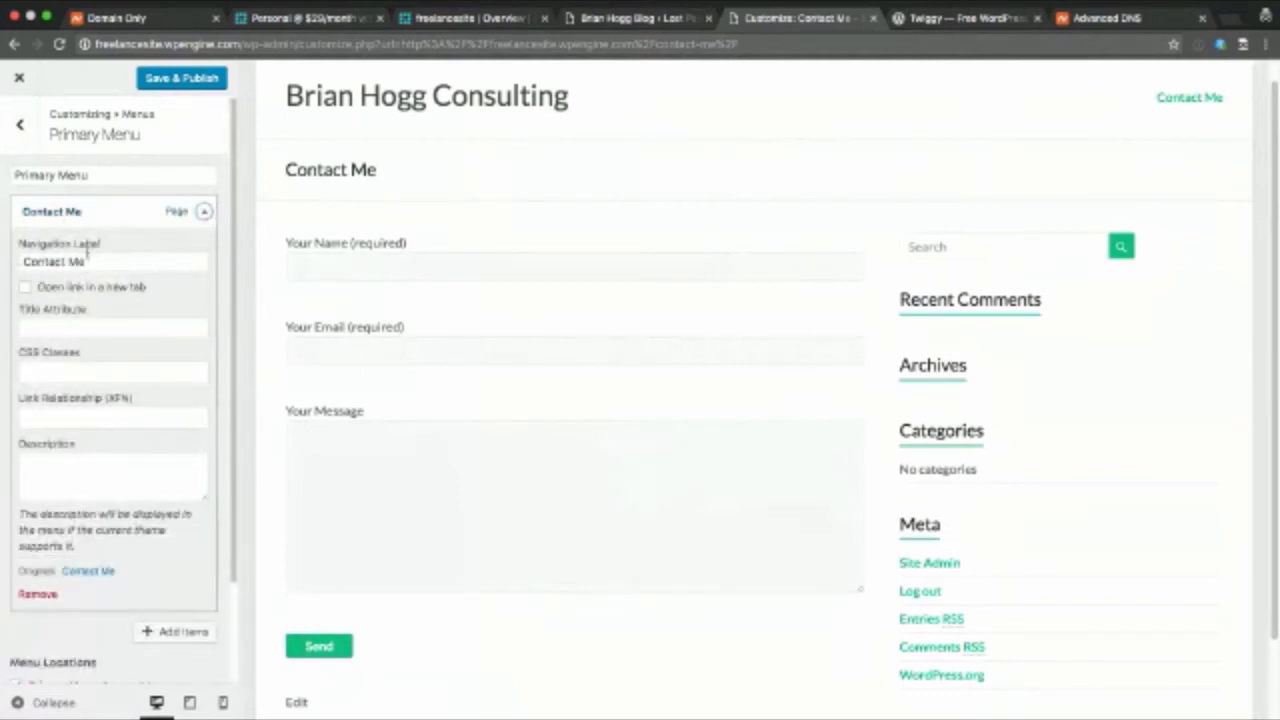
click(105, 262)
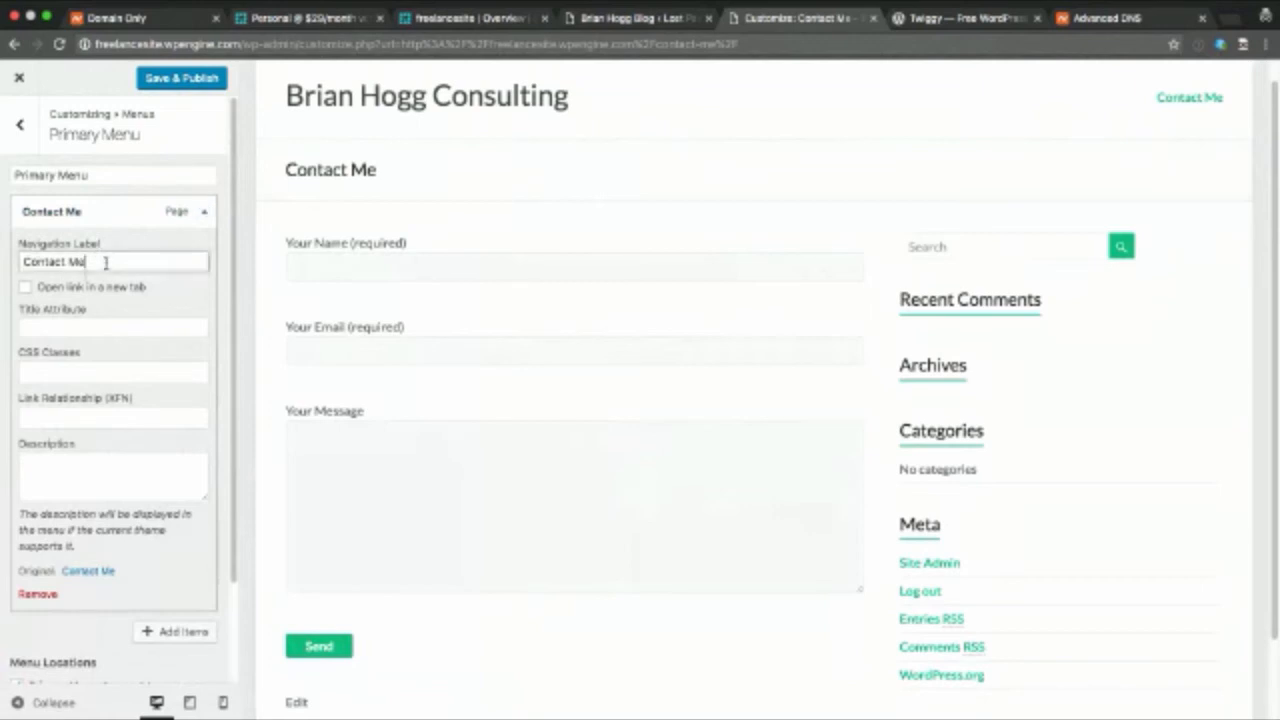
key(BackSpace)
key(BackSpace)
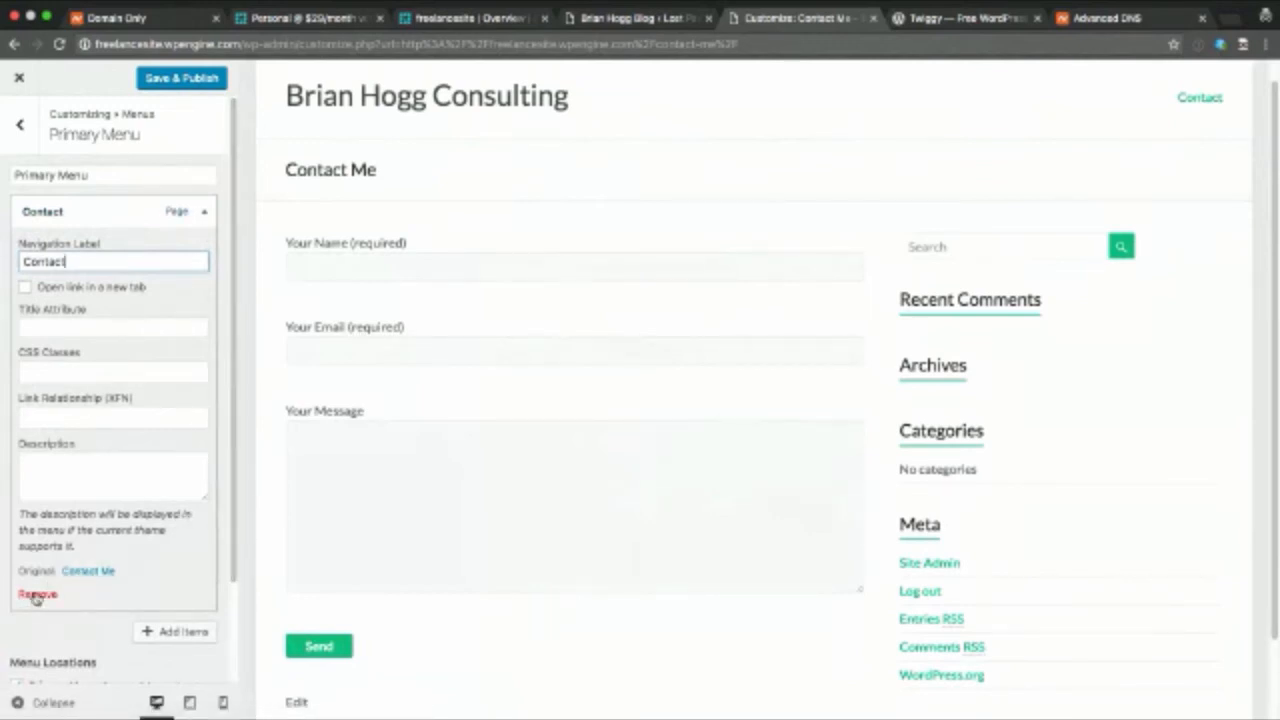
click(207, 215)
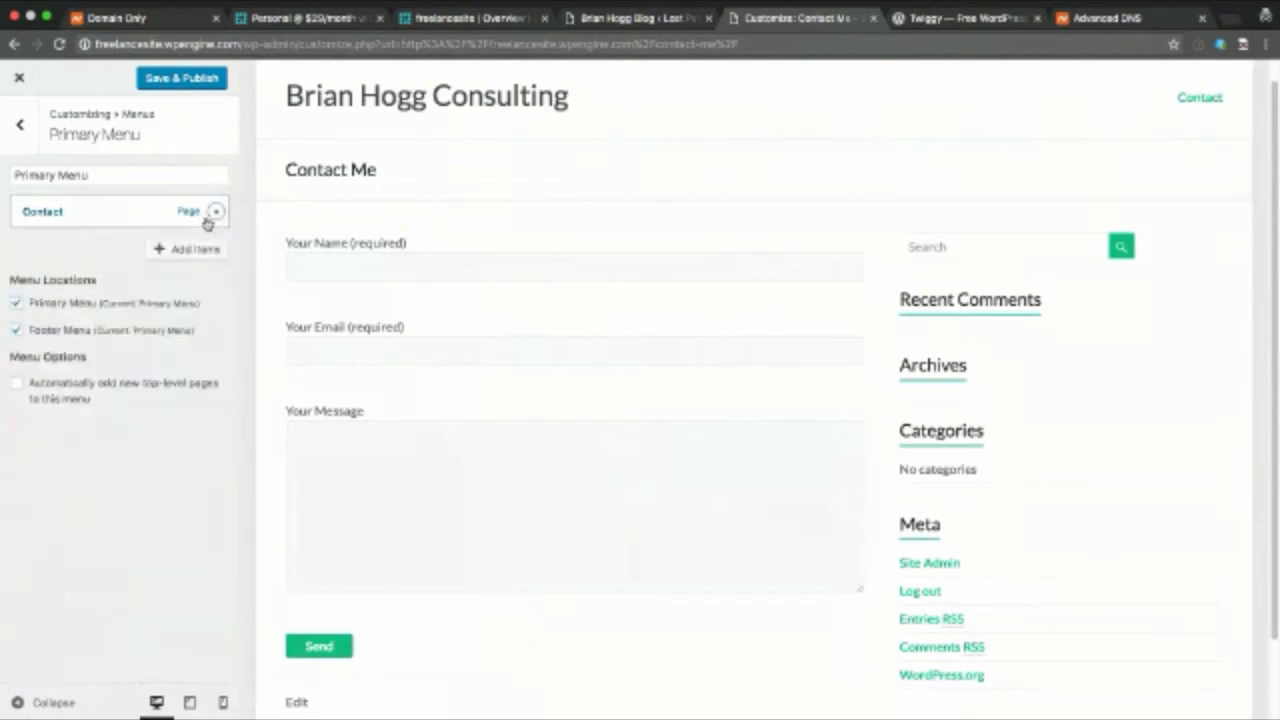
Try the Brian Hogg Consulting page as a menu item nested under Contact, and remove it from the menu again
click(185, 249)
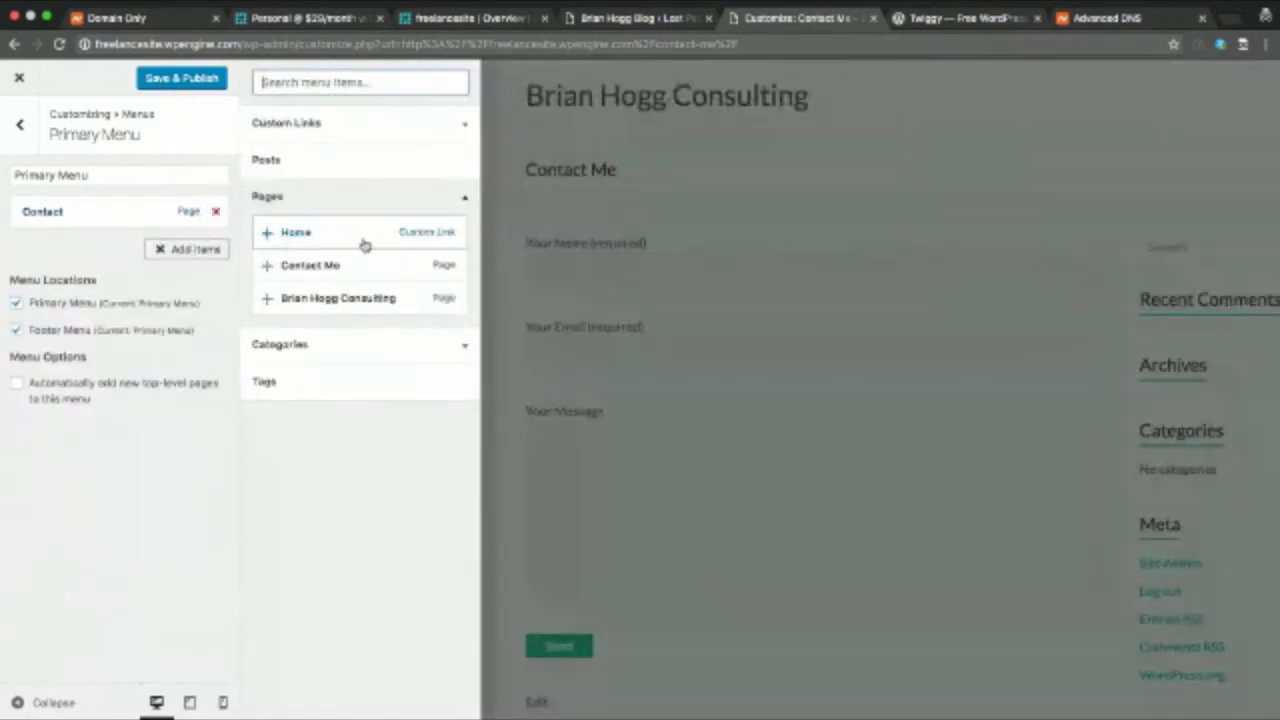
click(267, 300)
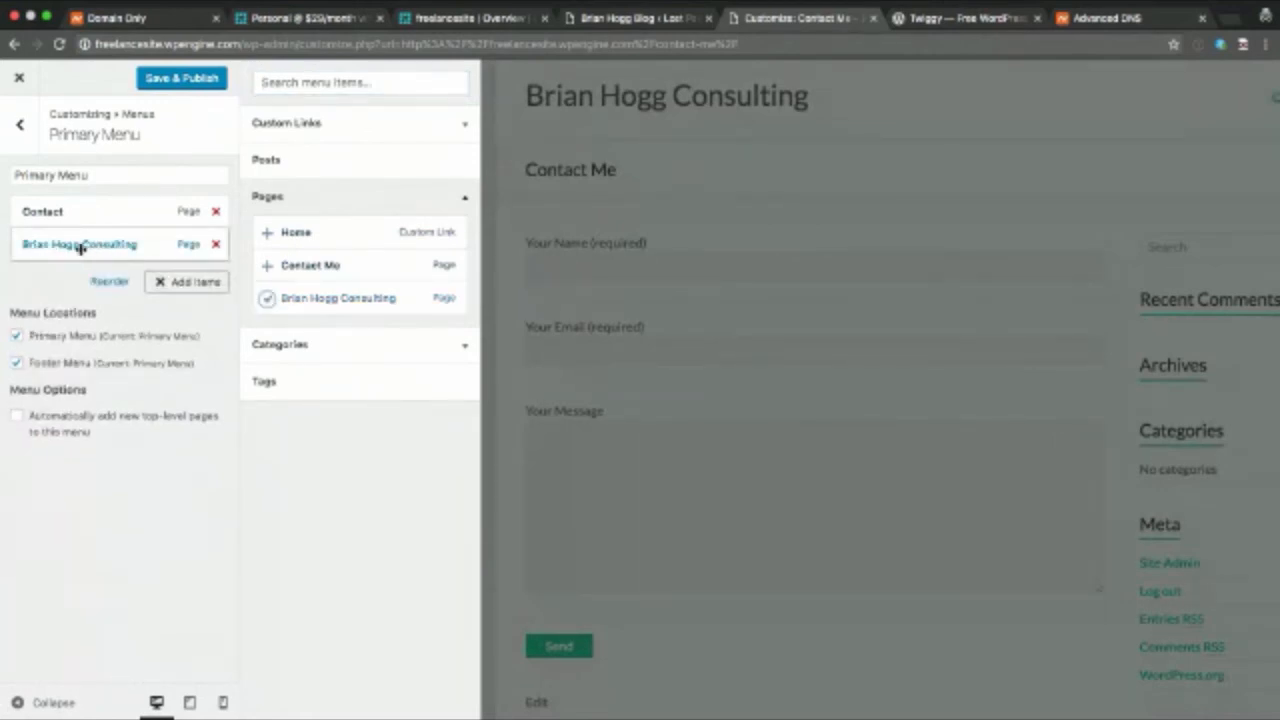
mouse_move(75, 247)
mouse_down()
mouse_move(97, 251)
mouse_move(72, 251)
mouse_move(74, 205)
mouse_move(88, 240)
mouse_up()
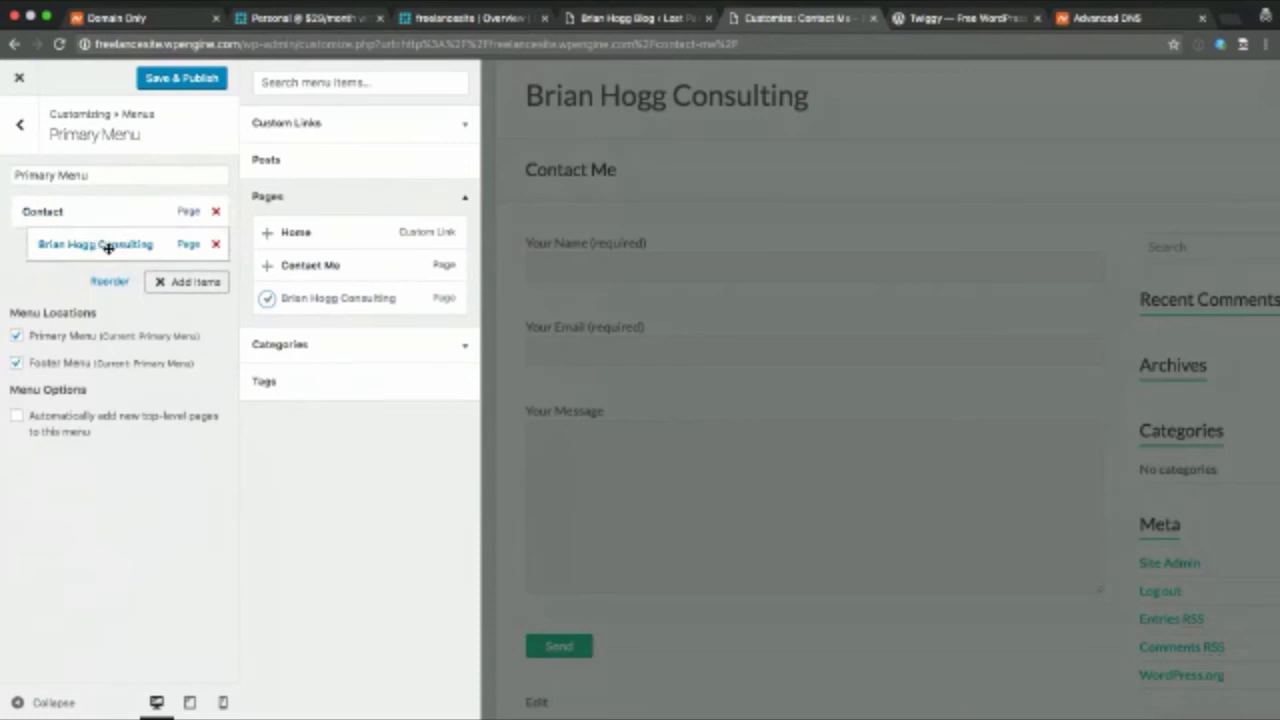
drag(108, 248, 92, 248)
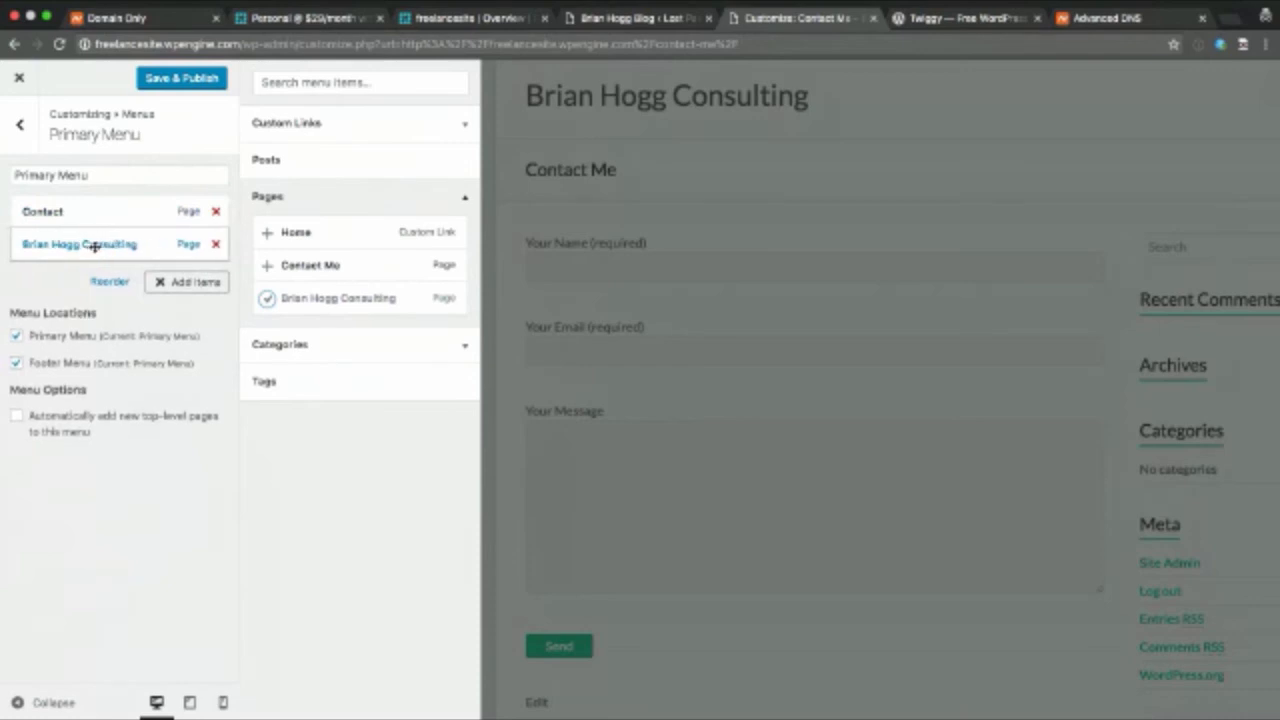
click(216, 246)
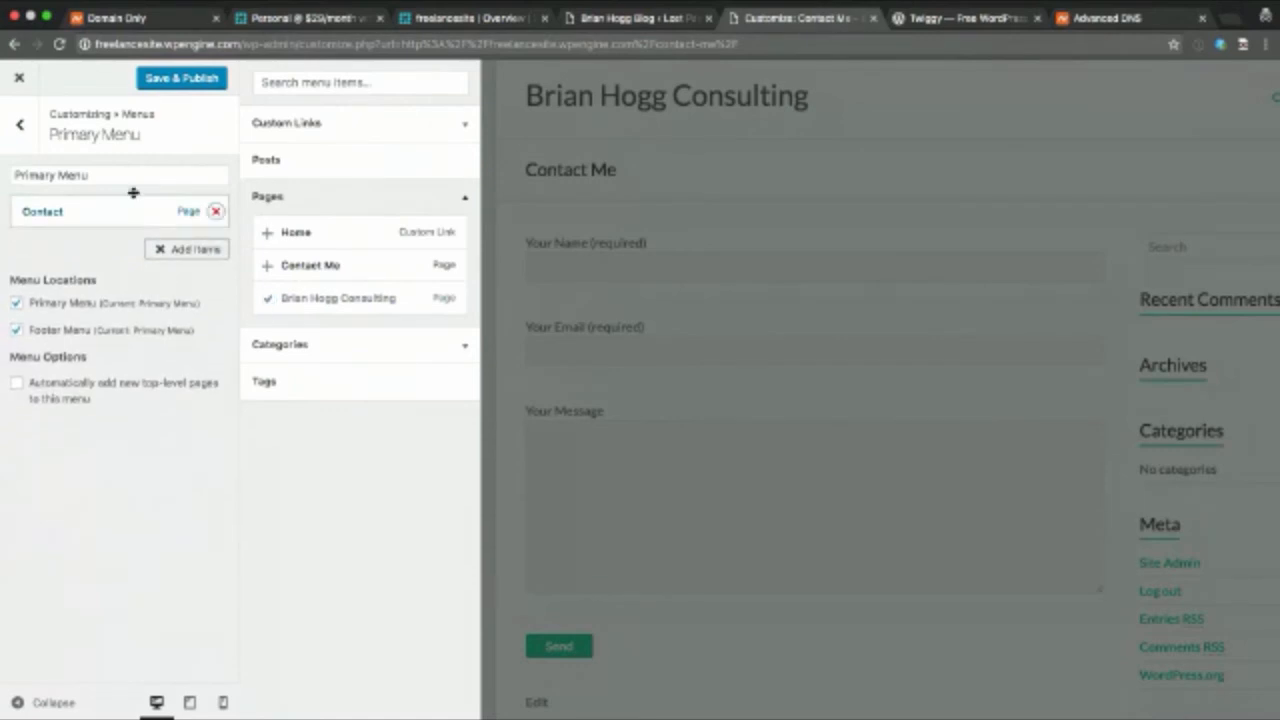
Save and publish the menu changes
click(19, 129)
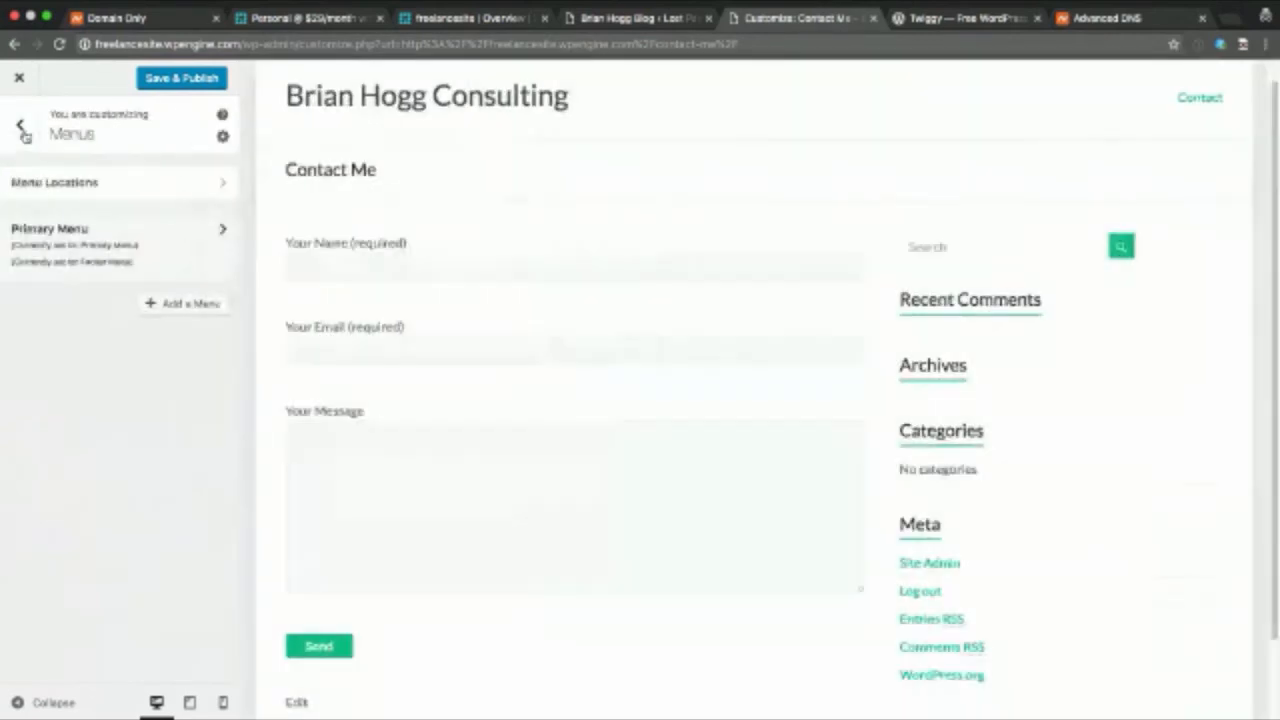
click(175, 80)
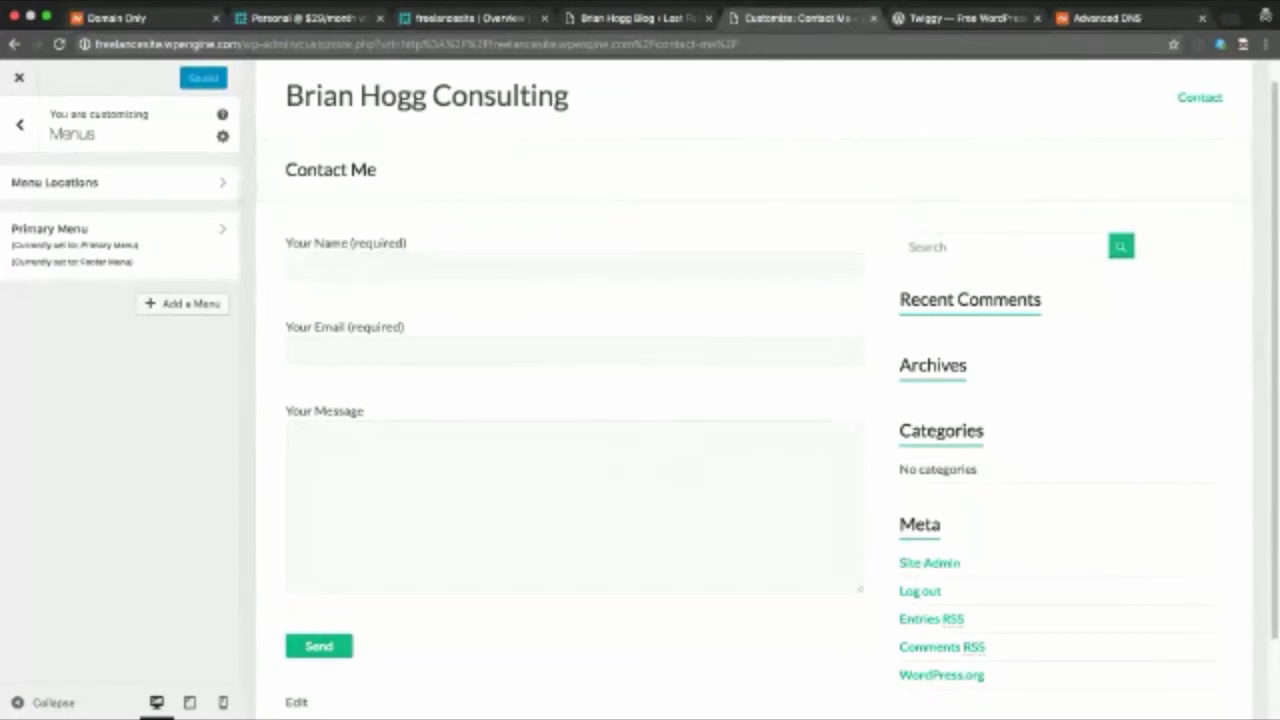
key(super+Tab)
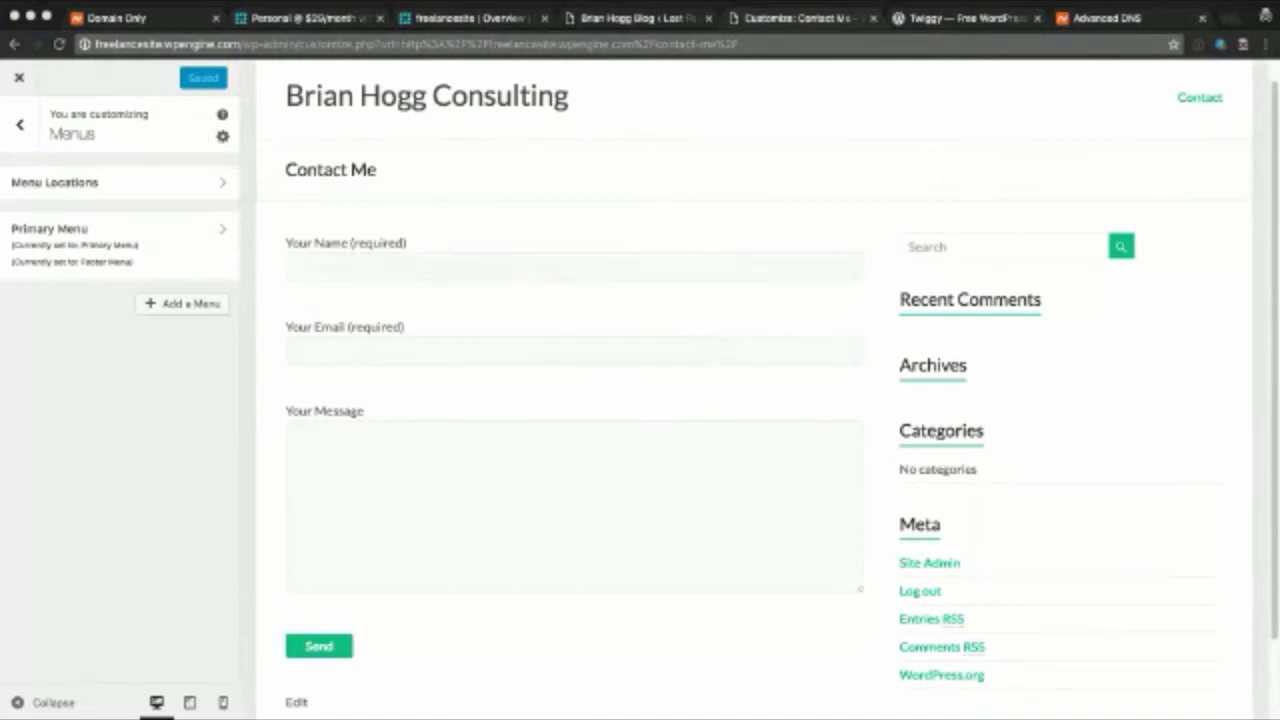
Remove the Meta widget from the Right Sidebar widget area
click(22, 127)
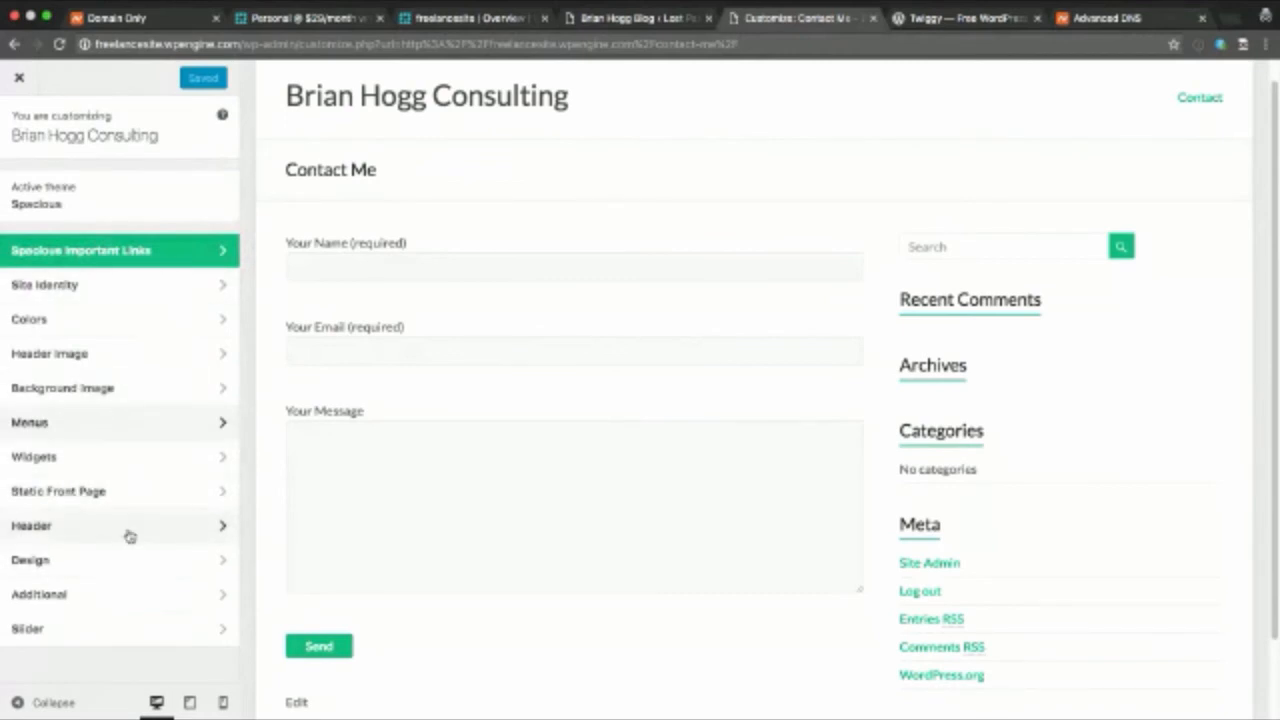
scroll(1005, 451, down, 1)
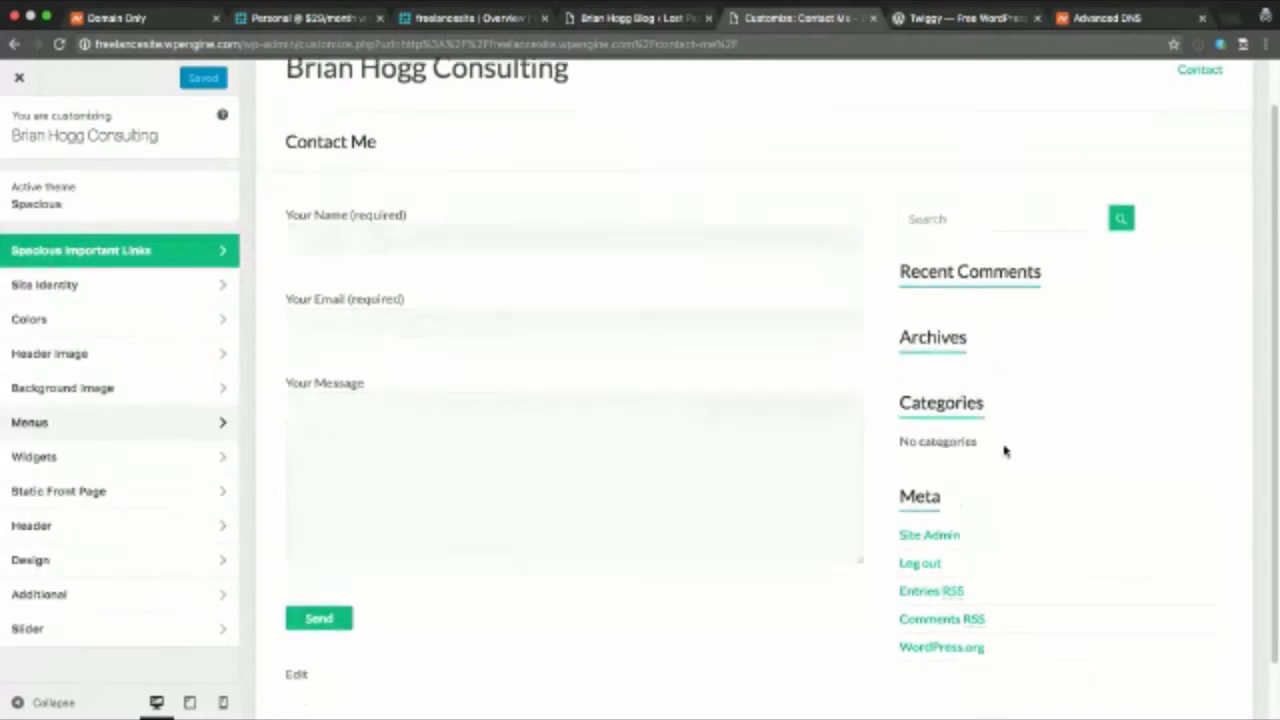
scroll(1005, 451, down, 1)
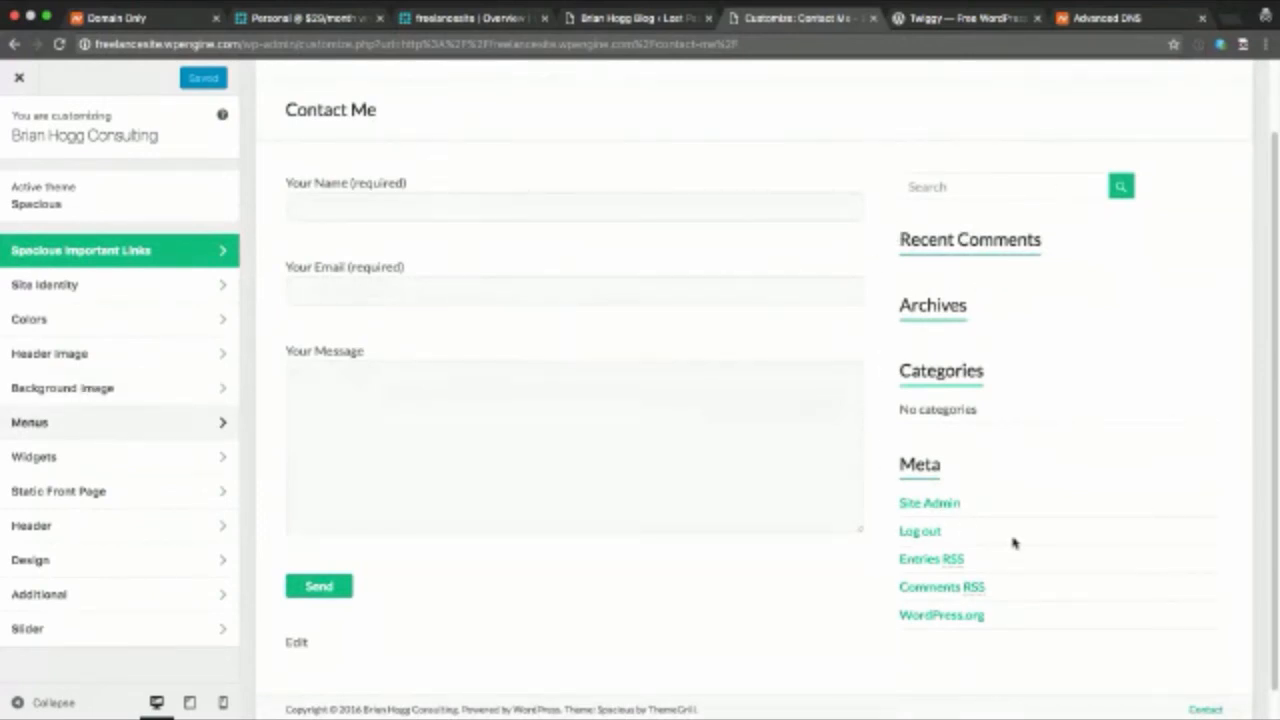
click(72, 460)
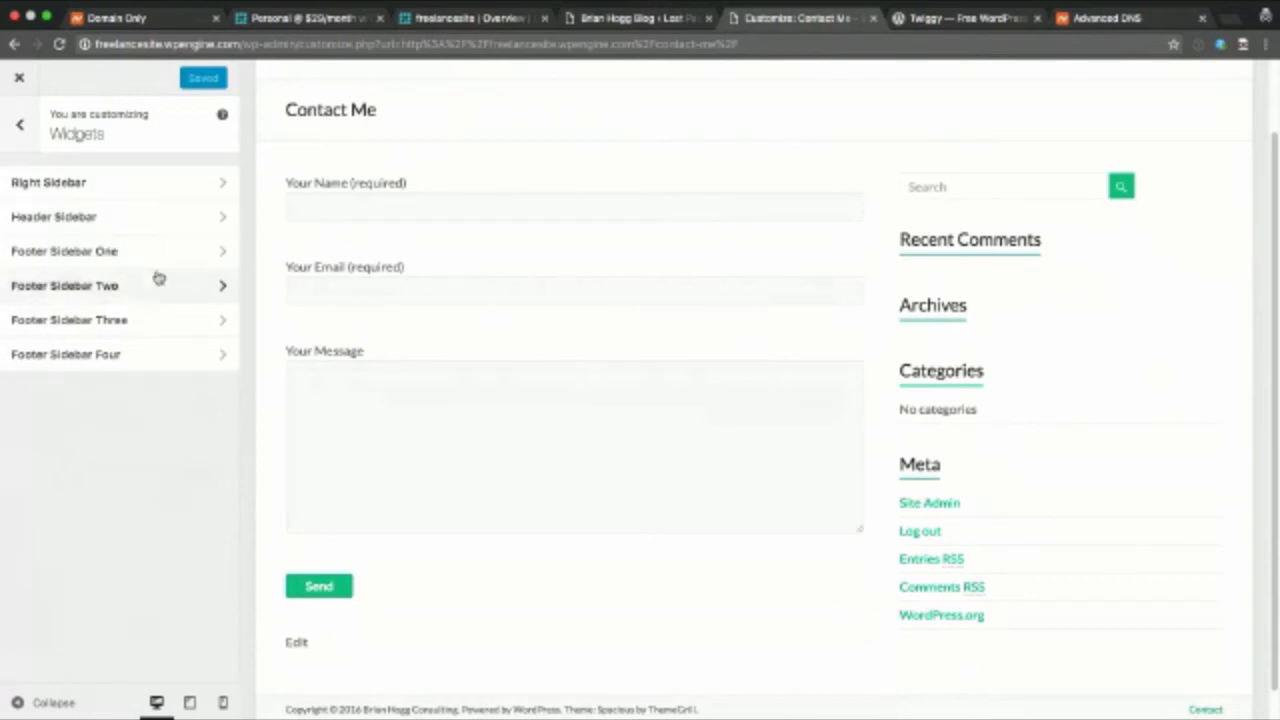
click(130, 189)
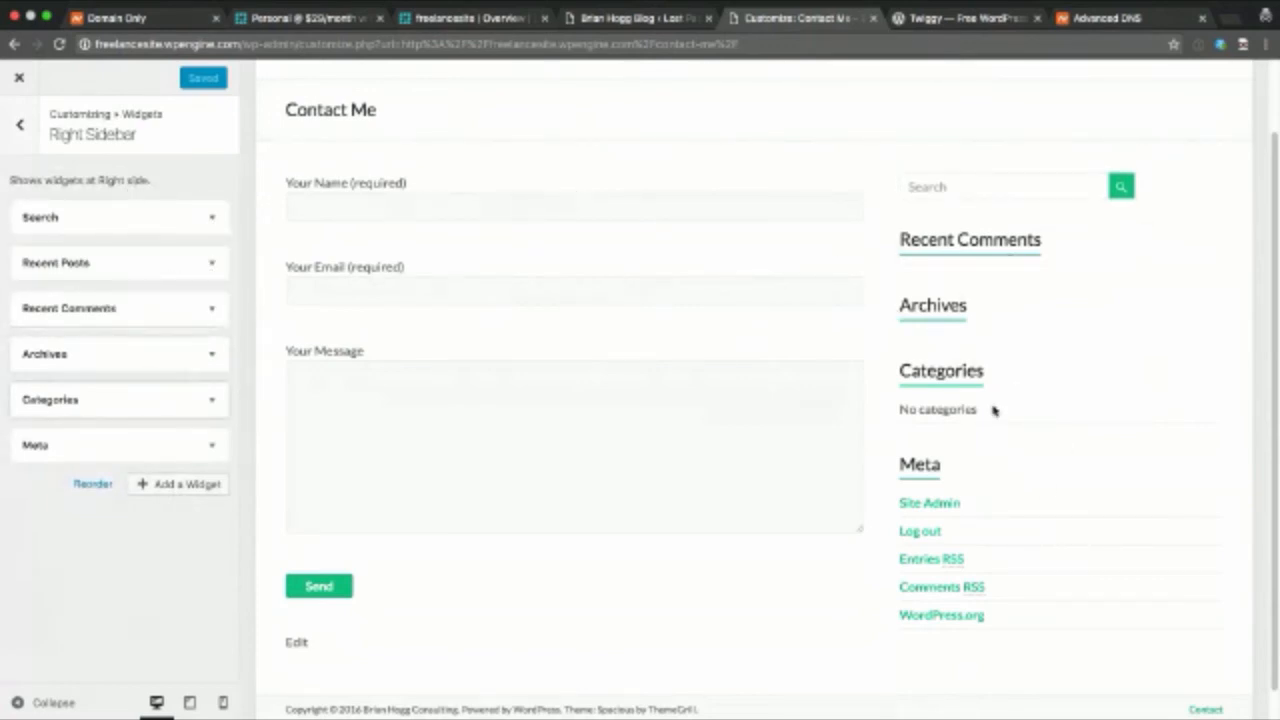
click(211, 447)
click(210, 448)
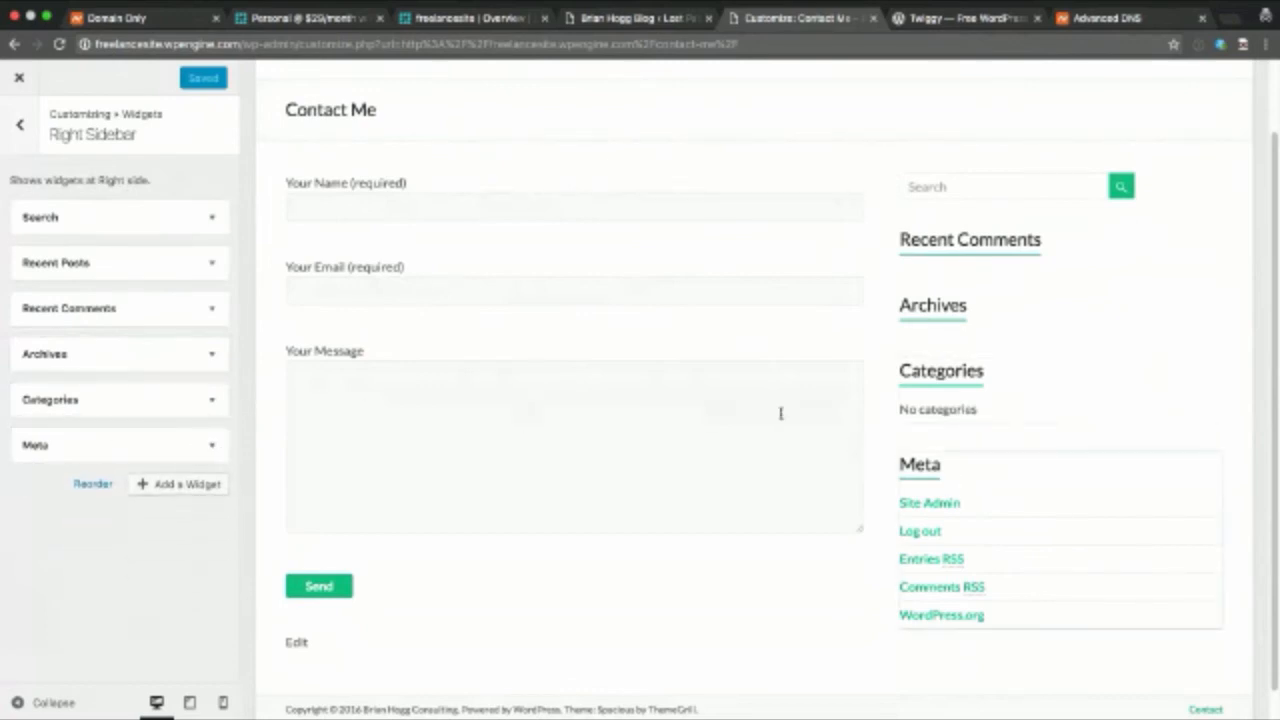
click(211, 448)
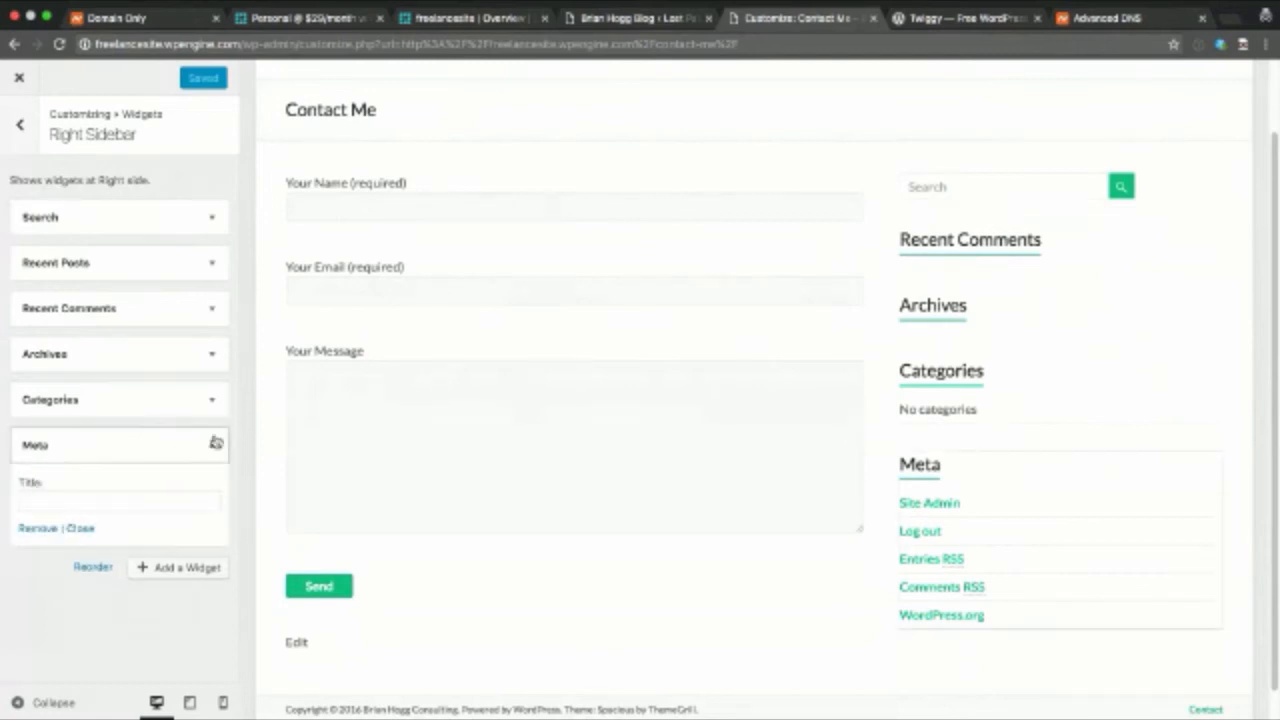
click(37, 528)
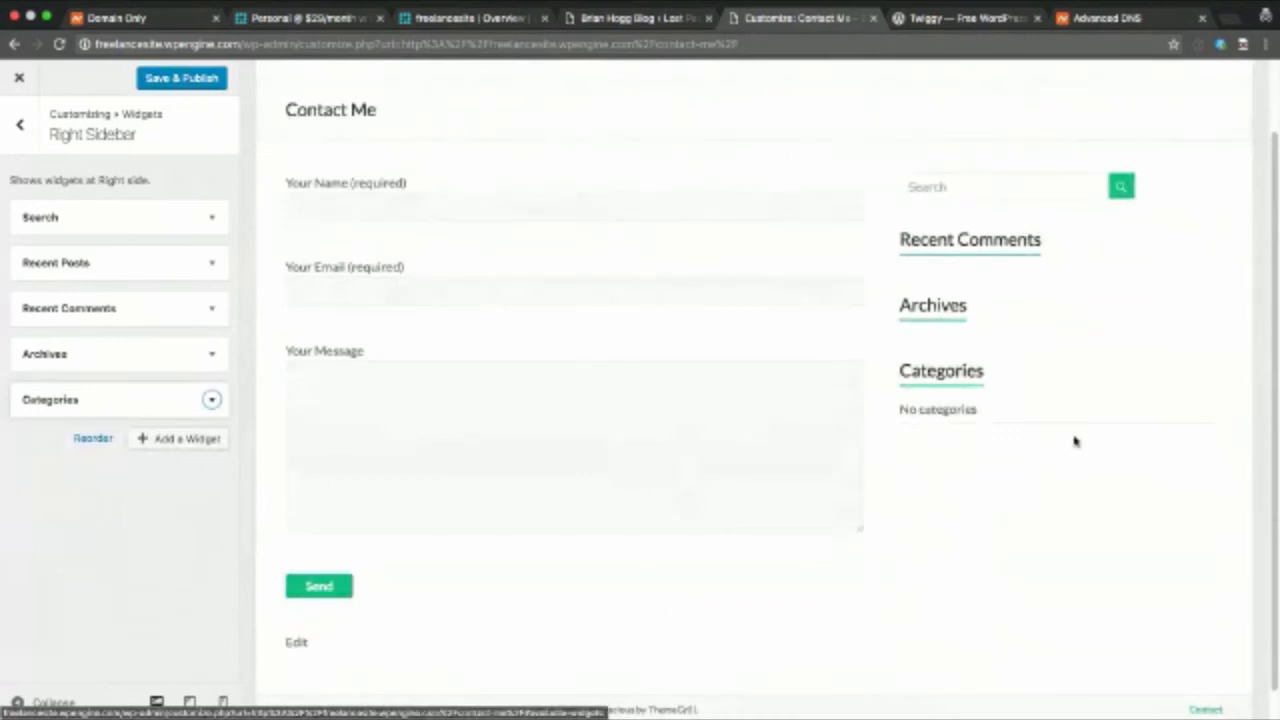
Try to move the Archives widget within the Right Sidebar's widget order
scroll(1075, 441, up, 2)
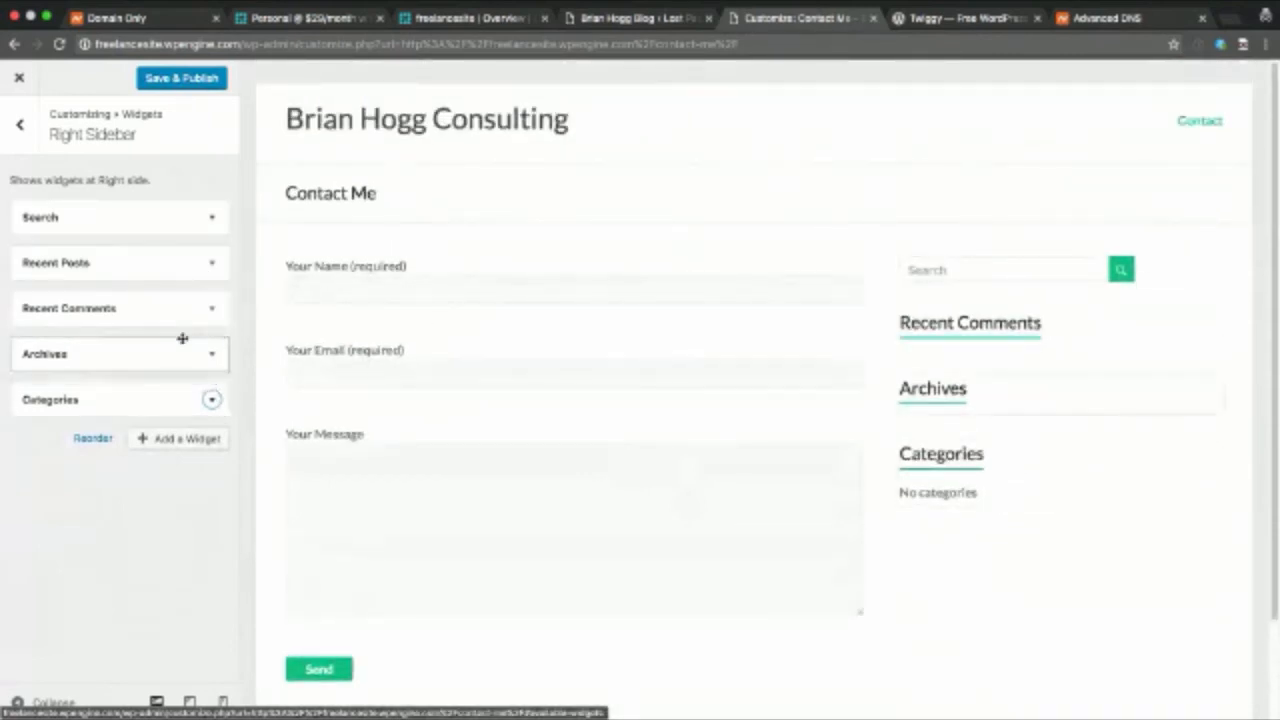
mouse_move(109, 349)
mouse_down()
mouse_move(105, 293)
mouse_move(106, 348)
mouse_up()
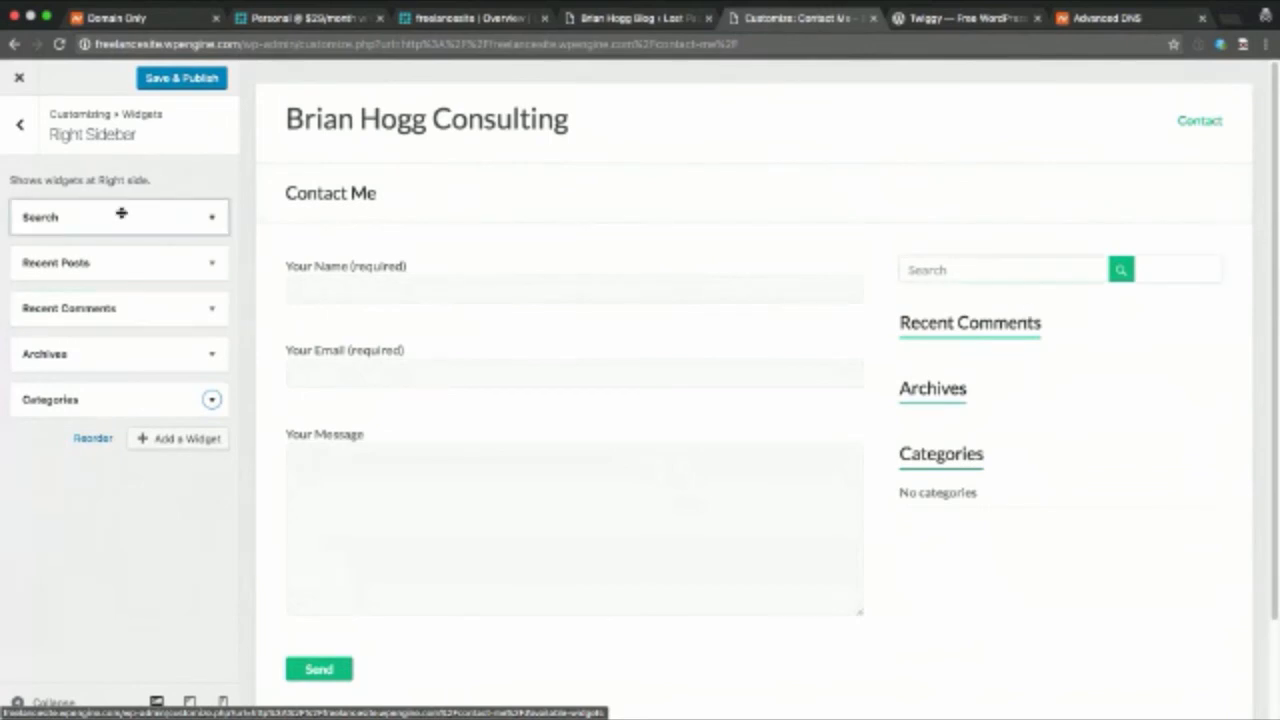
Set the site's default layout in the Design settings to the full-width option without a sidebar
click(22, 128)
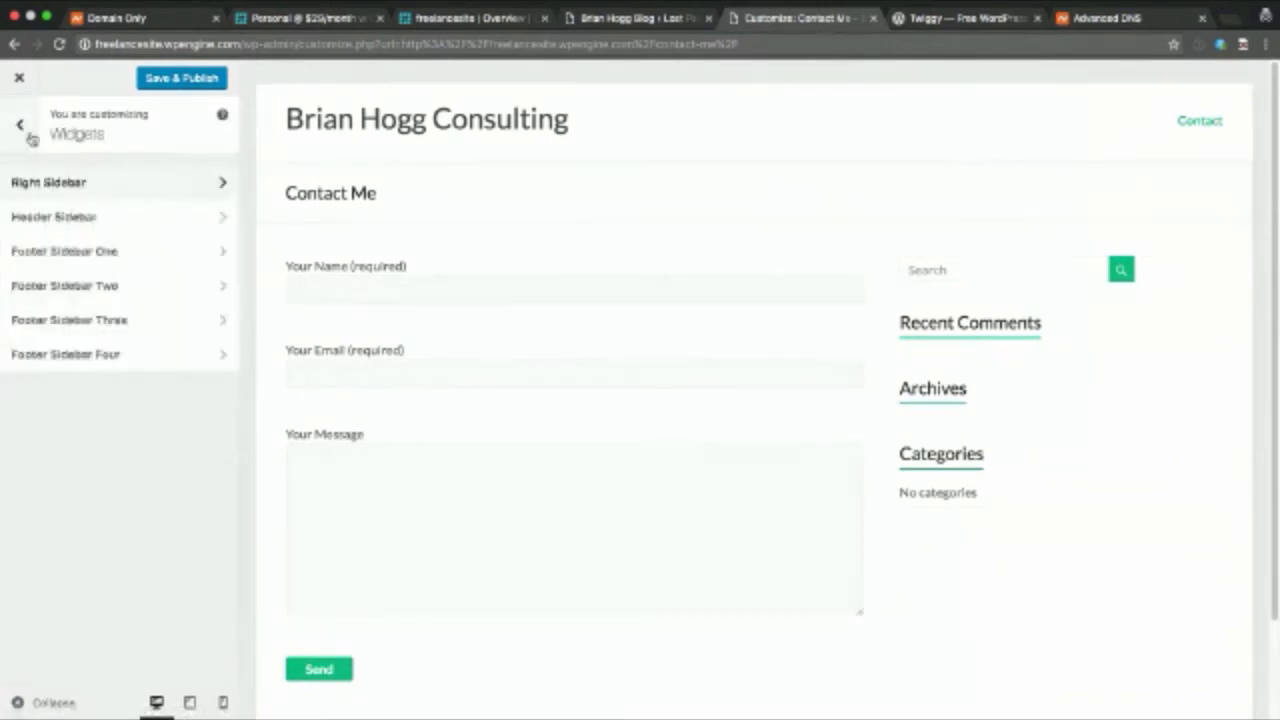
click(22, 128)
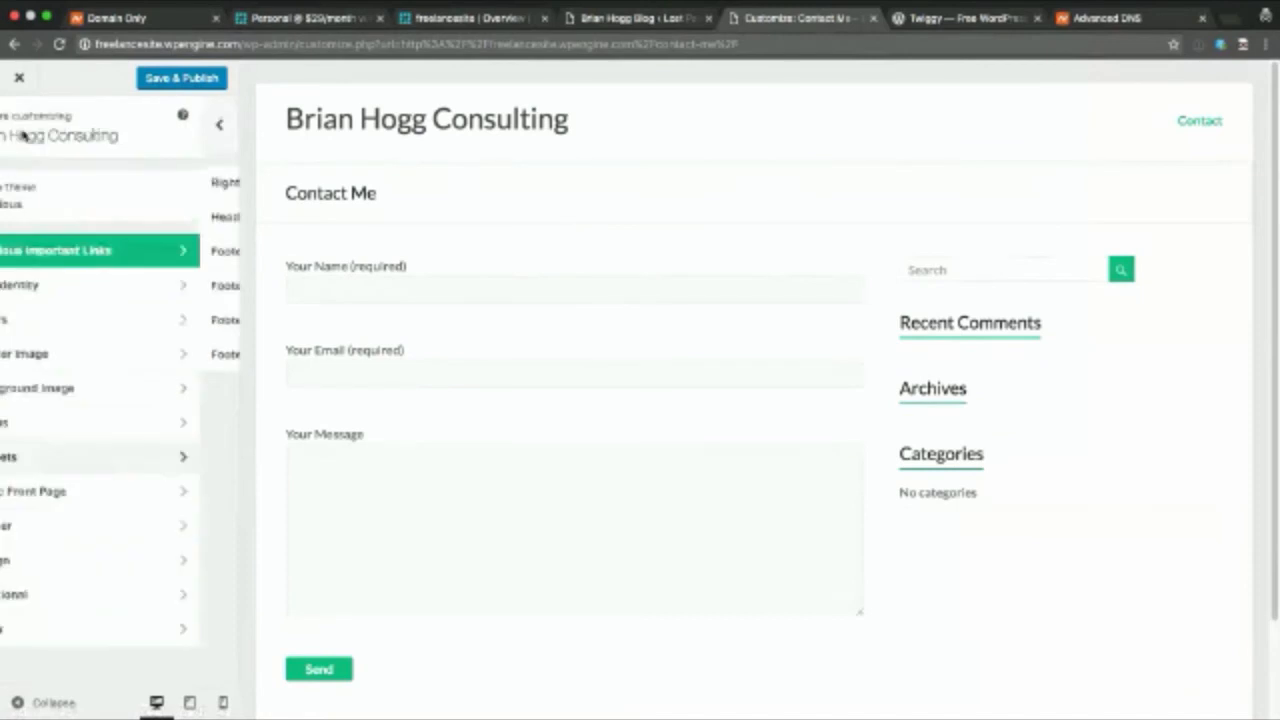
click(72, 562)
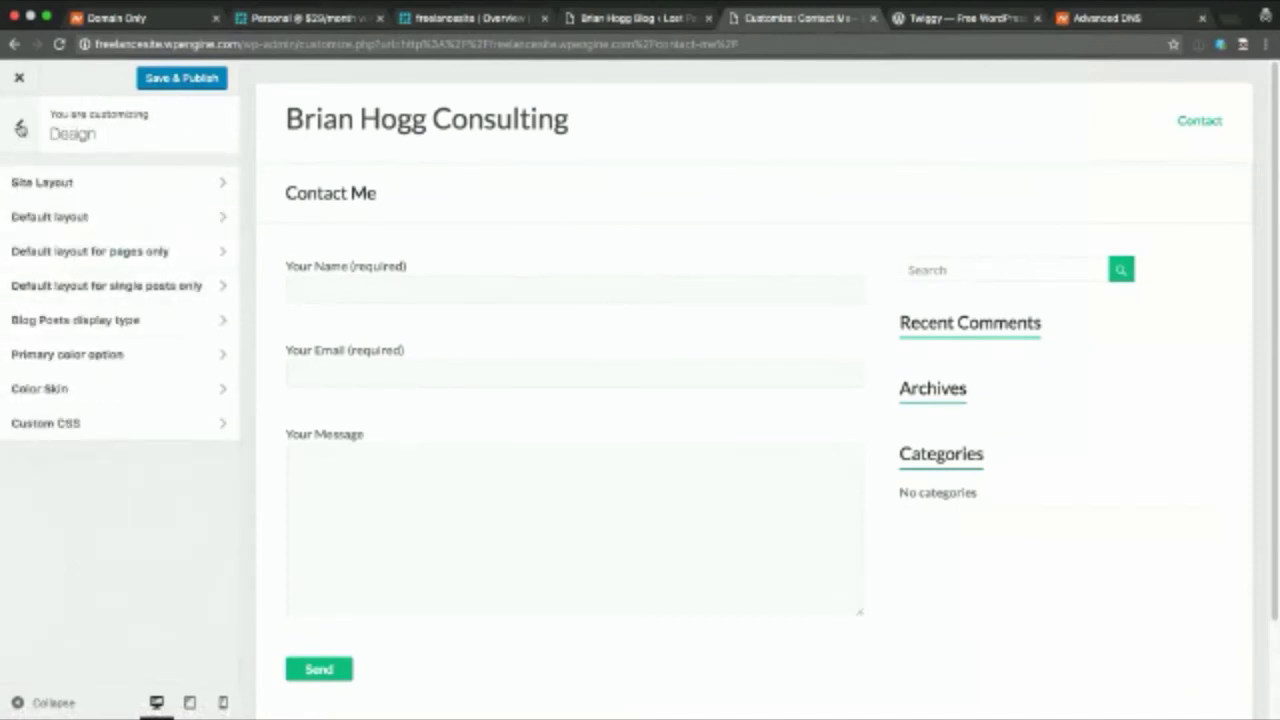
click(82, 217)
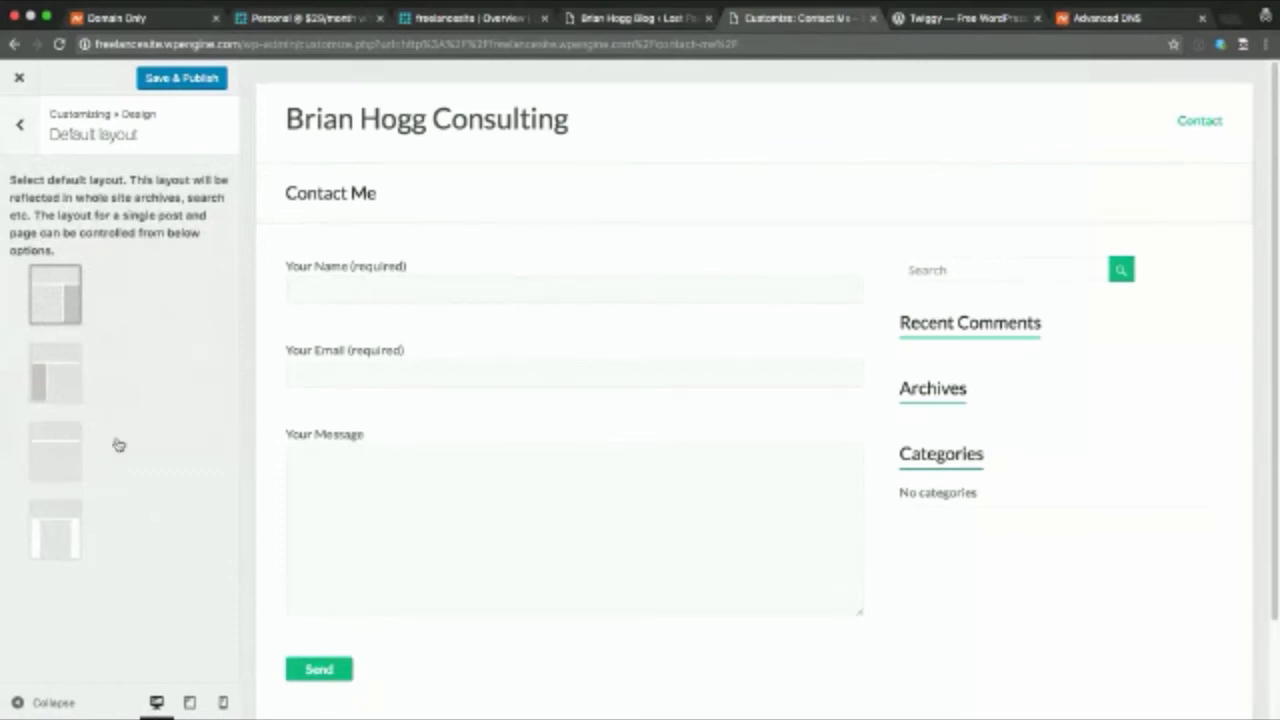
click(56, 455)
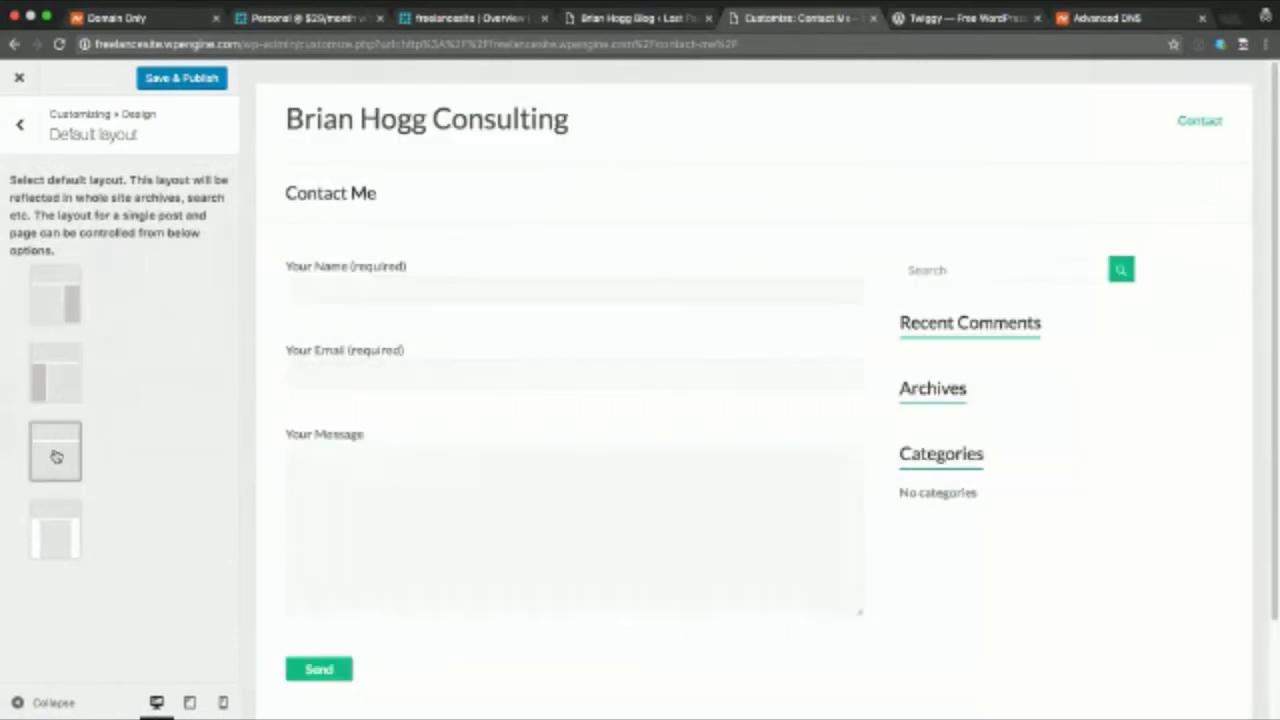
click(19, 138)
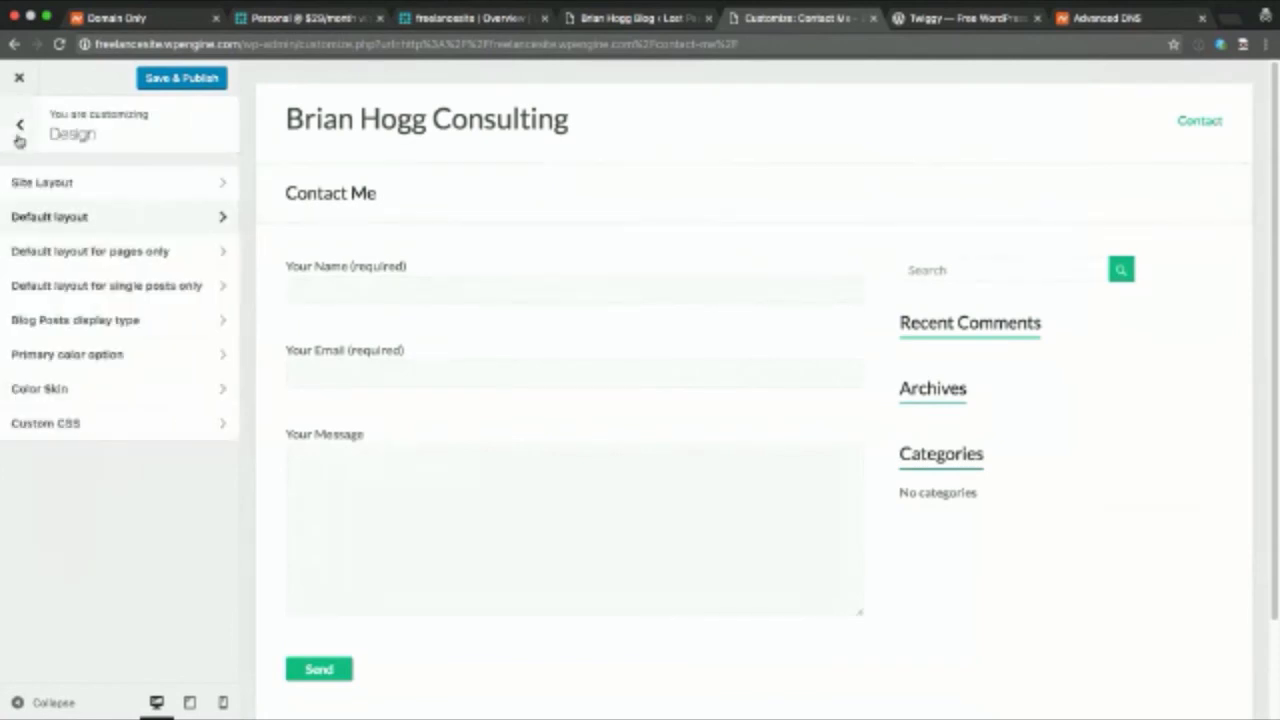
Set the default layout for pages only to full width without a sidebar, and save and publish the design changes
click(121, 185)
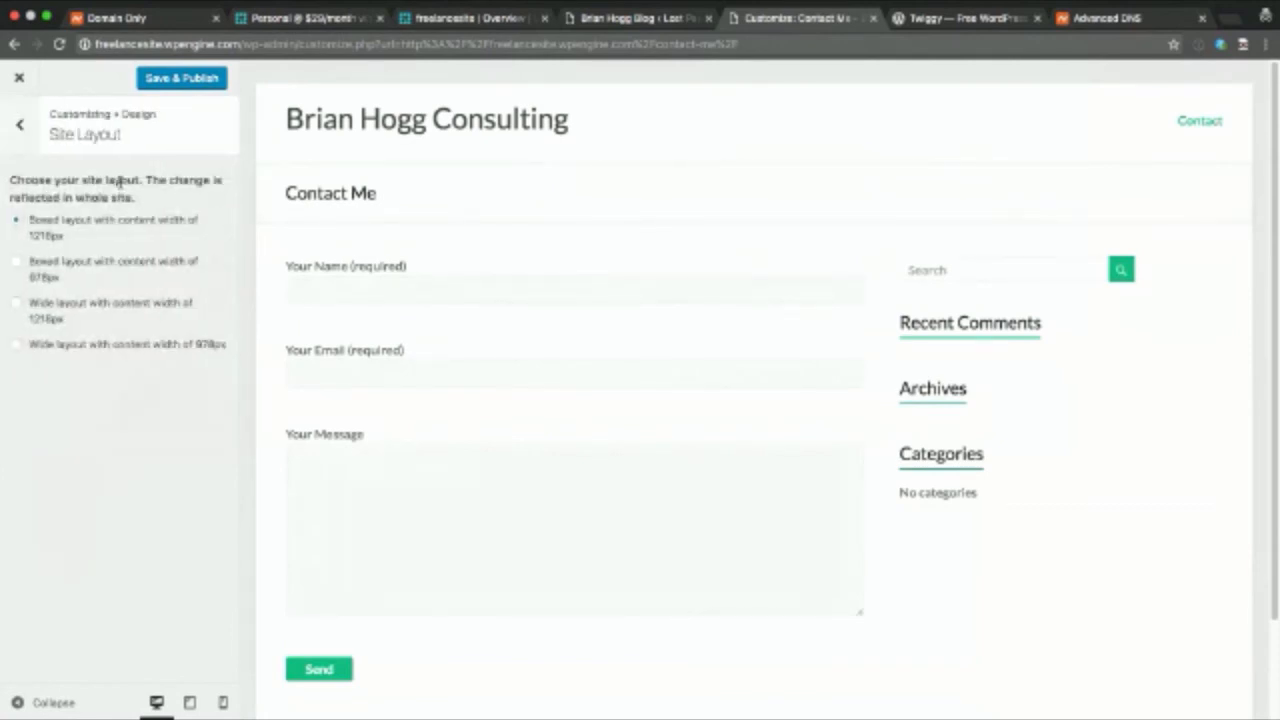
click(9, 131)
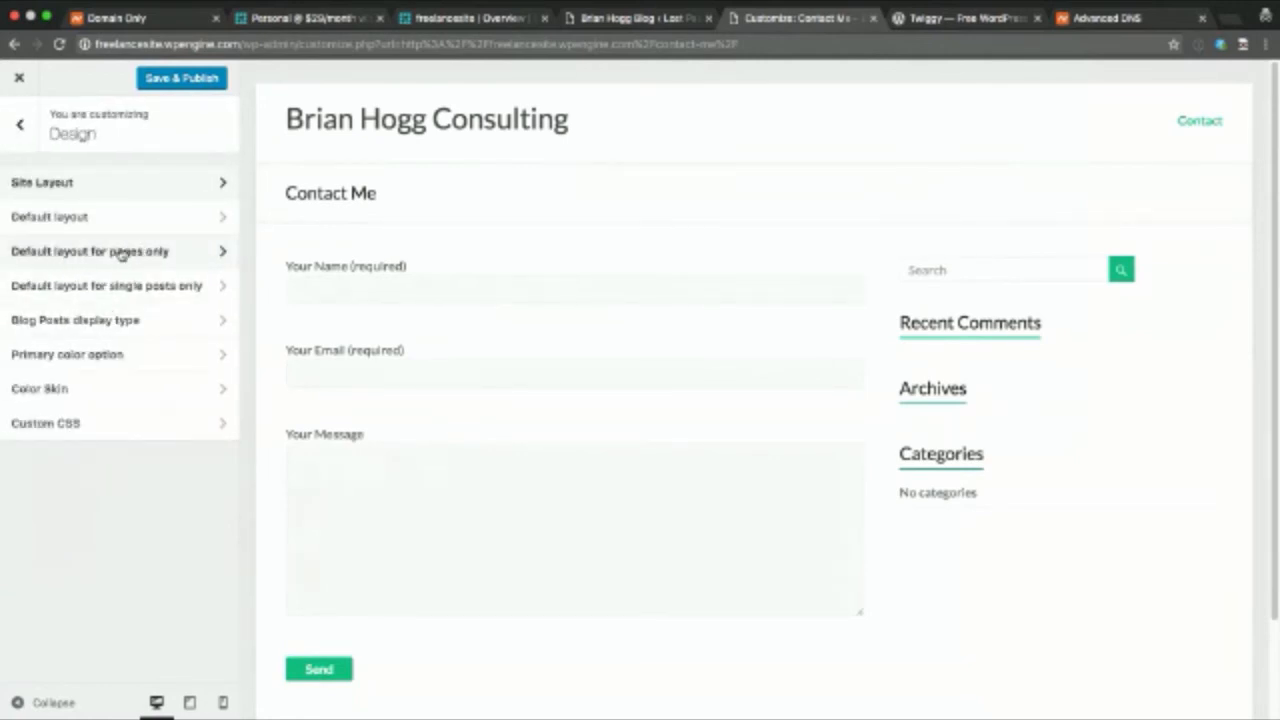
click(174, 255)
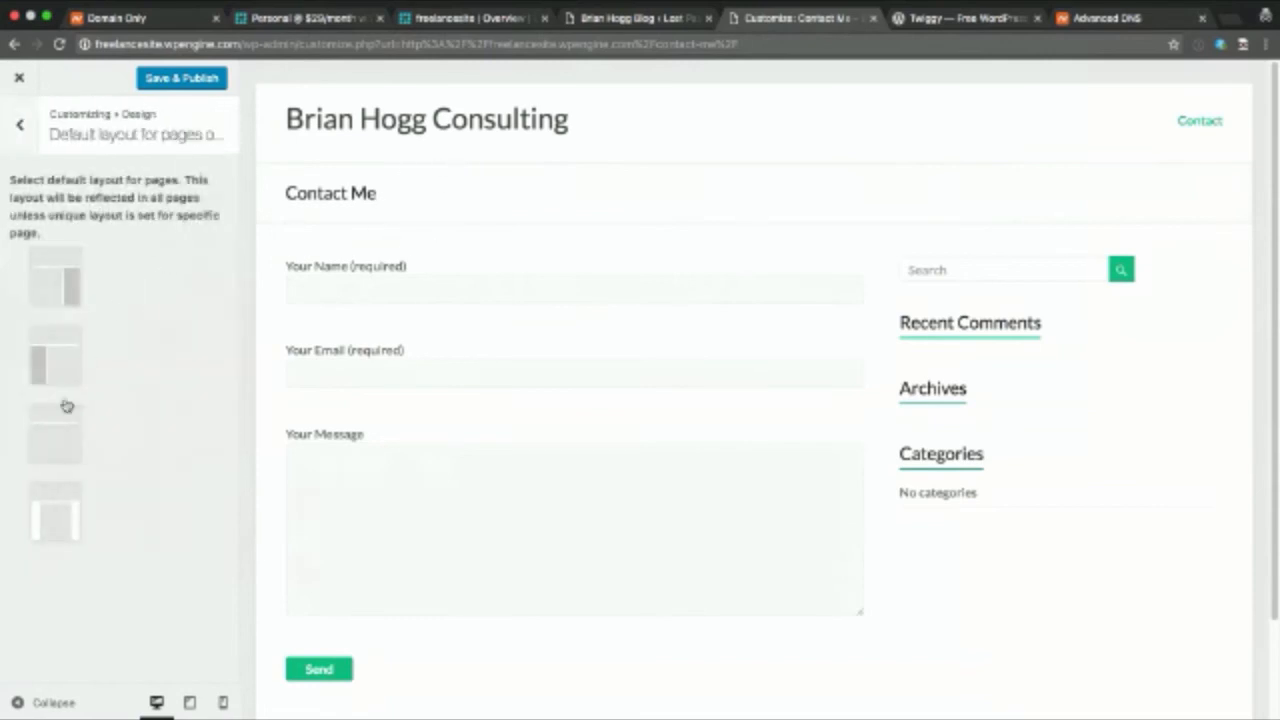
click(57, 434)
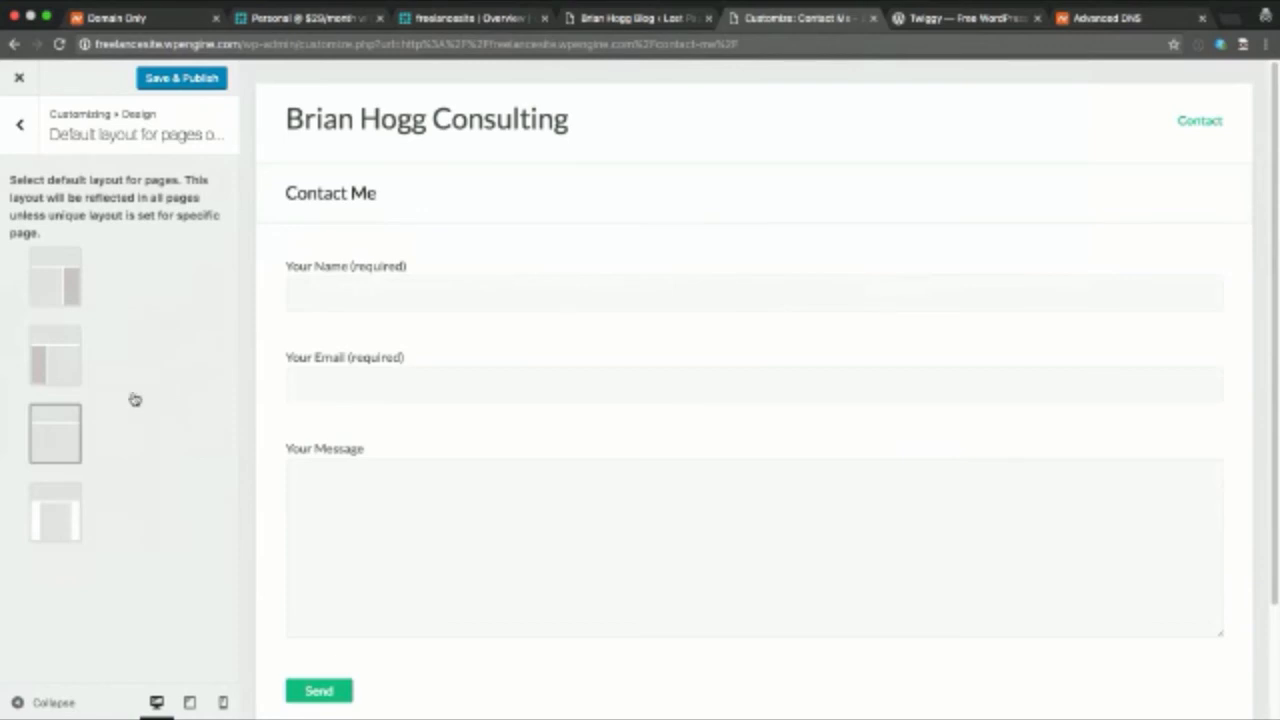
click(19, 130)
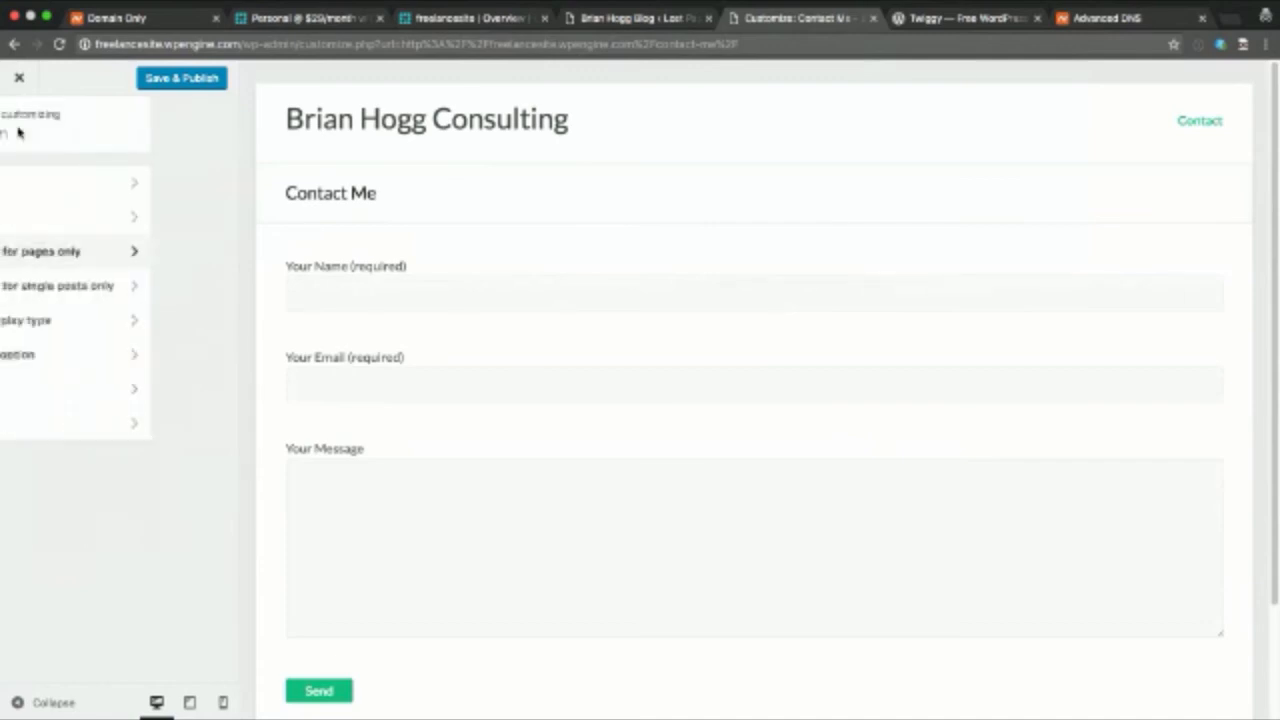
click(184, 79)
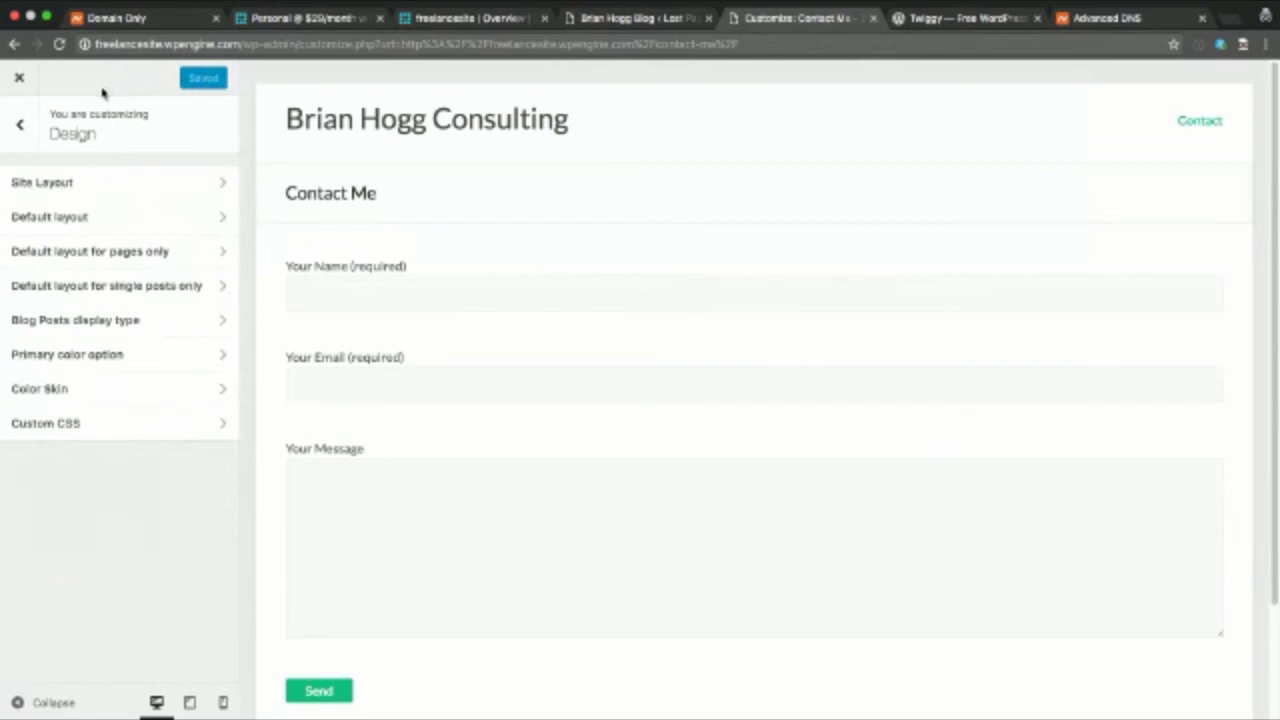
Look through the theme's Color Skin choices and the Slider settings
click(57, 389)
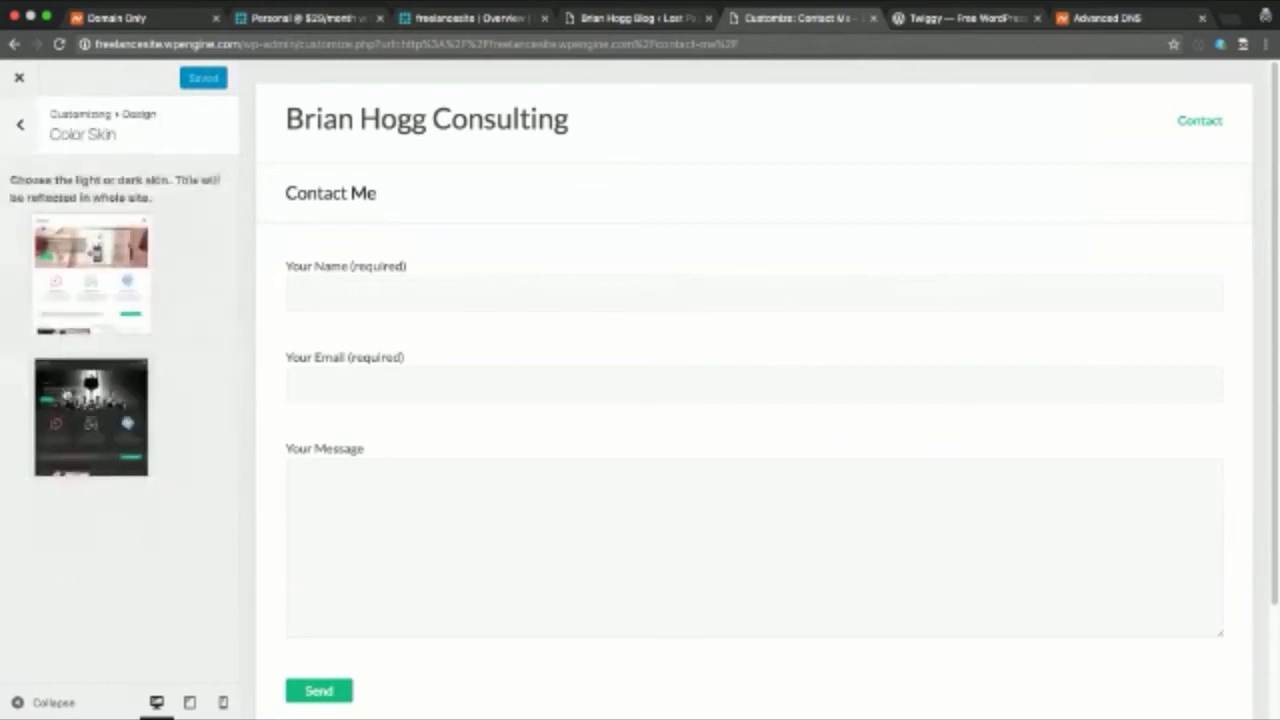
click(20, 124)
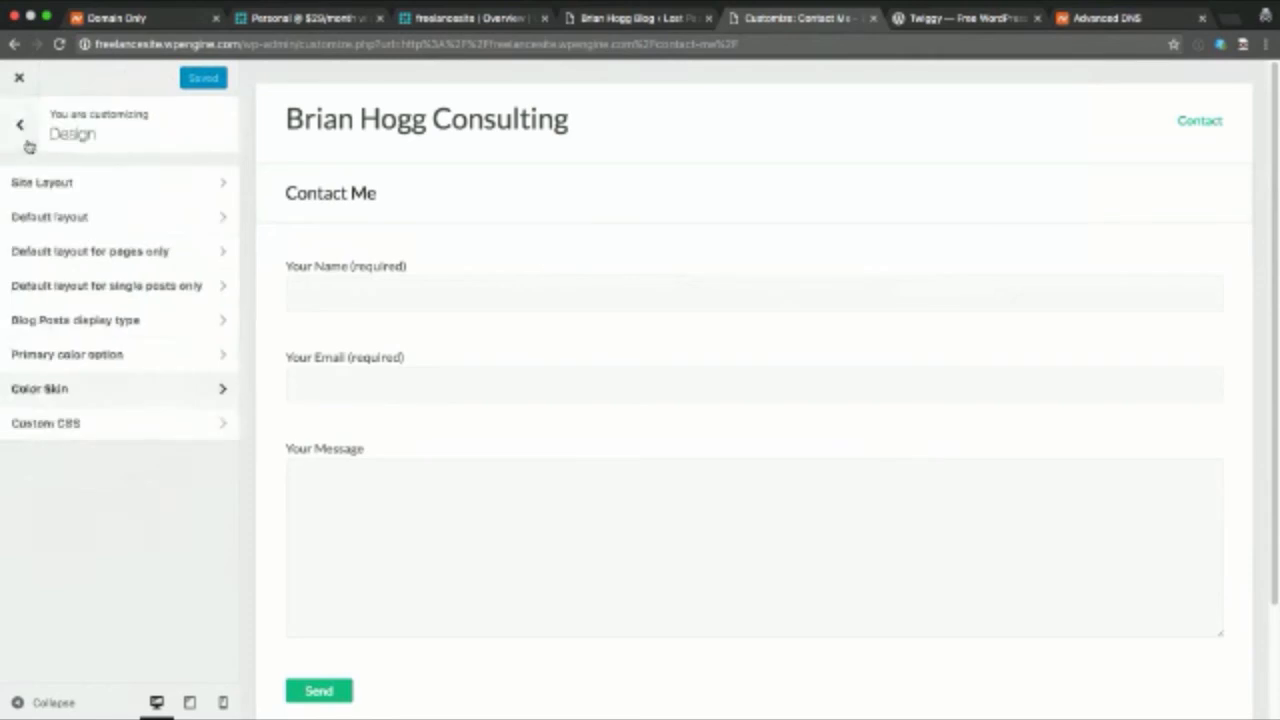
click(28, 146)
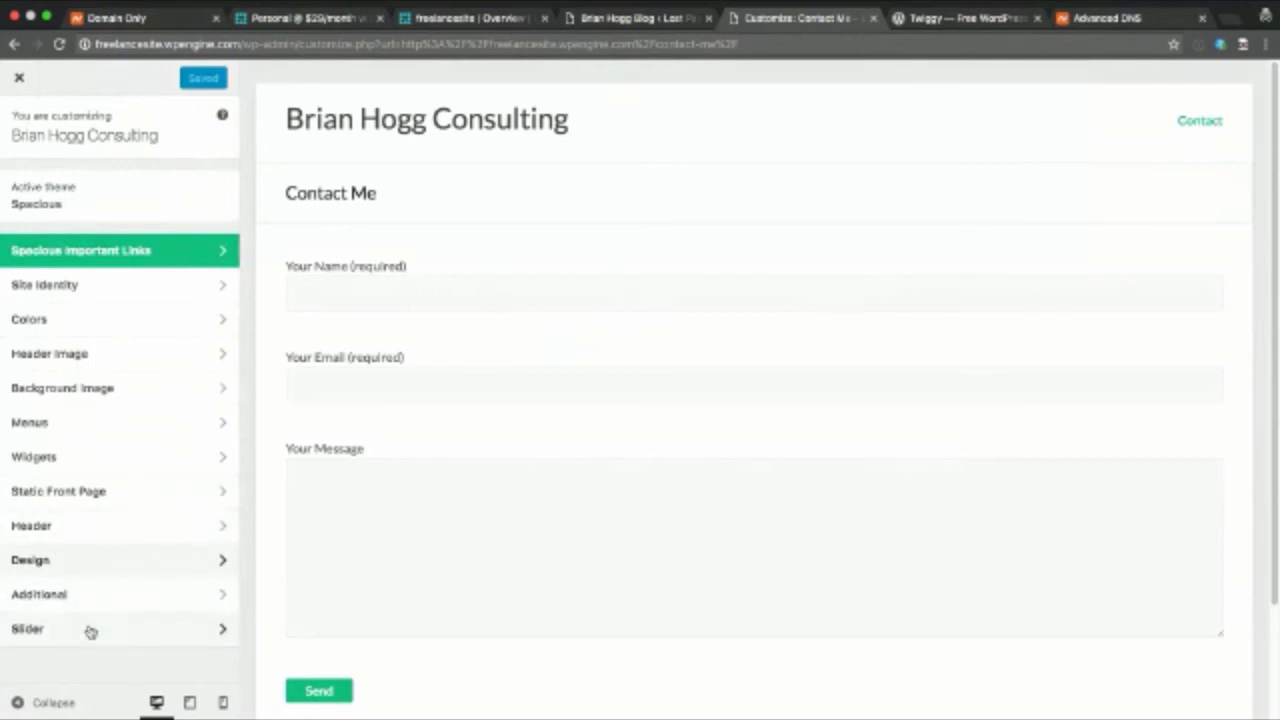
click(123, 632)
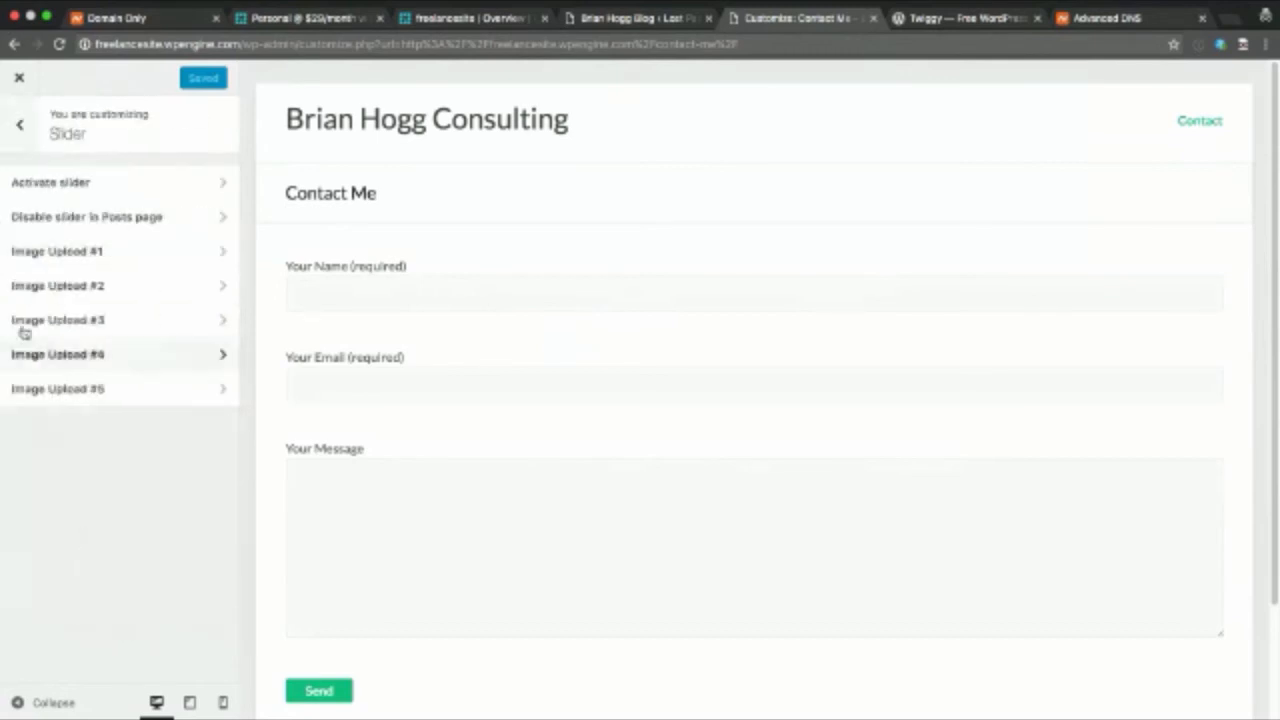
click(19, 124)
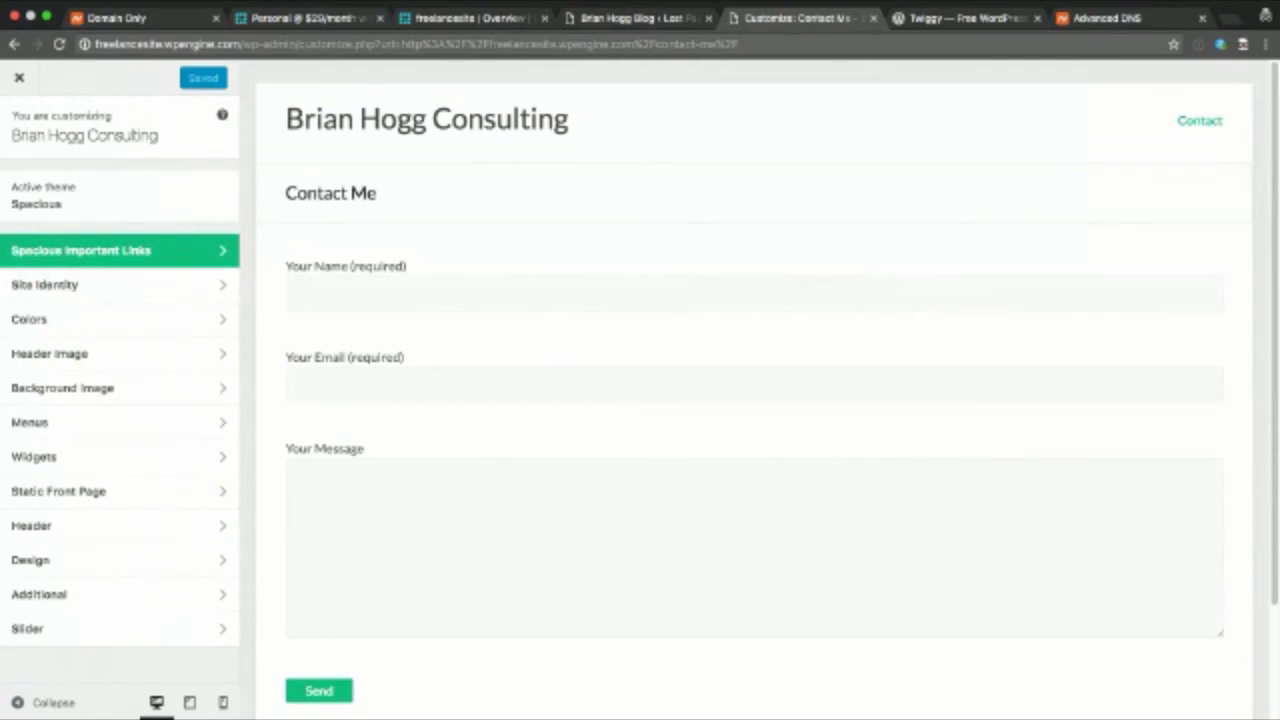
key(super+Tab)
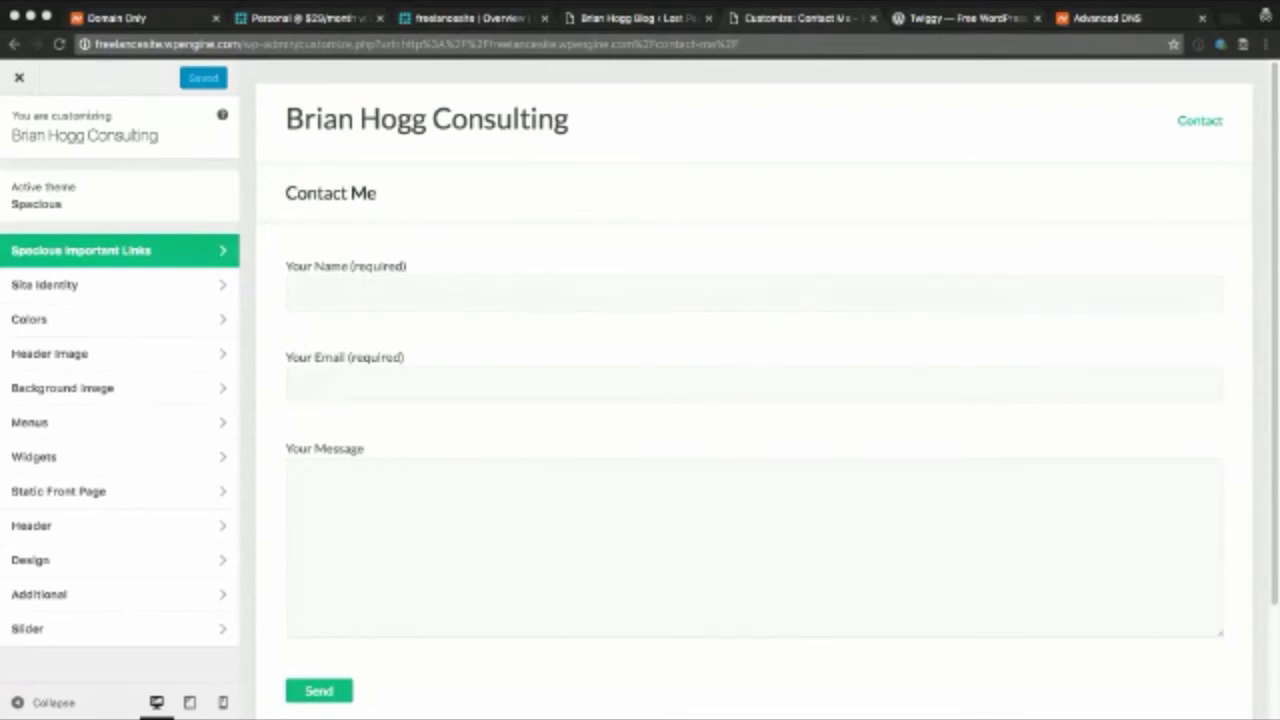
click(82, 167)
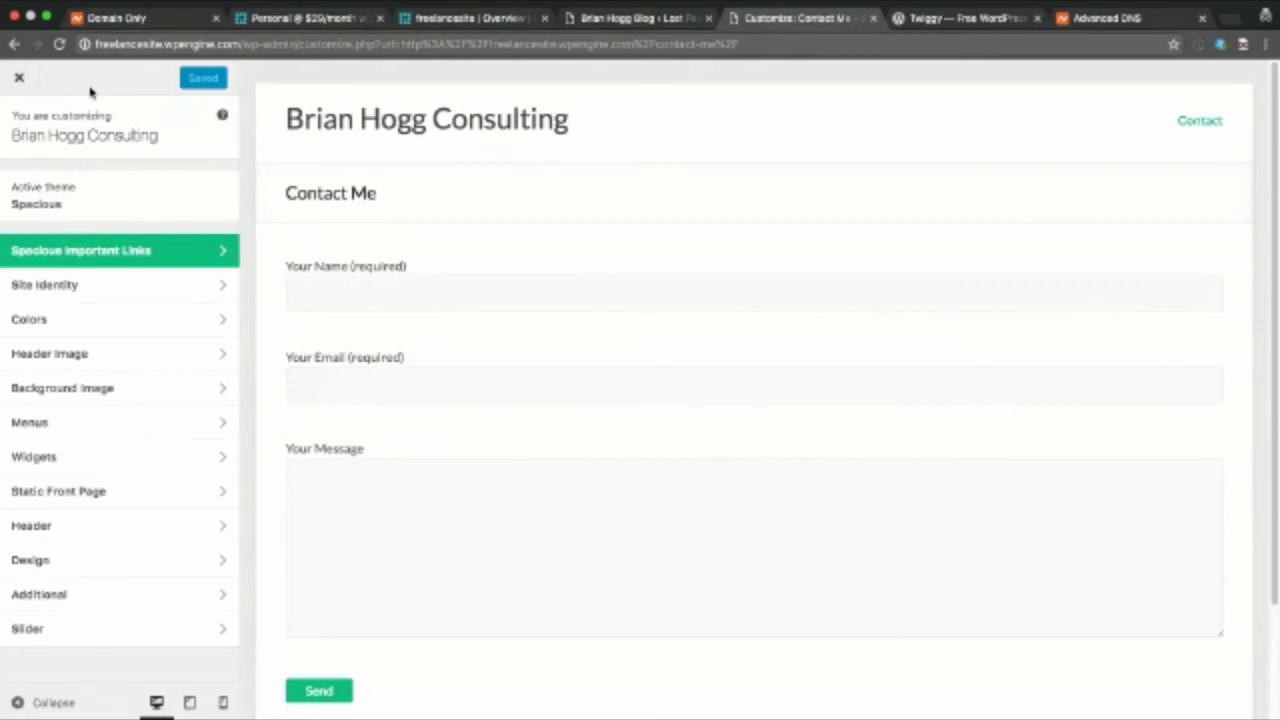
Close the Customizer and review the site's home page down to its footer
click(20, 80)
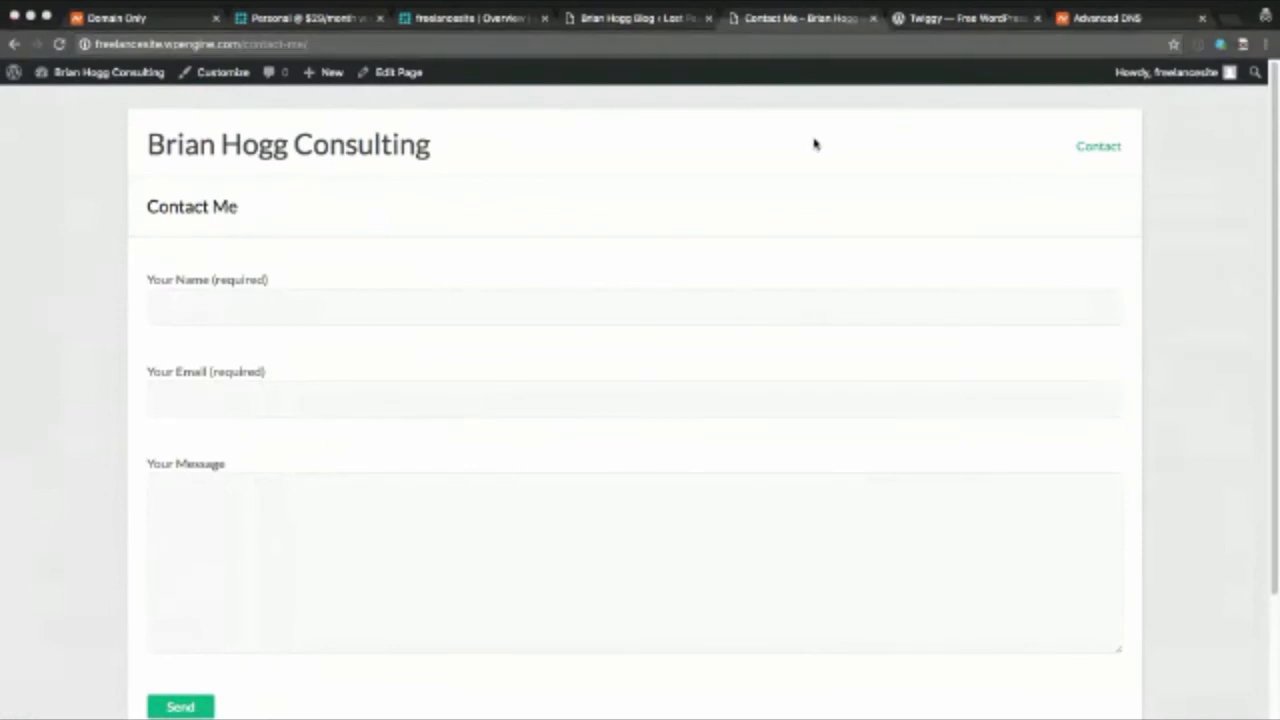
click(363, 147)
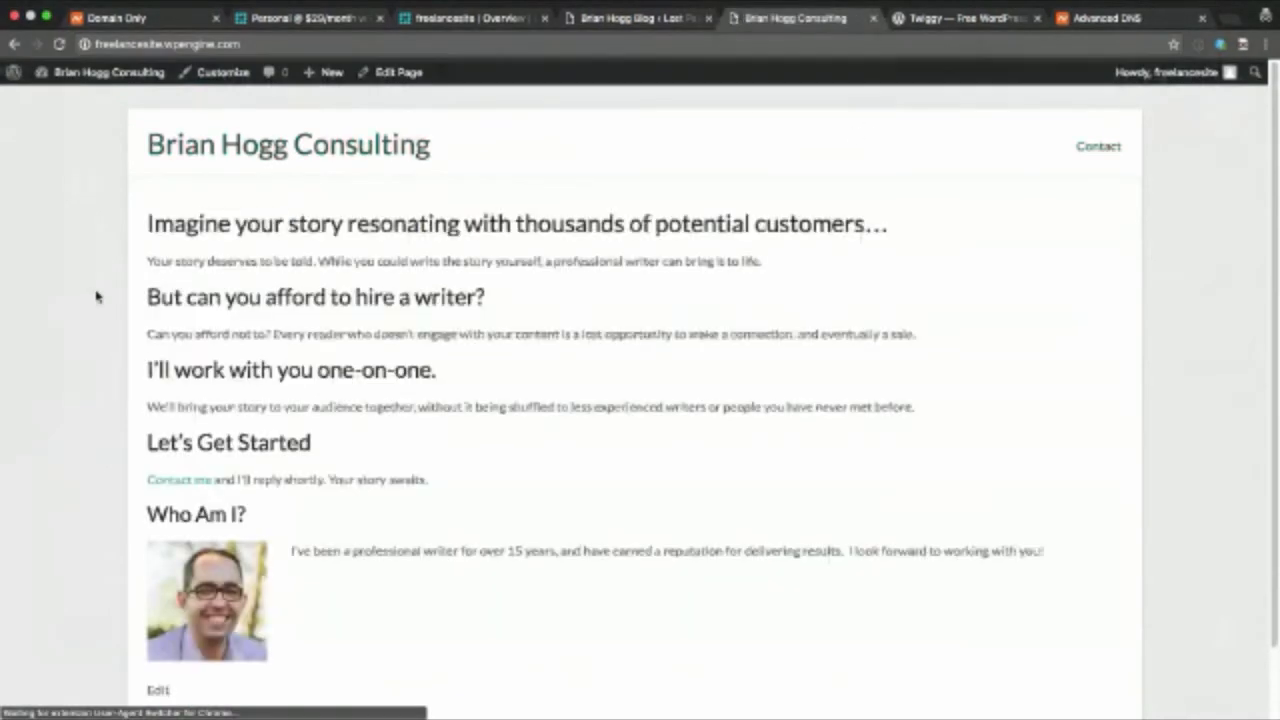
scroll(457, 380, down, 2)
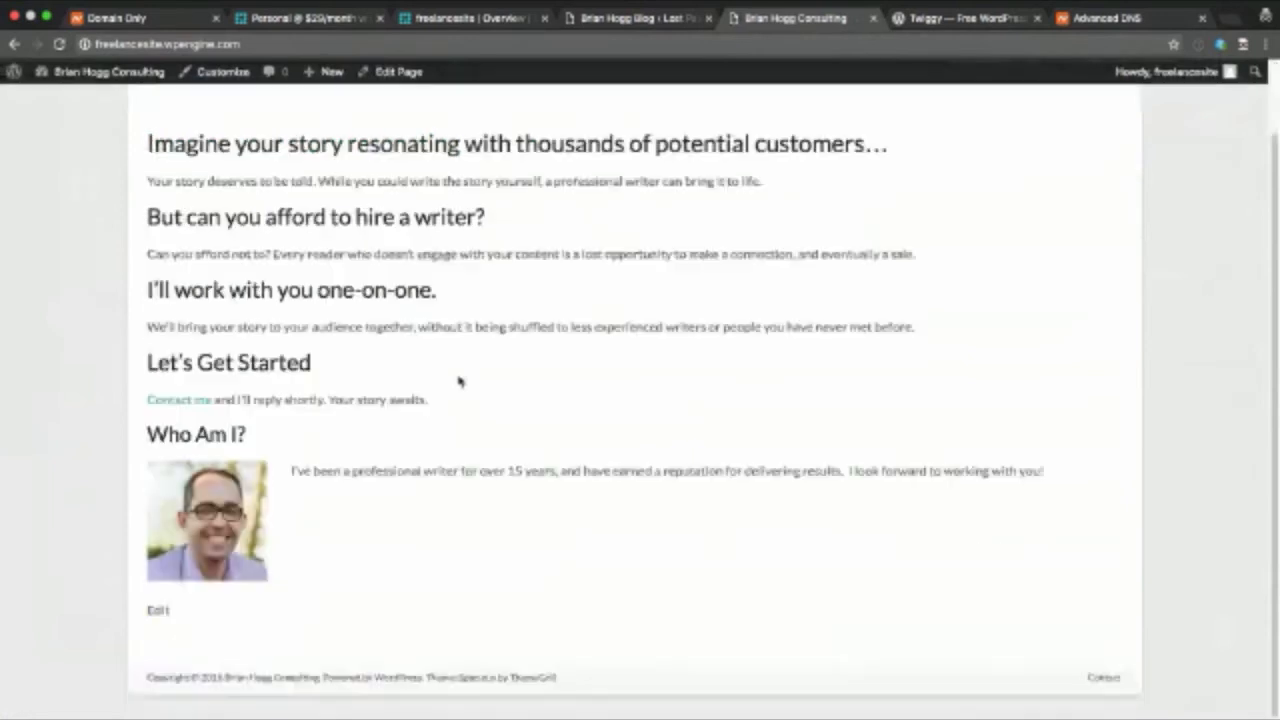
scroll(459, 380, up, 2)
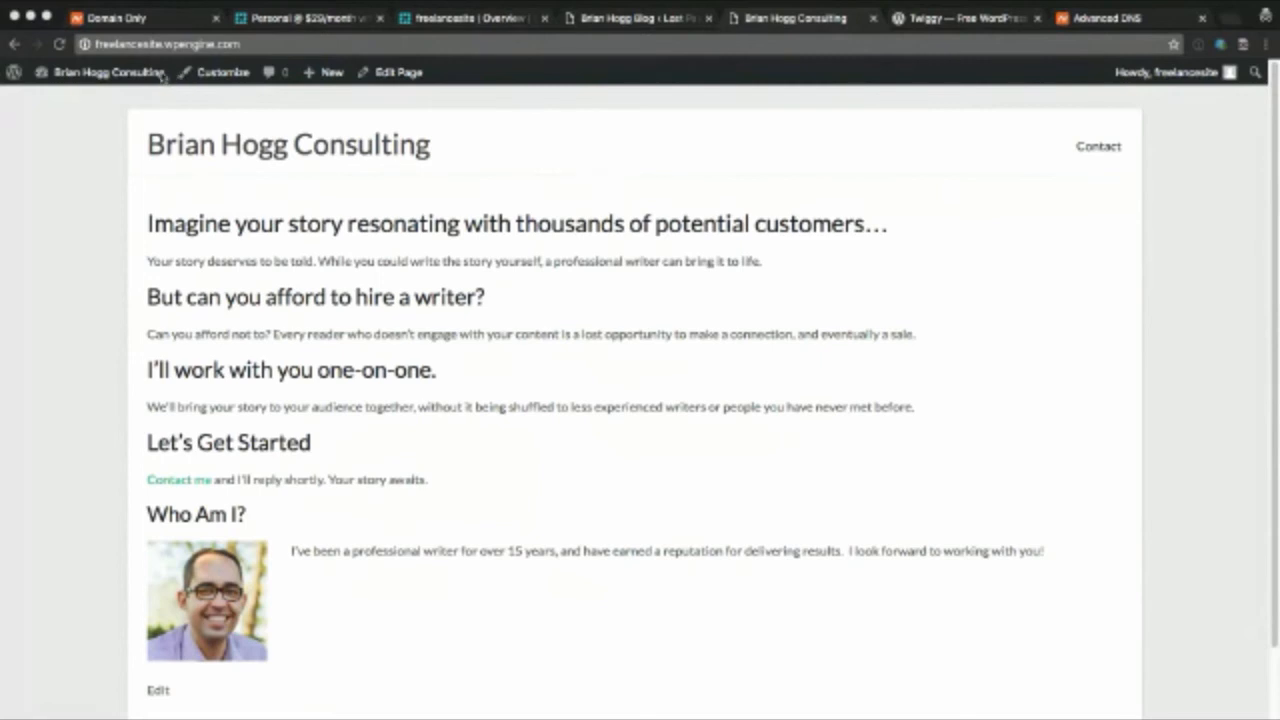
Bring up the Namecheap domain list, and show the Basic Settings slide in the Keynote presentation
click(160, 18)
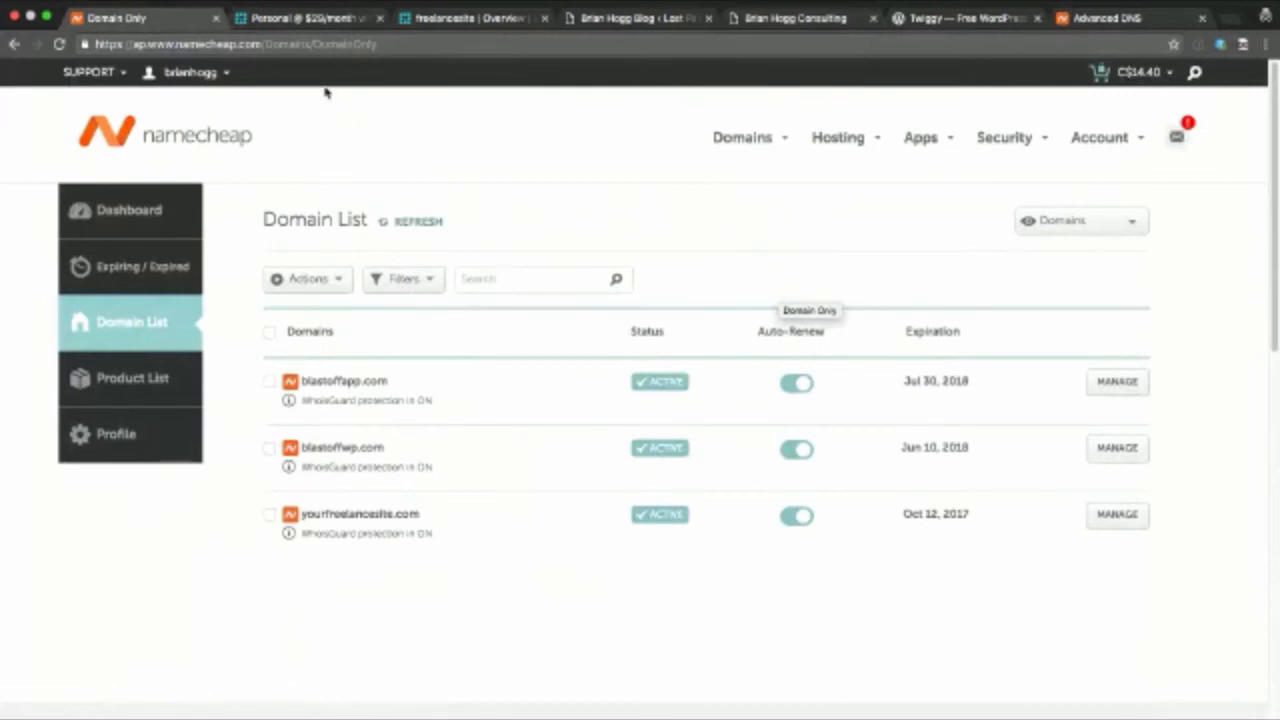
key(ctrl+Right)
scroll(55, 432, down, 2)
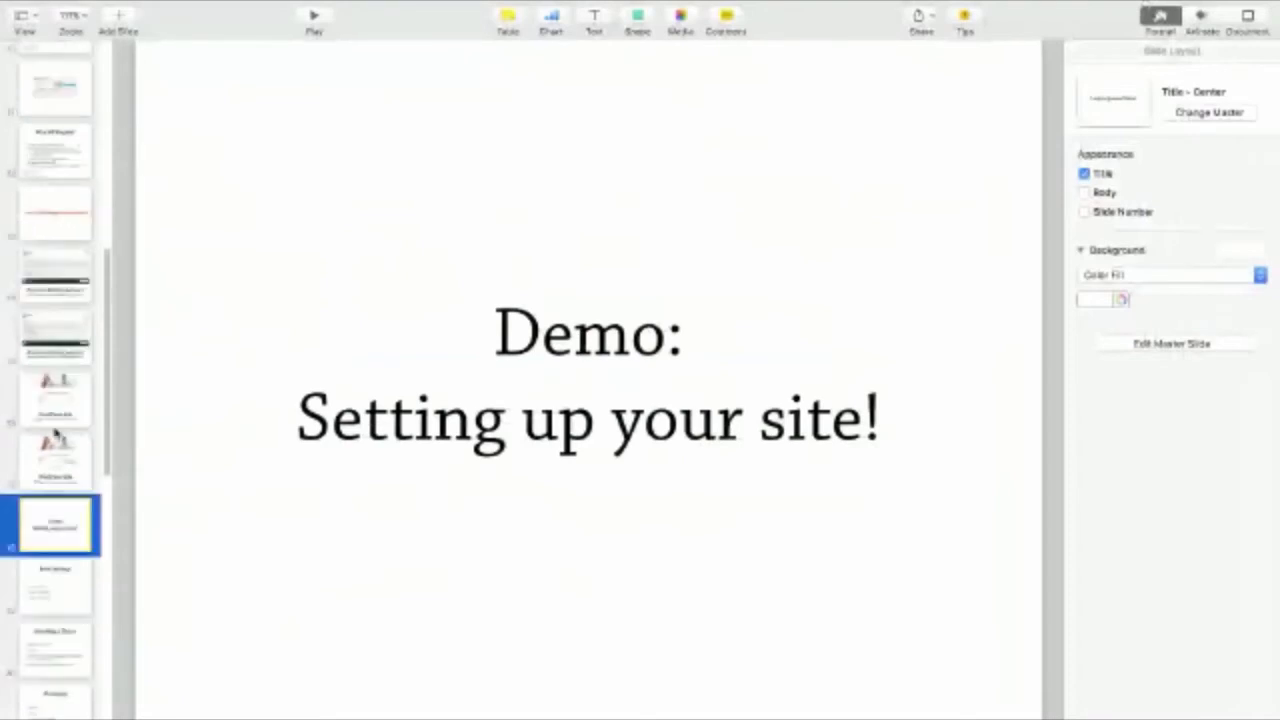
scroll(55, 432, down, 3)
click(55, 432)
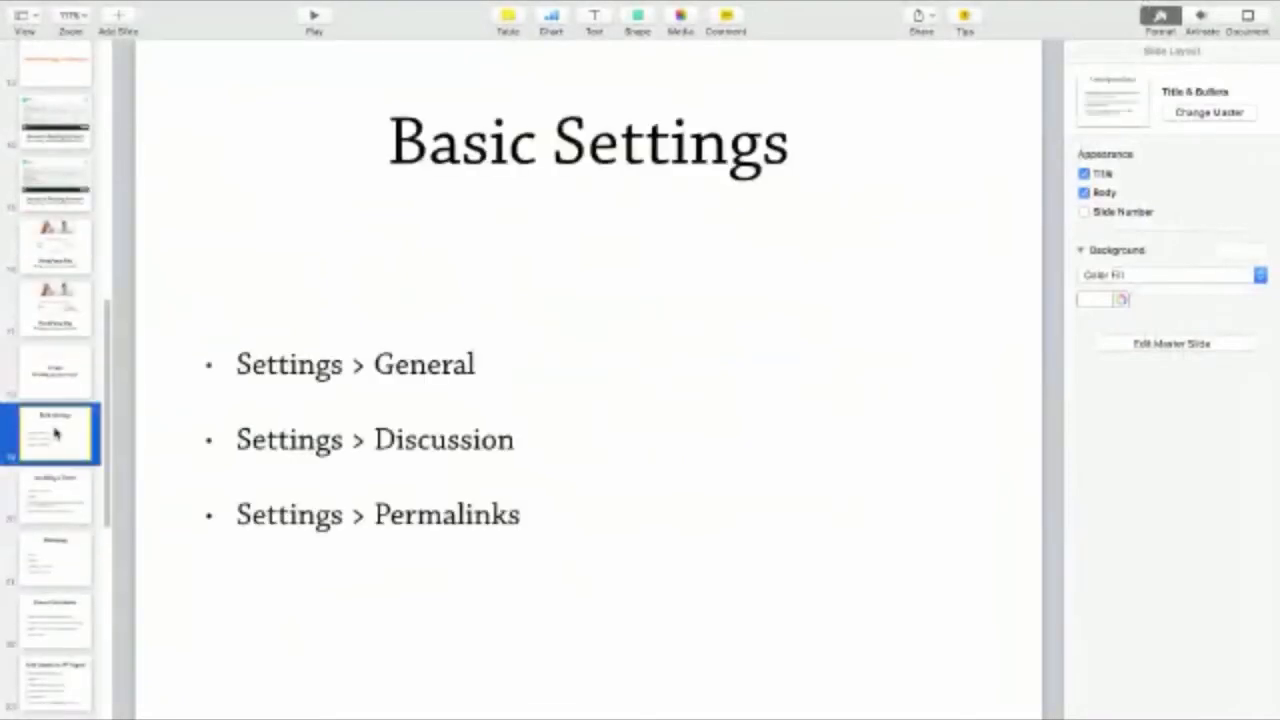
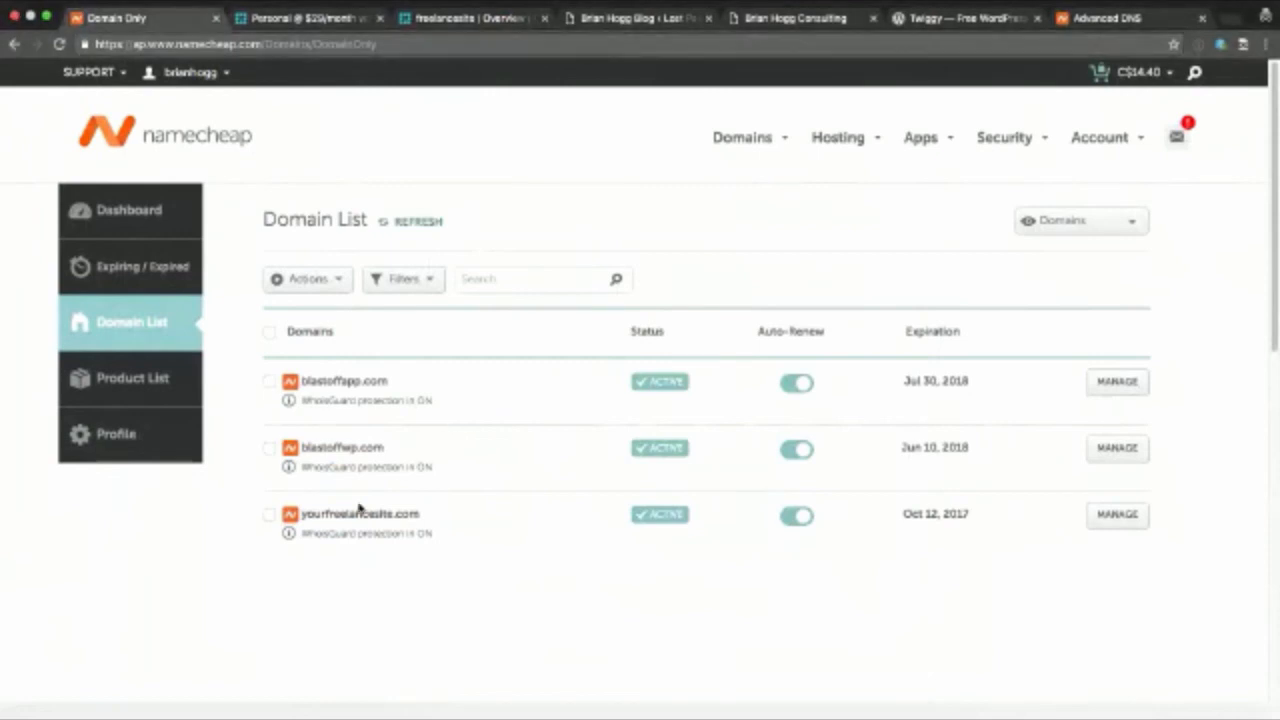
Open the Advanced DNS host records of yourfreelancesite.com in Namecheap
click(1117, 515)
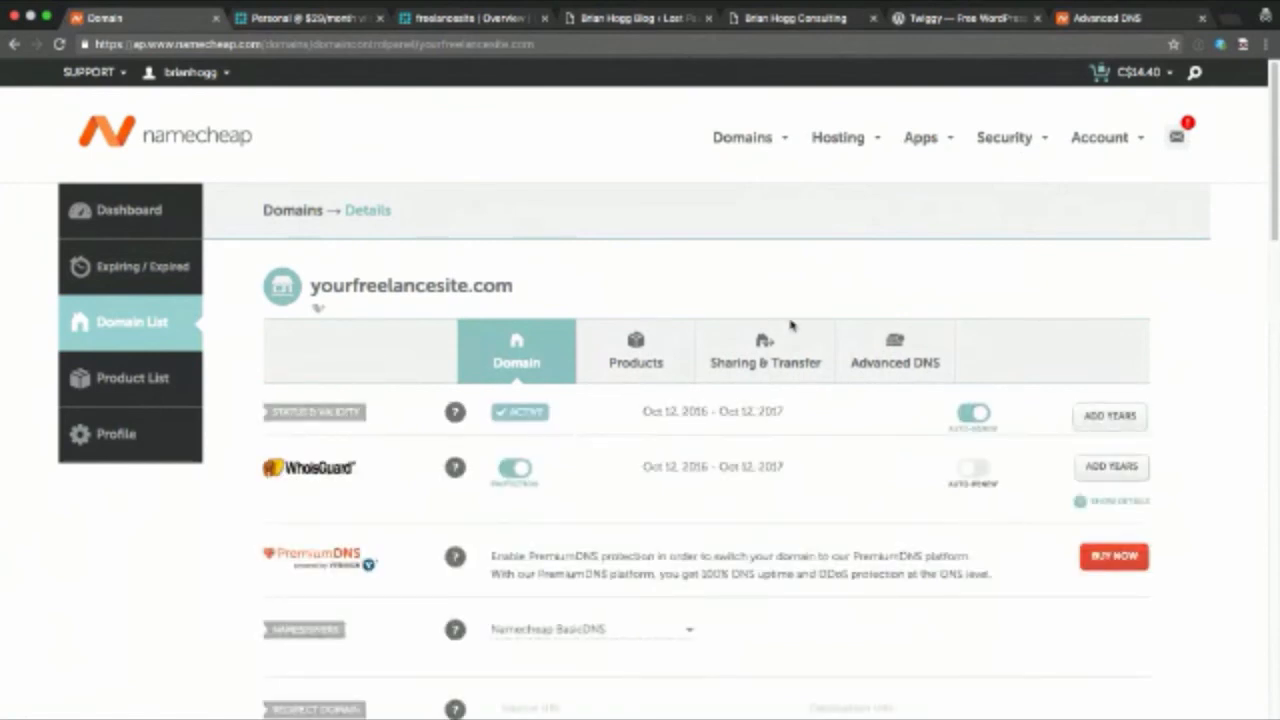
click(896, 346)
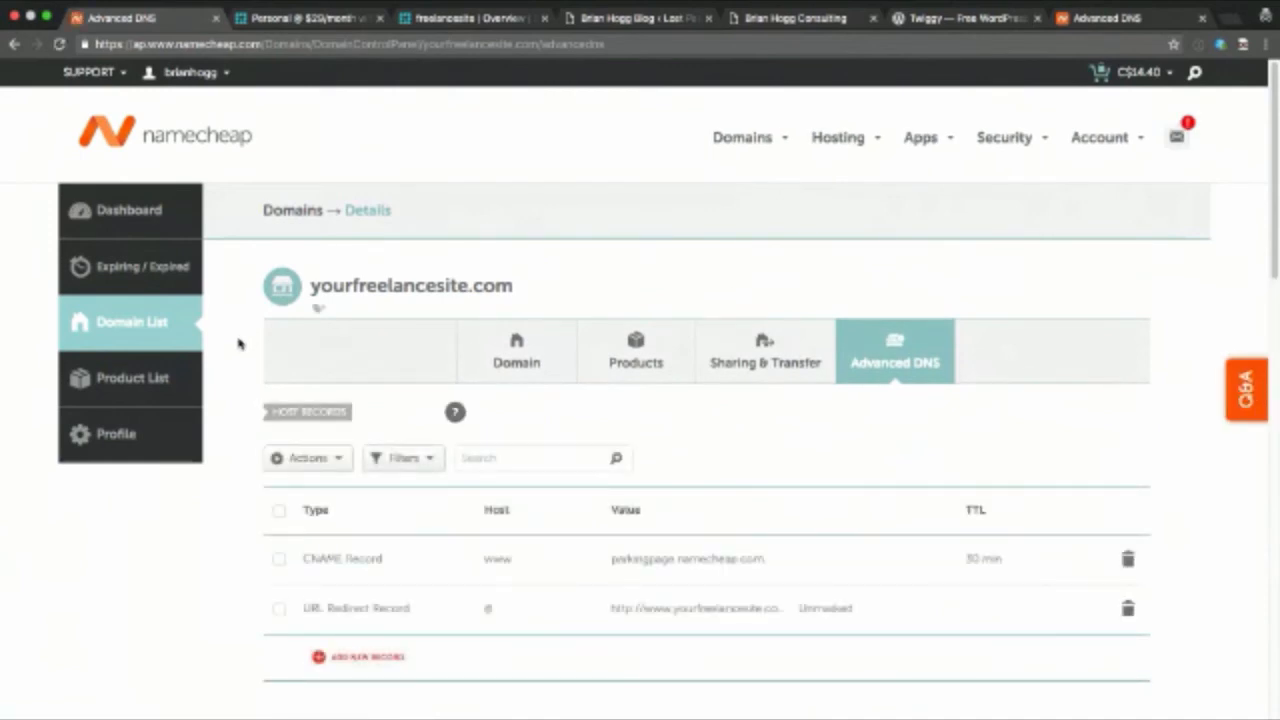
scroll(238, 343, down, 1)
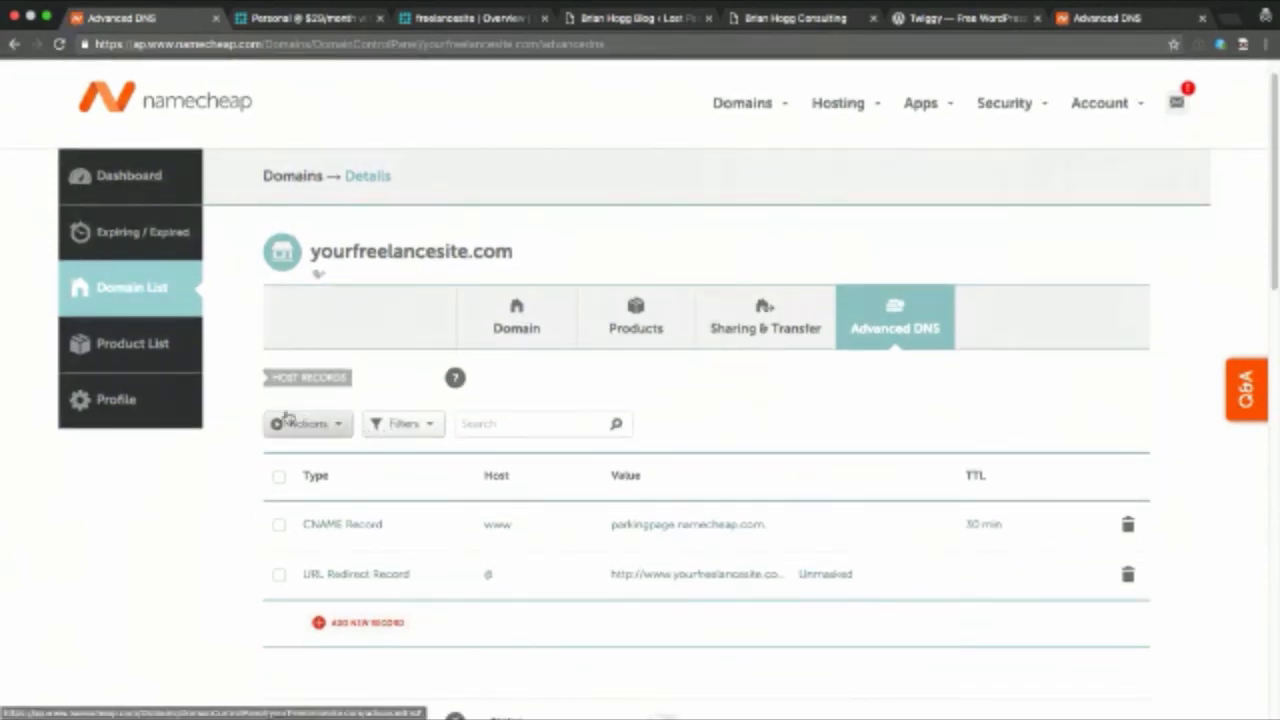
scroll(251, 409, down, 1)
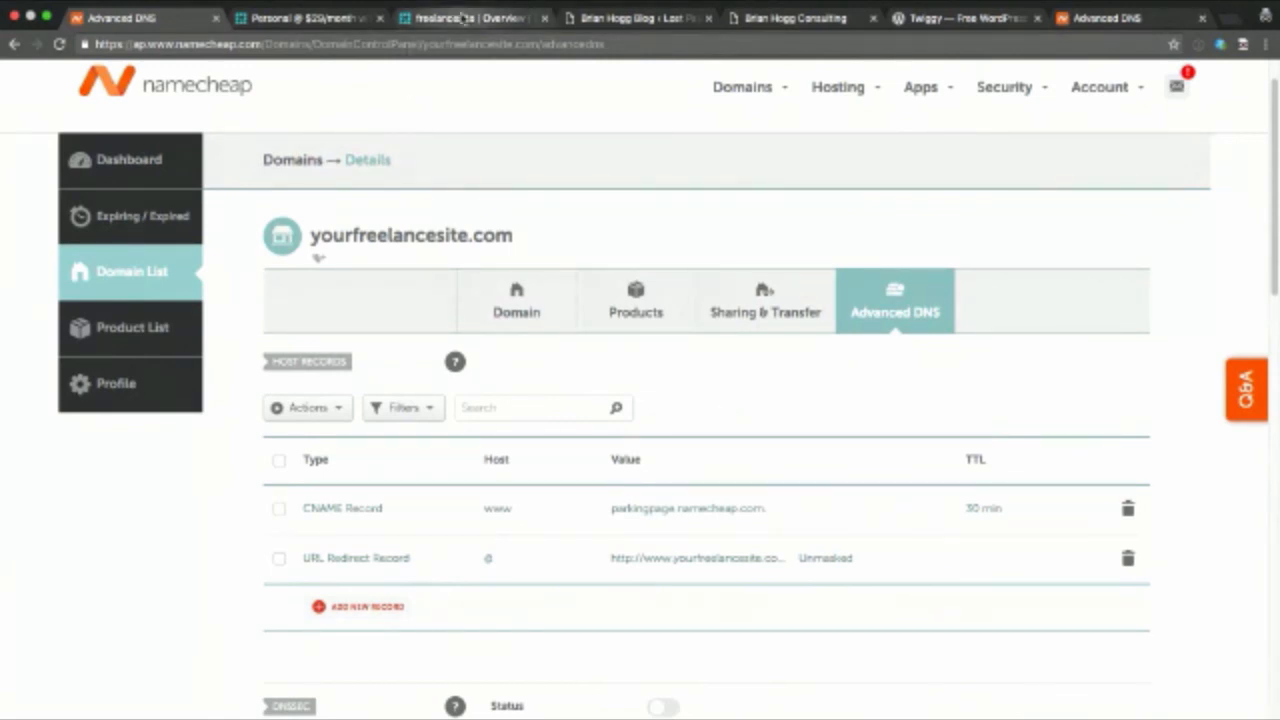
Change the www host's CNAME record type to A Record
click(343, 511)
click(346, 509)
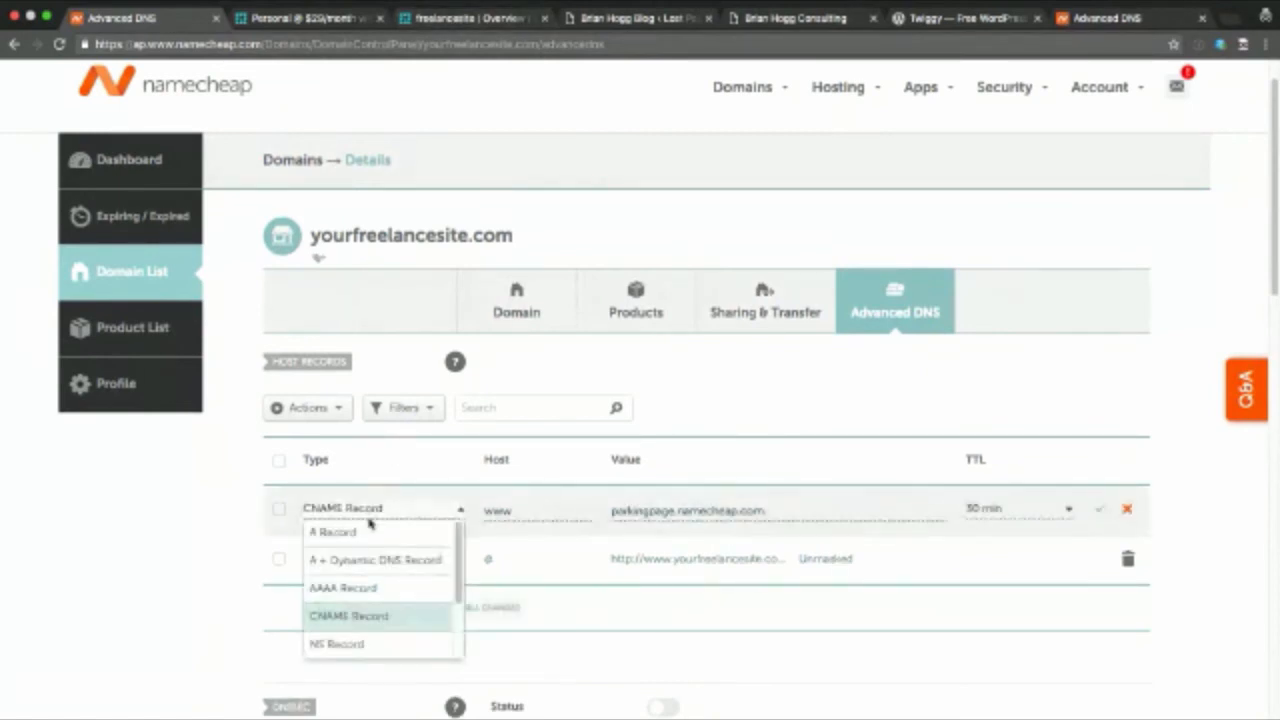
click(335, 540)
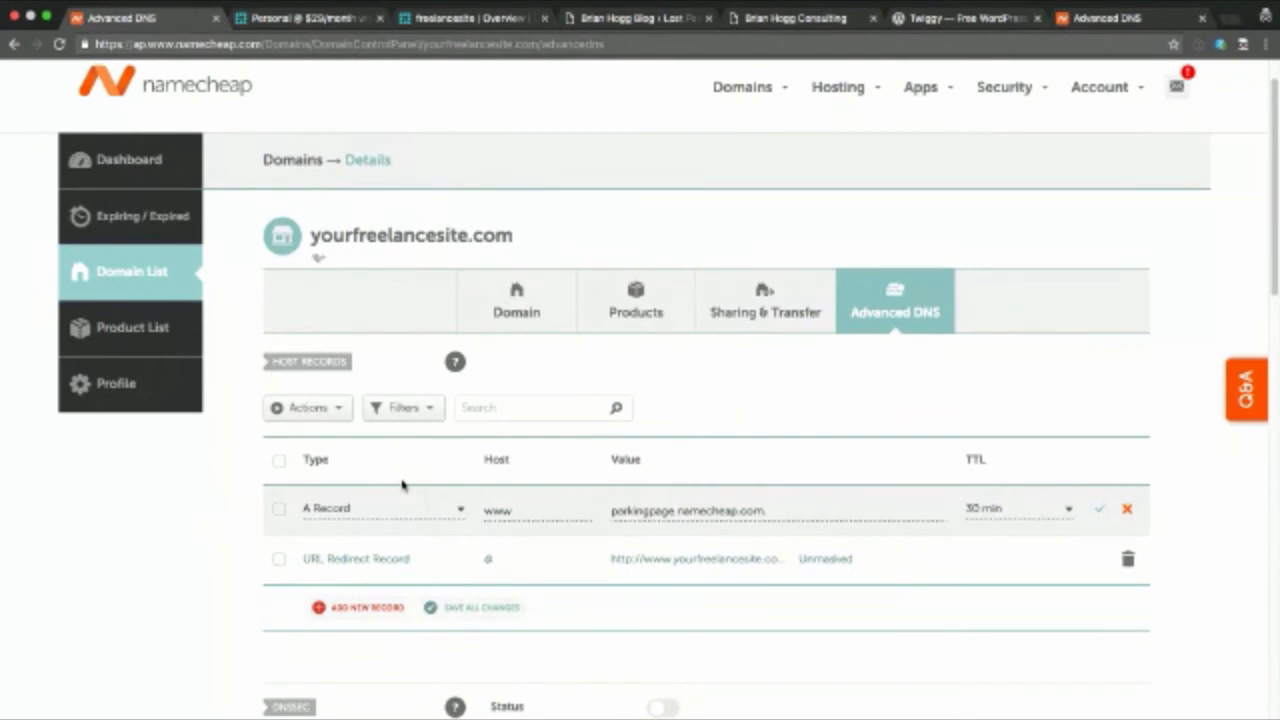
Change the @ host's URL Redirect Record to an A Record
click(355, 563)
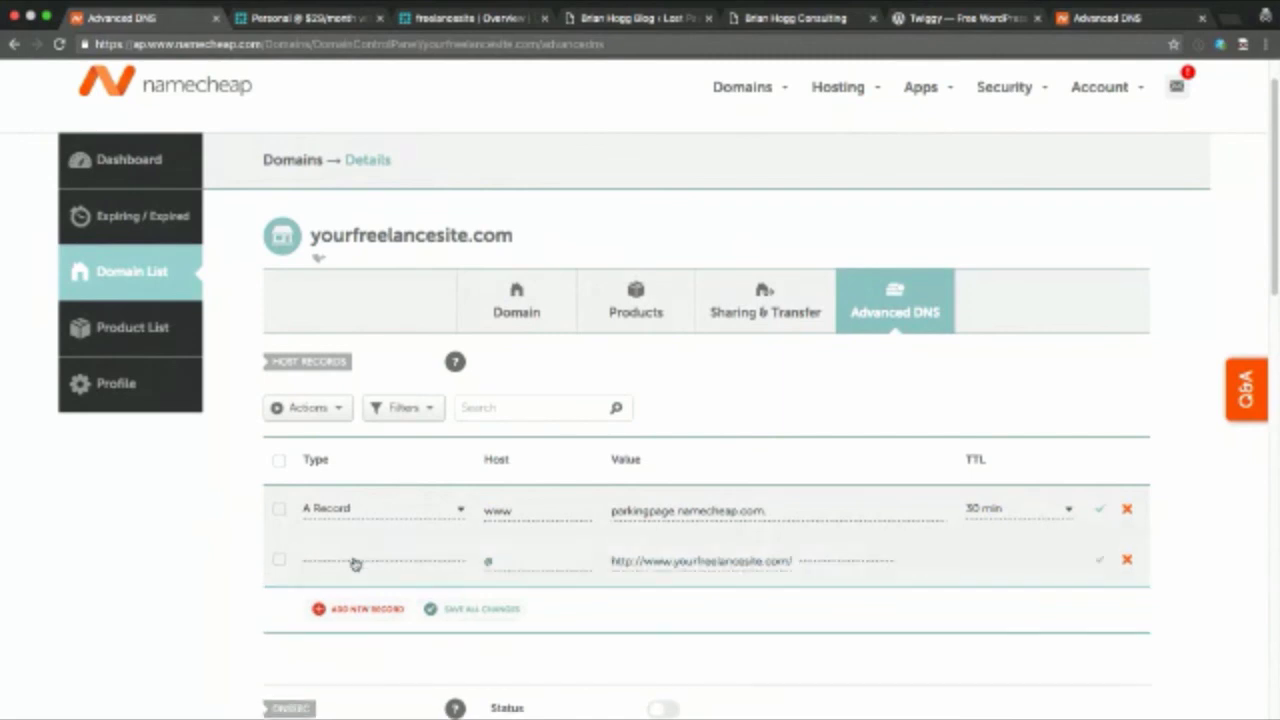
click(343, 563)
scroll(330, 598, up, 1)
scroll(330, 598, up, 4)
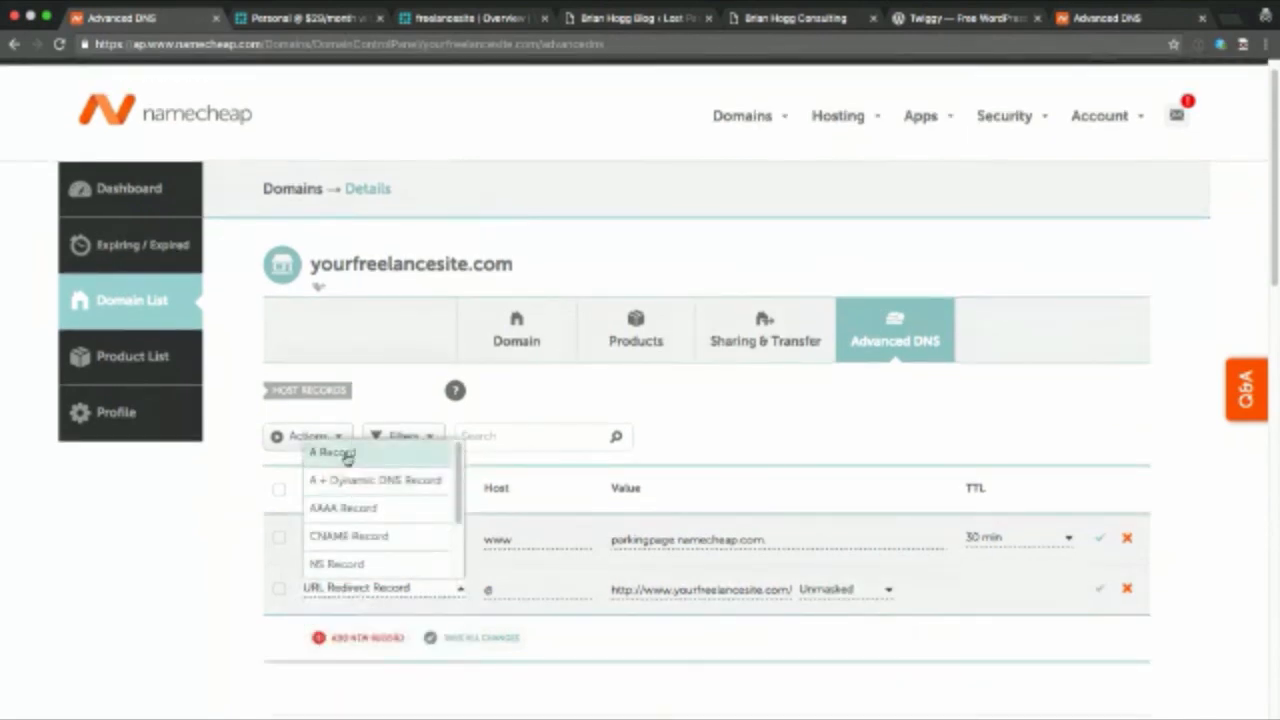
click(343, 452)
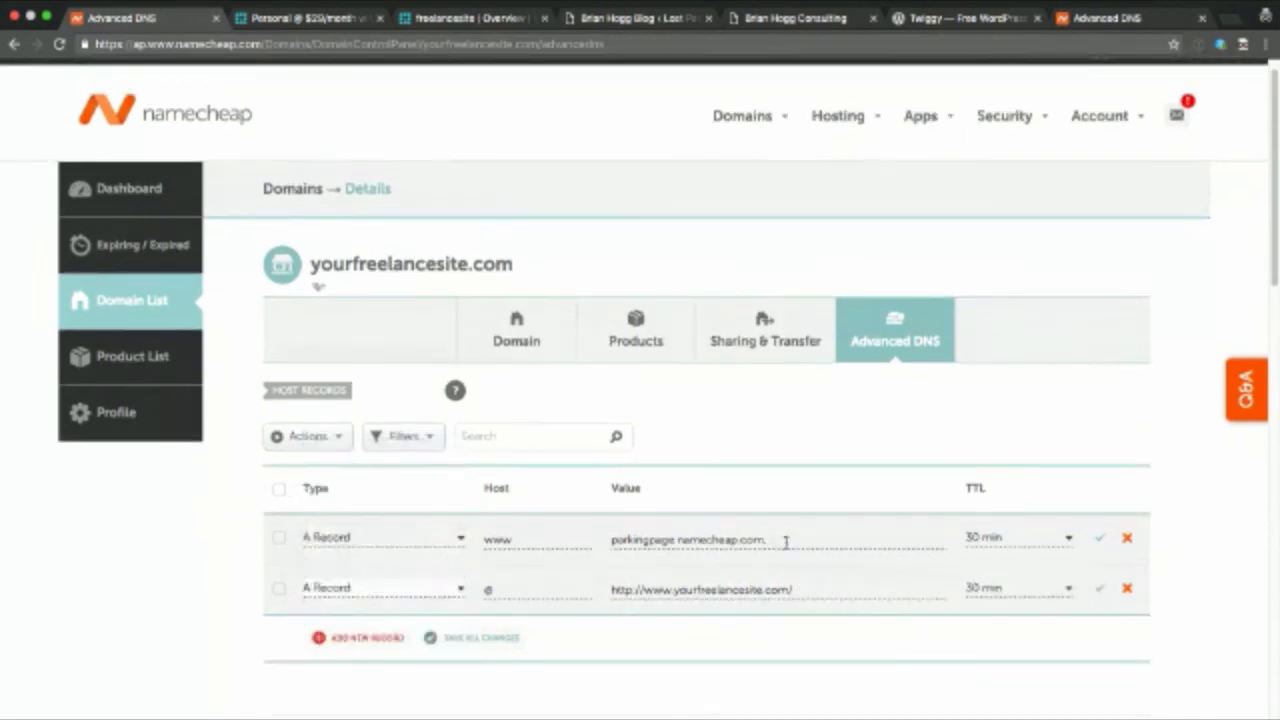
Clear the existing values of the www and @ host records
drag(762, 540, 607, 541)
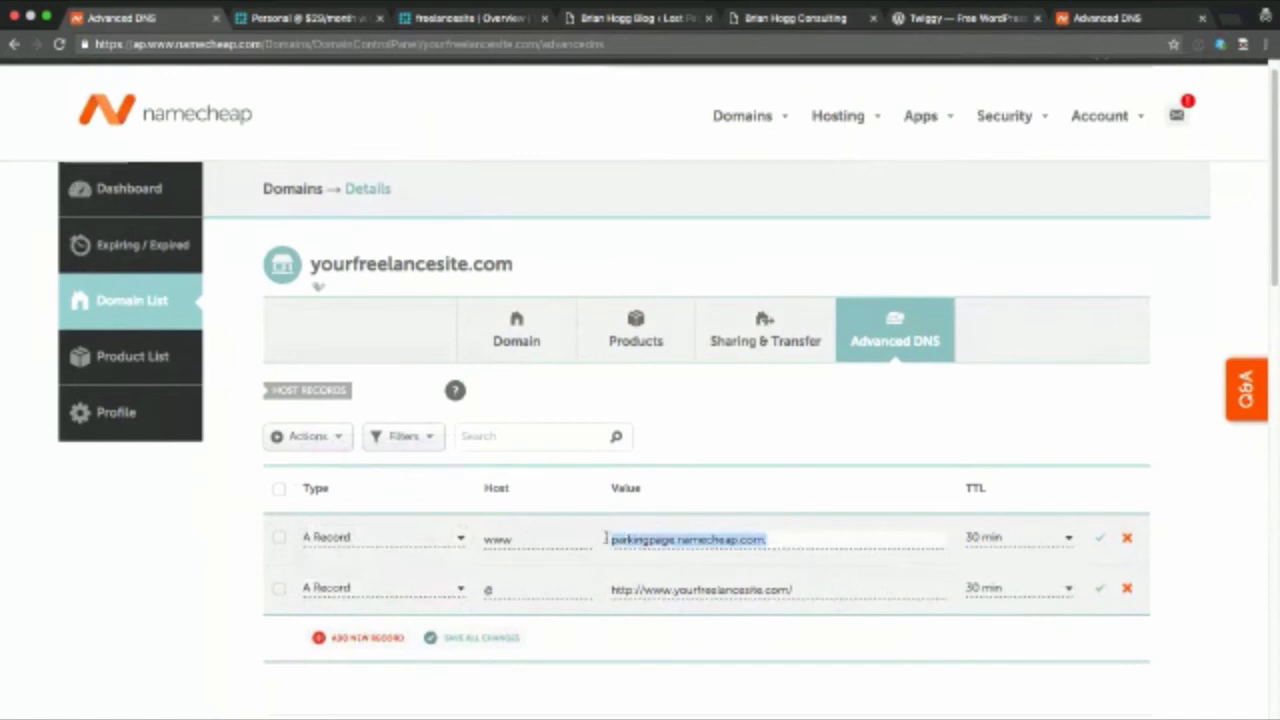
key(BackSpace)
drag(823, 590, 607, 589)
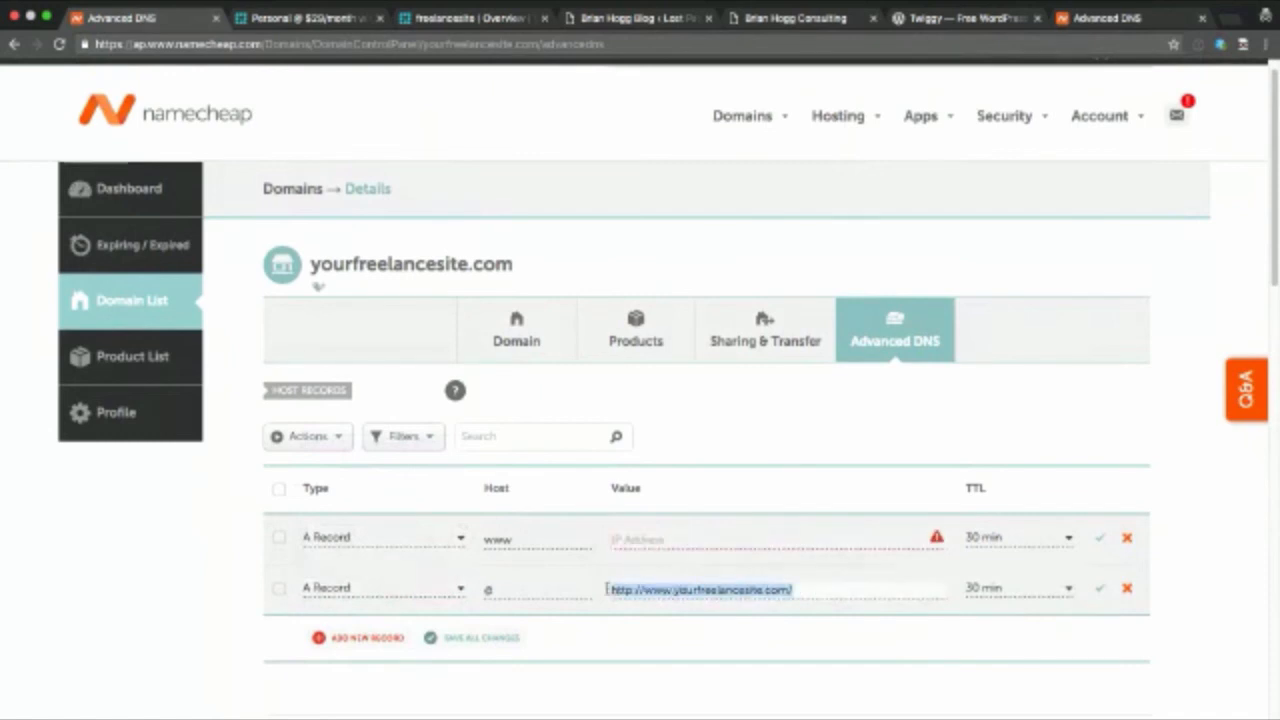
key(BackSpace)
click(634, 538)
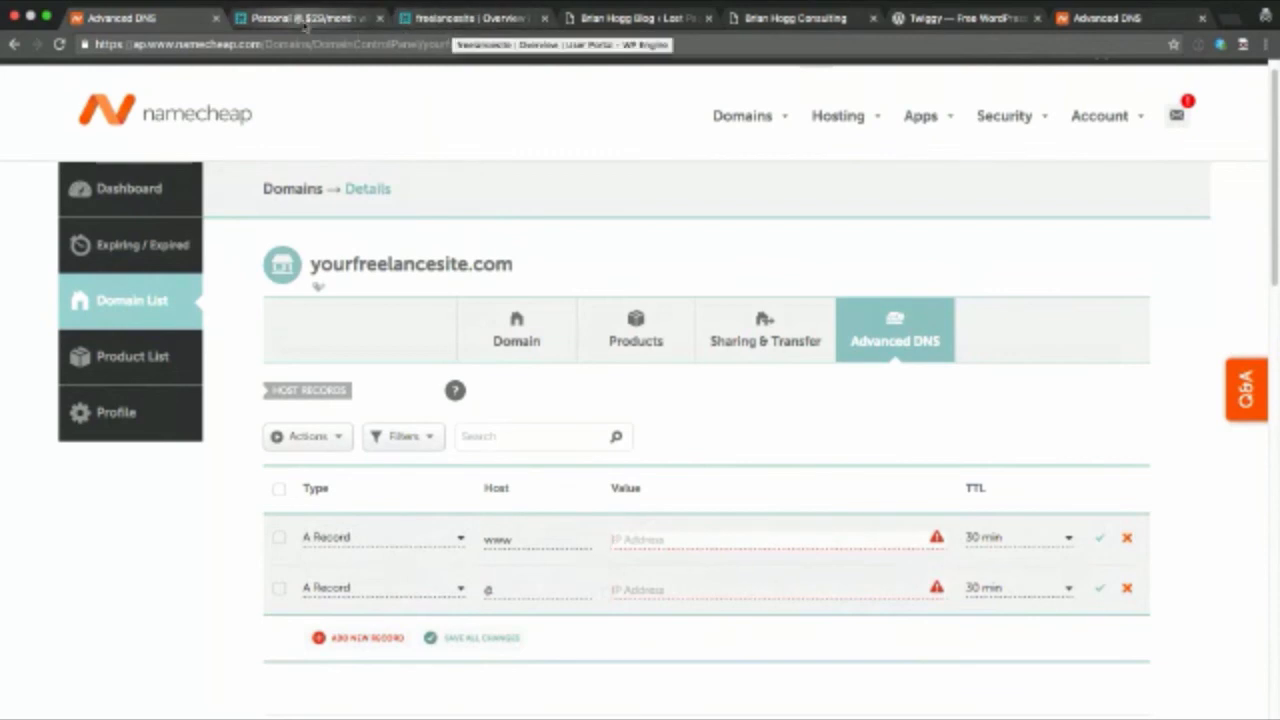
Open the freelancesite install's overview in WP Engine and copy its IP address
click(434, 20)
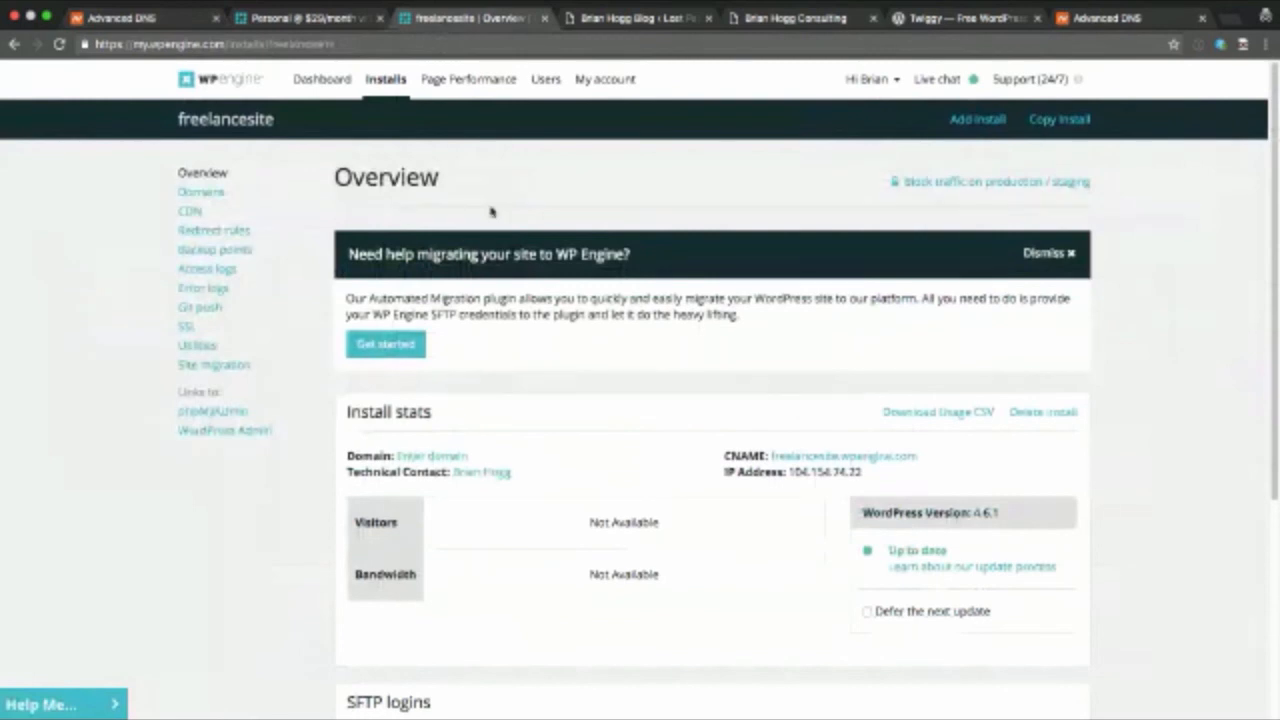
click(326, 79)
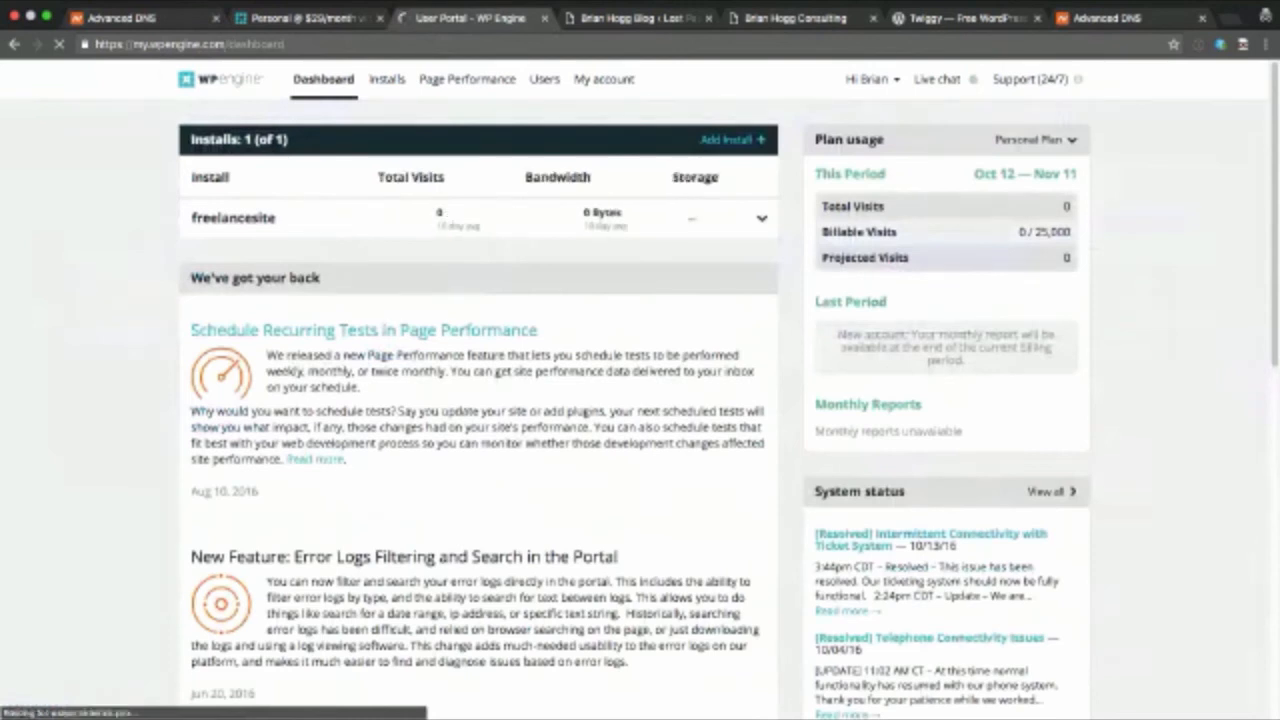
click(232, 220)
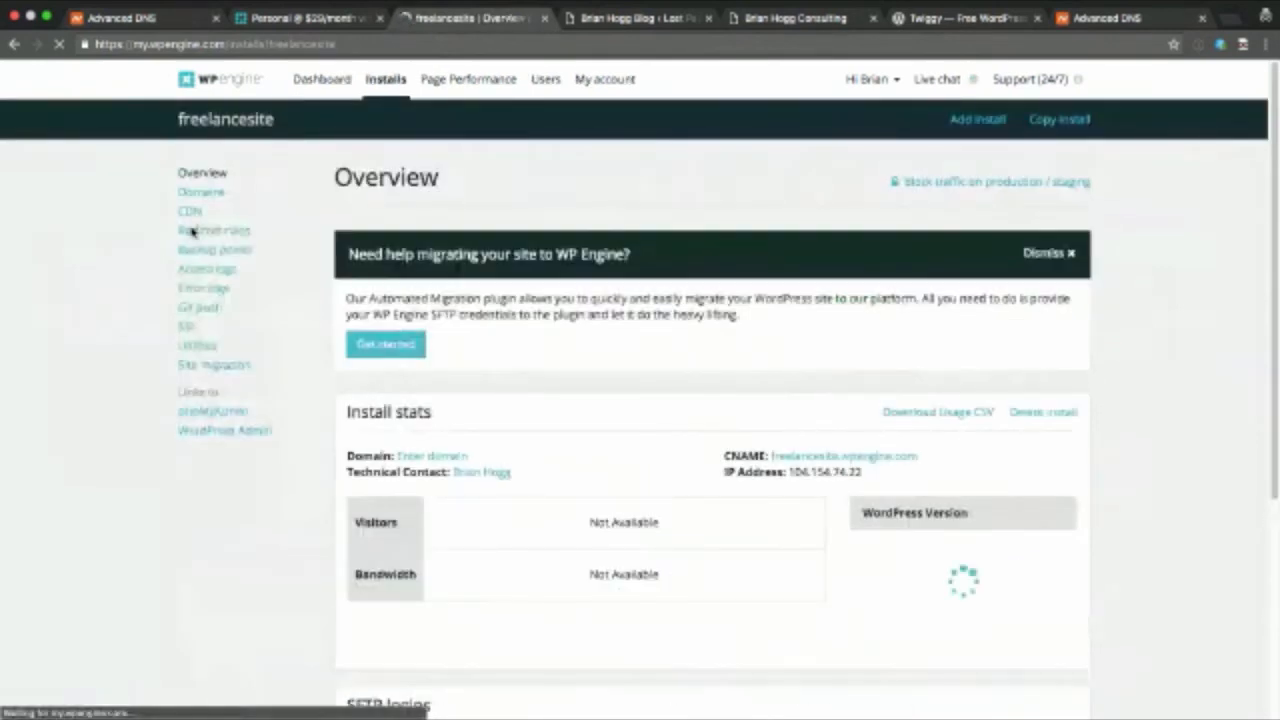
scroll(600, 386, down, 1)
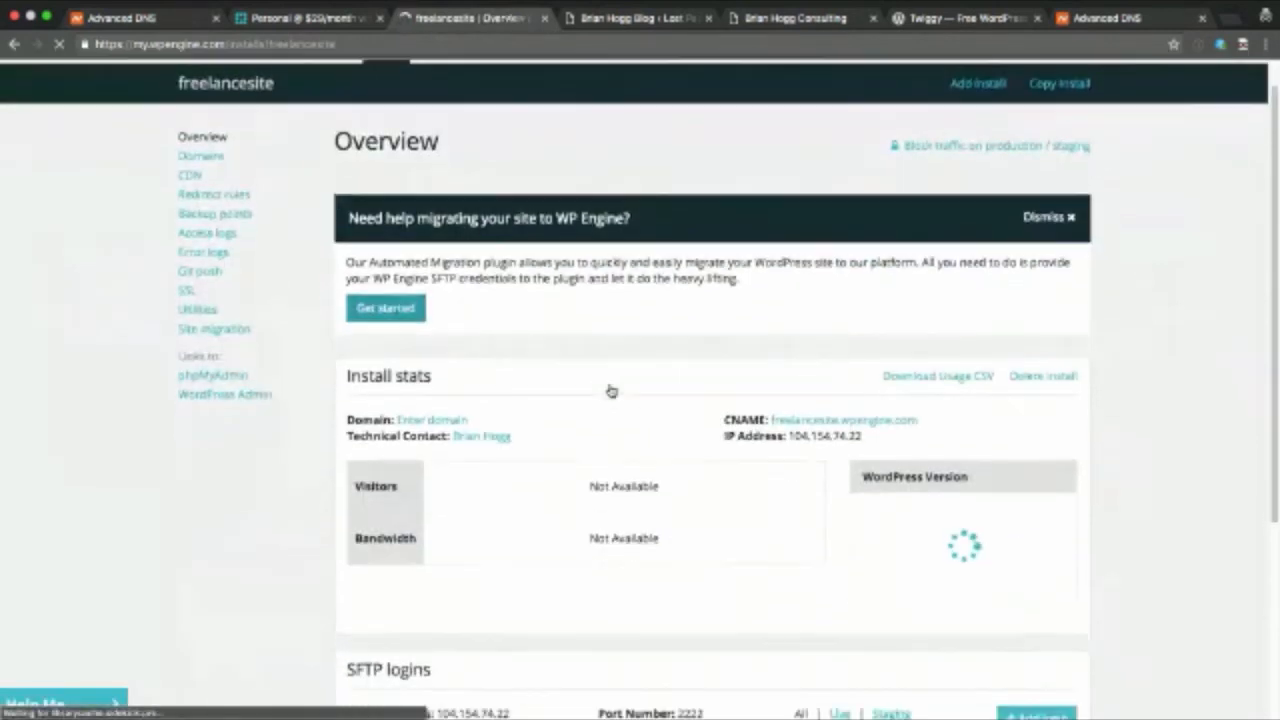
drag(864, 431, 790, 428)
key(super+c)
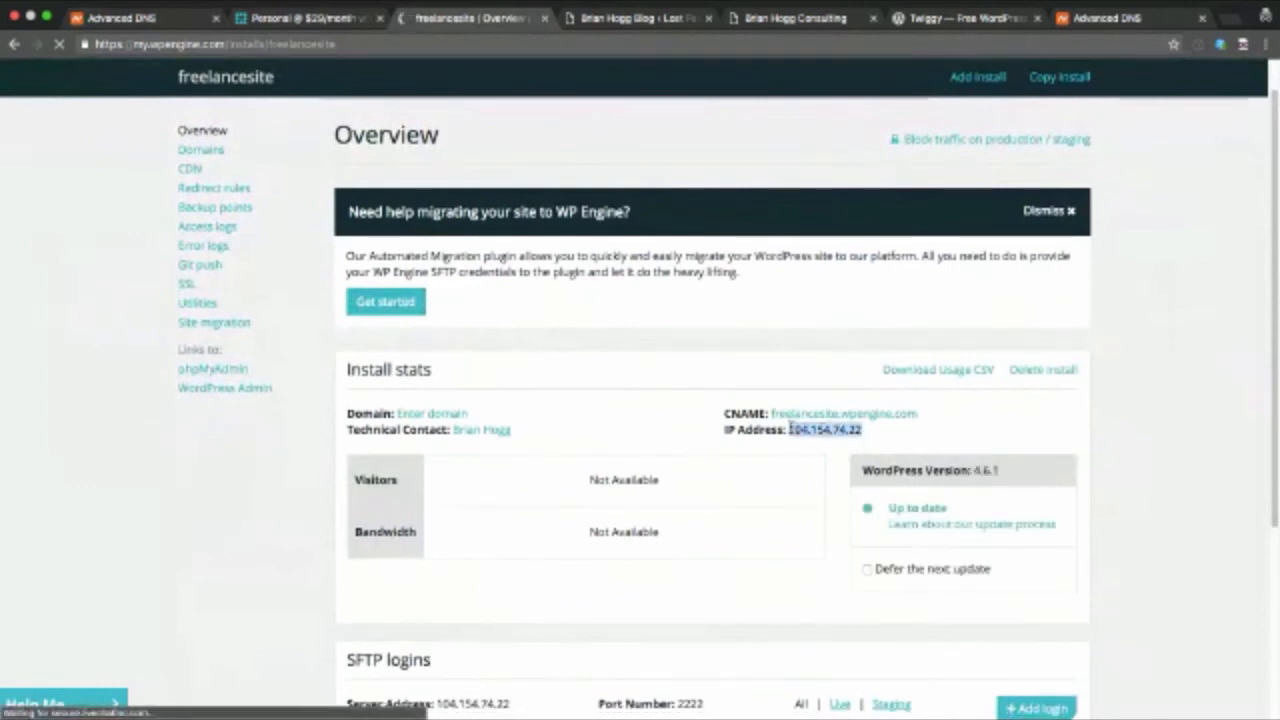
Set the www and @ A records in Namecheap to 104.154.74.22 and save all changes
click(120, 36)
click(643, 540)
key(super+v)
click(630, 588)
key(super+v)
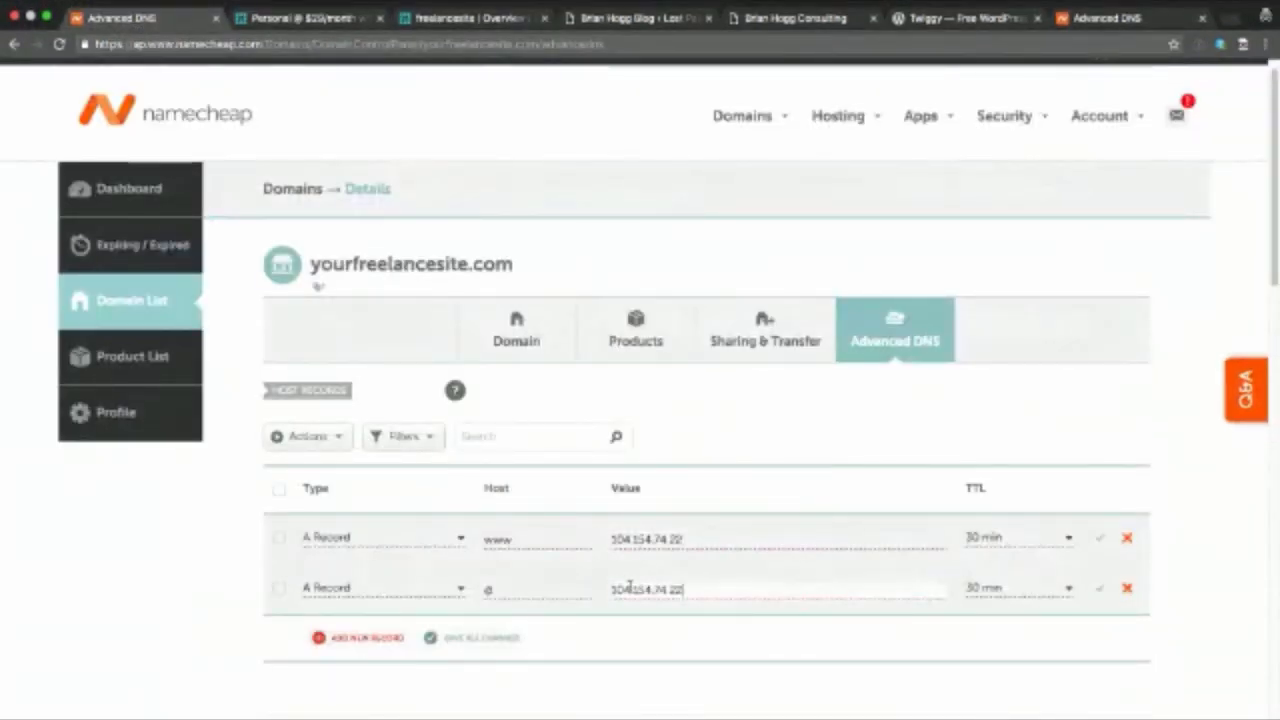
click(471, 642)
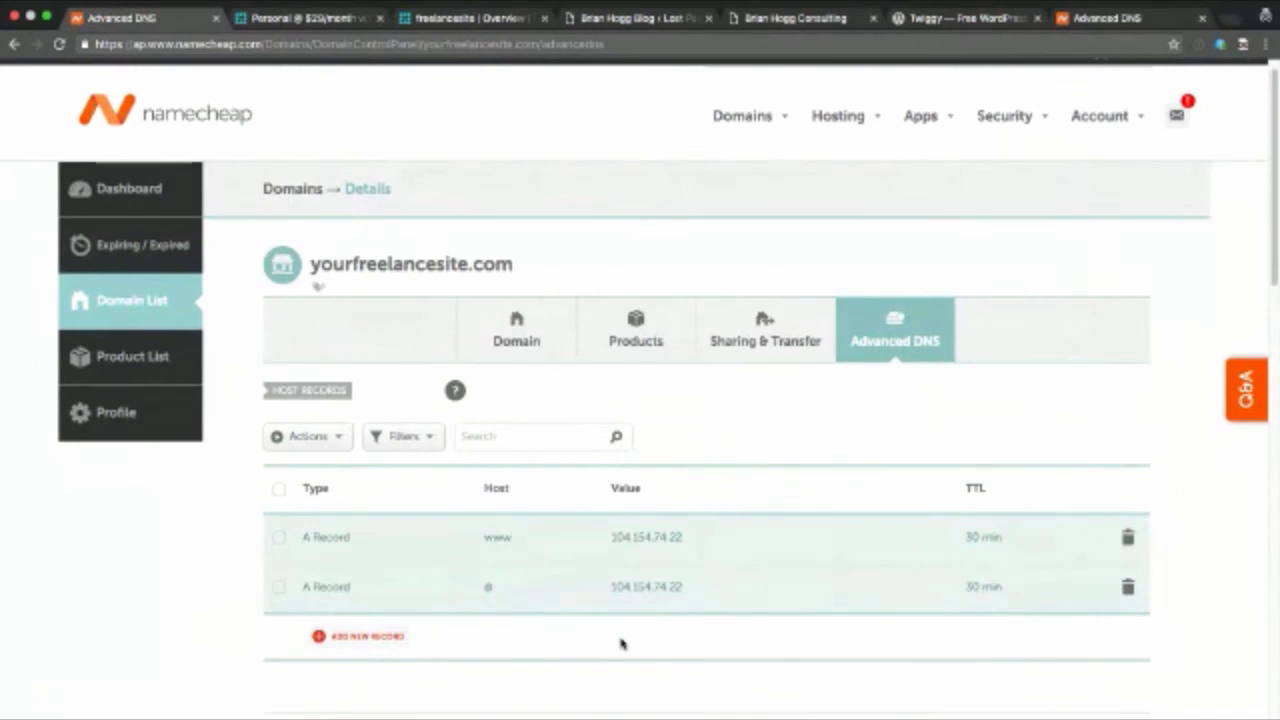
scroll(620, 644, down, 1)
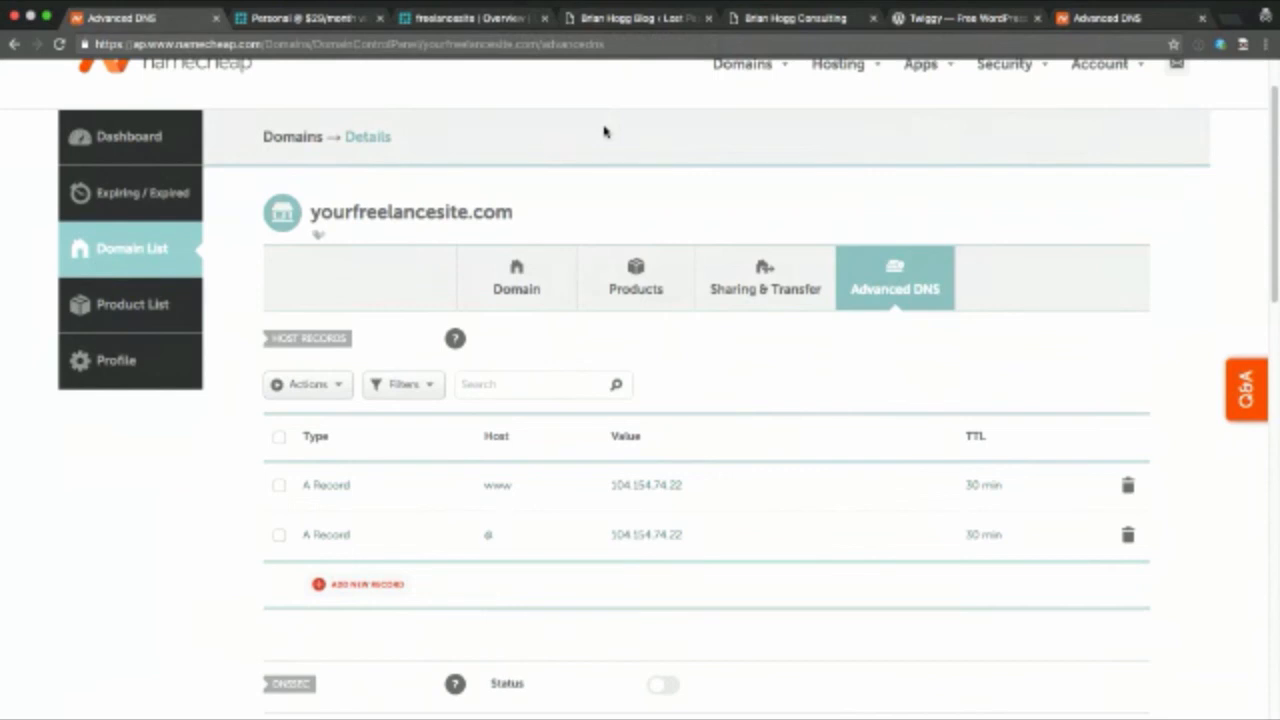
click(456, 20)
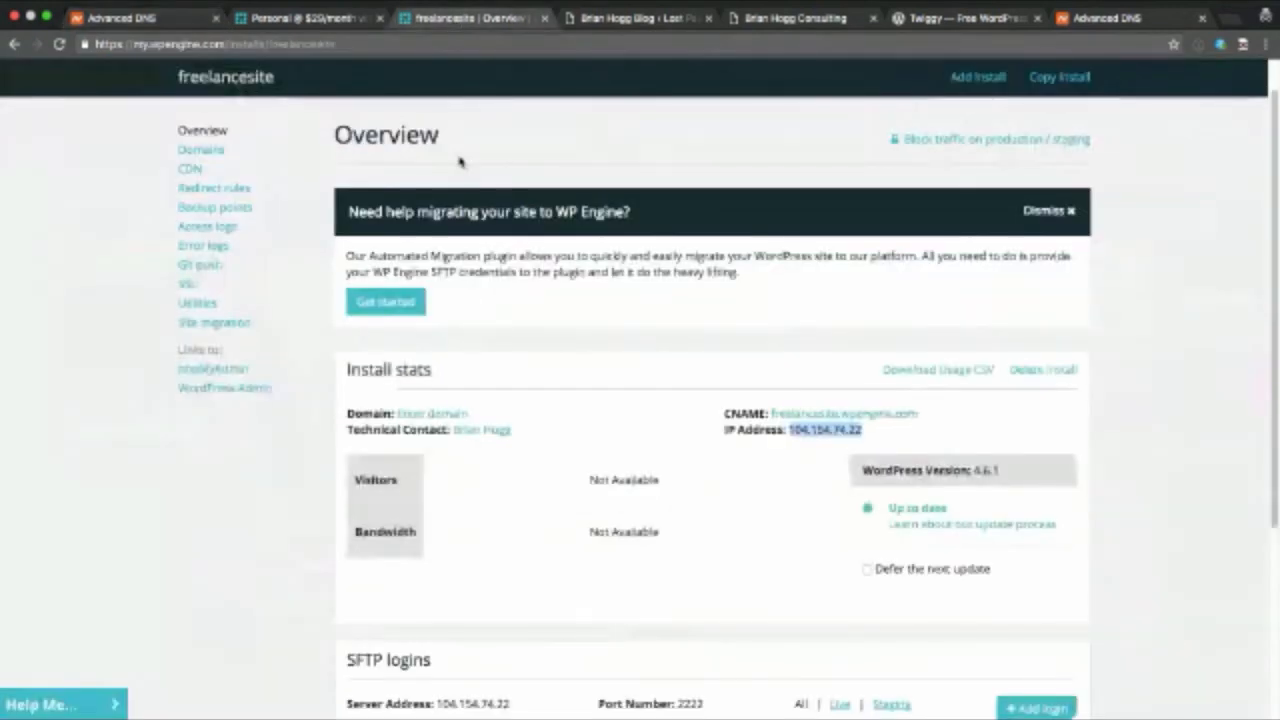
click(203, 150)
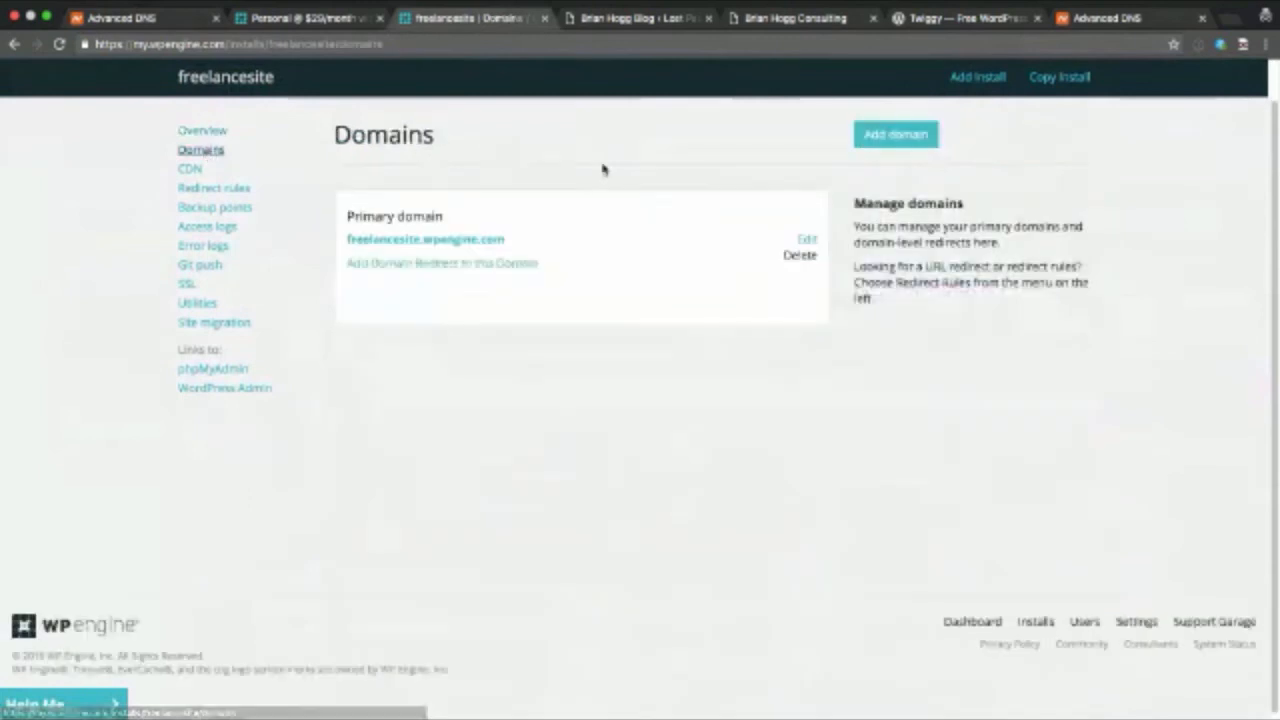
click(896, 136)
click(552, 267)
text(yourfreelance)
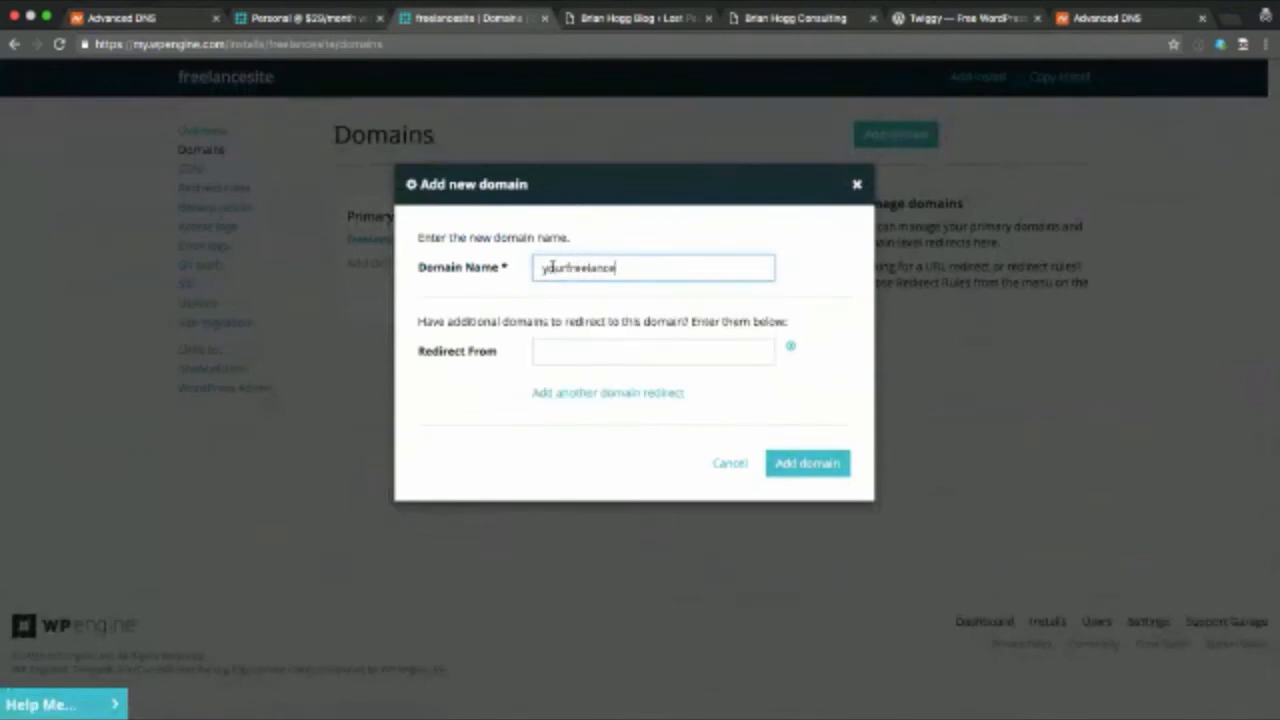
text(site.com)
key(Tab)
text(www.yourfreelancesite.com)
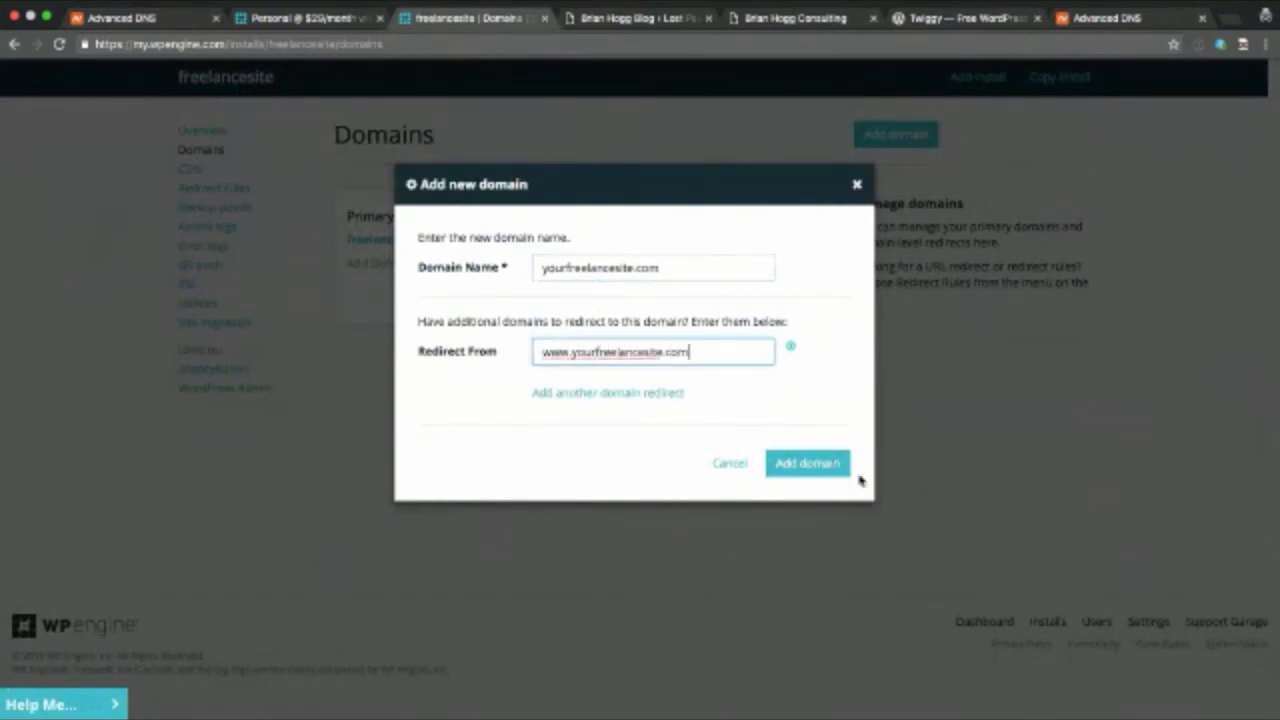
click(795, 465)
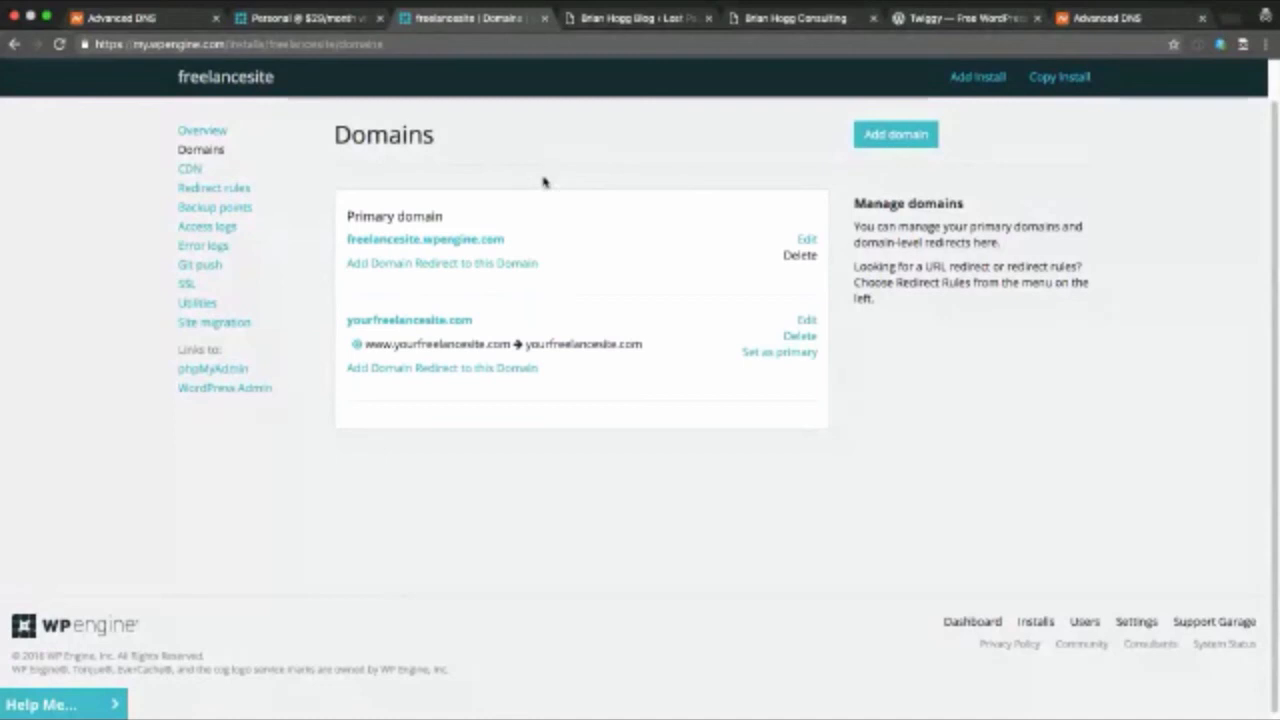
Recheck the host records in Namecheap, and open the General Settings in the site's WordPress admin
click(182, 25)
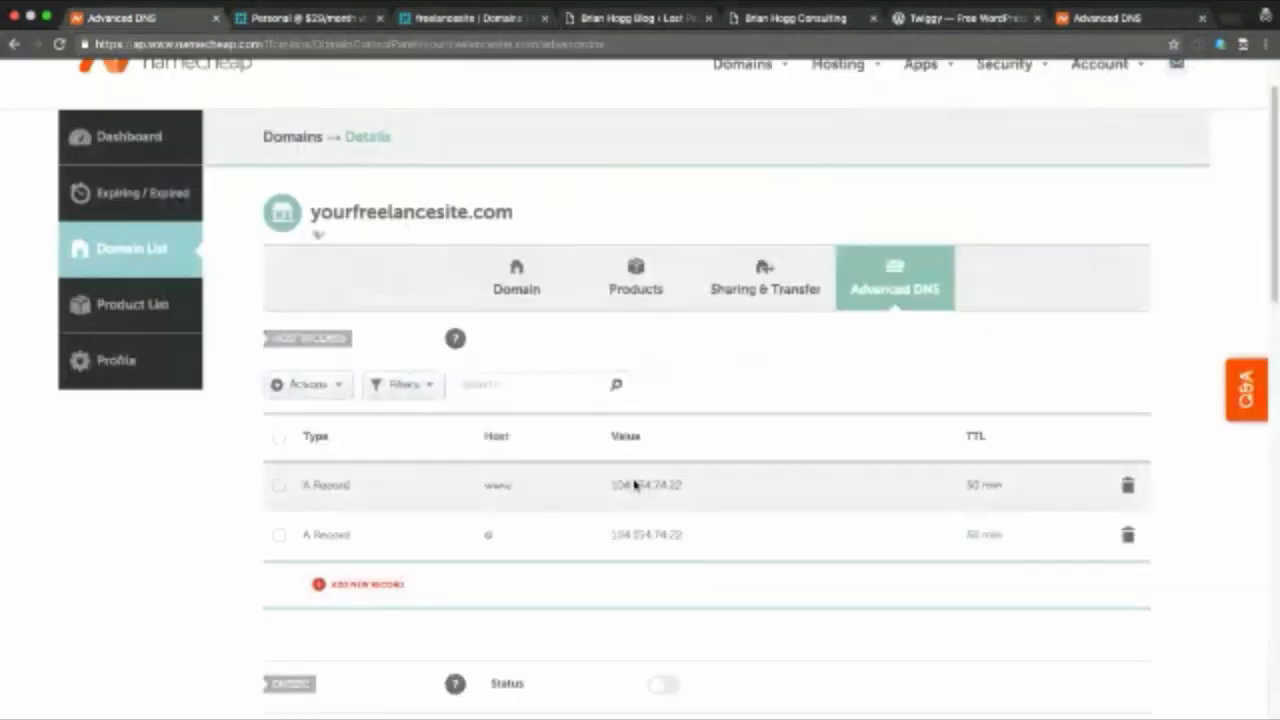
click(465, 22)
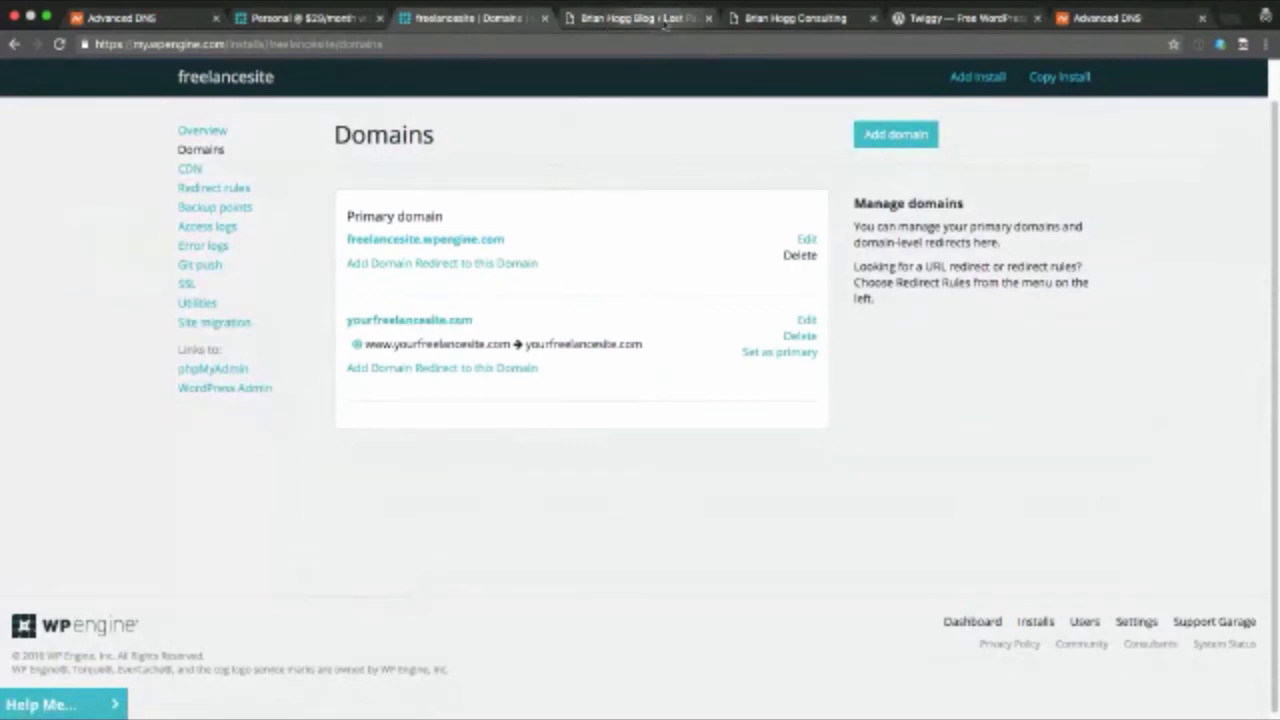
click(774, 24)
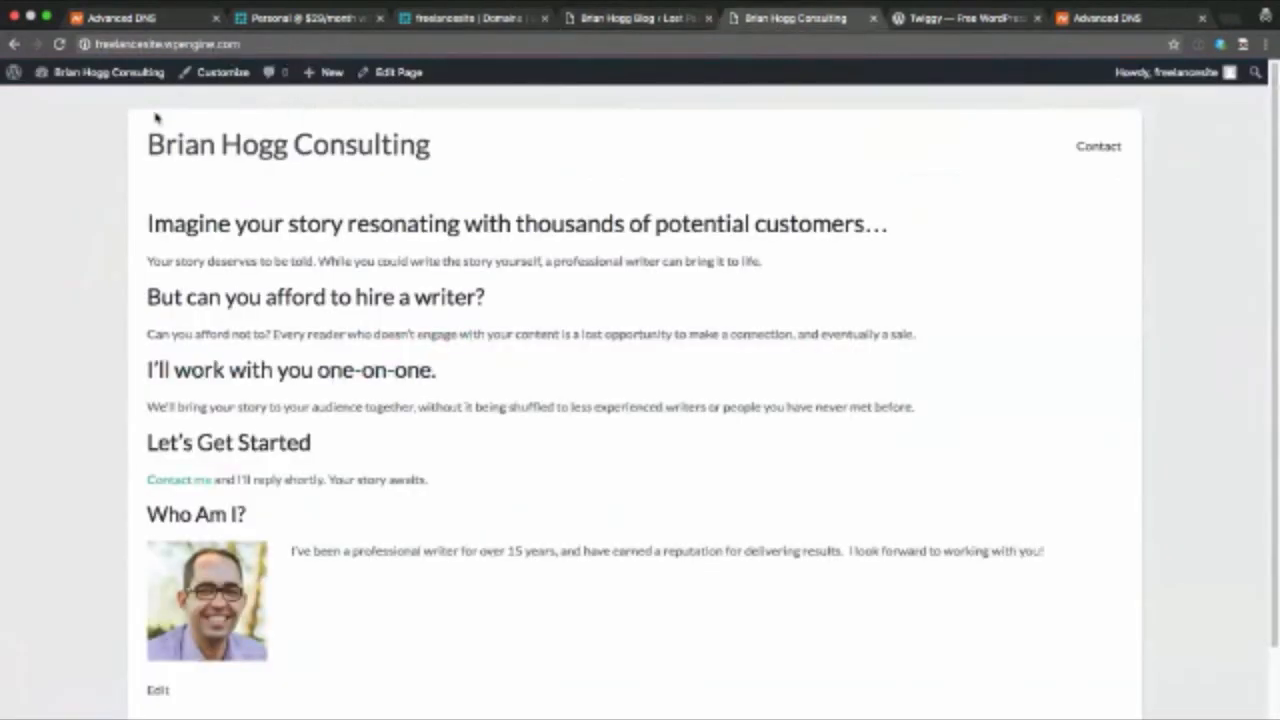
click(107, 75)
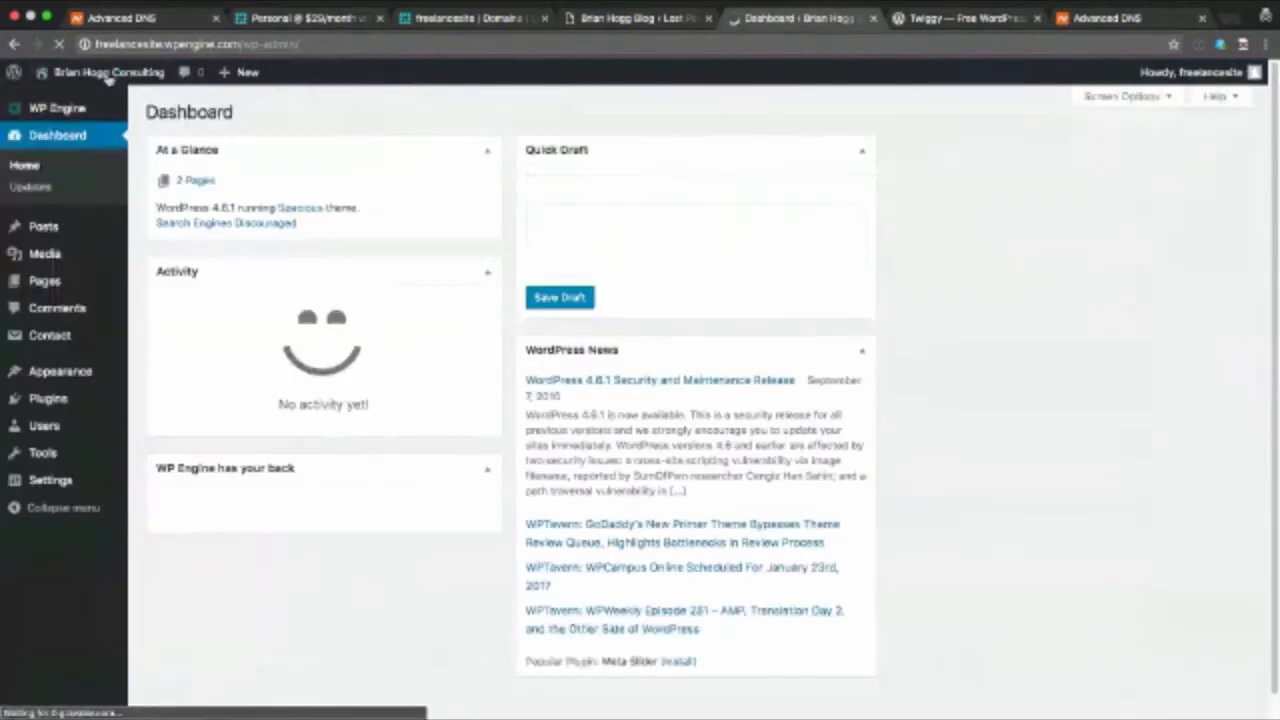
mouse_move(110, 482)
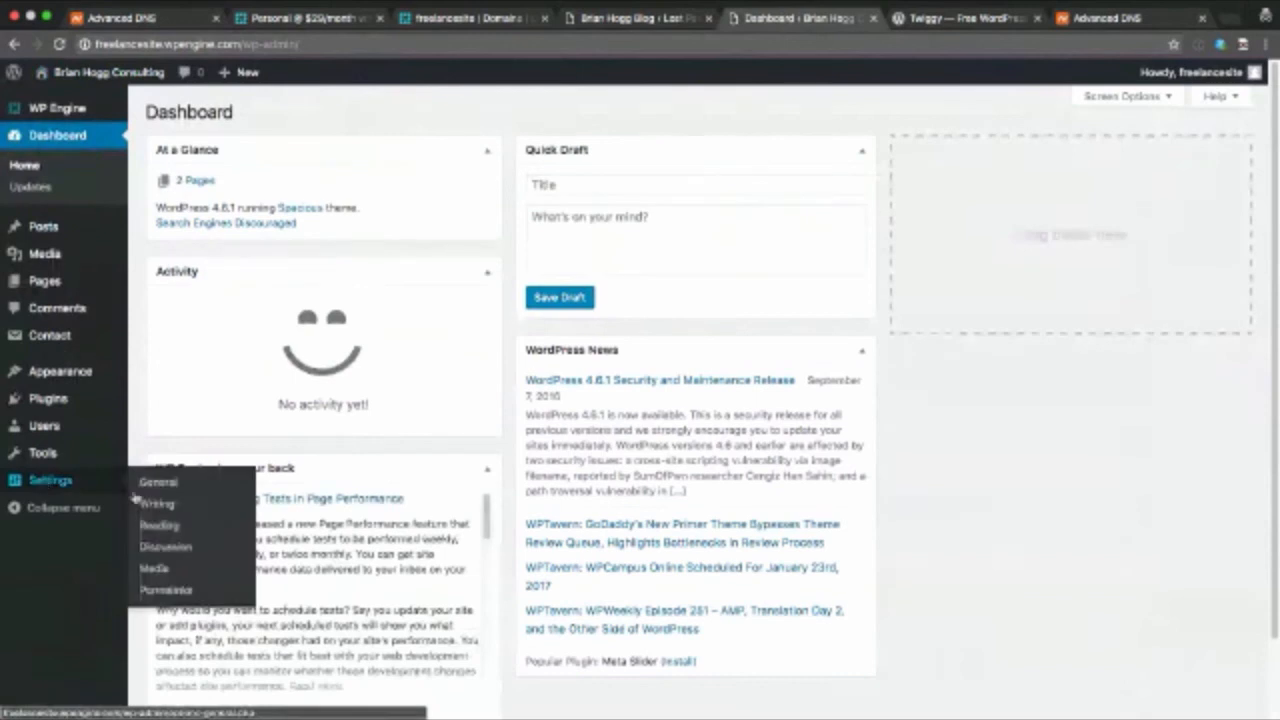
click(158, 483)
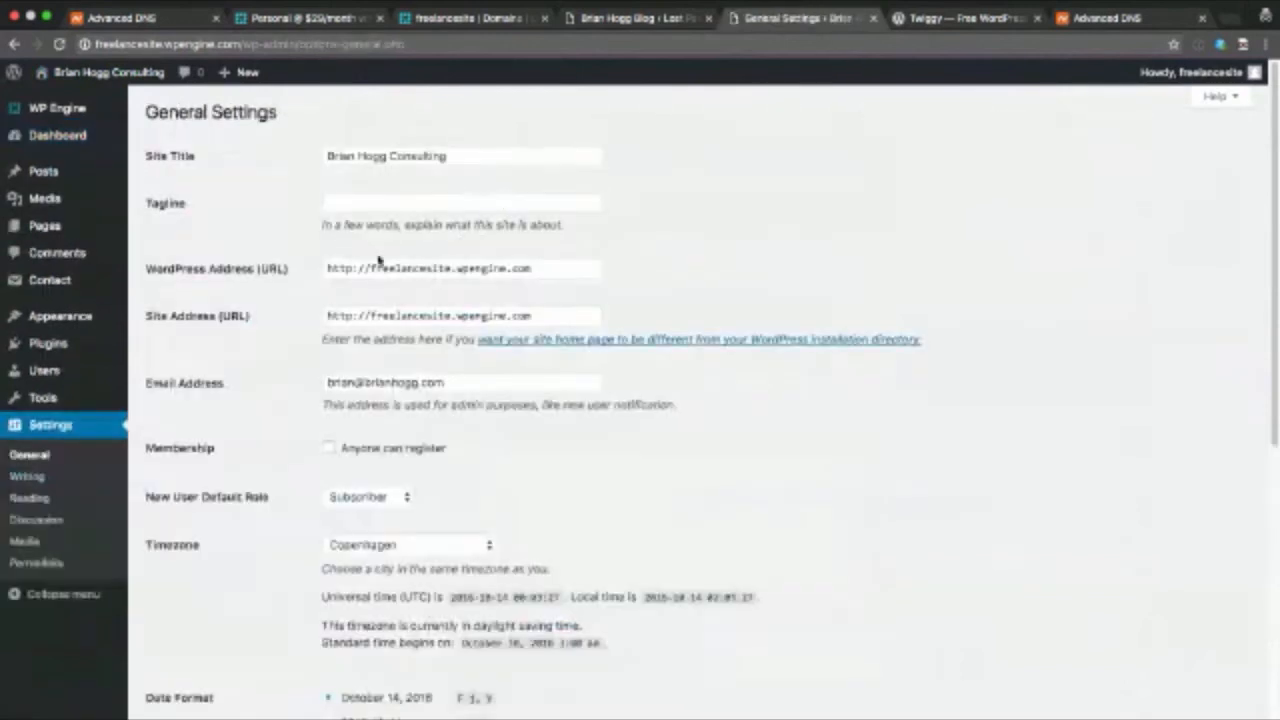
drag(370, 268, 550, 280)
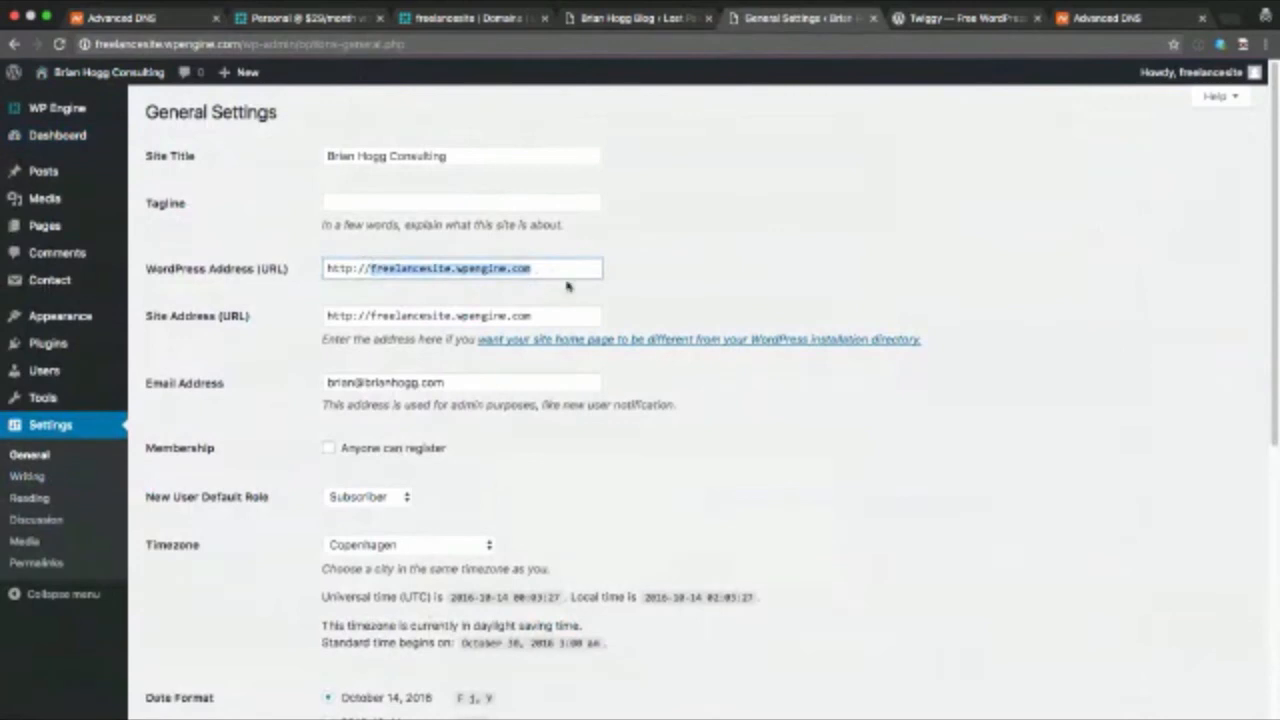
text(yourfreelancesite.com)
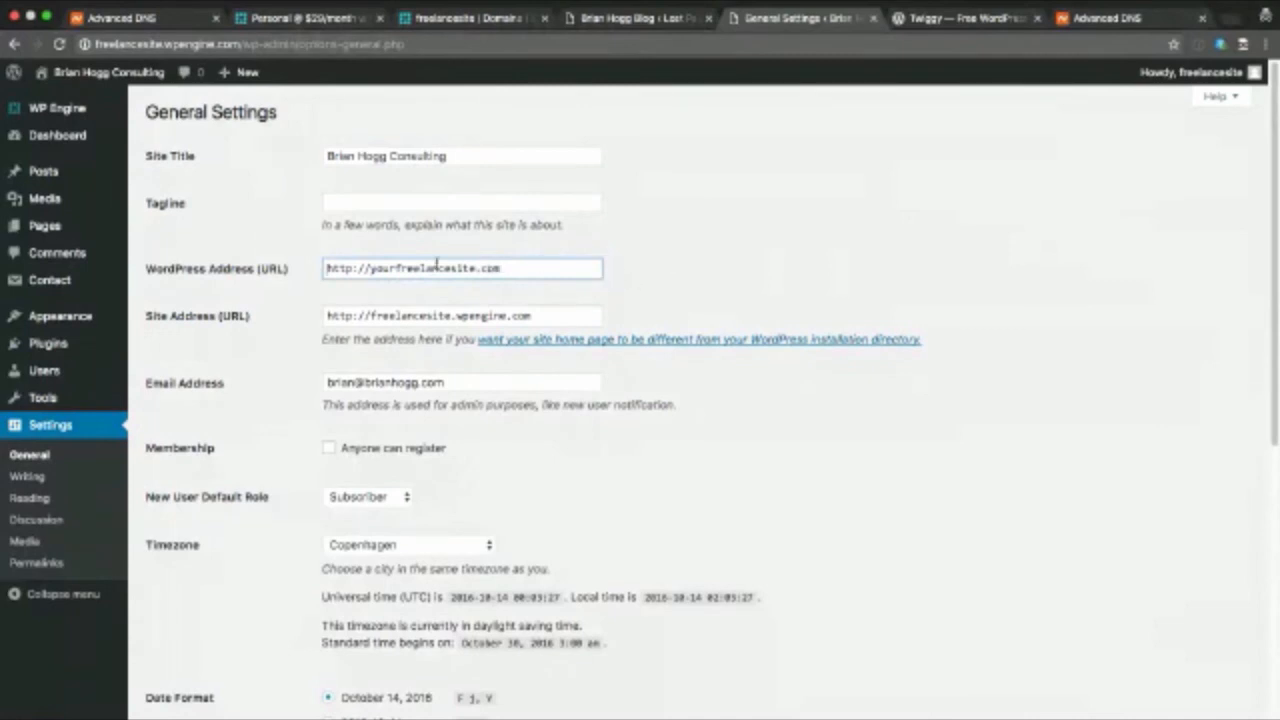
triple_click(517, 268)
key(ctrl+c)
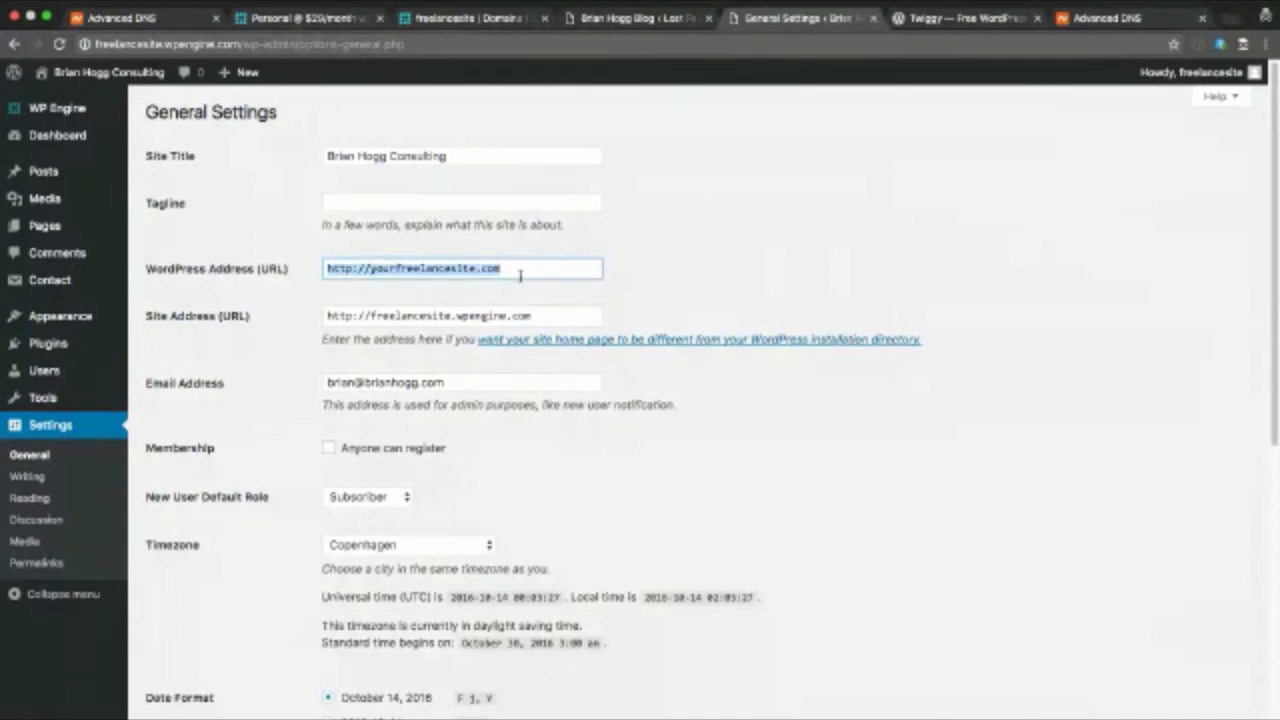
drag(541, 315, 310, 312)
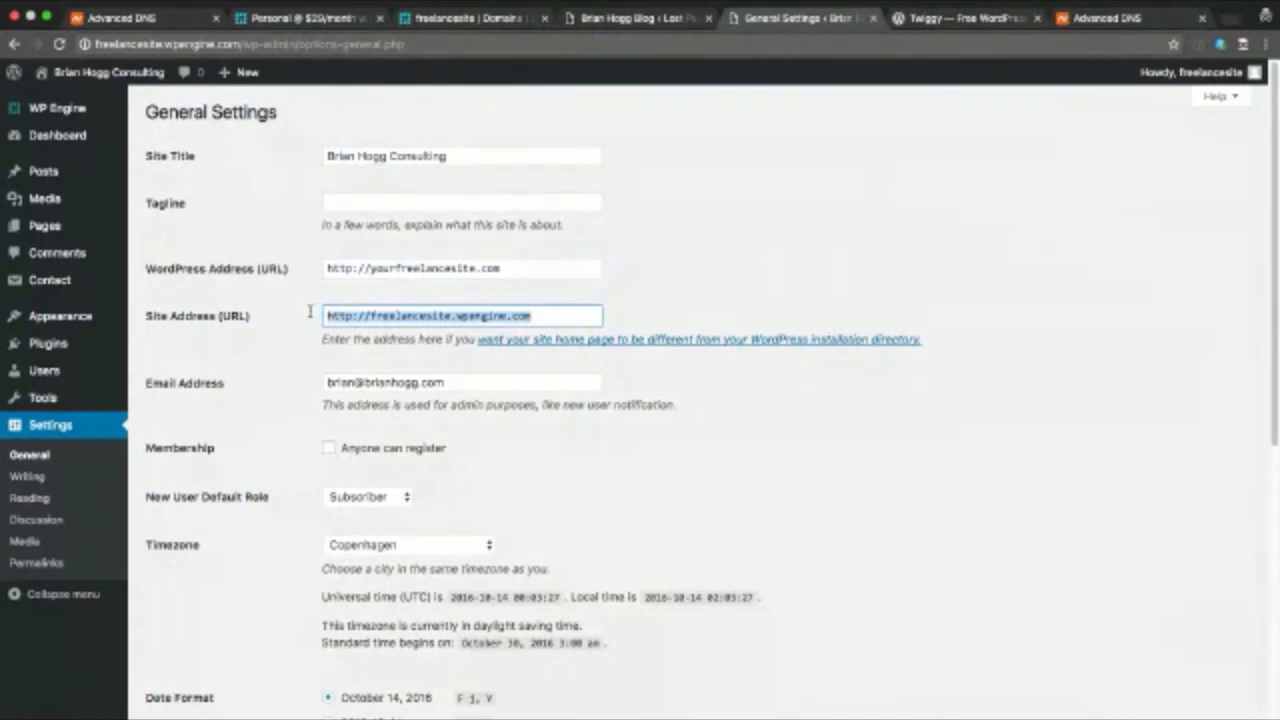
key(ctrl+v)
scroll(290, 400, down, 5)
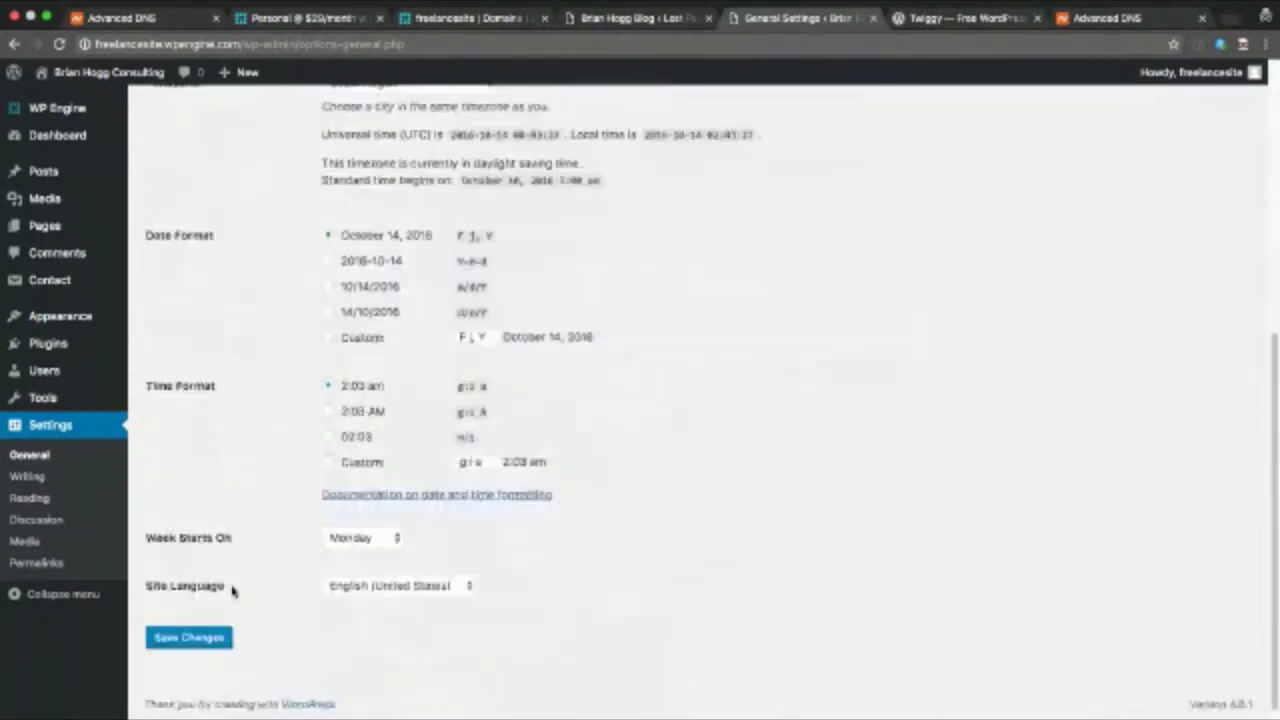
click(189, 637)
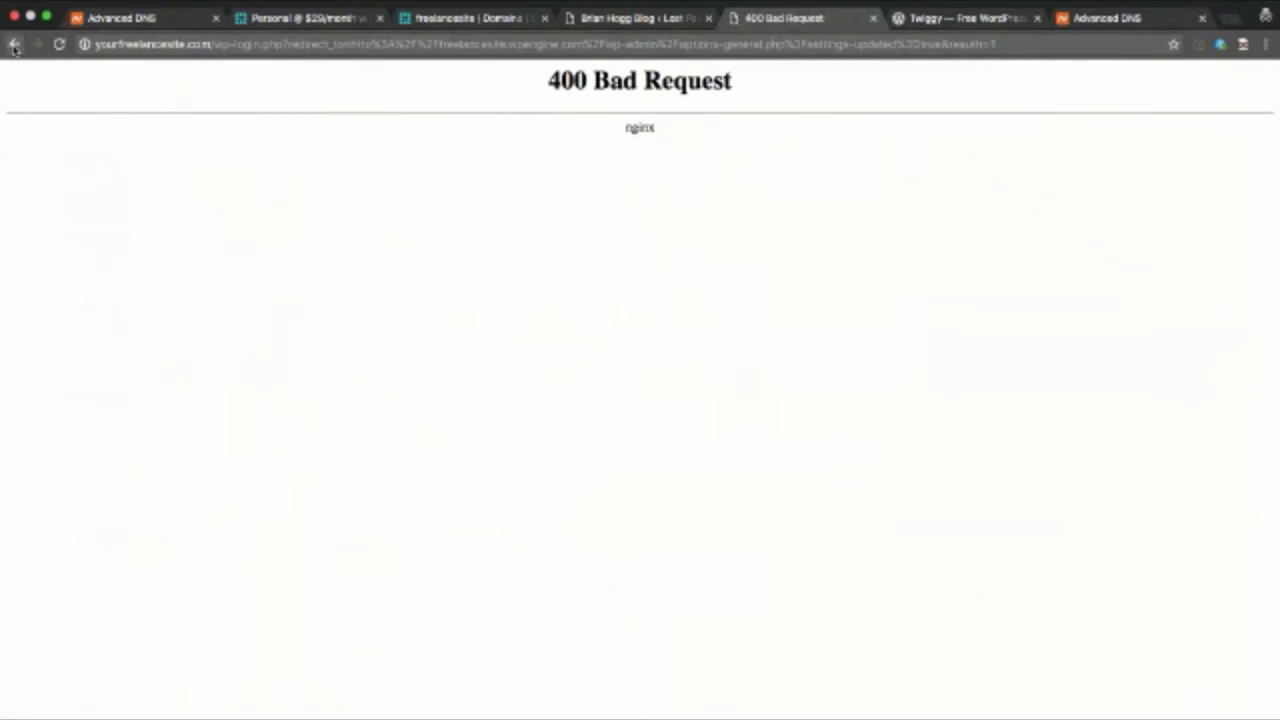
click(14, 46)
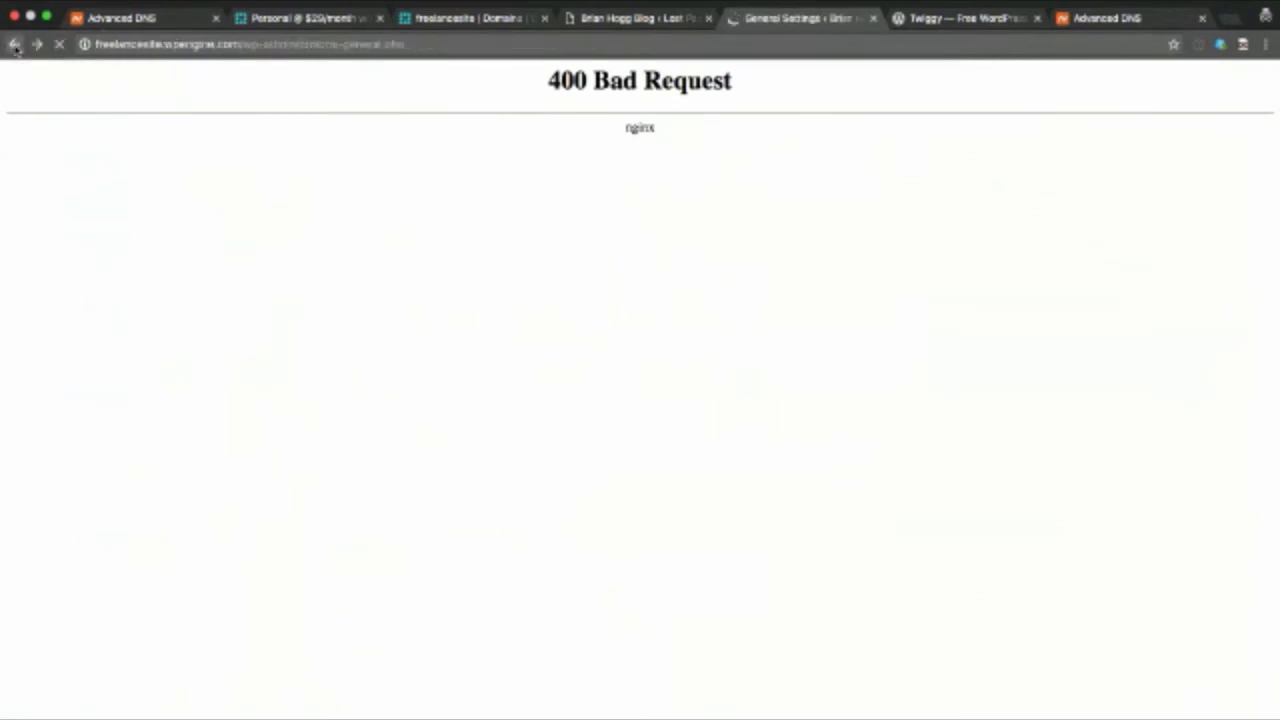
Switch to the Keynote presentation and play the slideshow from the "You have a site!" slide
scroll(252, 377, up, 5)
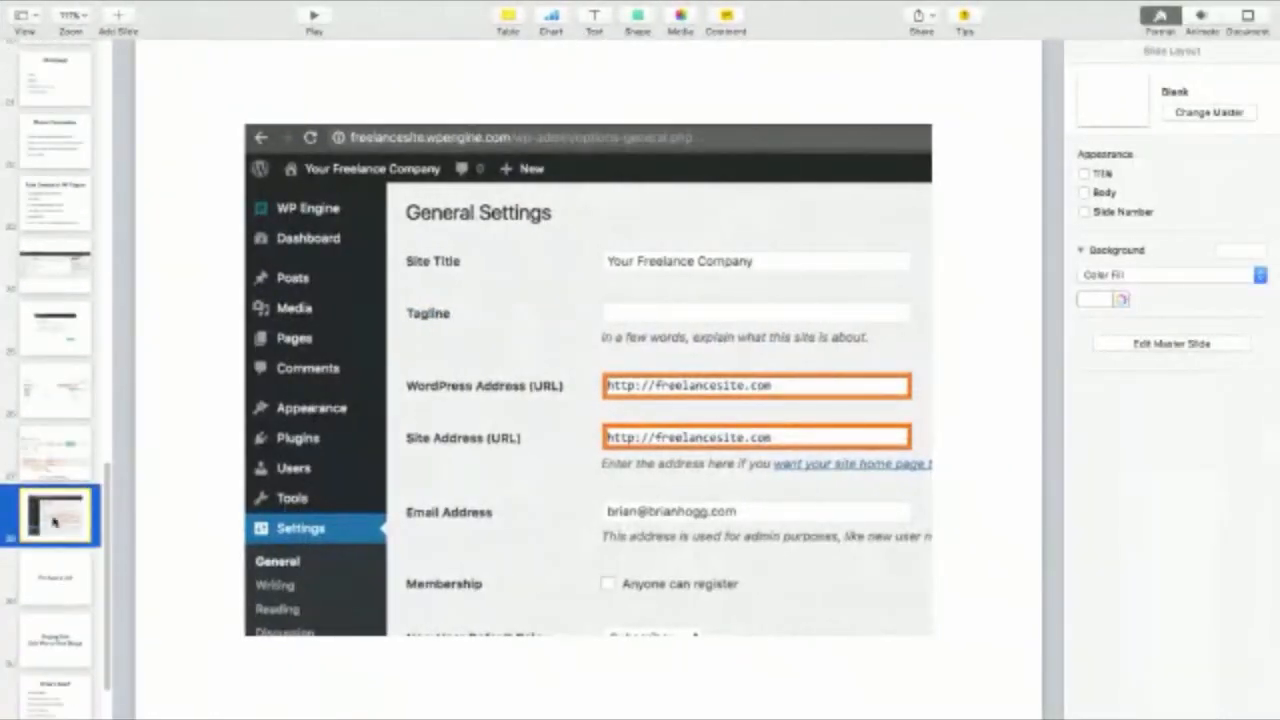
key(Down)
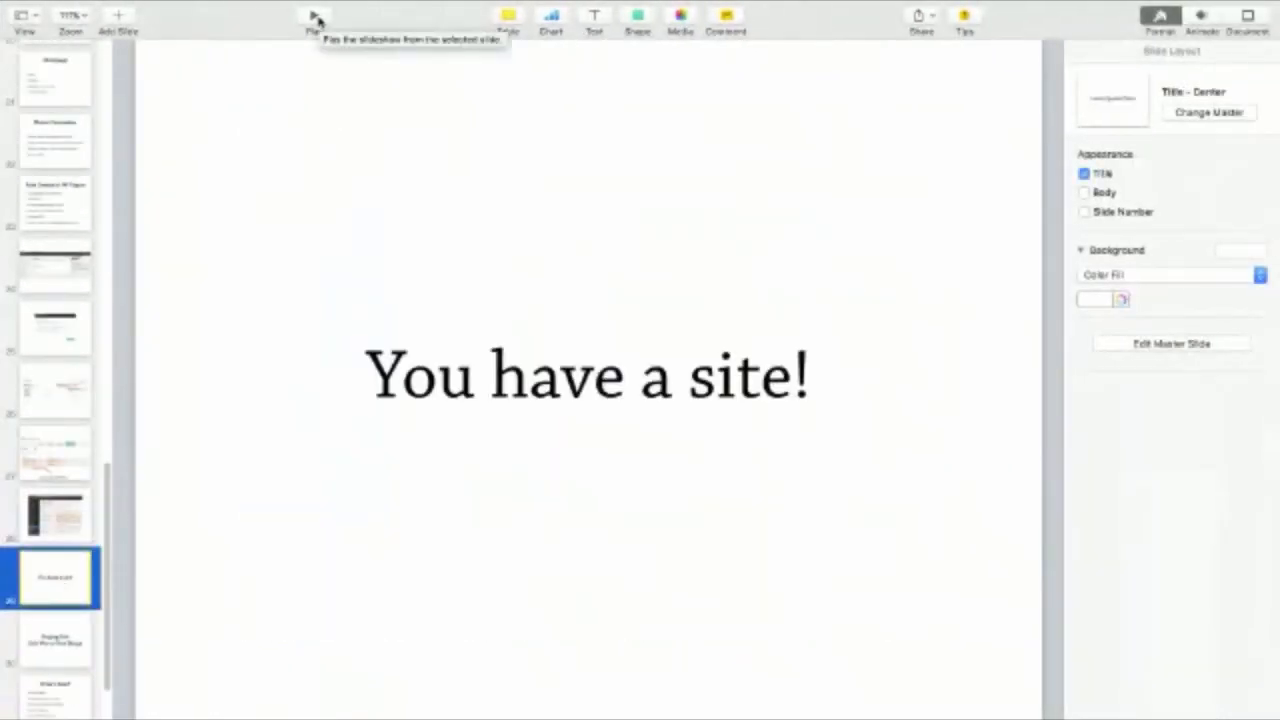
click(315, 18)
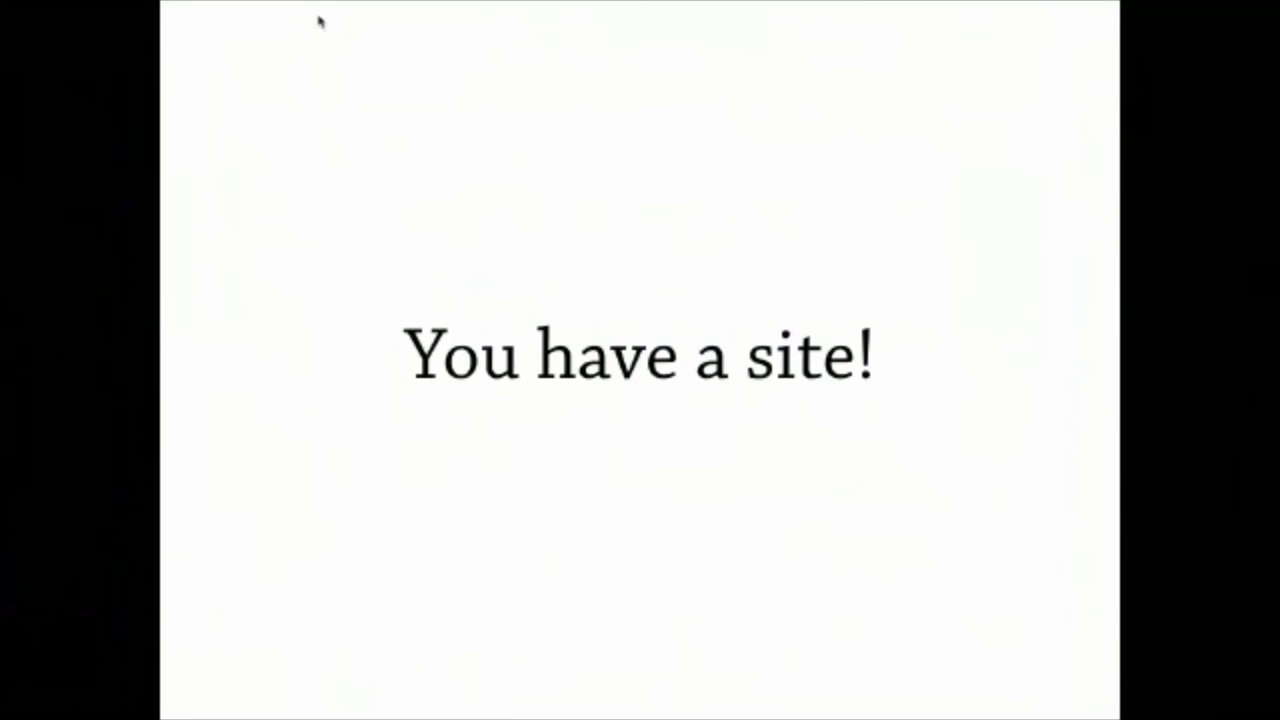
key(Right)
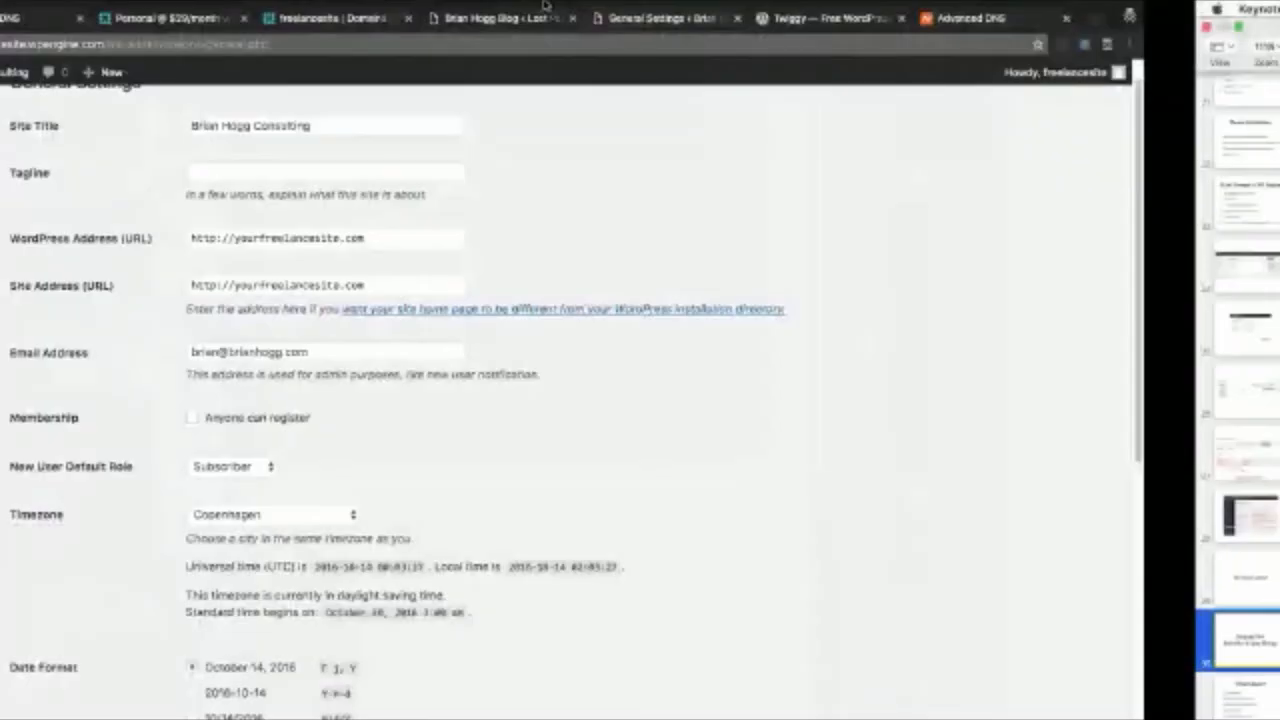
scroll(277, 237, down, 5)
scroll(277, 237, up, 4)
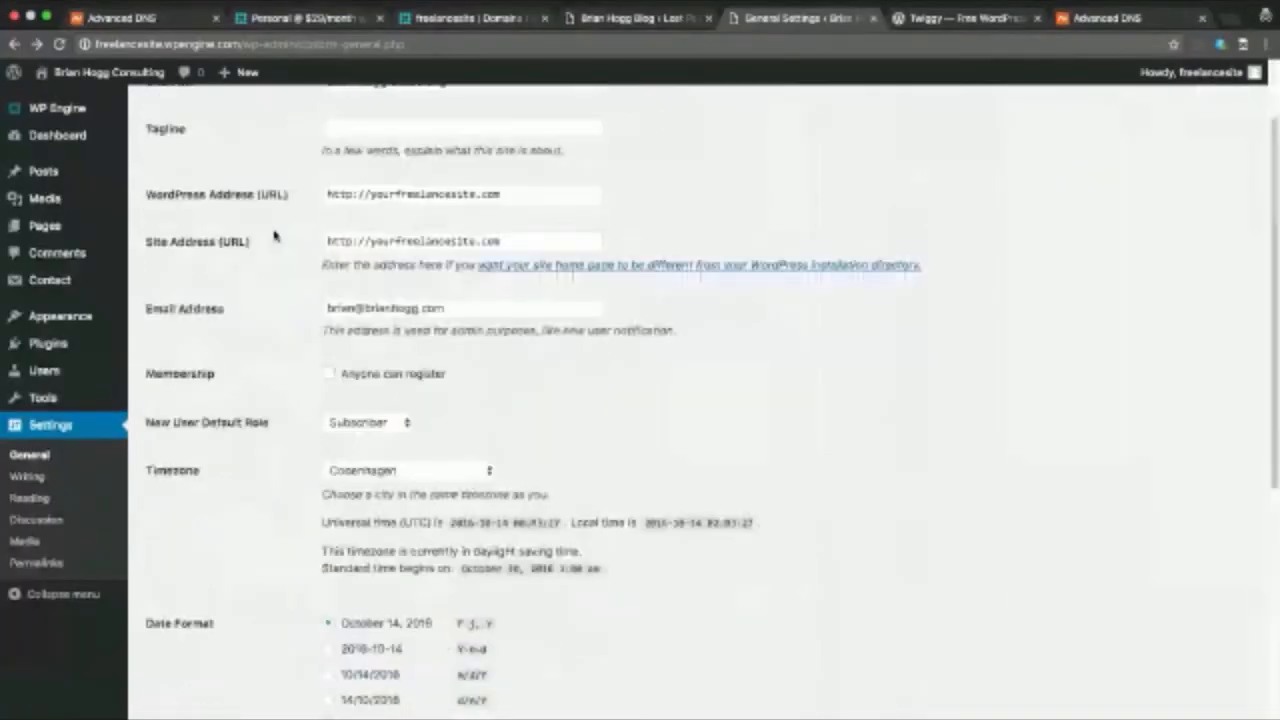
drag(371, 200, 540, 204)
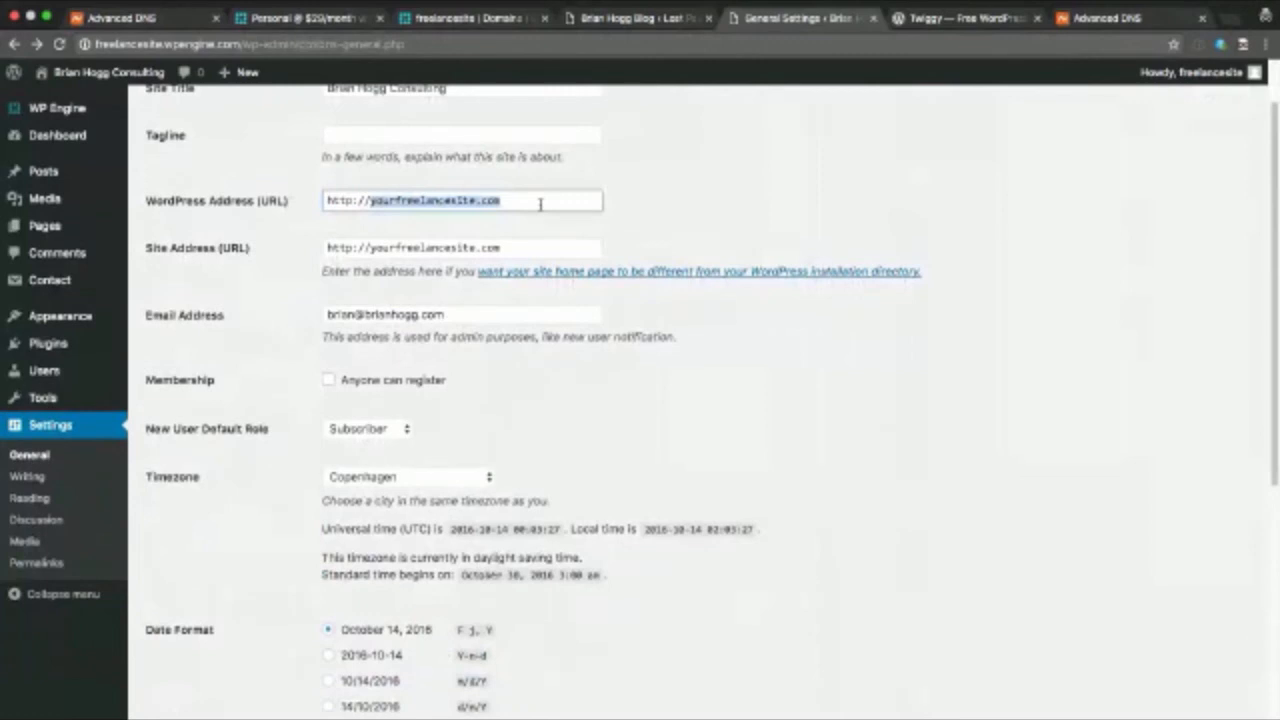
text(freelancesite.wpengine.com)
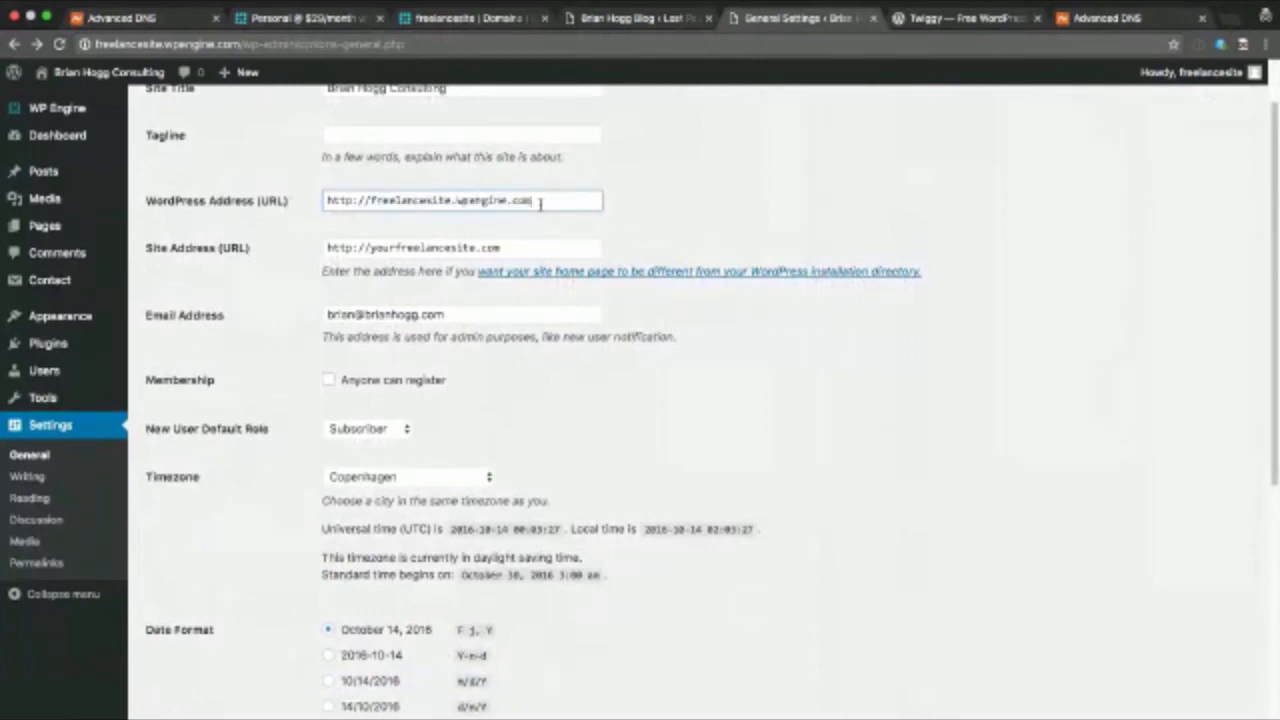
drag(371, 247, 530, 246)
text(freelancesite.wp)
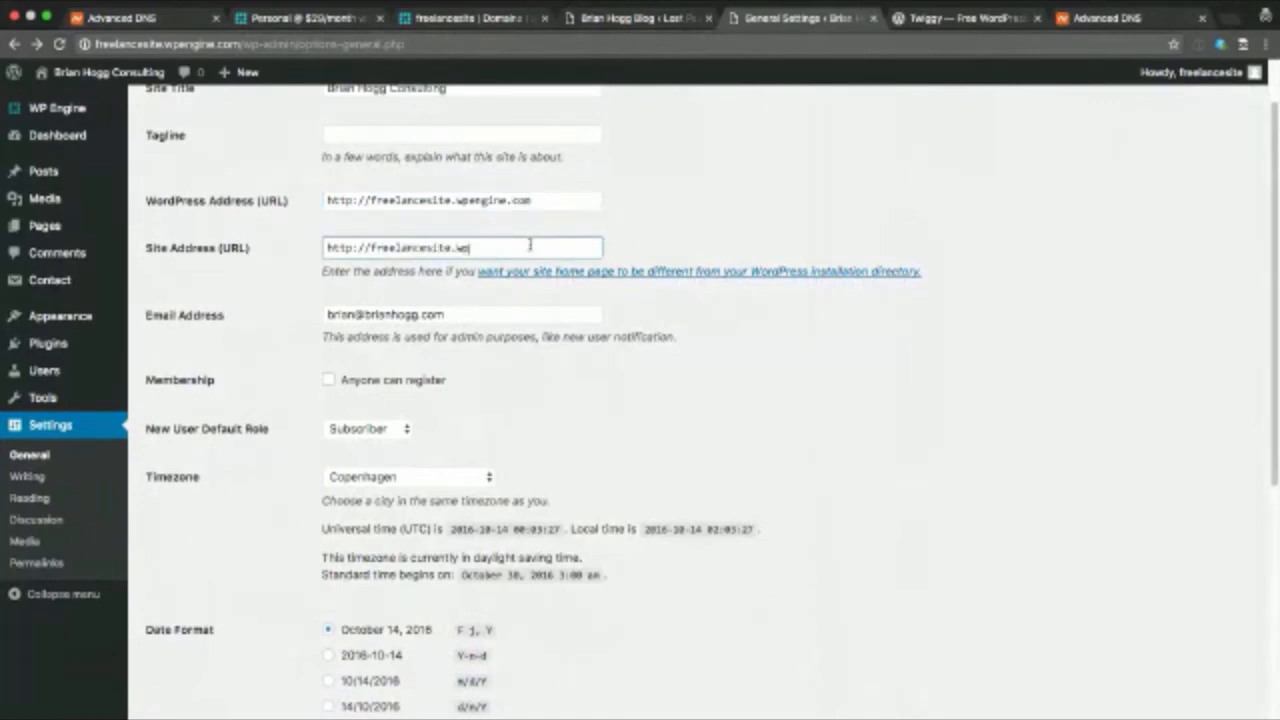
text(engine.com)
Save the General Settings changes, go back to the settings page, and recheck the address fields
scroll(530, 300, down, 10)
click(190, 635)
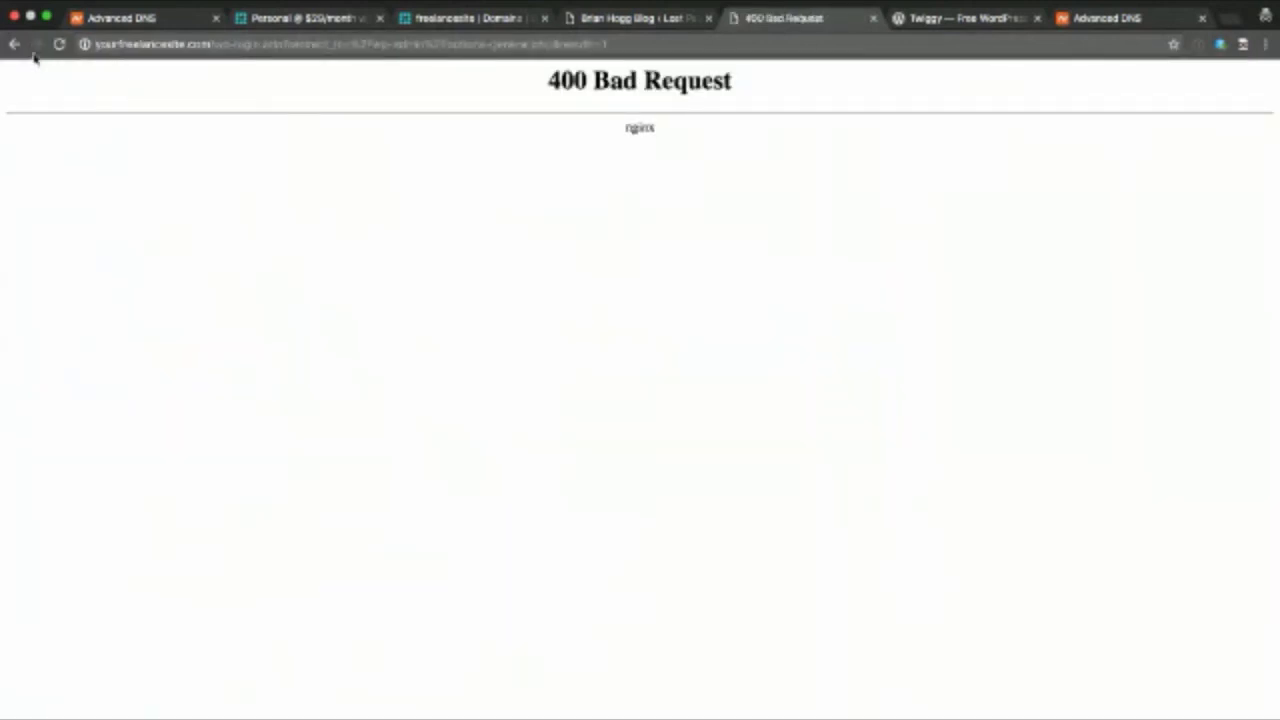
click(14, 45)
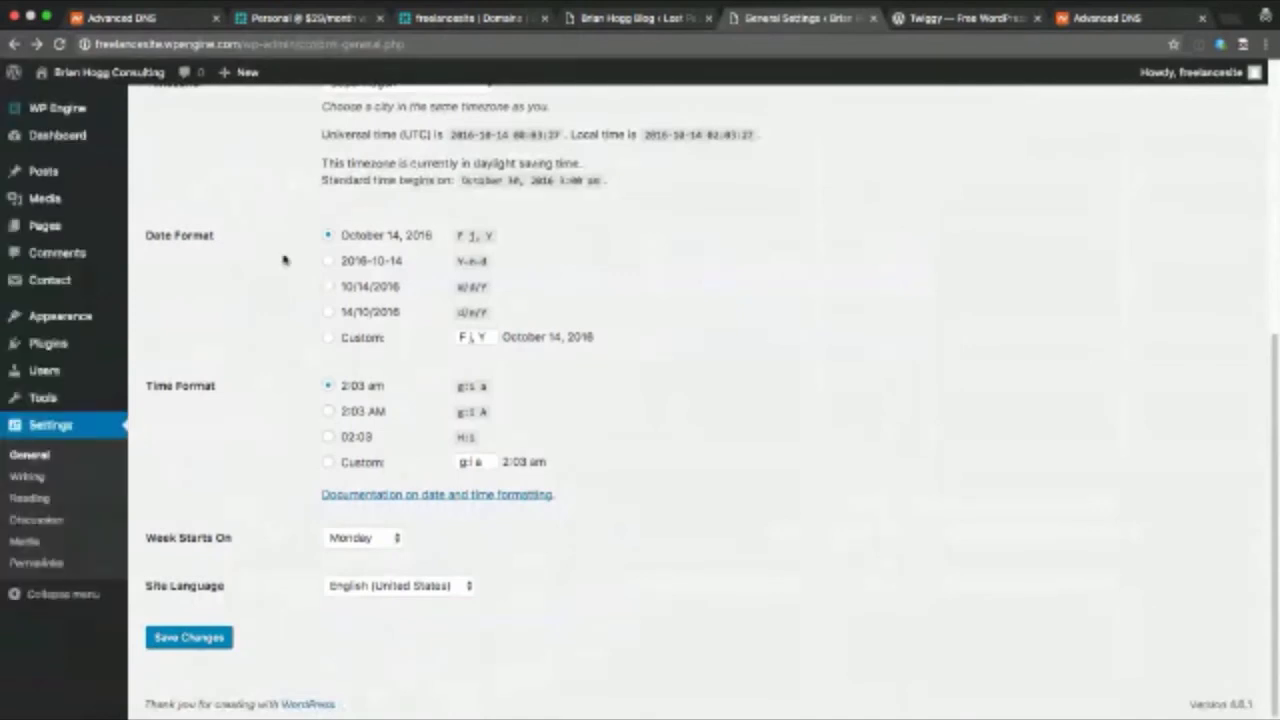
scroll(284, 260, up, 10)
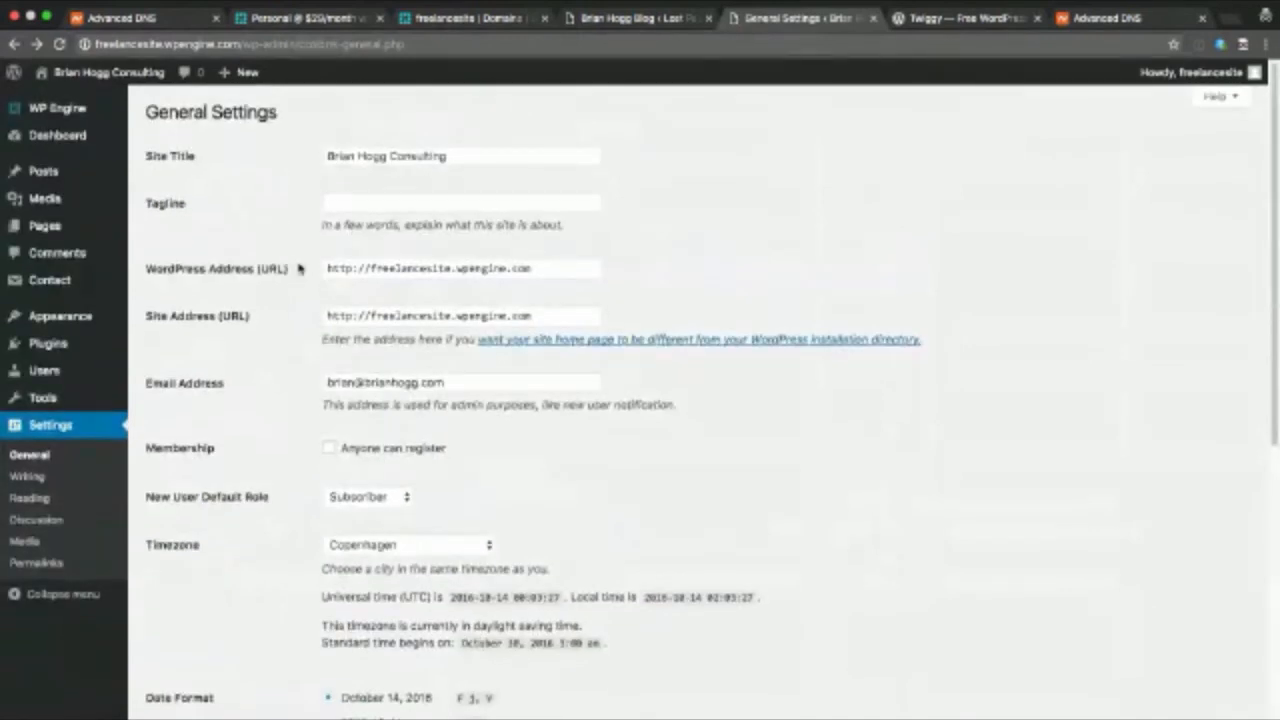
mouse_move(50, 112)
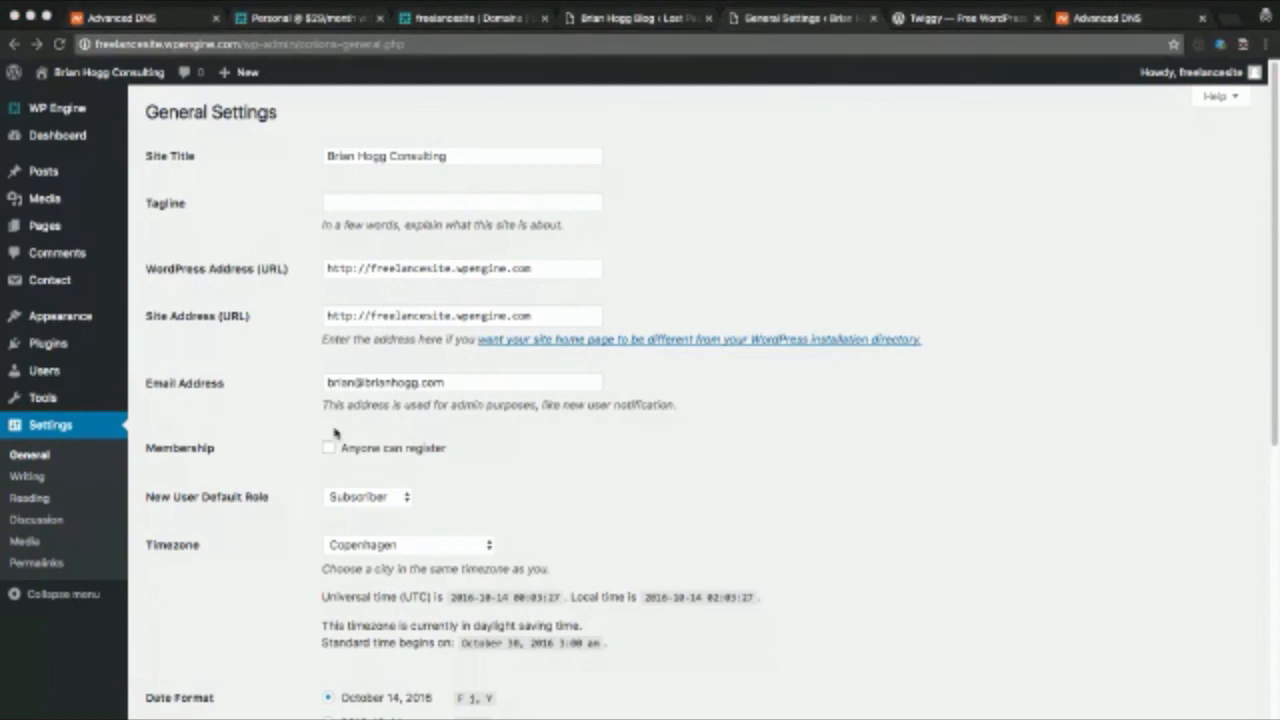
Switch to Keynote, play the slideshow from the "Staging Site: Safe Way to Test Things" slide, and advance to "What's Next?"
key(ctrl+Right)
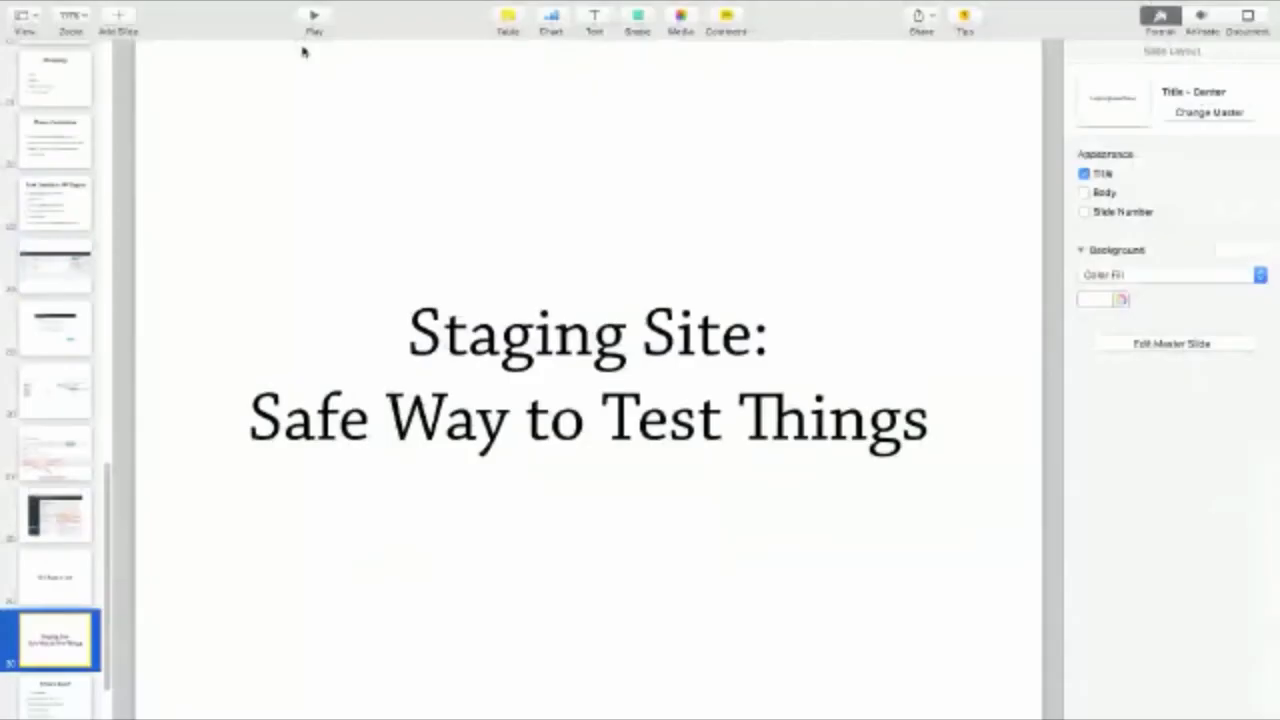
click(314, 22)
click(314, 22)
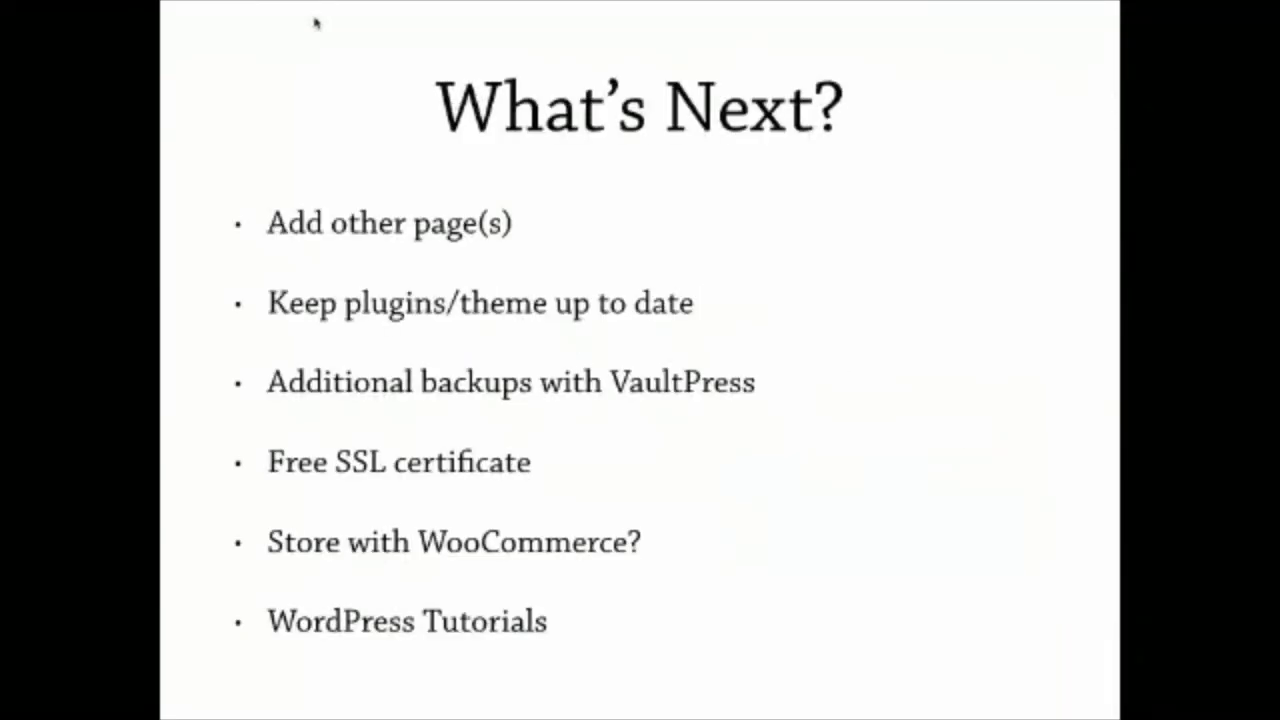